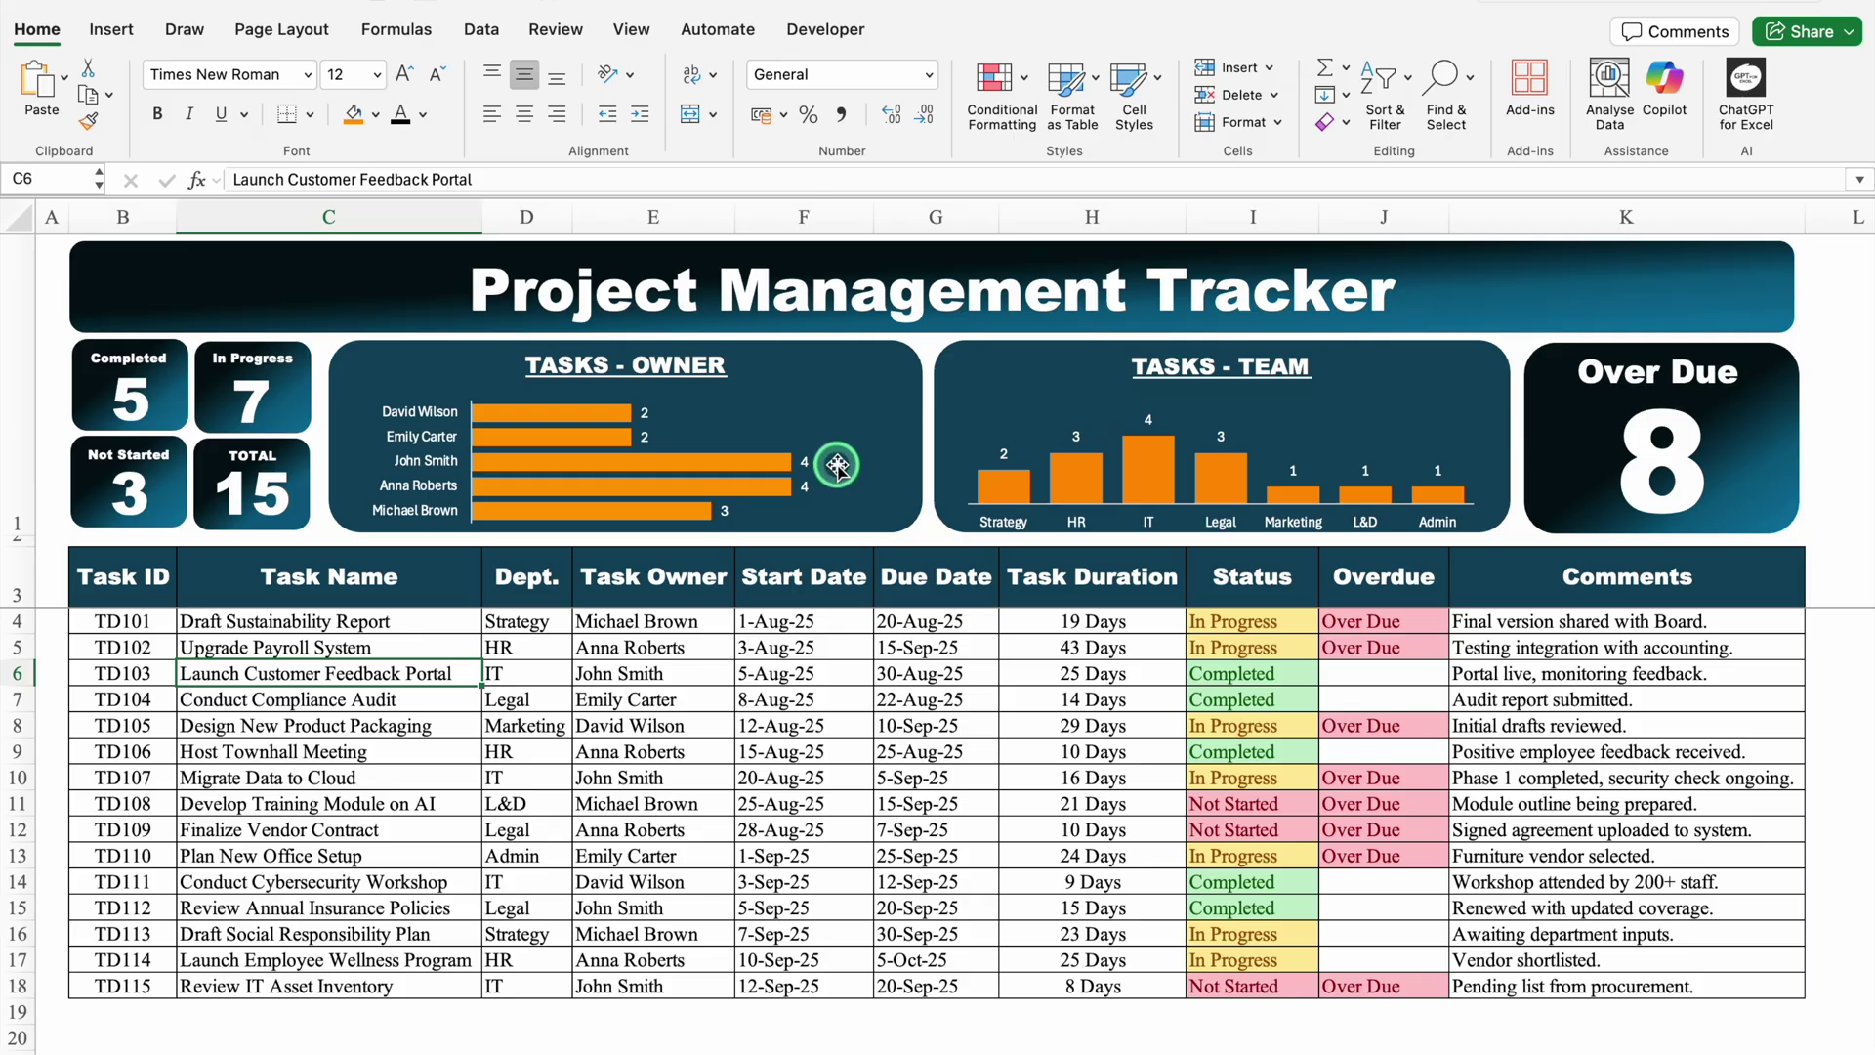
# - Review the finished project tracker and its count tables, plus the Settings and Dashboard sheets of the starting workbook
pyautogui.moveTo(825, 445)
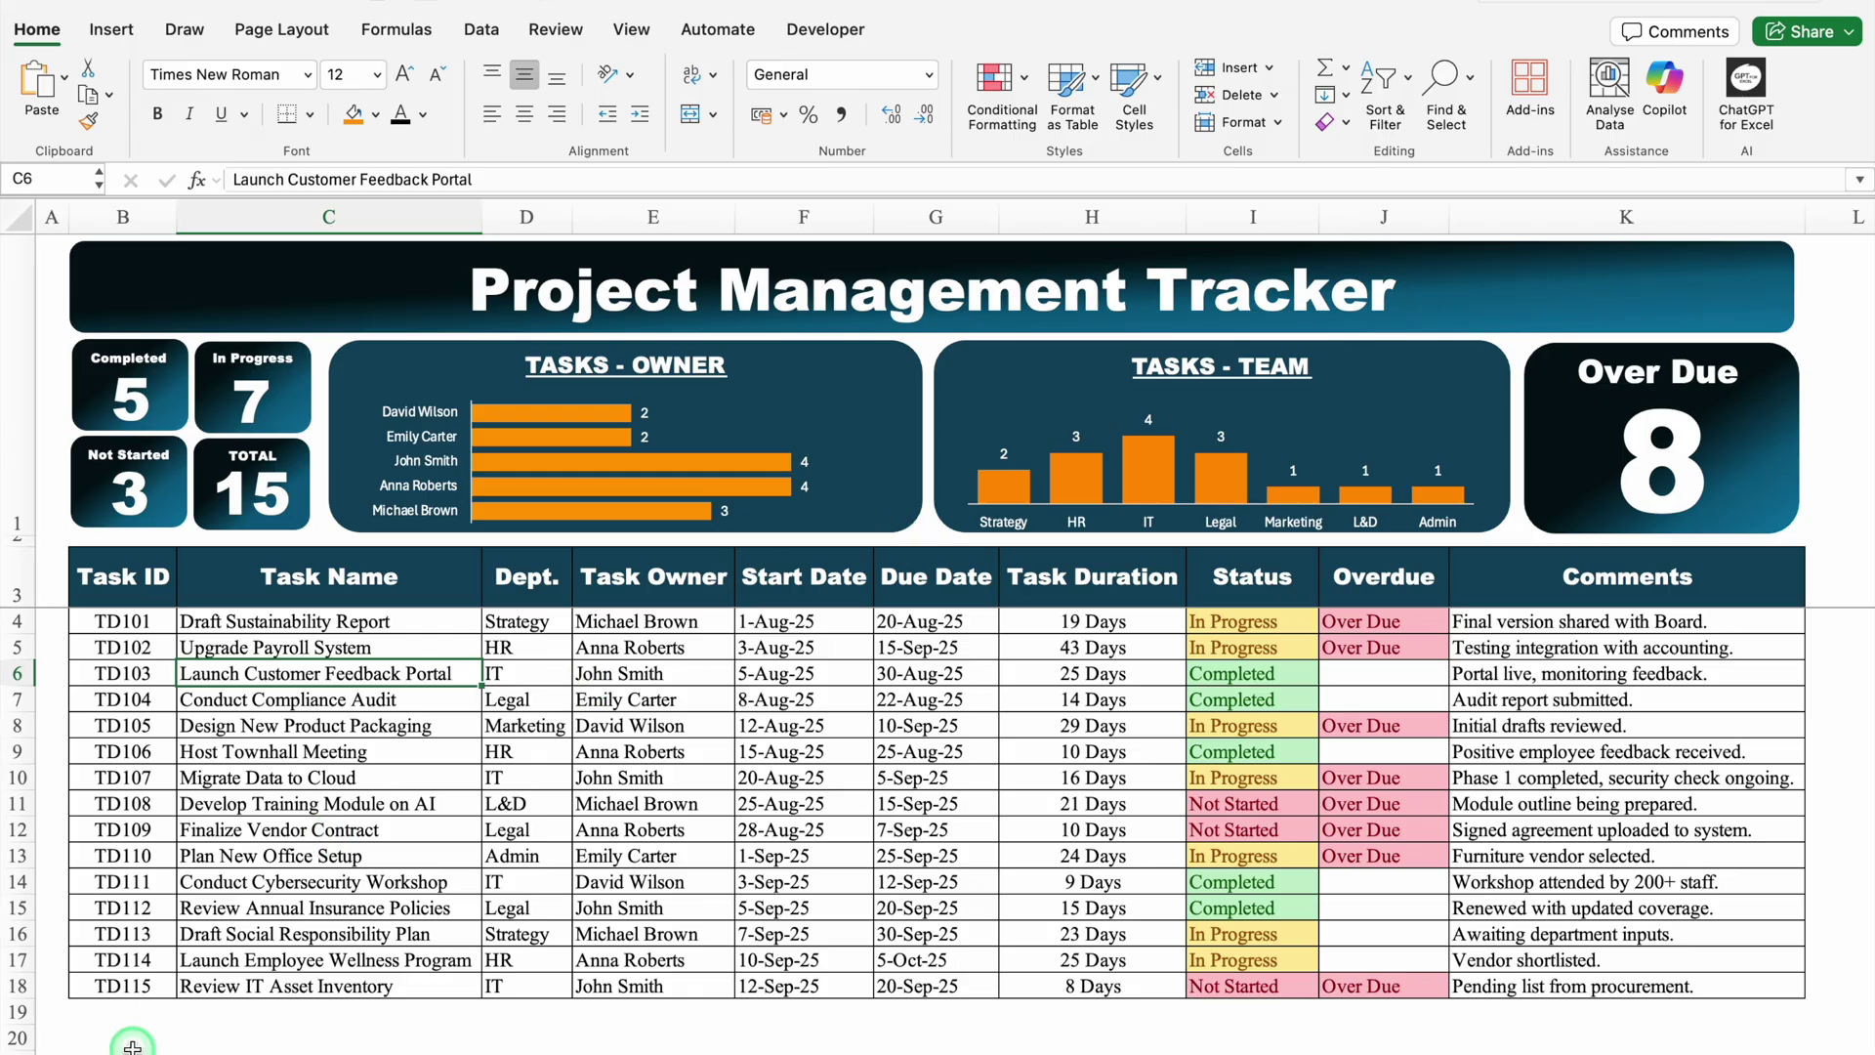
pyautogui.hotkey('ctrl', 'pagedown')
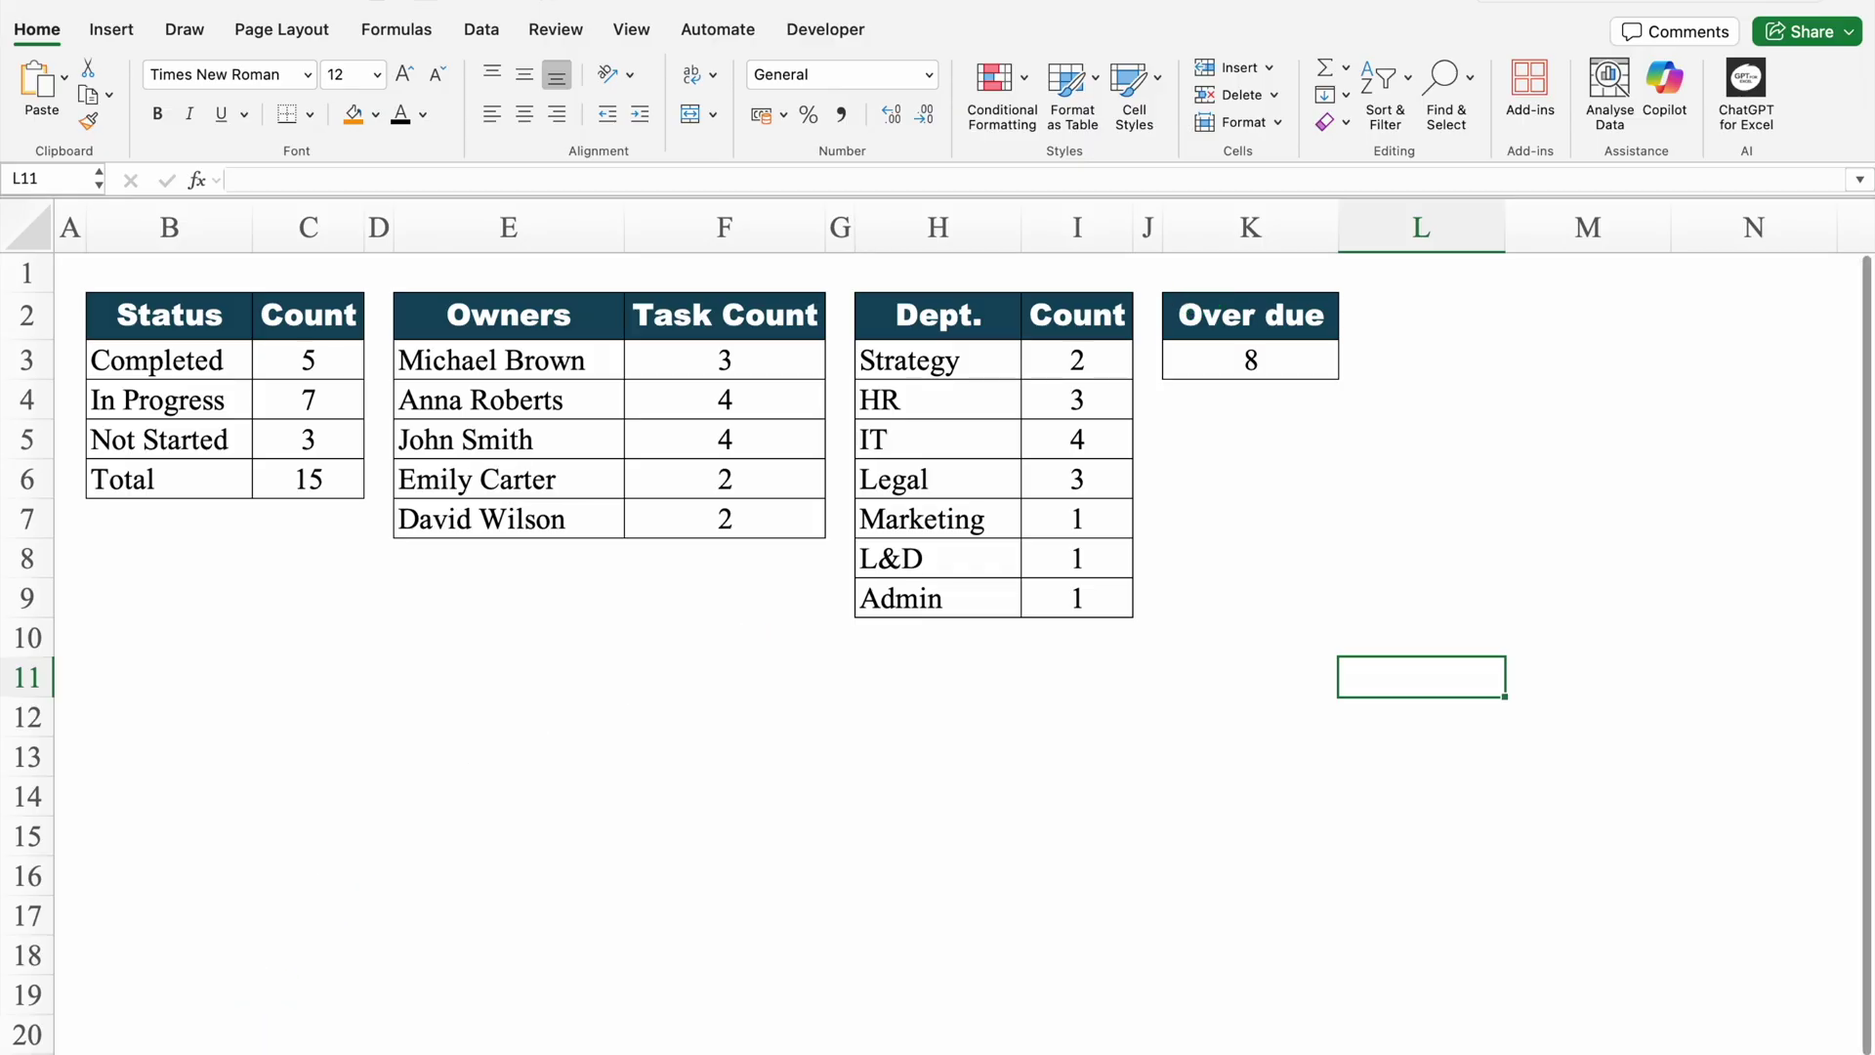
pyautogui.click(255, 1051)
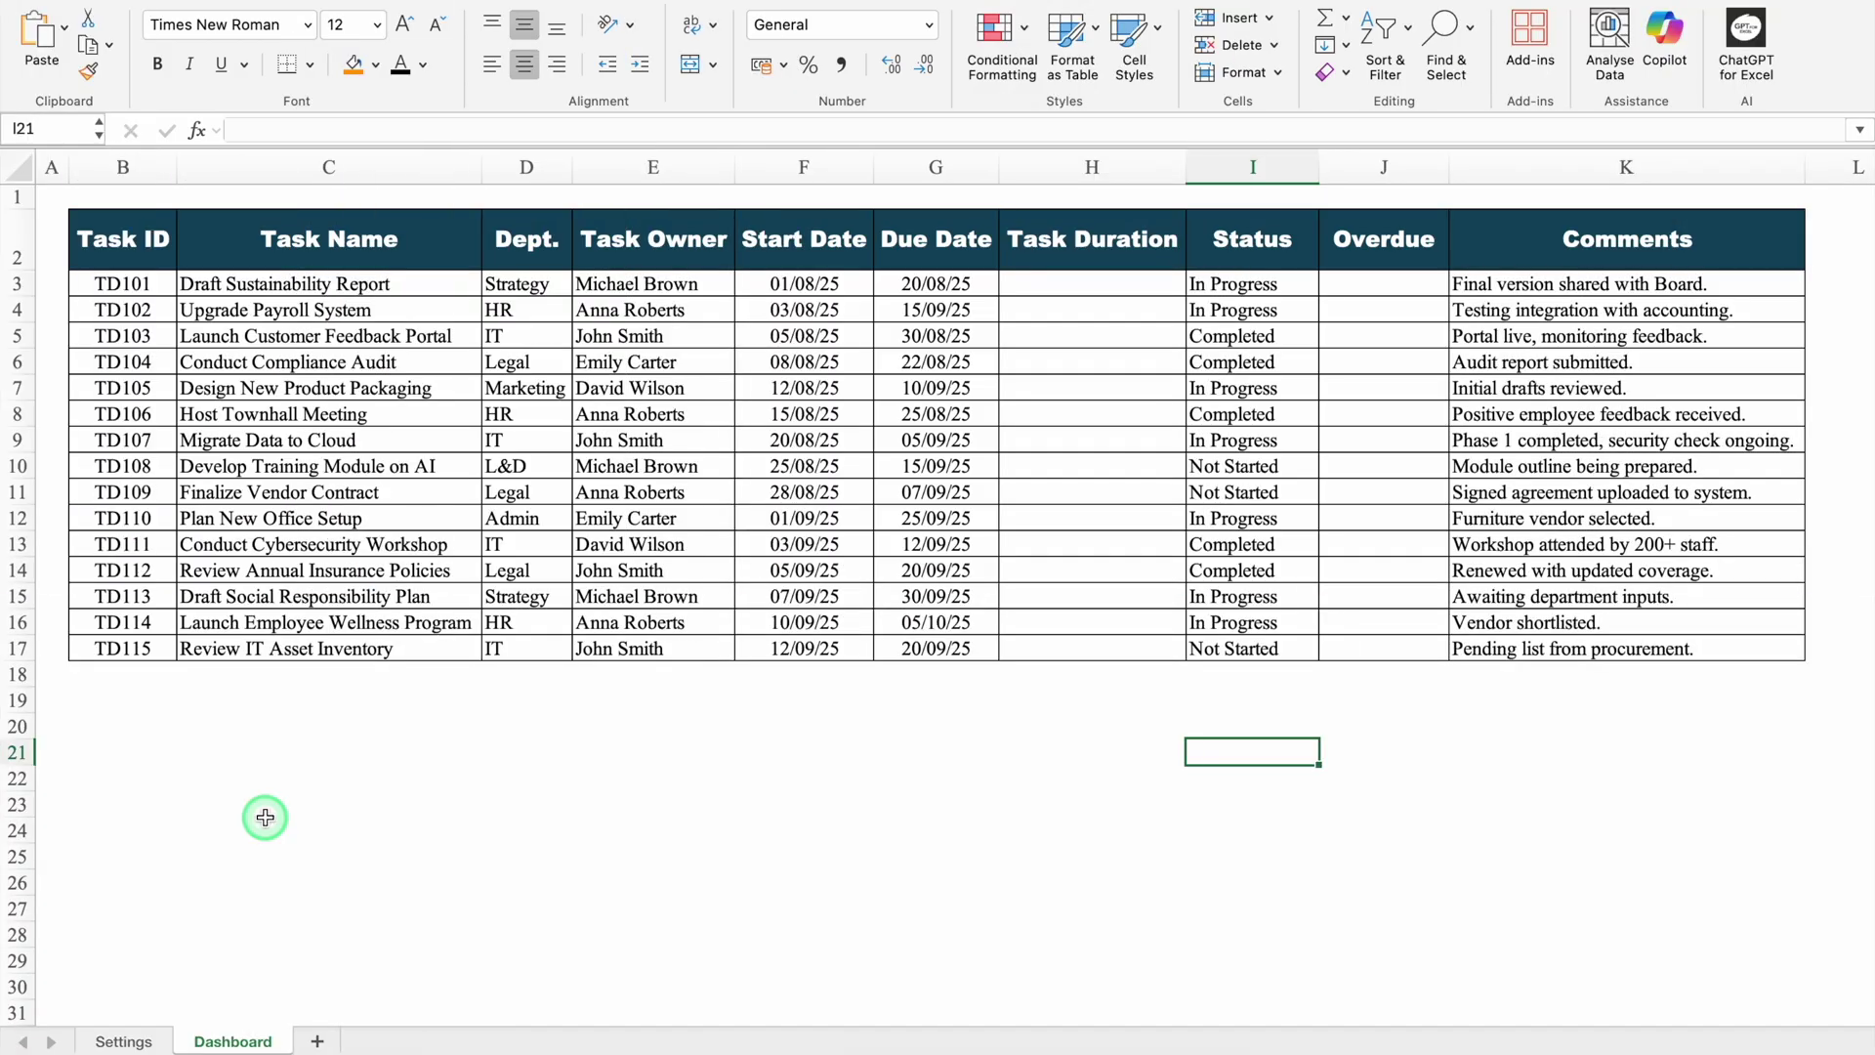
pyautogui.click(127, 1042)
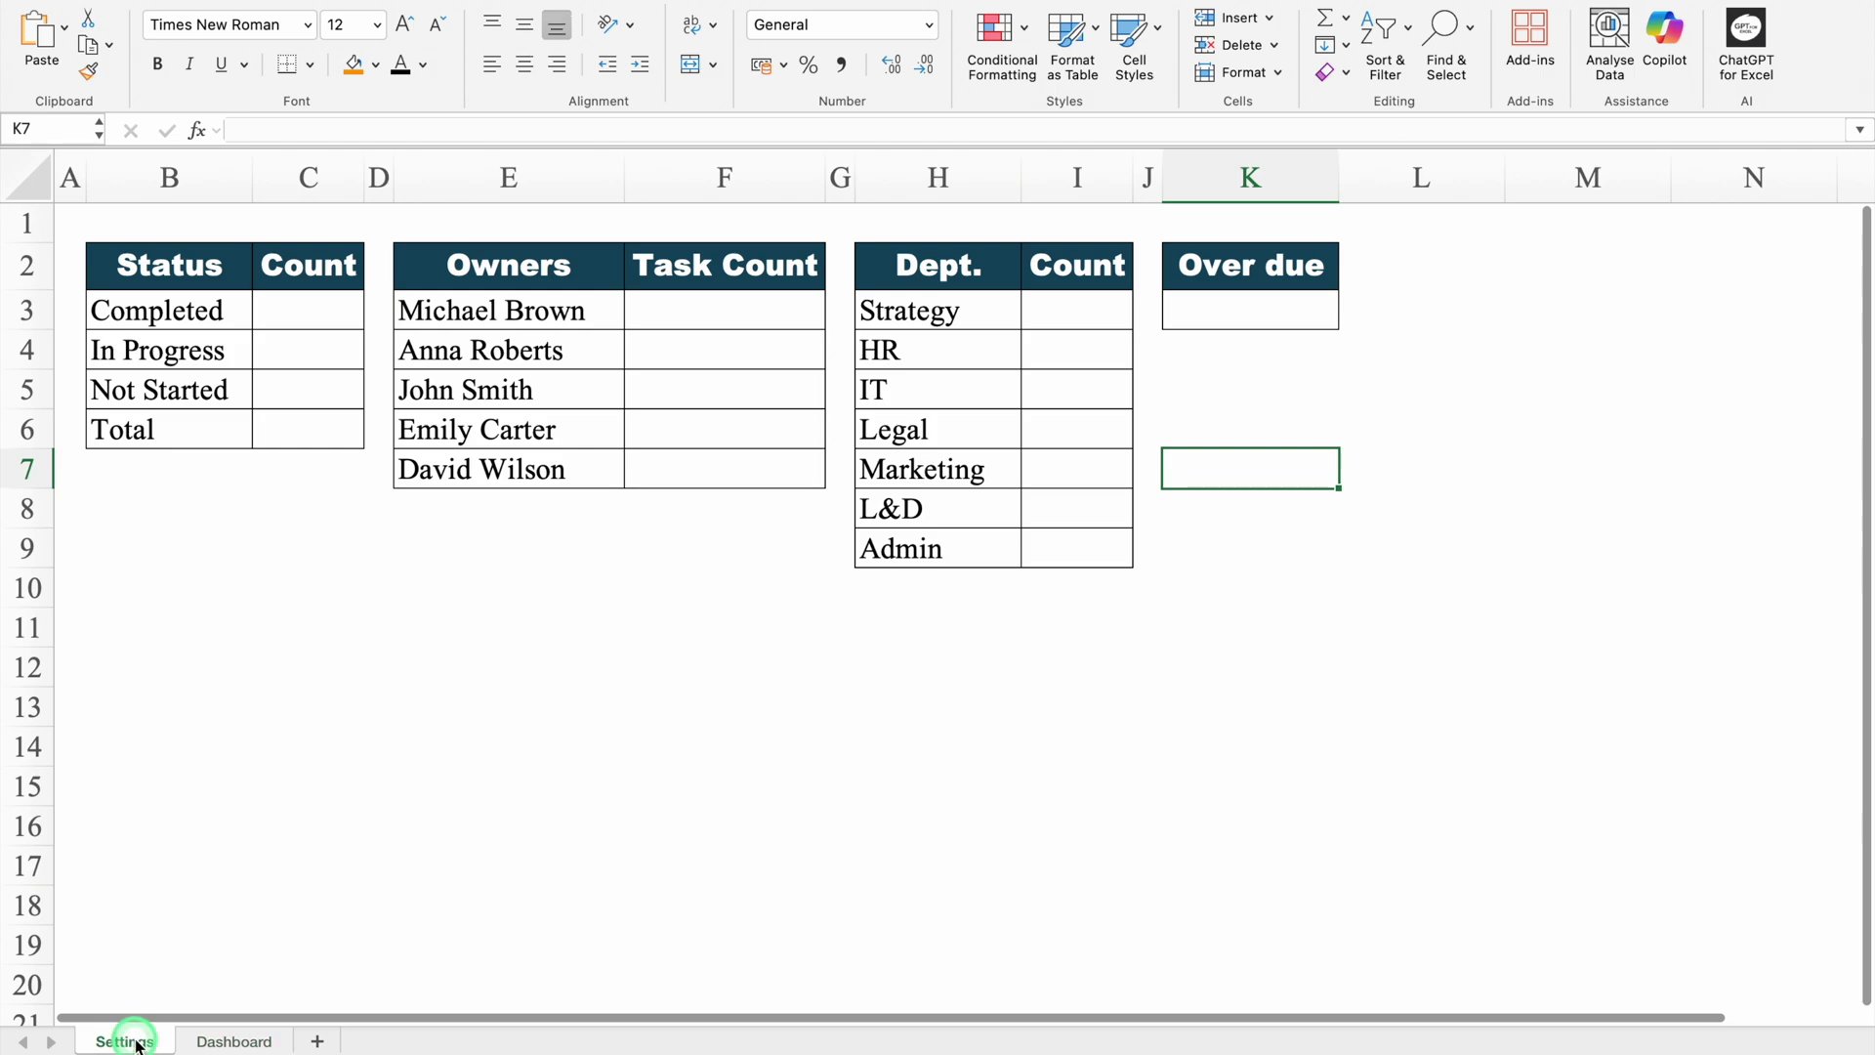
pyautogui.click(244, 1041)
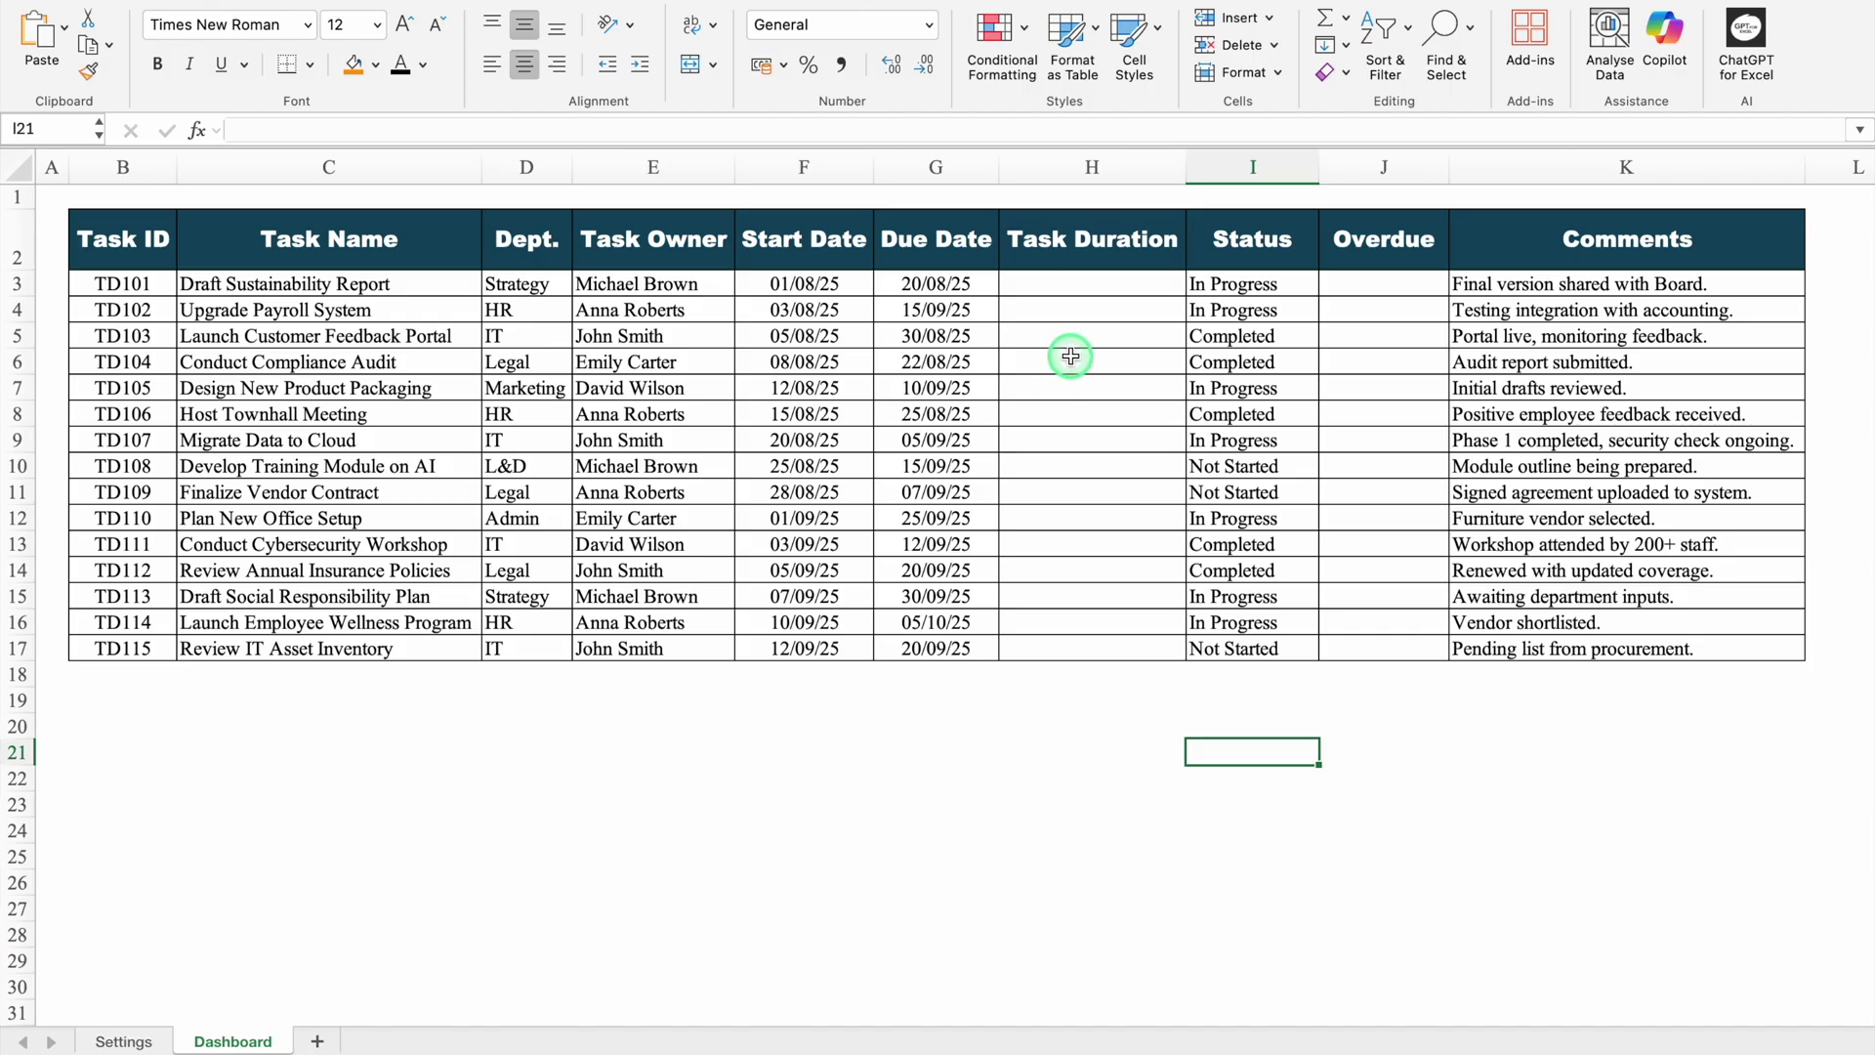
# - Format the Start Date and Due Date columns (F and G) with the date type 14-Mar-12
pyautogui.click(826, 168)
pyautogui.click(917, 166)
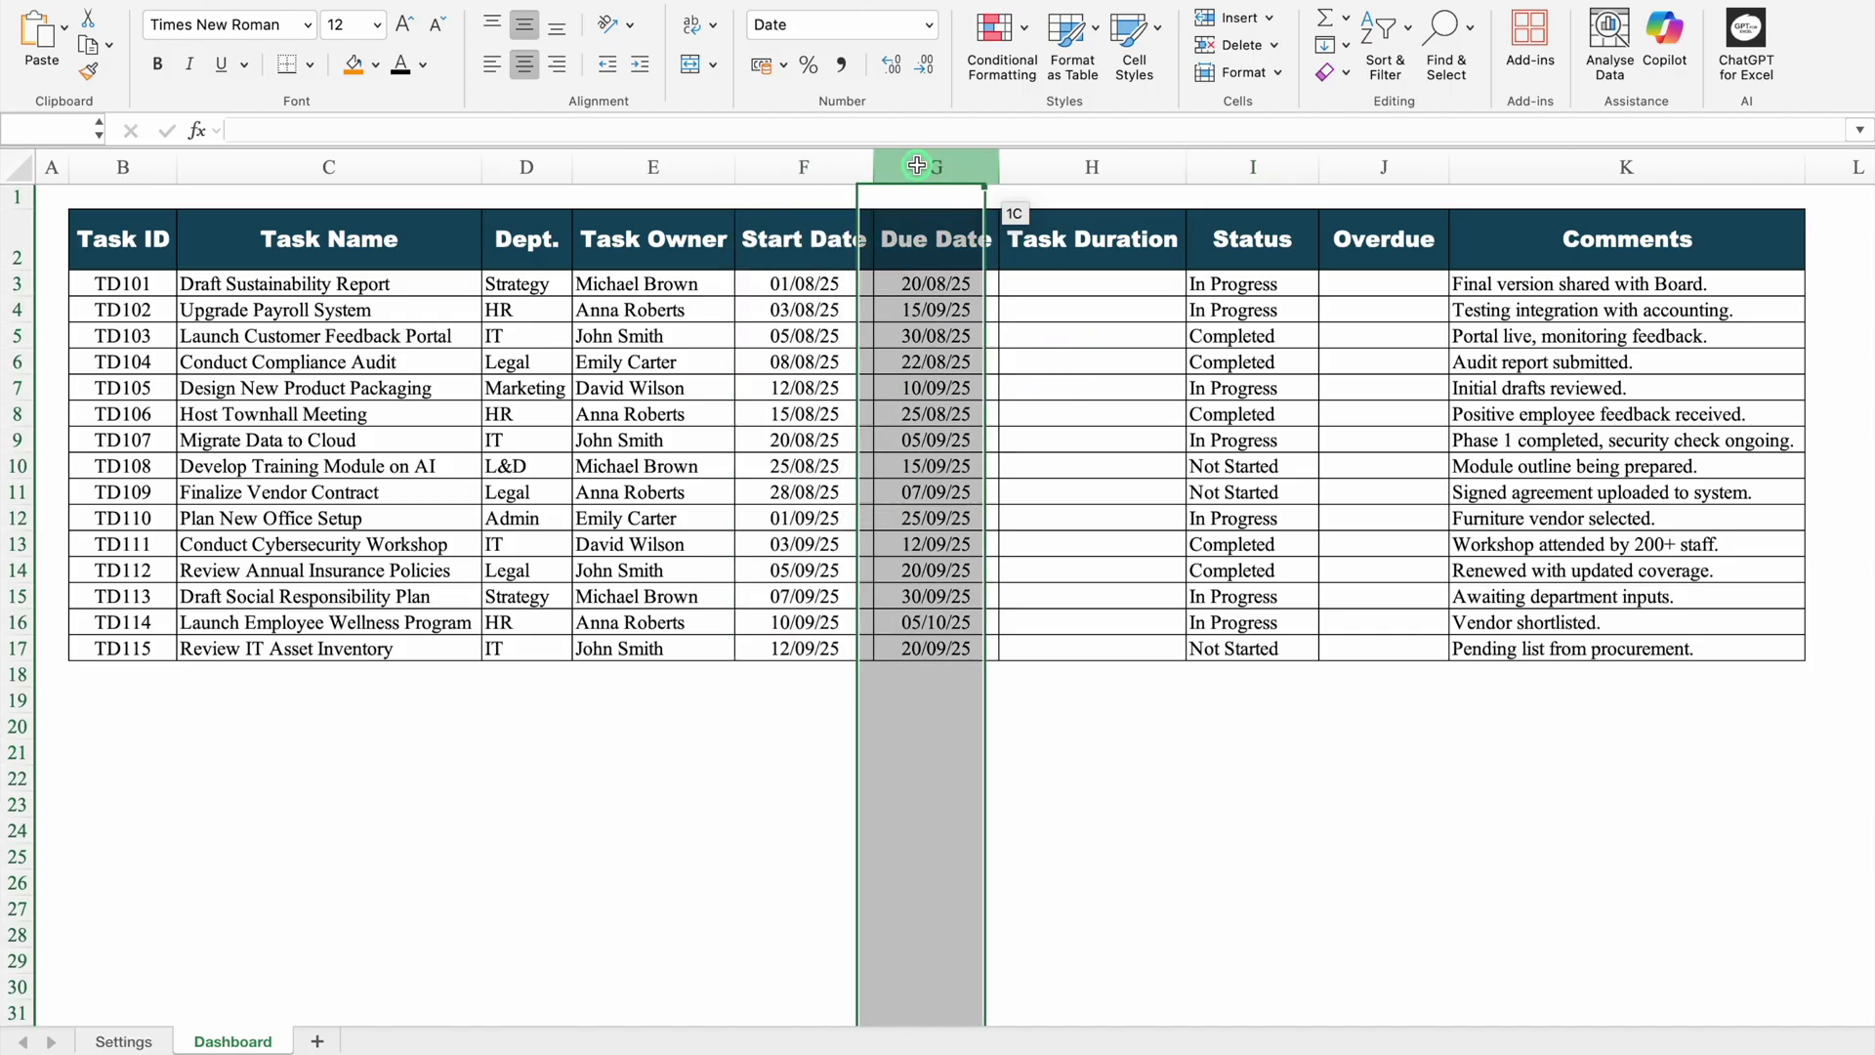
pyautogui.moveTo(808, 167); pyautogui.dragTo(895, 172)
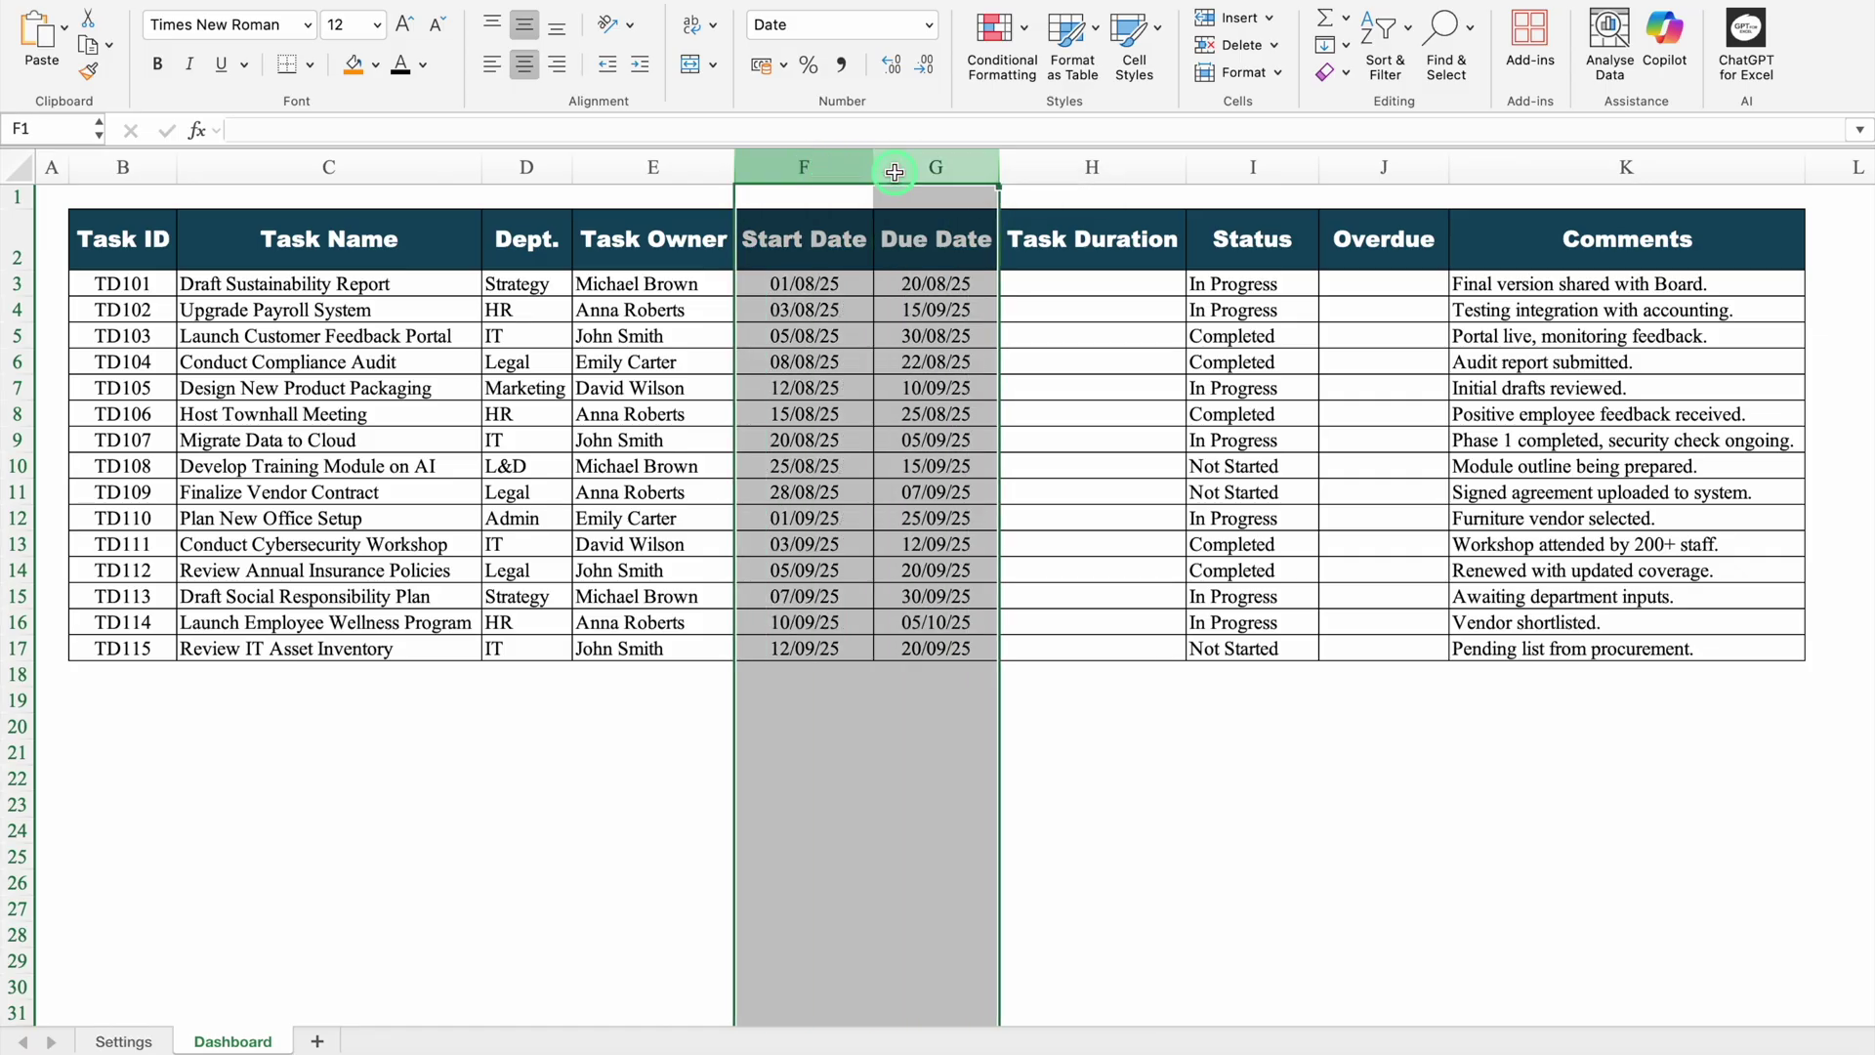
pyautogui.press('super+1')
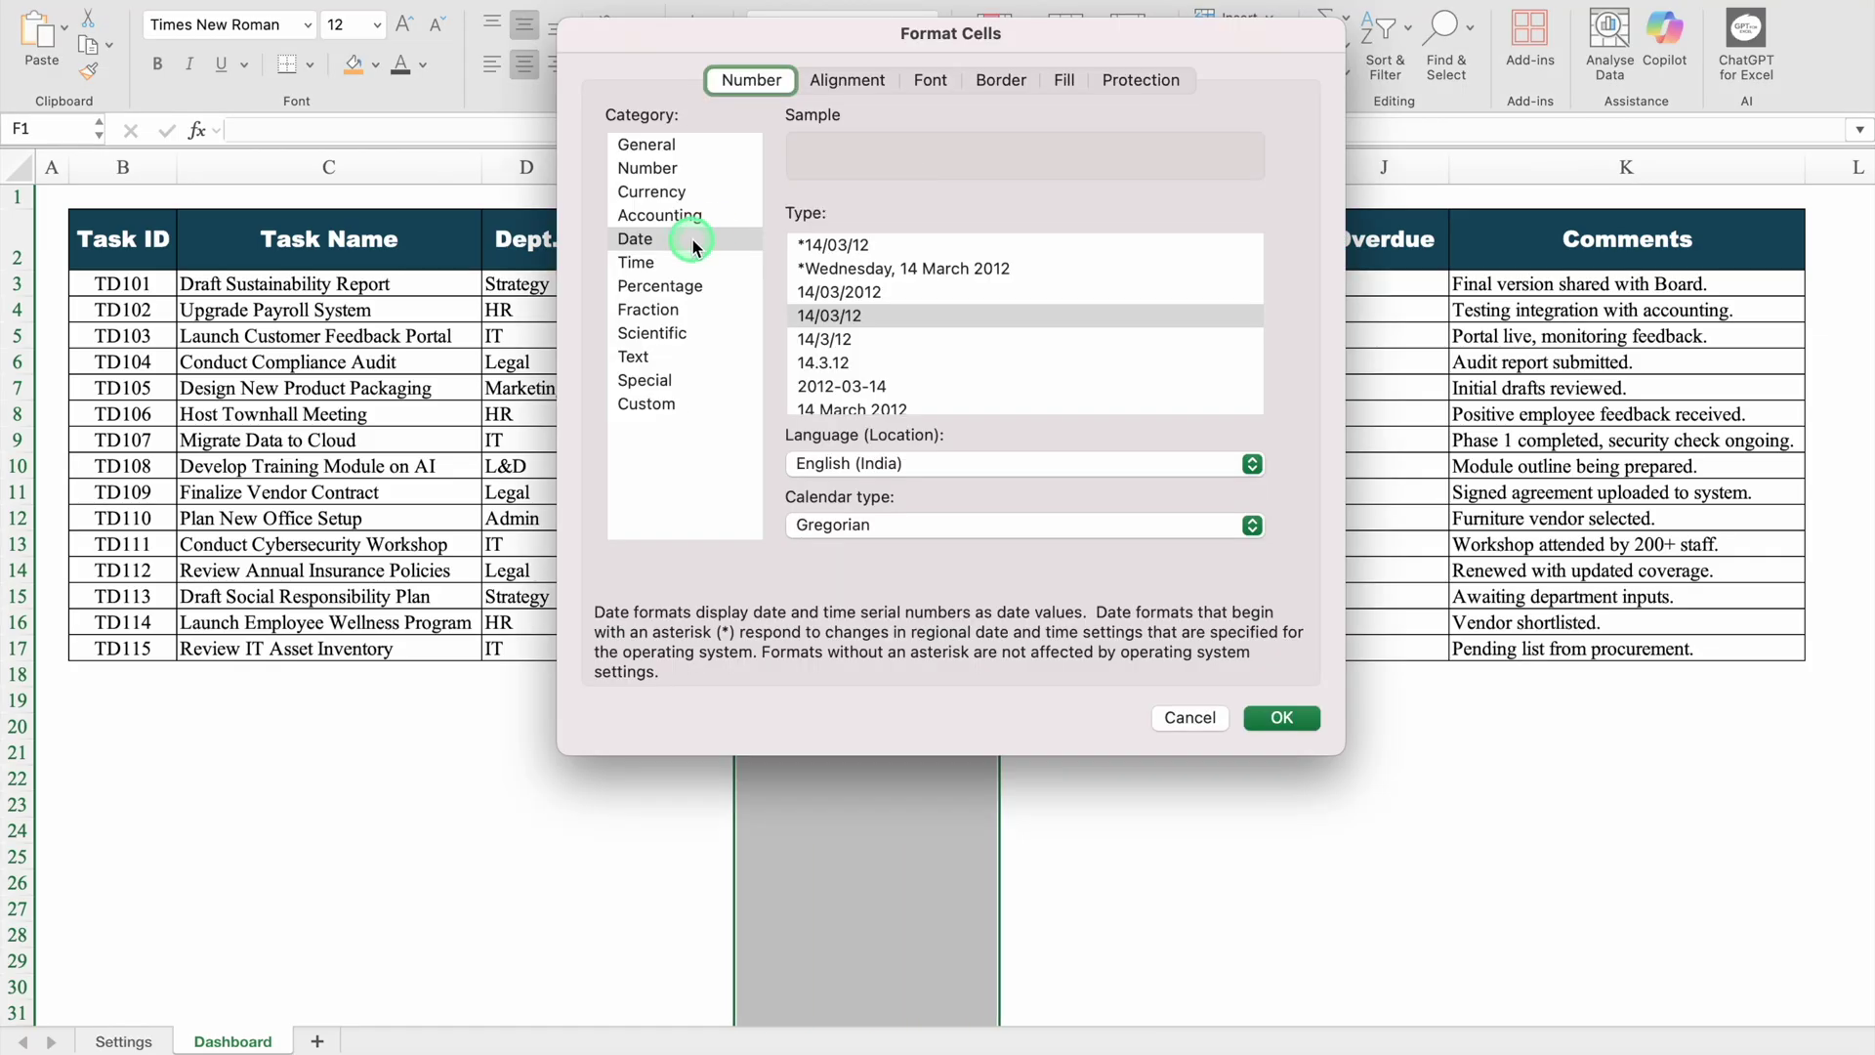
pyautogui.click(680, 245)
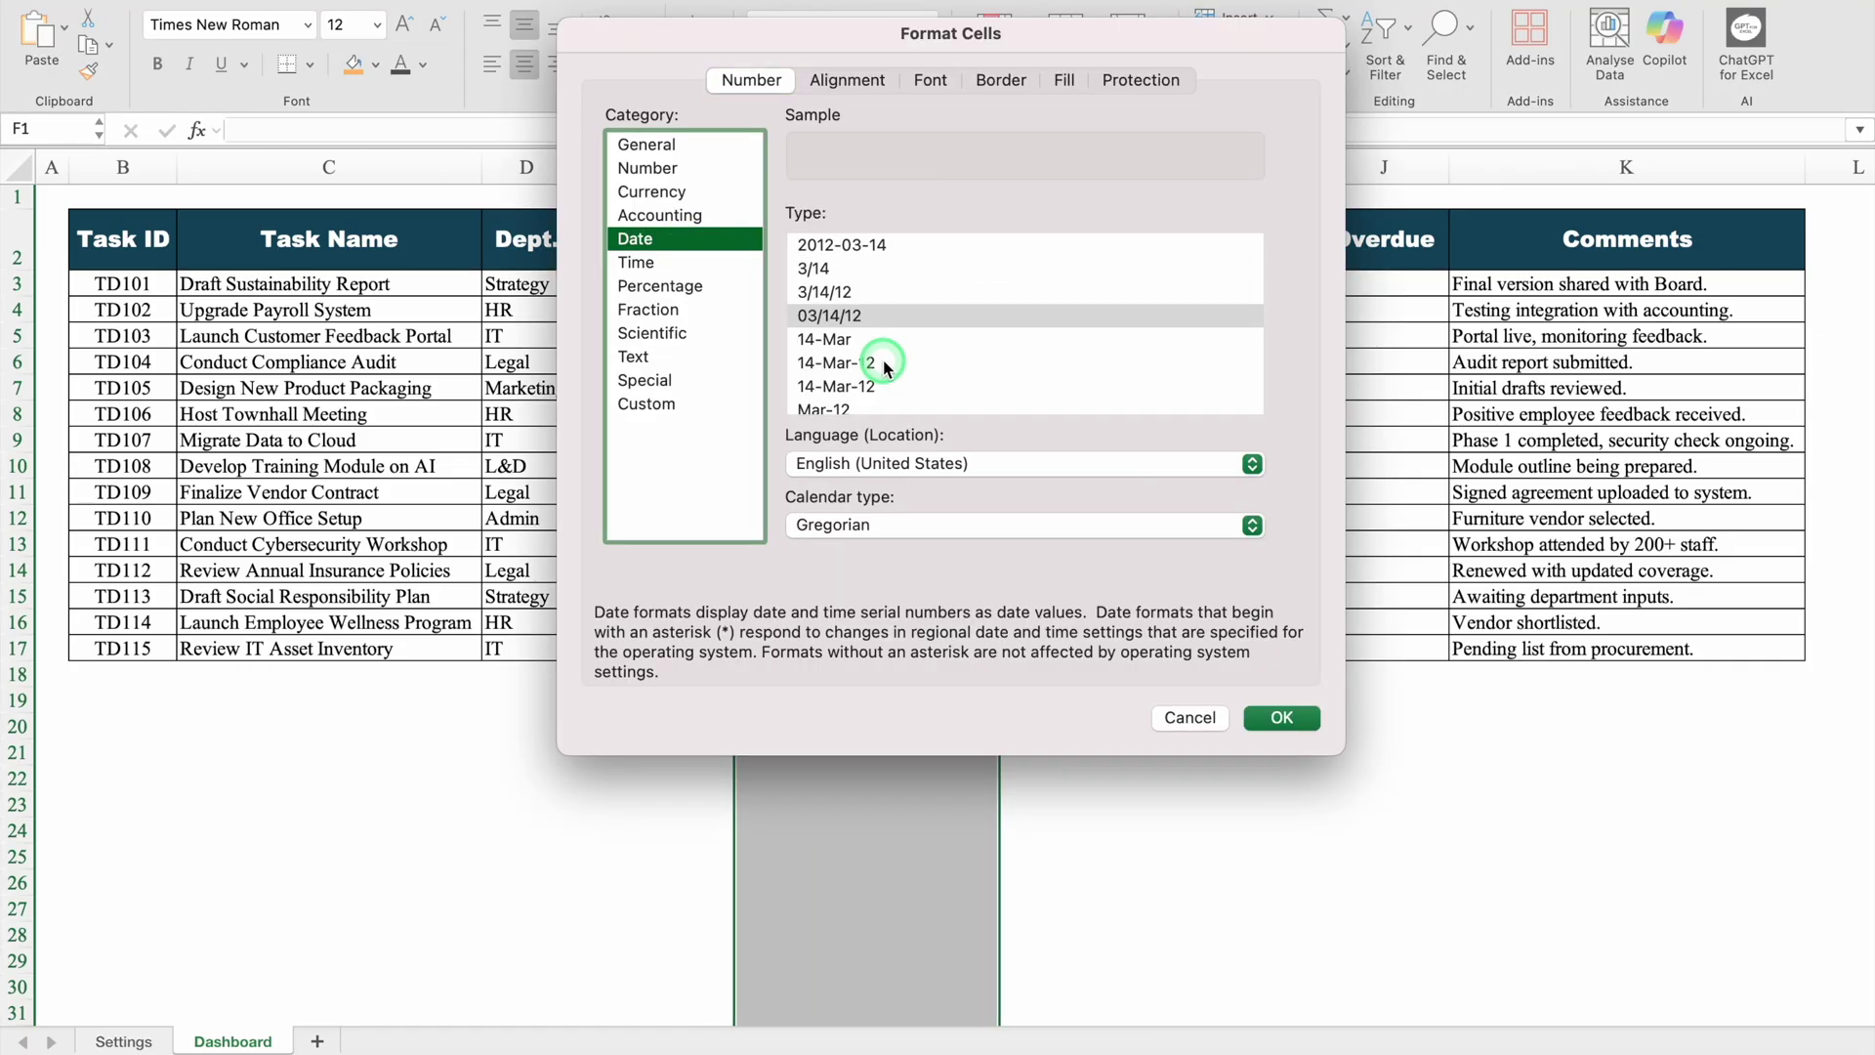
pyautogui.click(887, 364)
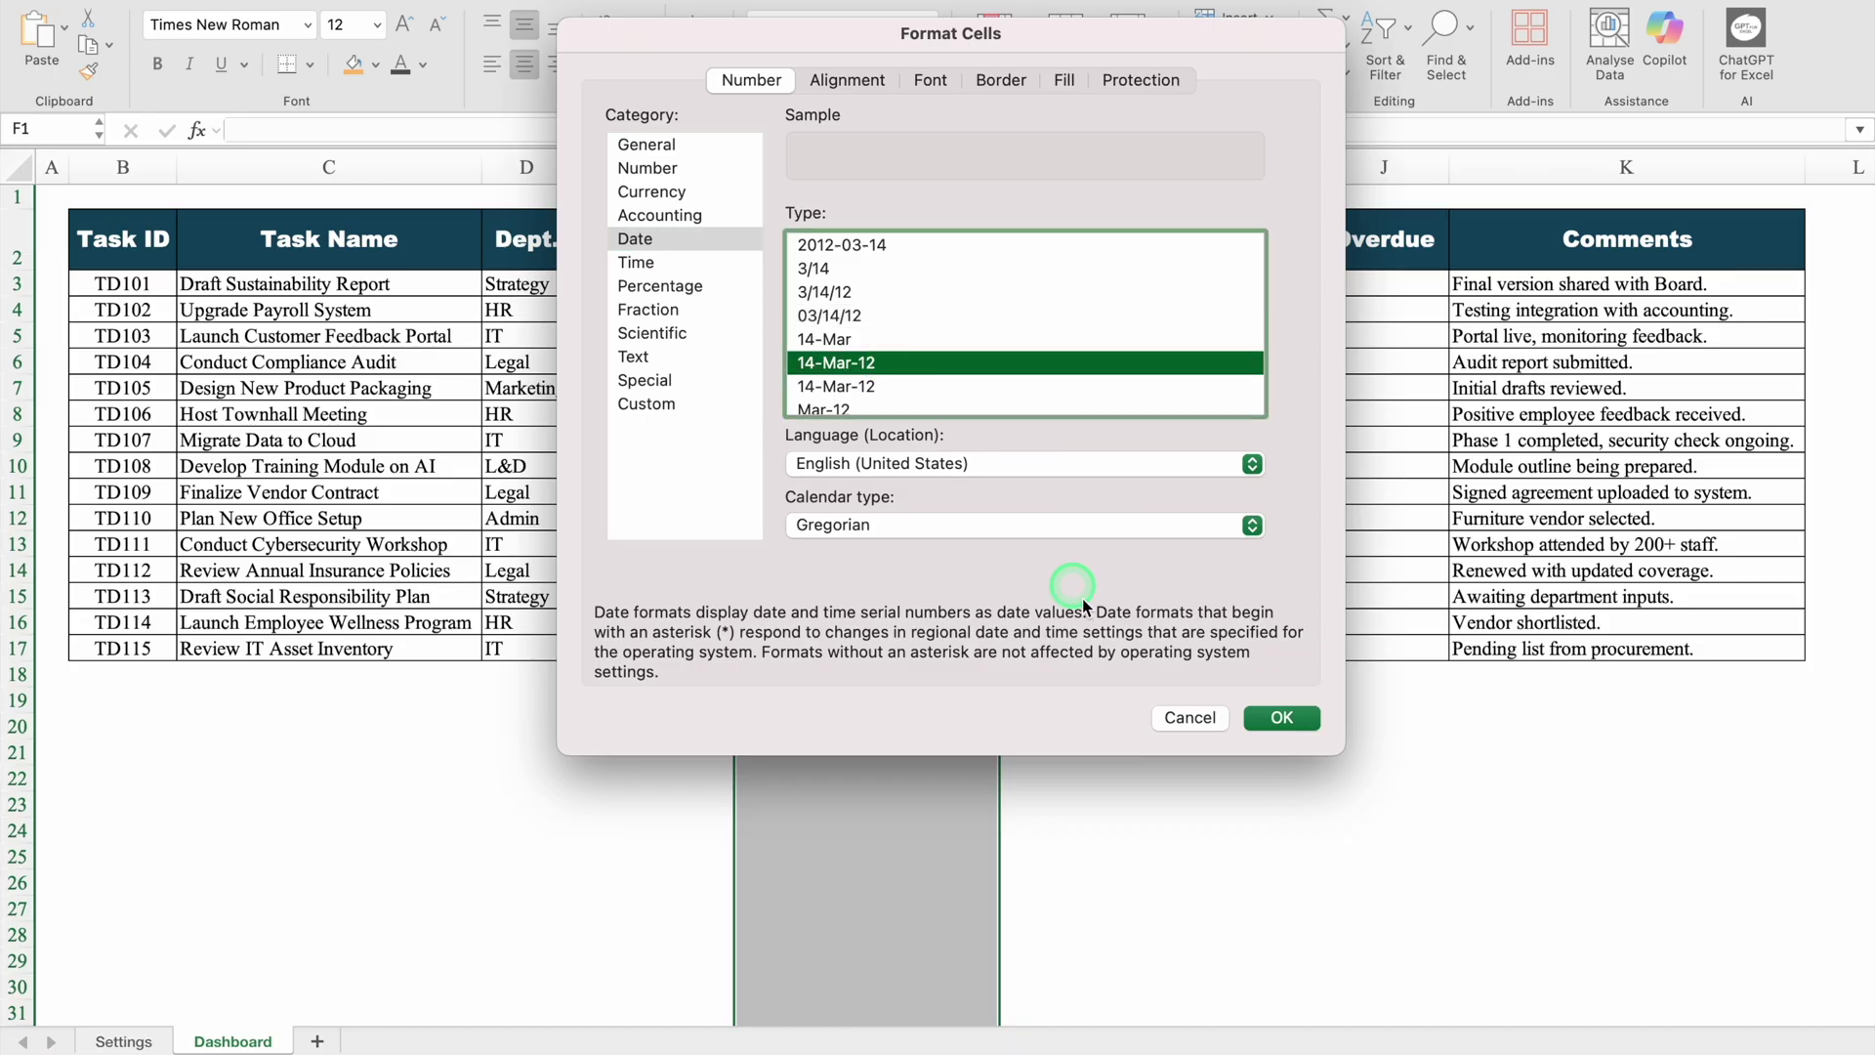
pyautogui.click(1285, 717)
pyautogui.click(1197, 764)
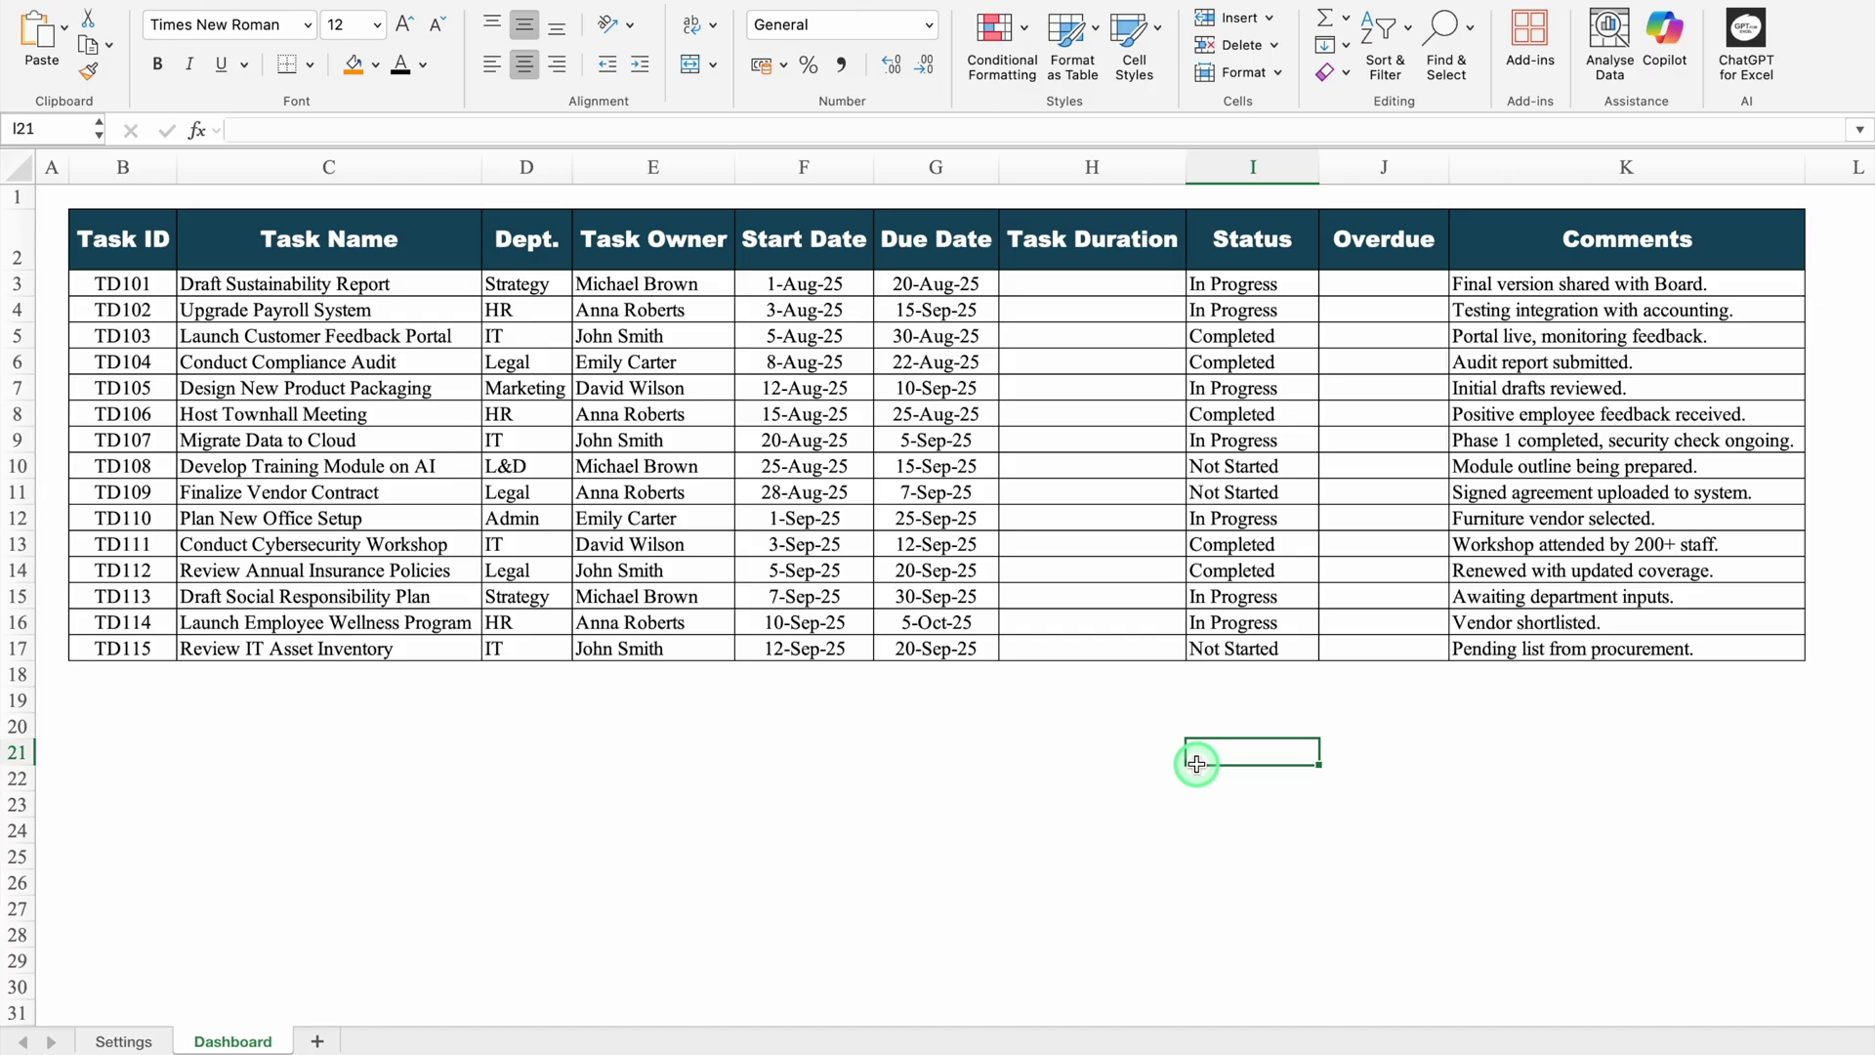
# - Calculate the first task's duration in H3 by subtracting its start date from its due date with =G3-F3
pyautogui.click(1108, 283)
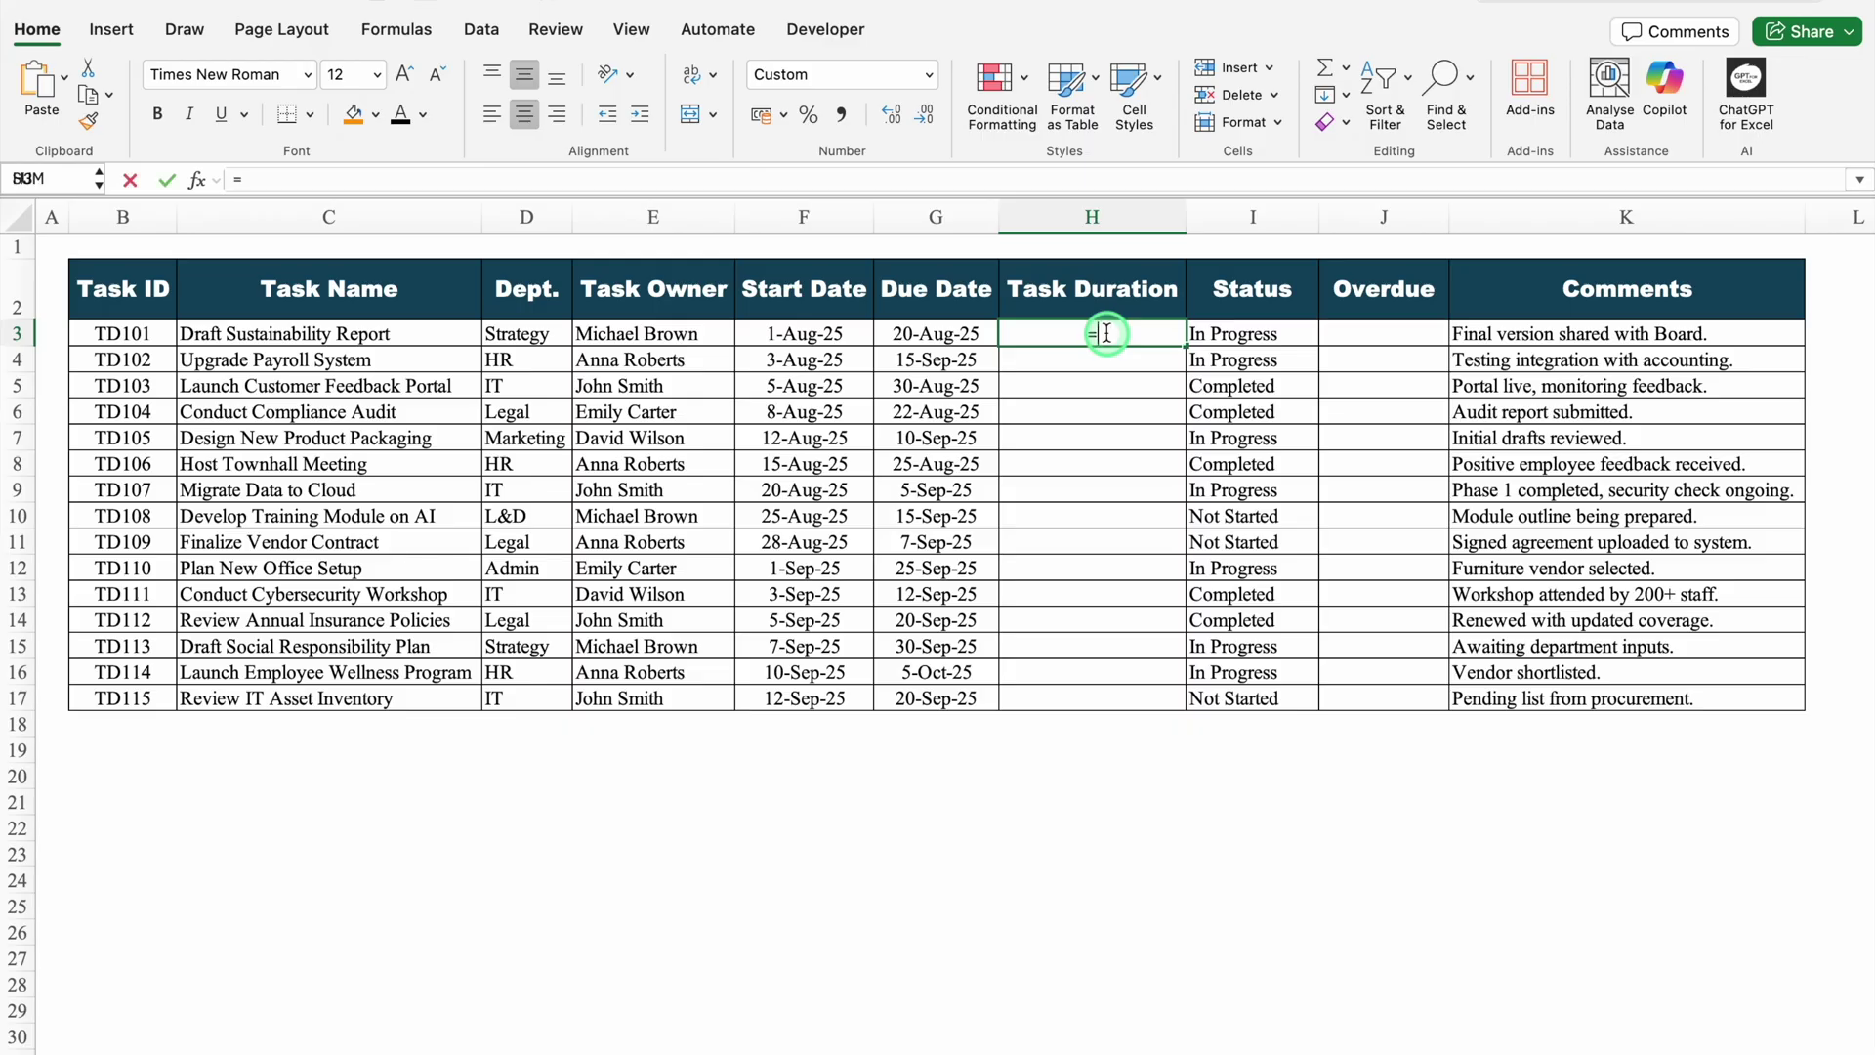
pyautogui.write('=')
pyautogui.click(982, 333)
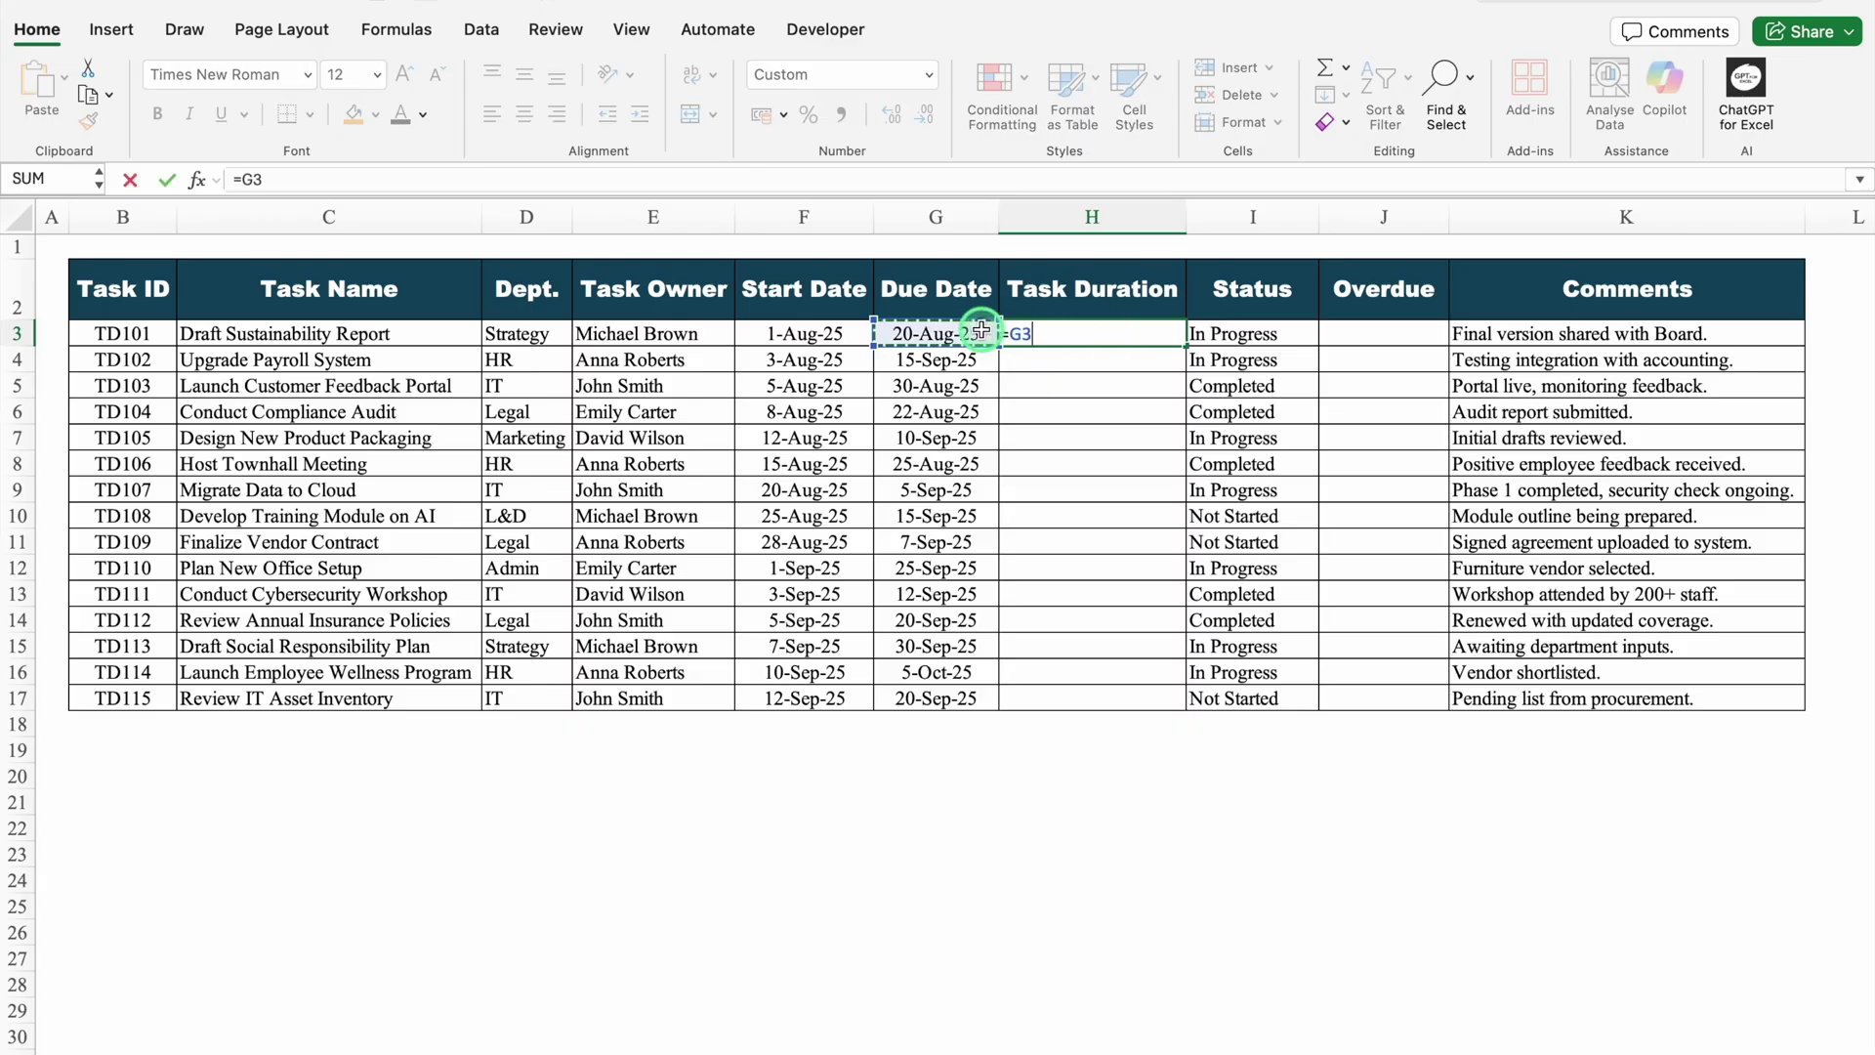
pyautogui.write('-')
pyautogui.click(817, 333)
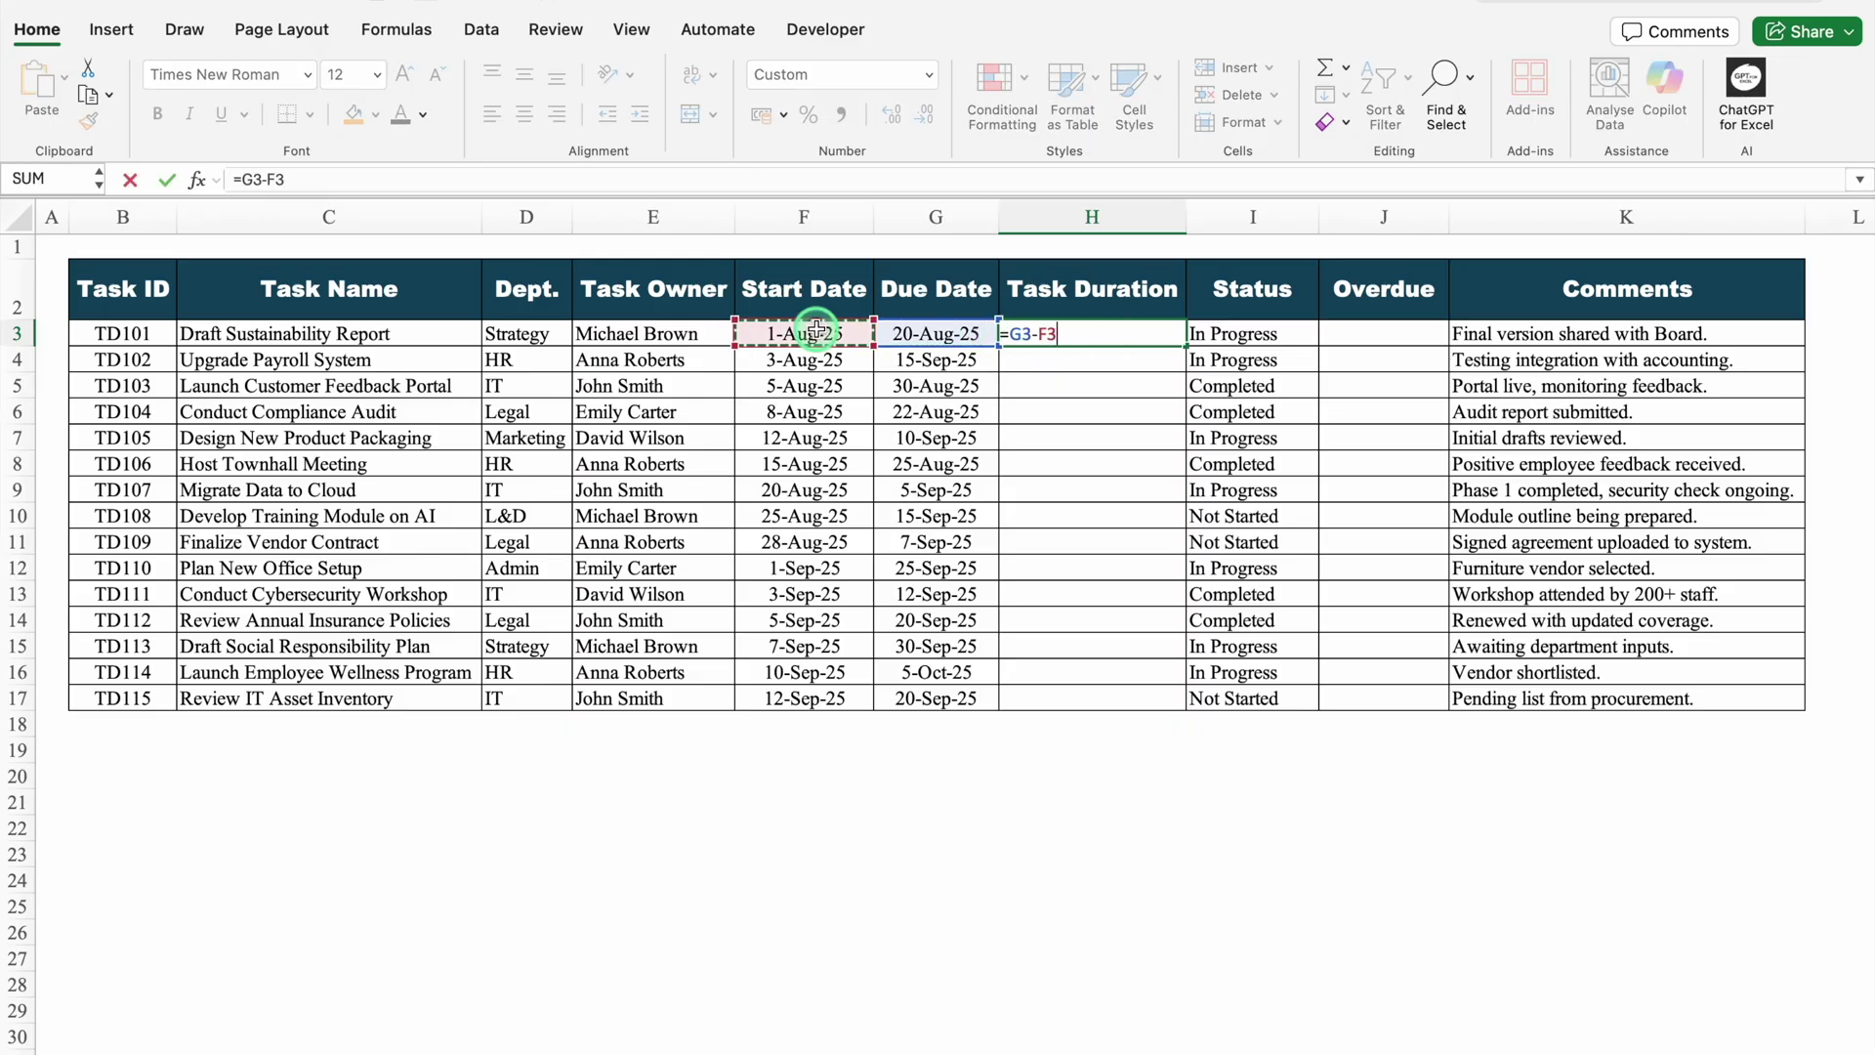
pyautogui.press('Return')
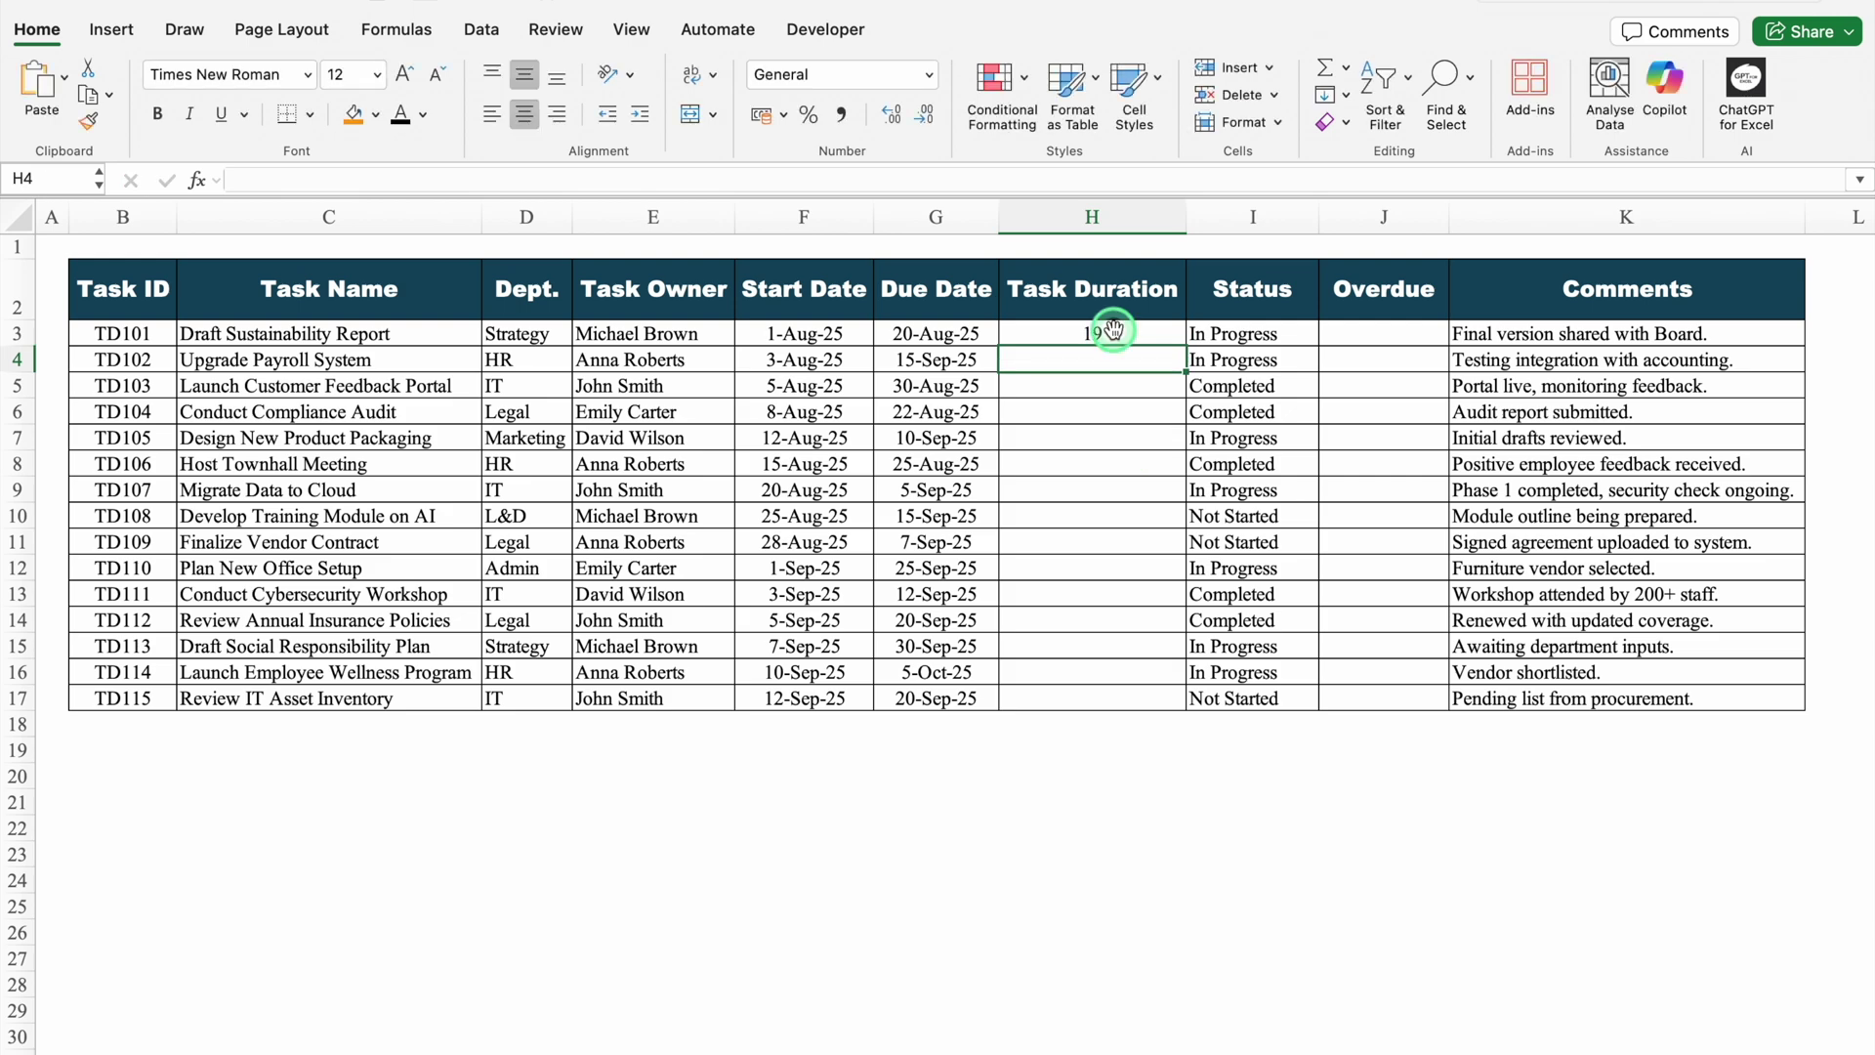
# - Test the Task Duration formula by clearing the due date in G3, and undo the deletion
pyautogui.click(1104, 335)
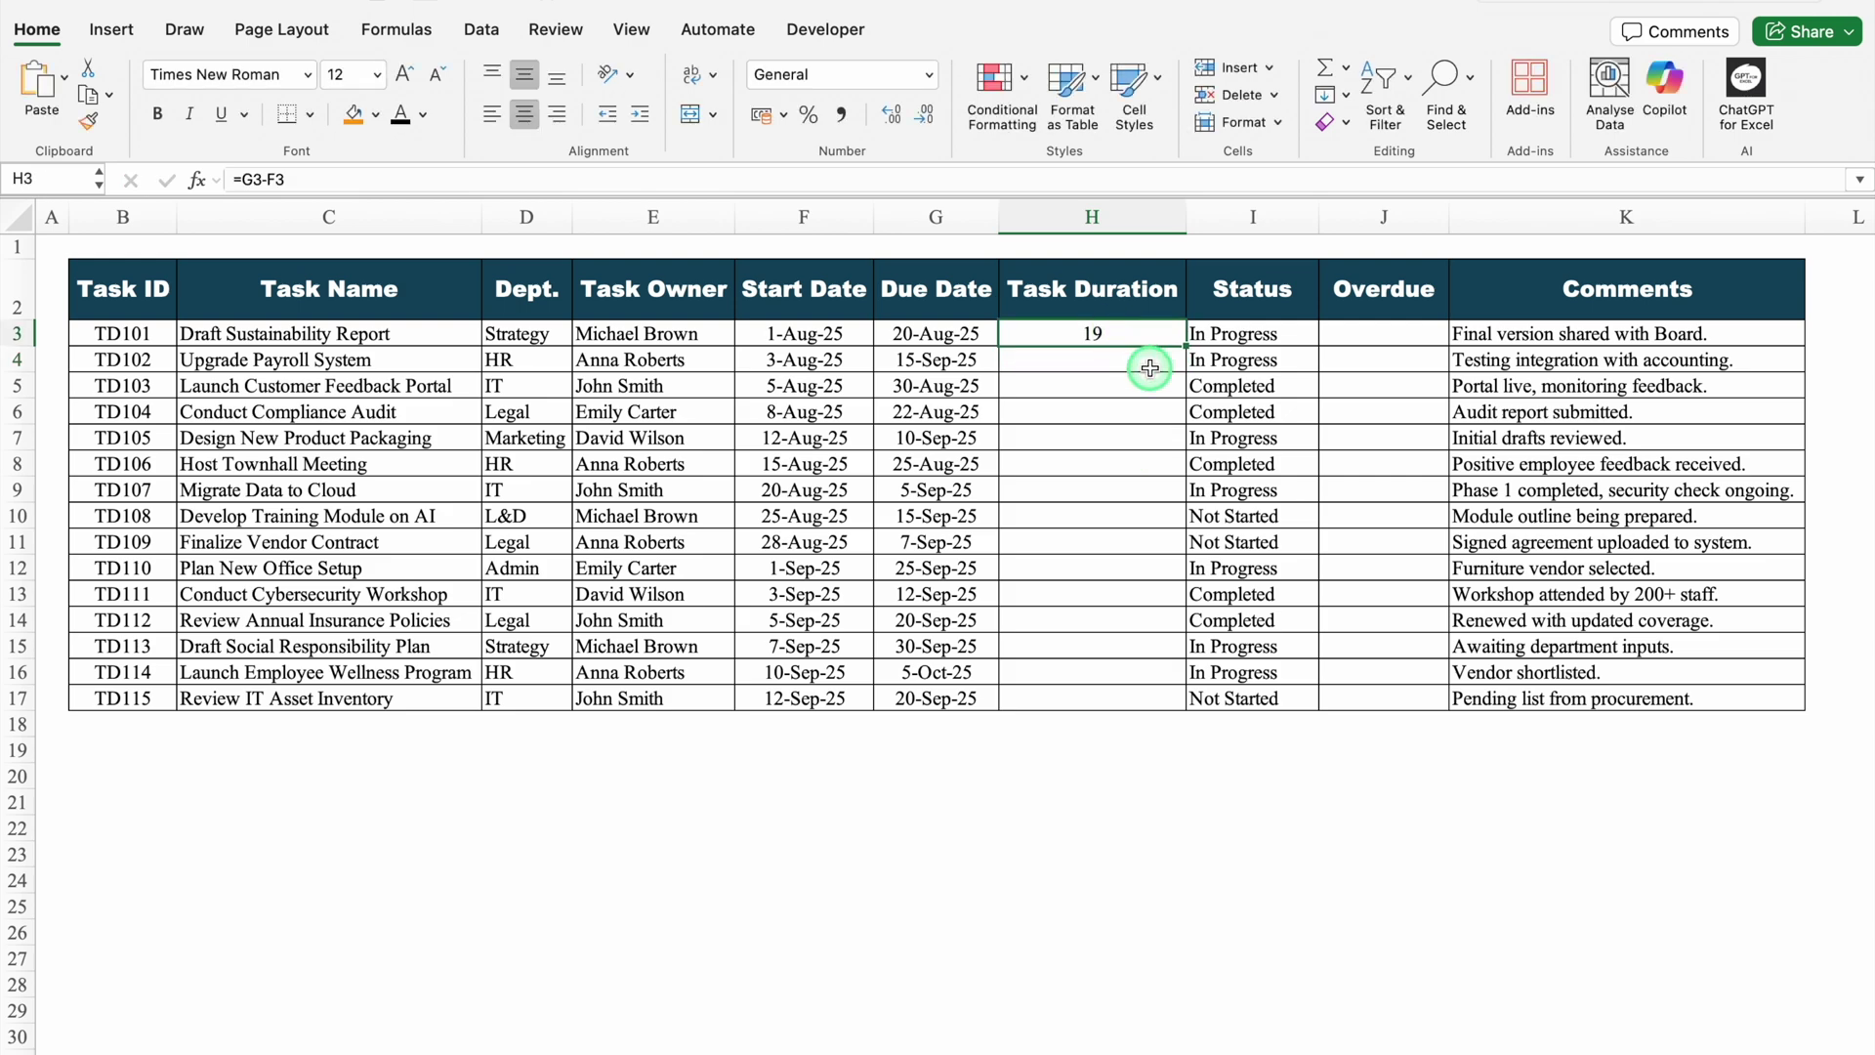
pyautogui.click(977, 336)
pyautogui.press('Delete')
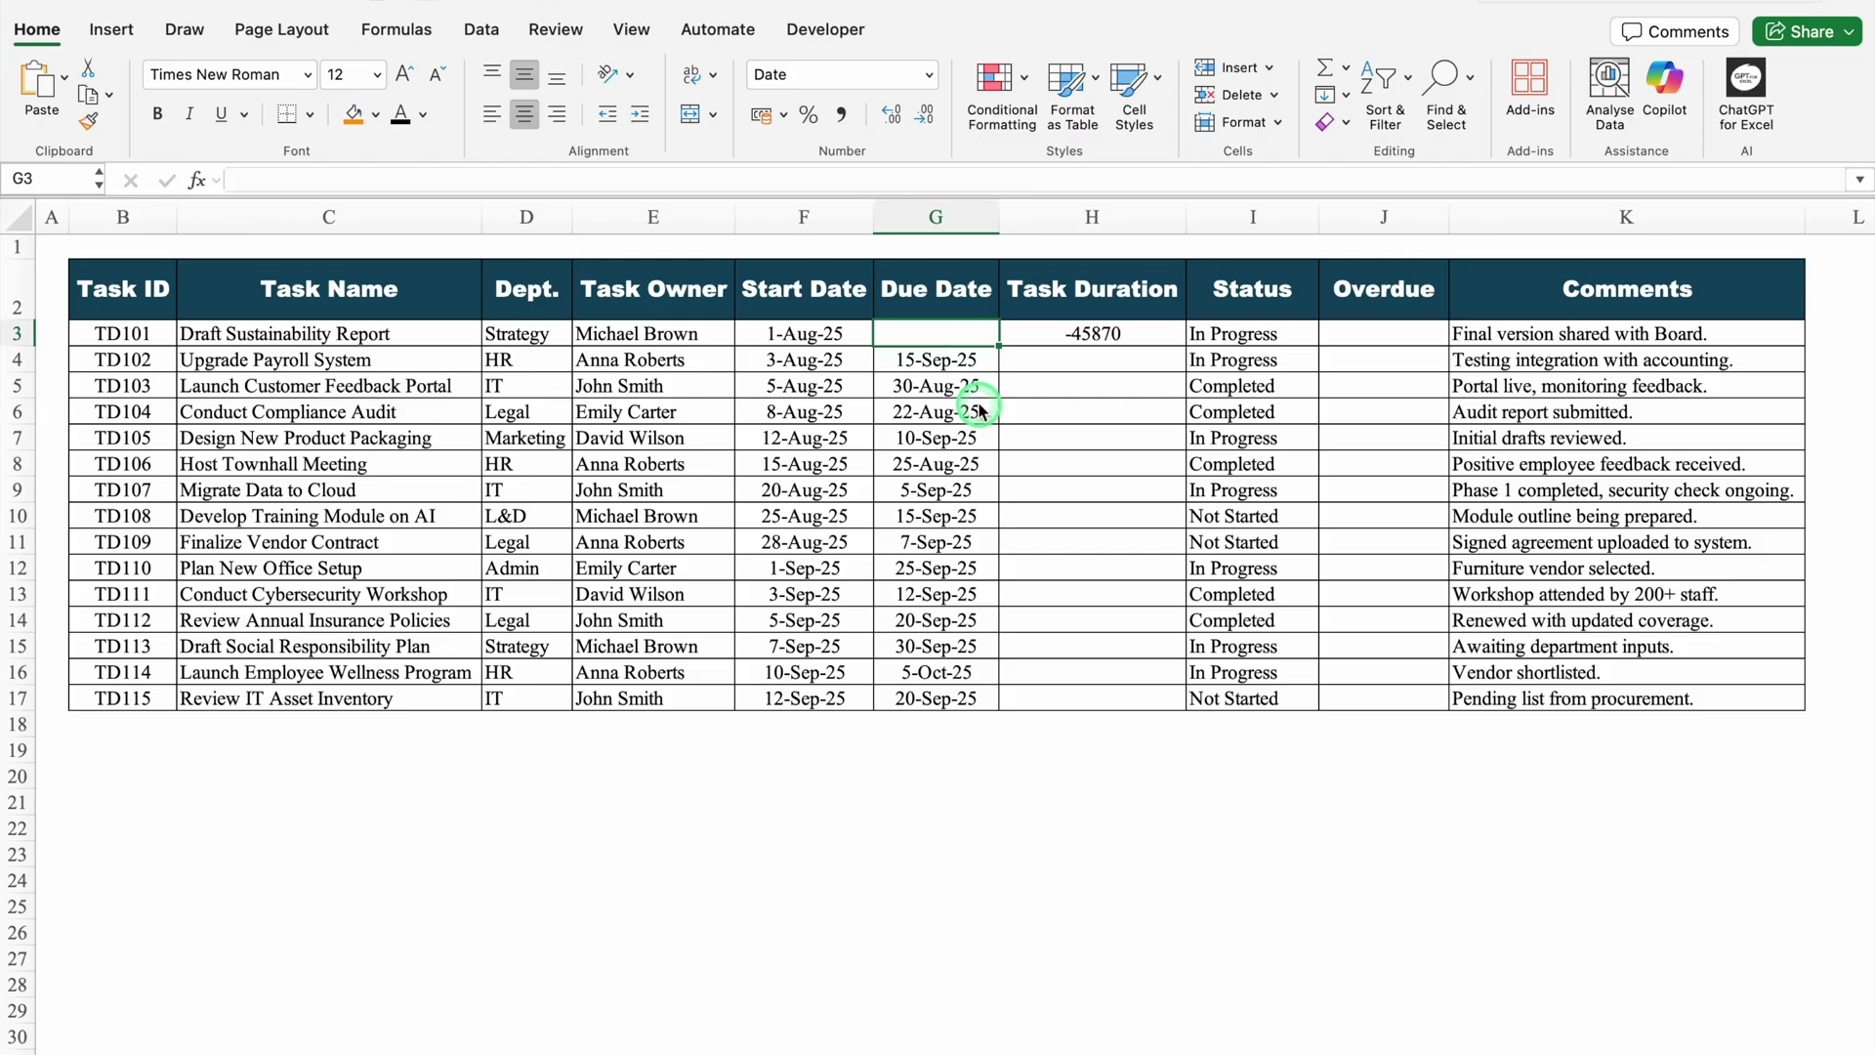
pyautogui.press('super+z')
# - Change the H3 formula to =IF(G3="","",G3-F3) and fill it down the Task Duration column to H17
pyautogui.click(1071, 330)
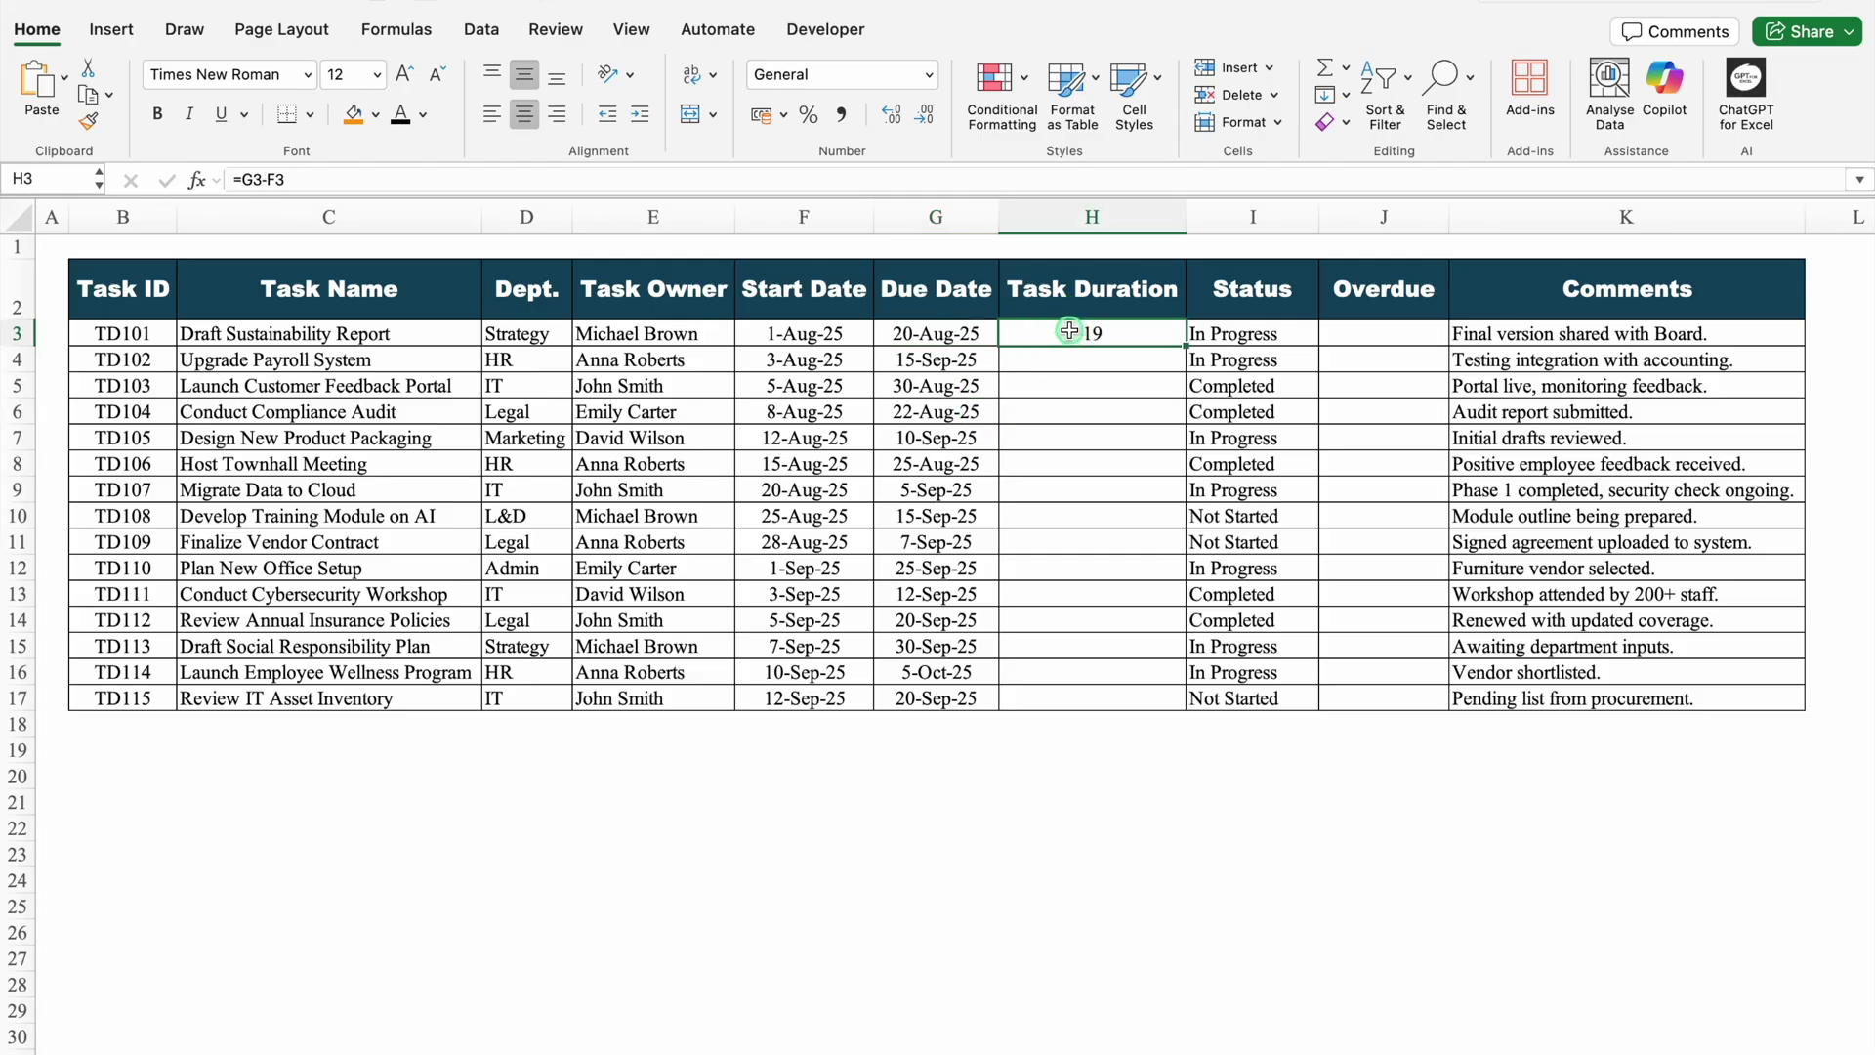
pyautogui.doubleClick(1069, 331)
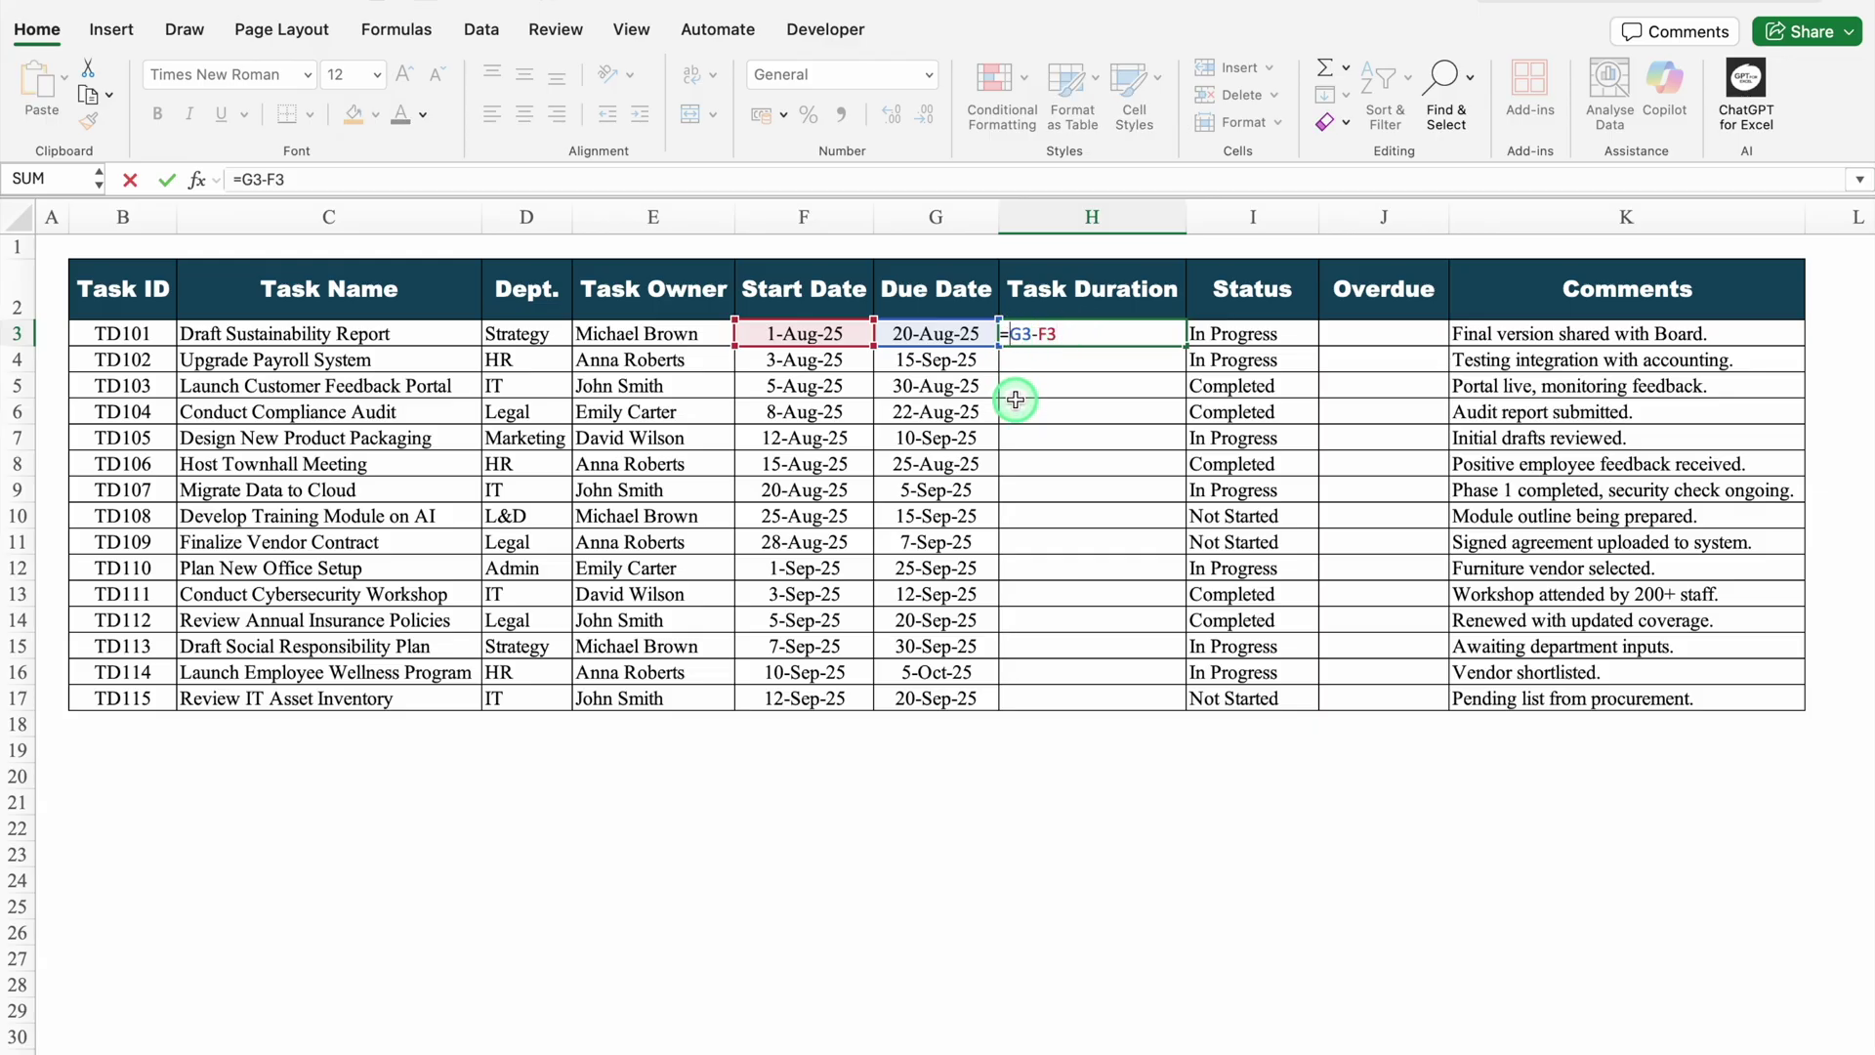
pyautogui.write('IF(')
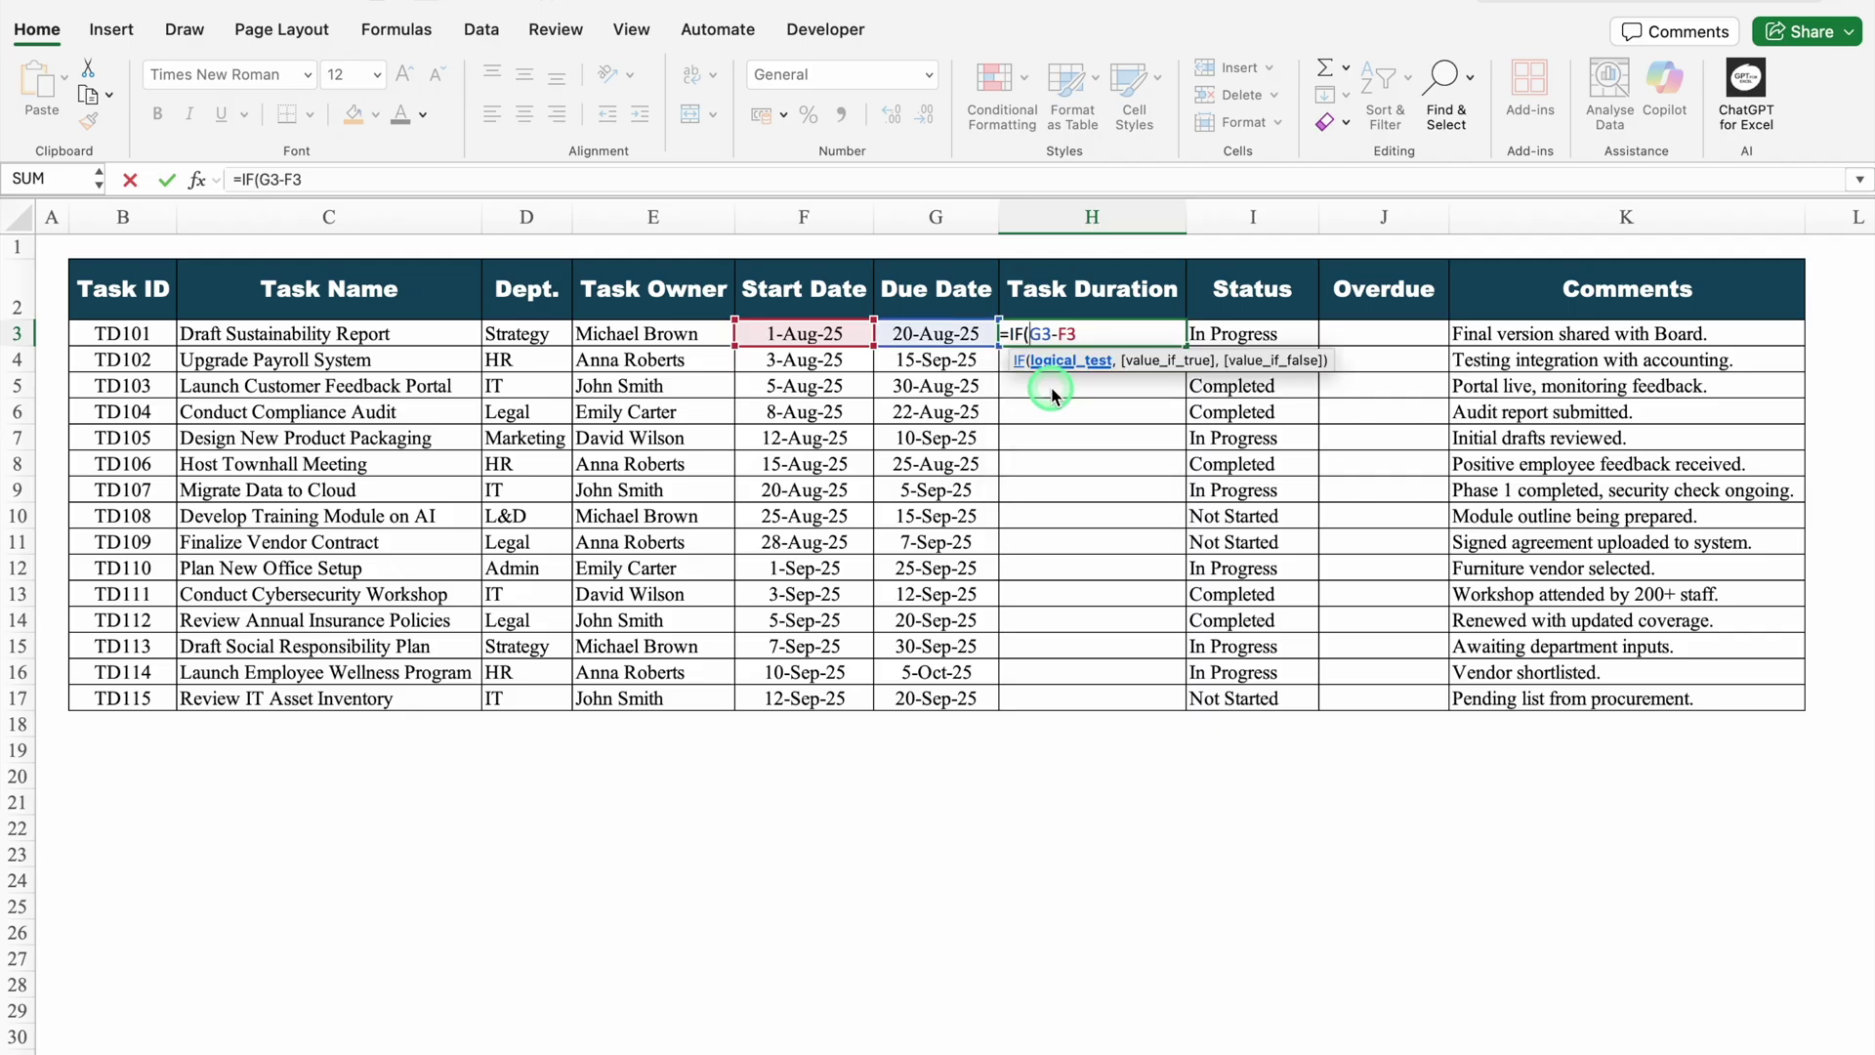
pyautogui.click(967, 333)
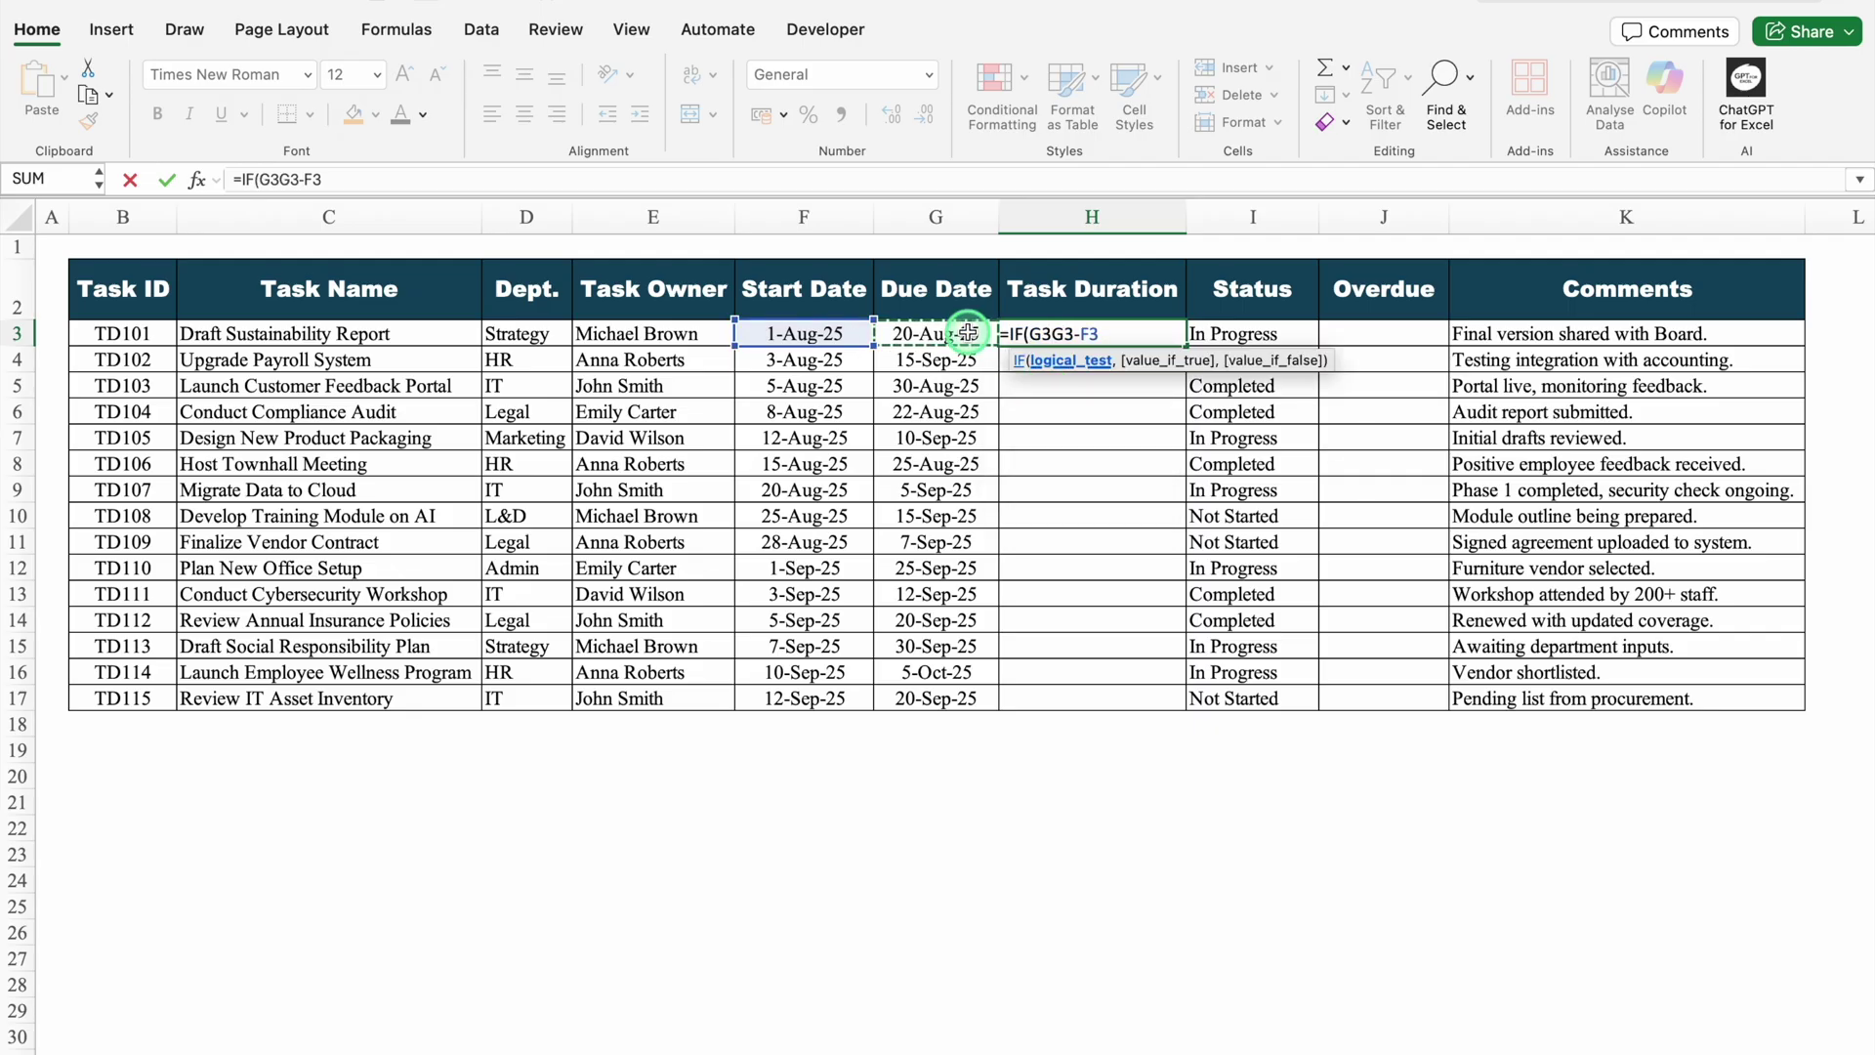
pyautogui.write('=')
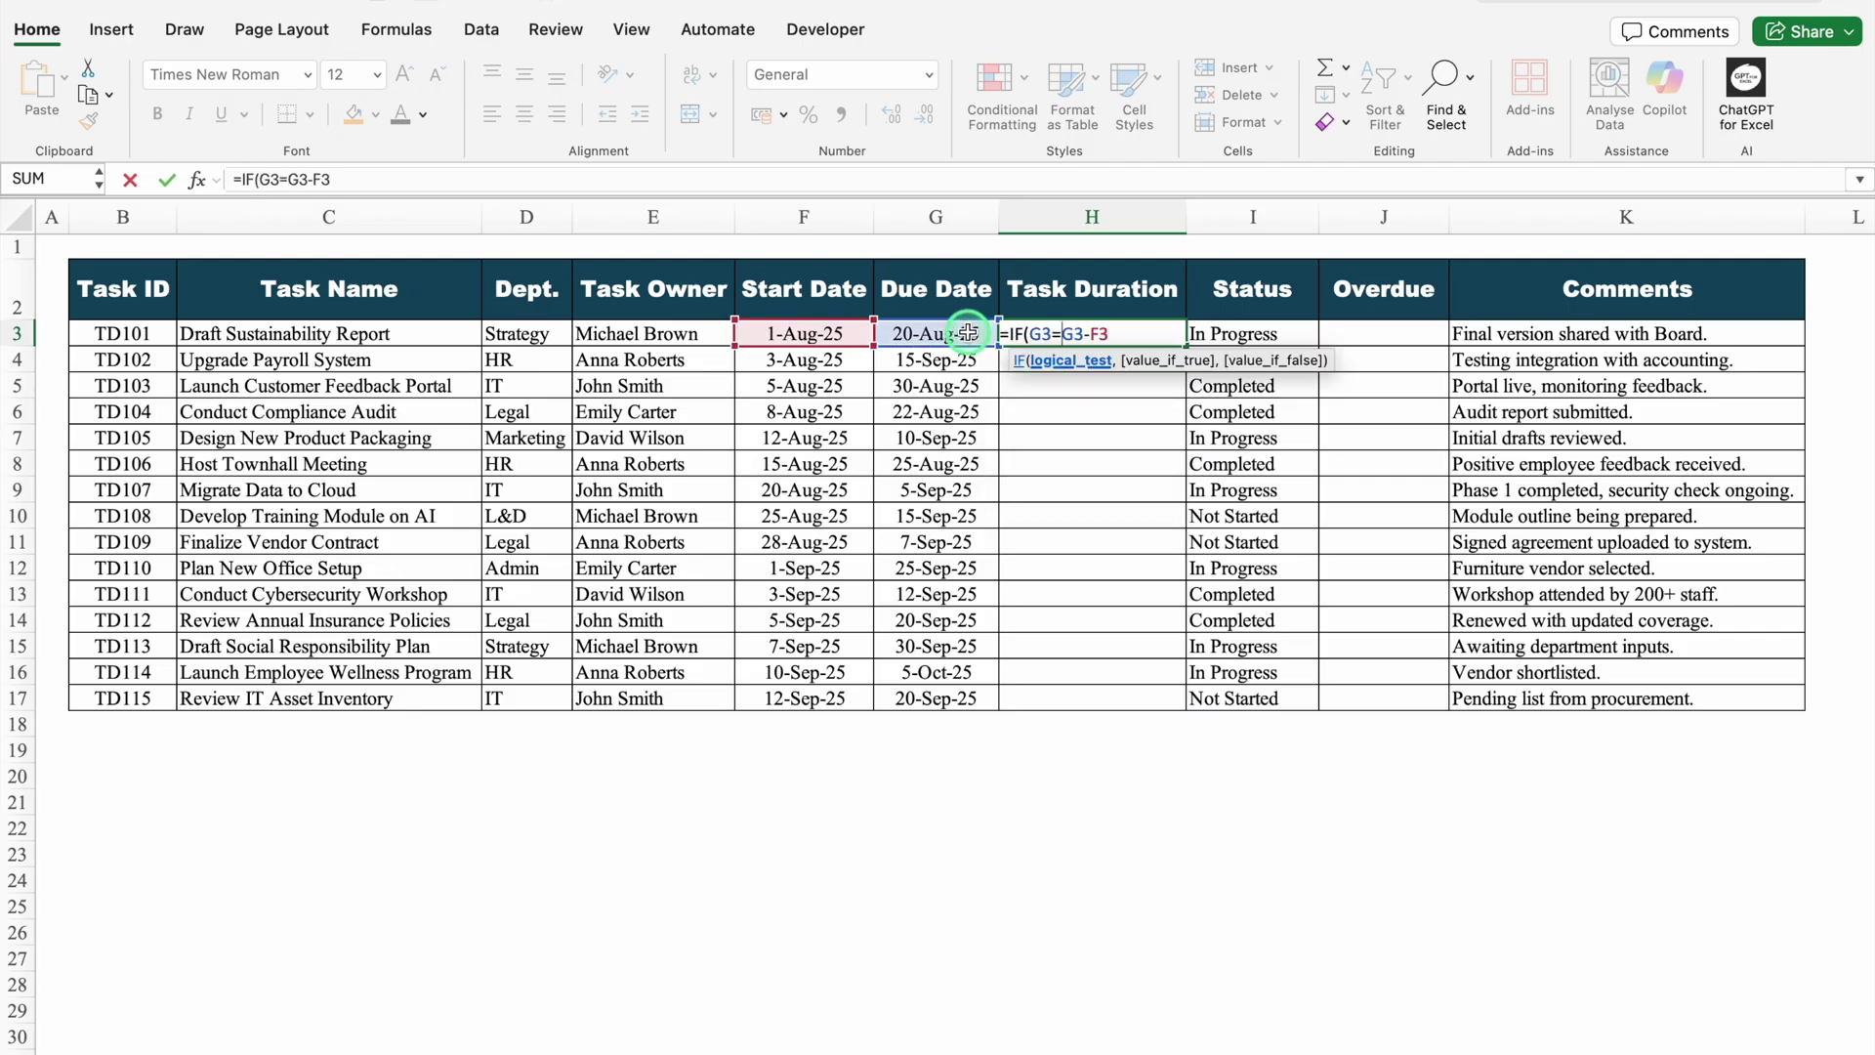
pyautogui.write('""')
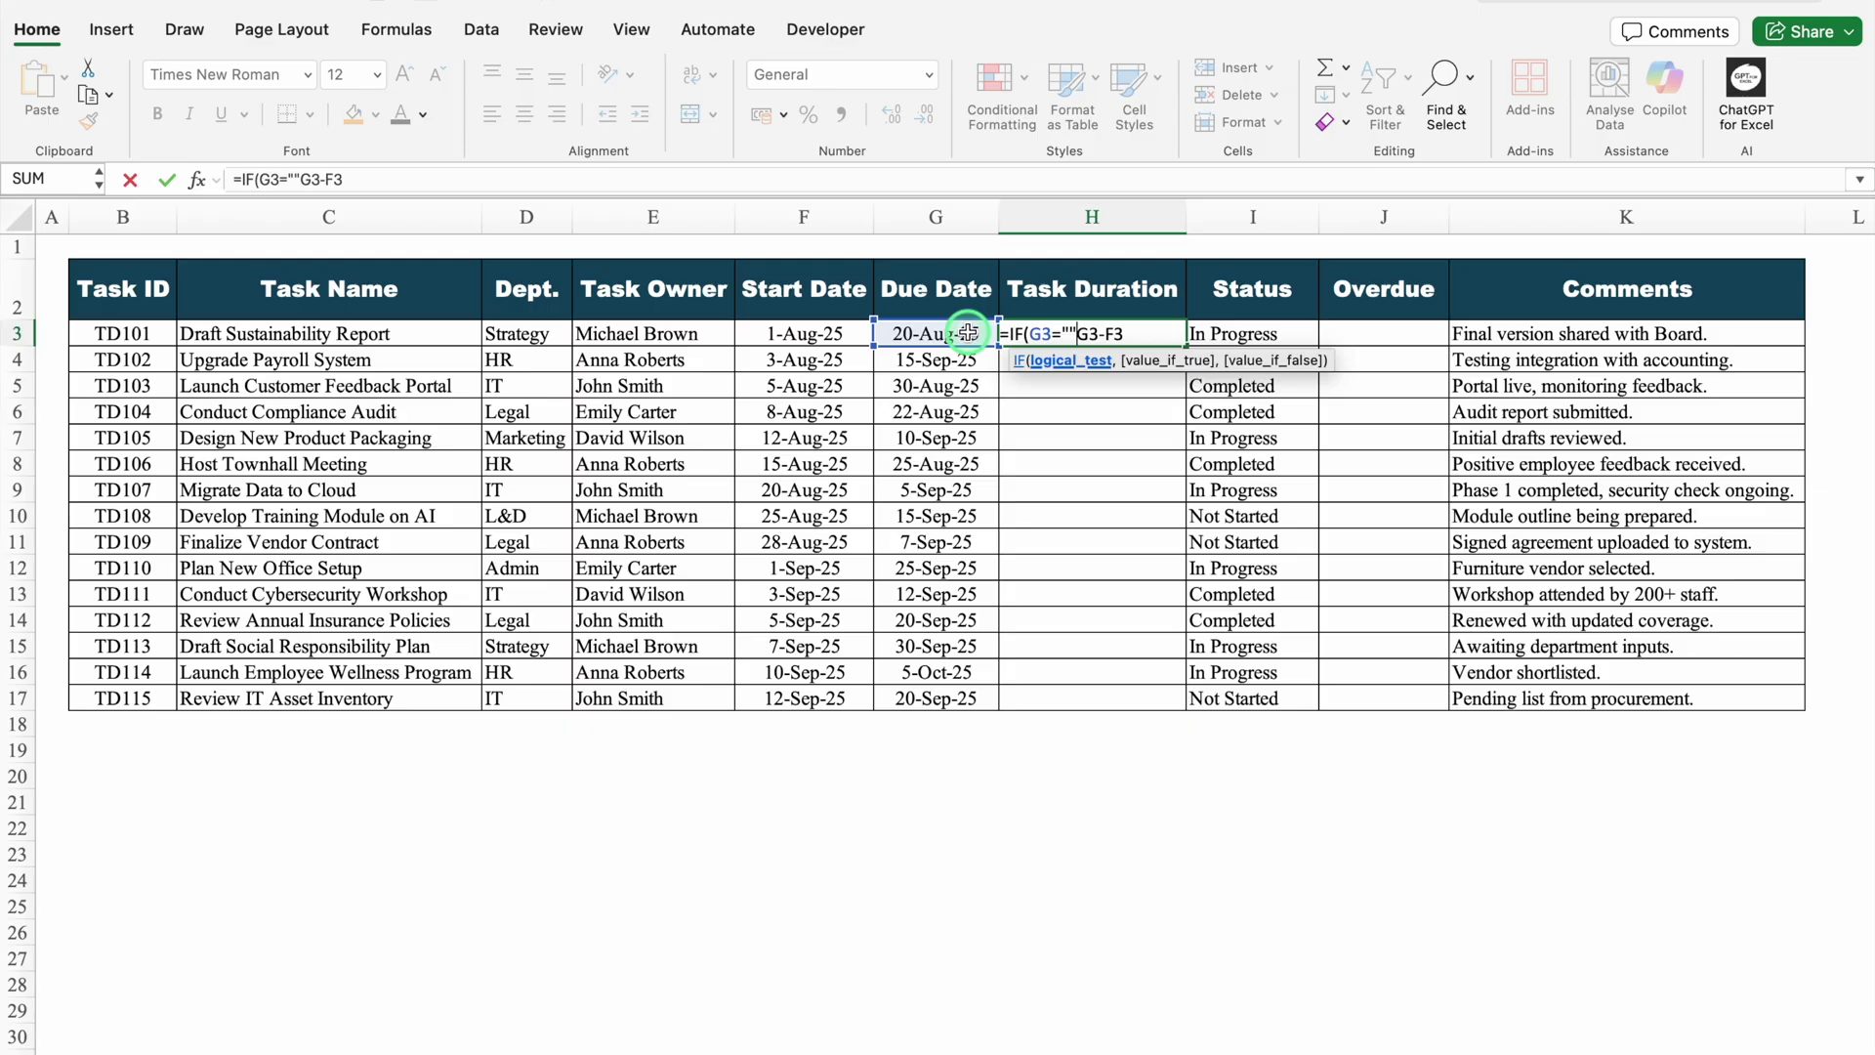
pyautogui.write(',')
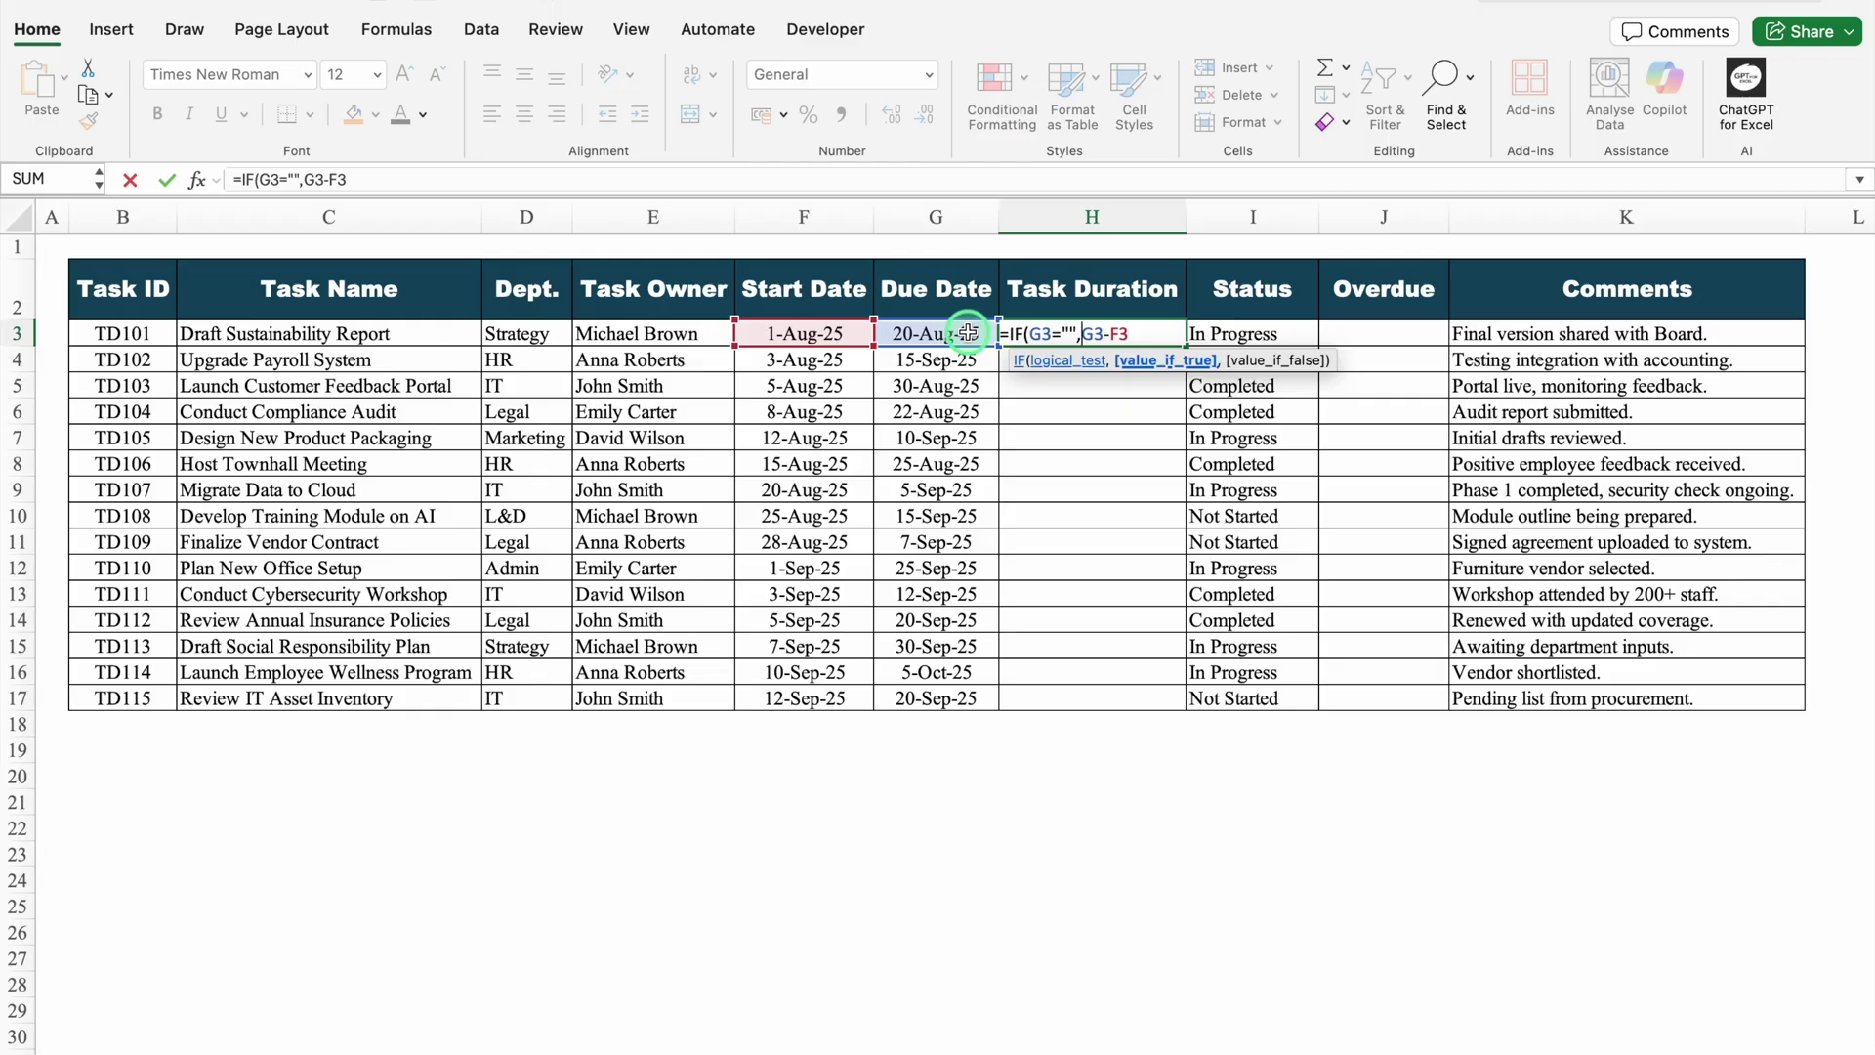
pyautogui.write('""')
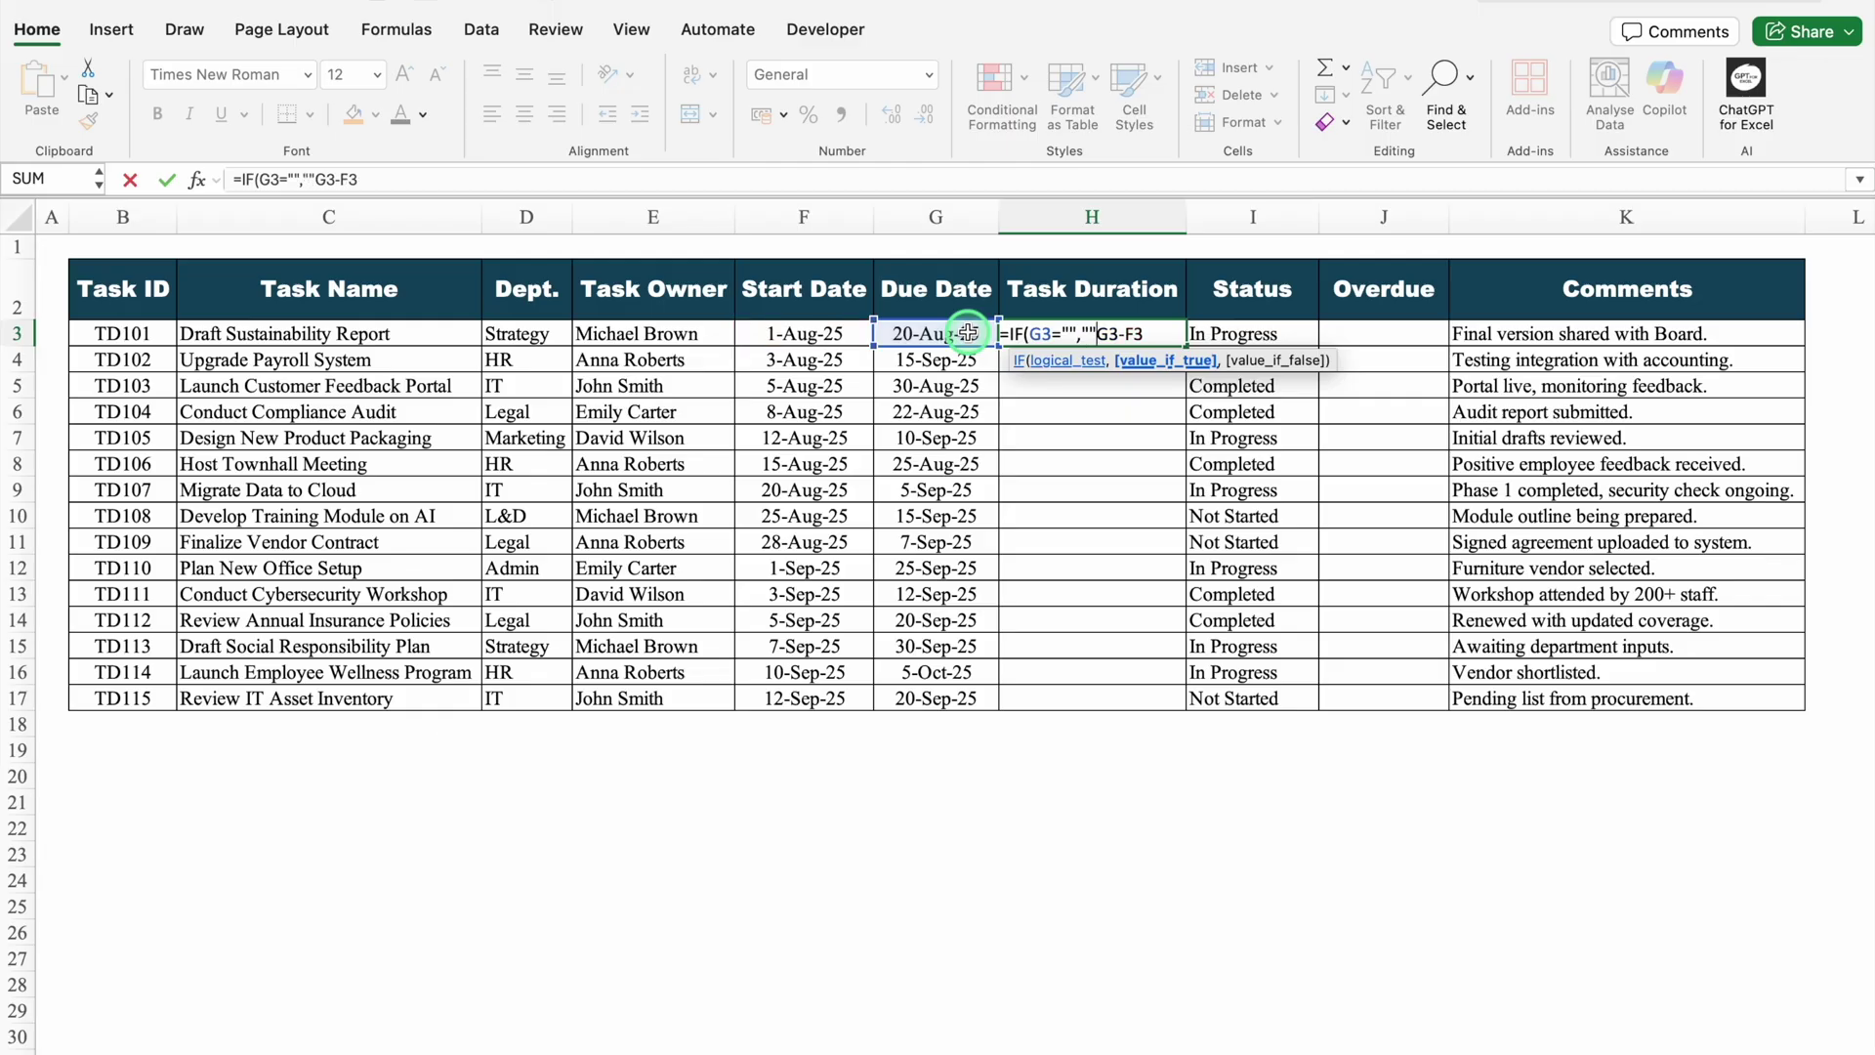
pyautogui.write(',')
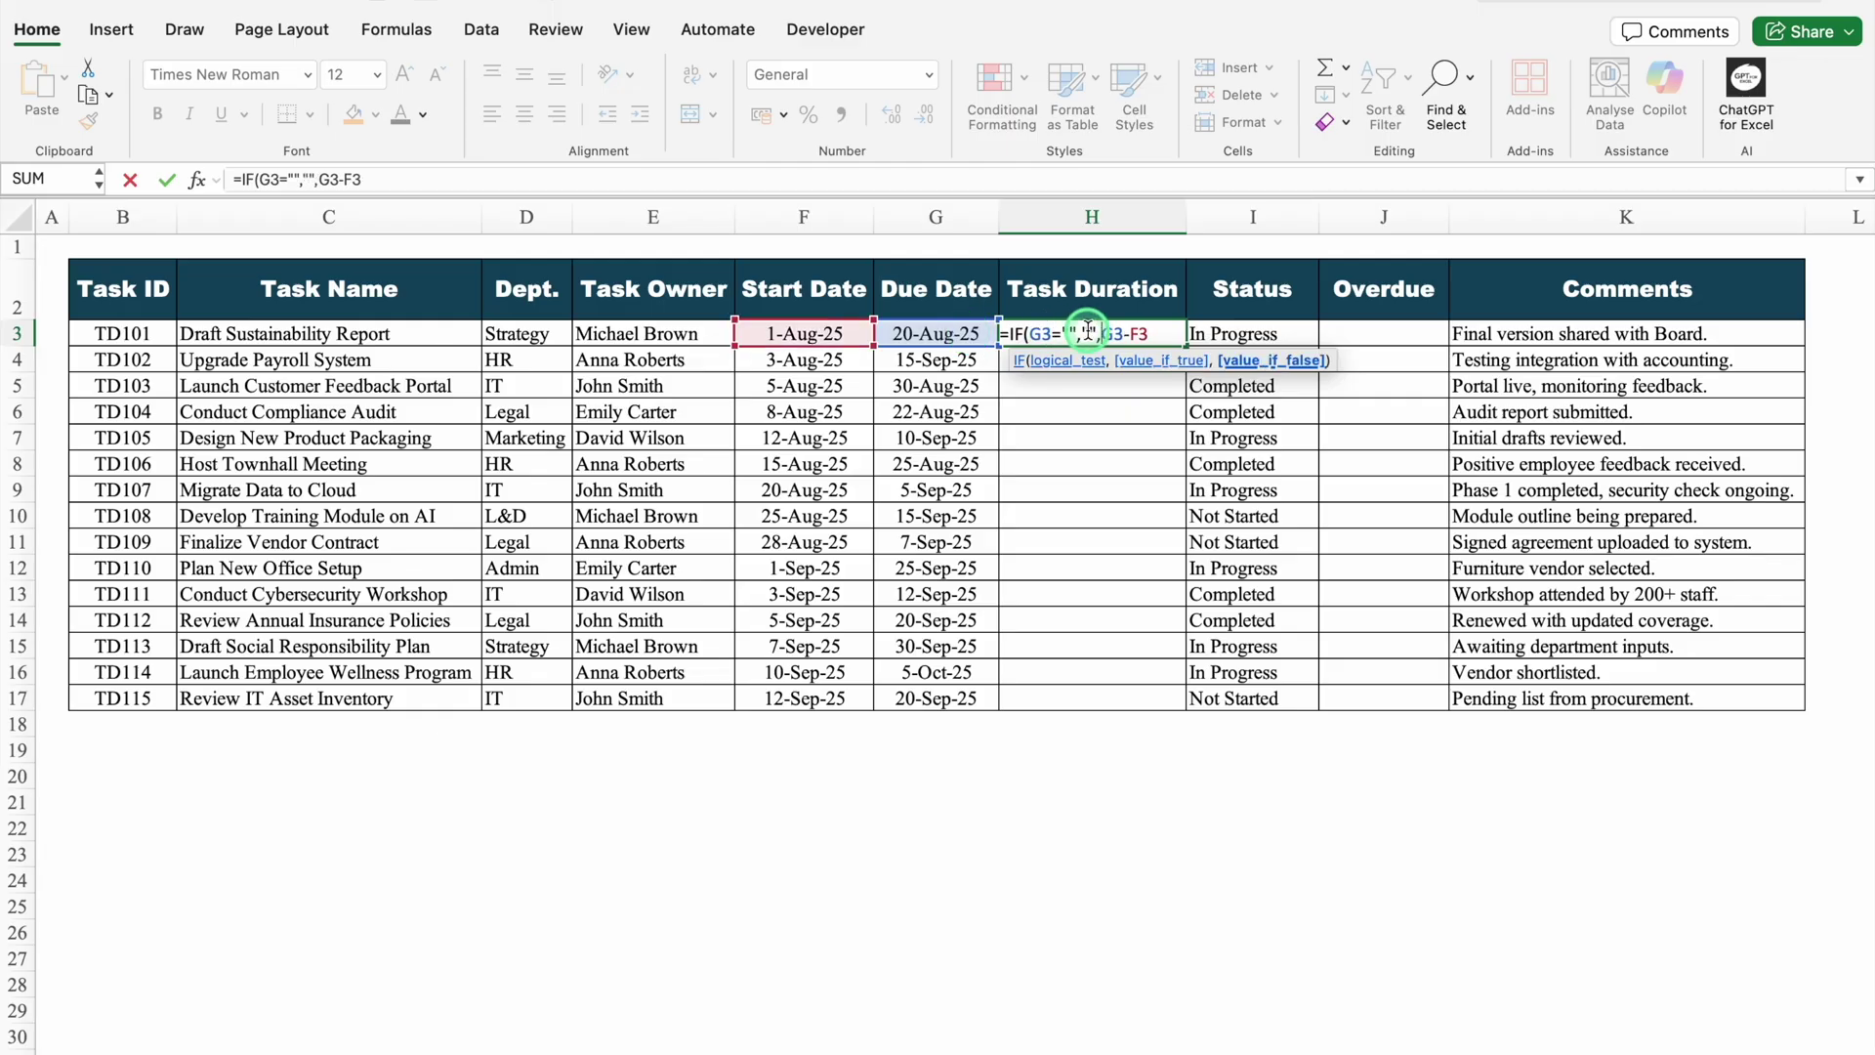
pyautogui.click(1152, 337)
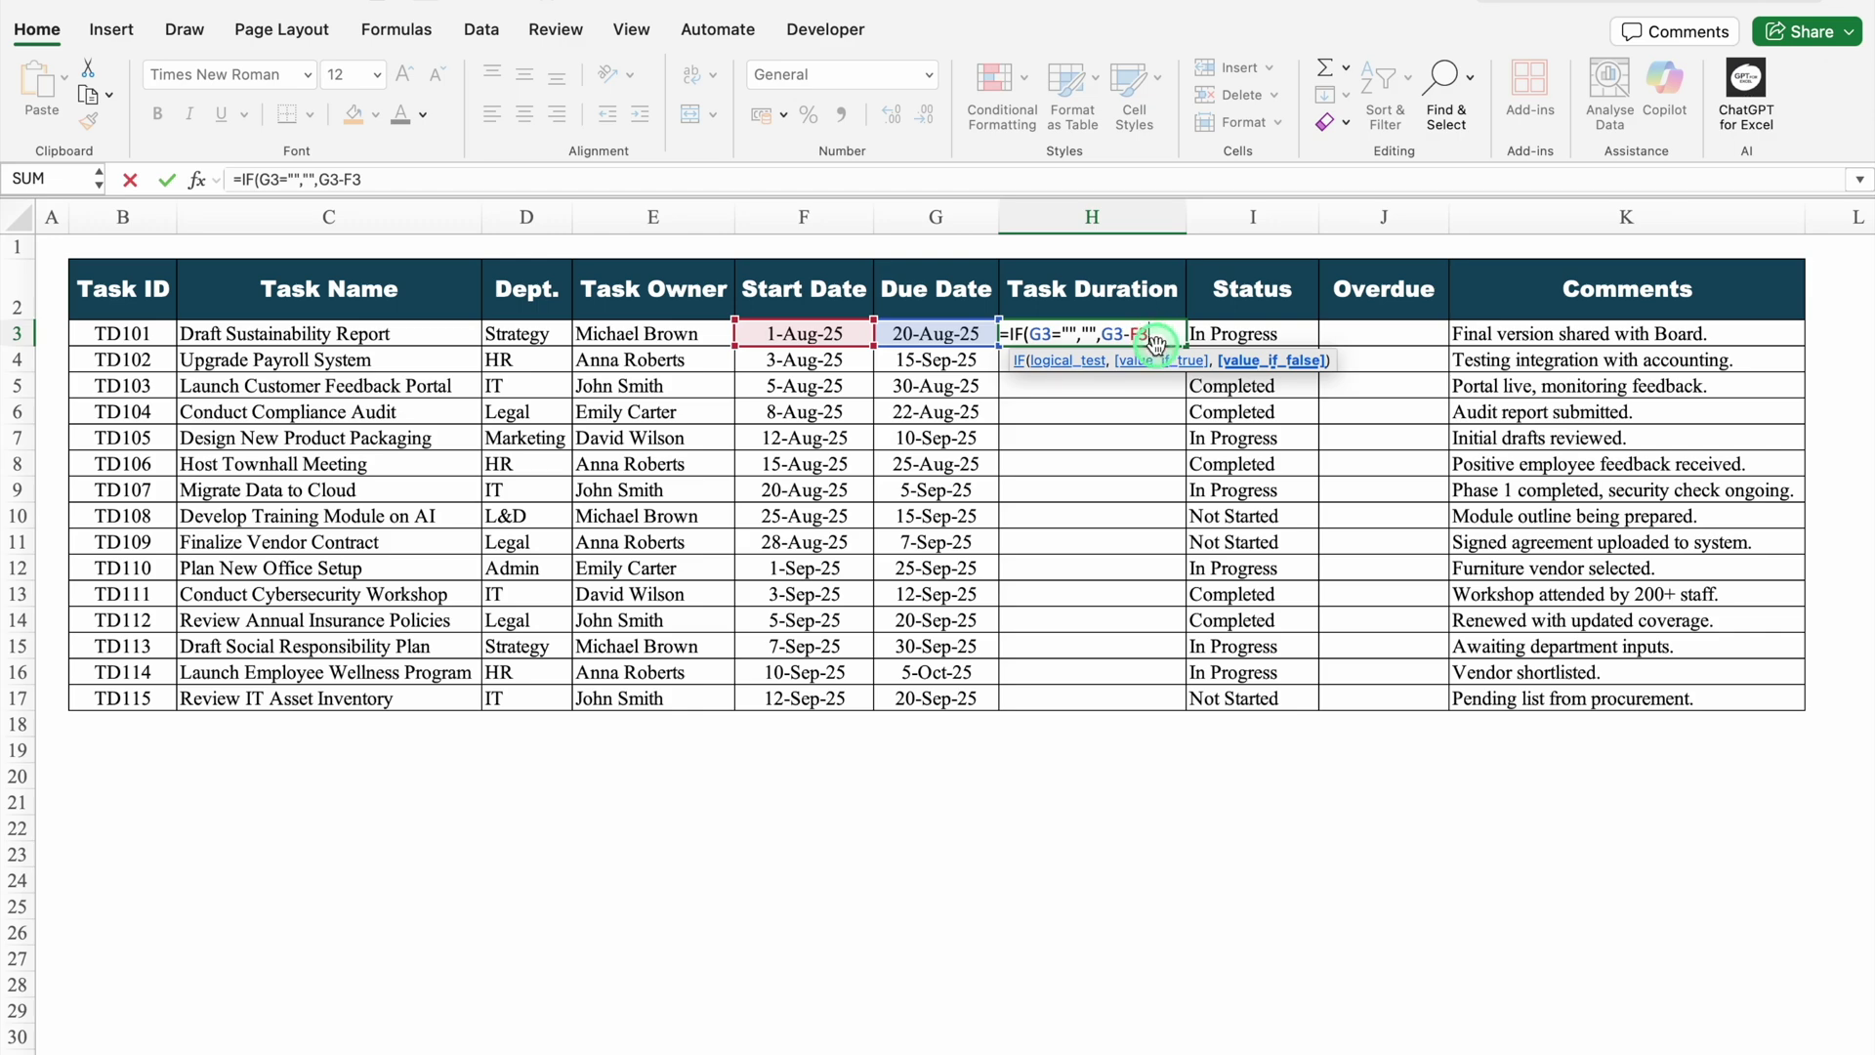
pyautogui.write(')')
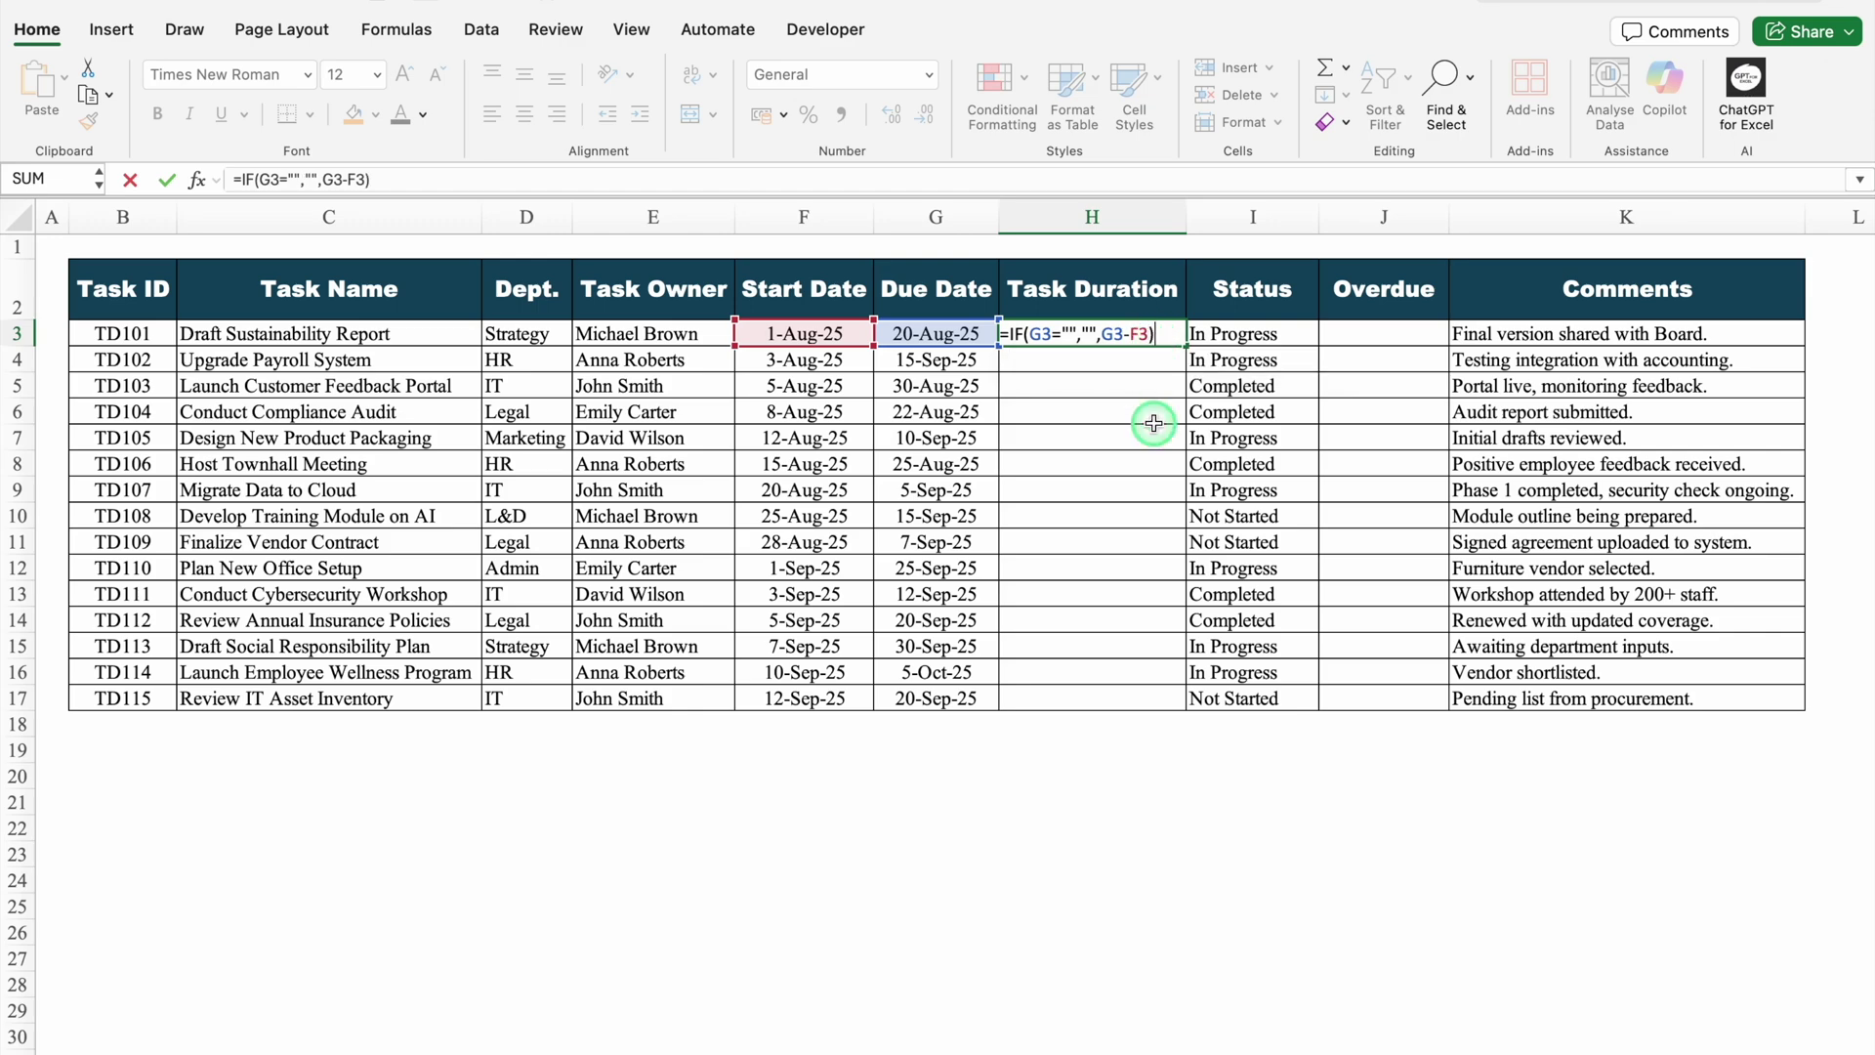
pyautogui.press('Return')
pyautogui.click(1177, 339)
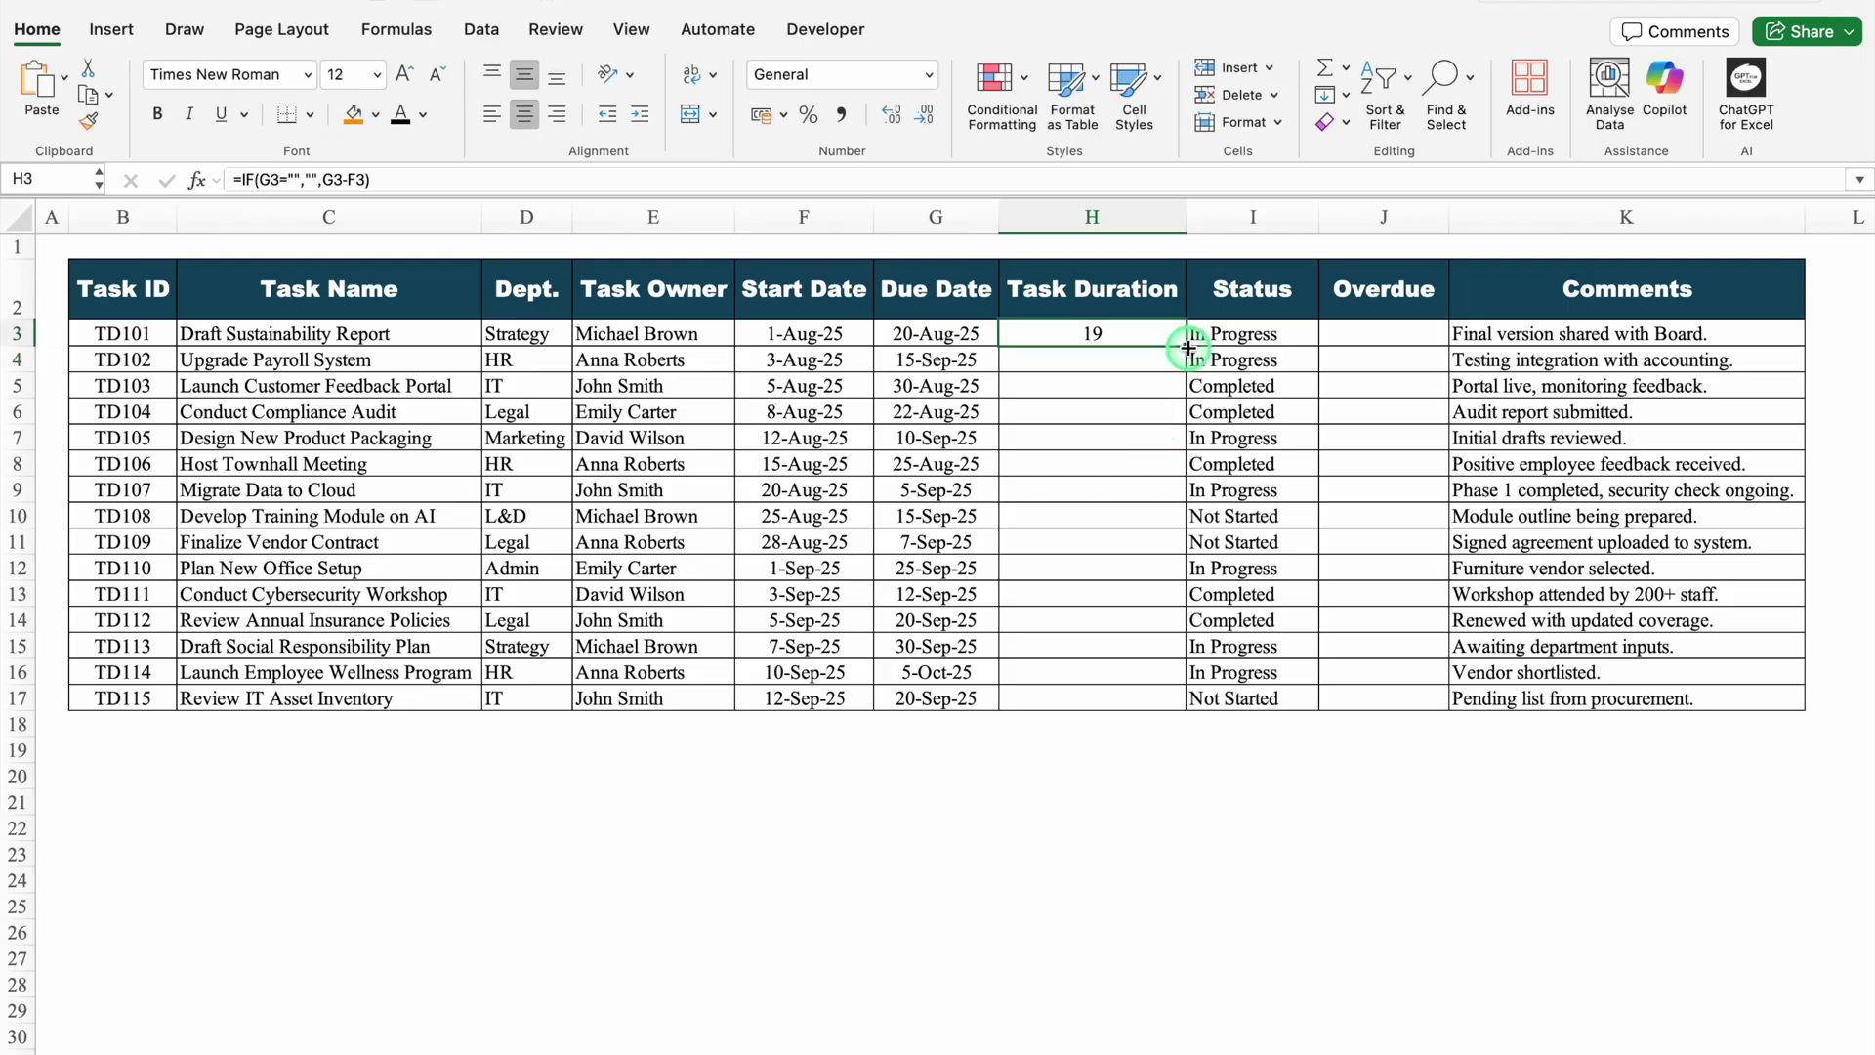
pyautogui.doubleClick(1187, 347)
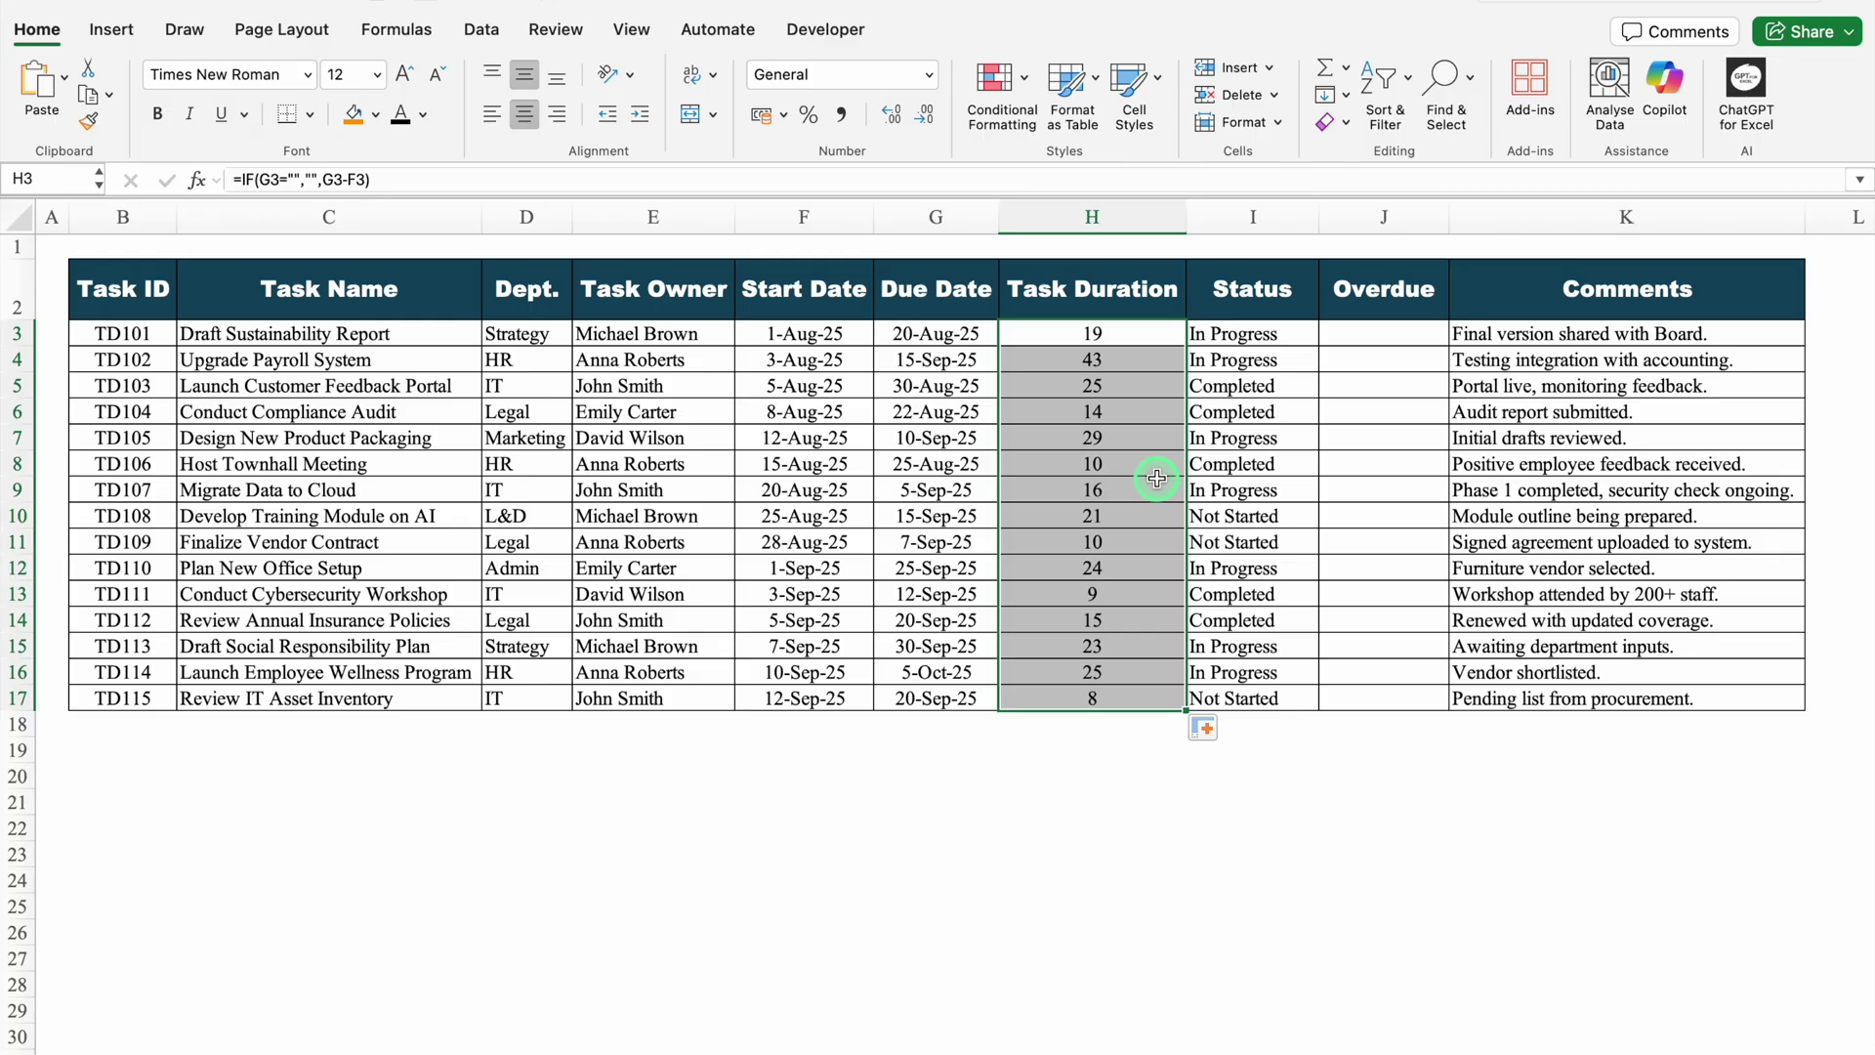
# - Apply the custom number format # "Days" to the Task Duration column H
pyautogui.click(1093, 215)
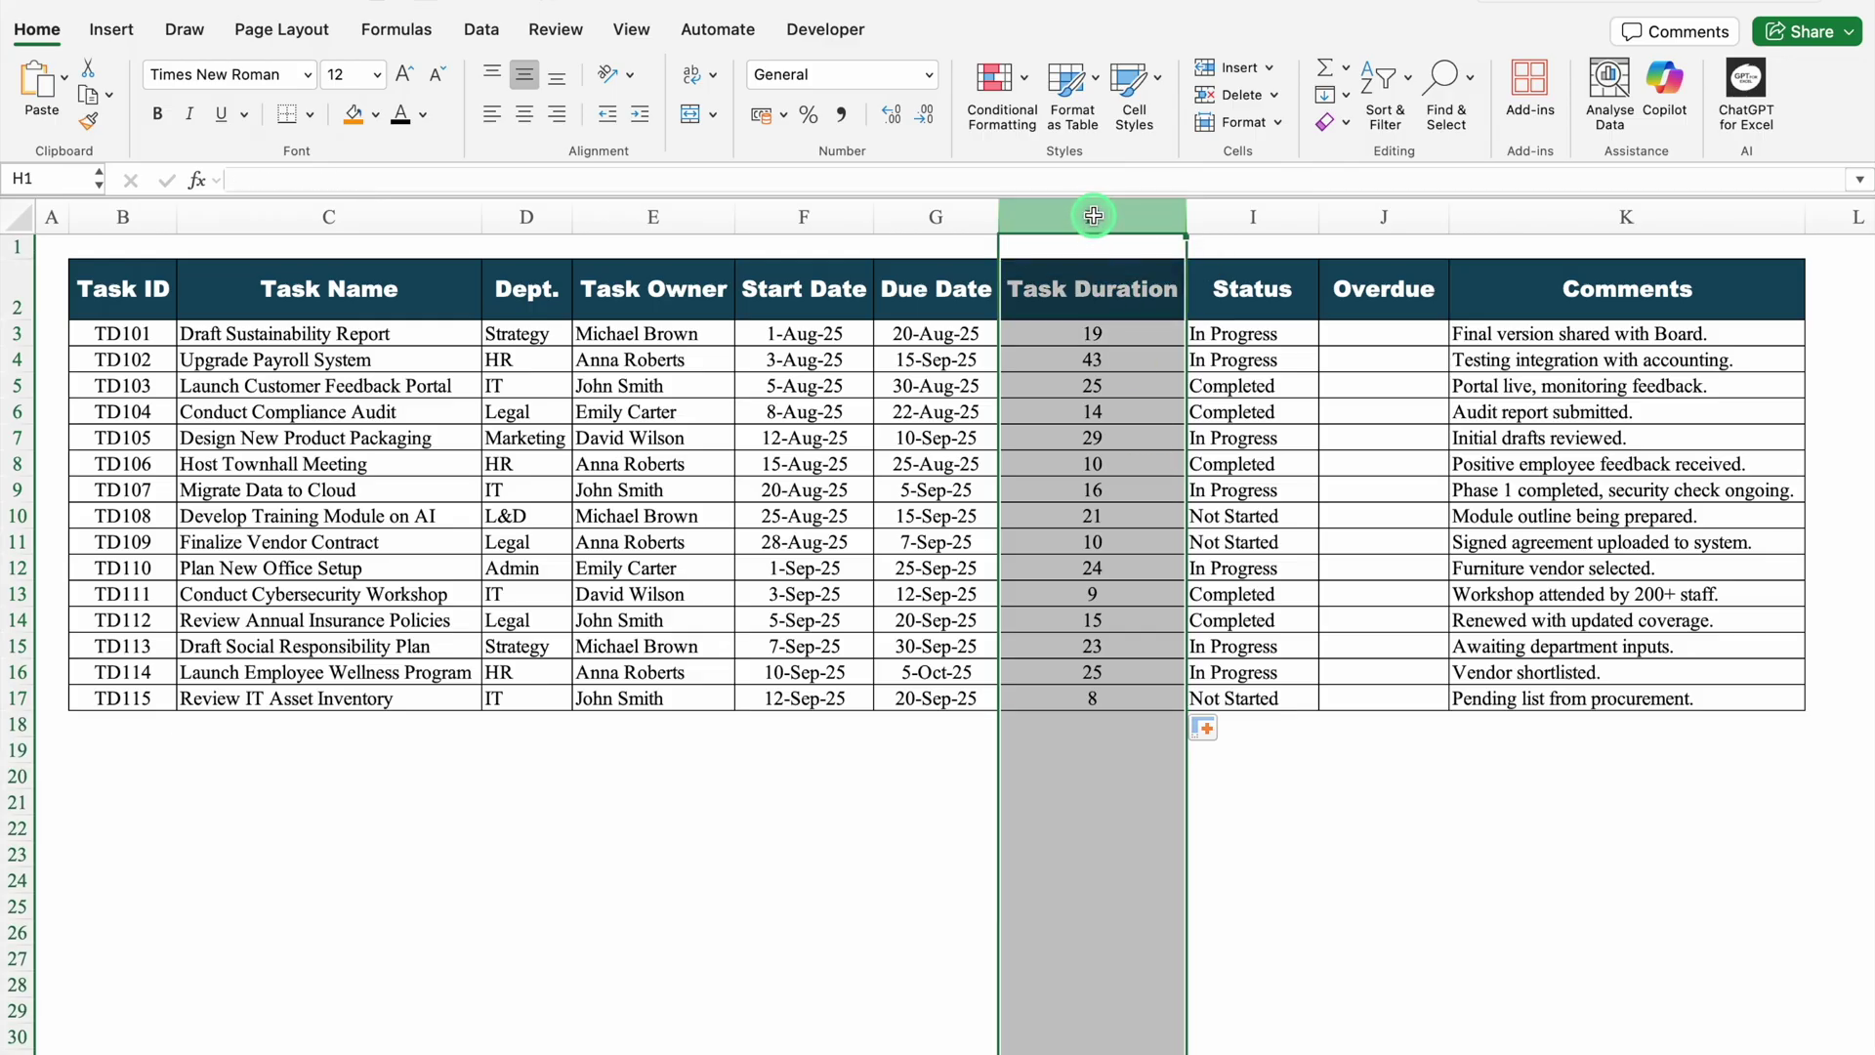
pyautogui.press('super+1')
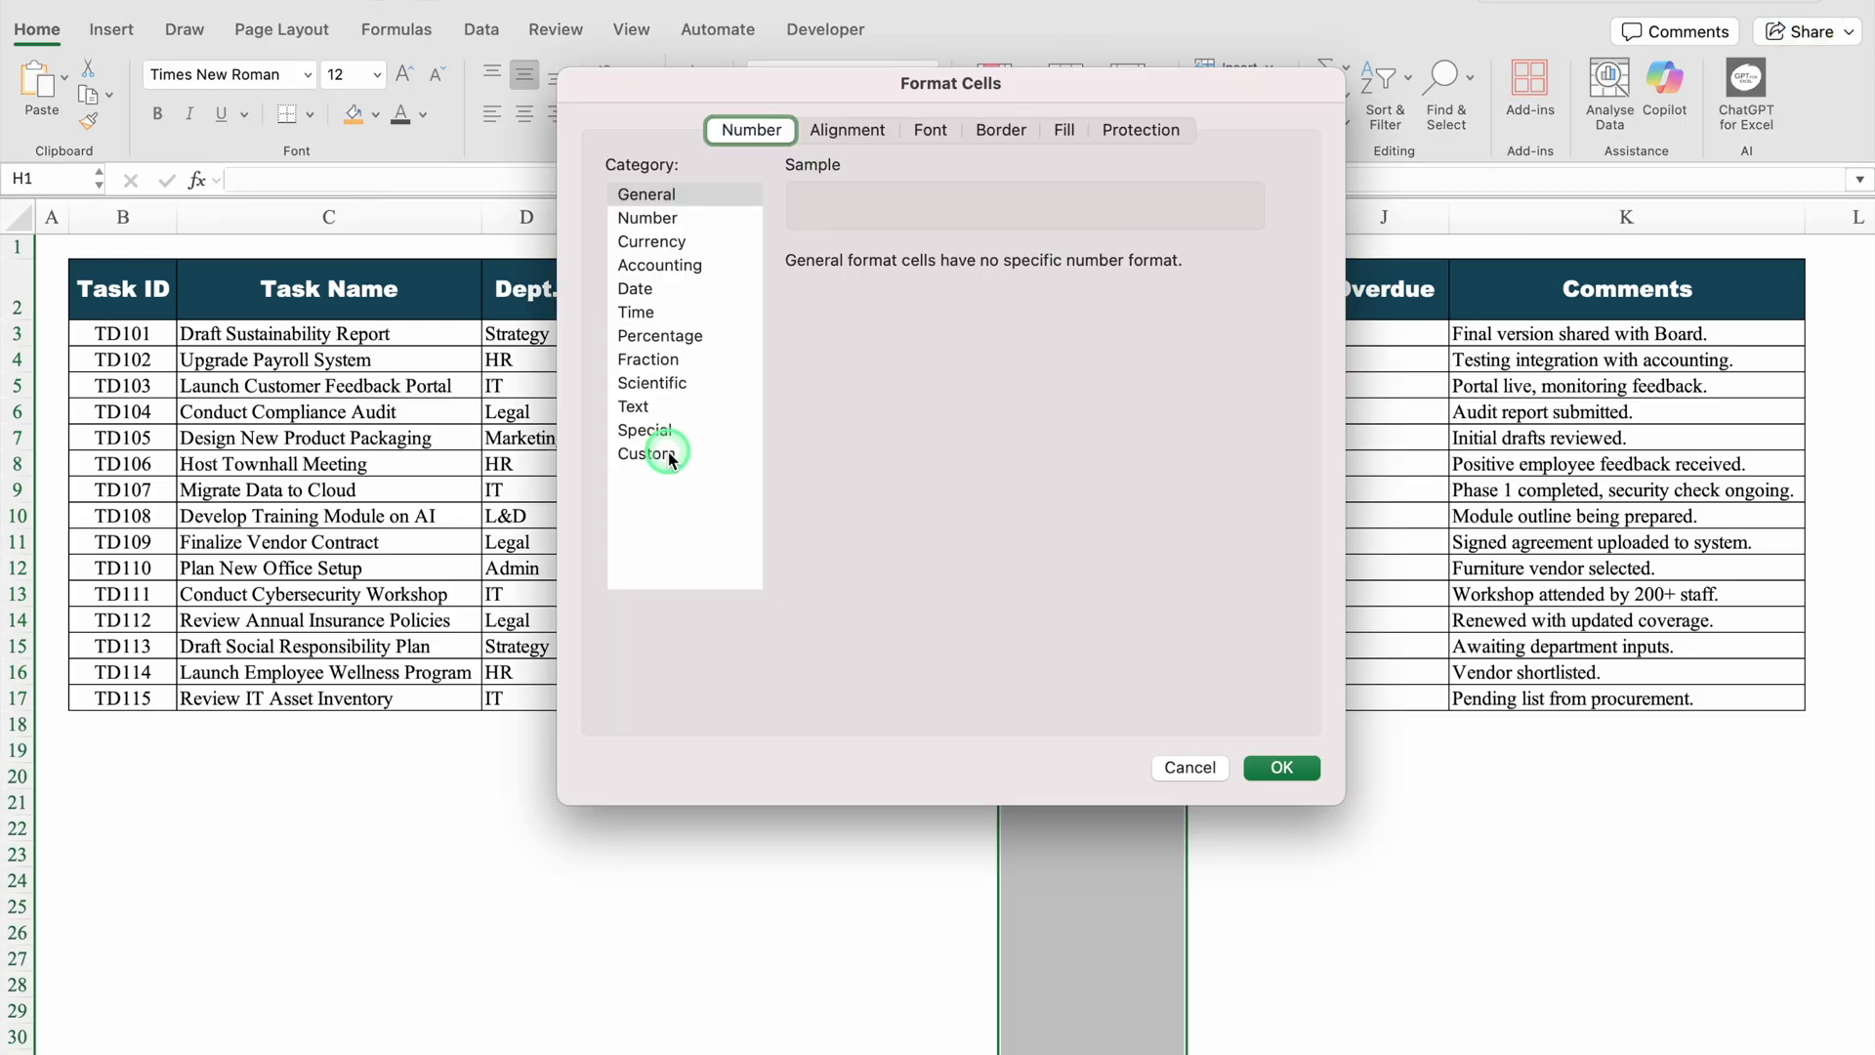
pyautogui.click(668, 455)
pyautogui.doubleClick(879, 295)
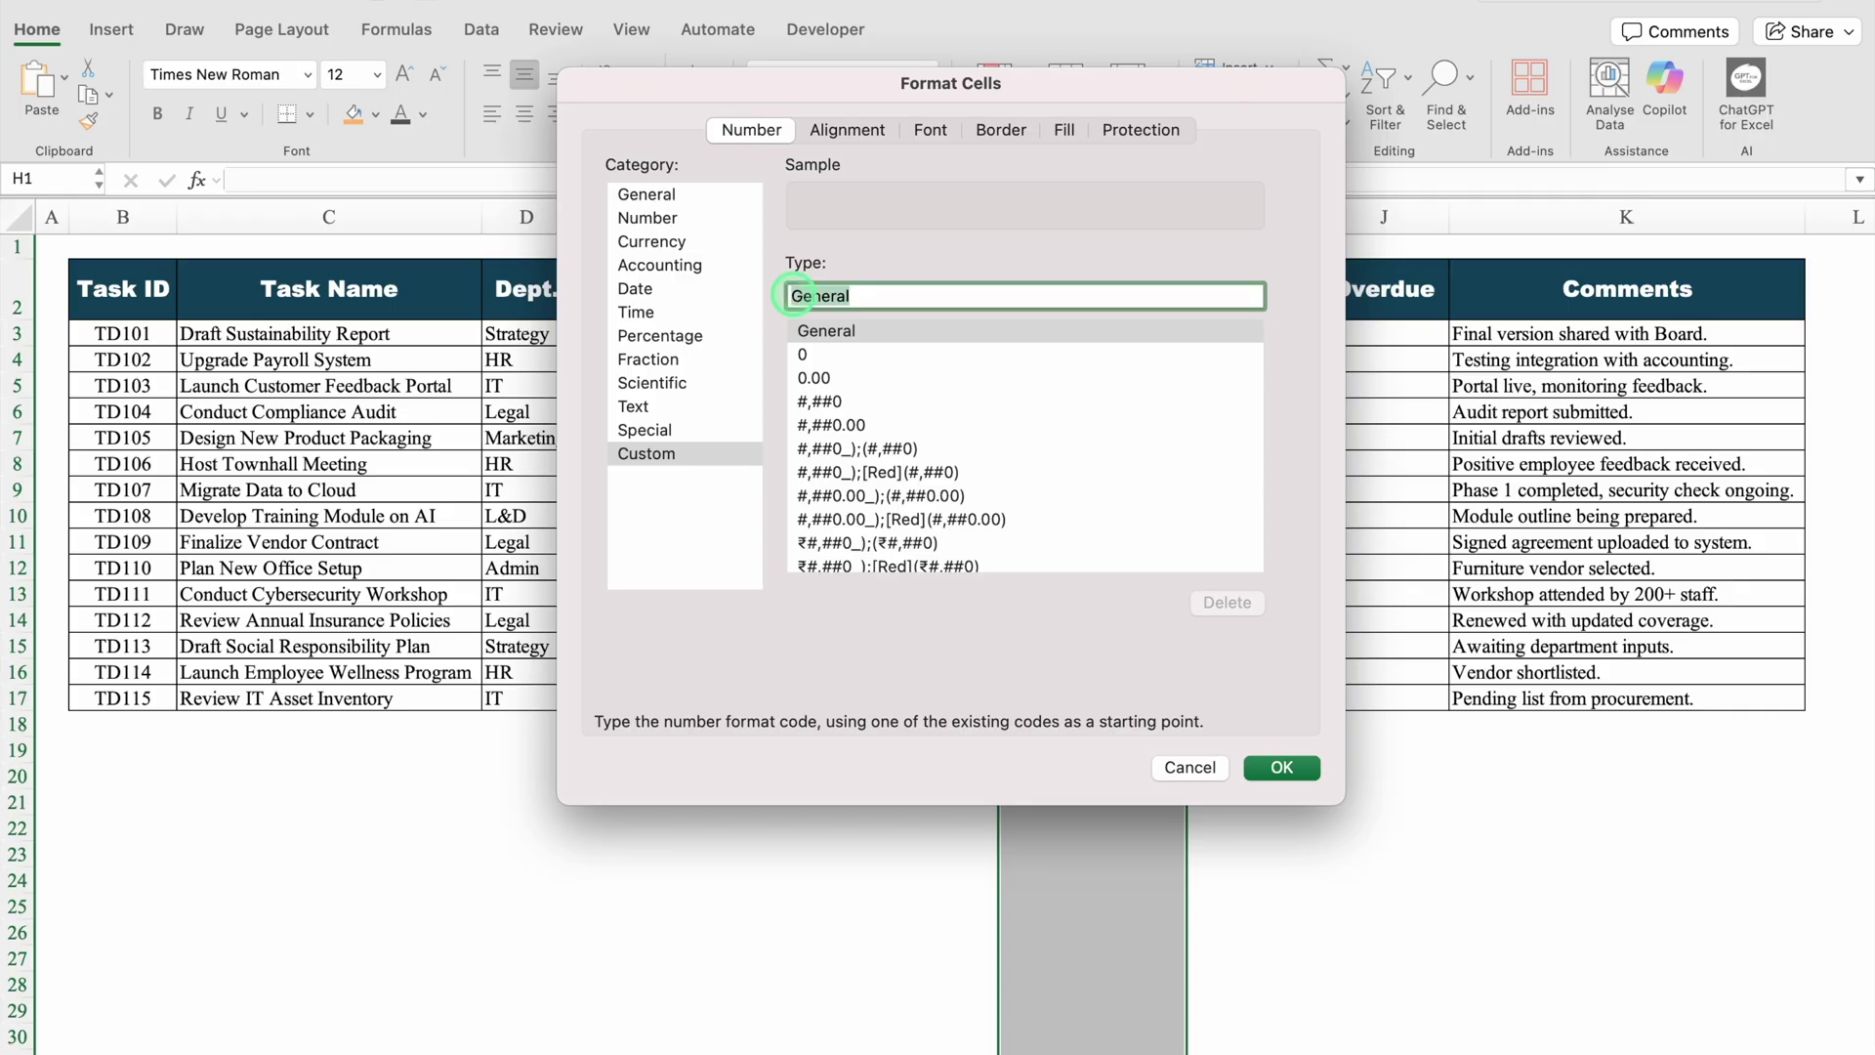
pyautogui.press('BackSpace')
pyautogui.write('#')
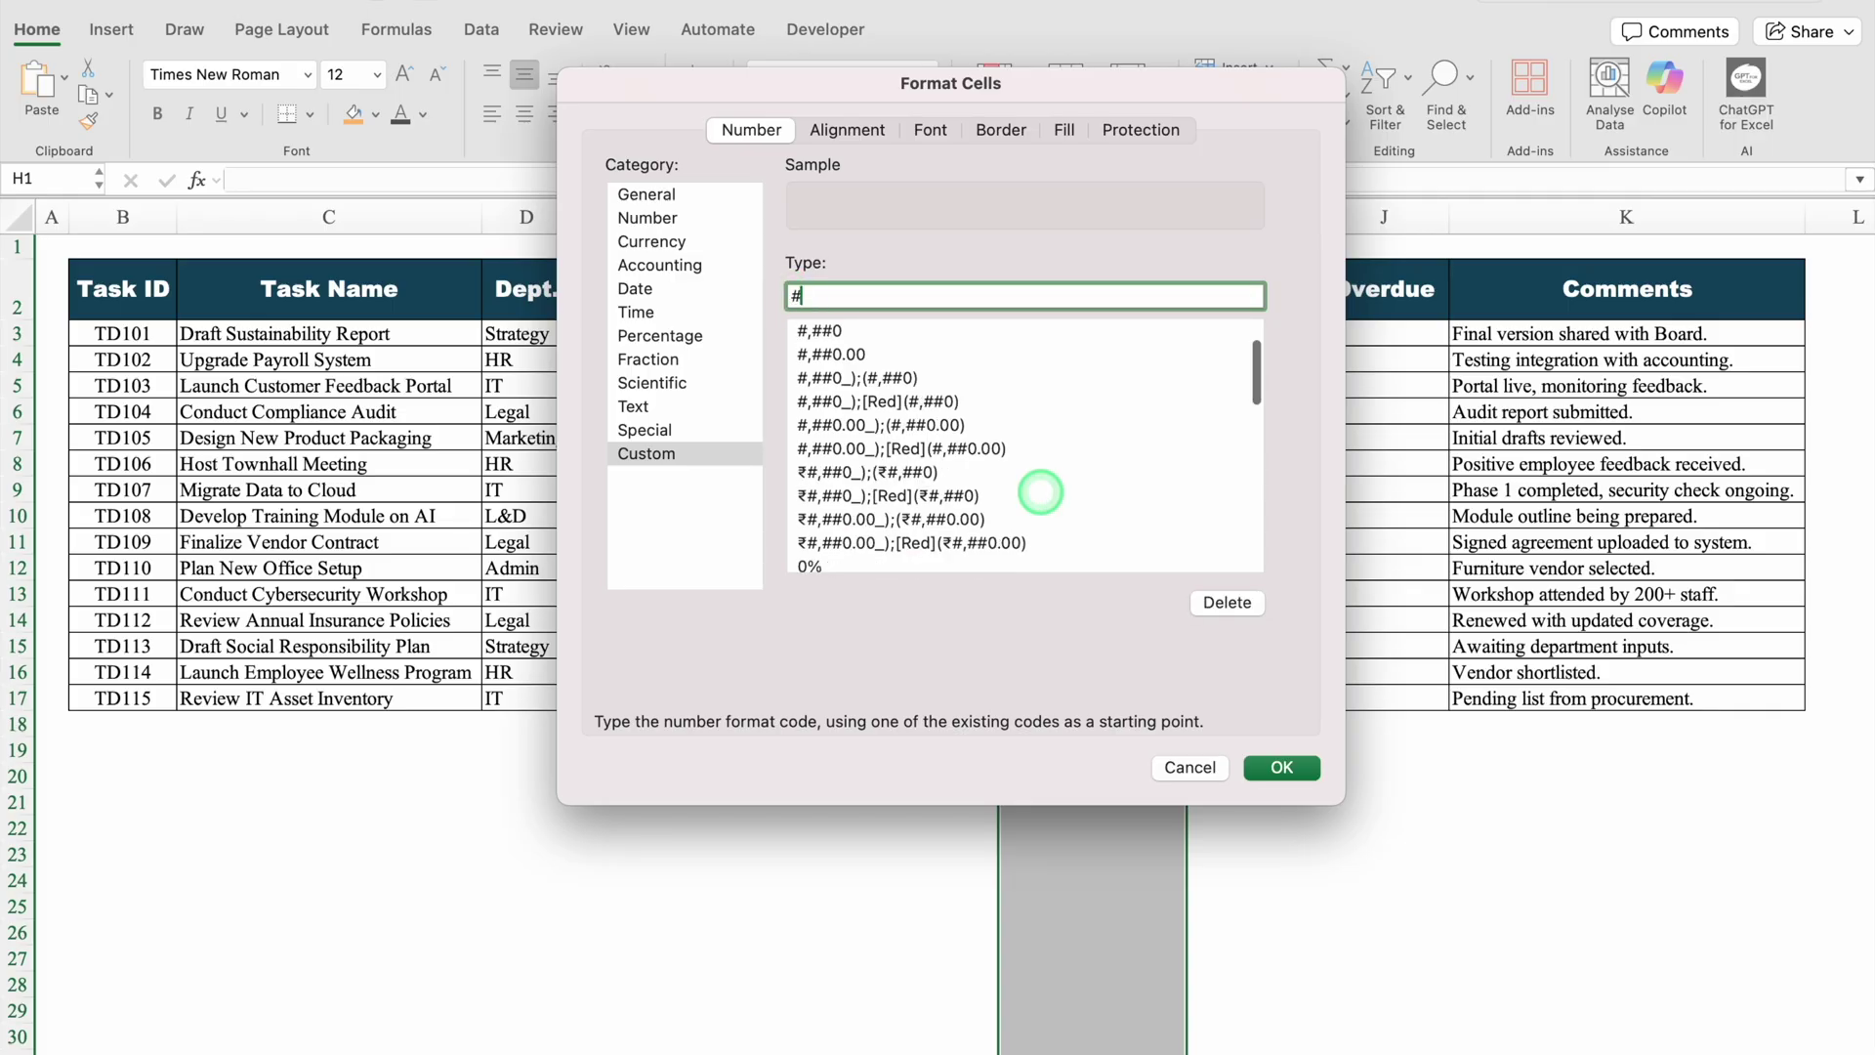
pyautogui.write('# "')
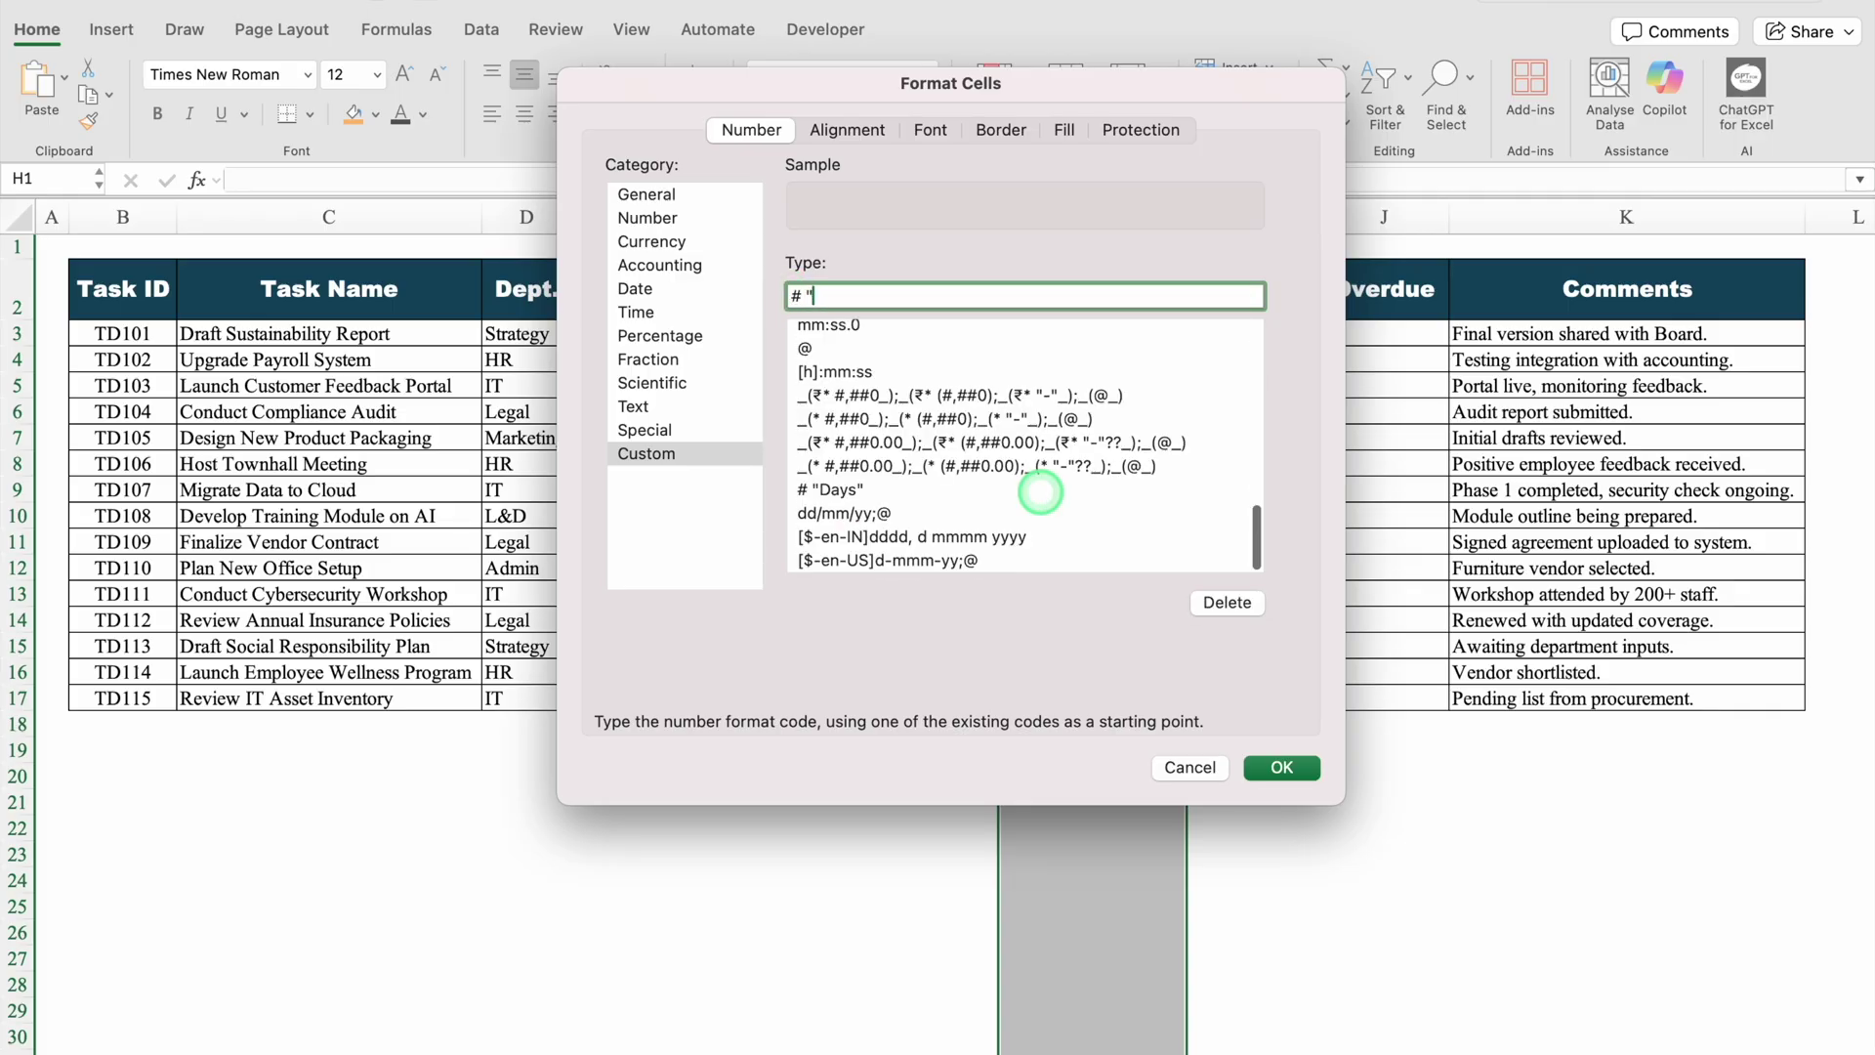
pyautogui.write(' "Days"')
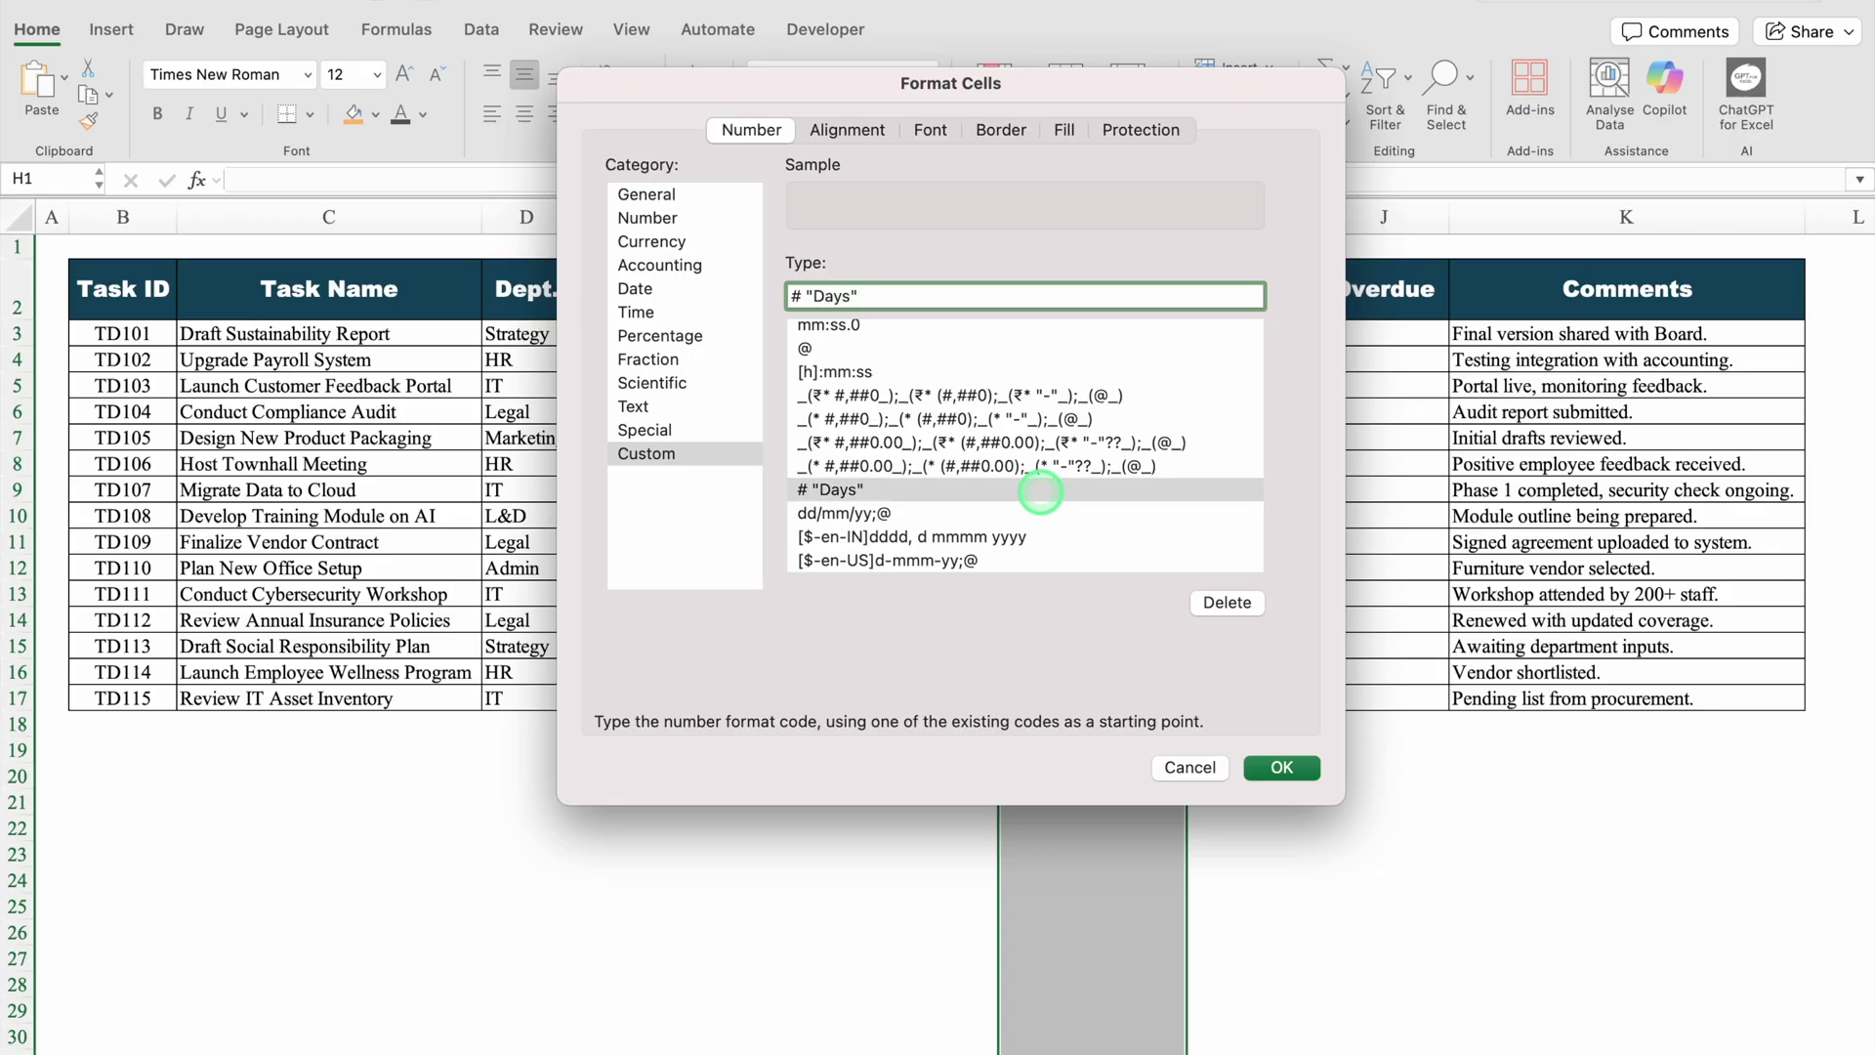
pyautogui.click(1272, 768)
pyautogui.click(1250, 799)
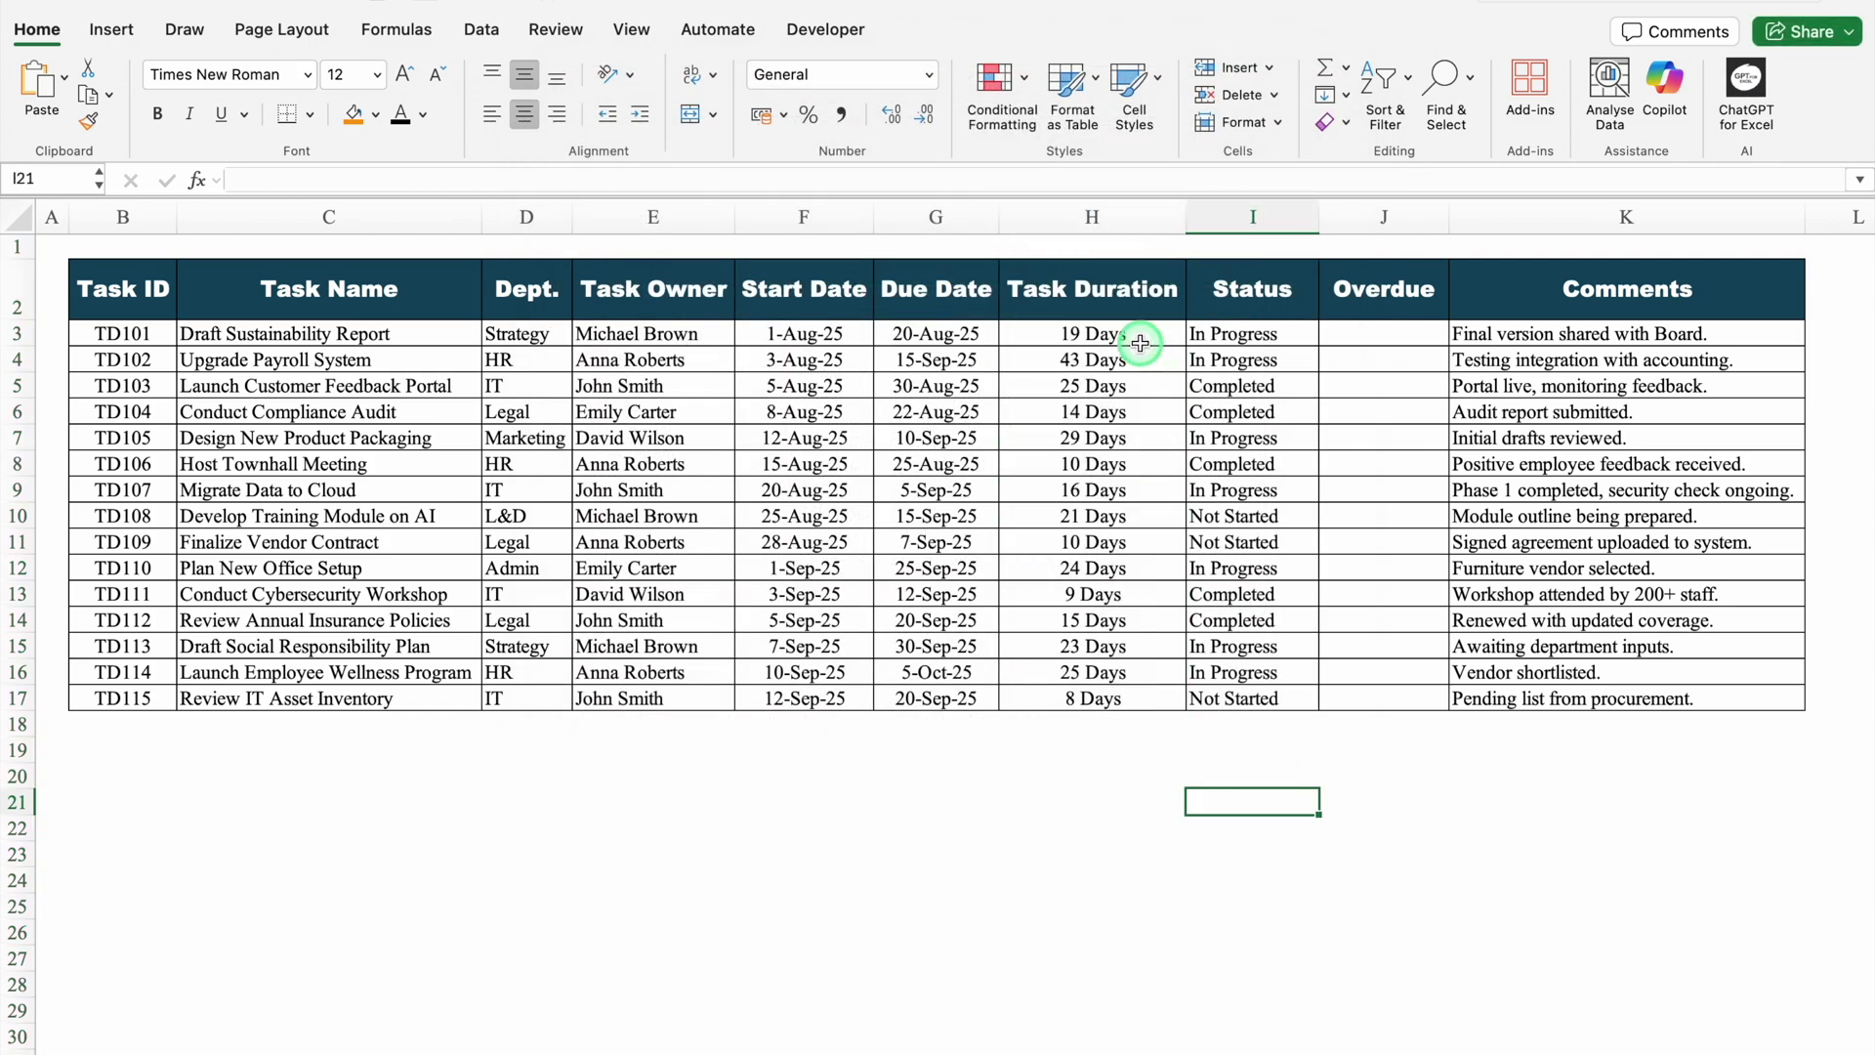
# - Start a data validation rule for the Status cells I3:I17 that allows a List
pyautogui.click(1280, 337)
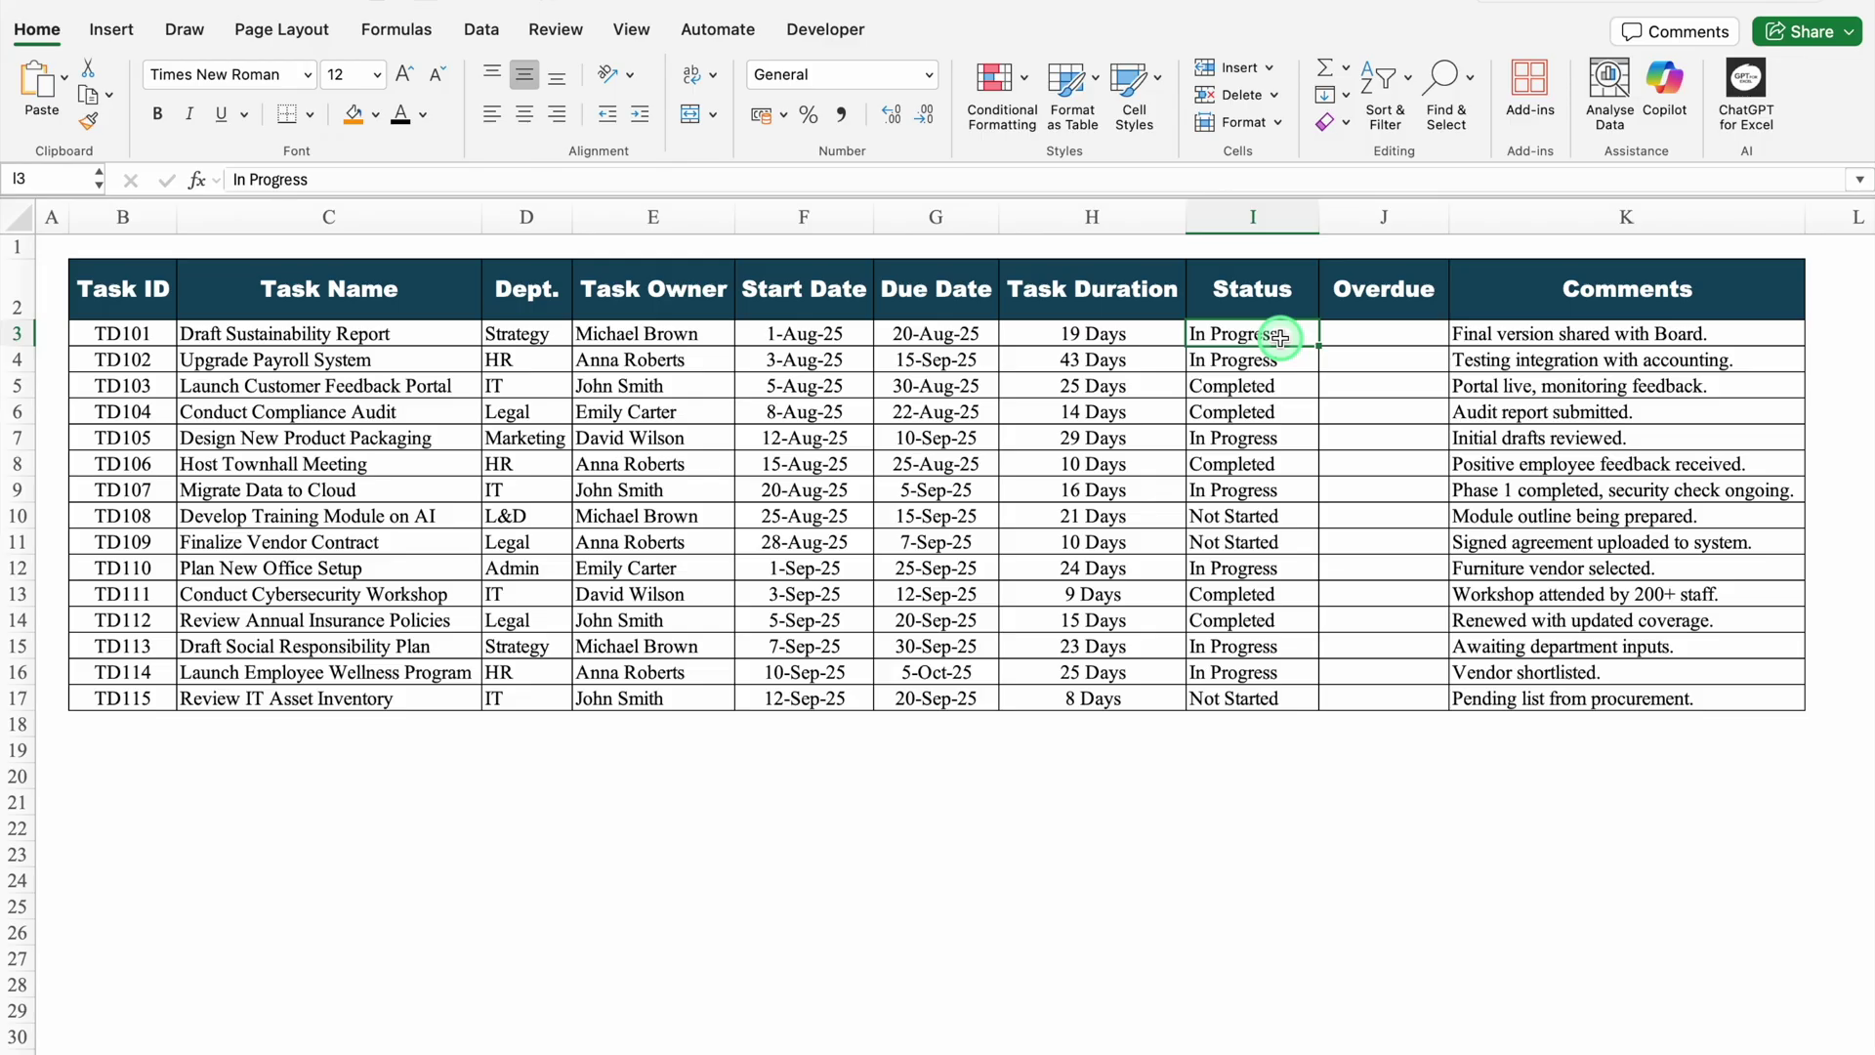
pyautogui.moveTo(1280, 337); pyautogui.dragTo(1254, 692)
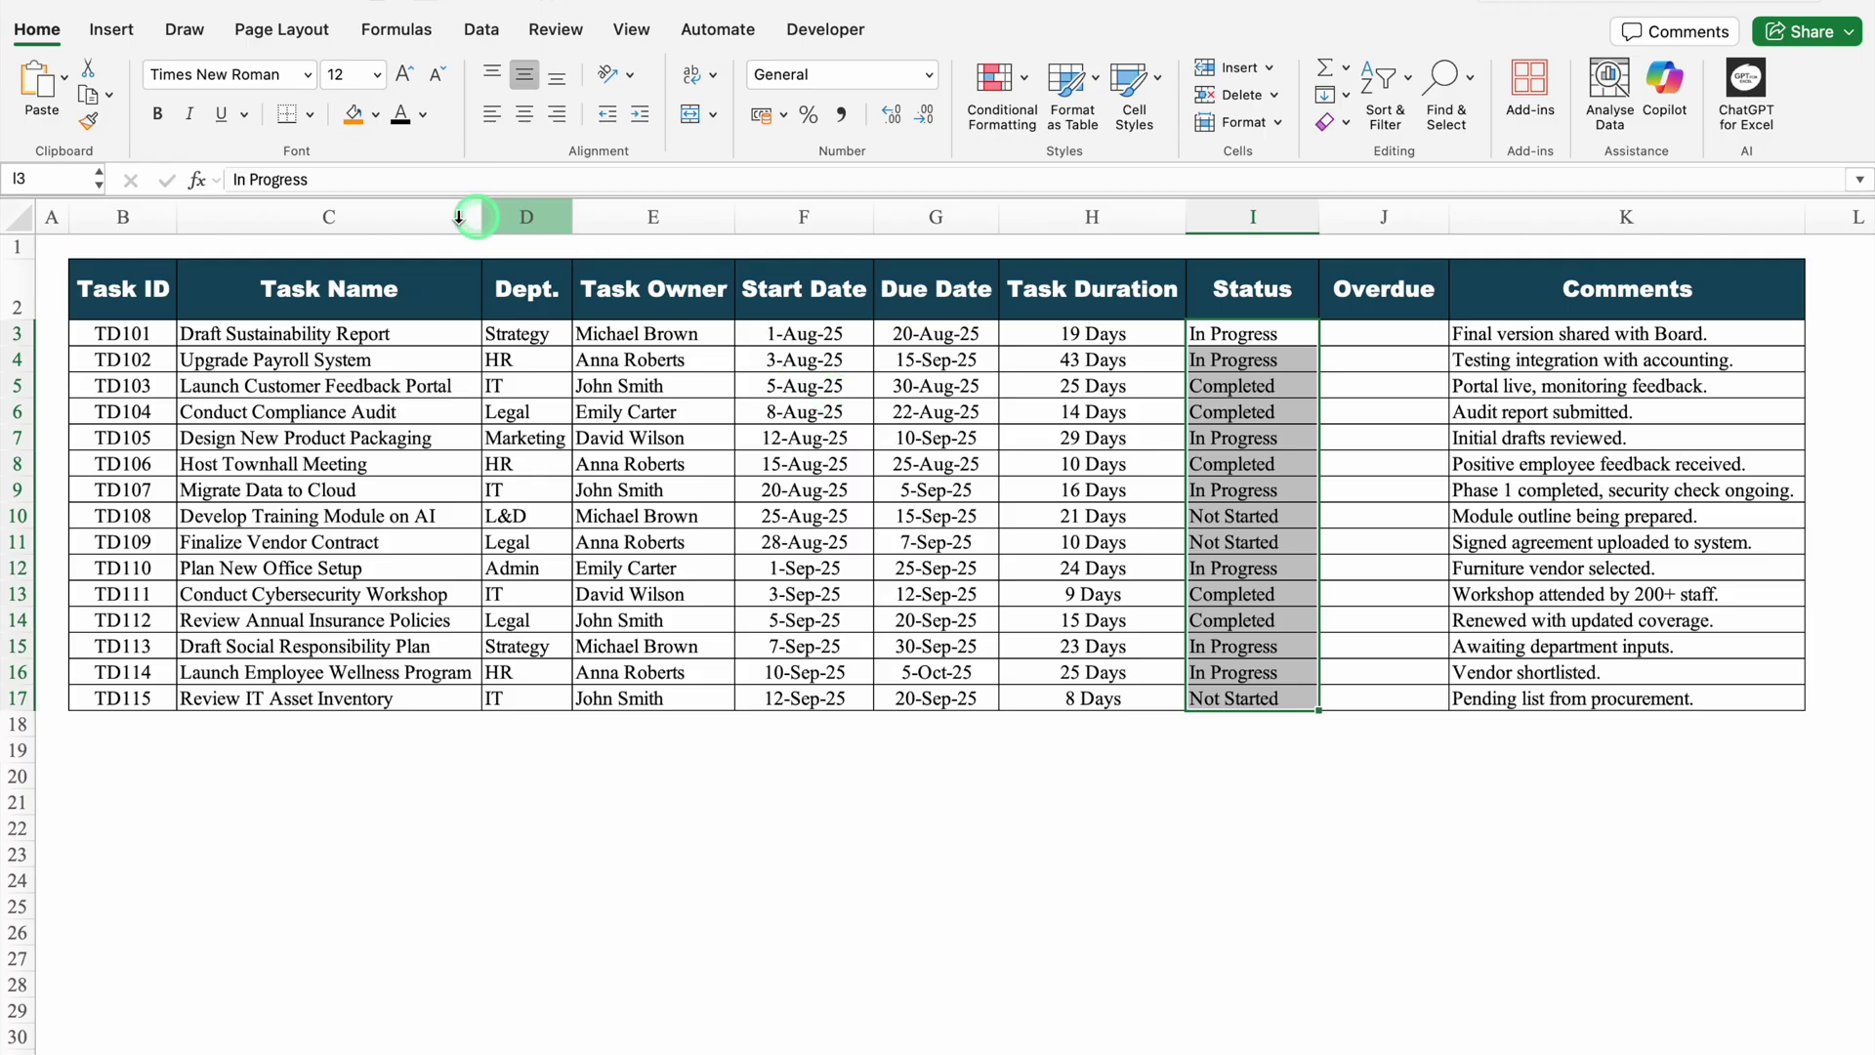
pyautogui.click(483, 31)
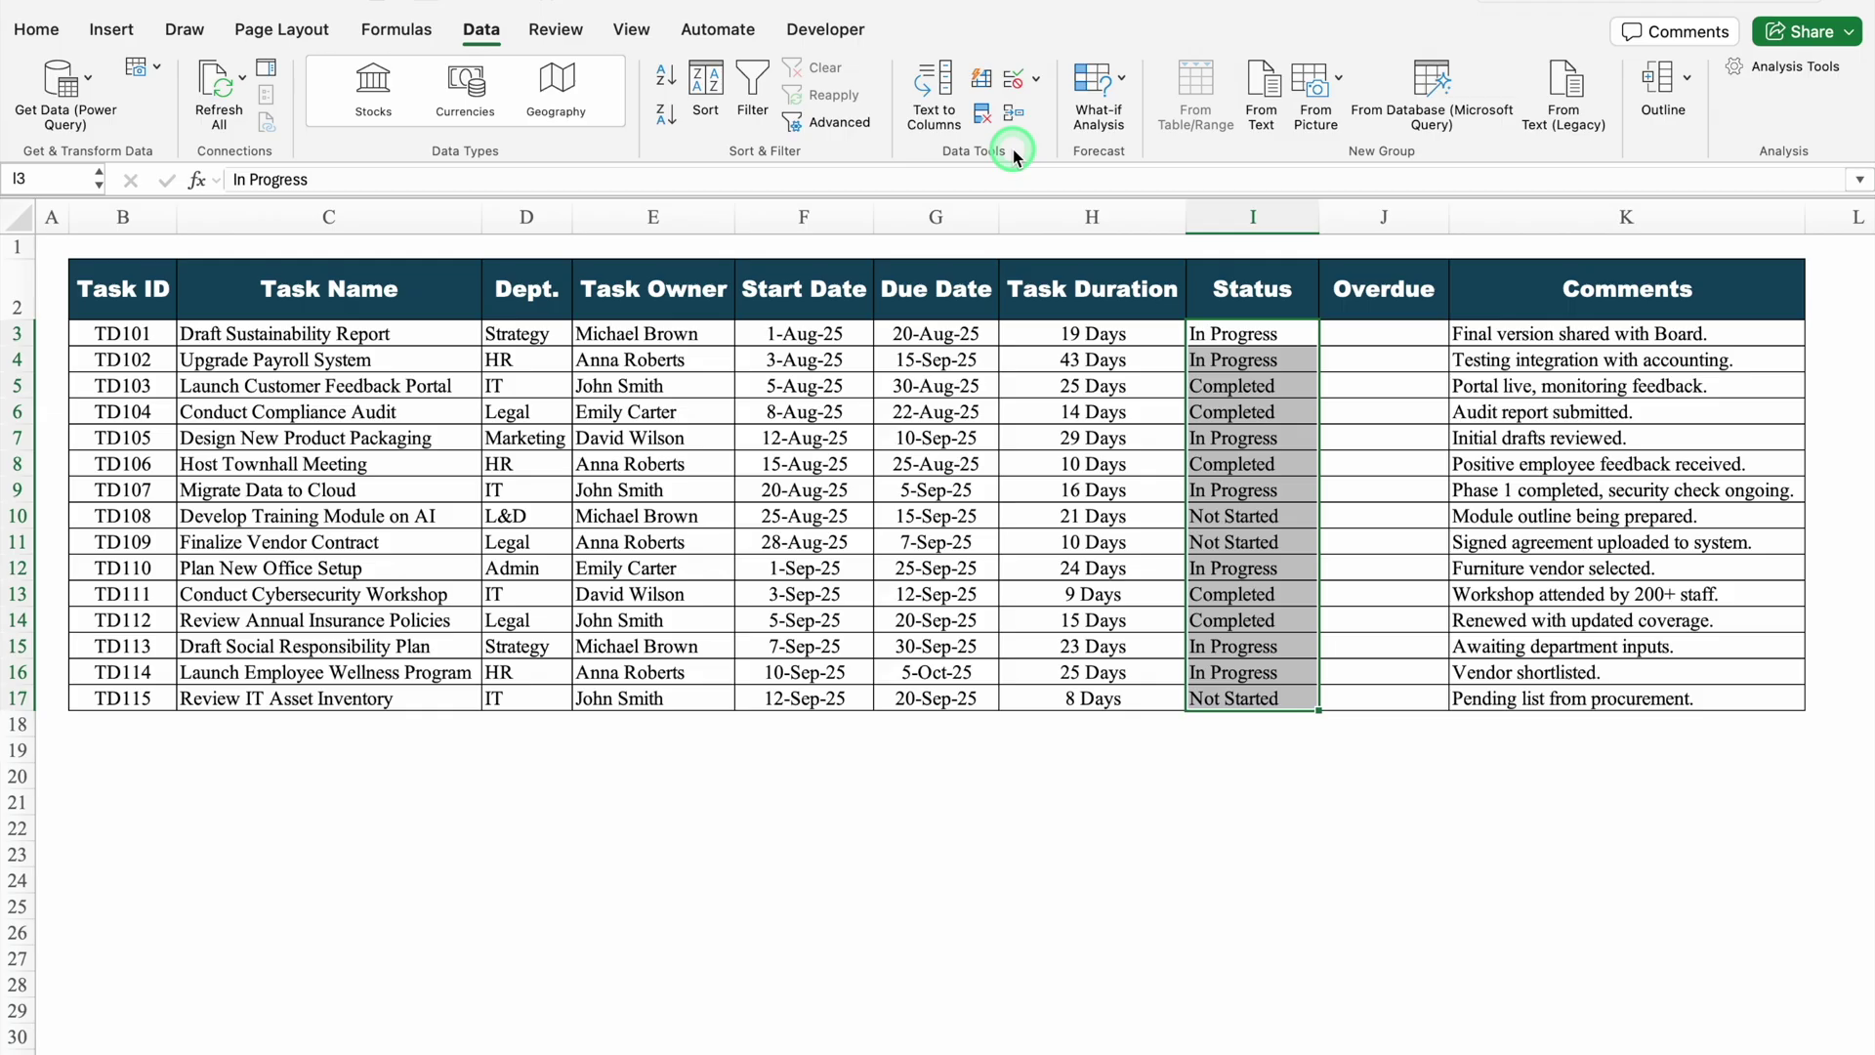
pyautogui.click(1035, 79)
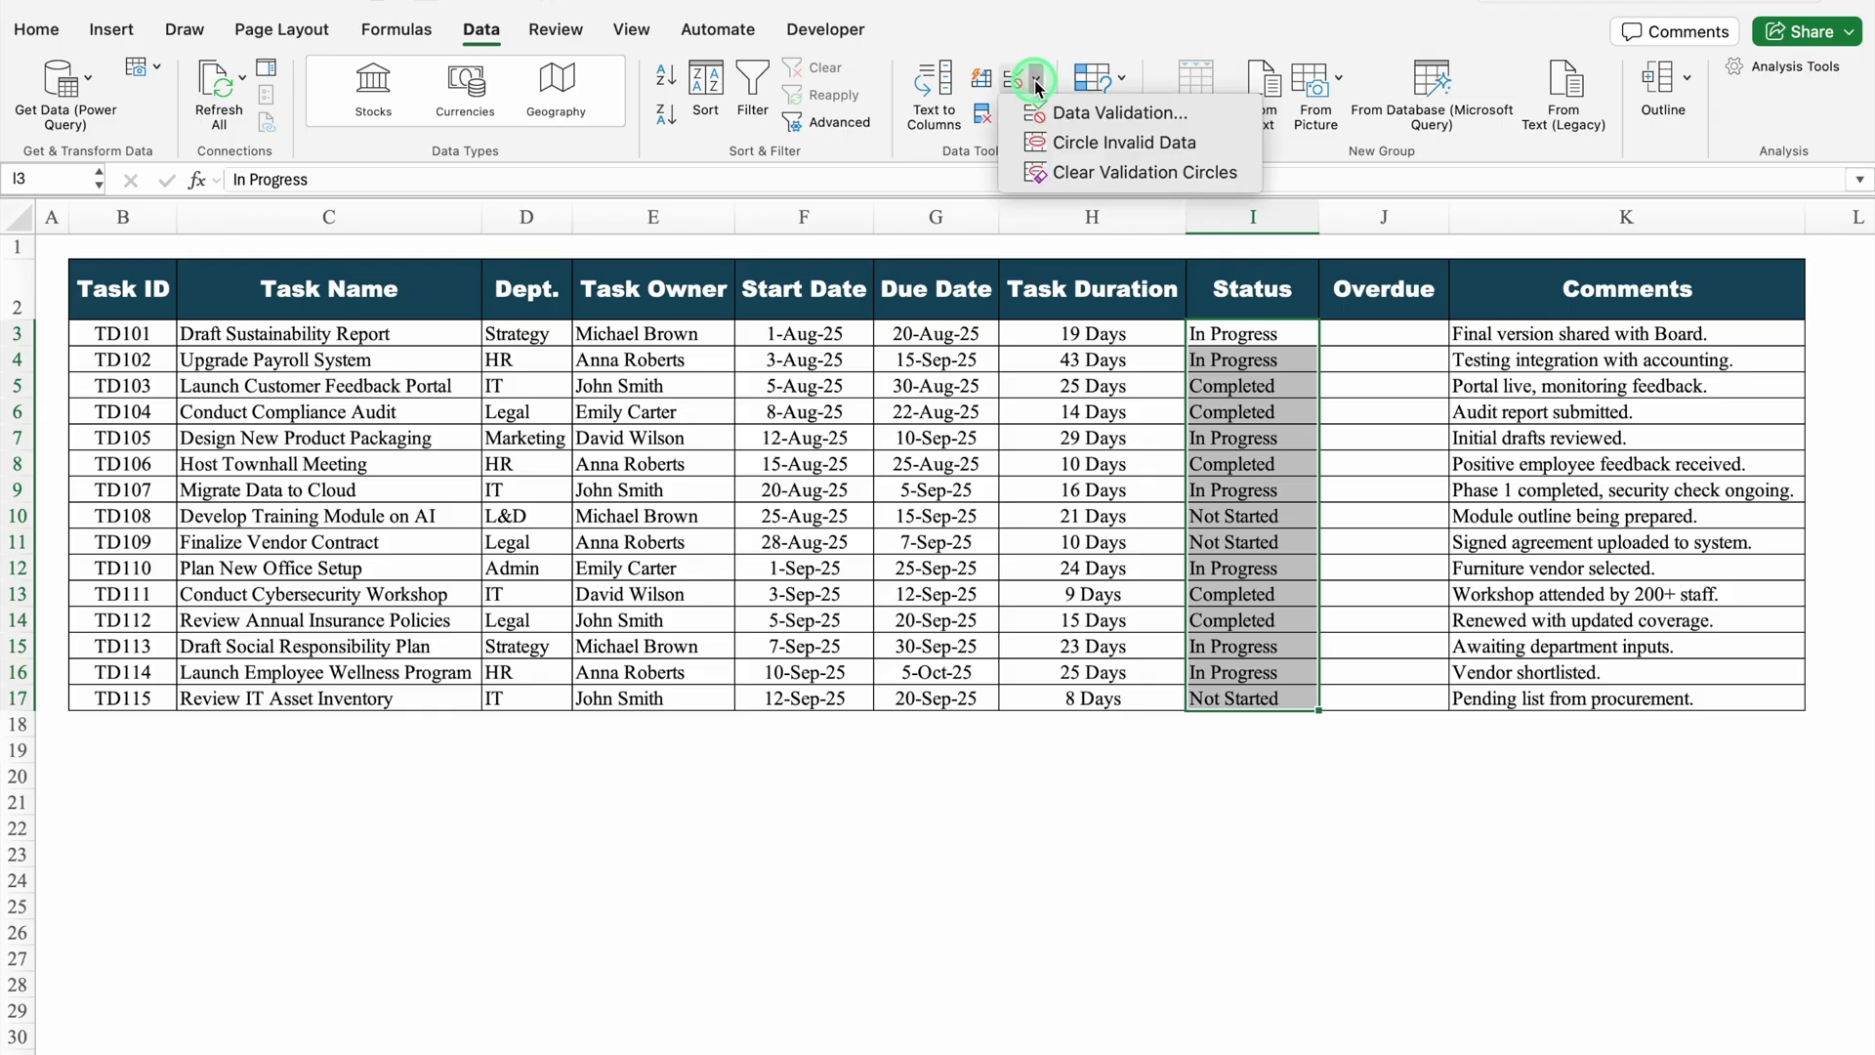
pyautogui.click(1074, 114)
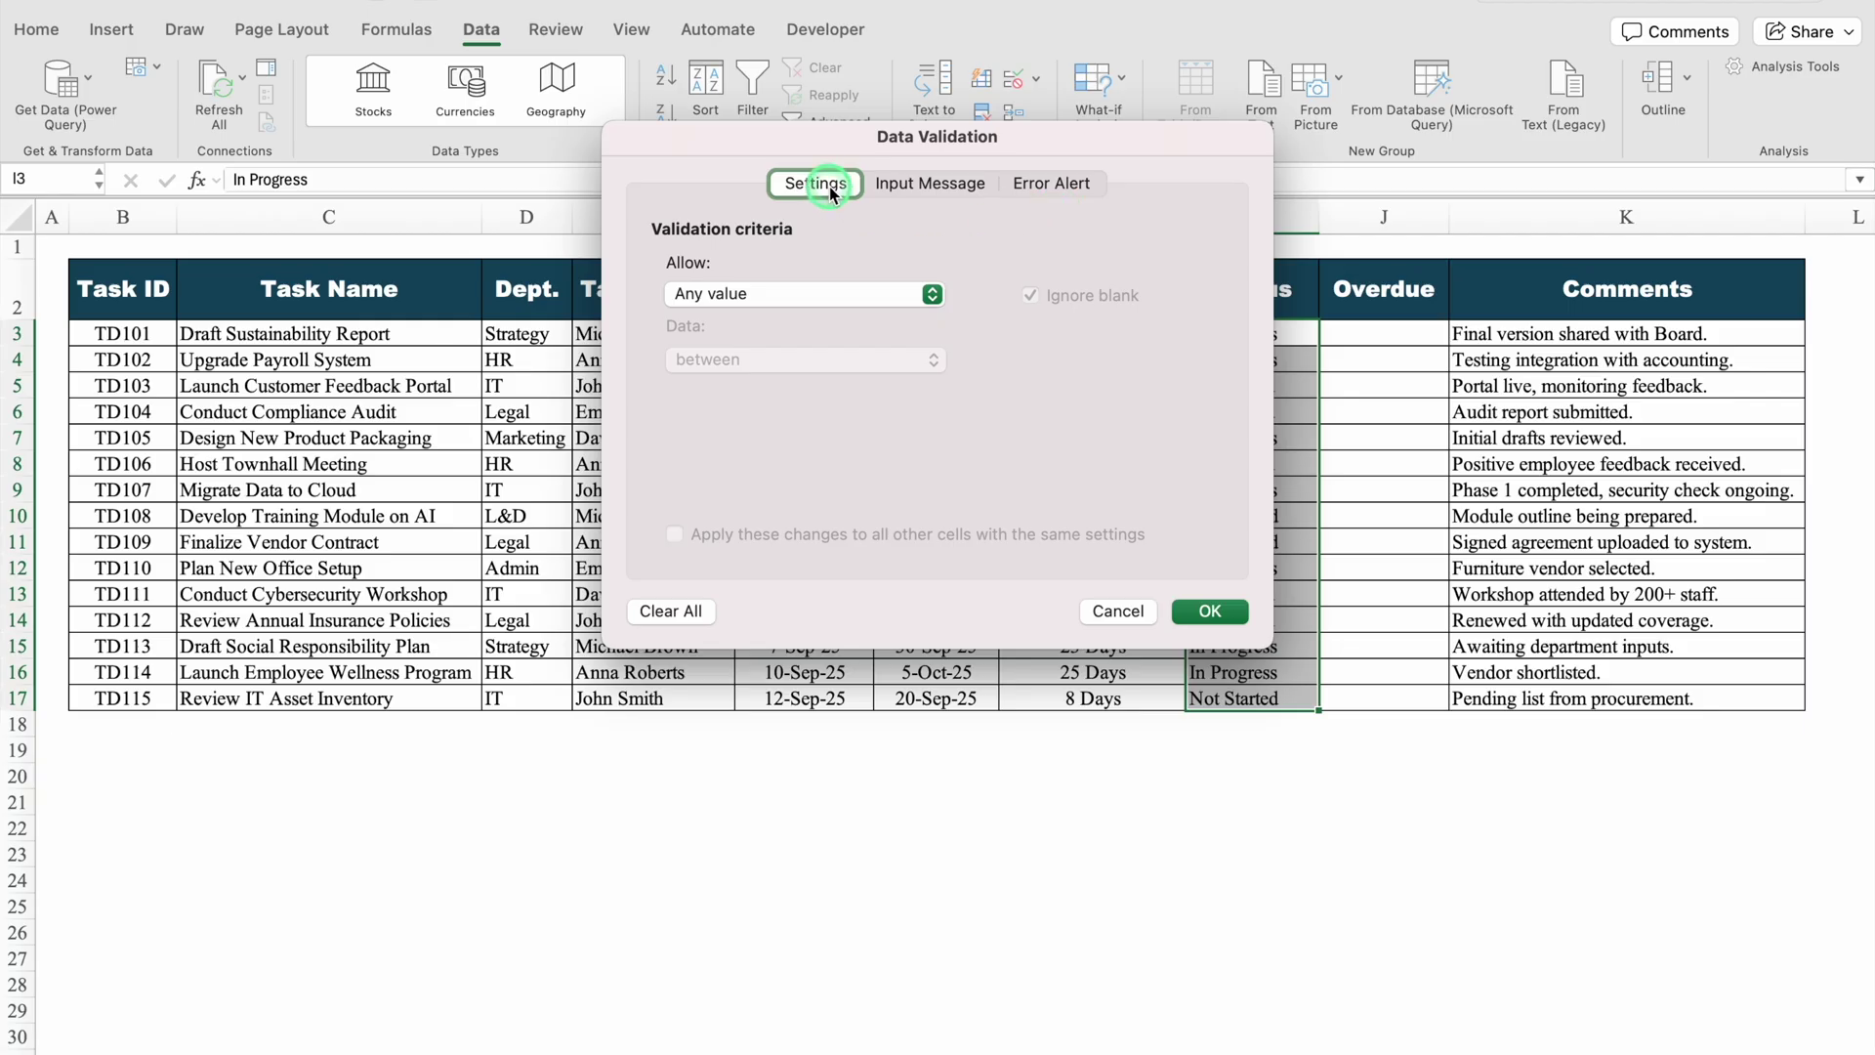
pyautogui.click(827, 239)
pyautogui.click(928, 294)
pyautogui.click(779, 375)
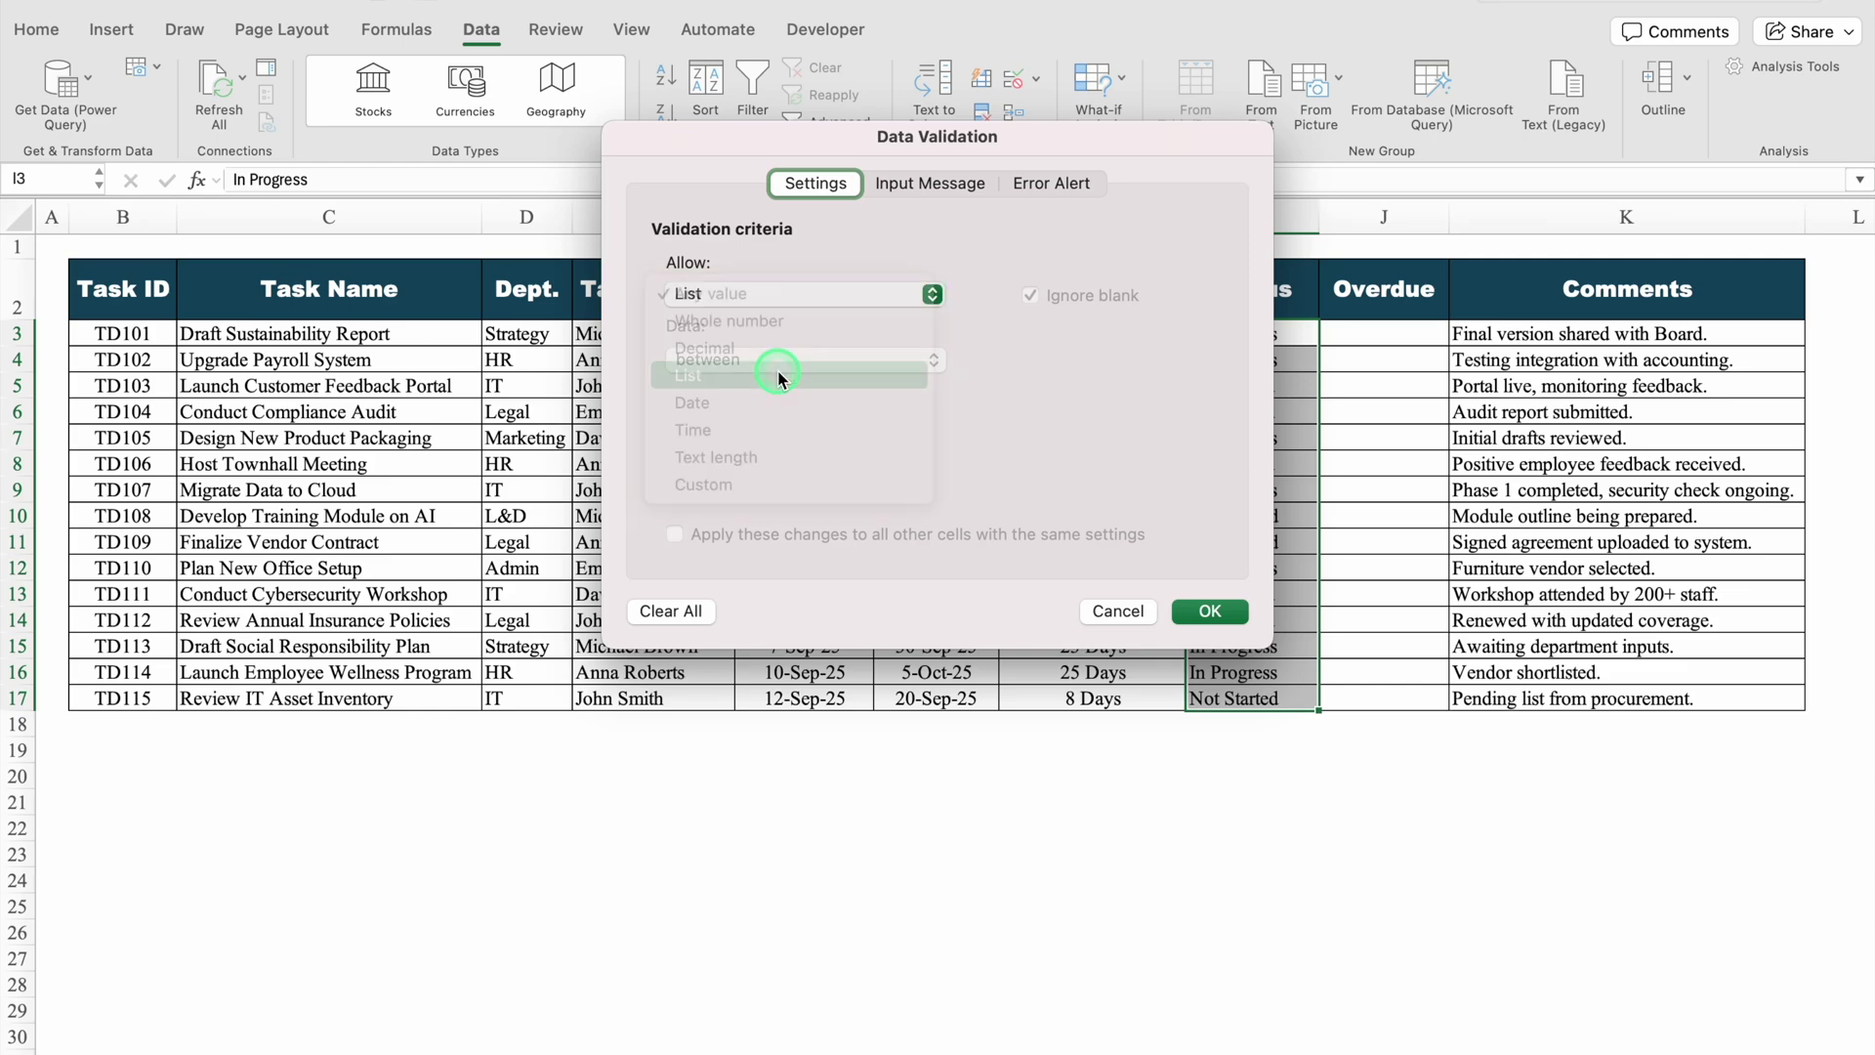
# - Set the validation list source to In Progress,Completed,Not Started and apply it to the Status cells
pyautogui.click(772, 424)
pyautogui.click(1198, 425)
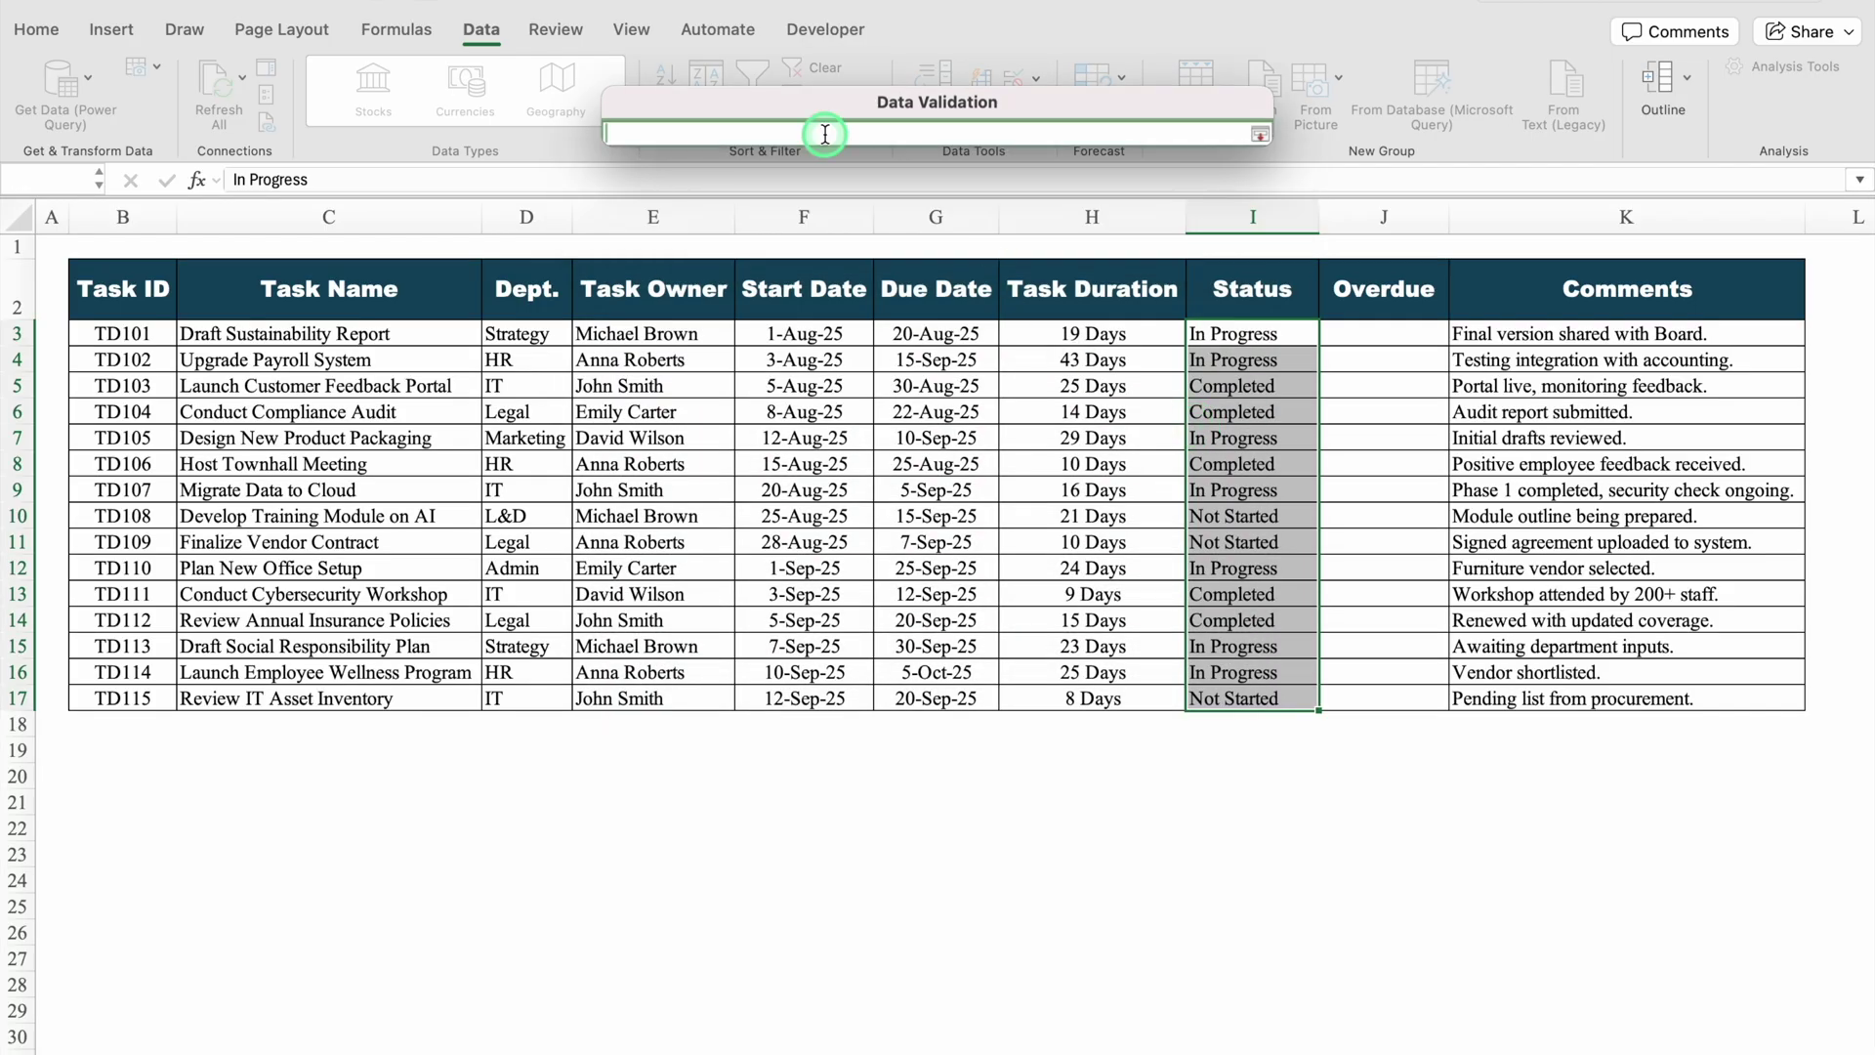
pyautogui.write('In Progress,')
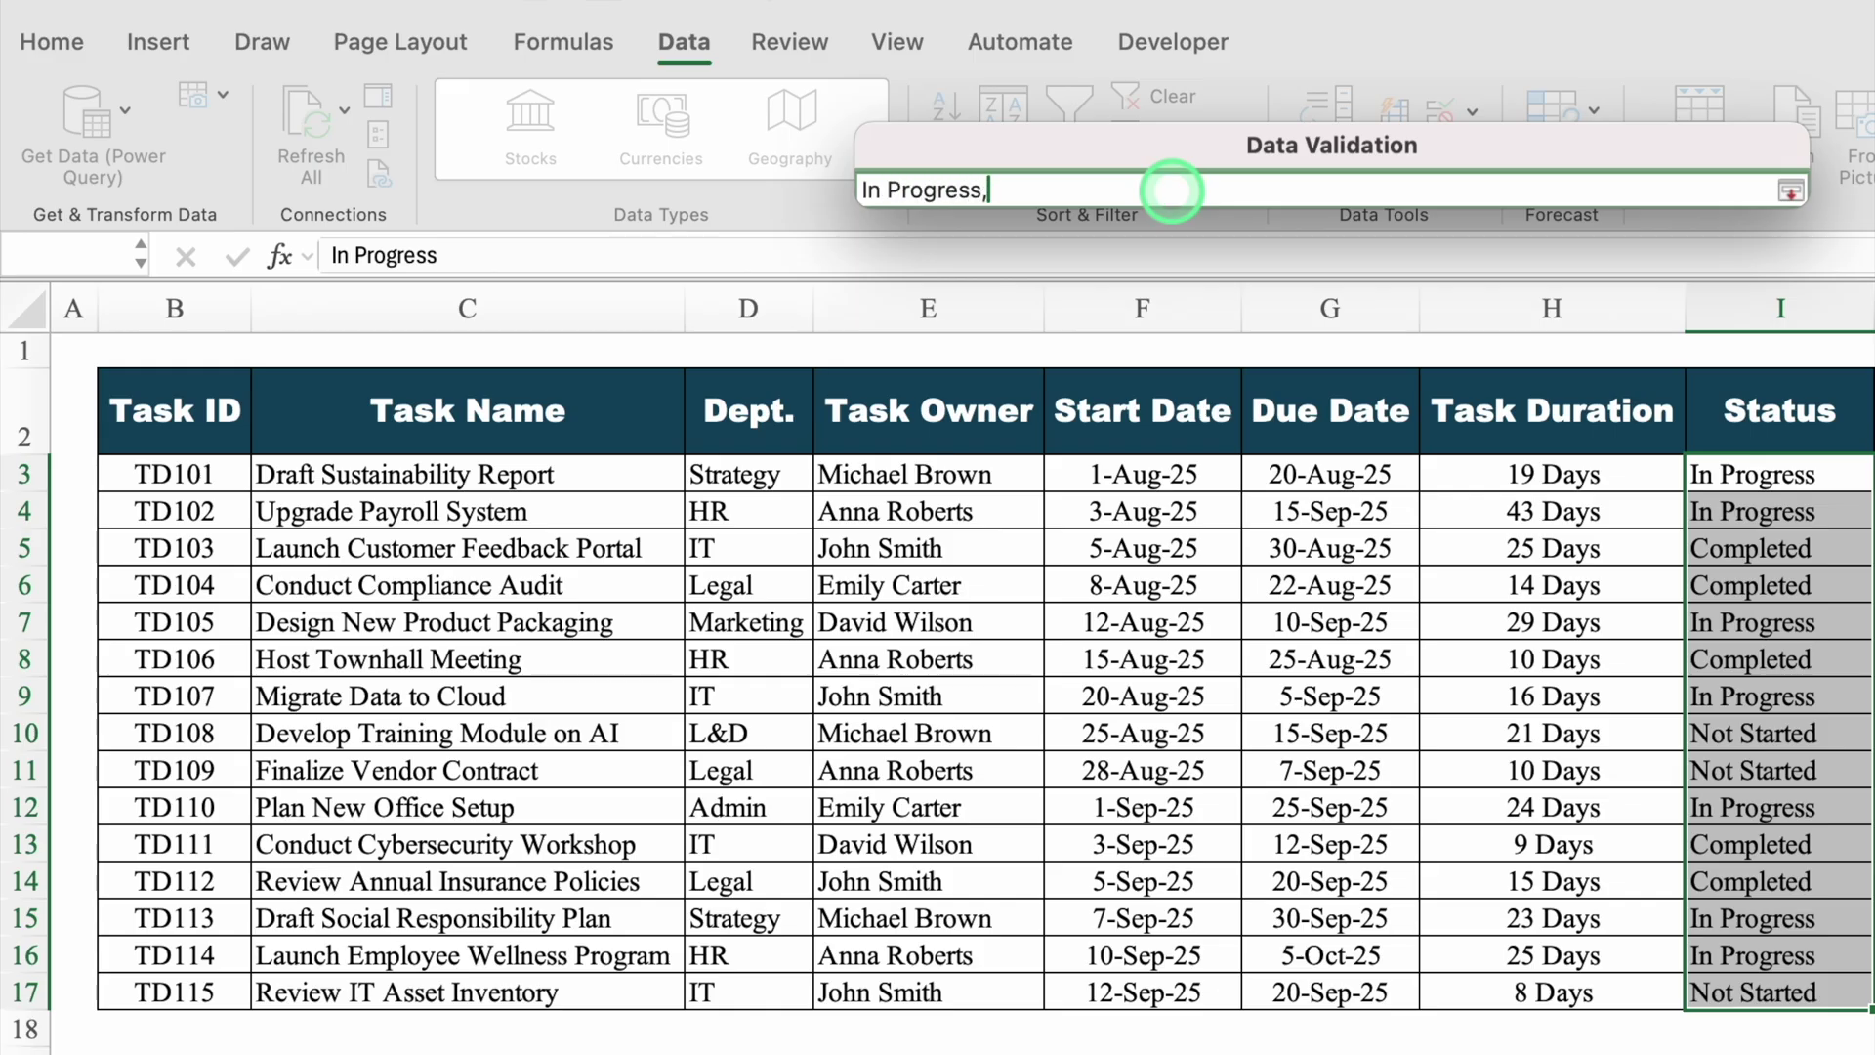
pyautogui.write('Completed,Not Started')
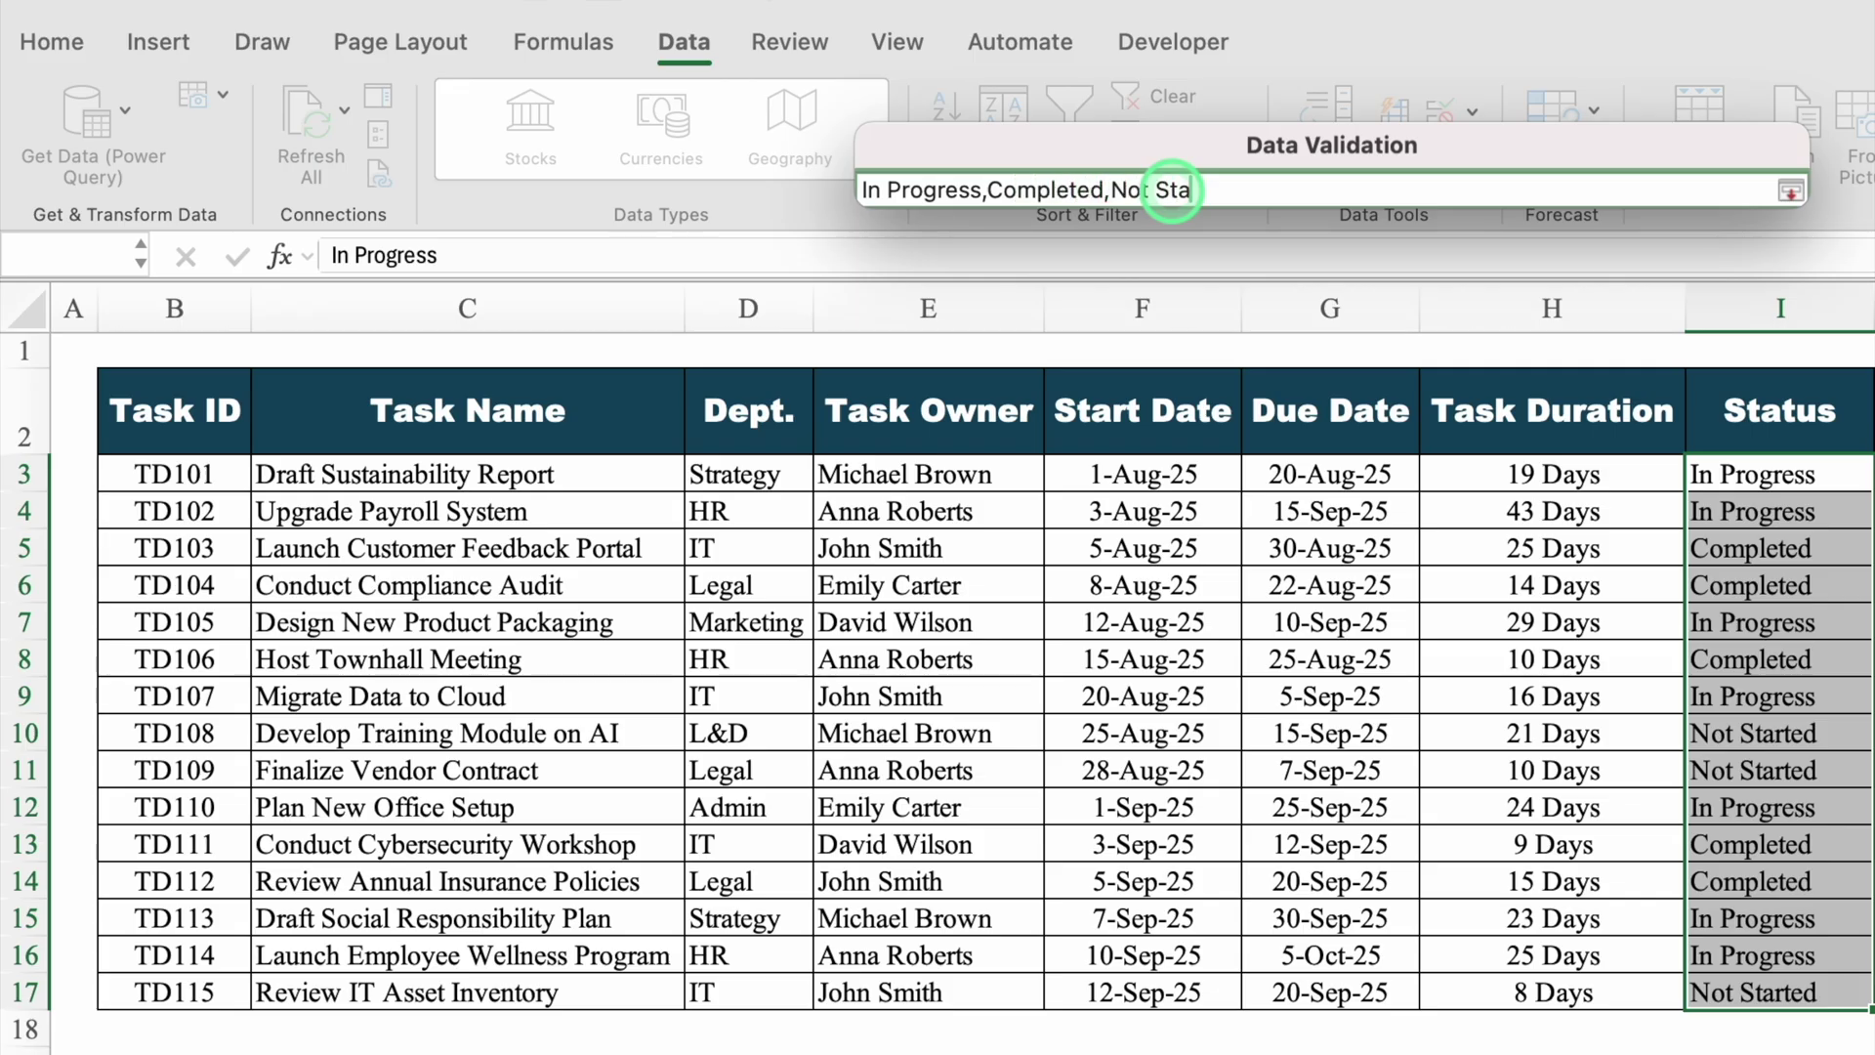
pyautogui.click(1791, 191)
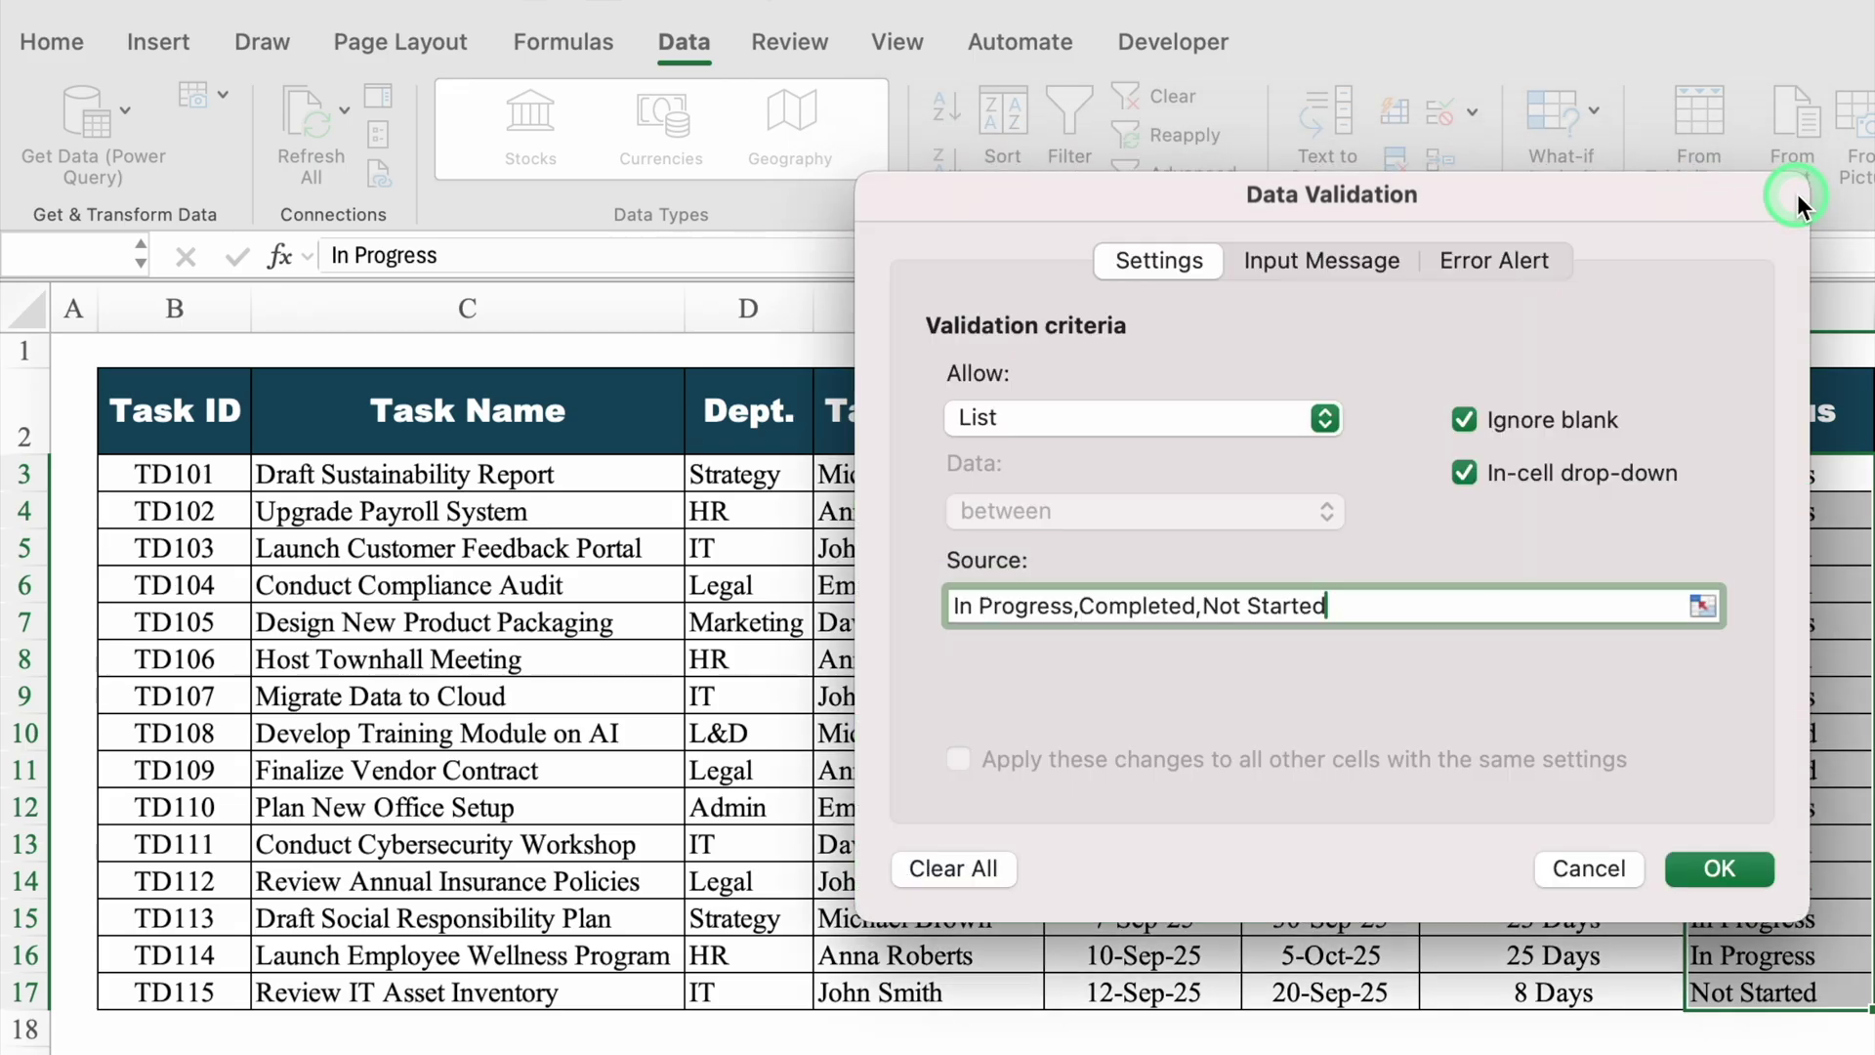
pyautogui.click(1719, 866)
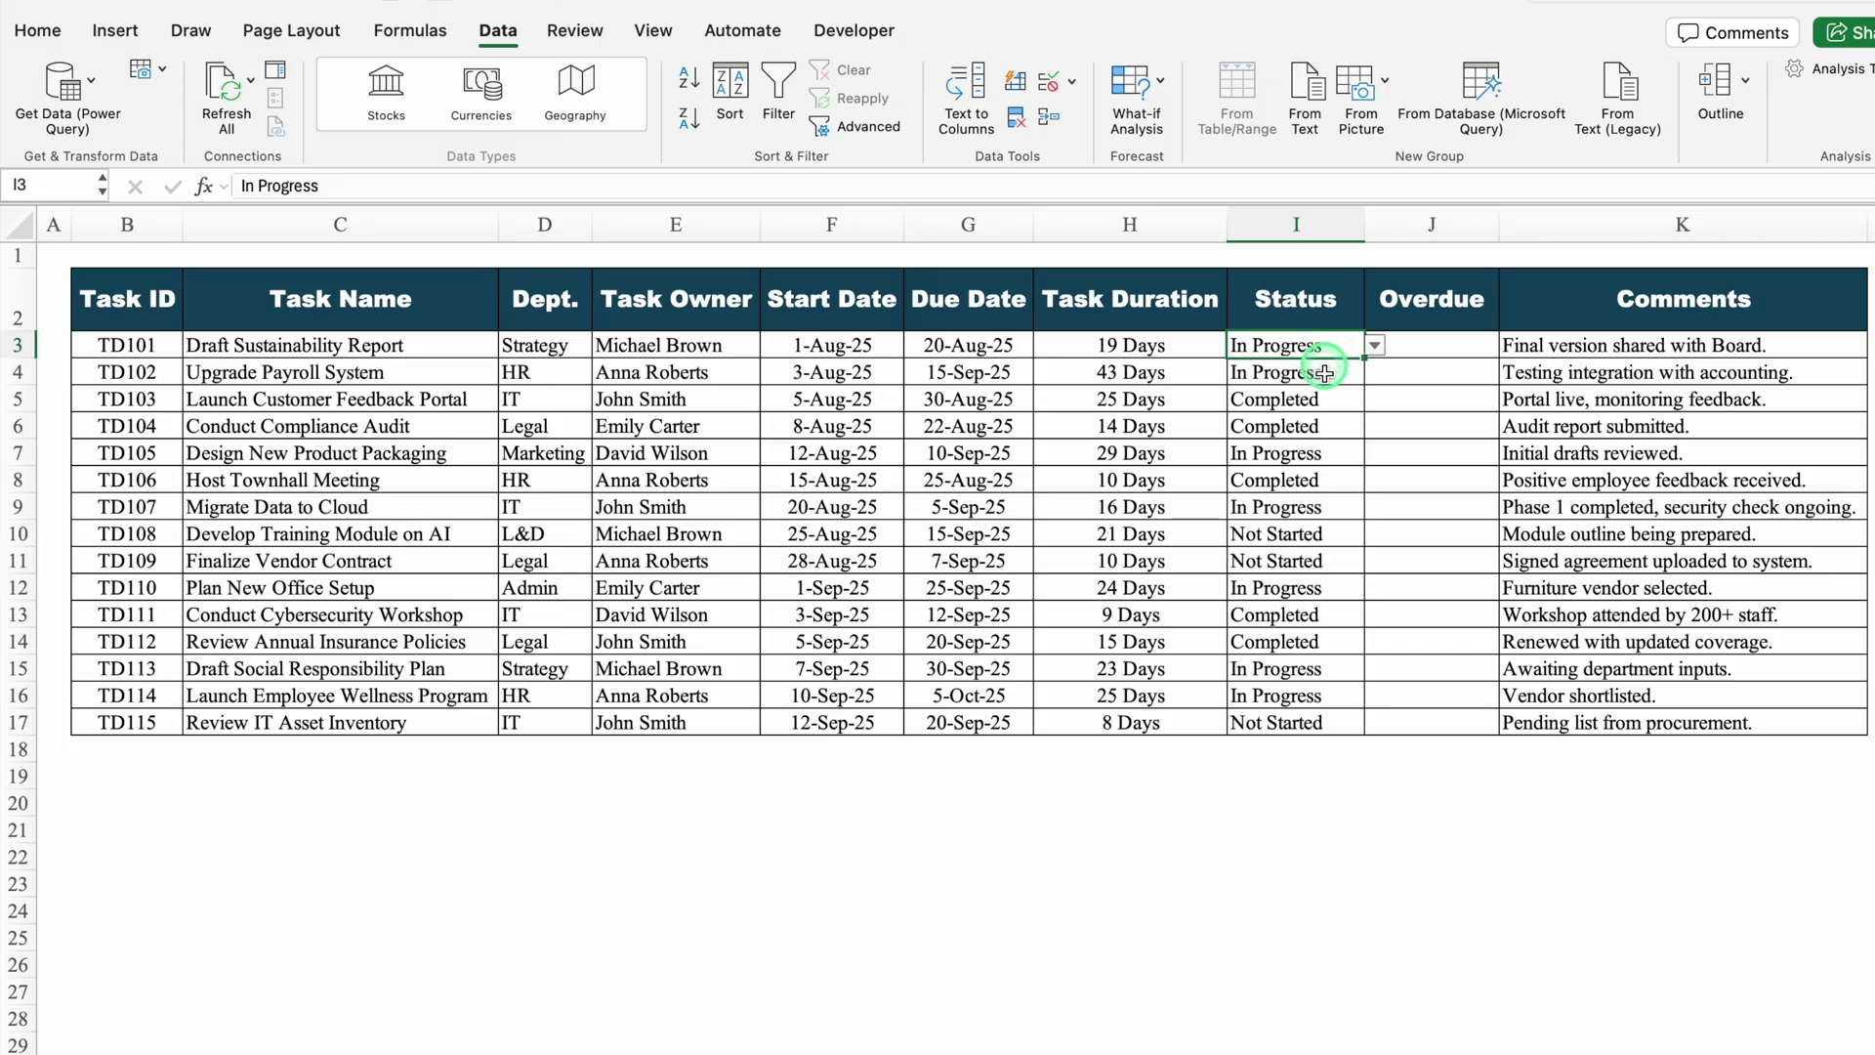
# - Check several Status cells, including I6 and I3, for the in-cell drop-down
pyautogui.click(1819, 585)
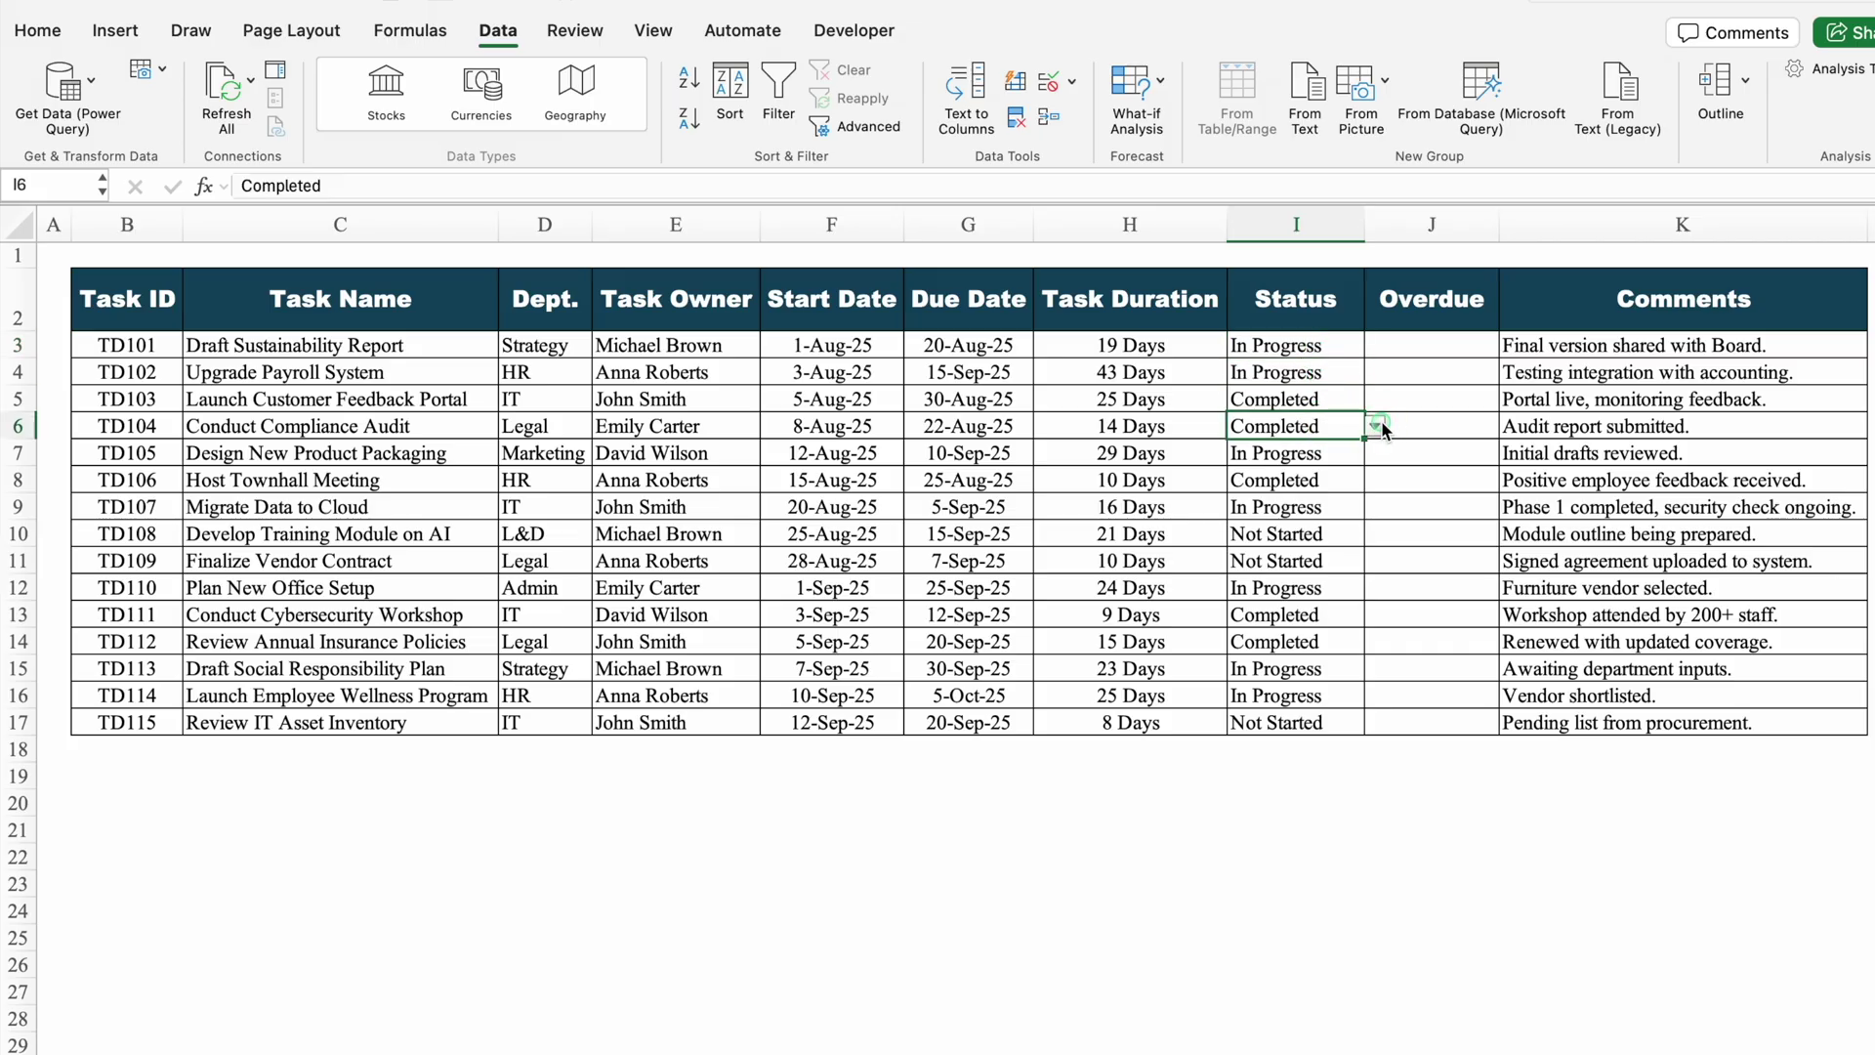
pyautogui.click(1874, 585)
pyautogui.click(1309, 346)
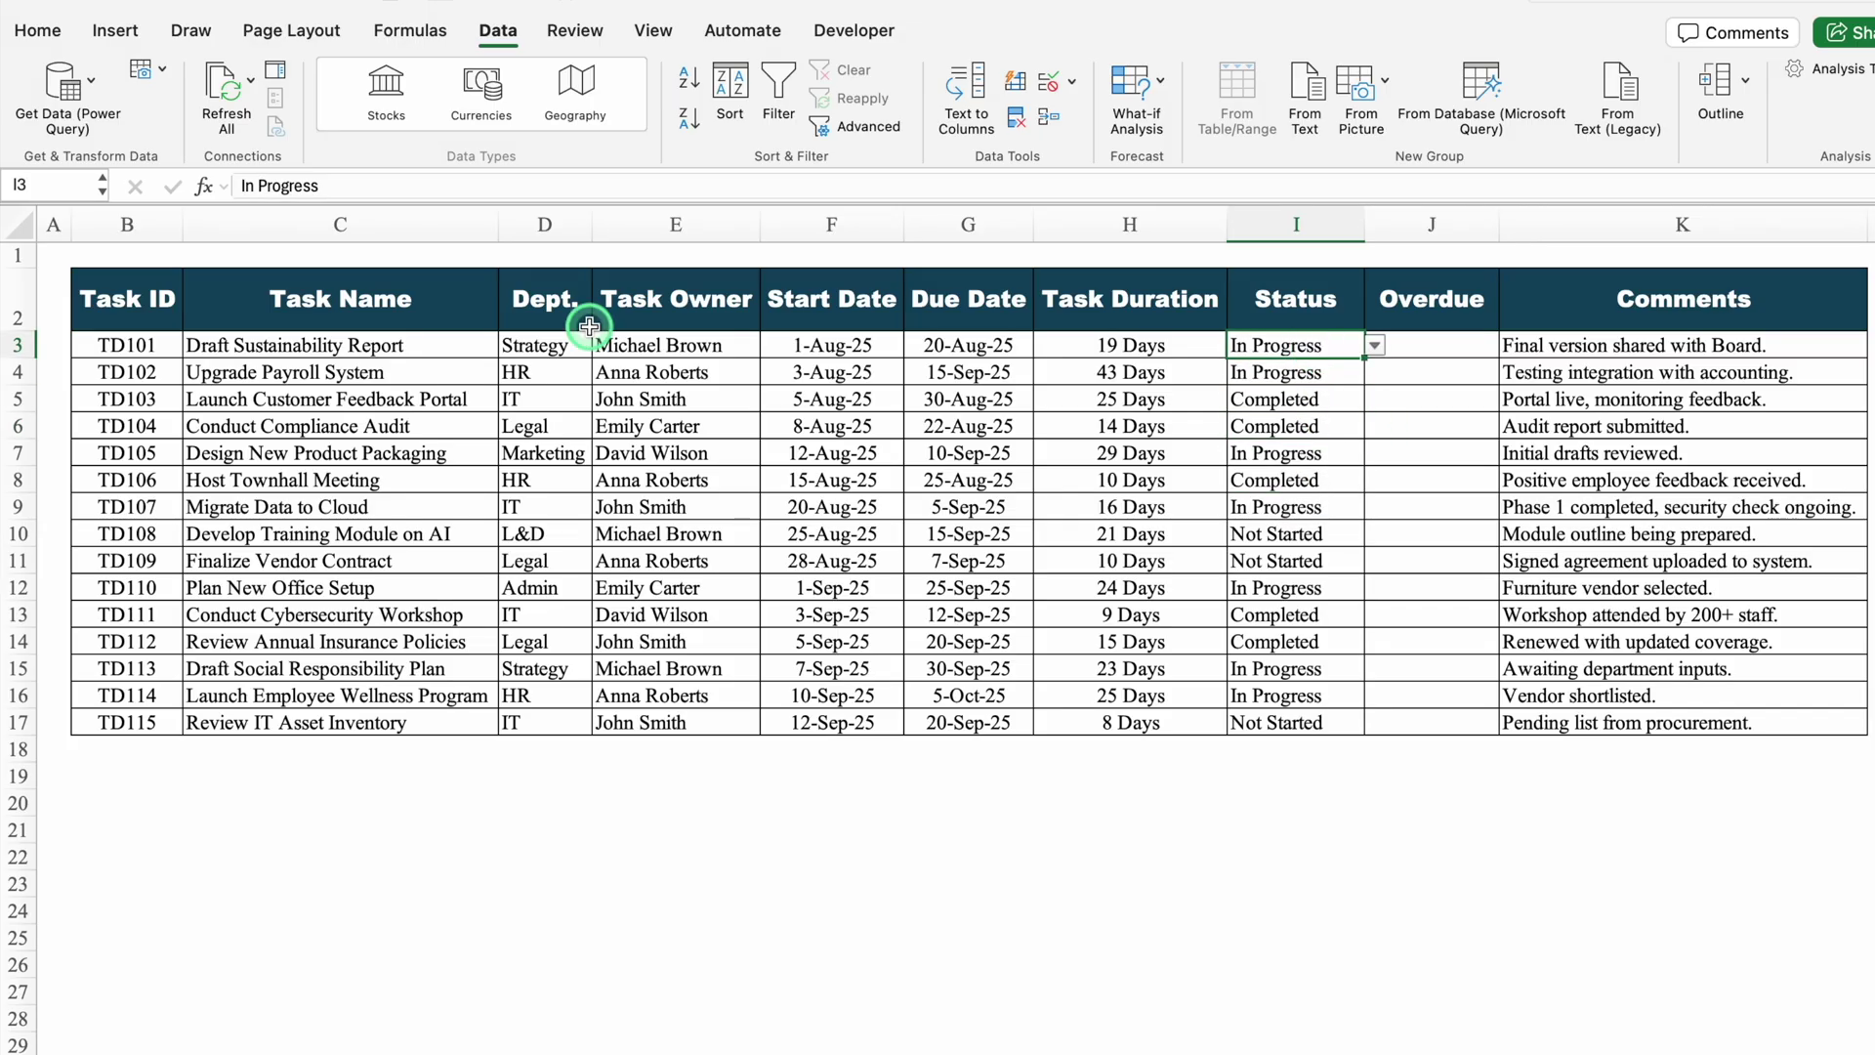
# - Add a conditional formatting rule to the whole sheet giving cells equal to Not Started a light red fill with dark red text
pyautogui.click(21, 226)
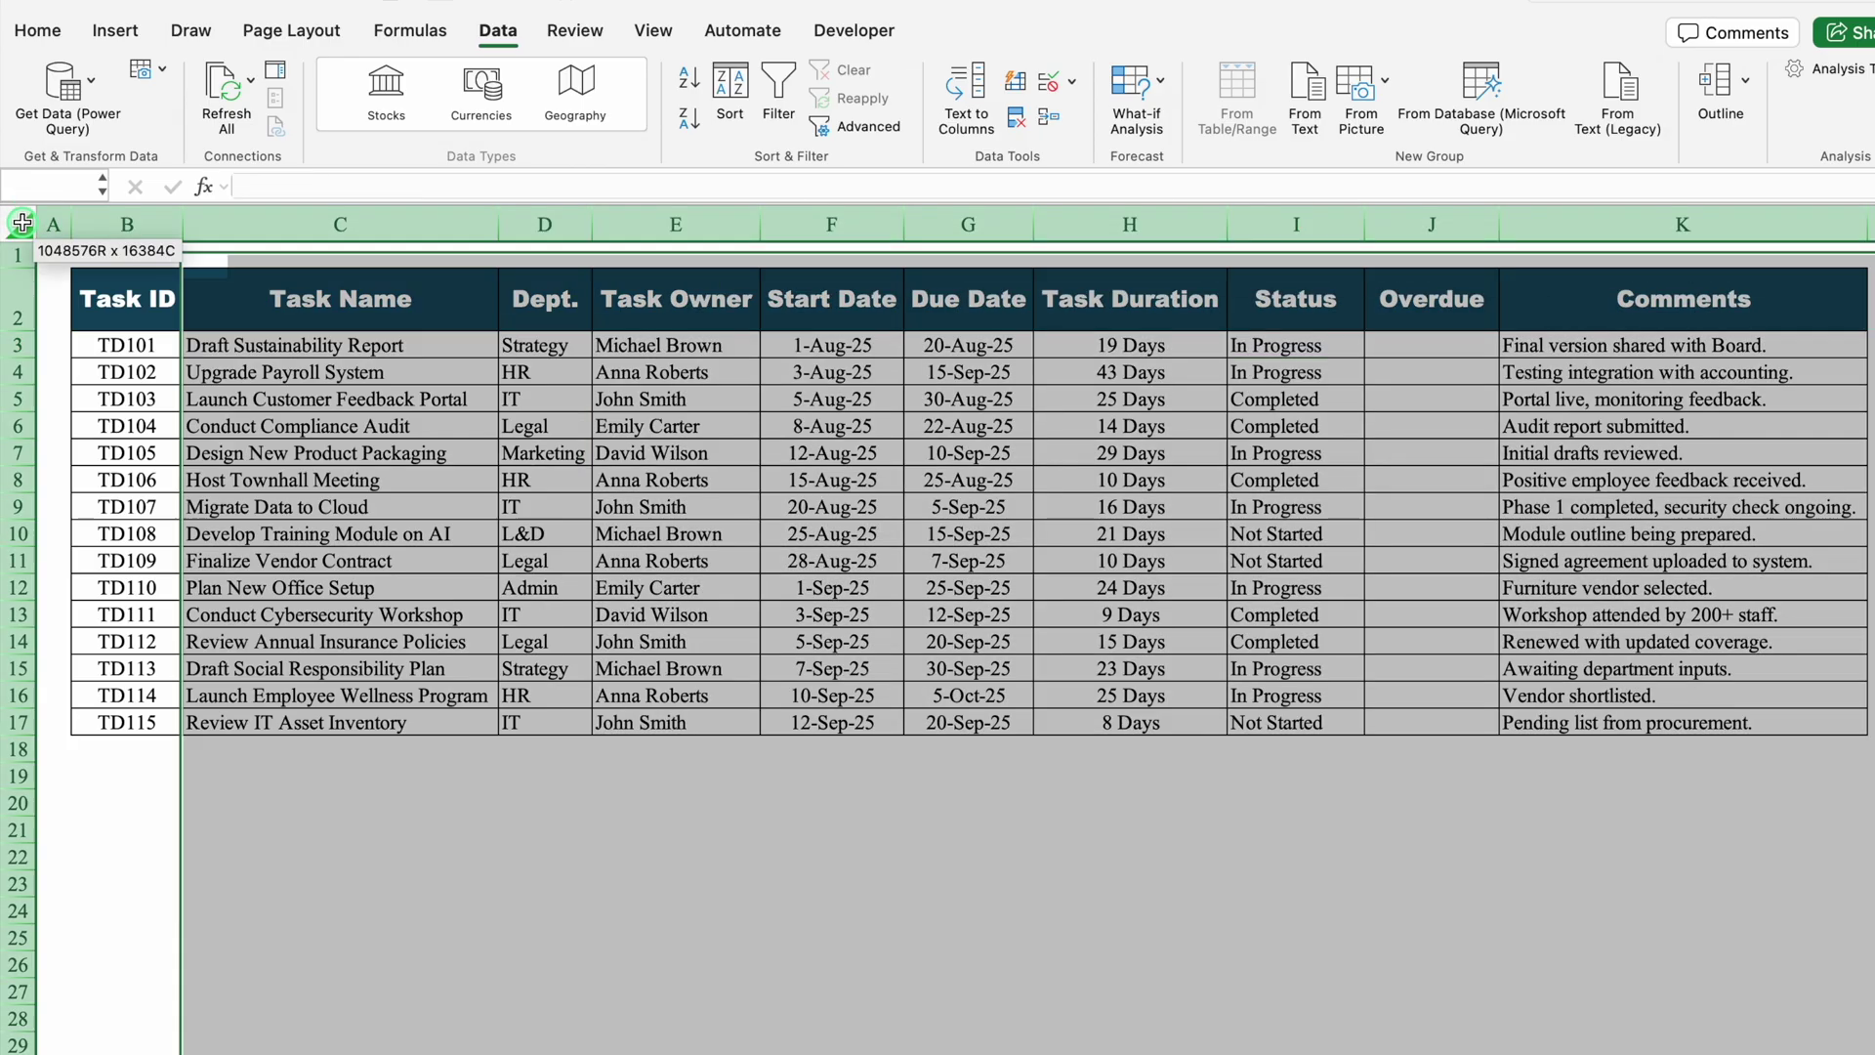
pyautogui.click(55, 29)
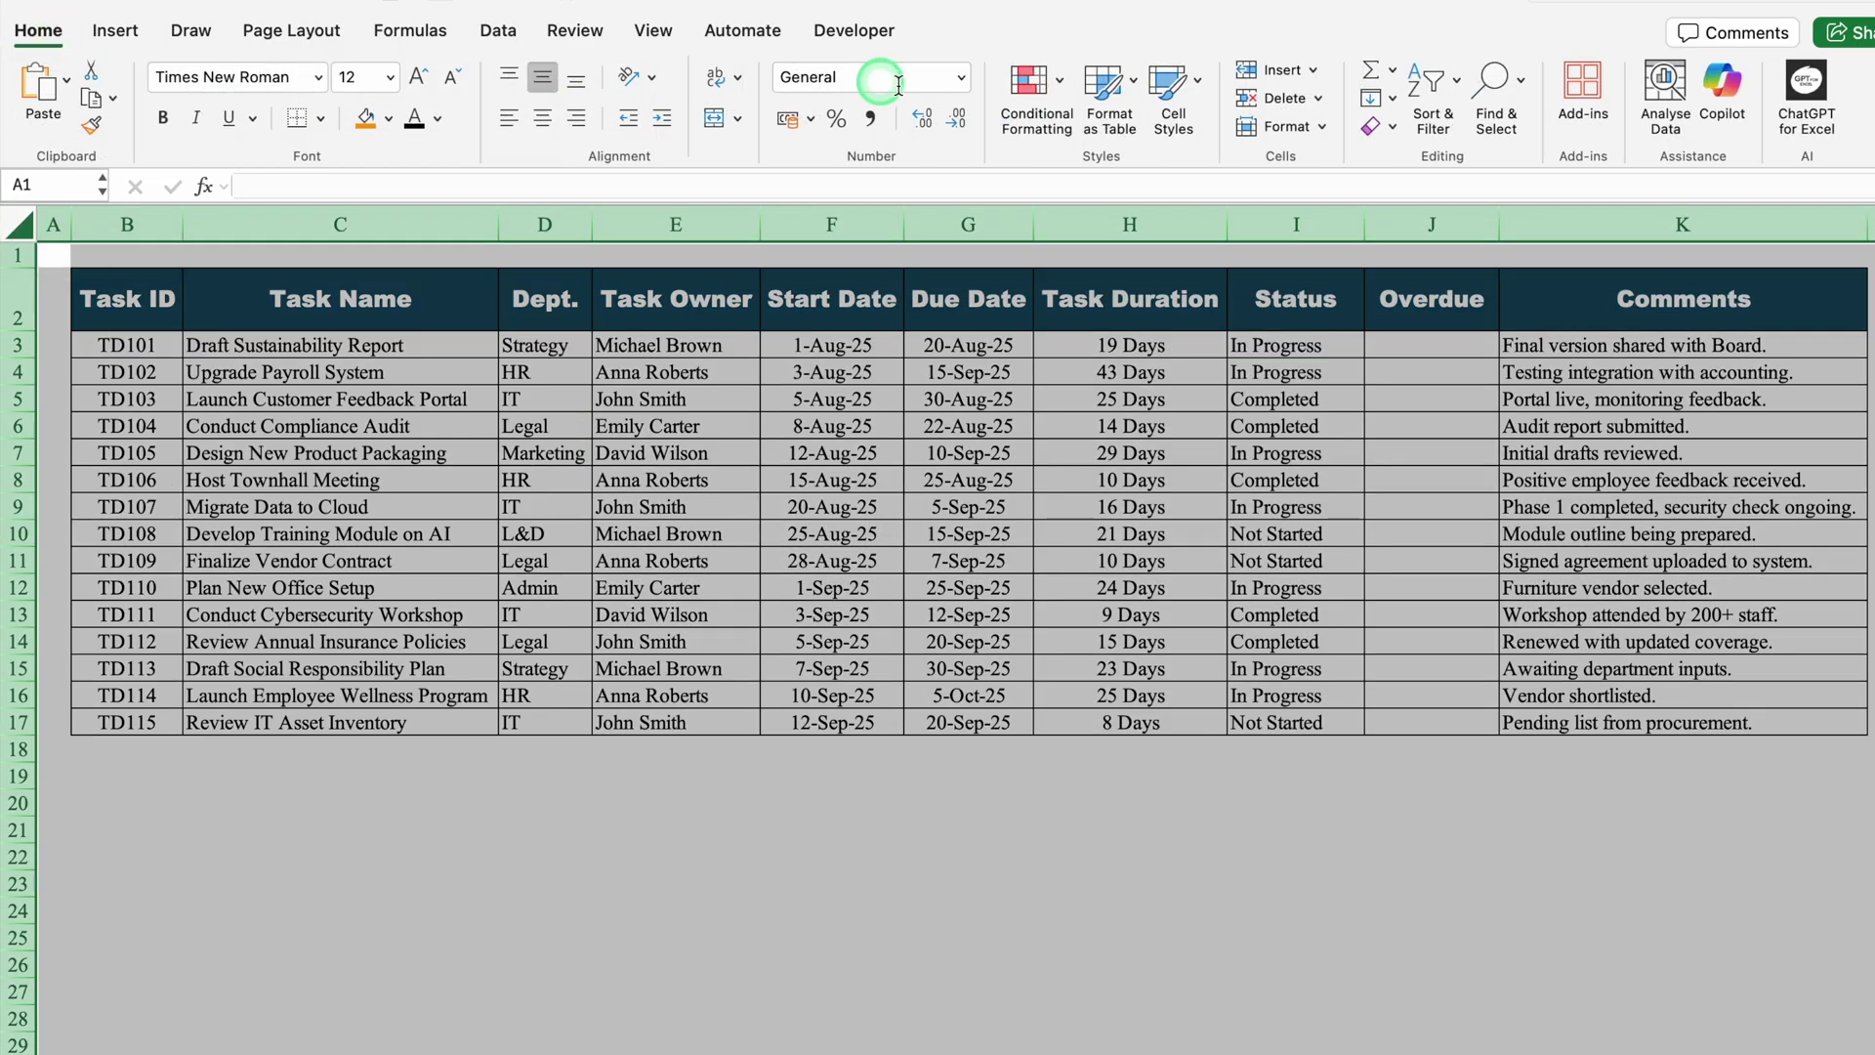
pyautogui.click(1061, 86)
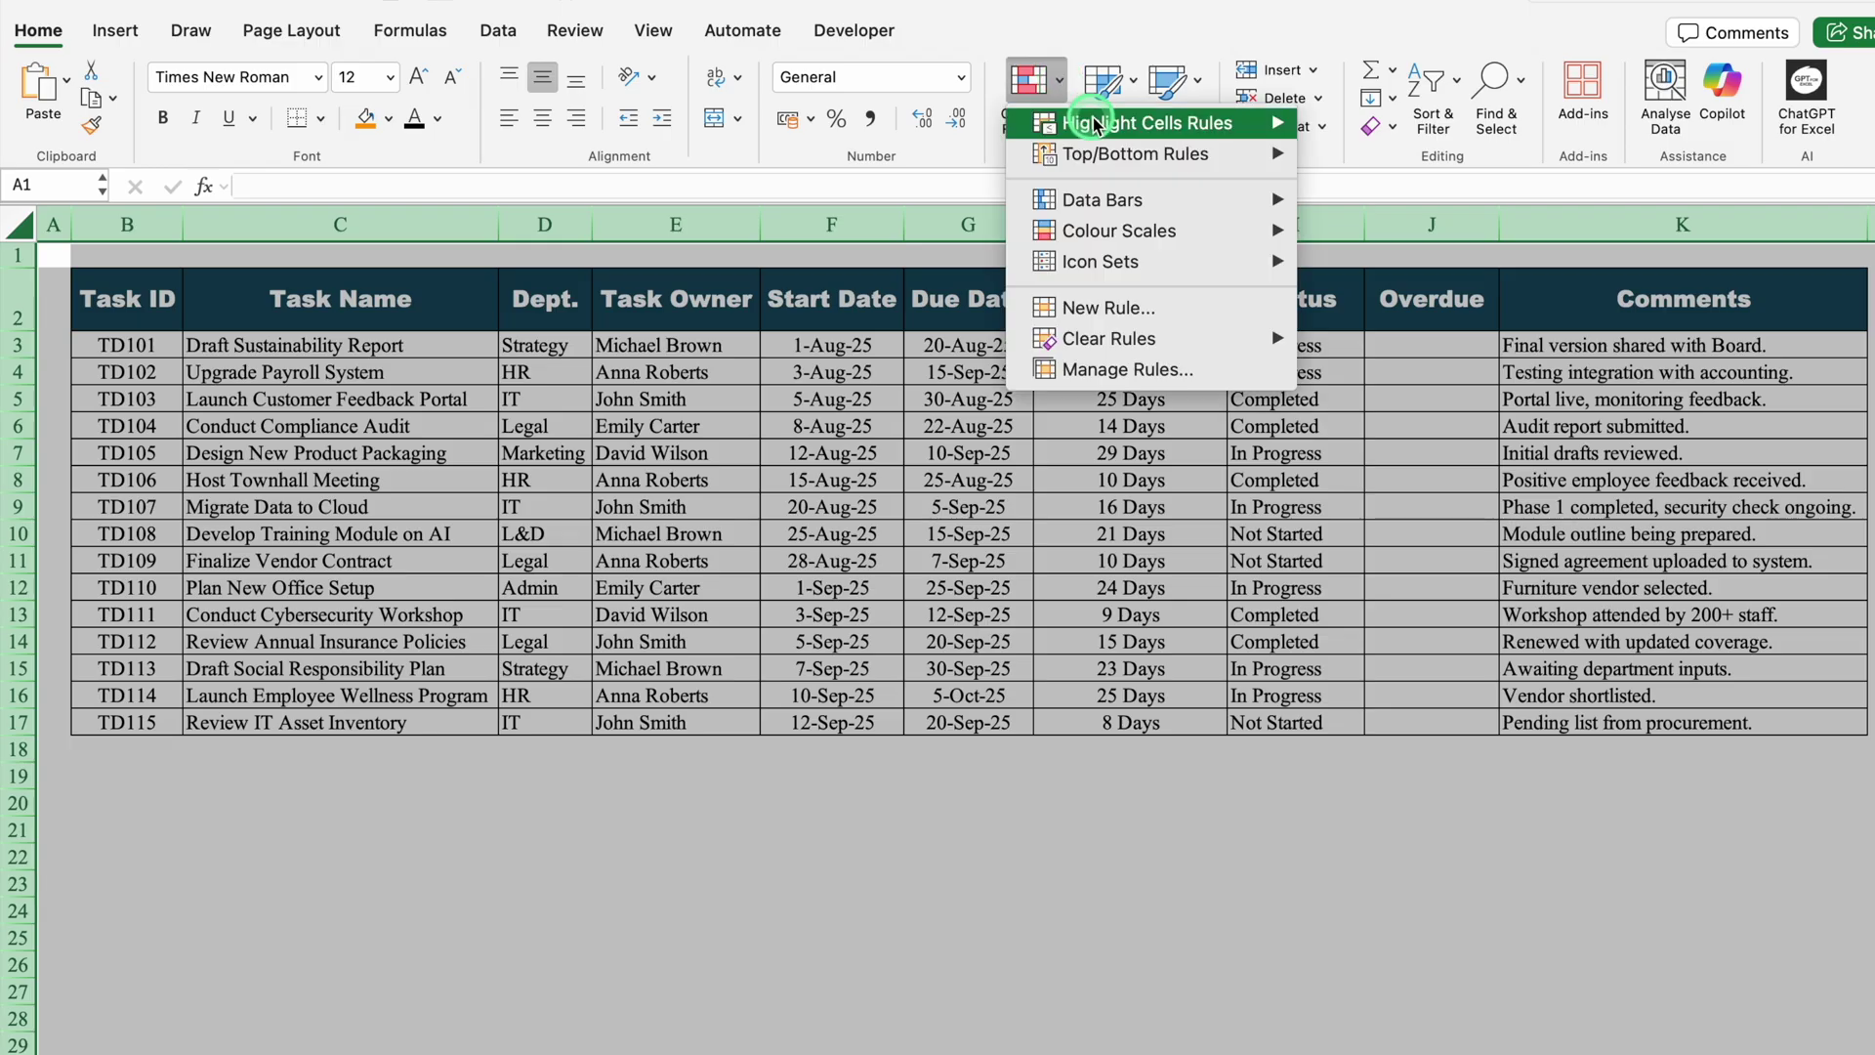
pyautogui.moveTo(1109, 124)
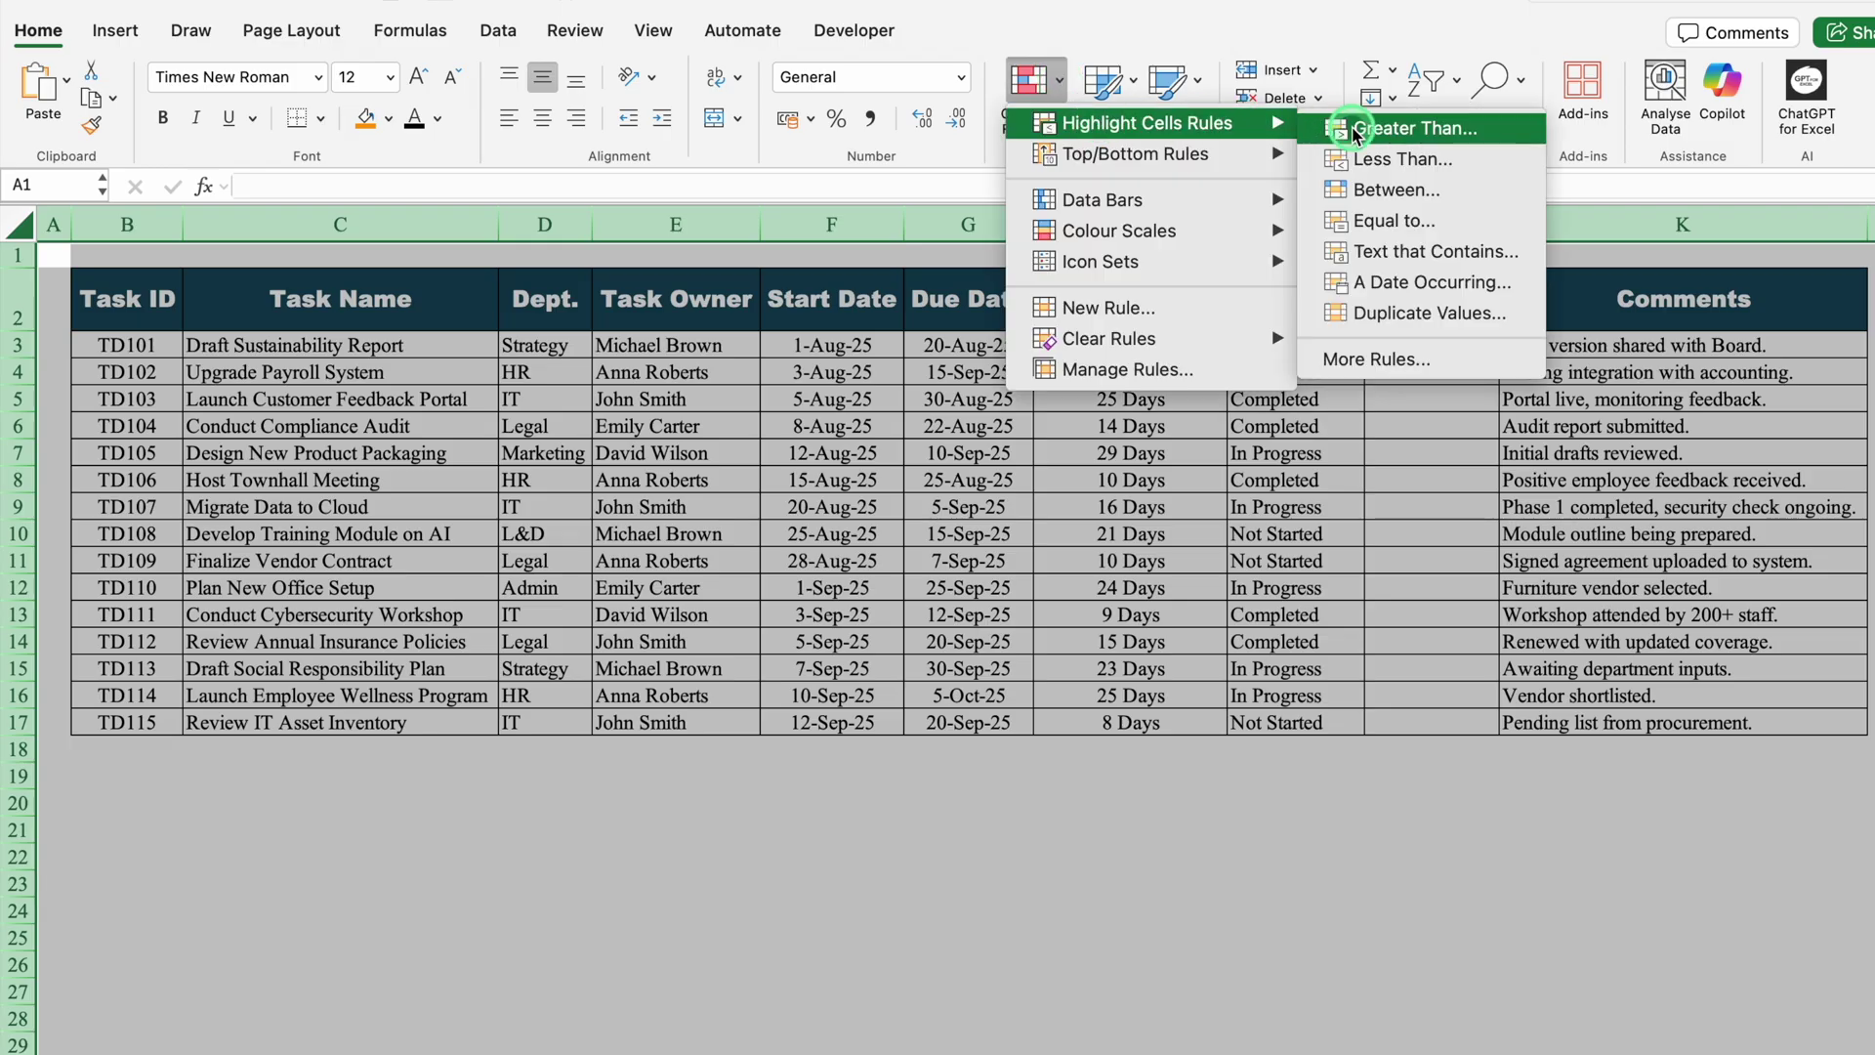
pyautogui.click(1470, 223)
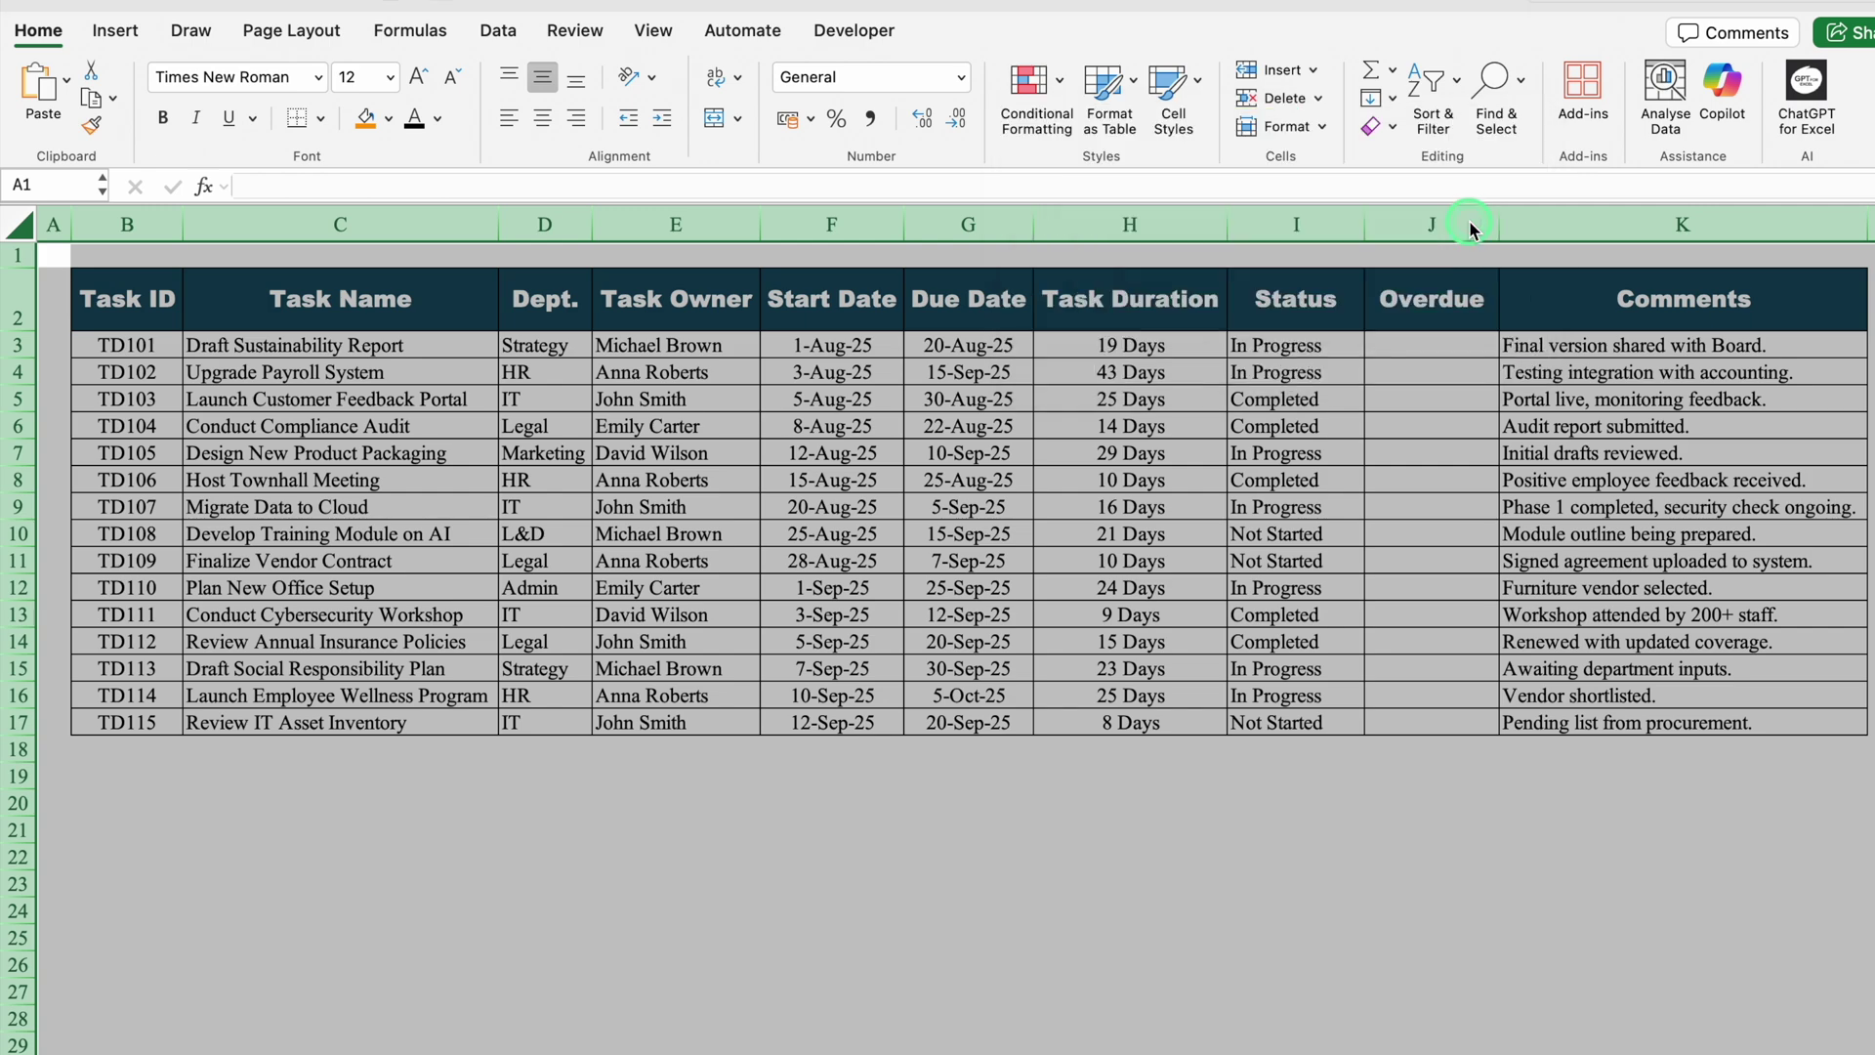
pyautogui.click(1128, 358)
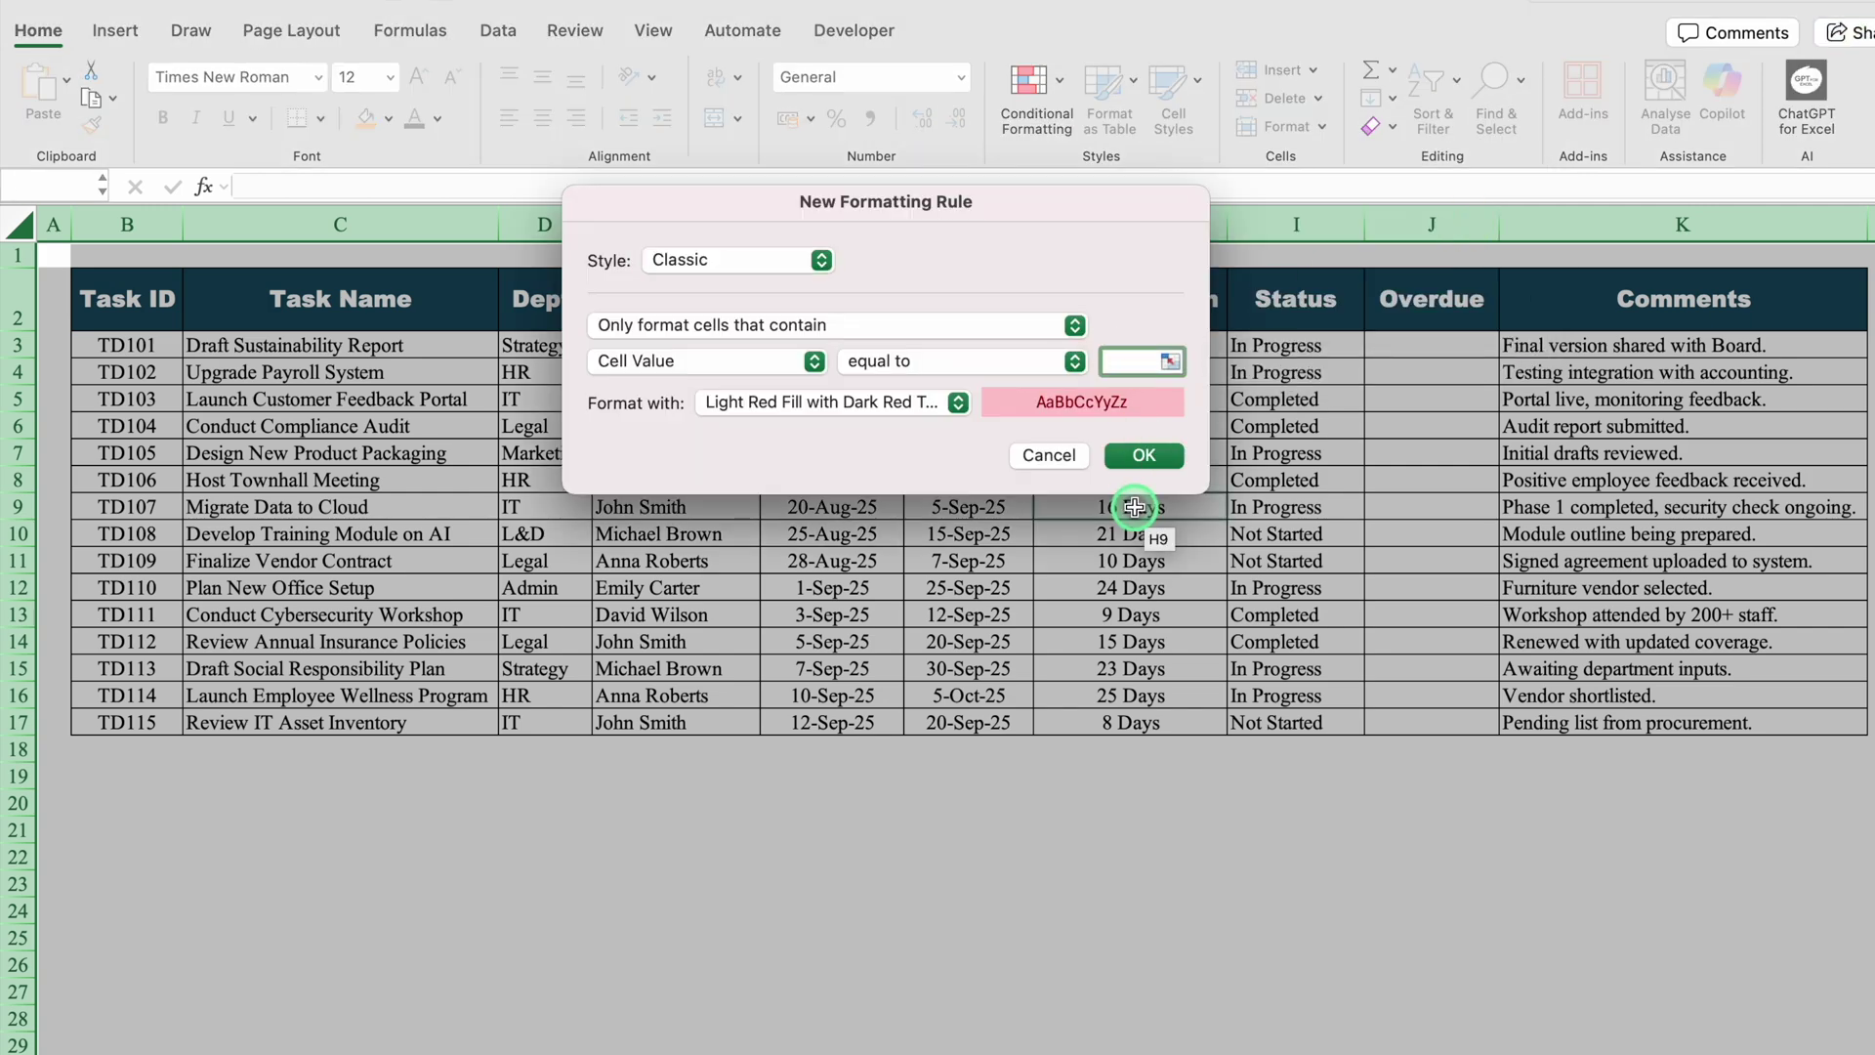
pyautogui.write('Not Started')
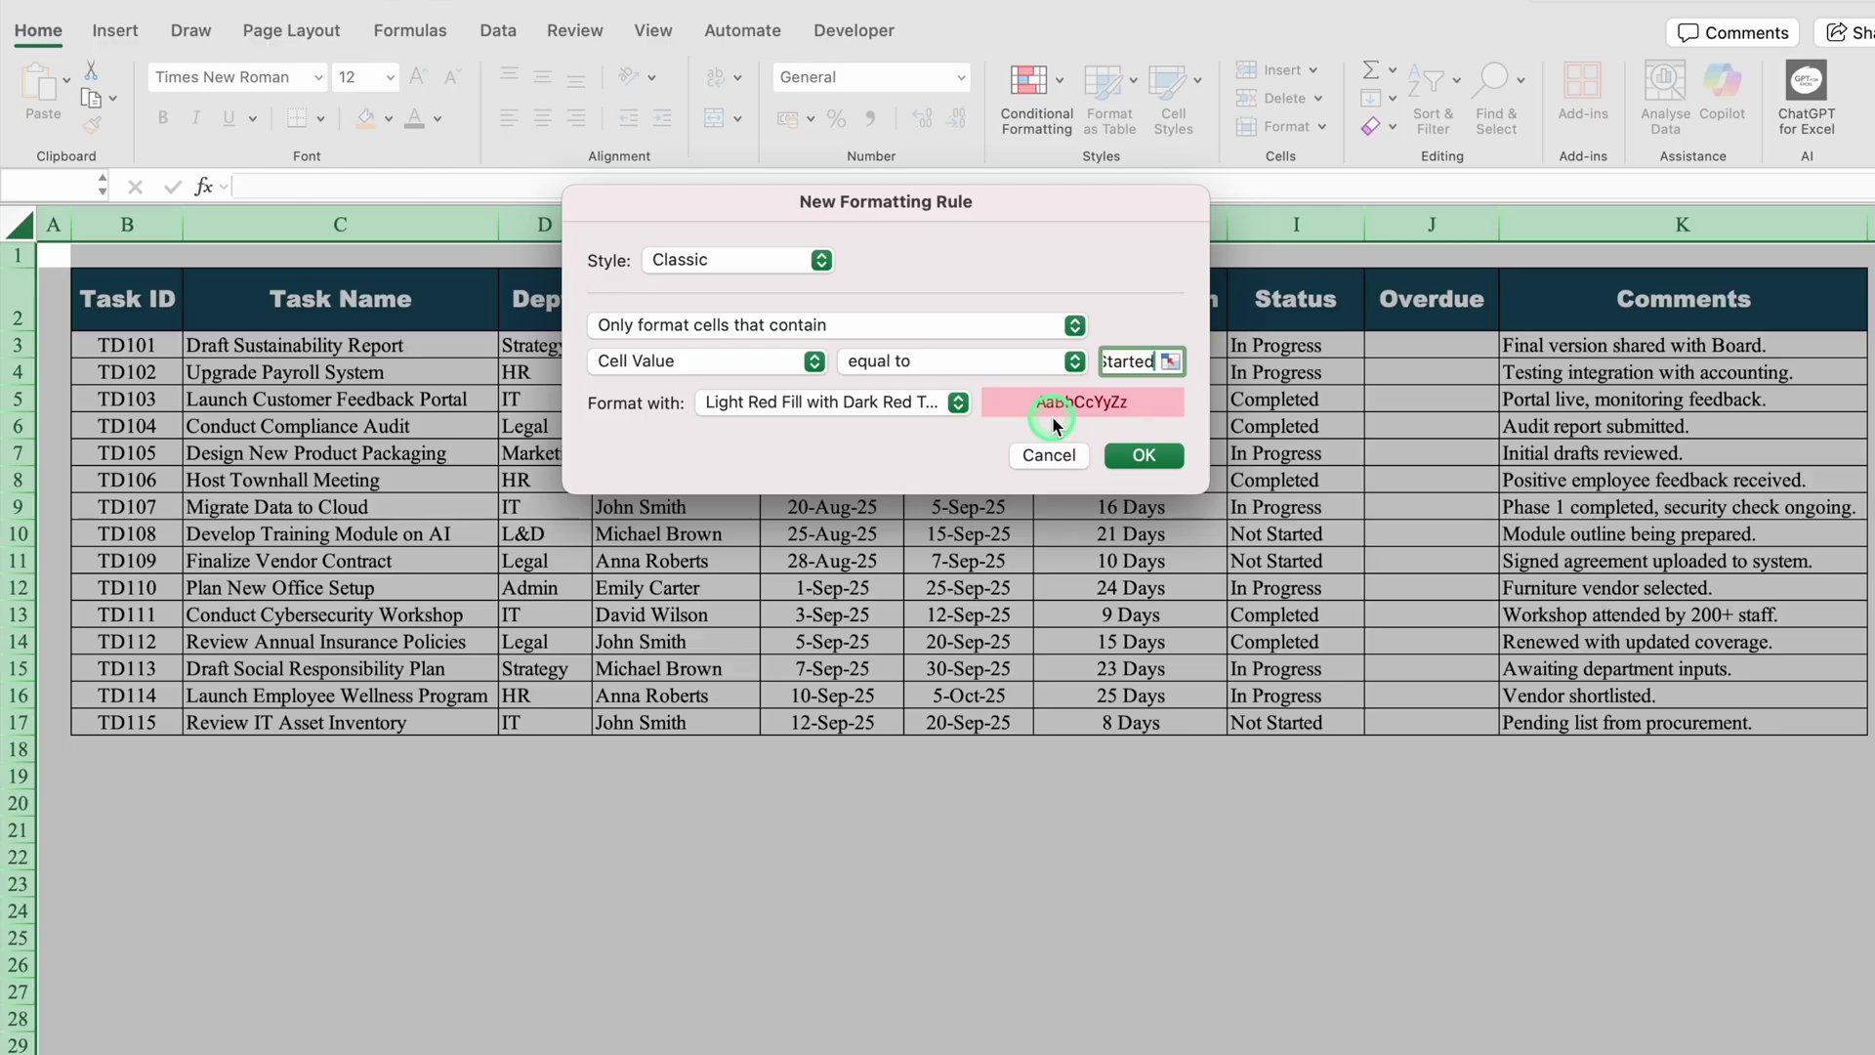
pyautogui.click(1143, 455)
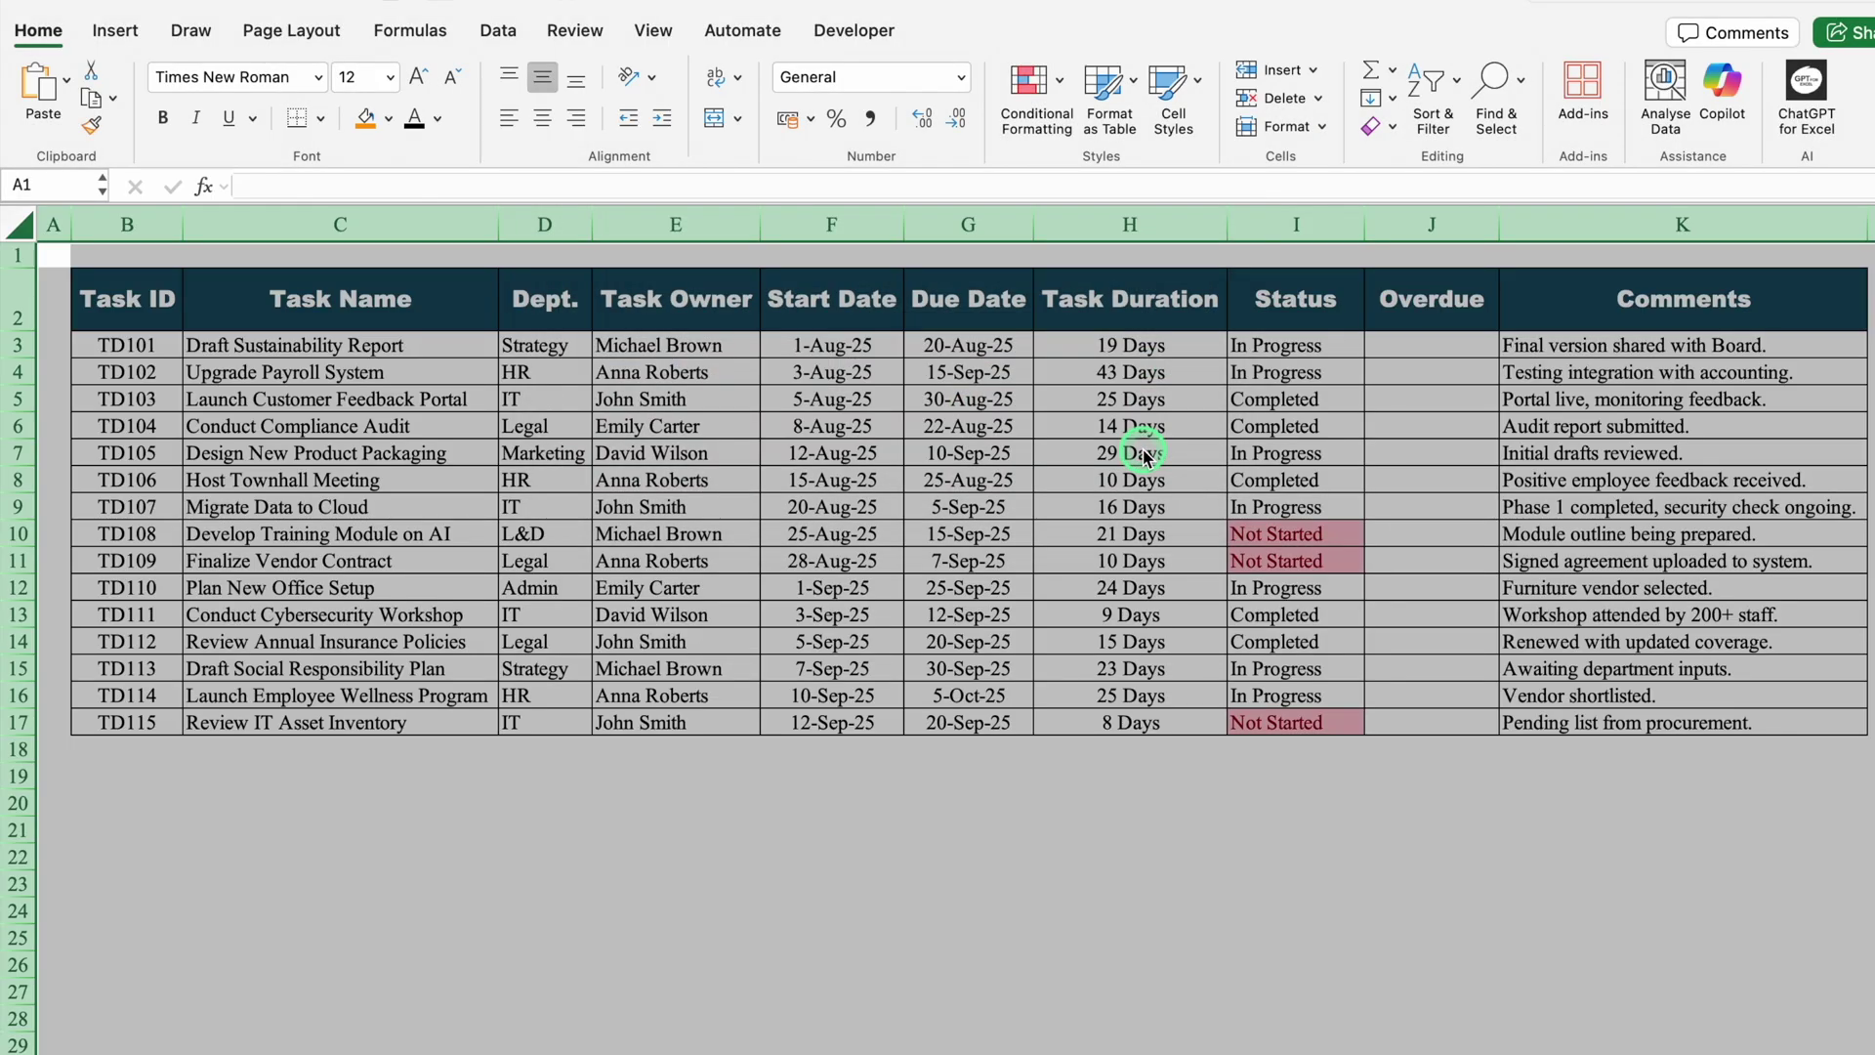
pyautogui.click(1181, 805)
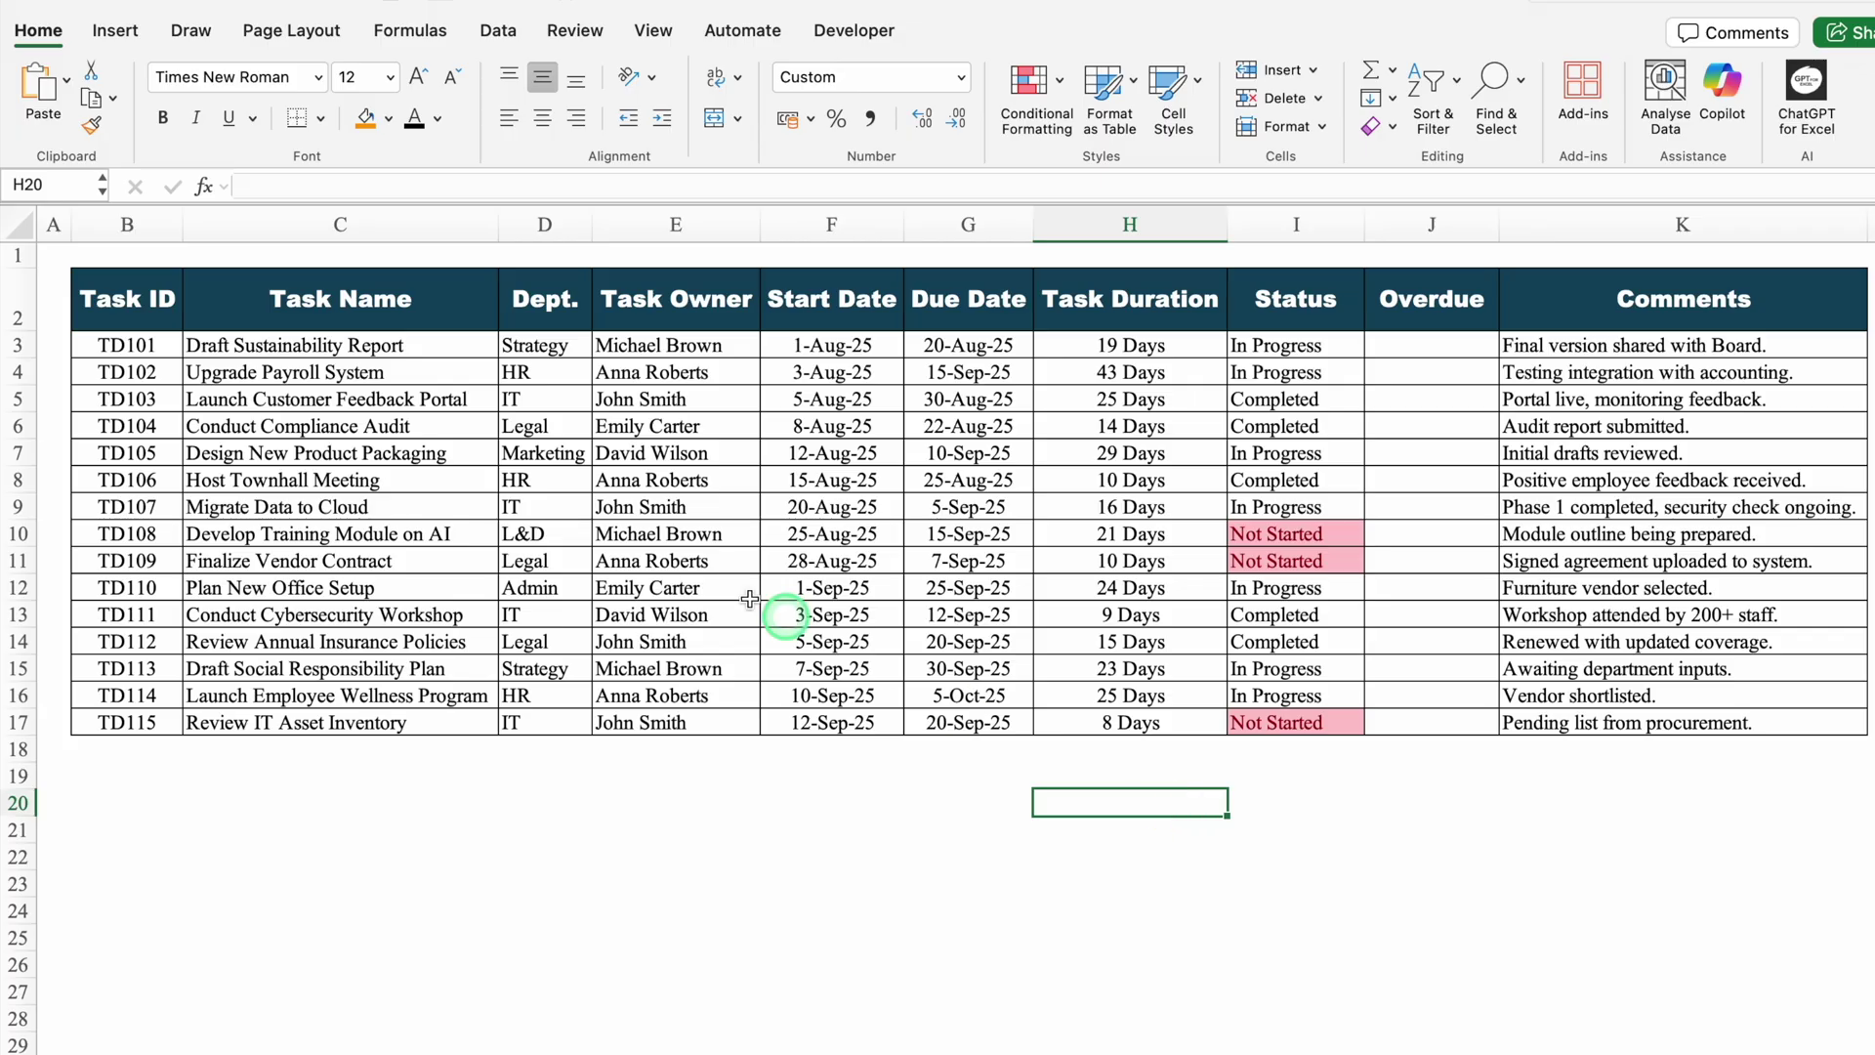
# - Add a conditional formatting rule to the whole sheet giving cells equal to Completed a green fill with dark green text
pyautogui.click(21, 227)
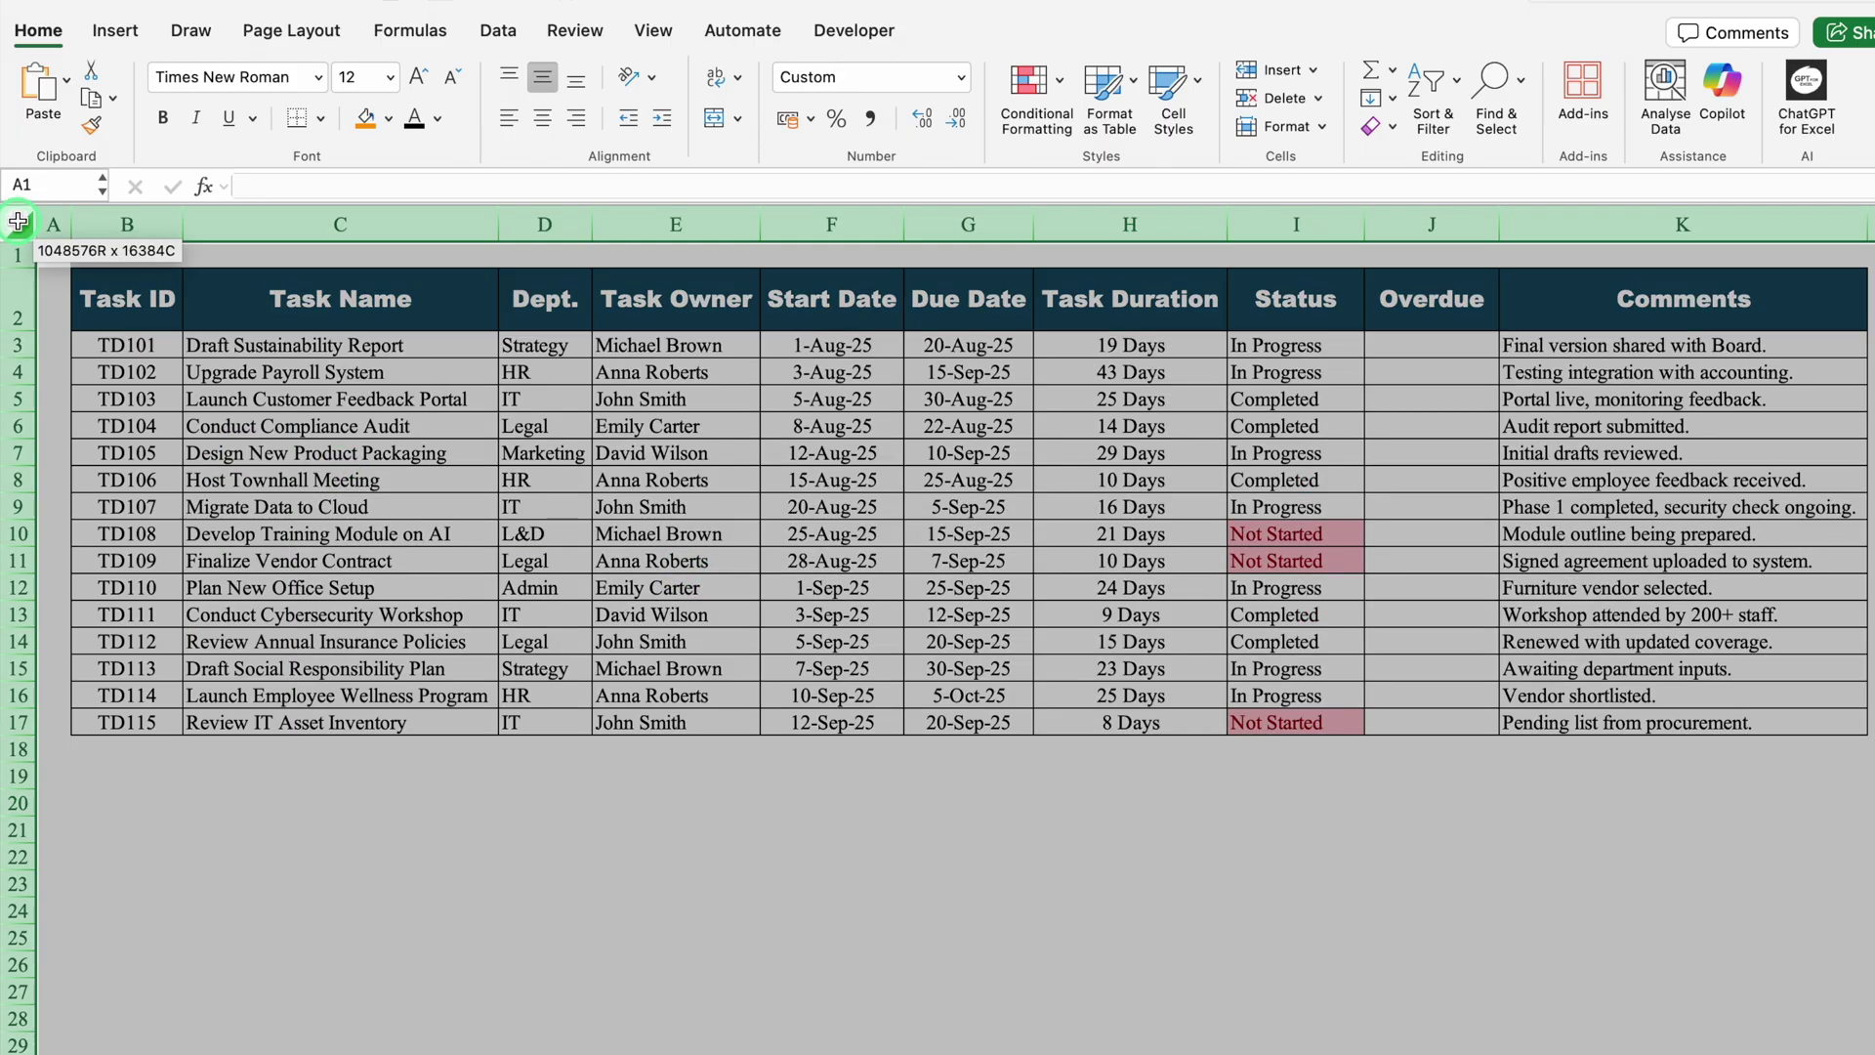
pyautogui.click(1061, 82)
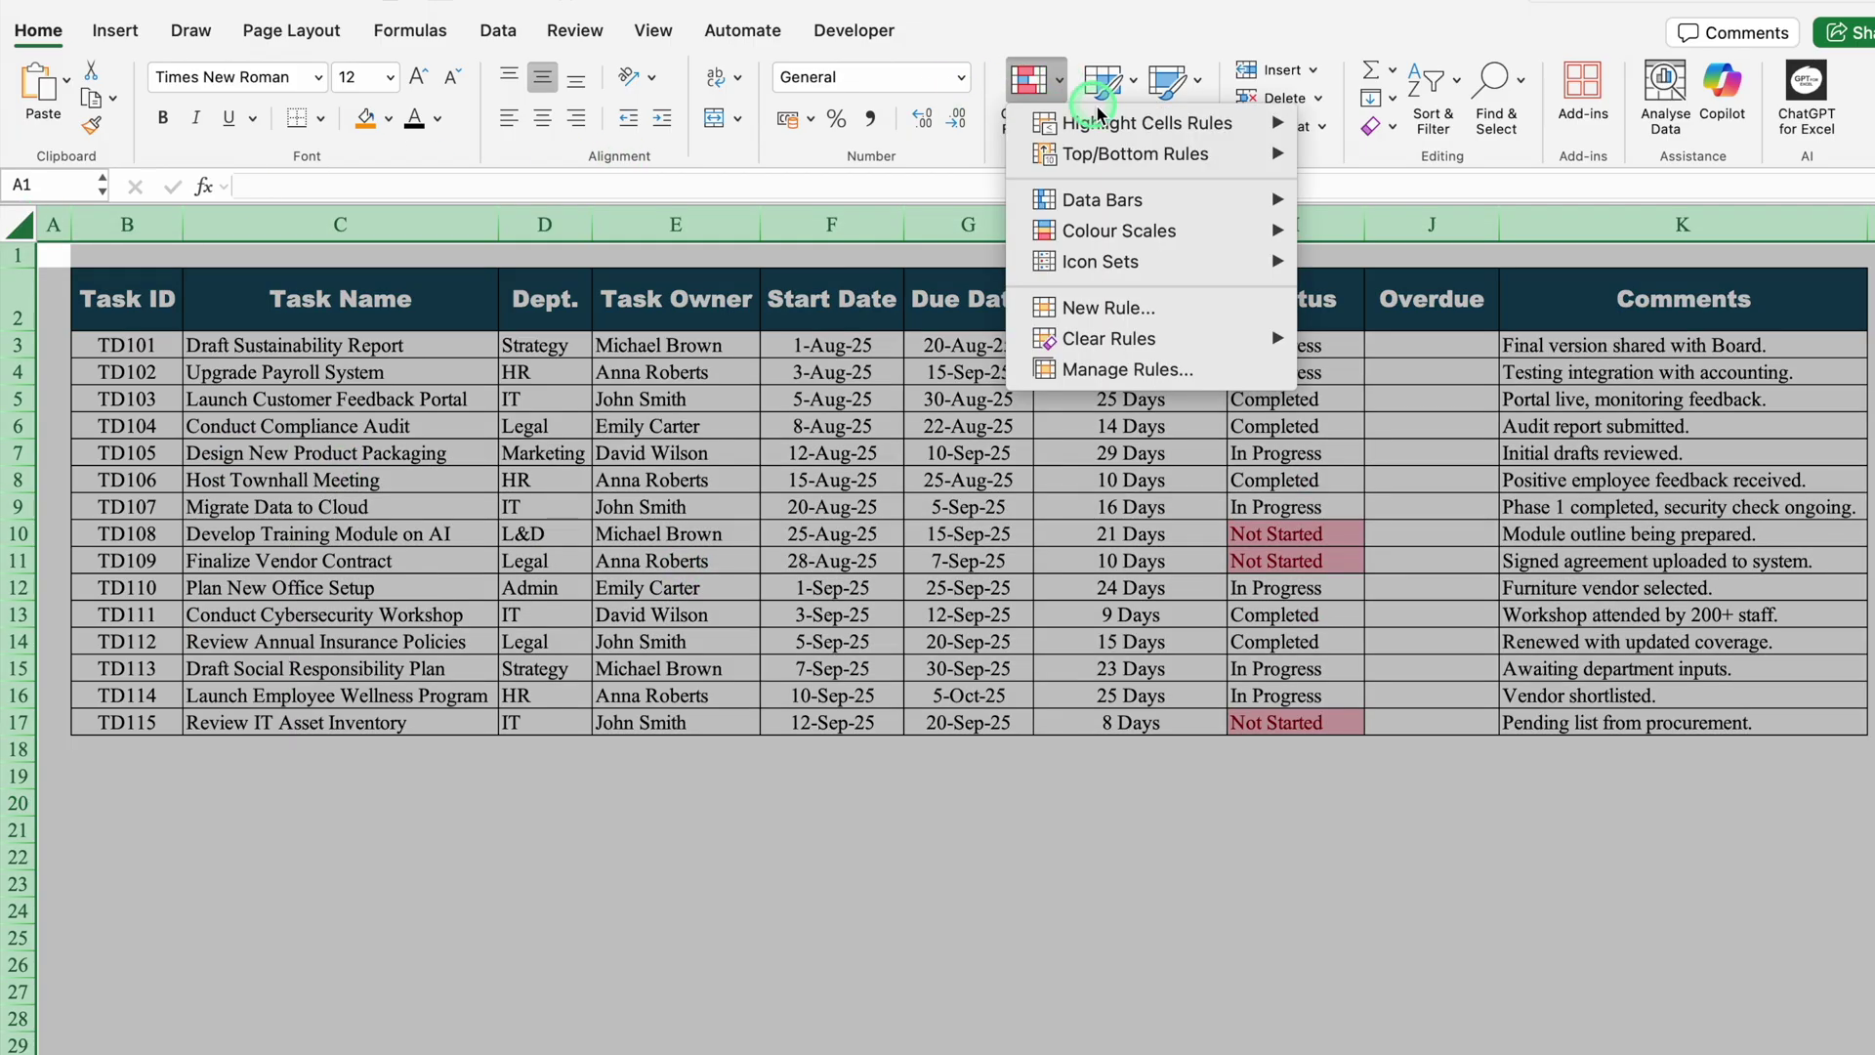
pyautogui.moveTo(1113, 124)
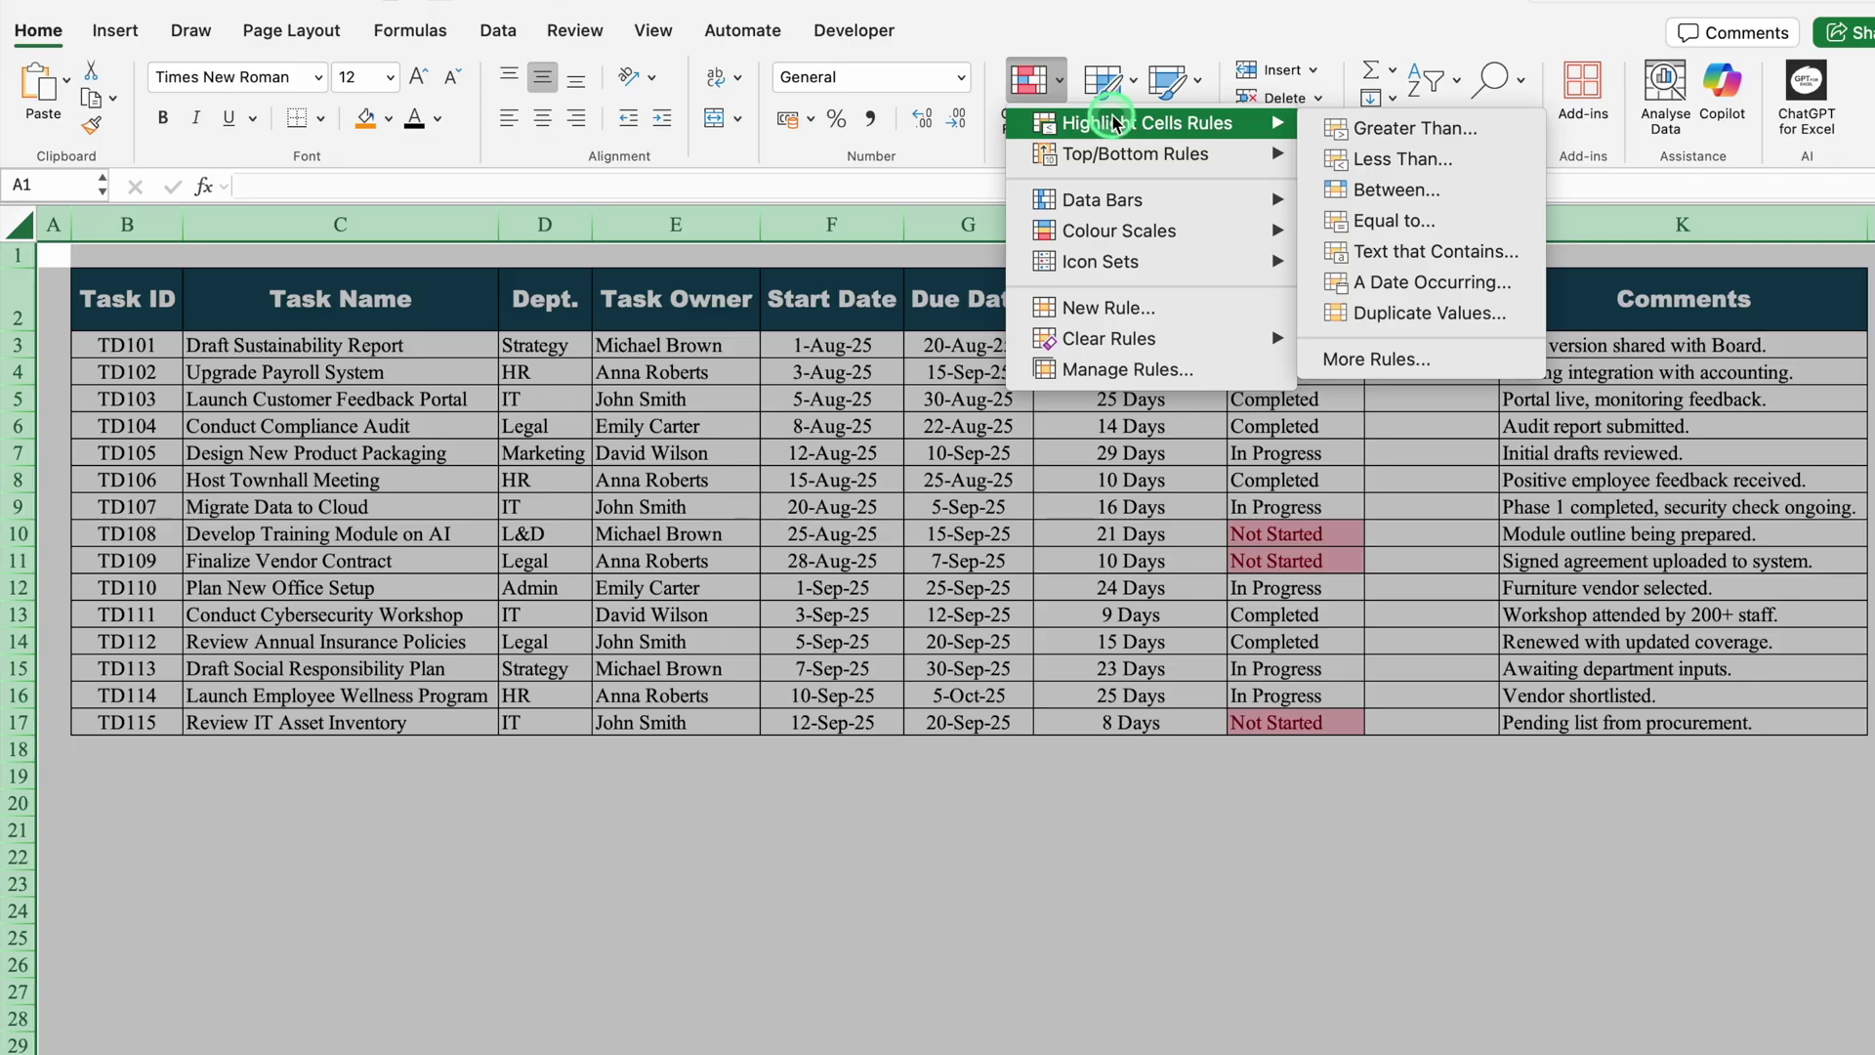
pyautogui.click(1418, 220)
pyautogui.click(1133, 360)
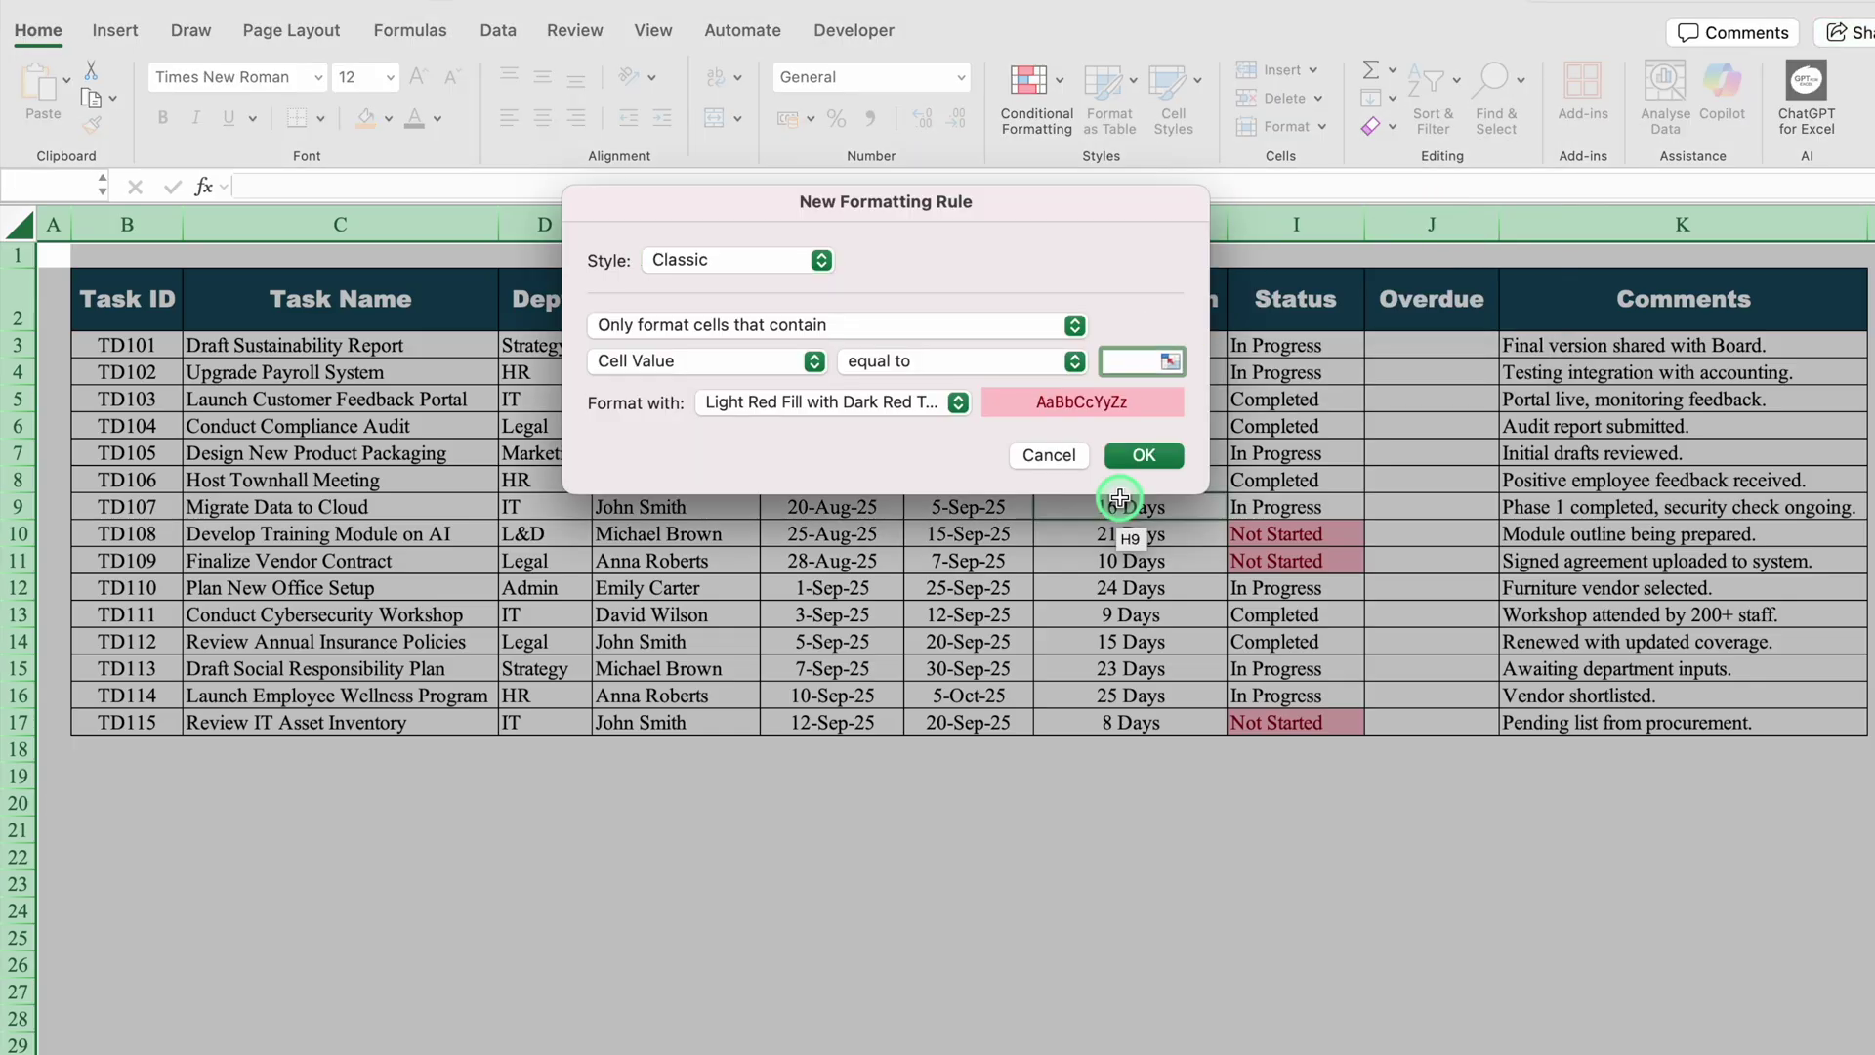
pyautogui.write('Completed')
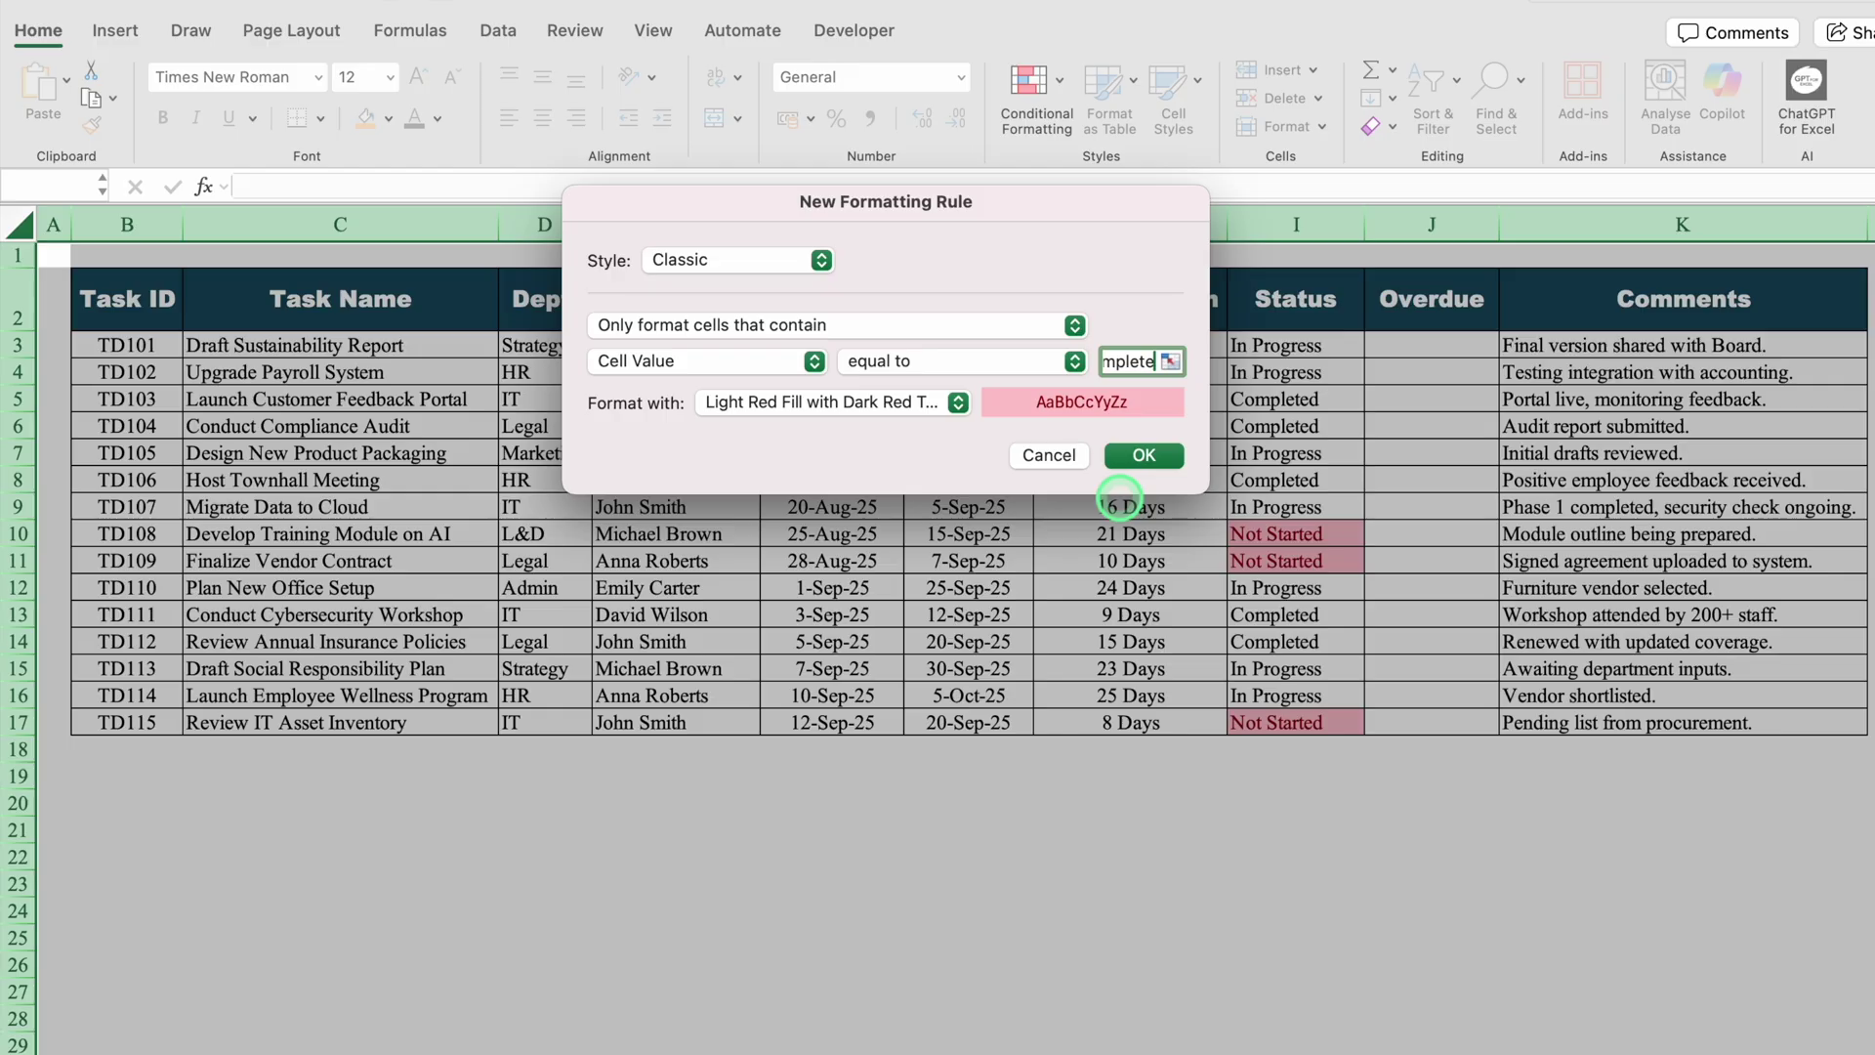
pyautogui.click(957, 403)
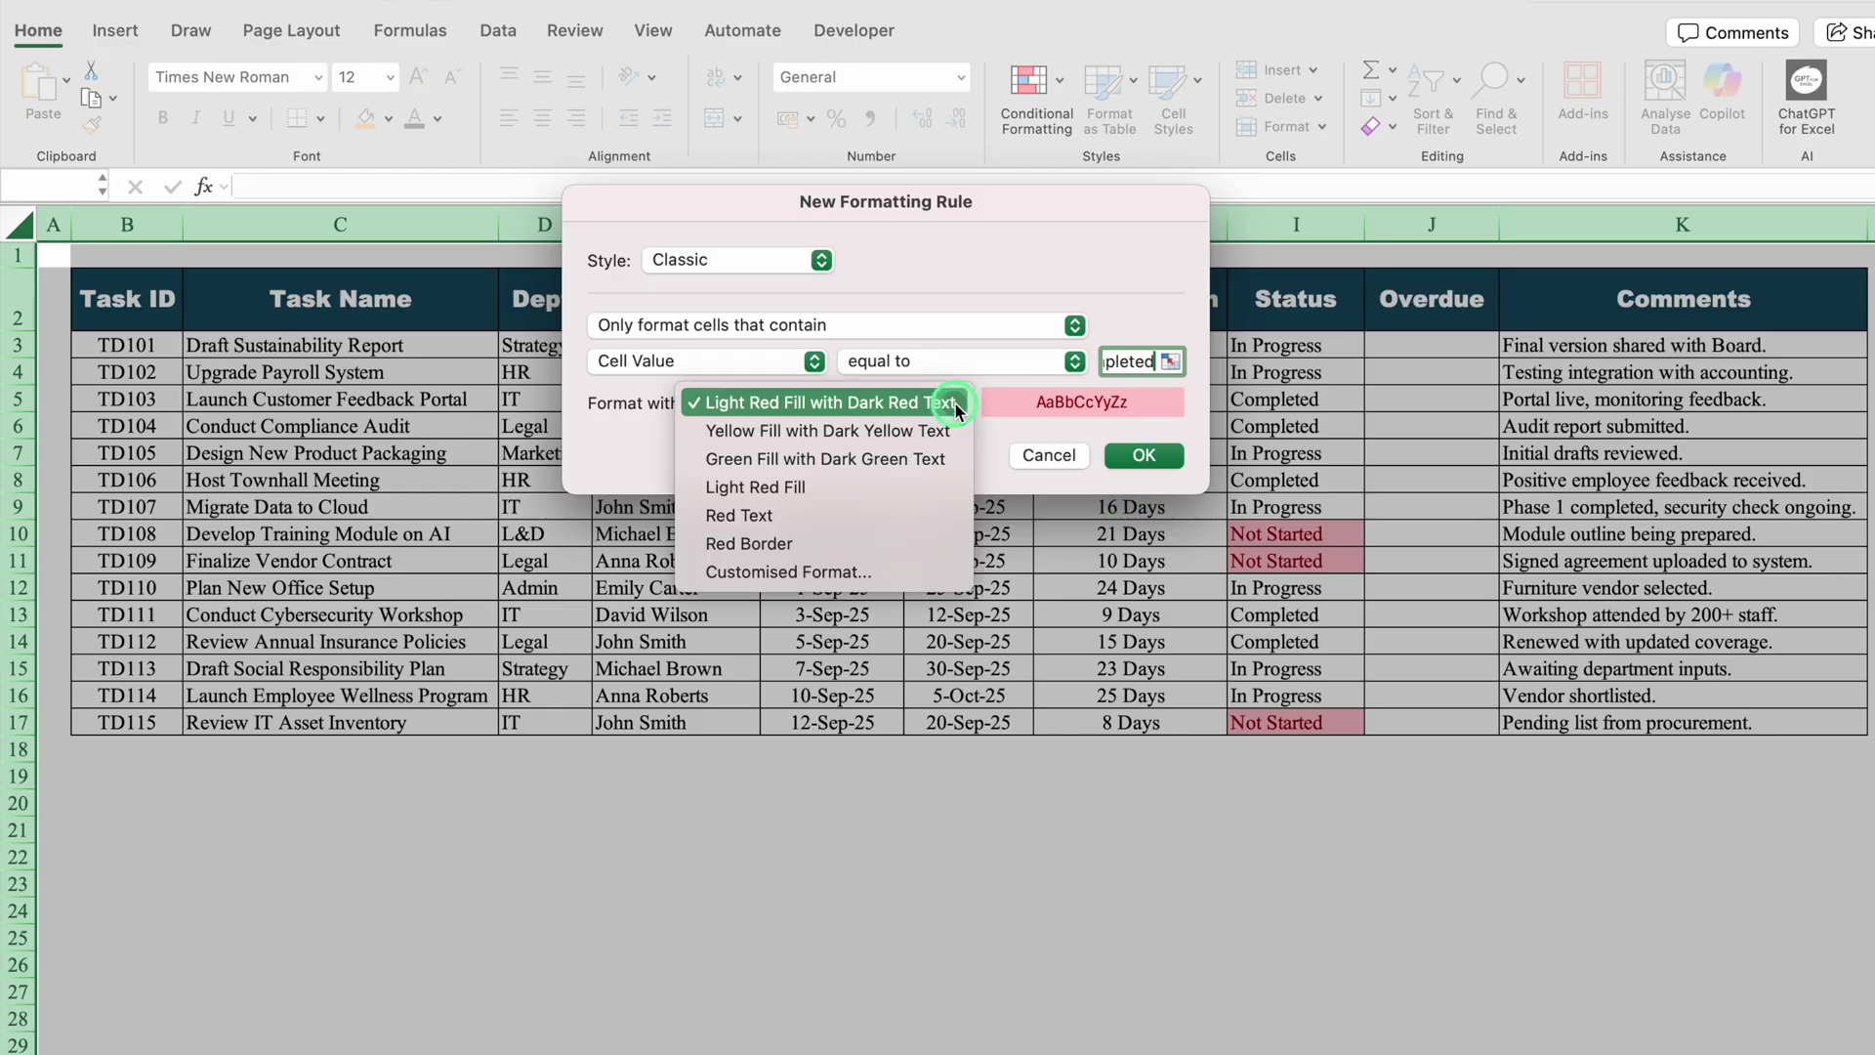
pyautogui.click(847, 461)
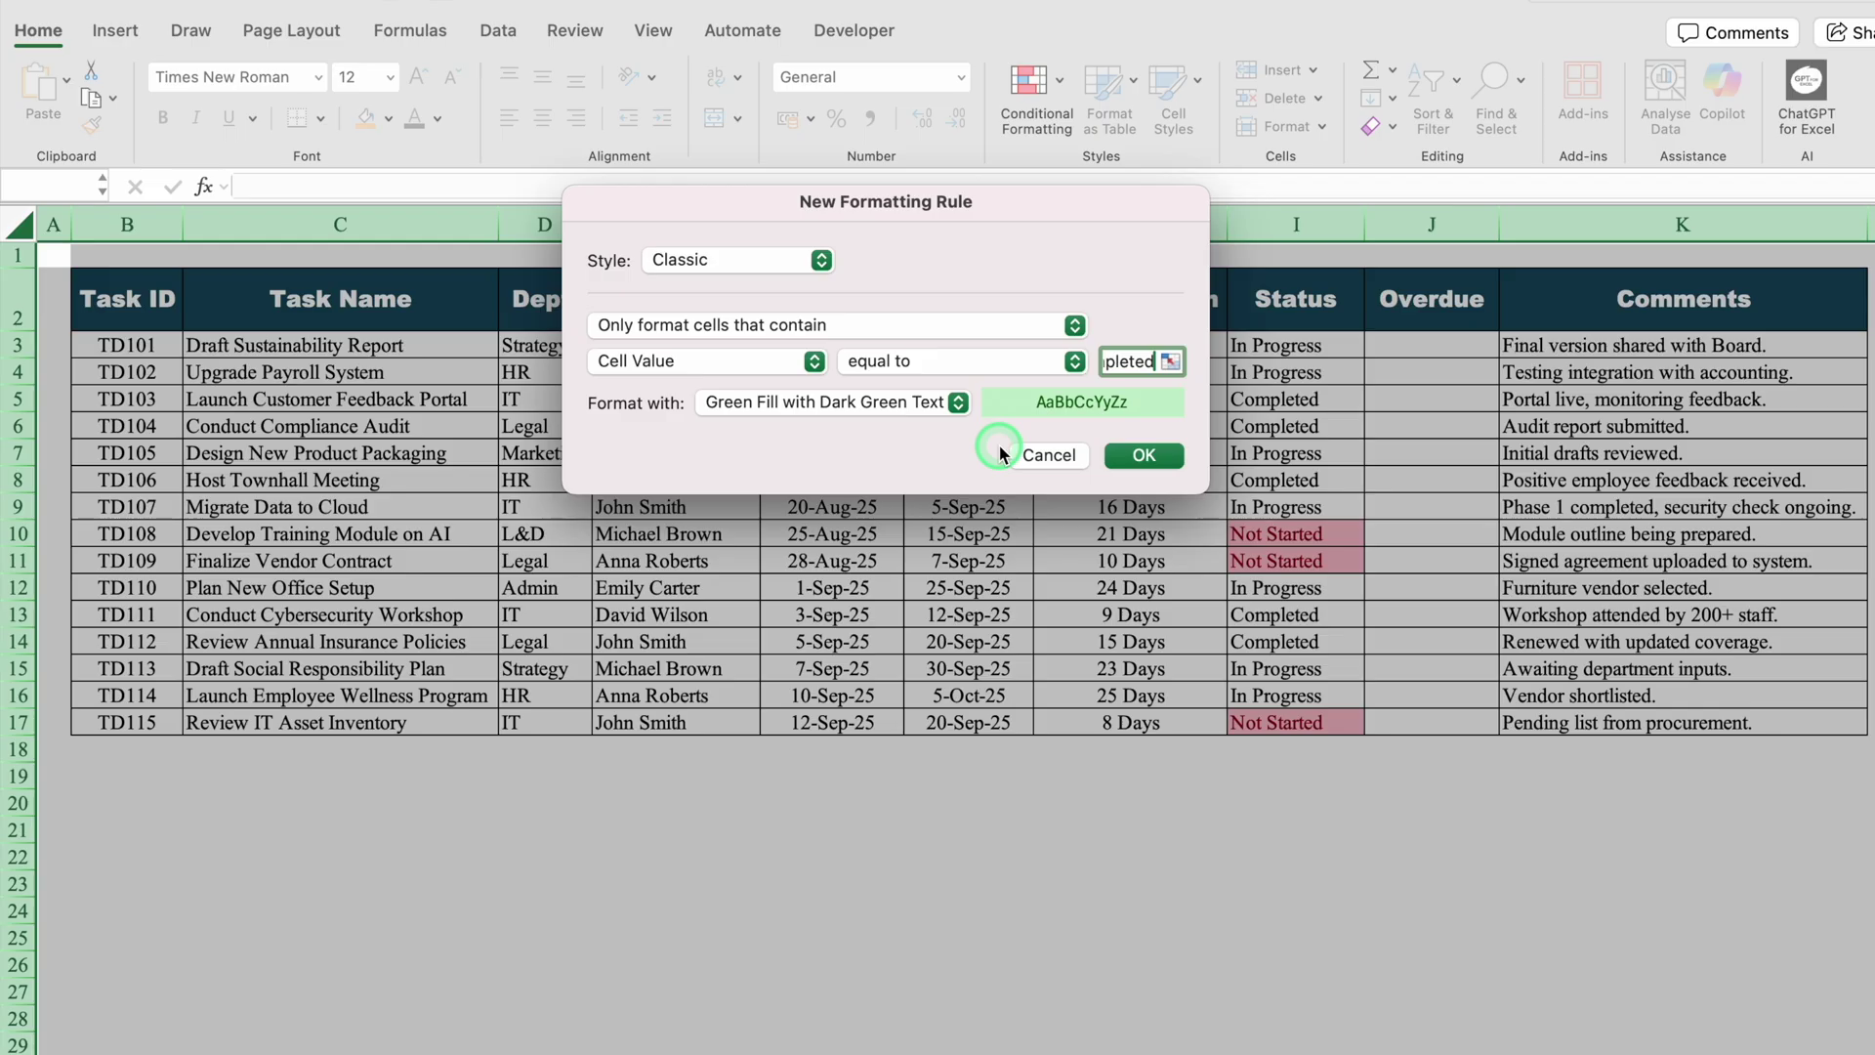
pyautogui.click(1160, 457)
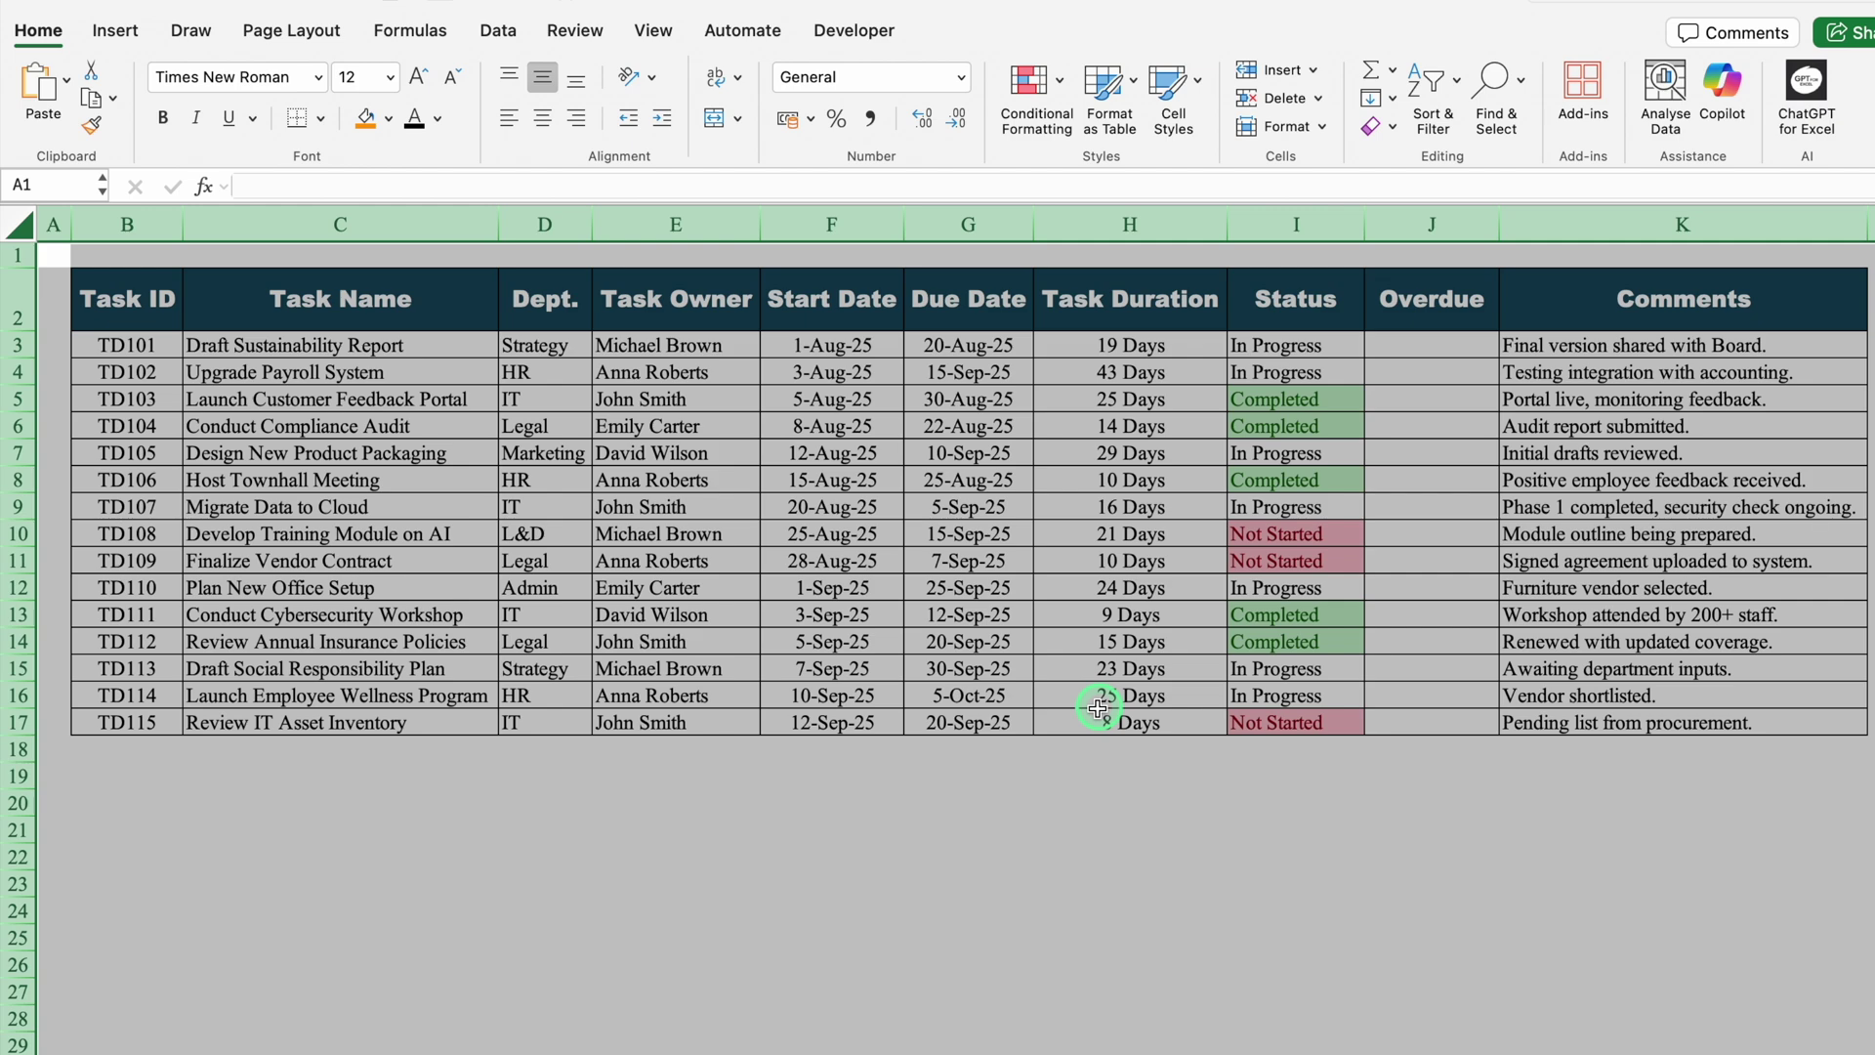
# - Add a conditional formatting rule to the whole sheet giving cells equal to In Progress a yellow fill with dark yellow text
pyautogui.click(1058, 84)
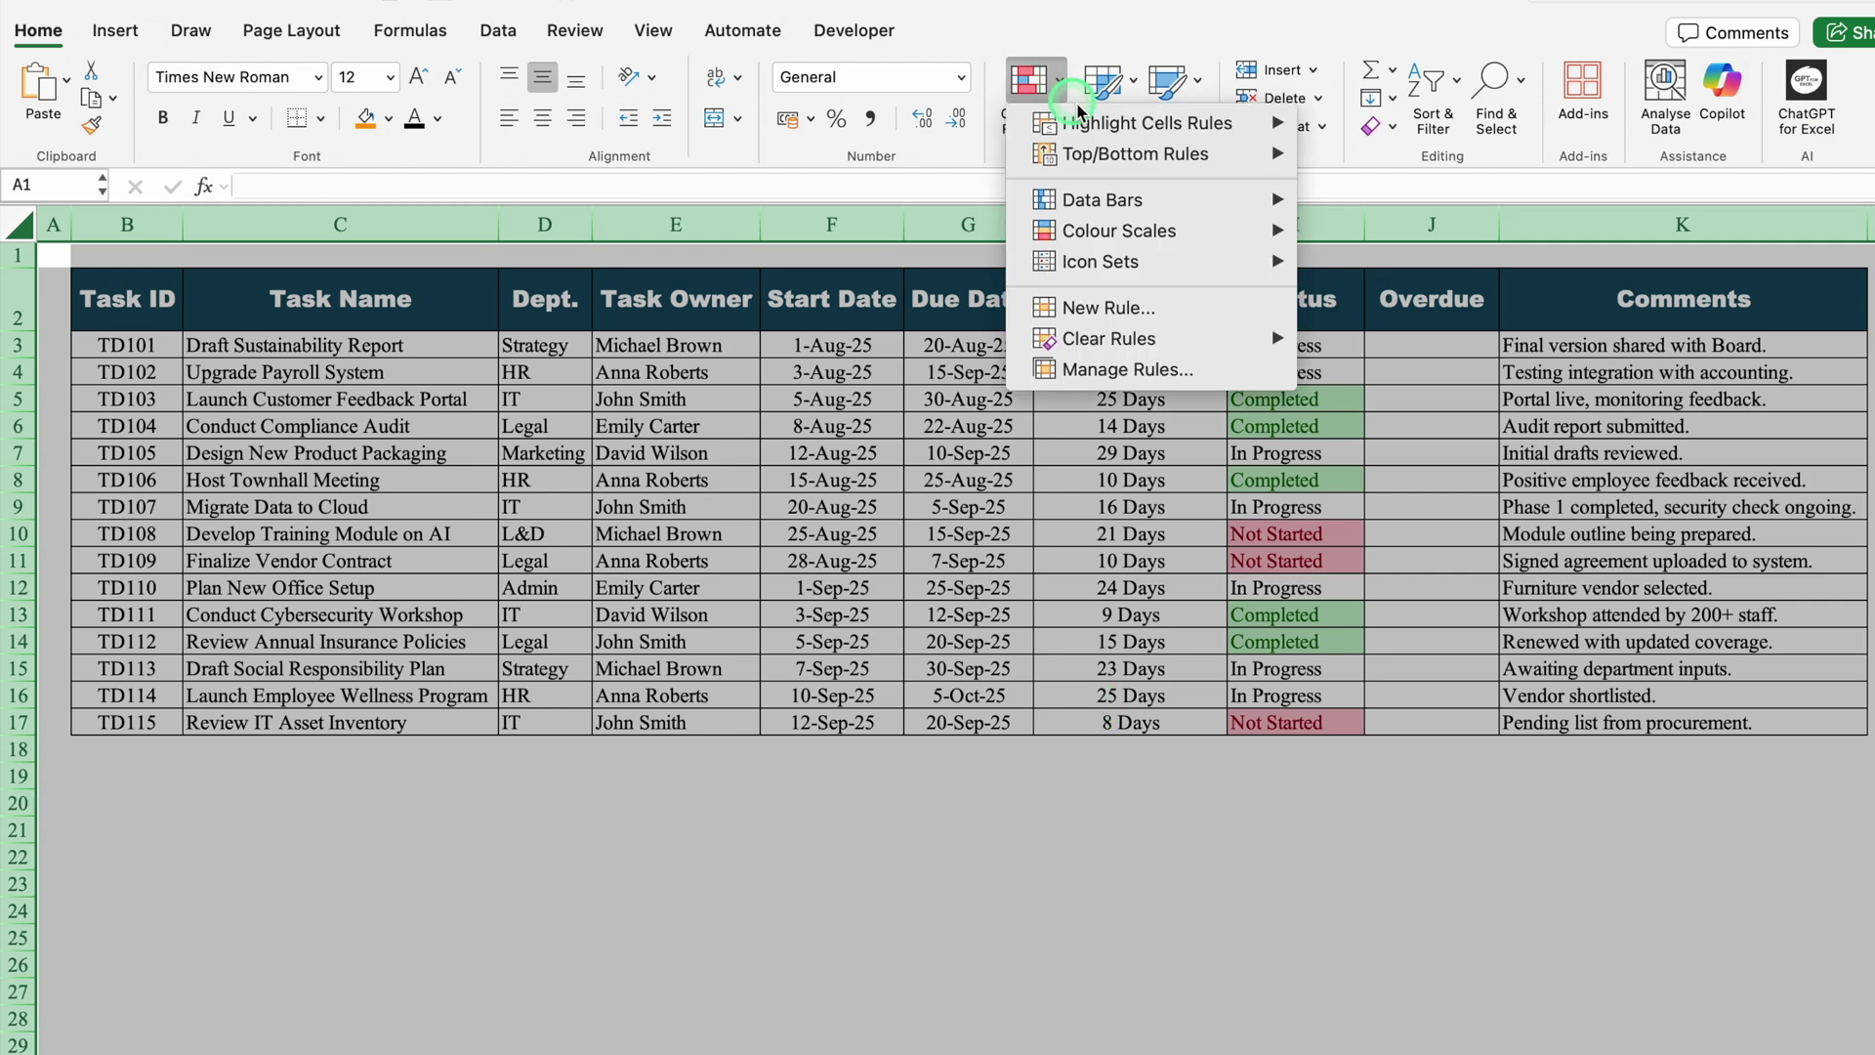
pyautogui.moveTo(1131, 118)
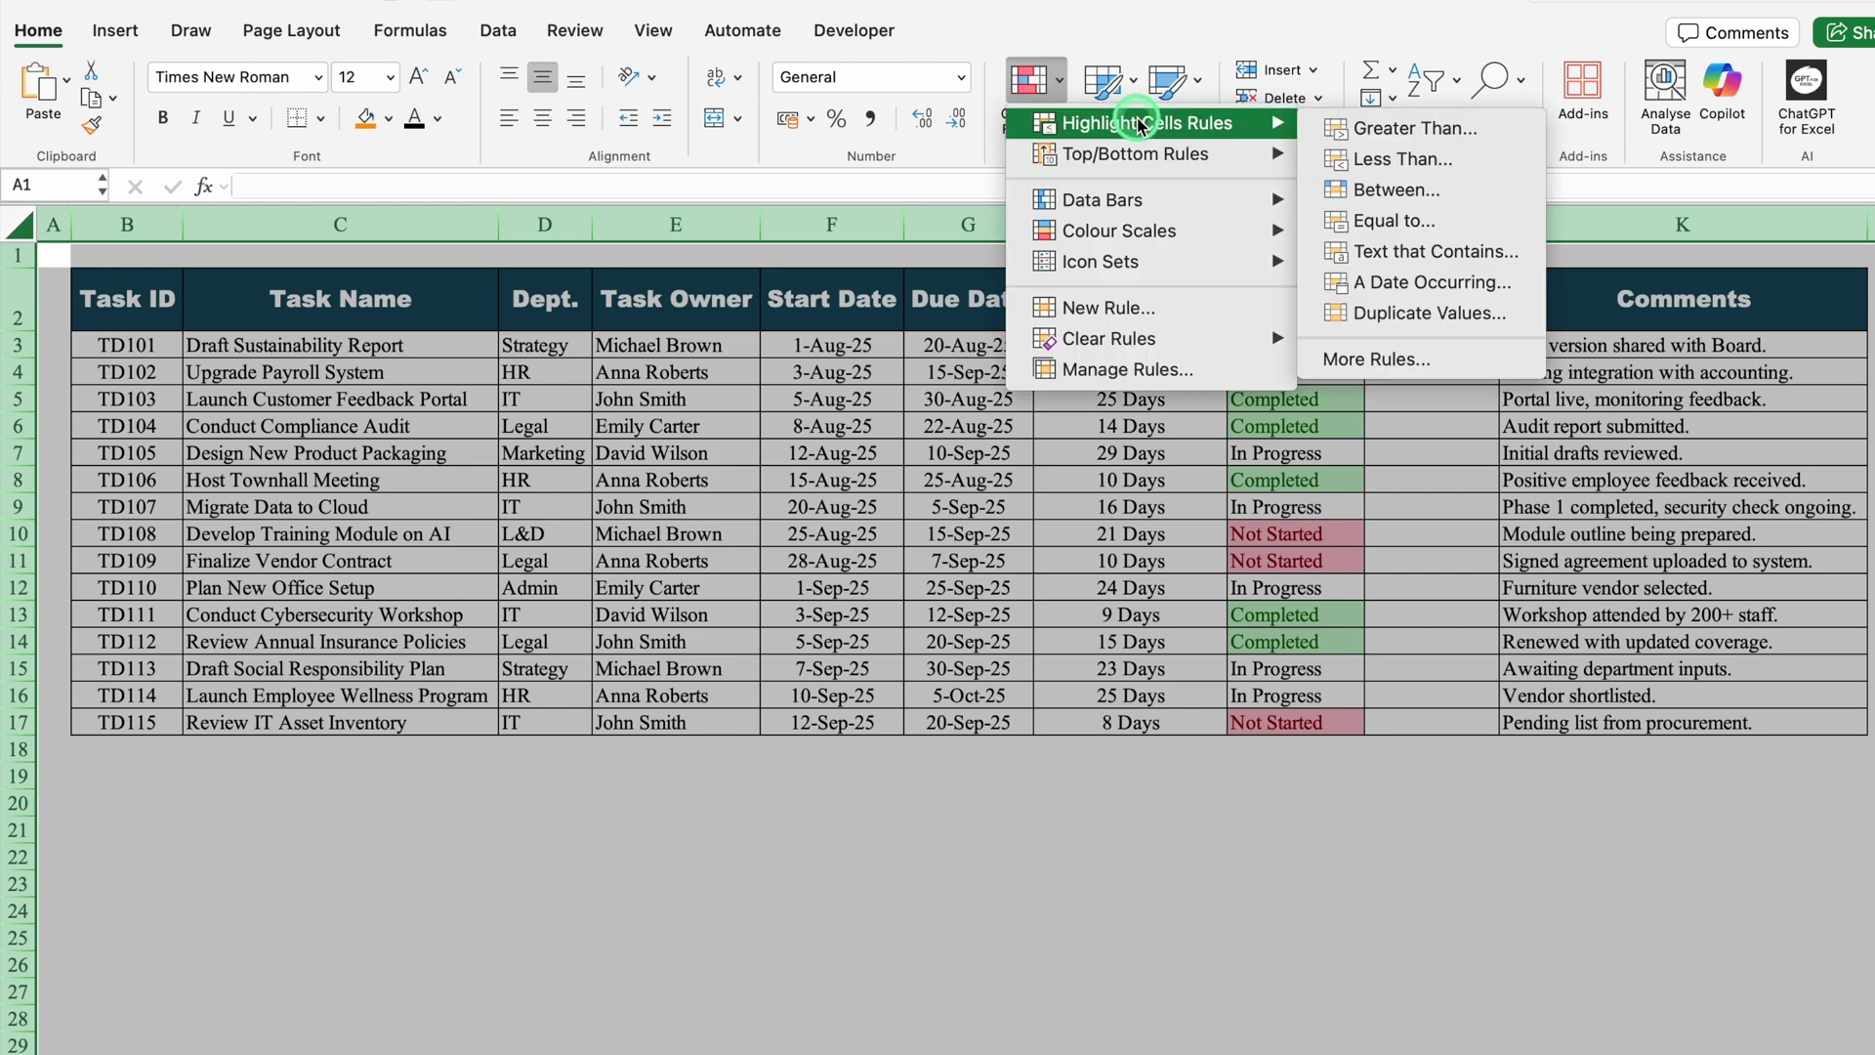
pyautogui.click(1428, 225)
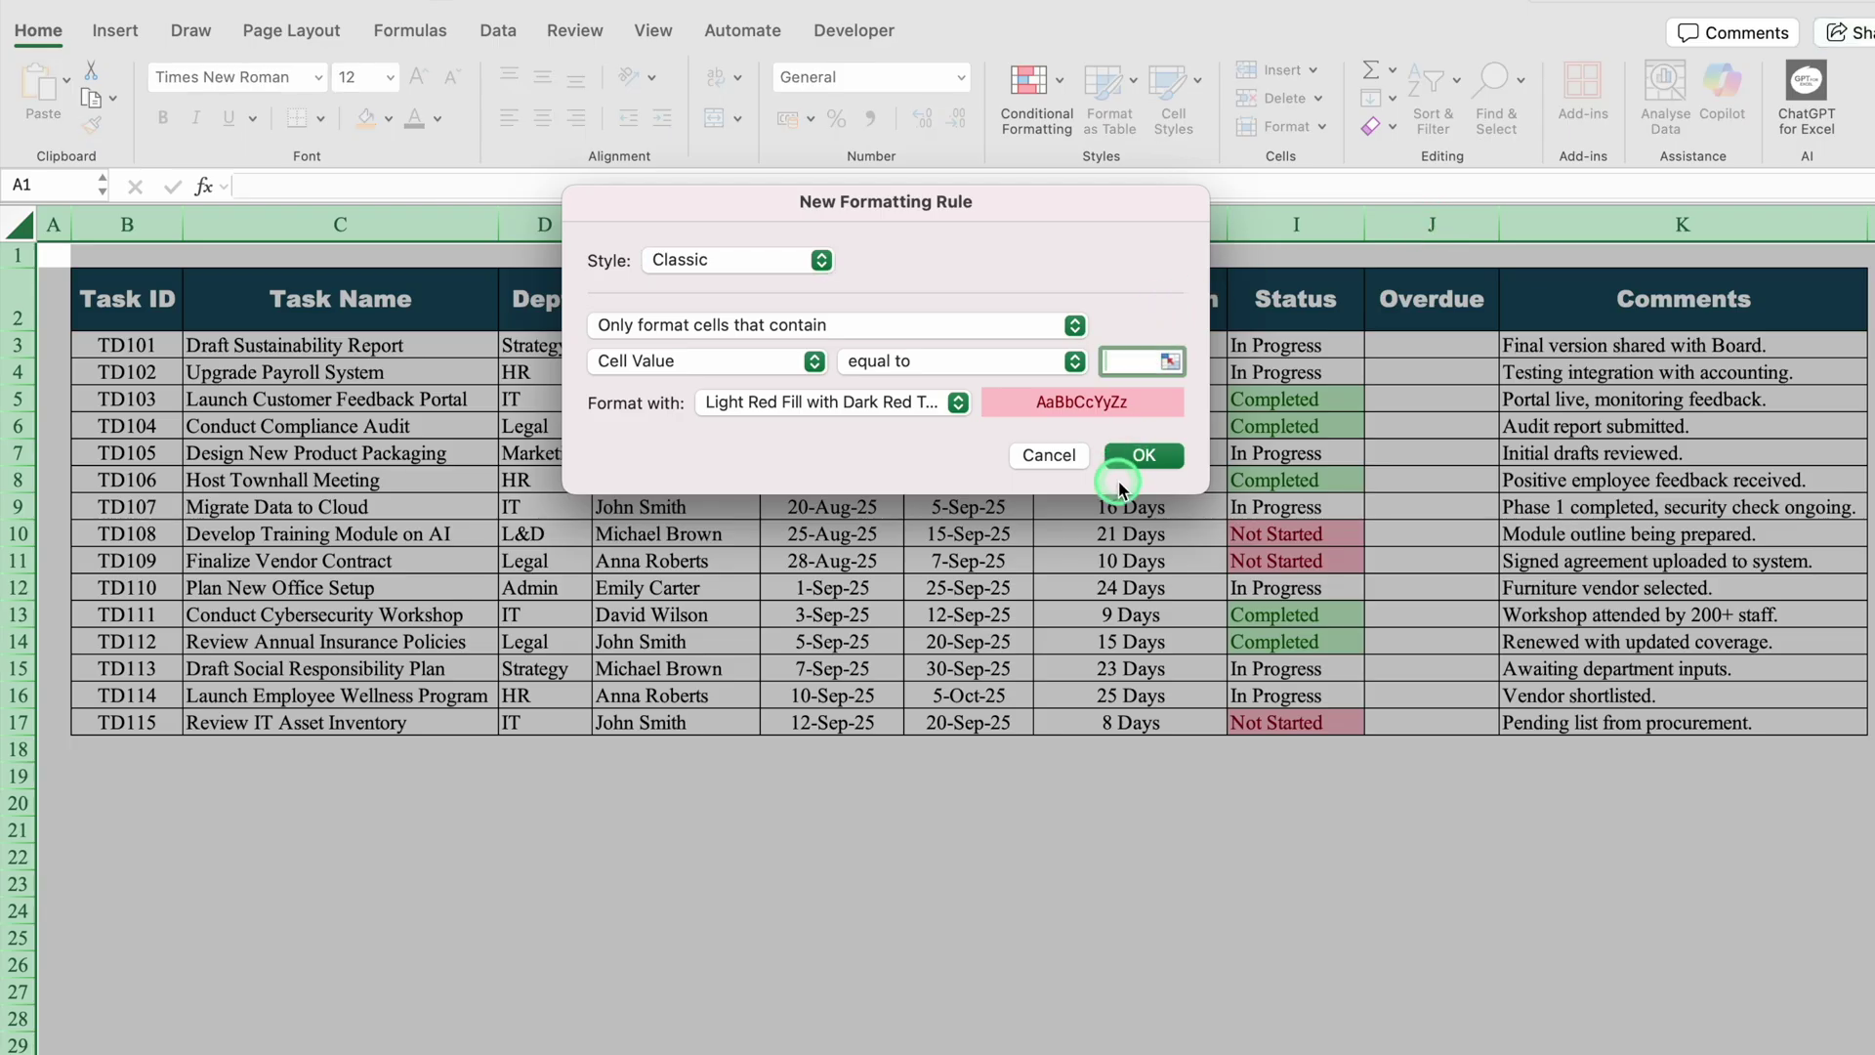
pyautogui.write('In Progress')
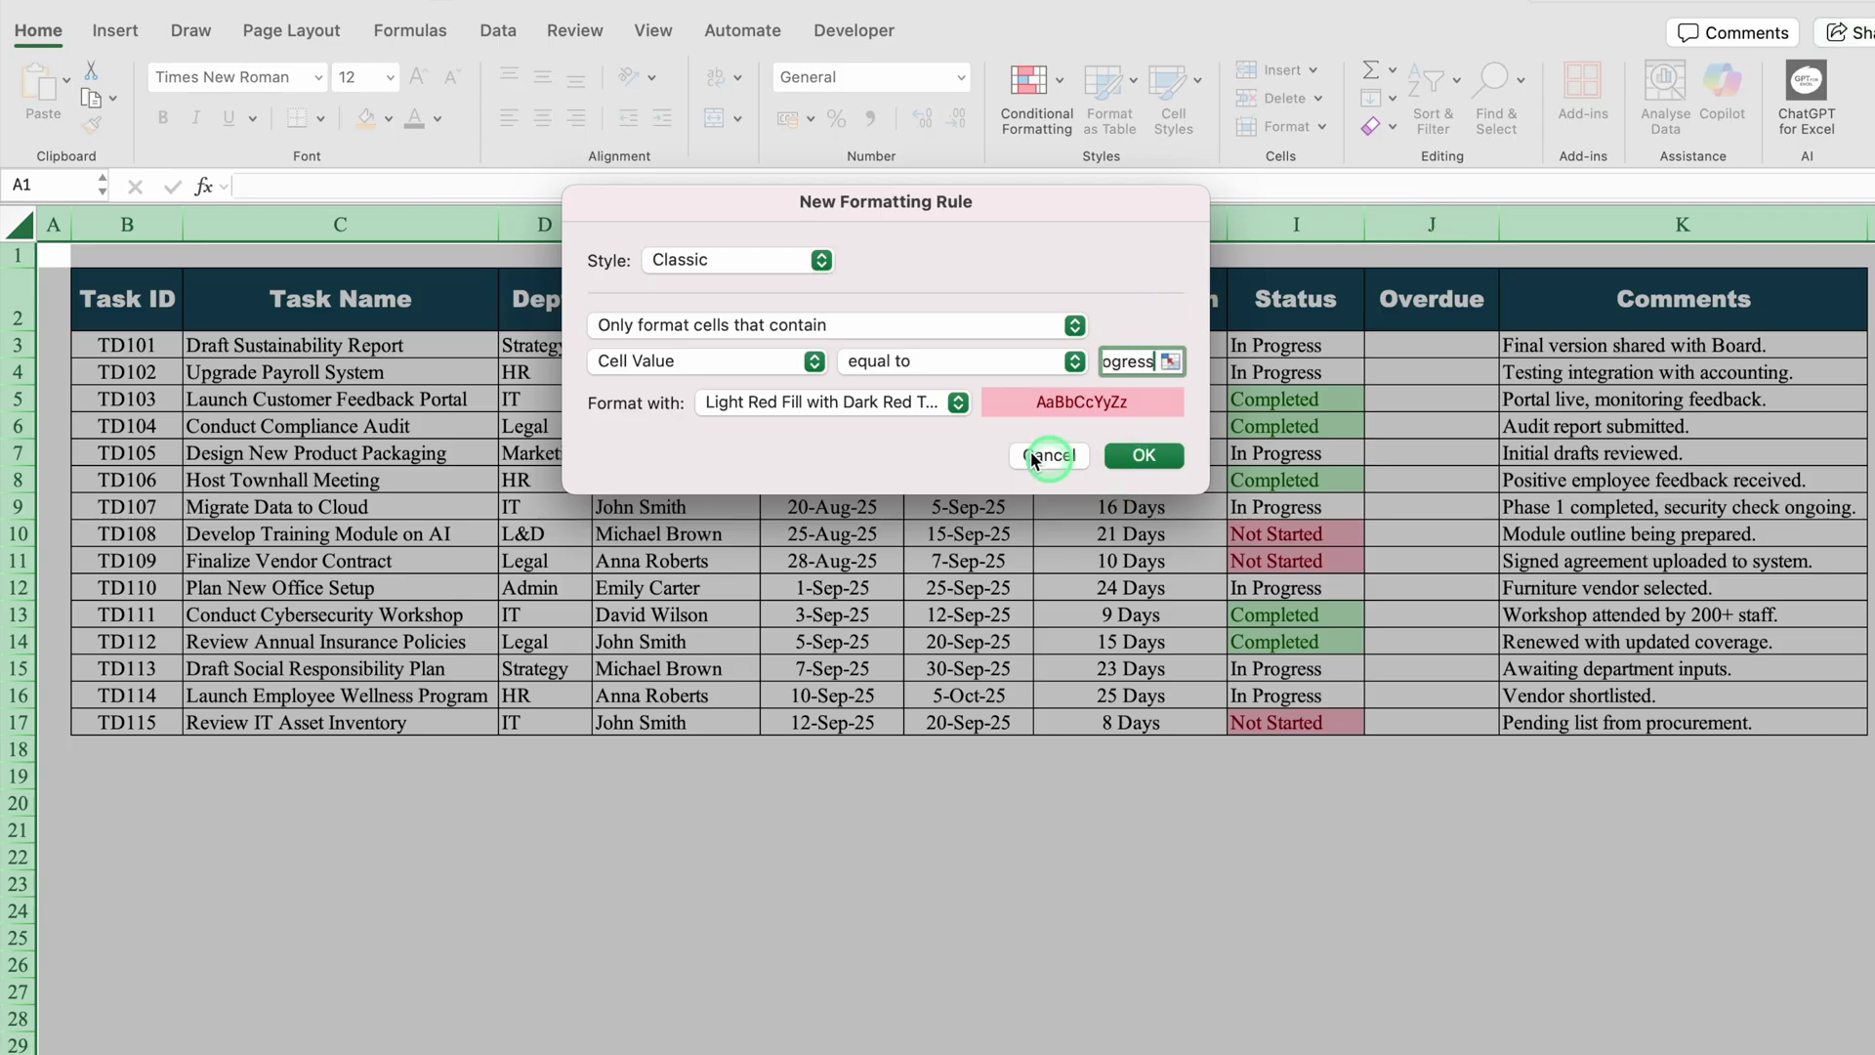
pyautogui.click(960, 412)
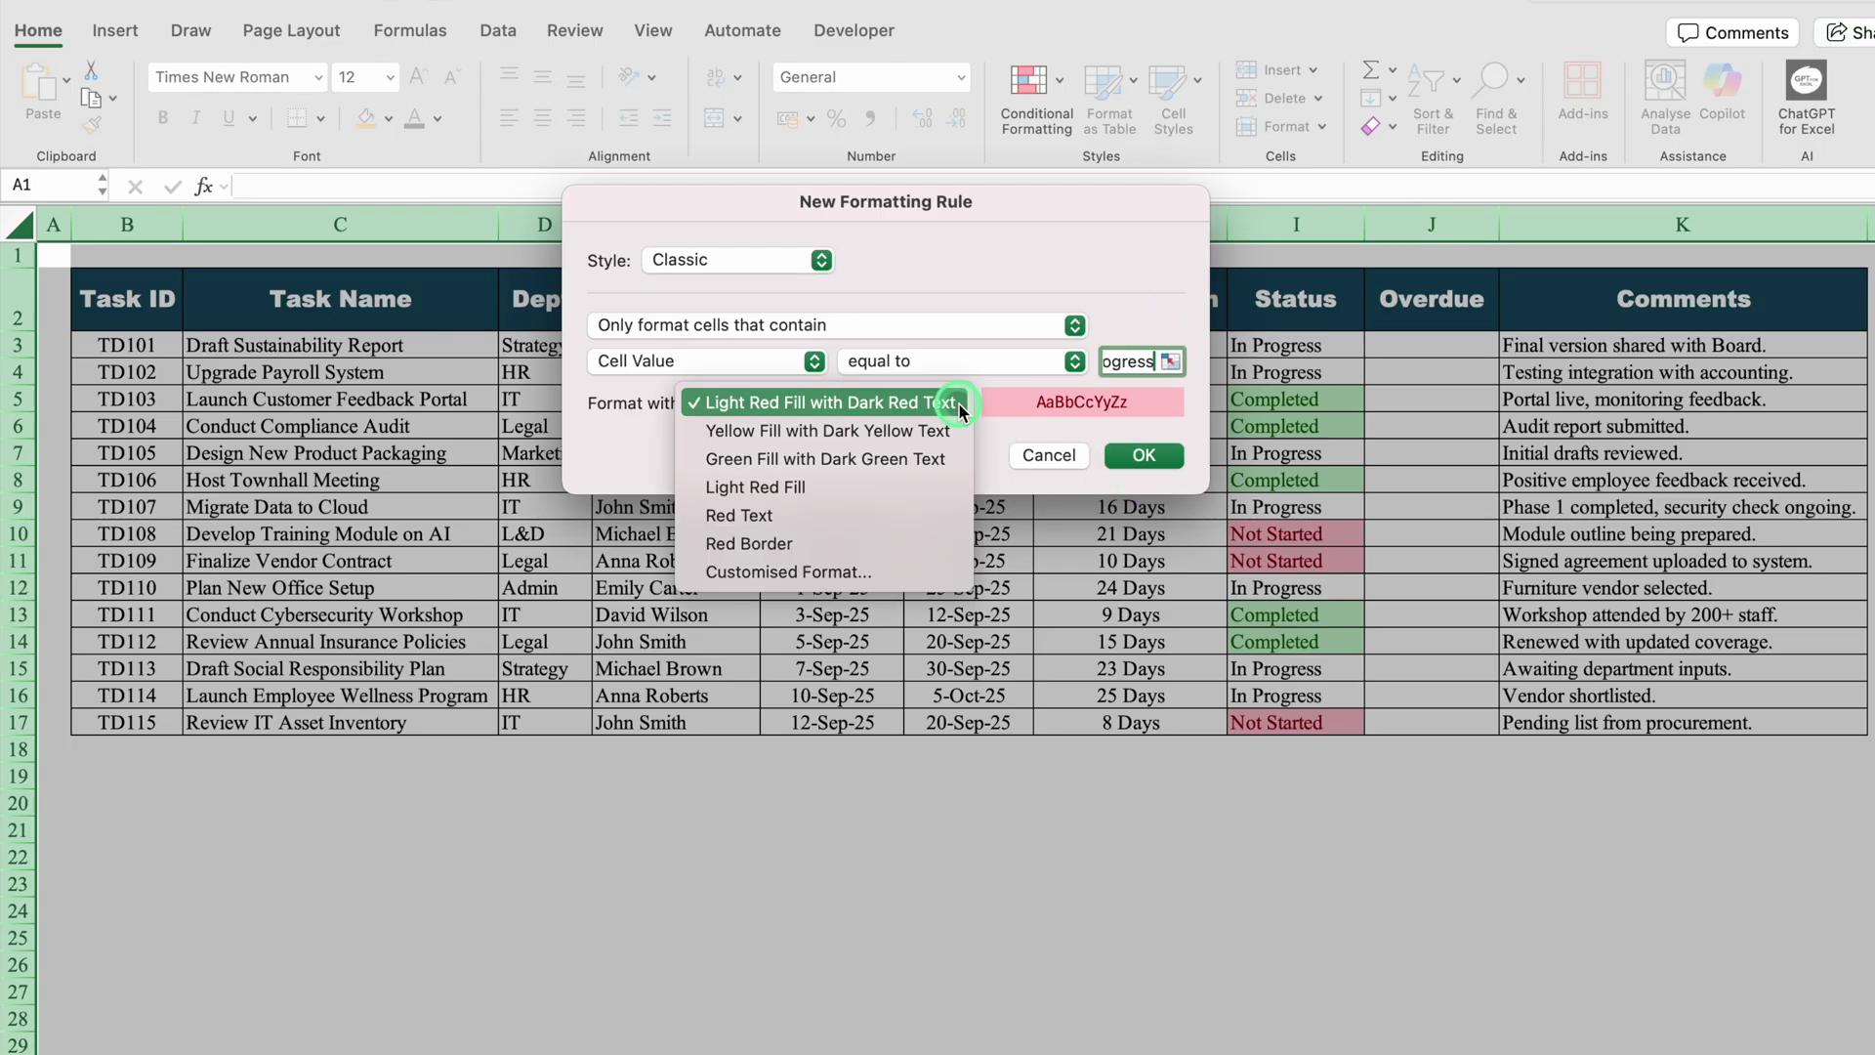
pyautogui.click(882, 435)
pyautogui.click(1140, 452)
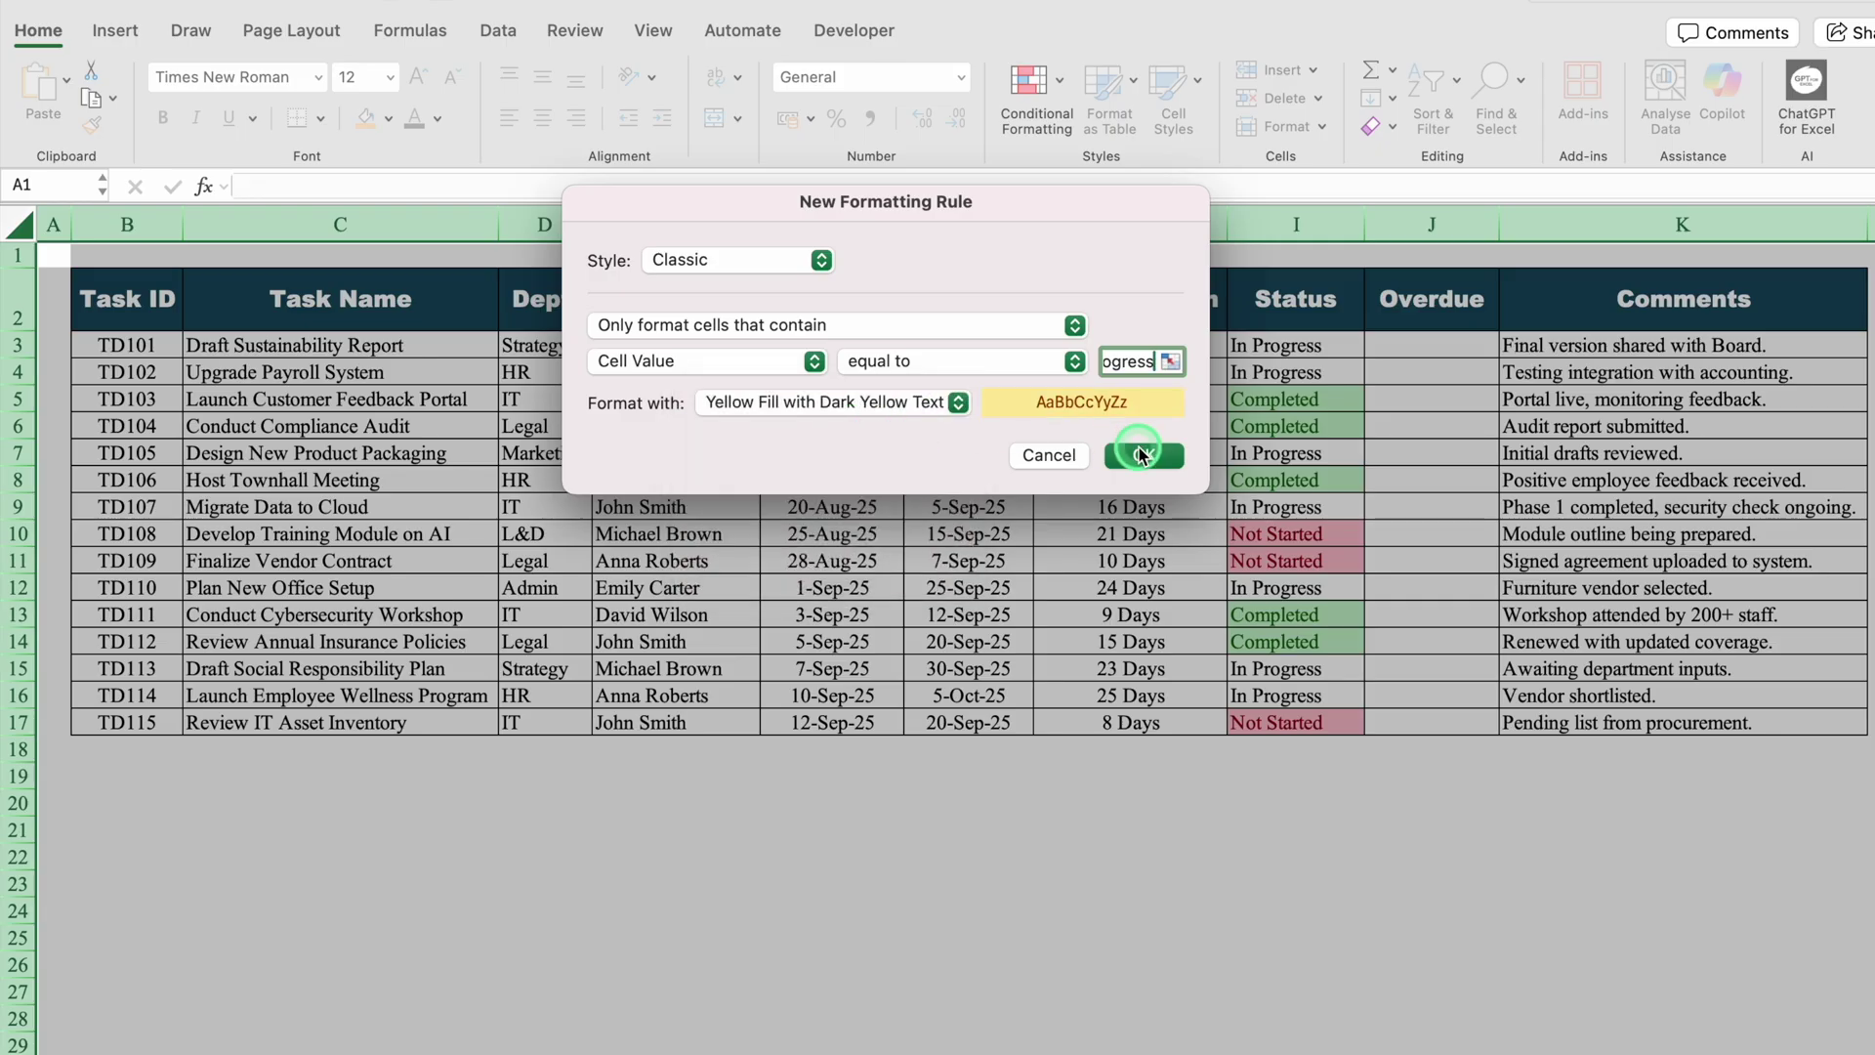
pyautogui.click(1131, 856)
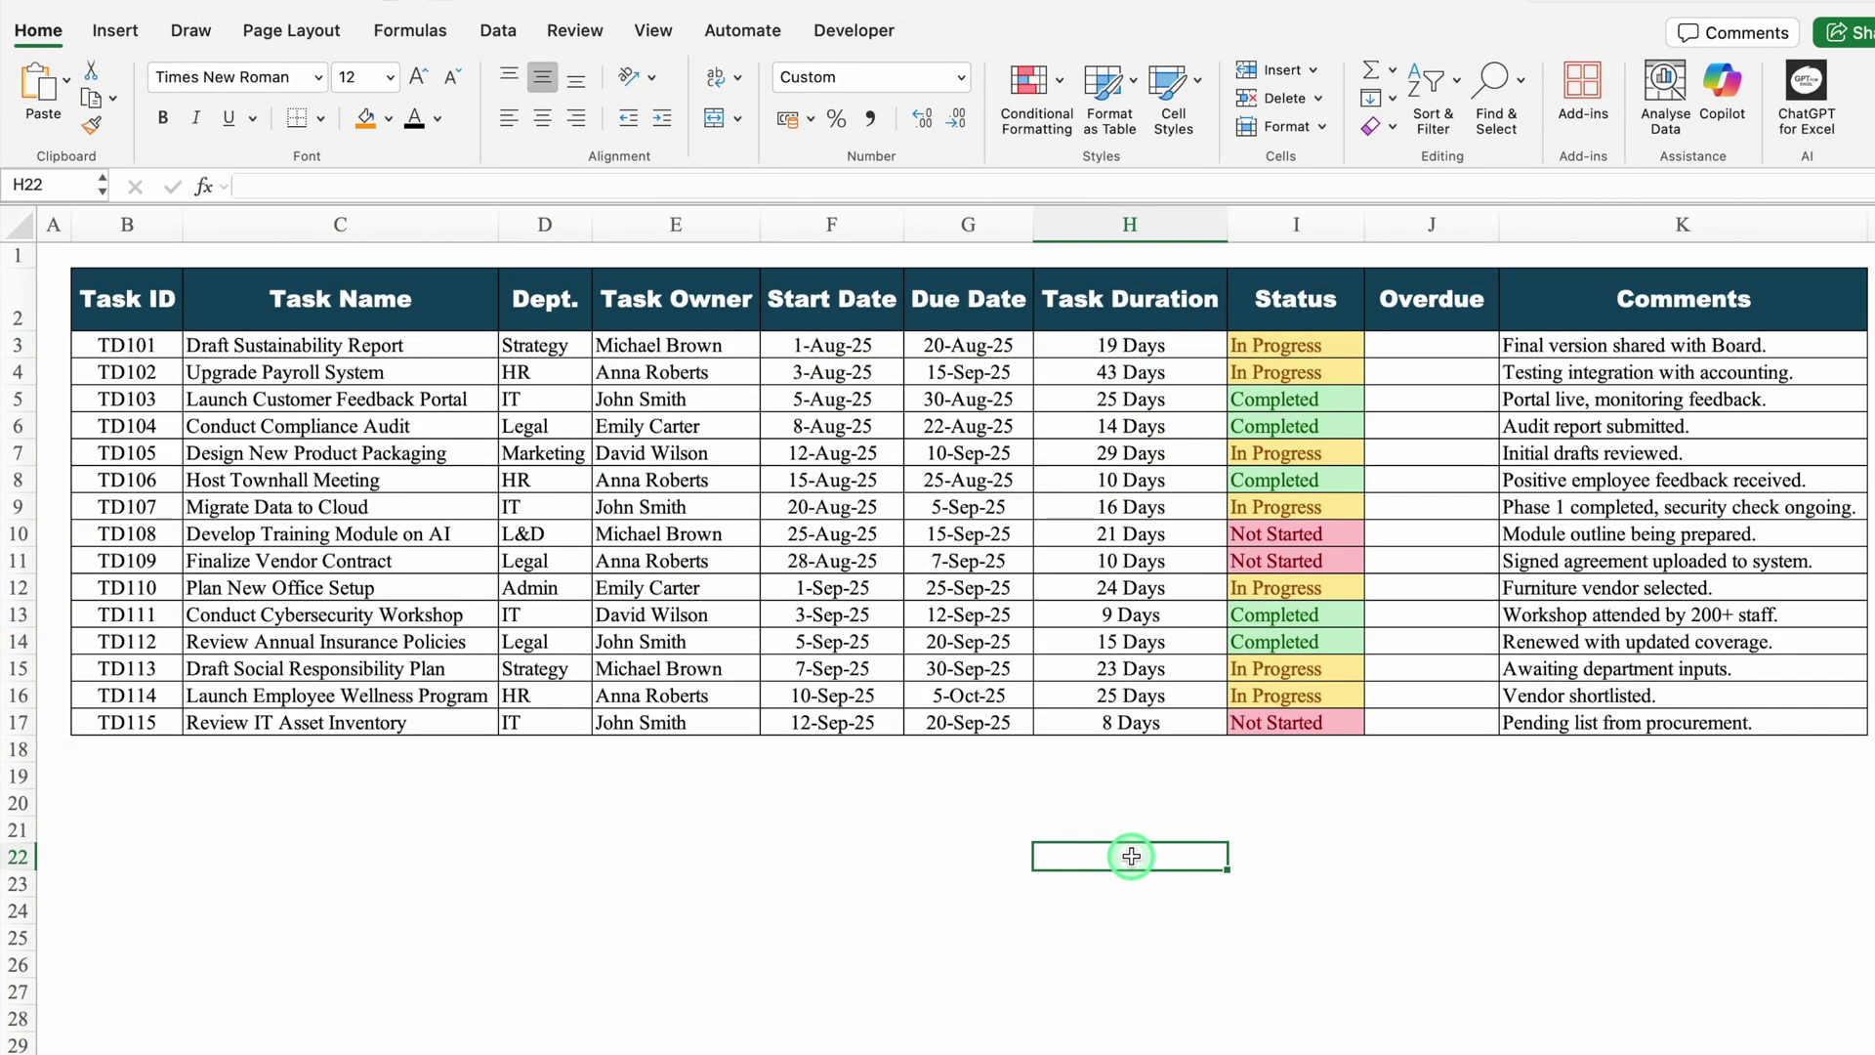
# - Enter =TODAY() in the first Overdue cell, J3, and centre it horizontally
pyautogui.click(1433, 344)
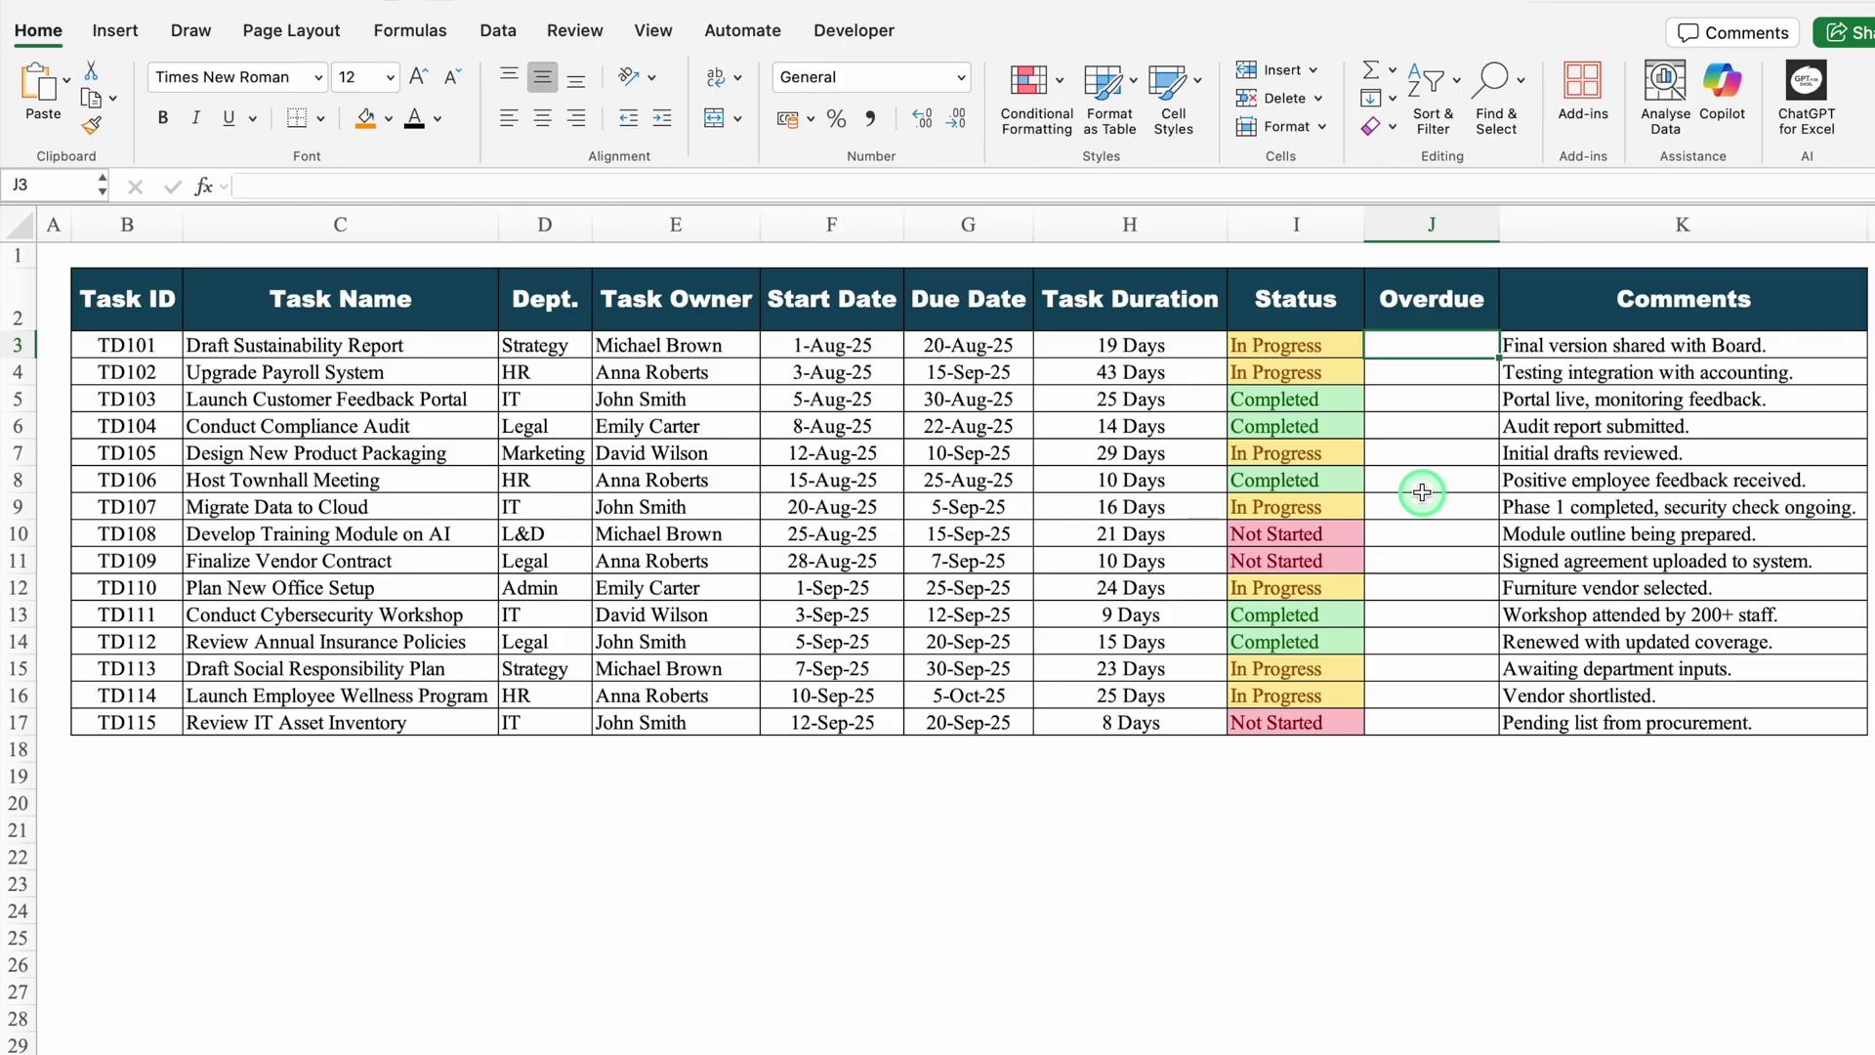
pyautogui.write('=TODAY(')
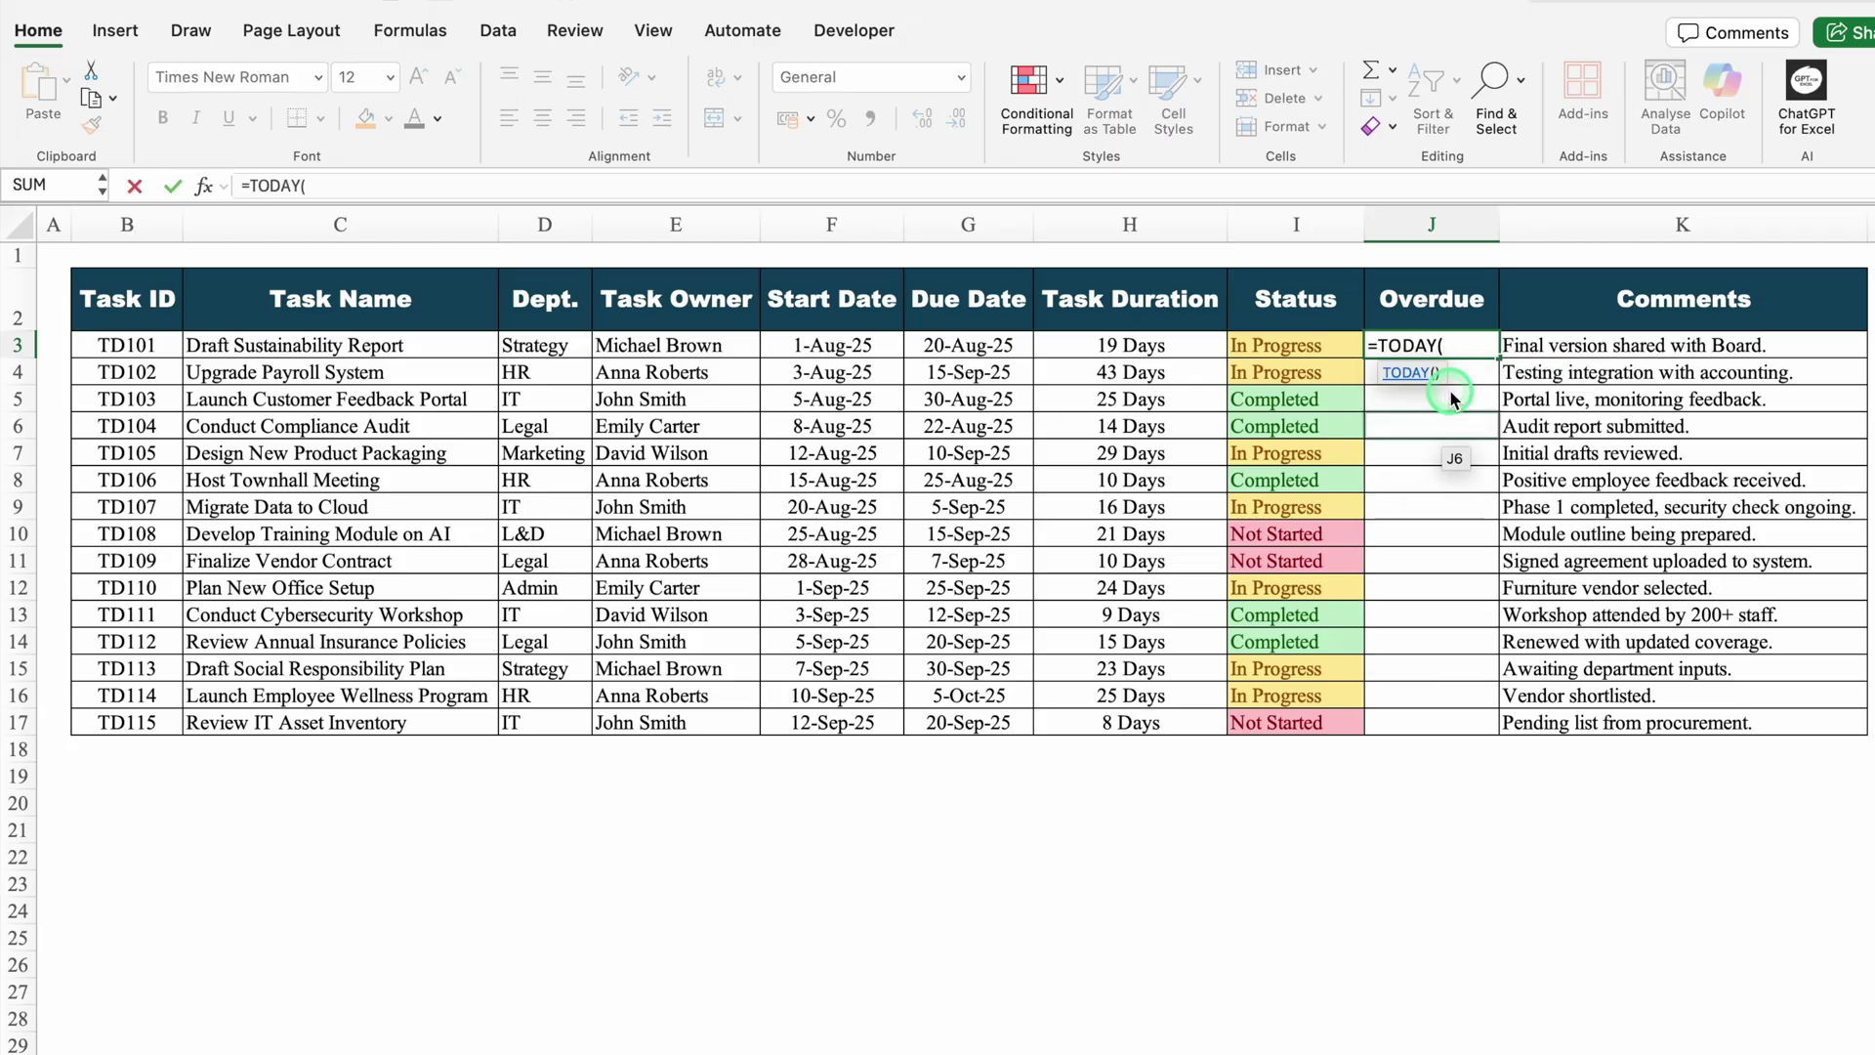
pyautogui.write(')')
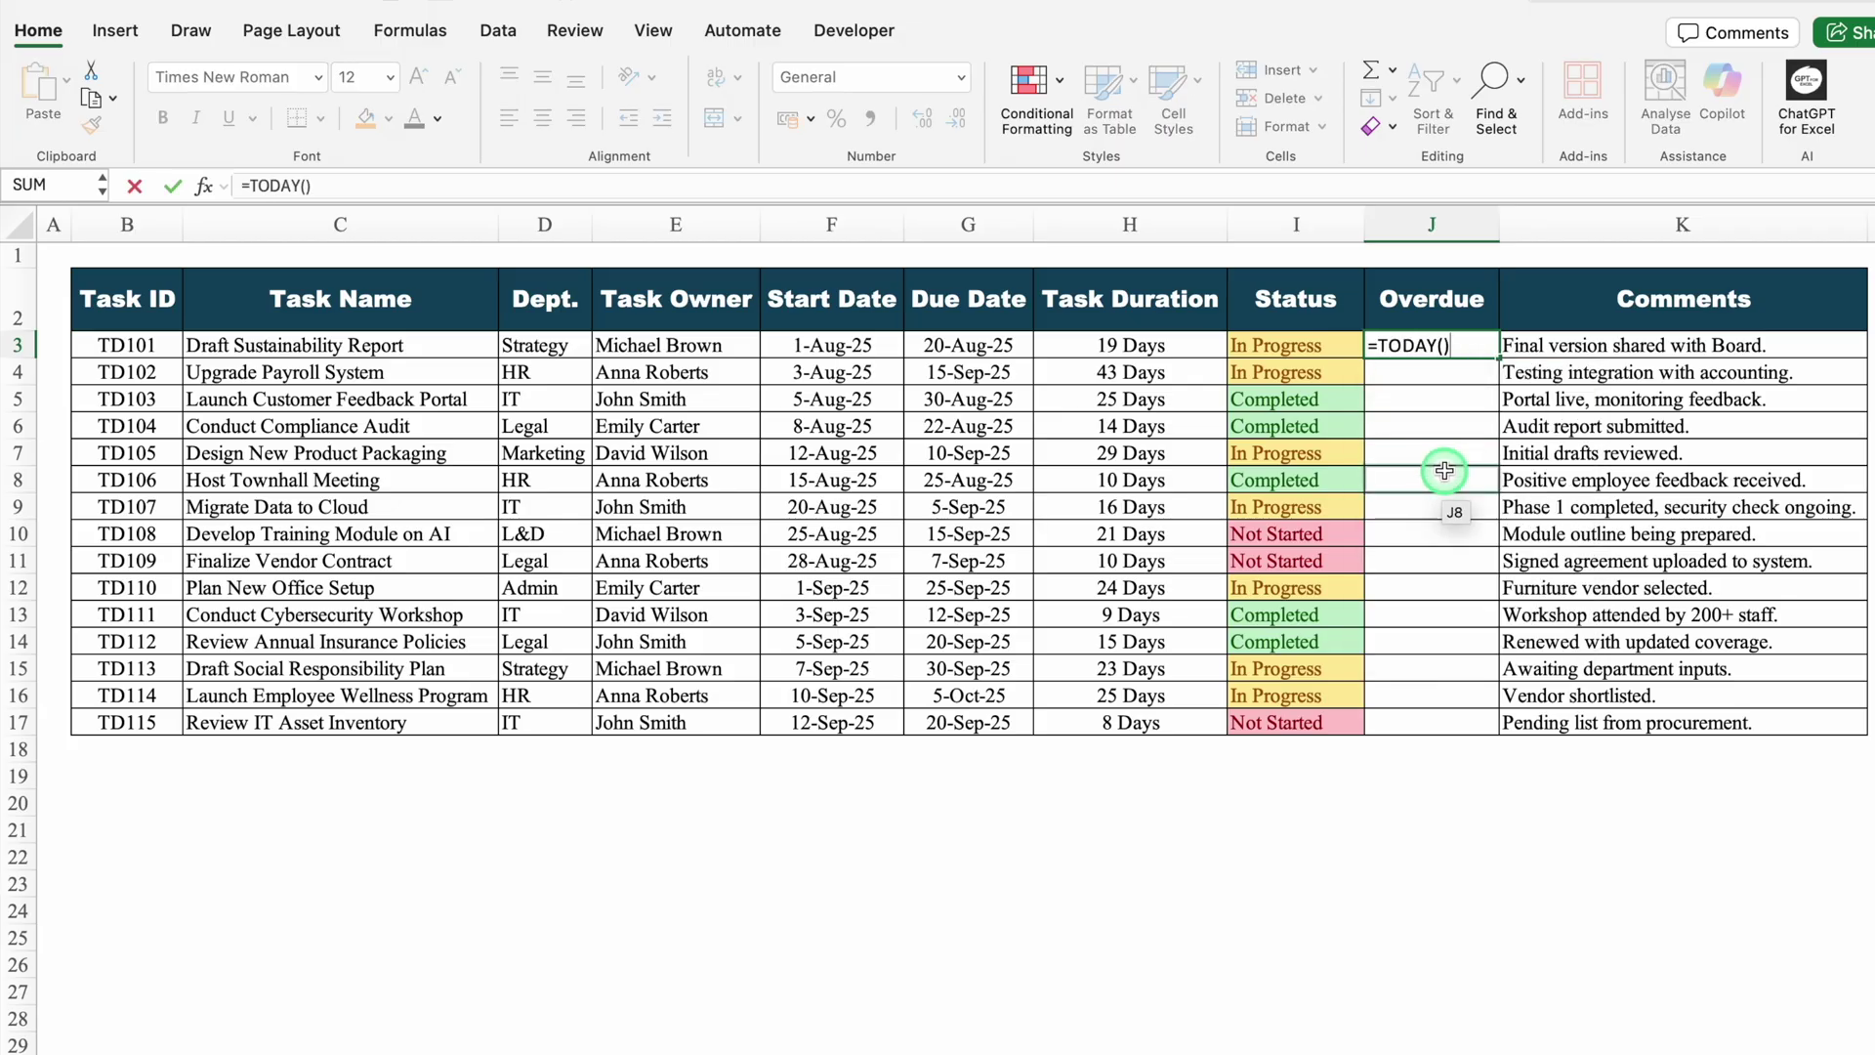
pyautogui.press('Return')
pyautogui.press('Up')
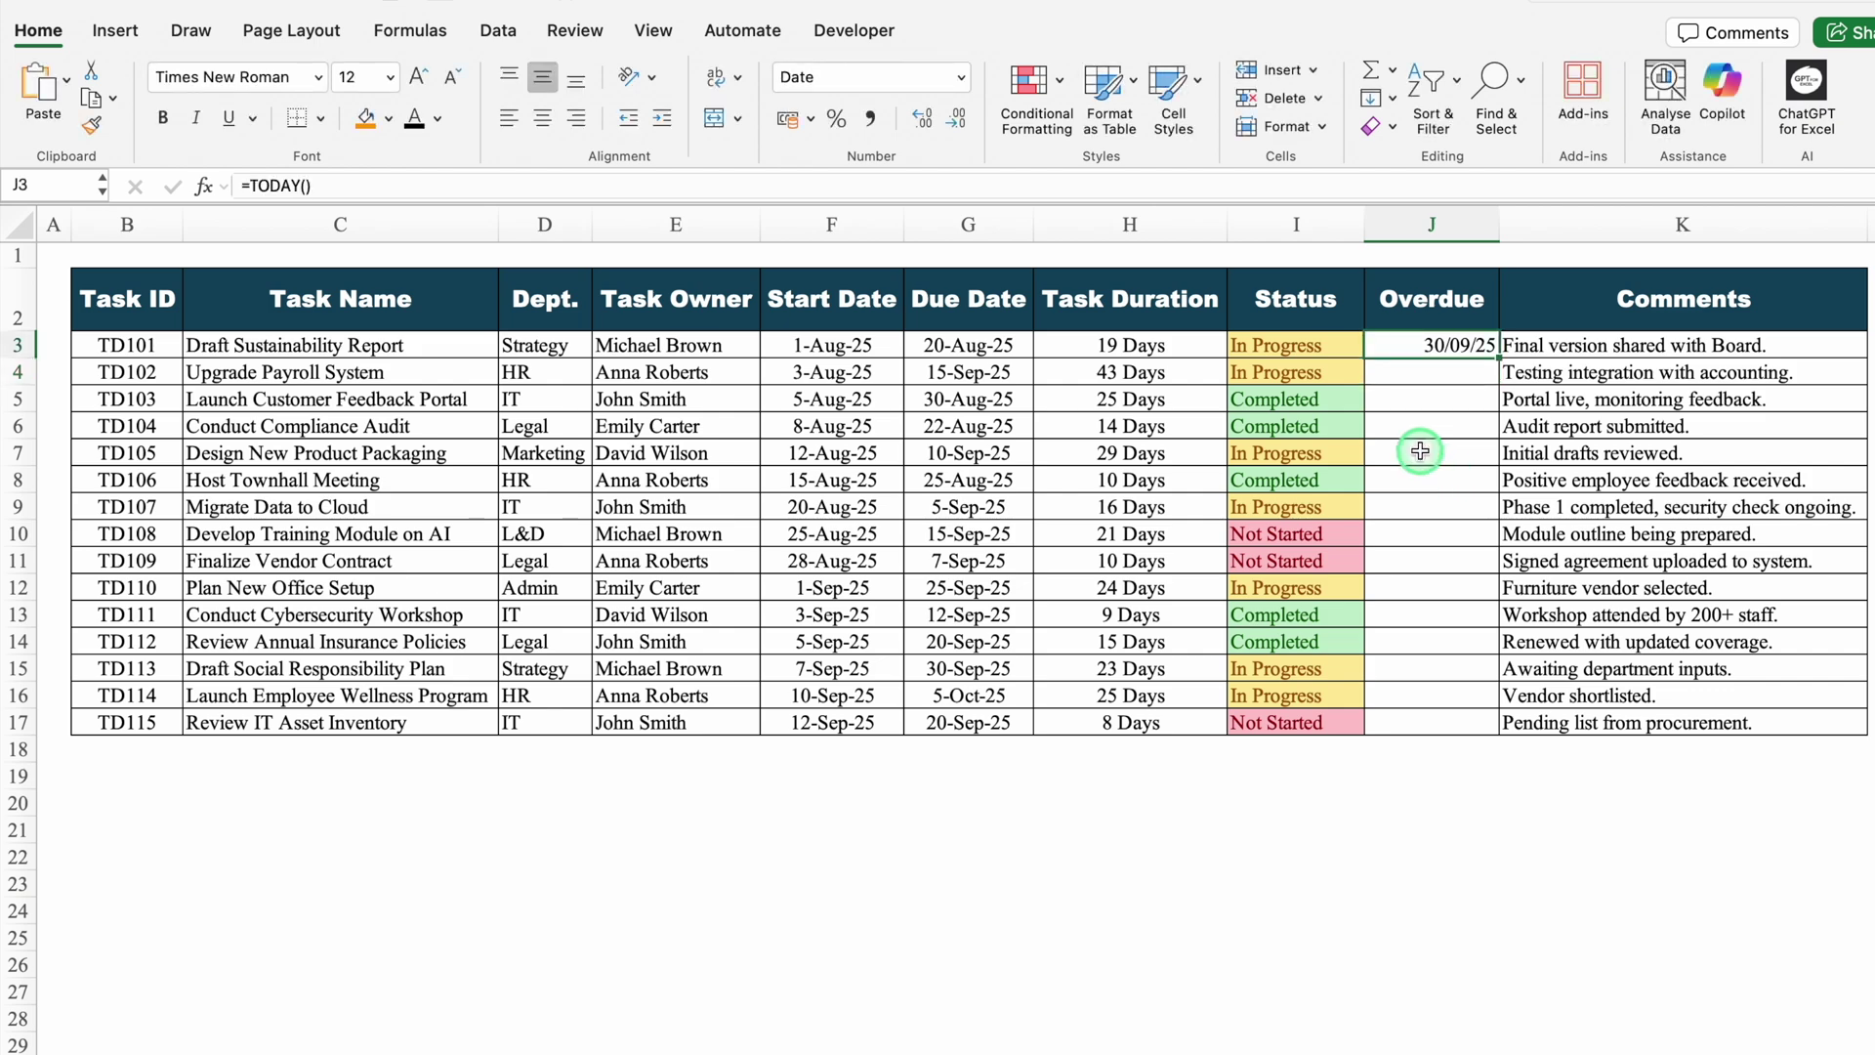
pyautogui.click(542, 118)
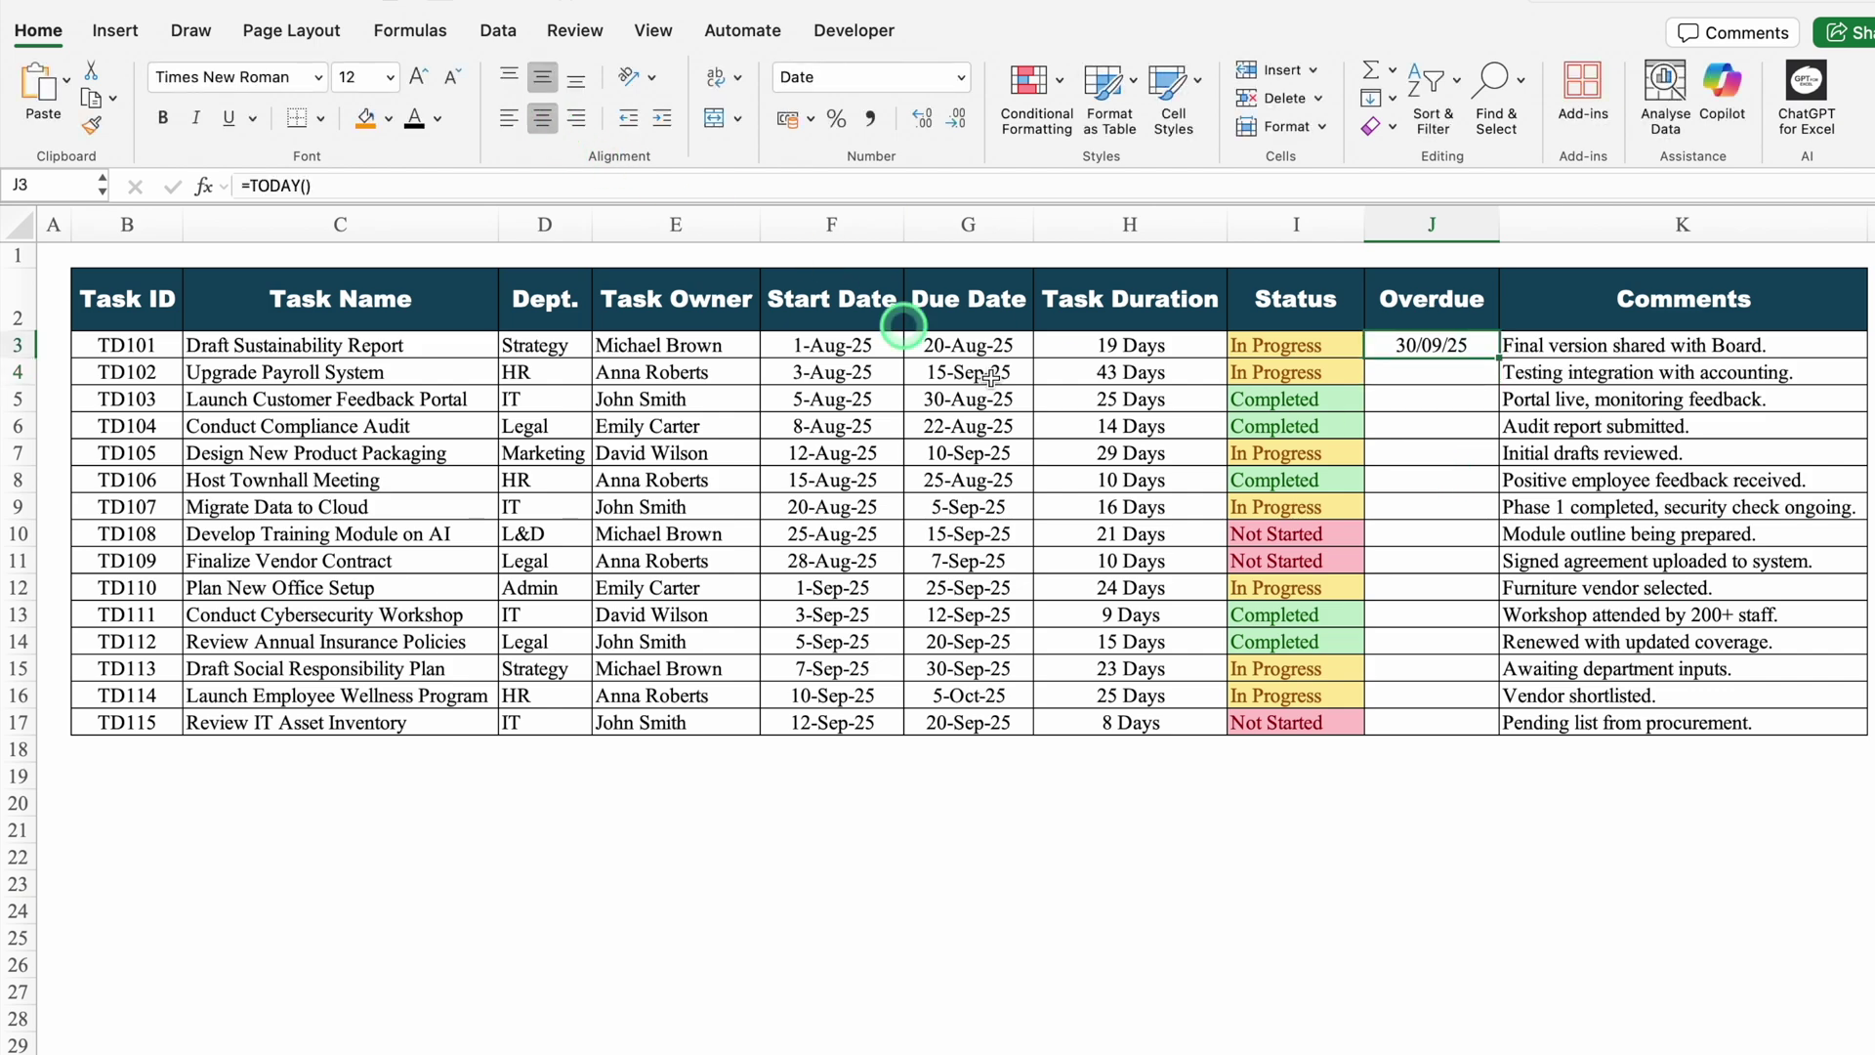
# - Extend the formula in J3 to =IF(G3<TODAY(),"Over Due","") so it compares the due date with today
pyautogui.doubleClick(1392, 346)
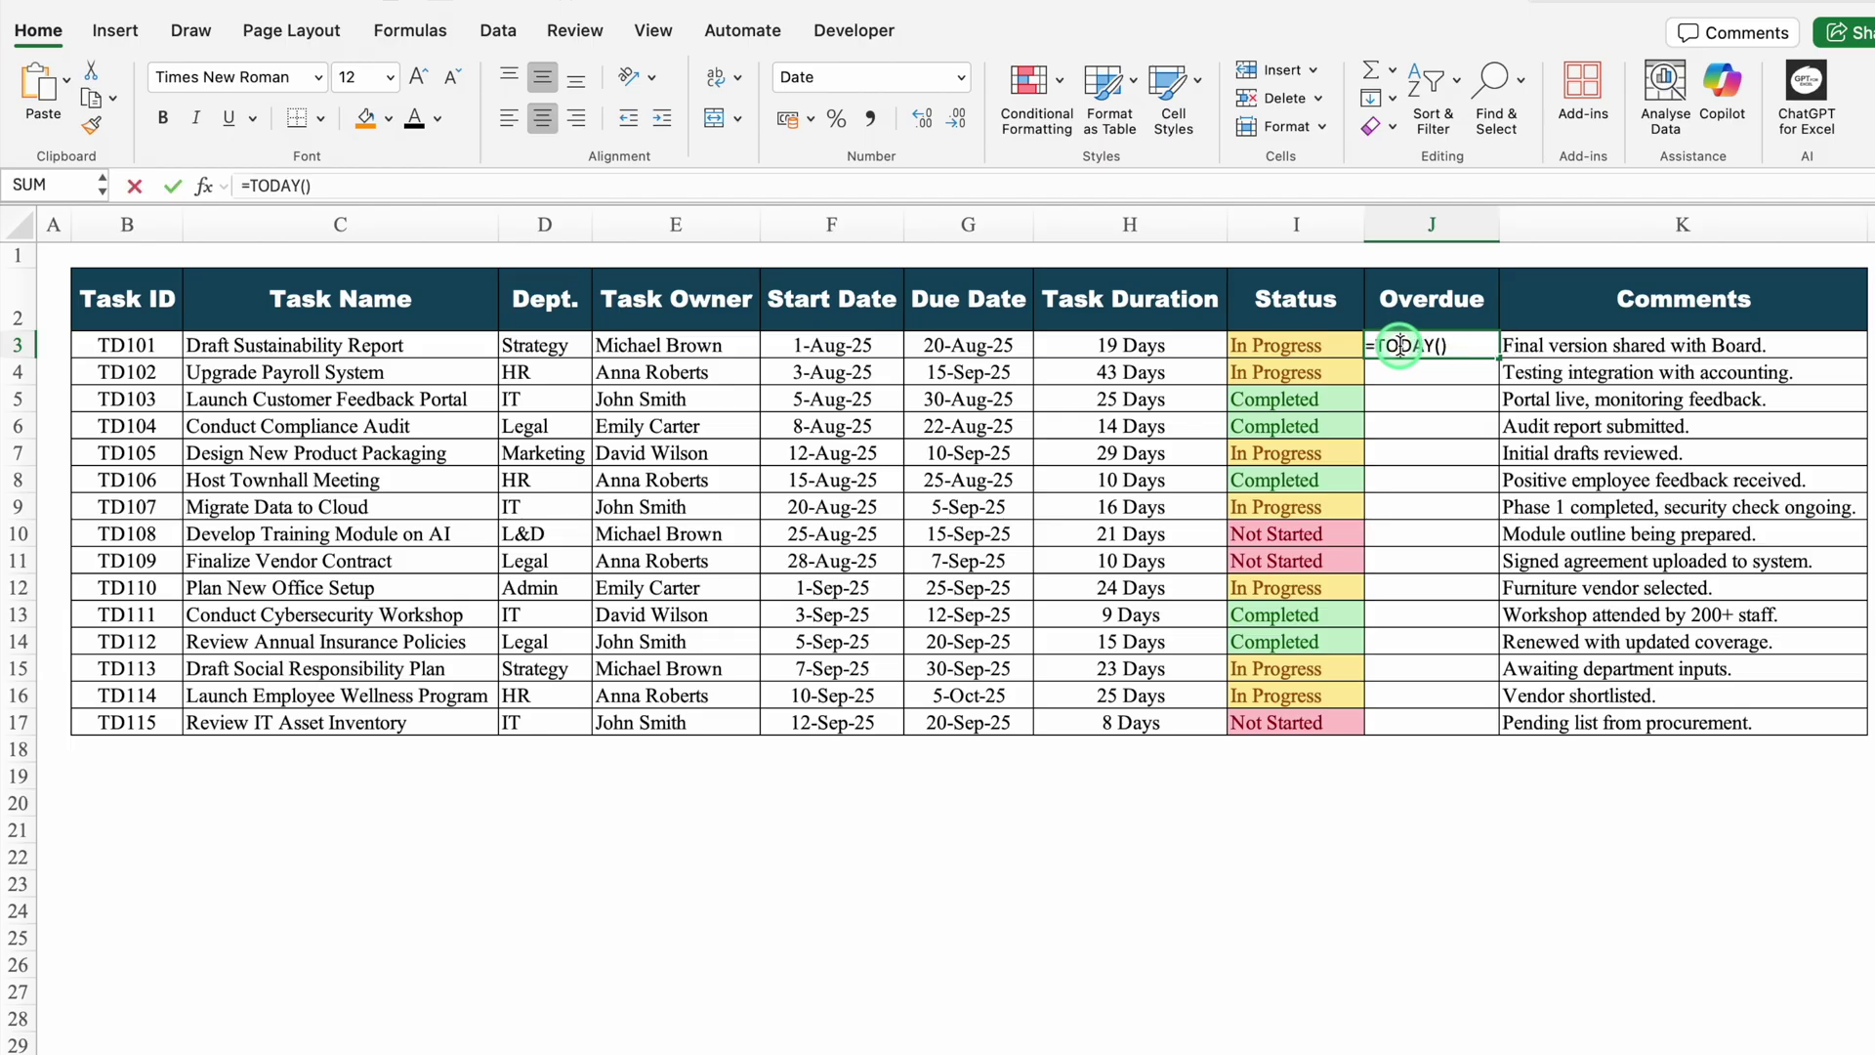
pyautogui.click(1386, 405)
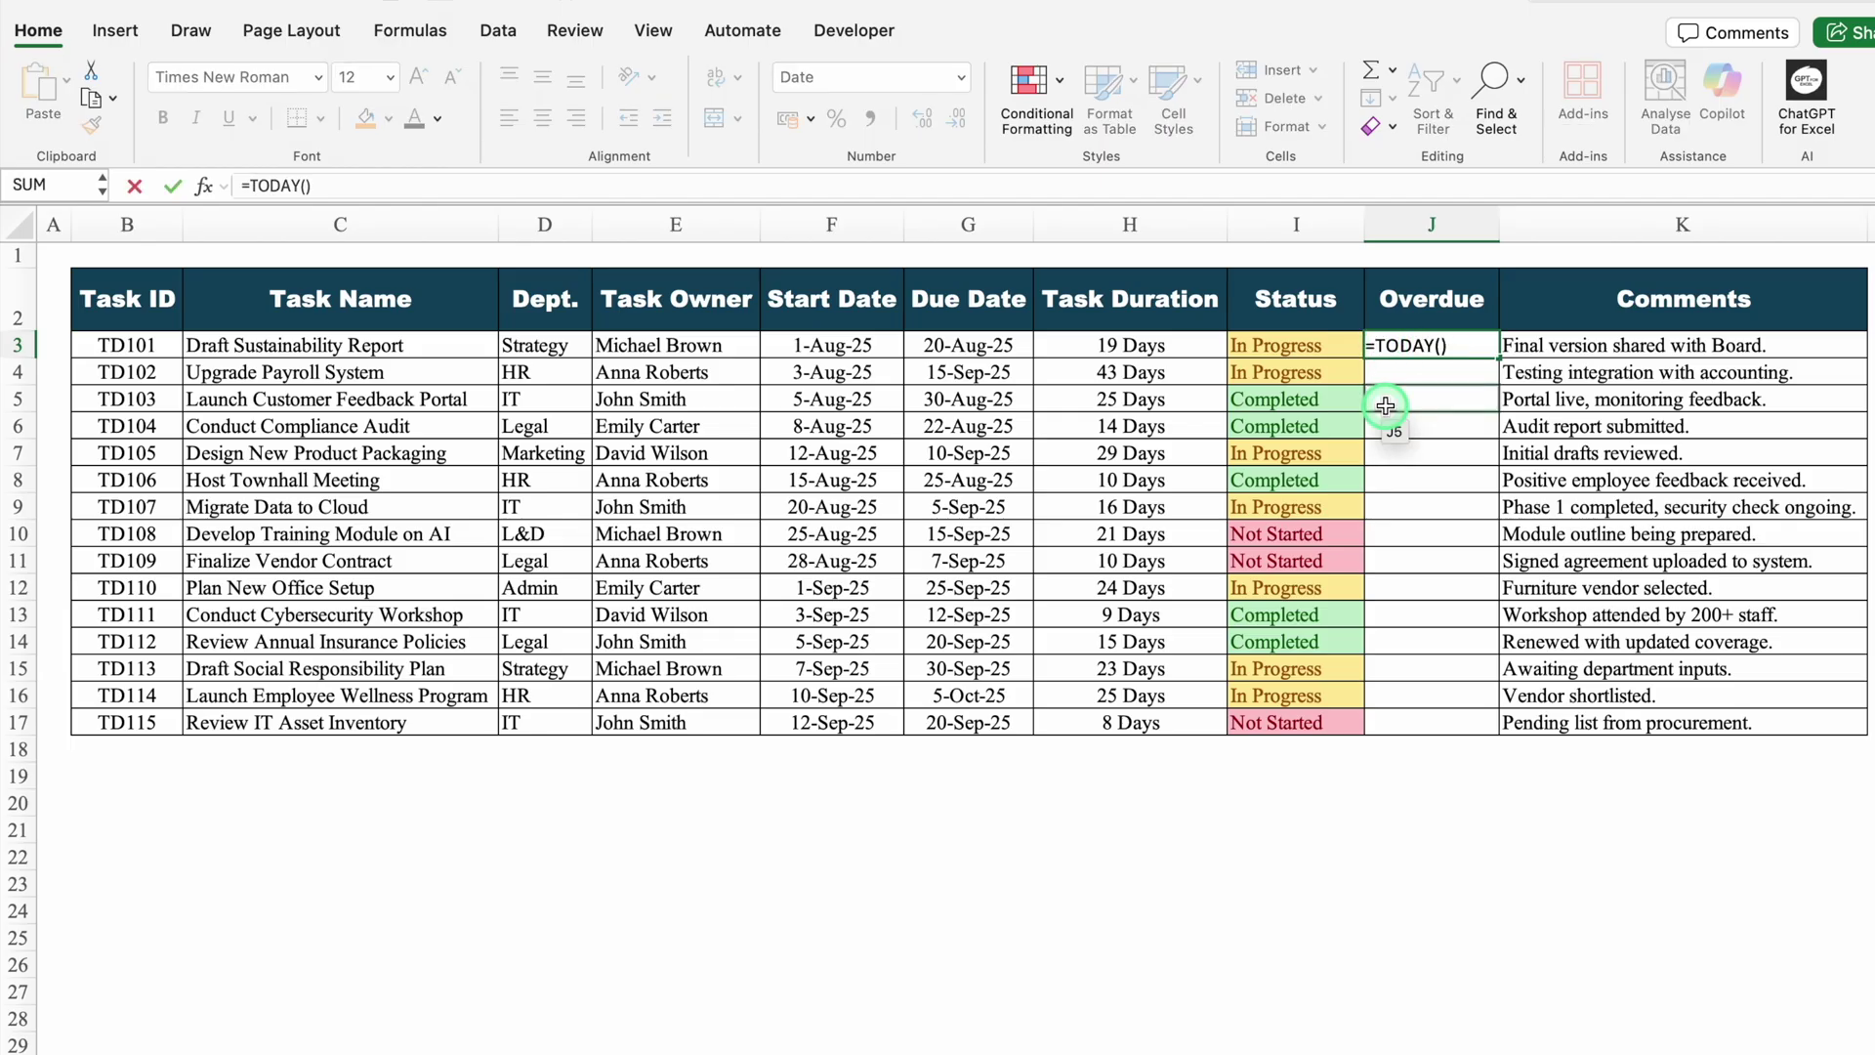
pyautogui.write('IF(')
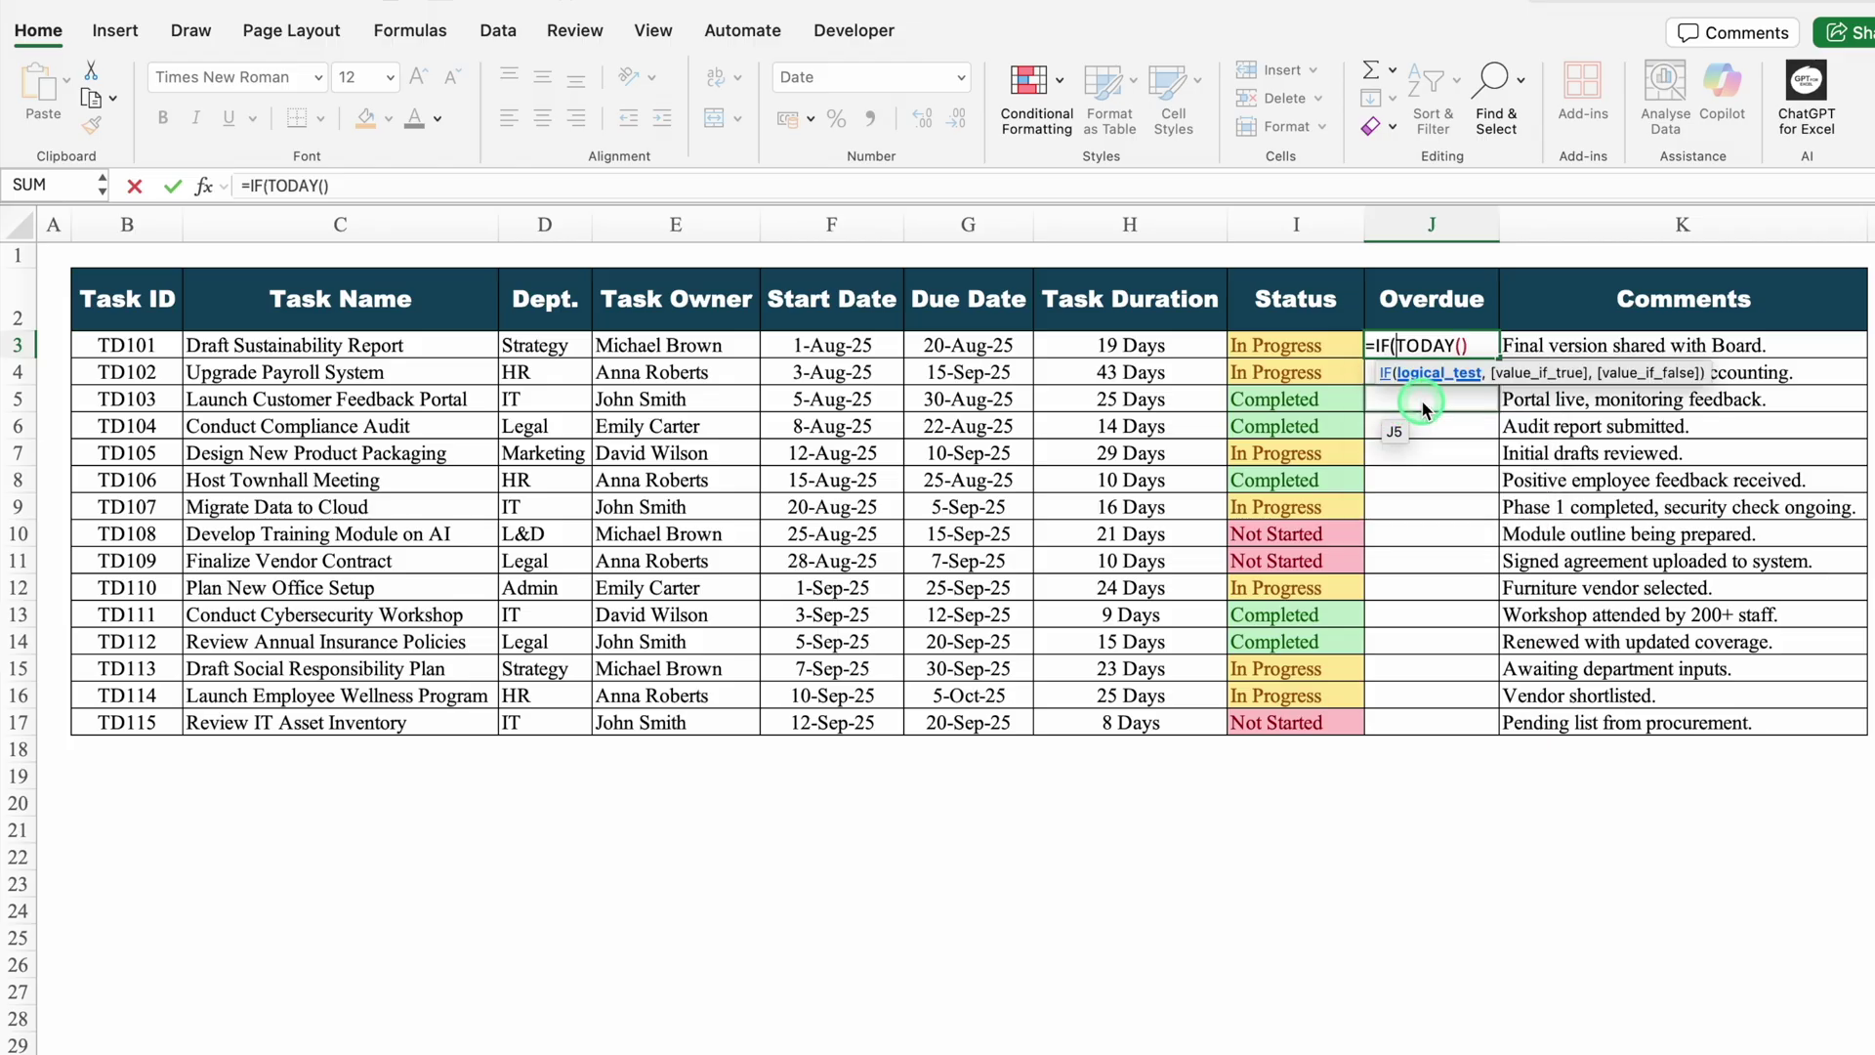
pyautogui.click(985, 345)
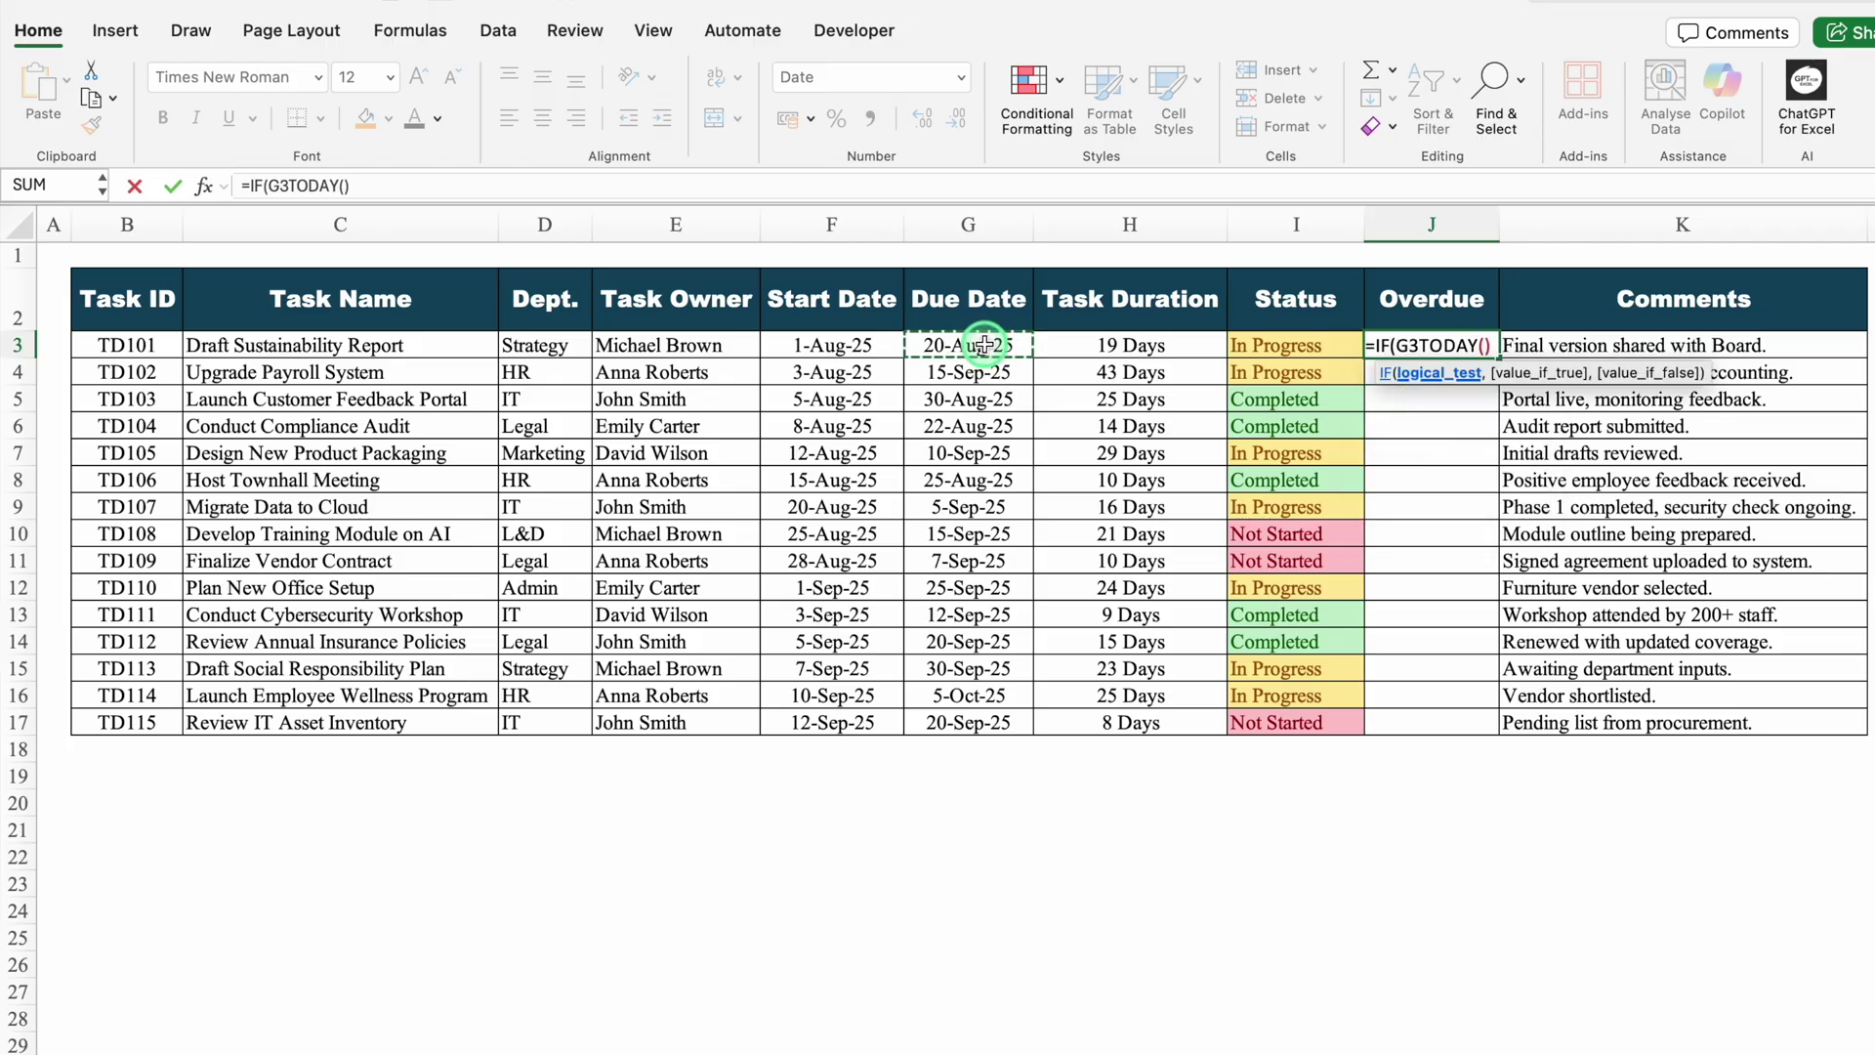
pyautogui.write('<')
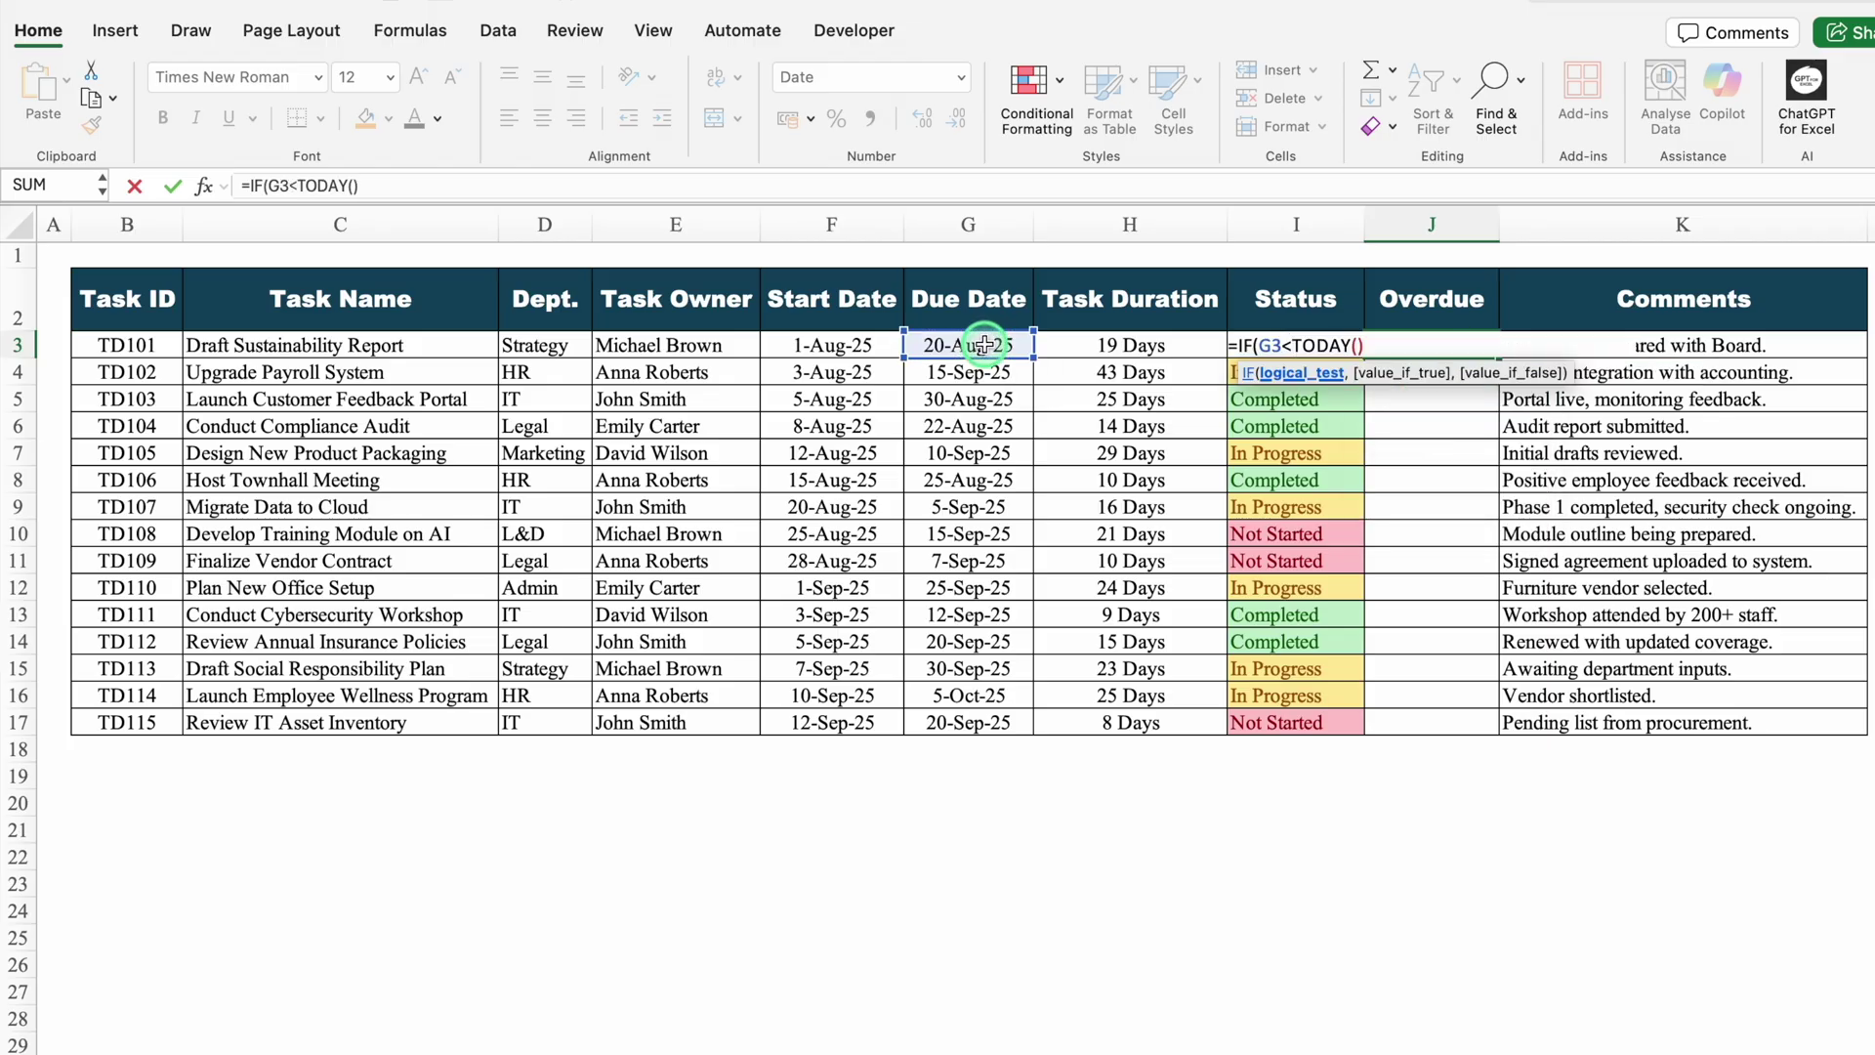
pyautogui.click(1373, 344)
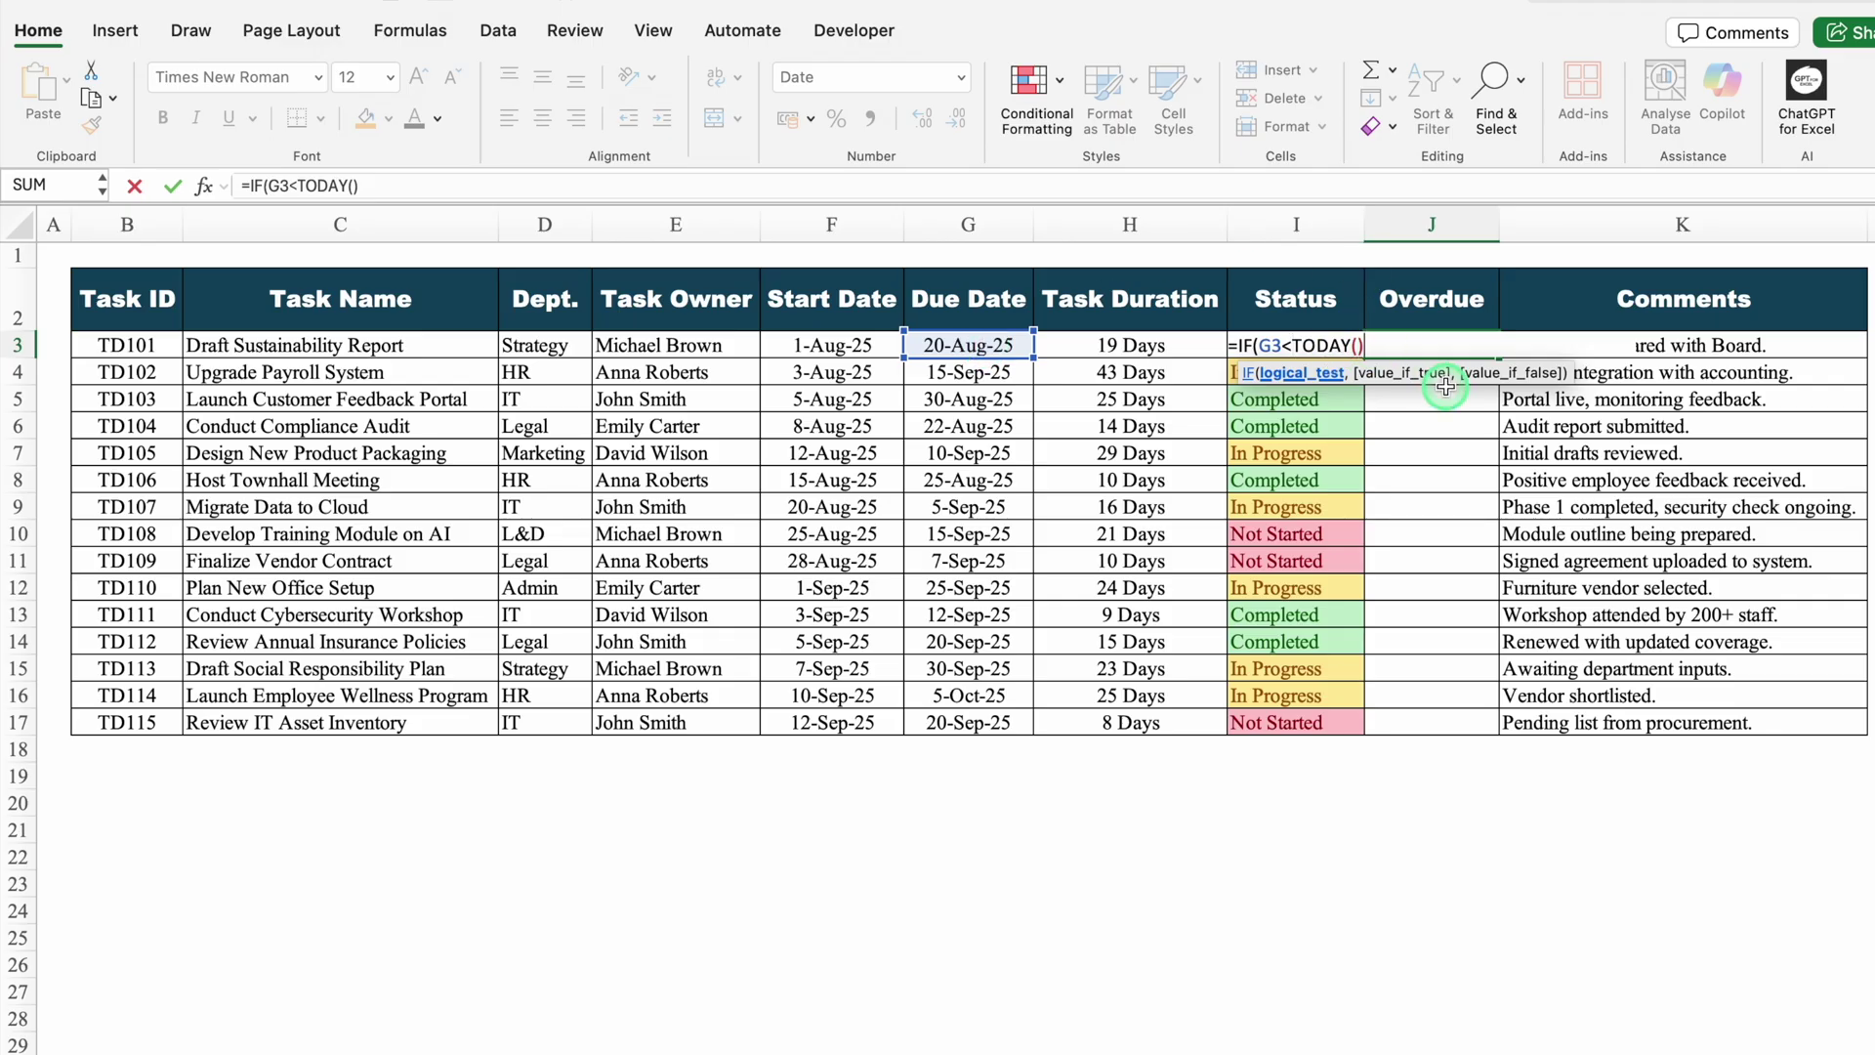
pyautogui.write(',')
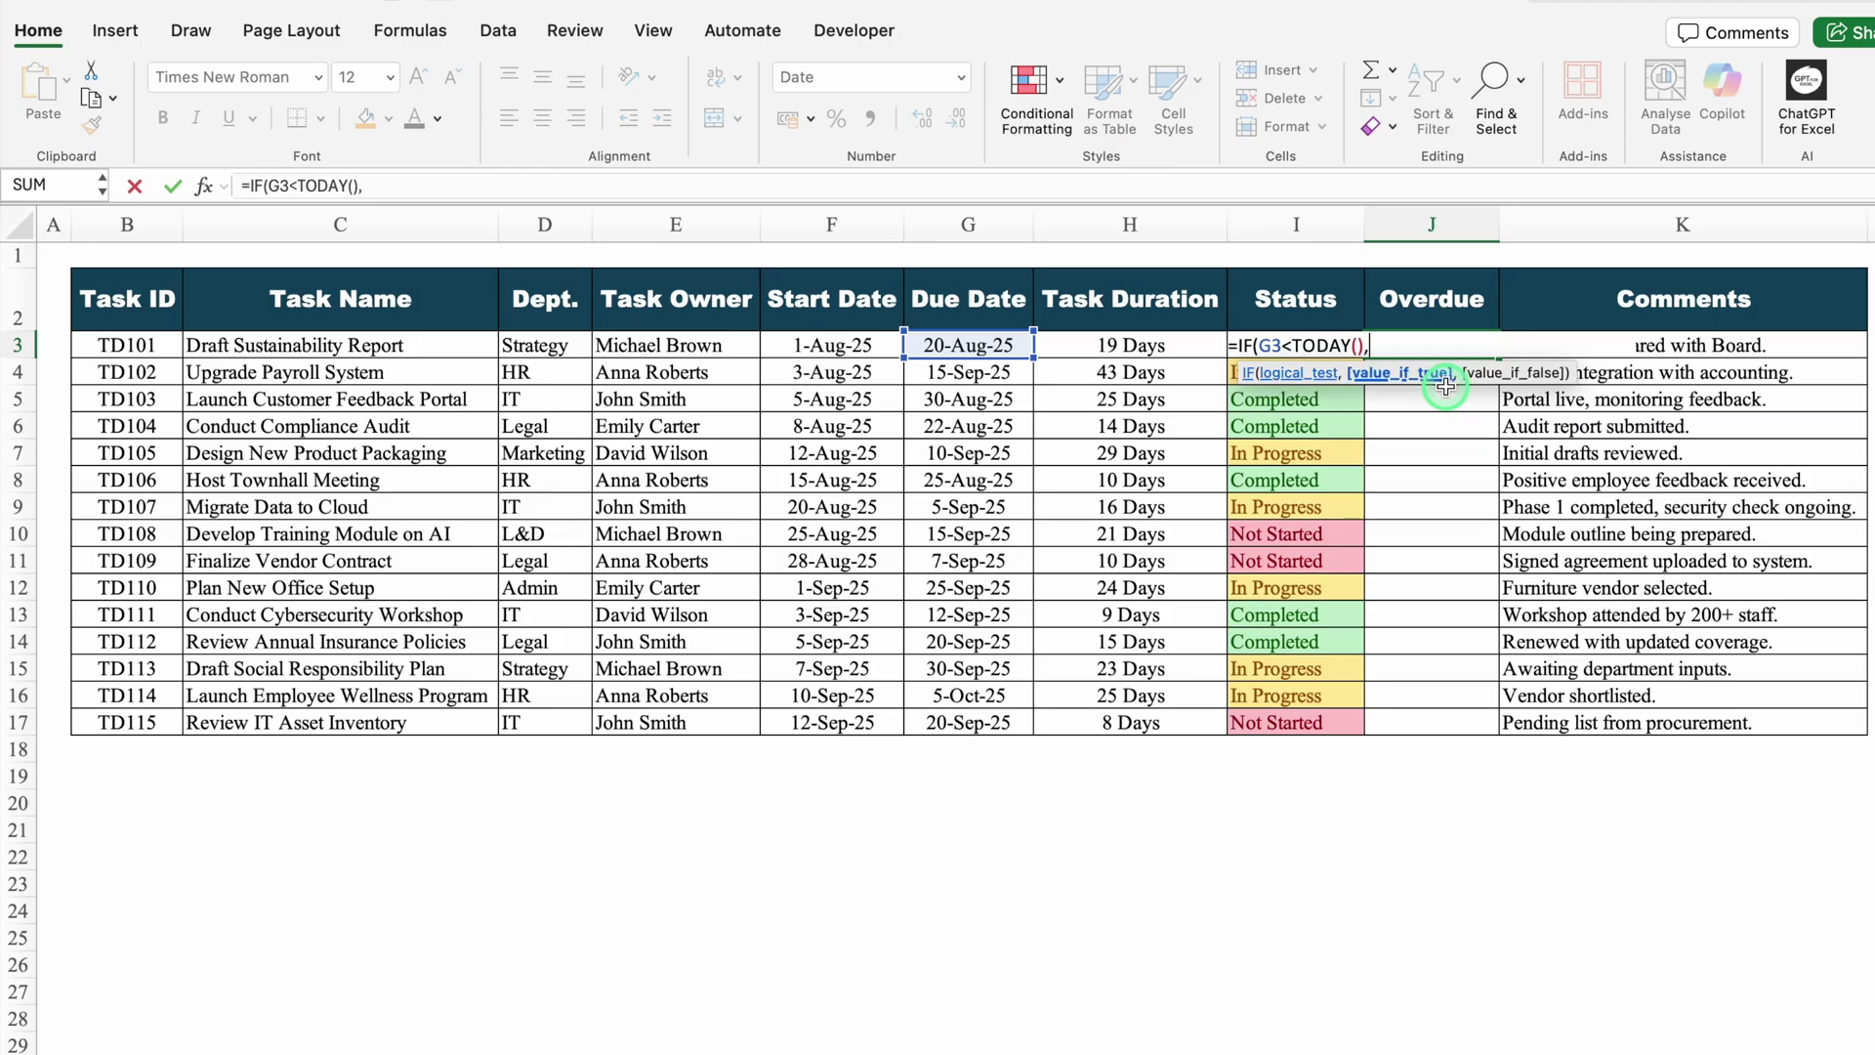
pyautogui.write('"Over Due"')
pyautogui.write(',""')
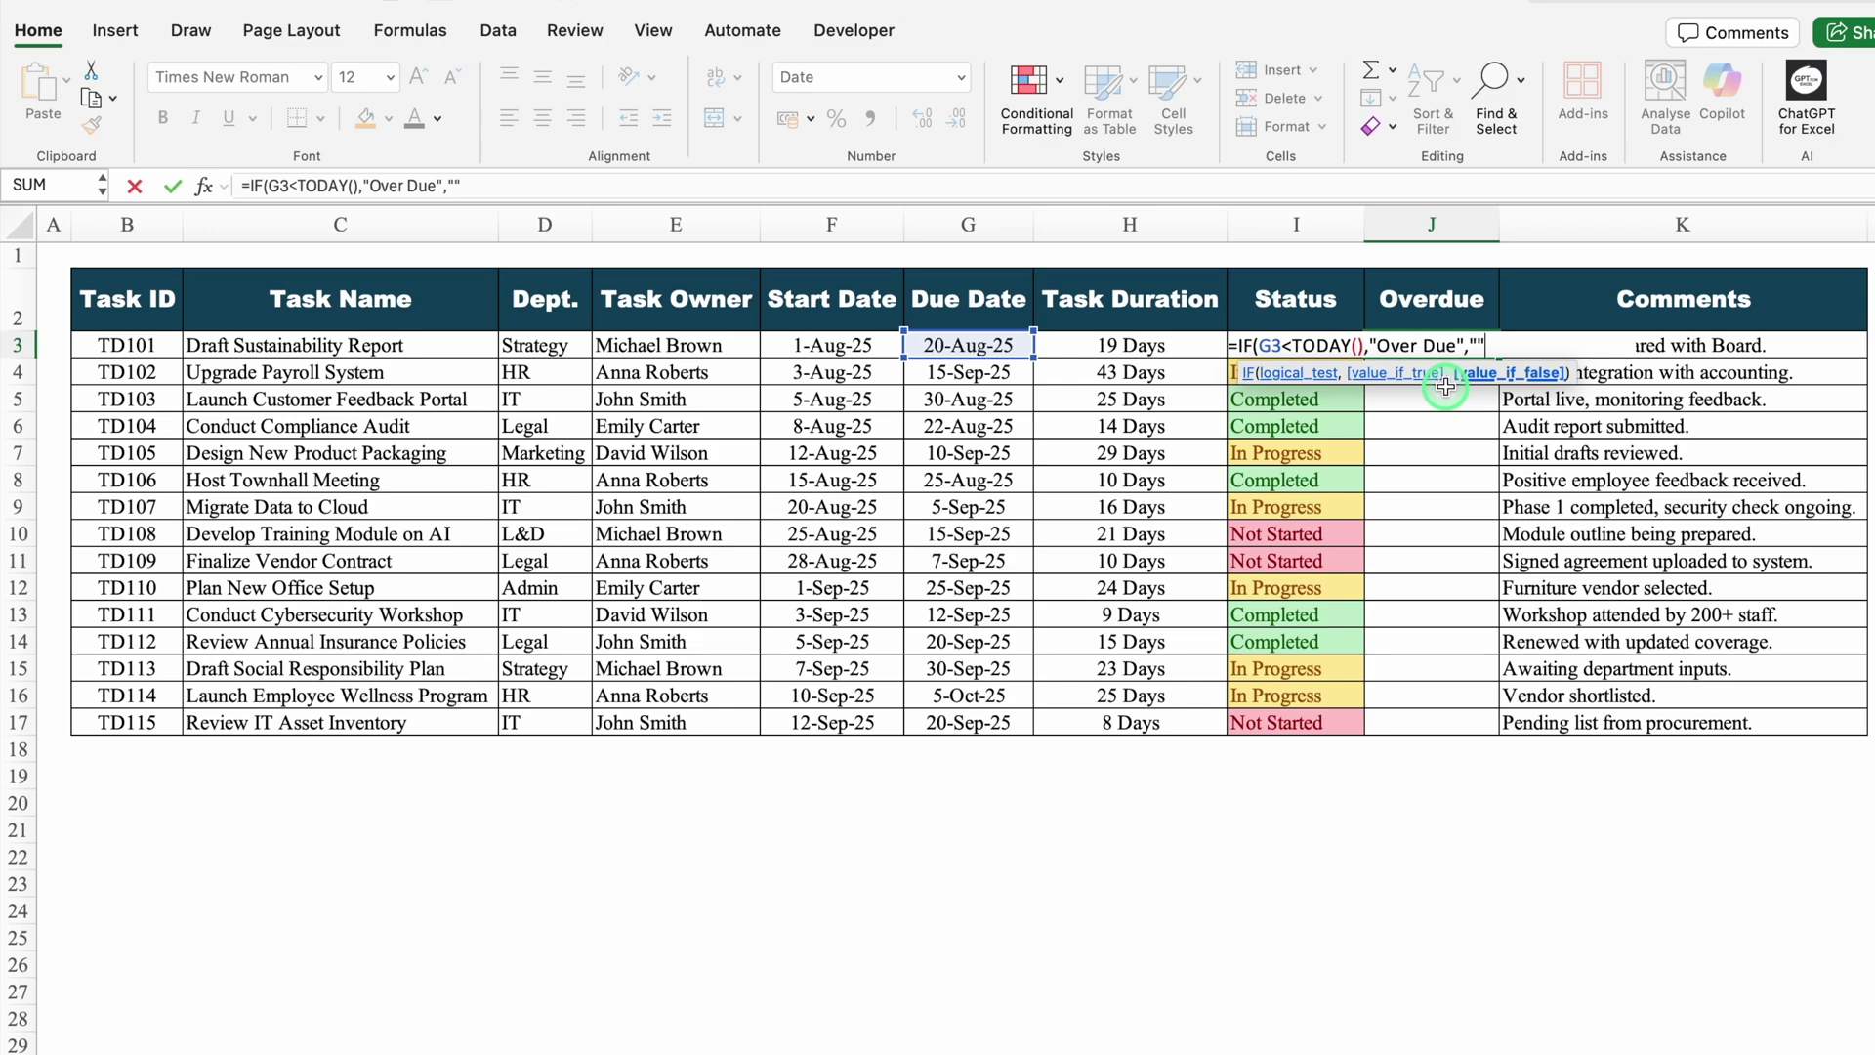
pyautogui.write(')')
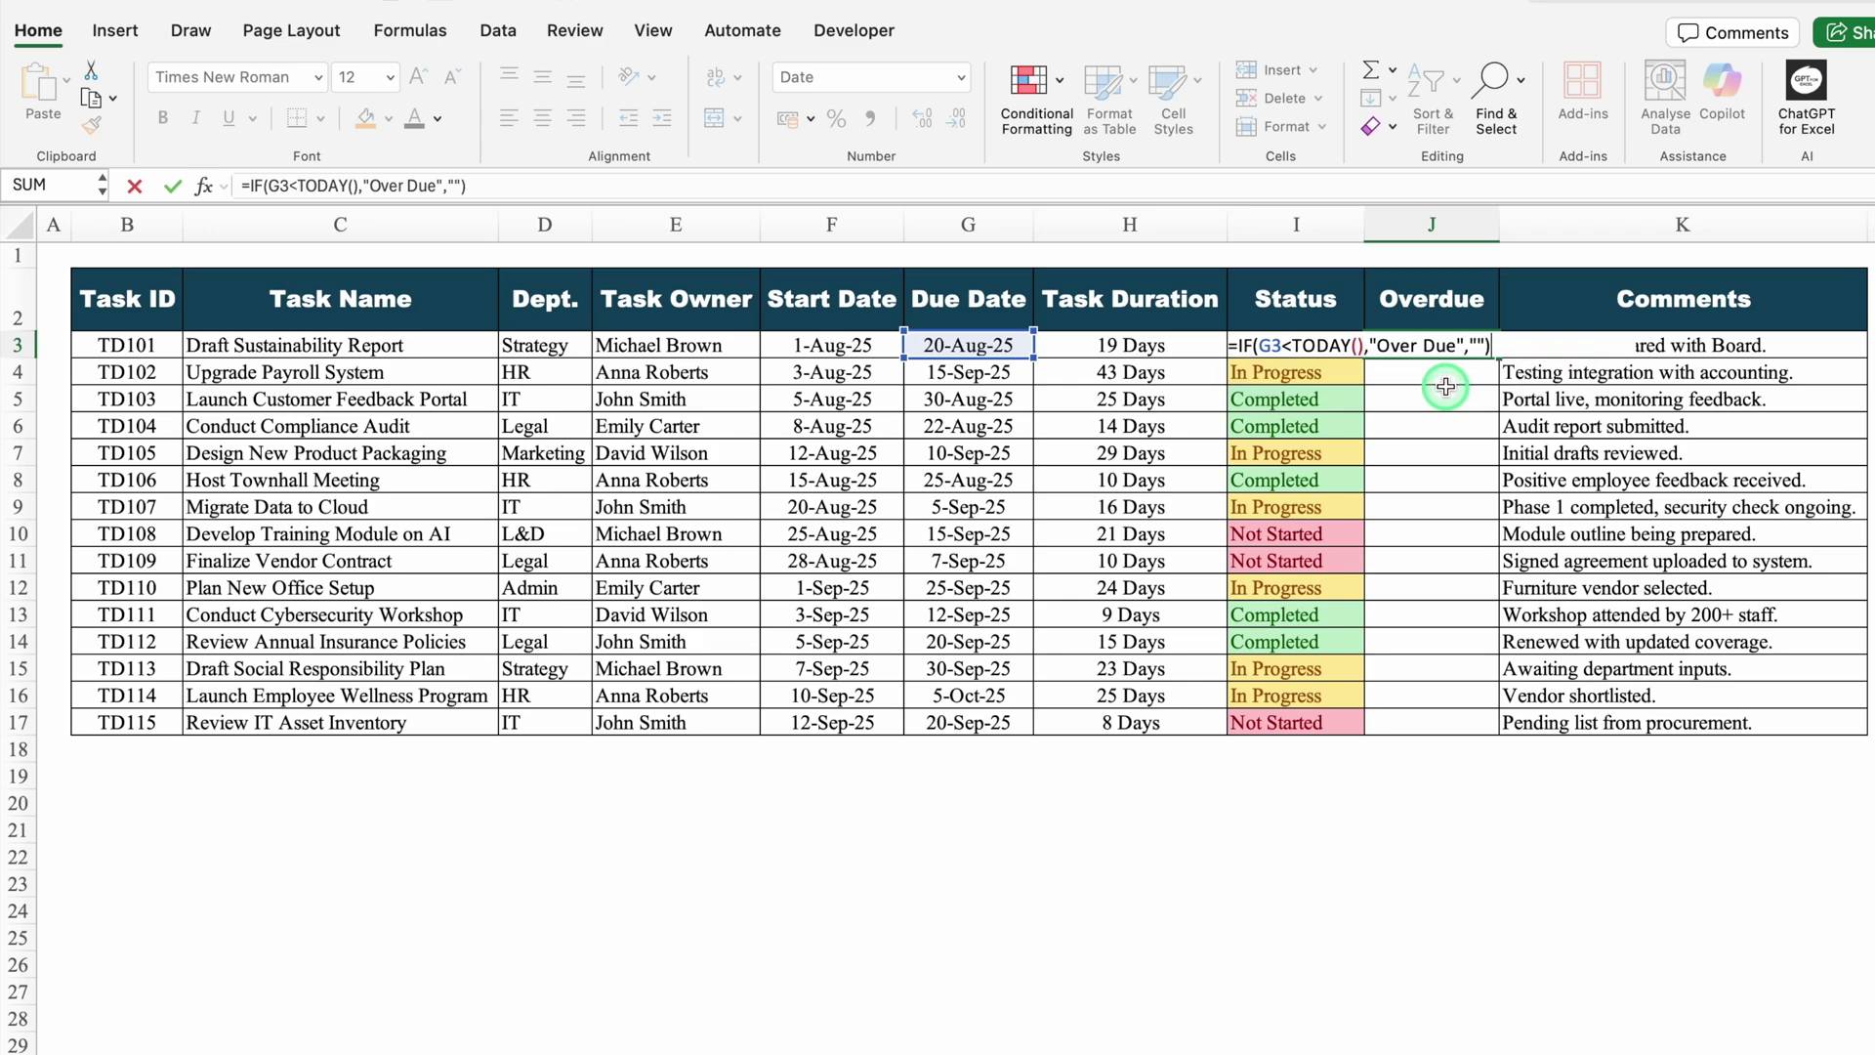
pyautogui.press('Return')
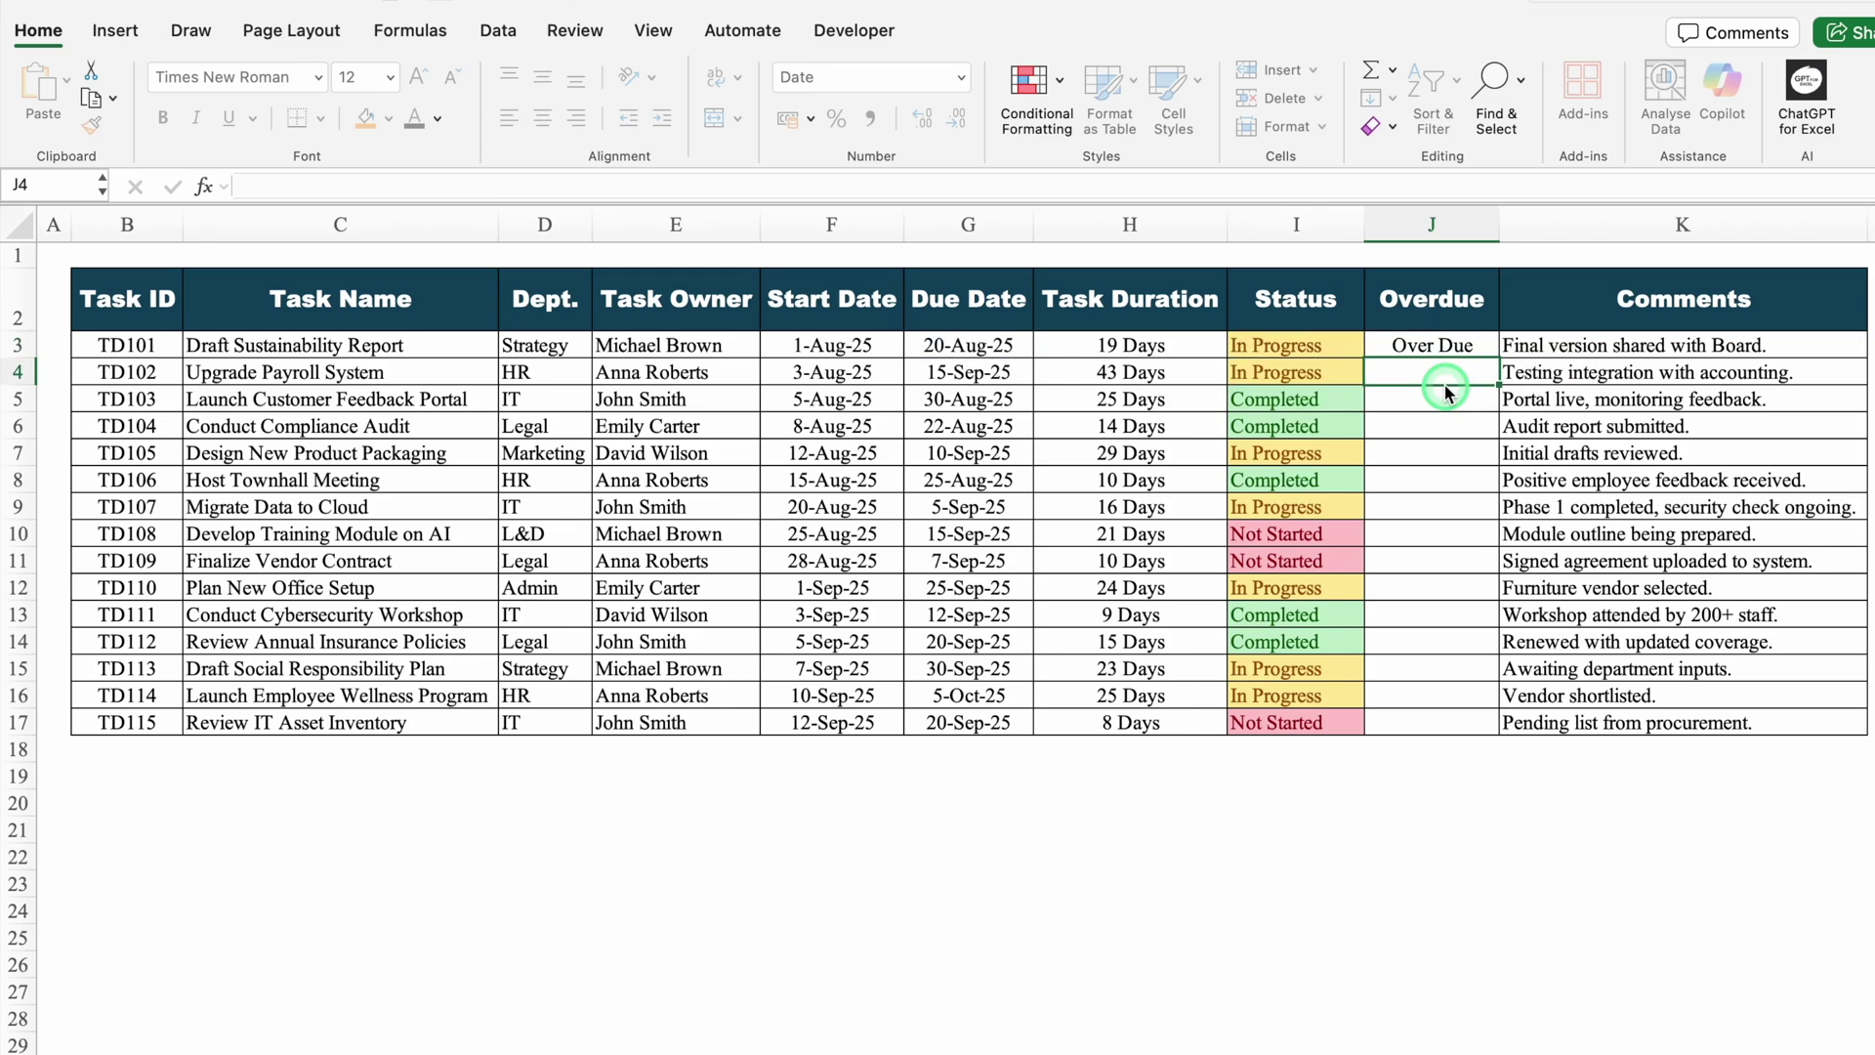
pyautogui.press('Up')
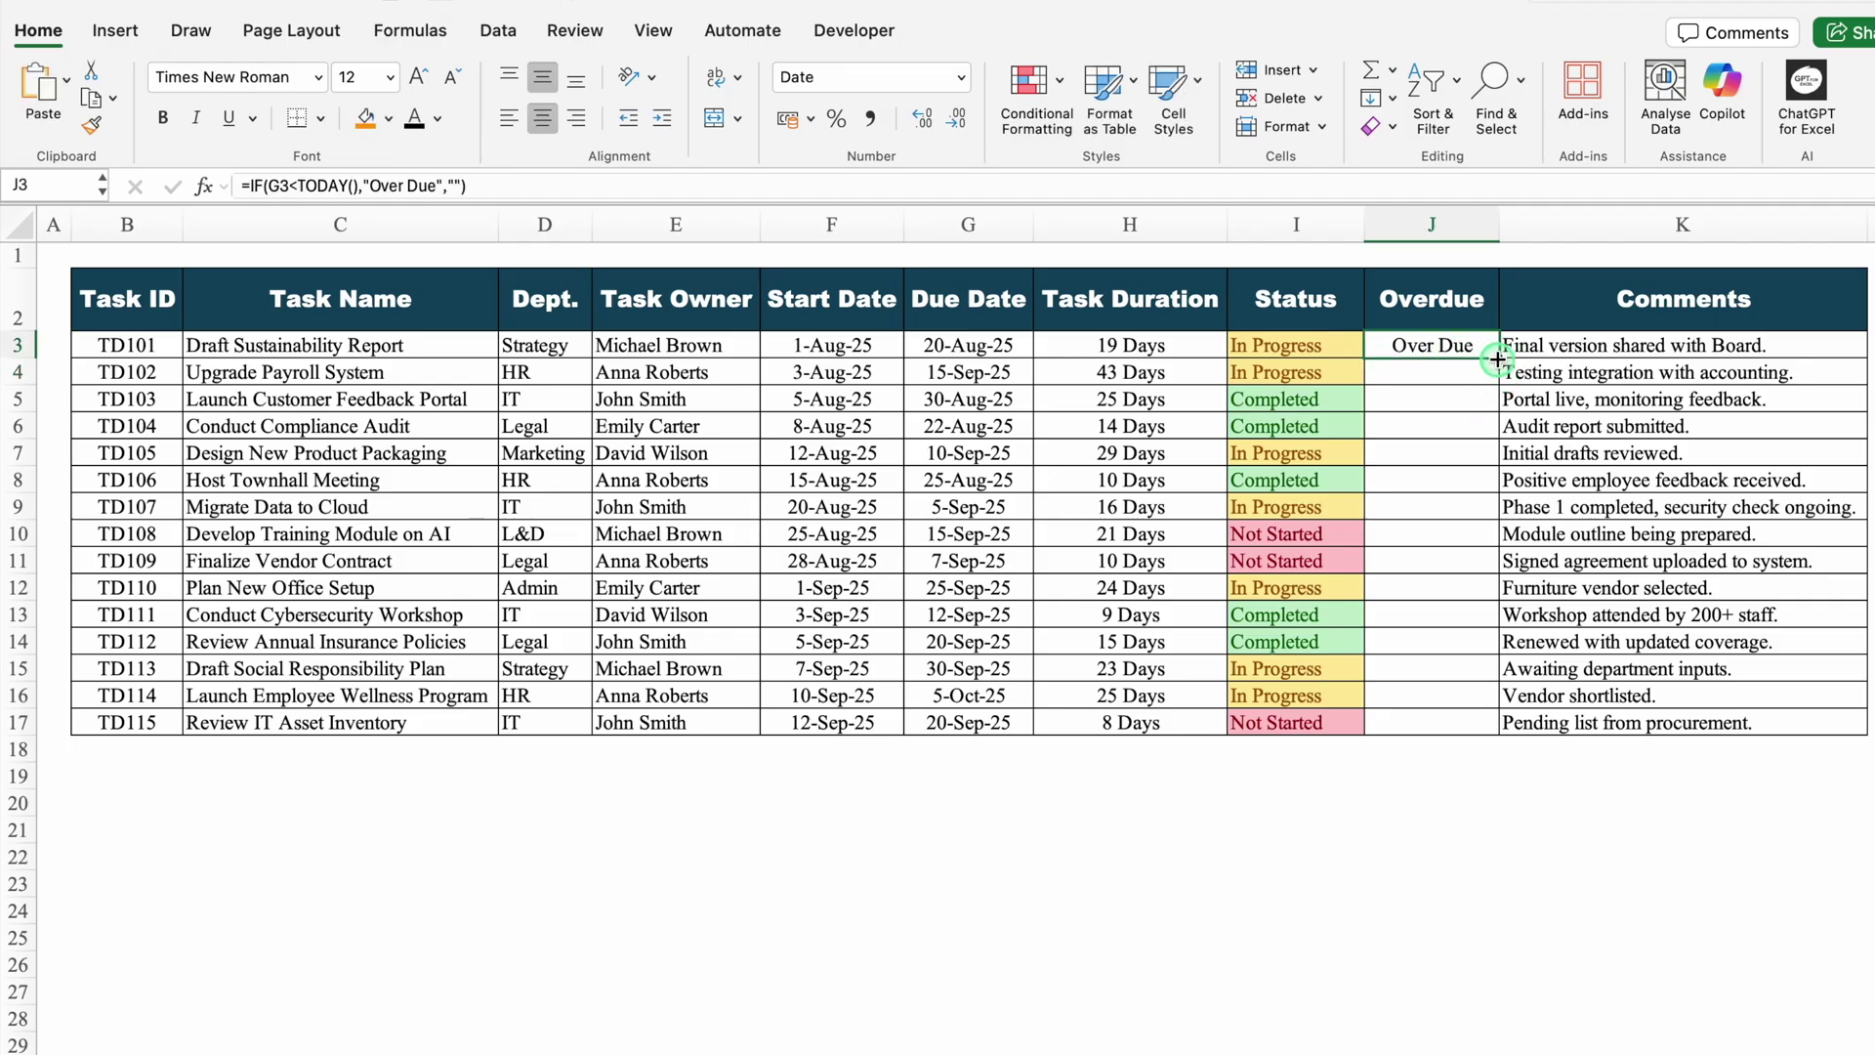
# - Try filling the Overdue formula from J3 down to J17, compare it with the Completed status in row 8, and undo the fill
pyautogui.doubleClick(1497, 360)
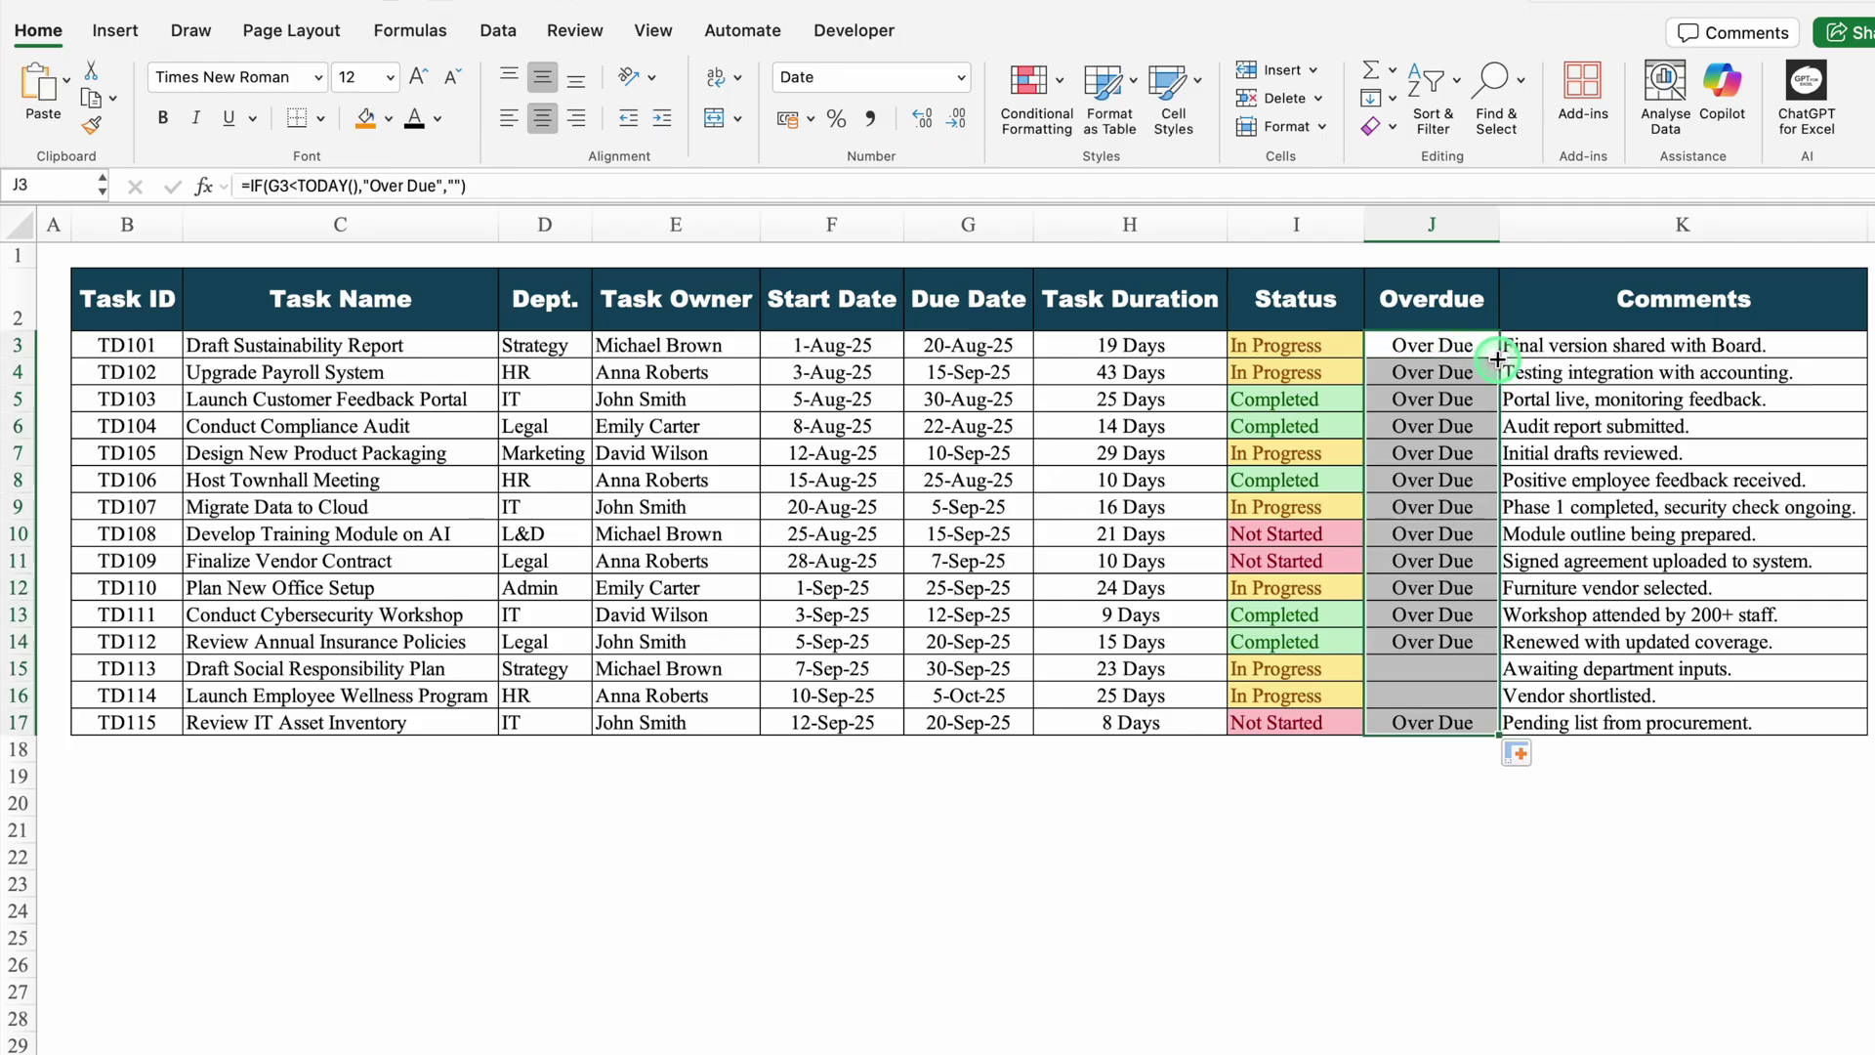
pyautogui.click(1344, 476)
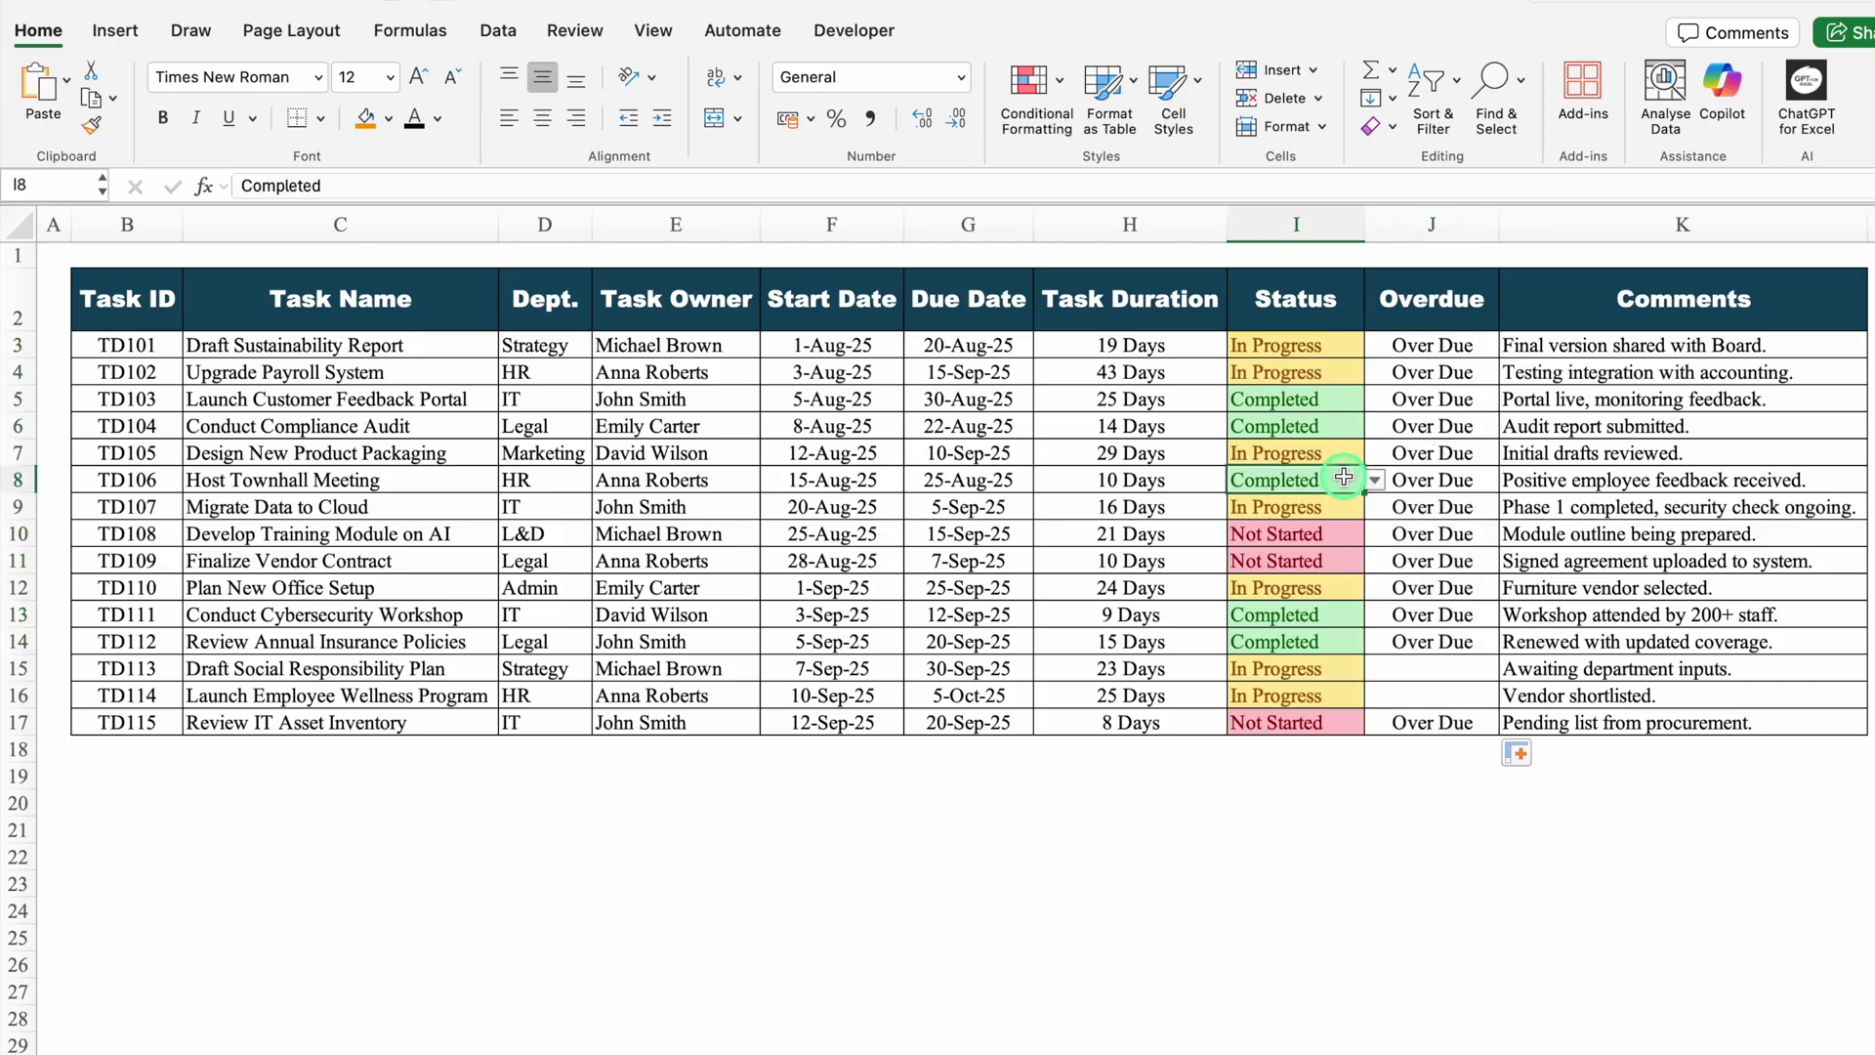
pyautogui.click(1421, 478)
pyautogui.press('super+z')
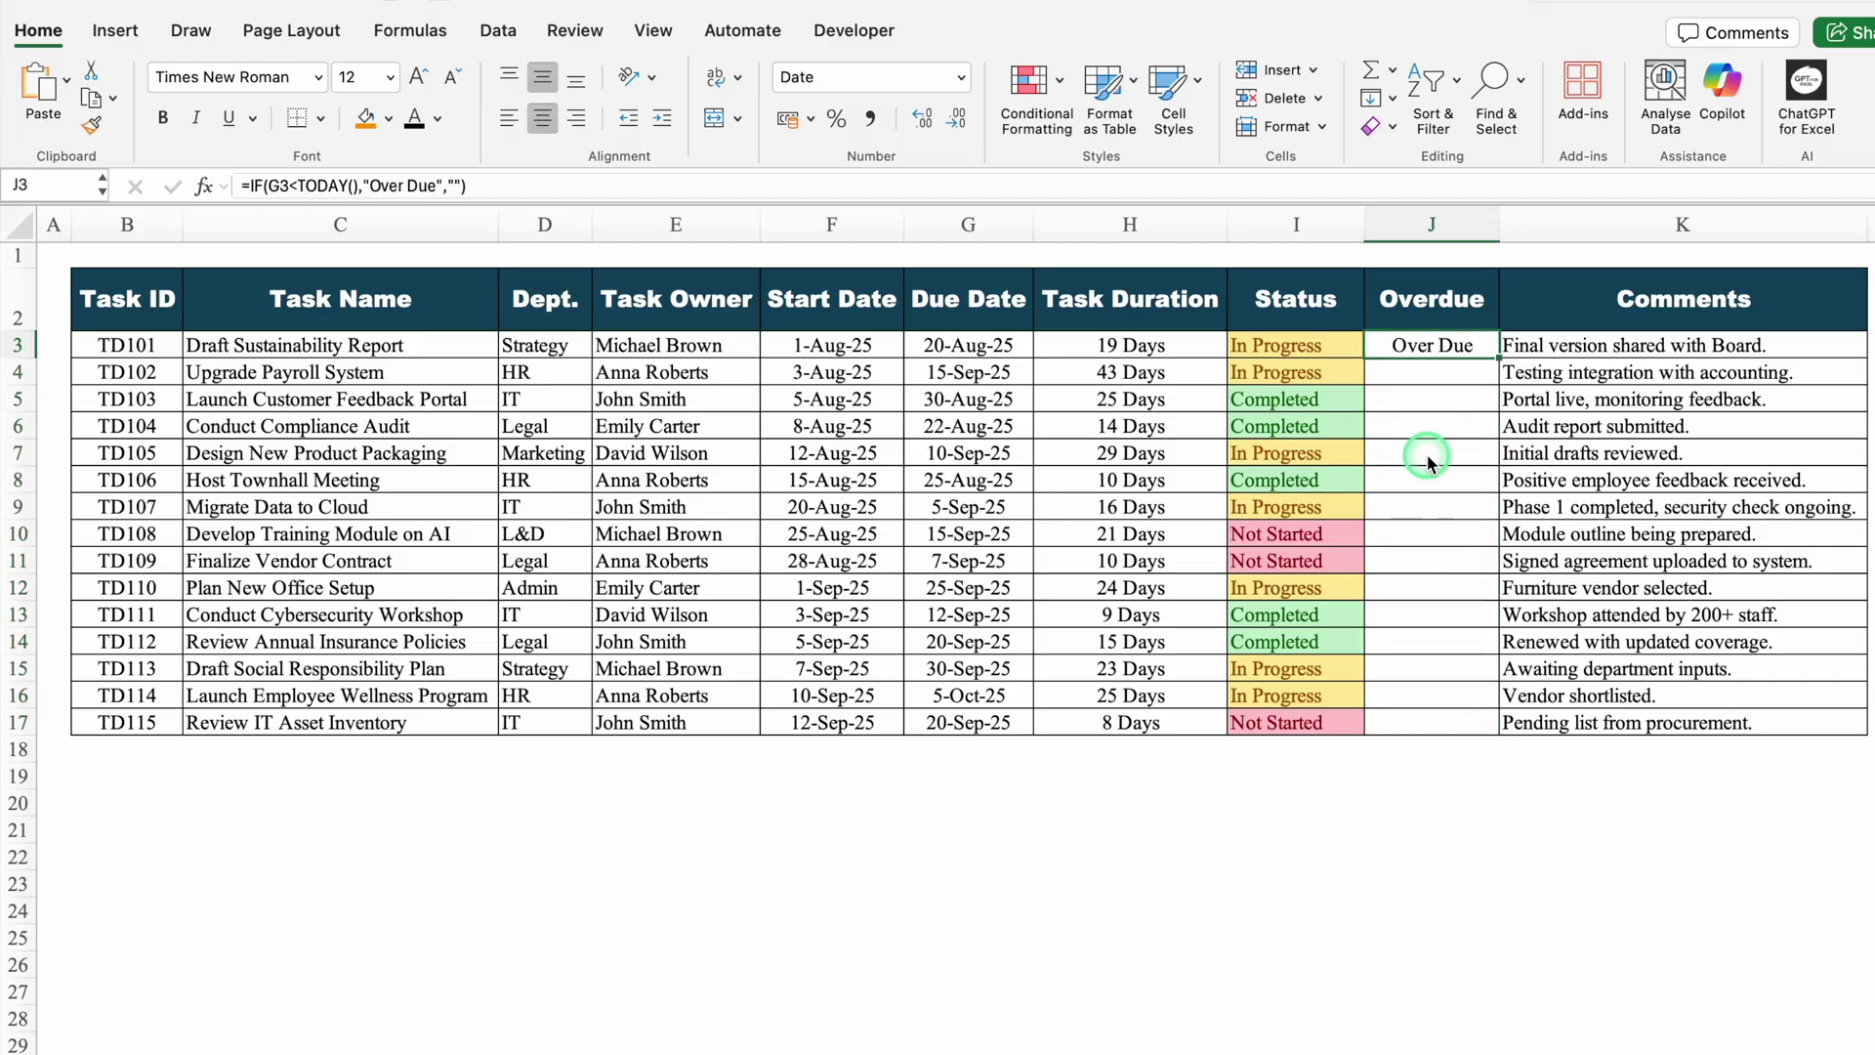
# - Wrap the Overdue formula in J3 in an outer IF that tests whether the status in I3 equals "Completed"
pyautogui.doubleClick(1426, 346)
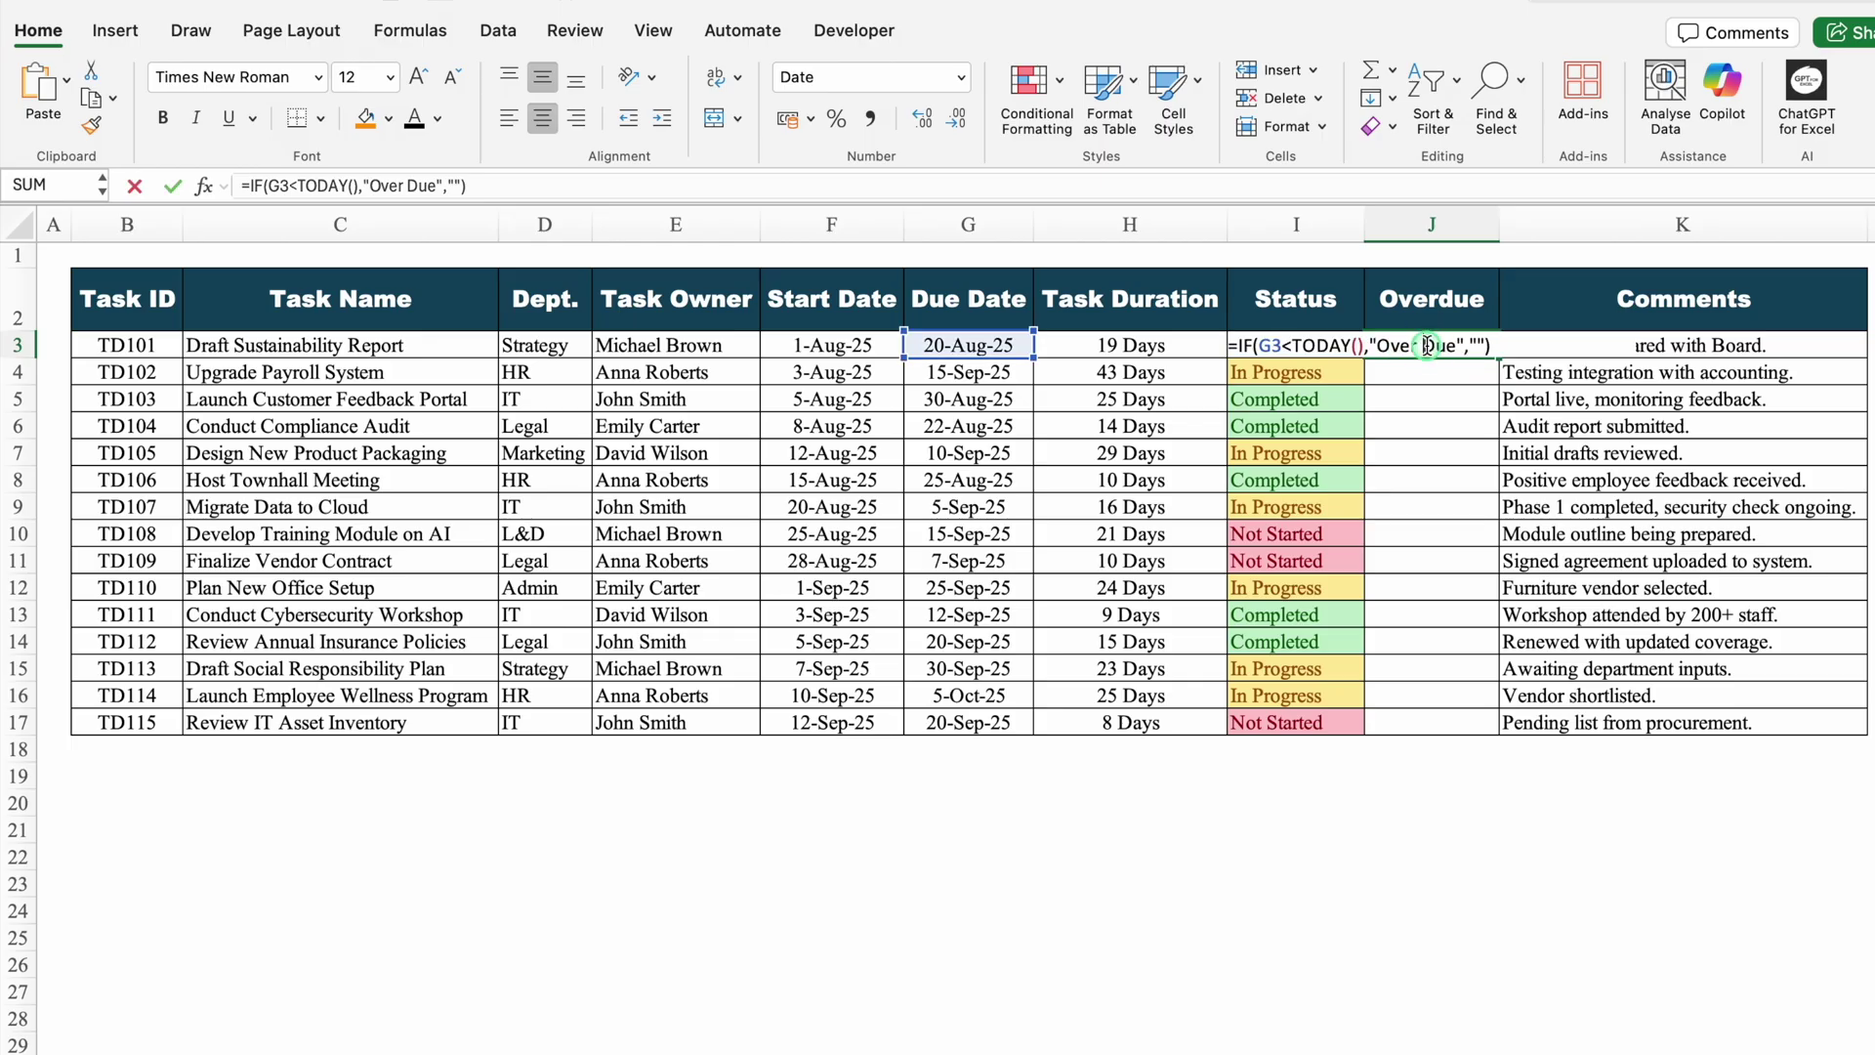
pyautogui.click(1234, 345)
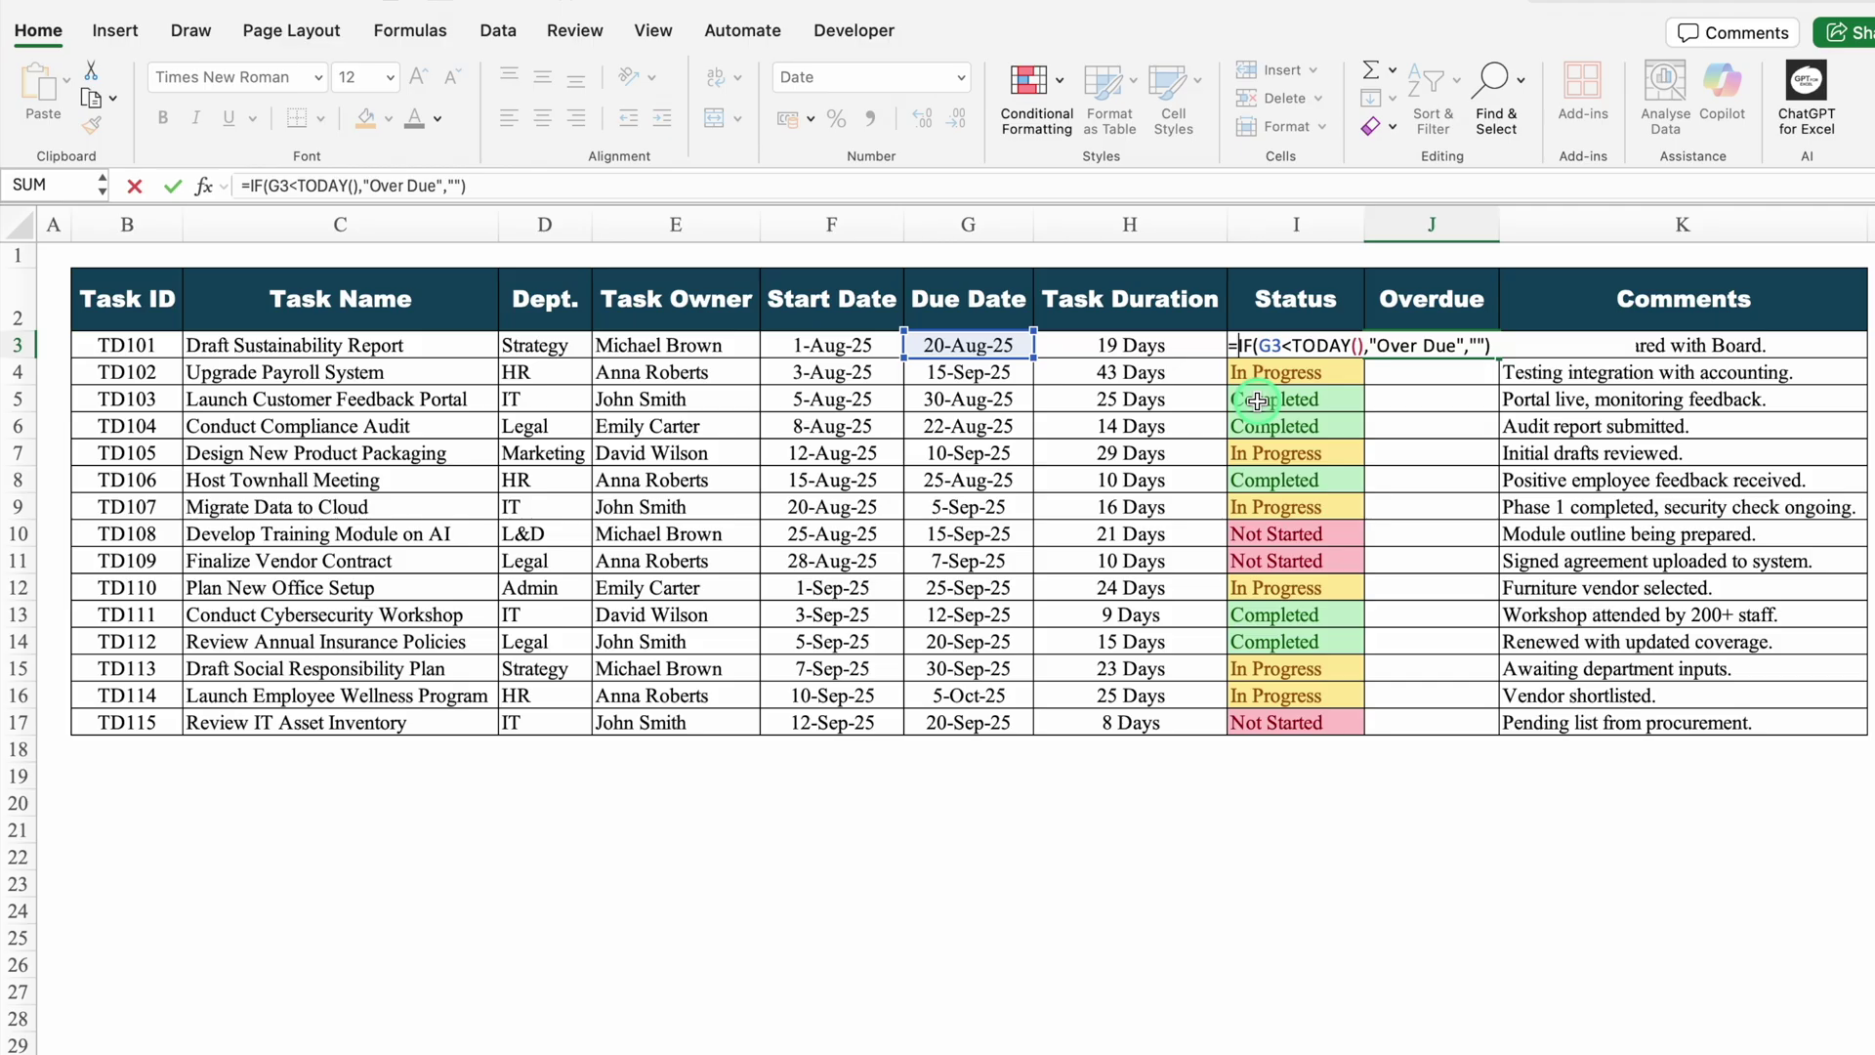
pyautogui.write('IF(')
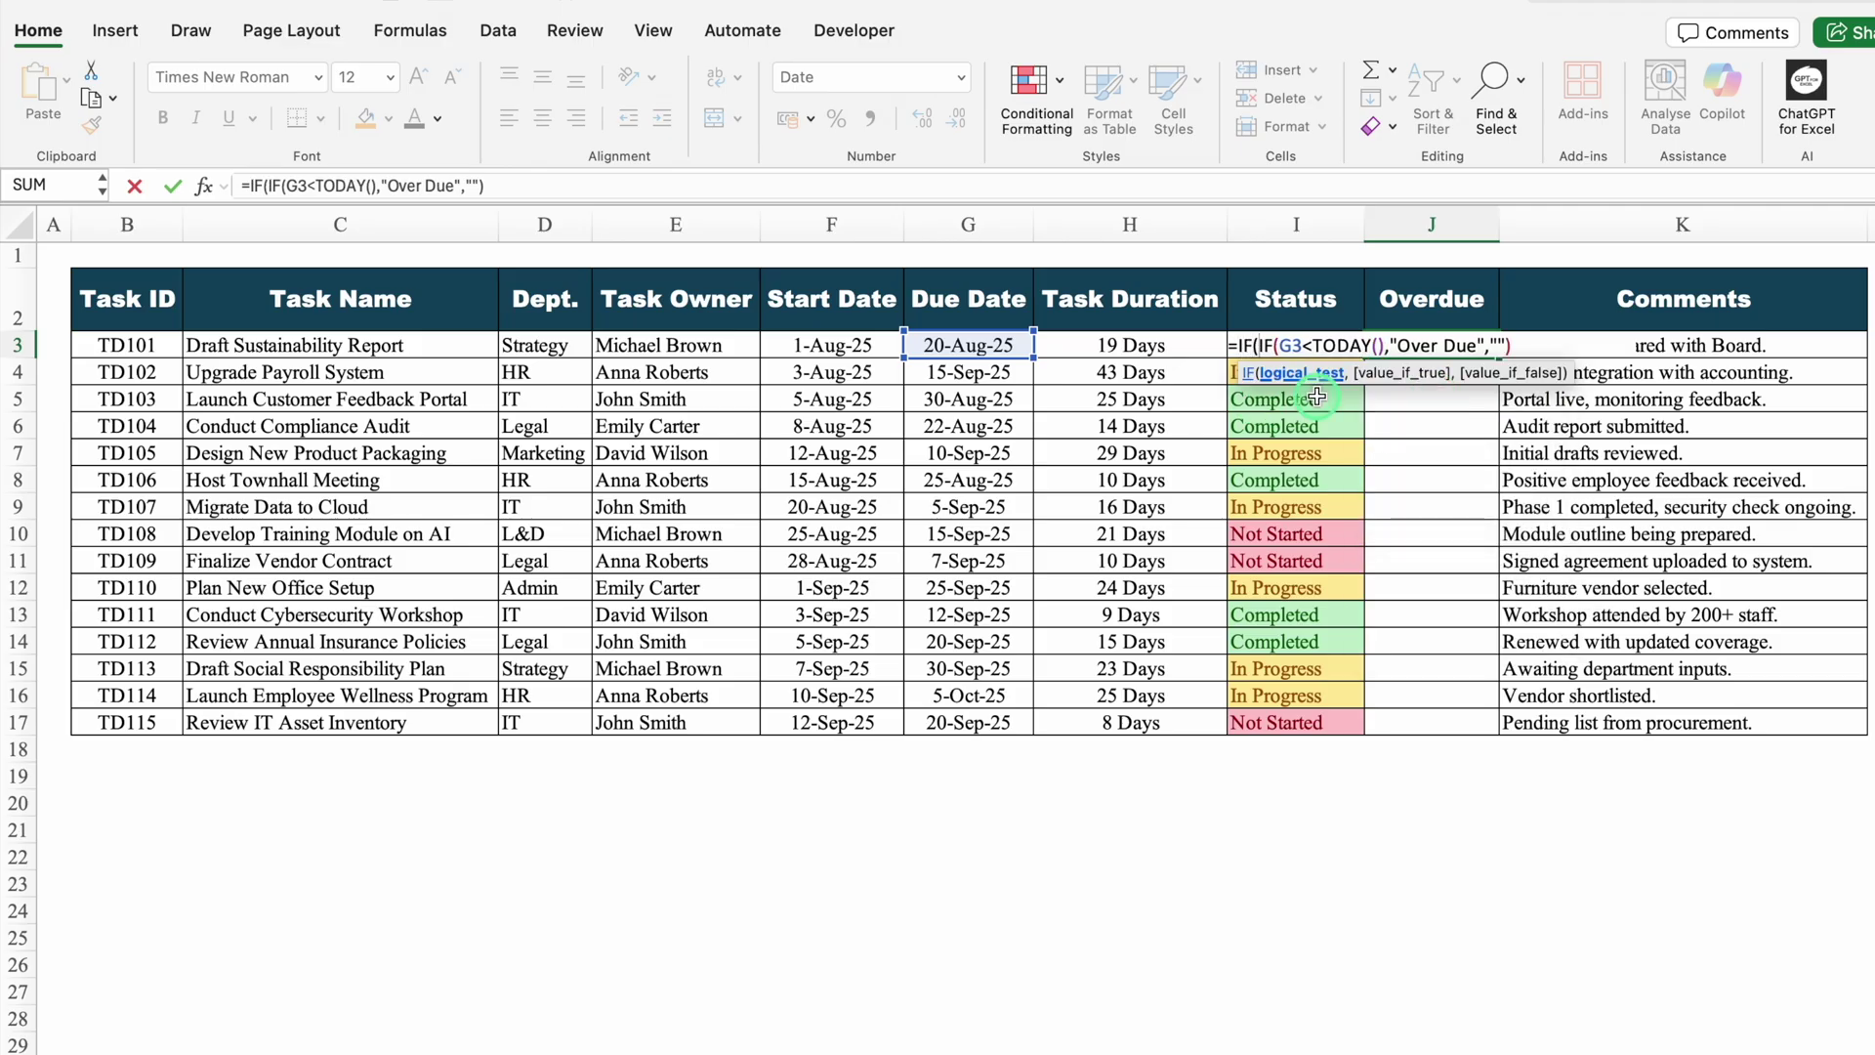
pyautogui.click(1189, 342)
pyautogui.click(1189, 342)
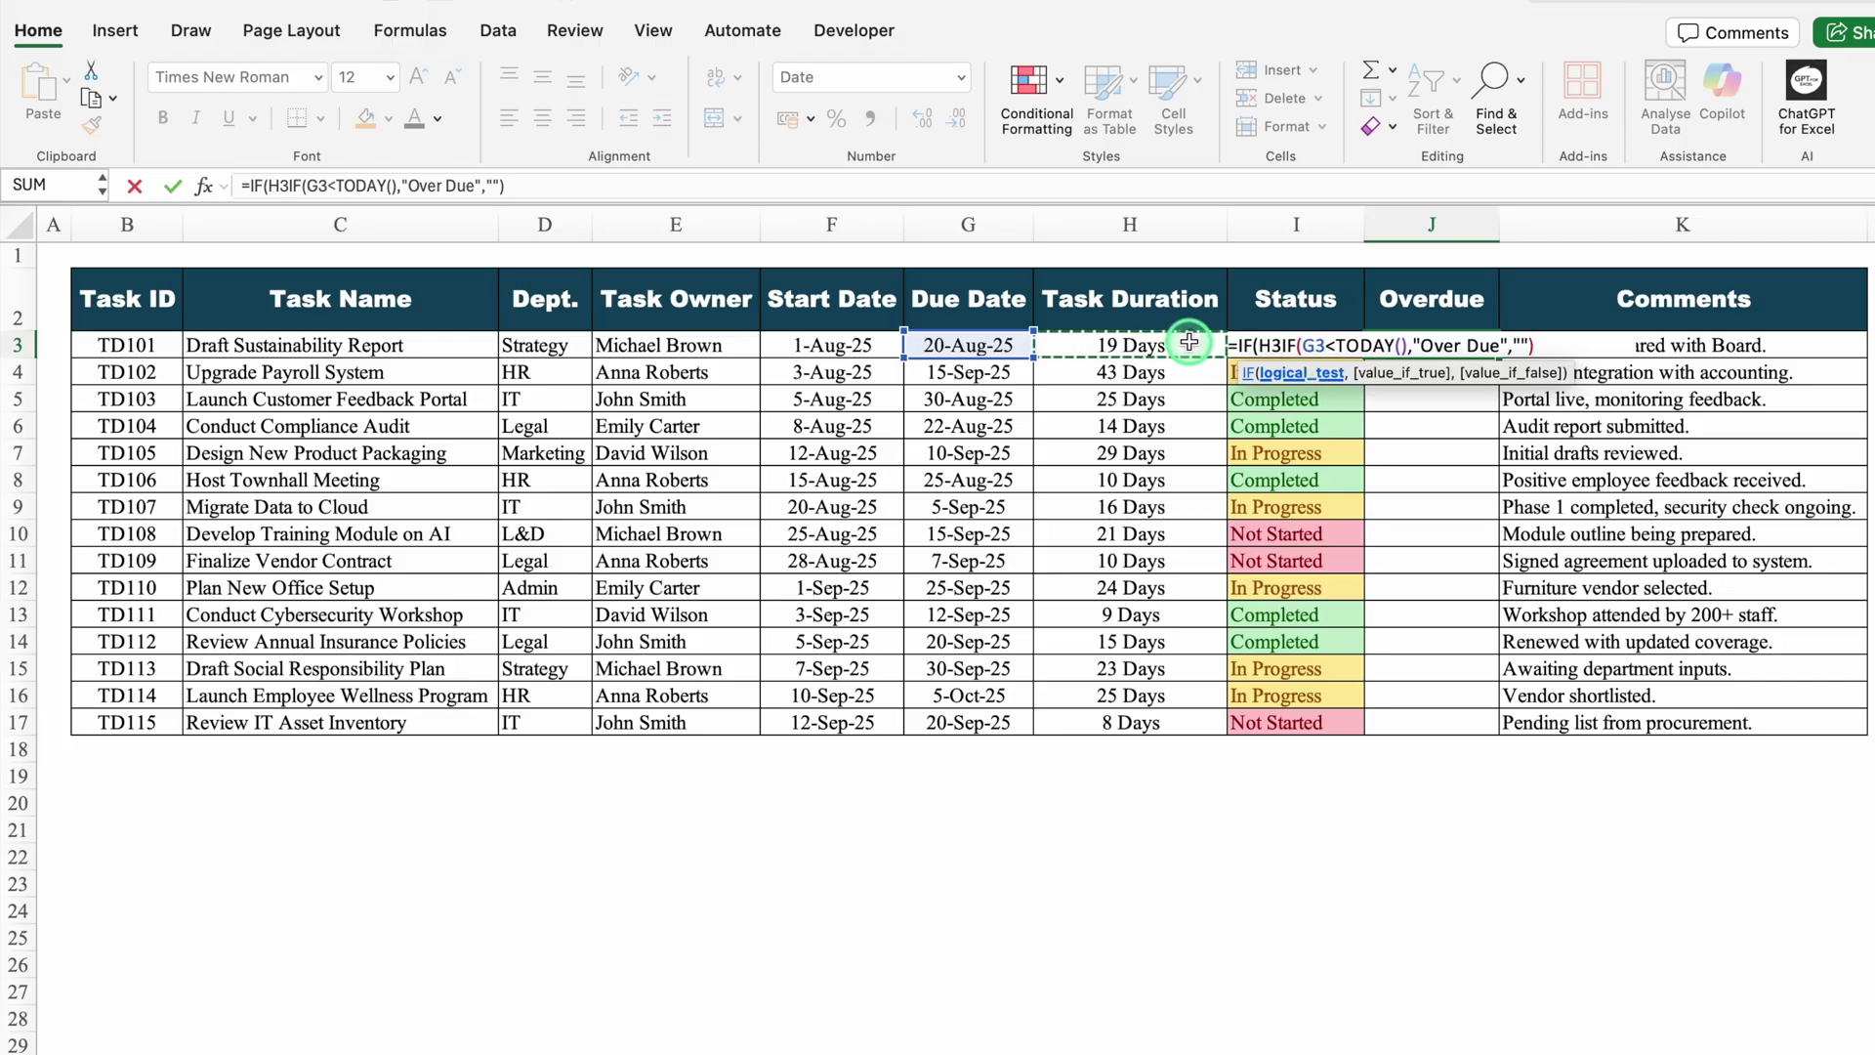
pyautogui.press('Right')
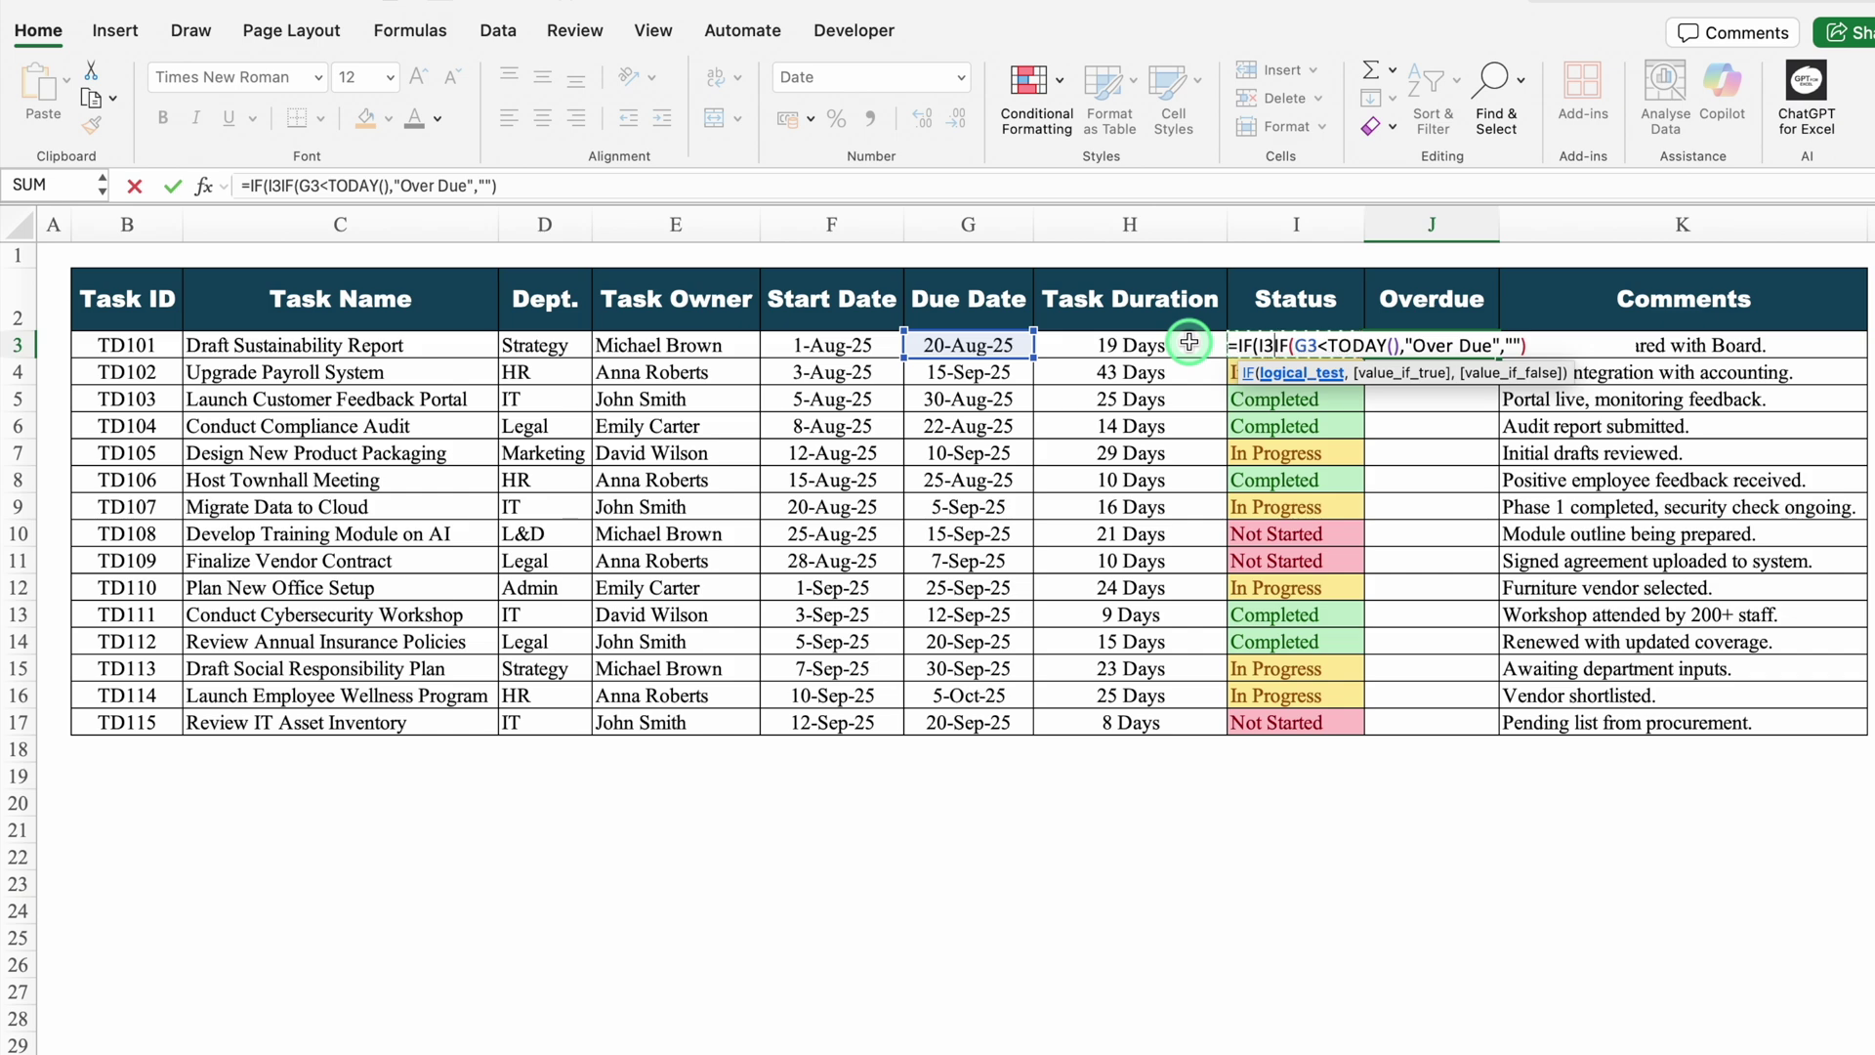
pyautogui.write('=')
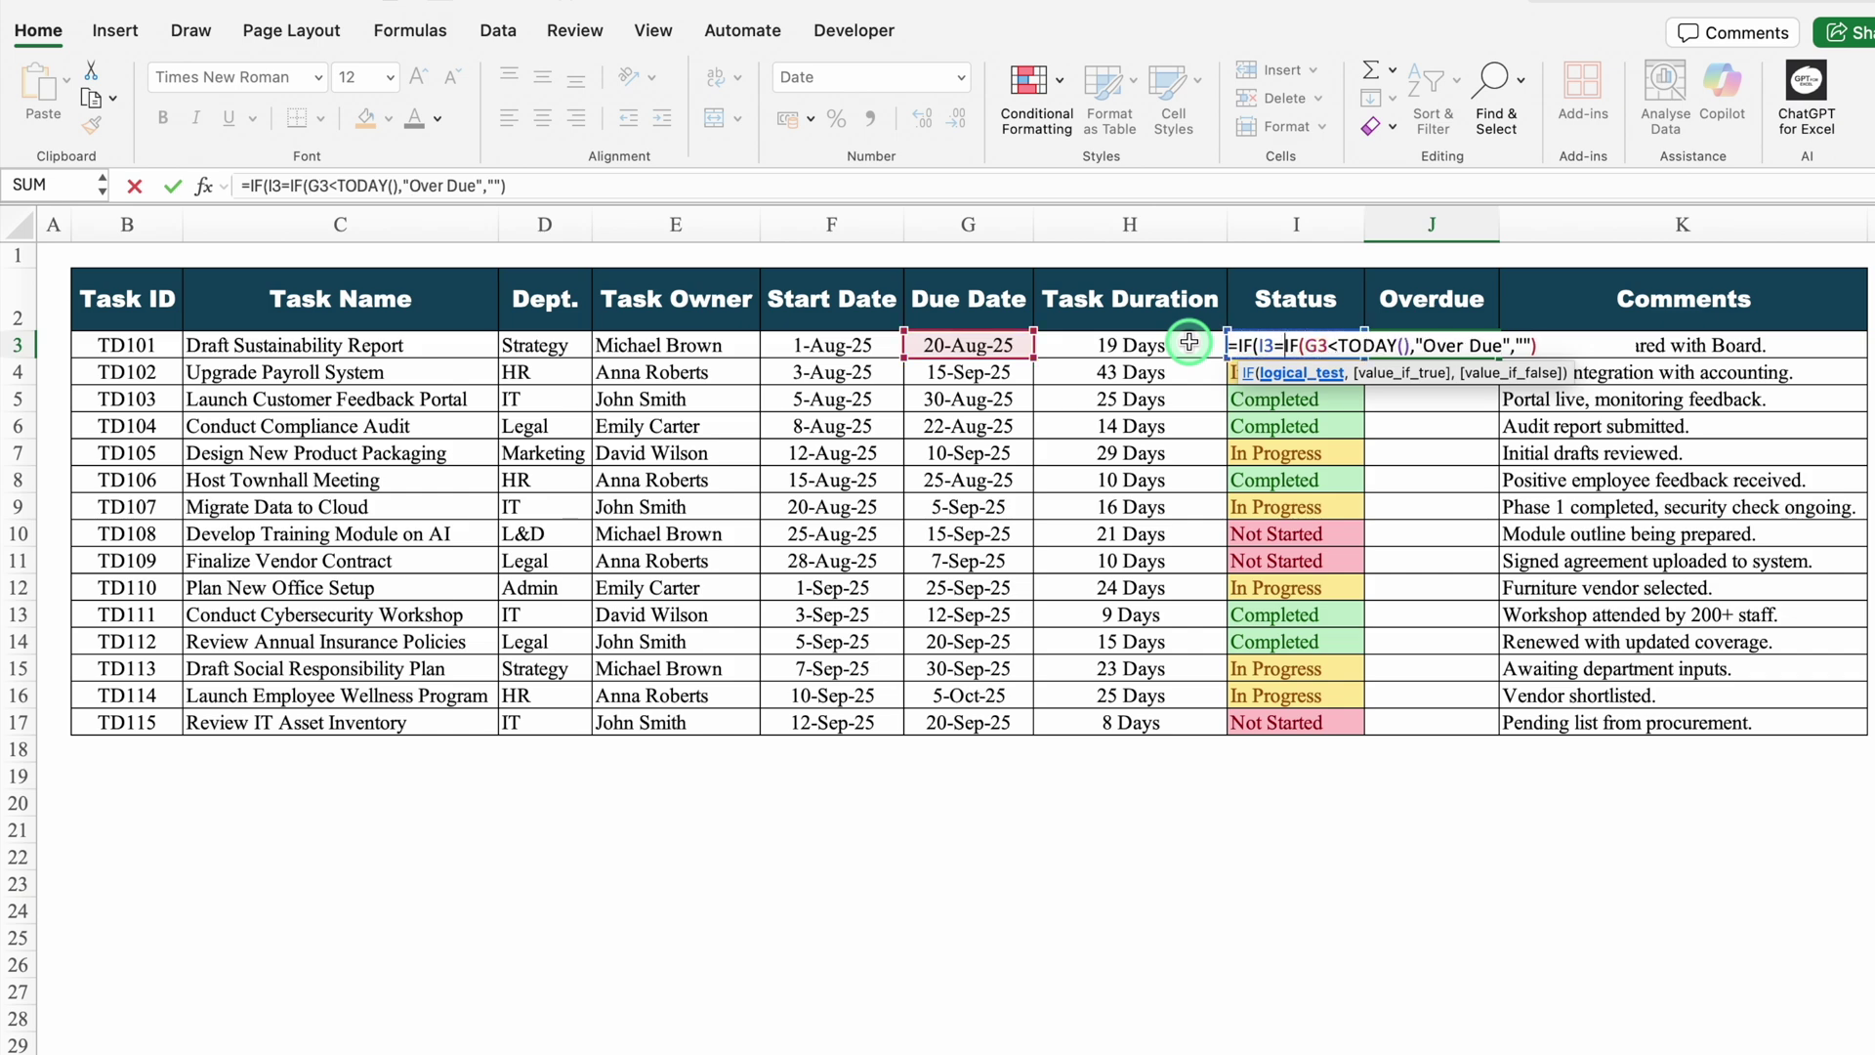
pyautogui.write('"')
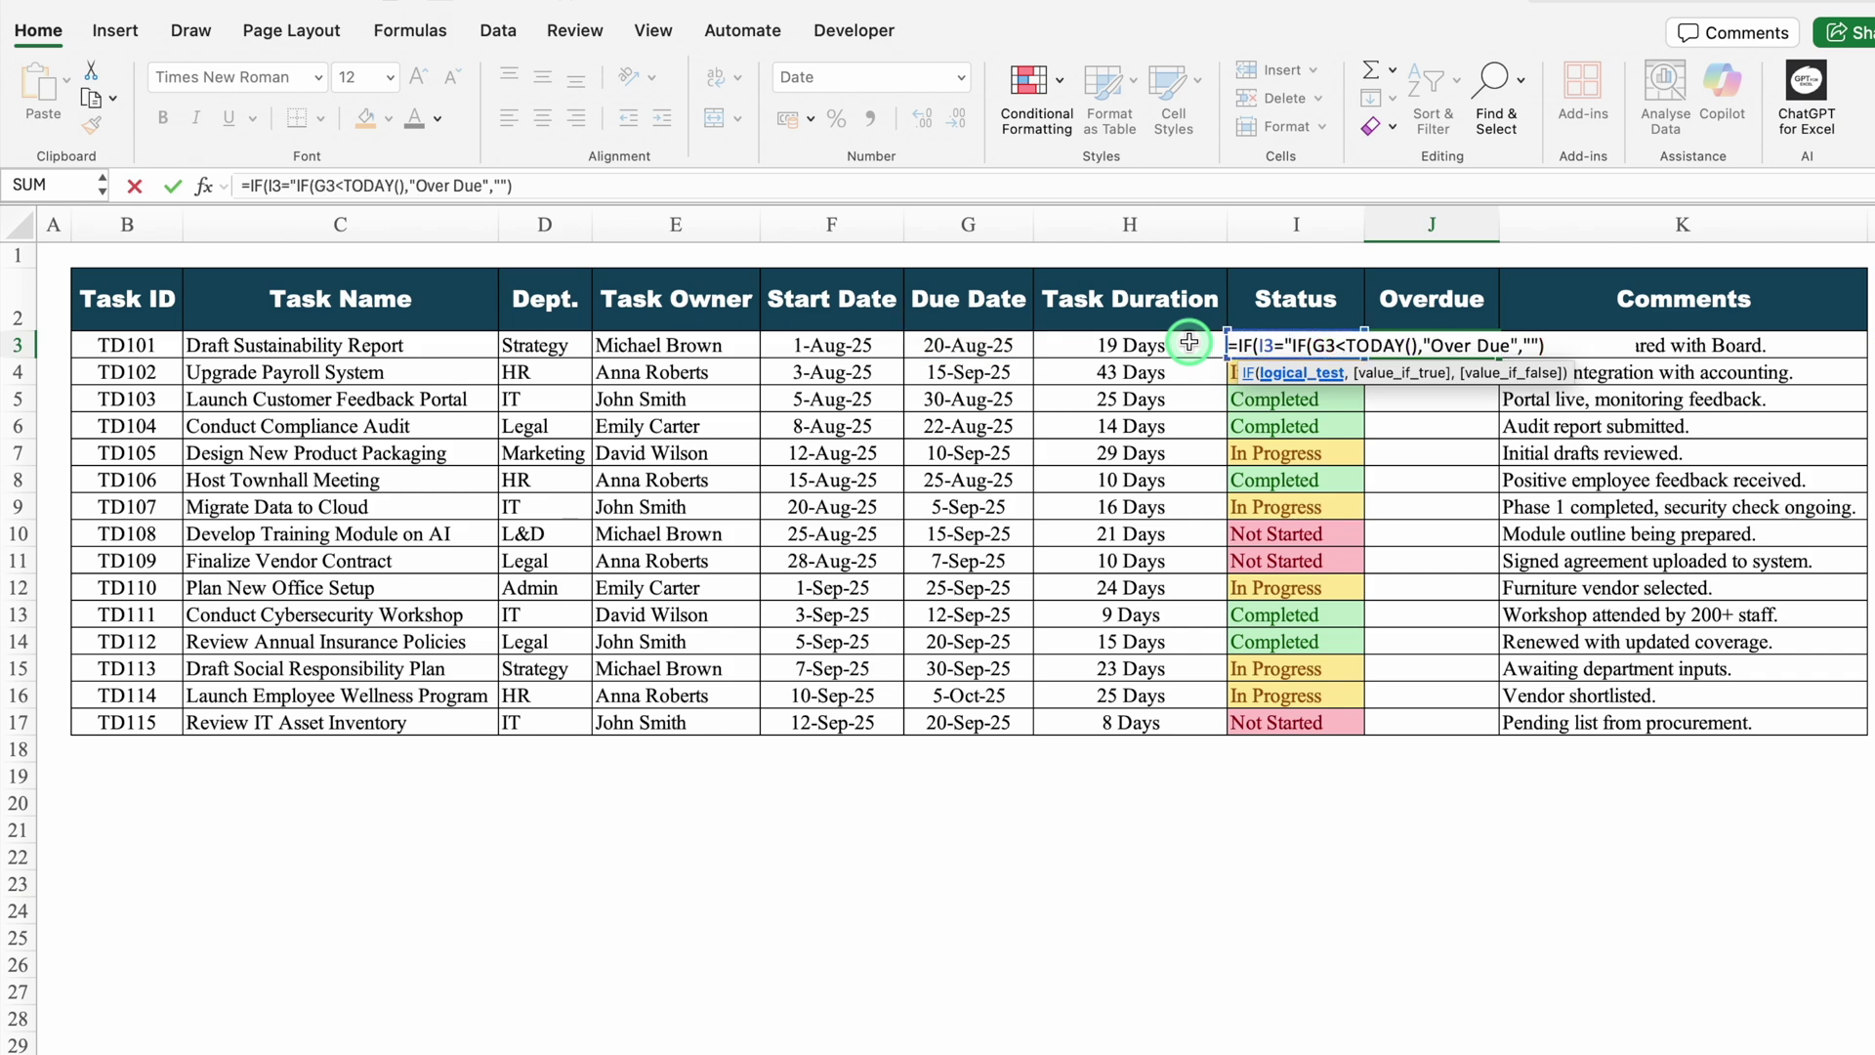
pyautogui.write('Completed')
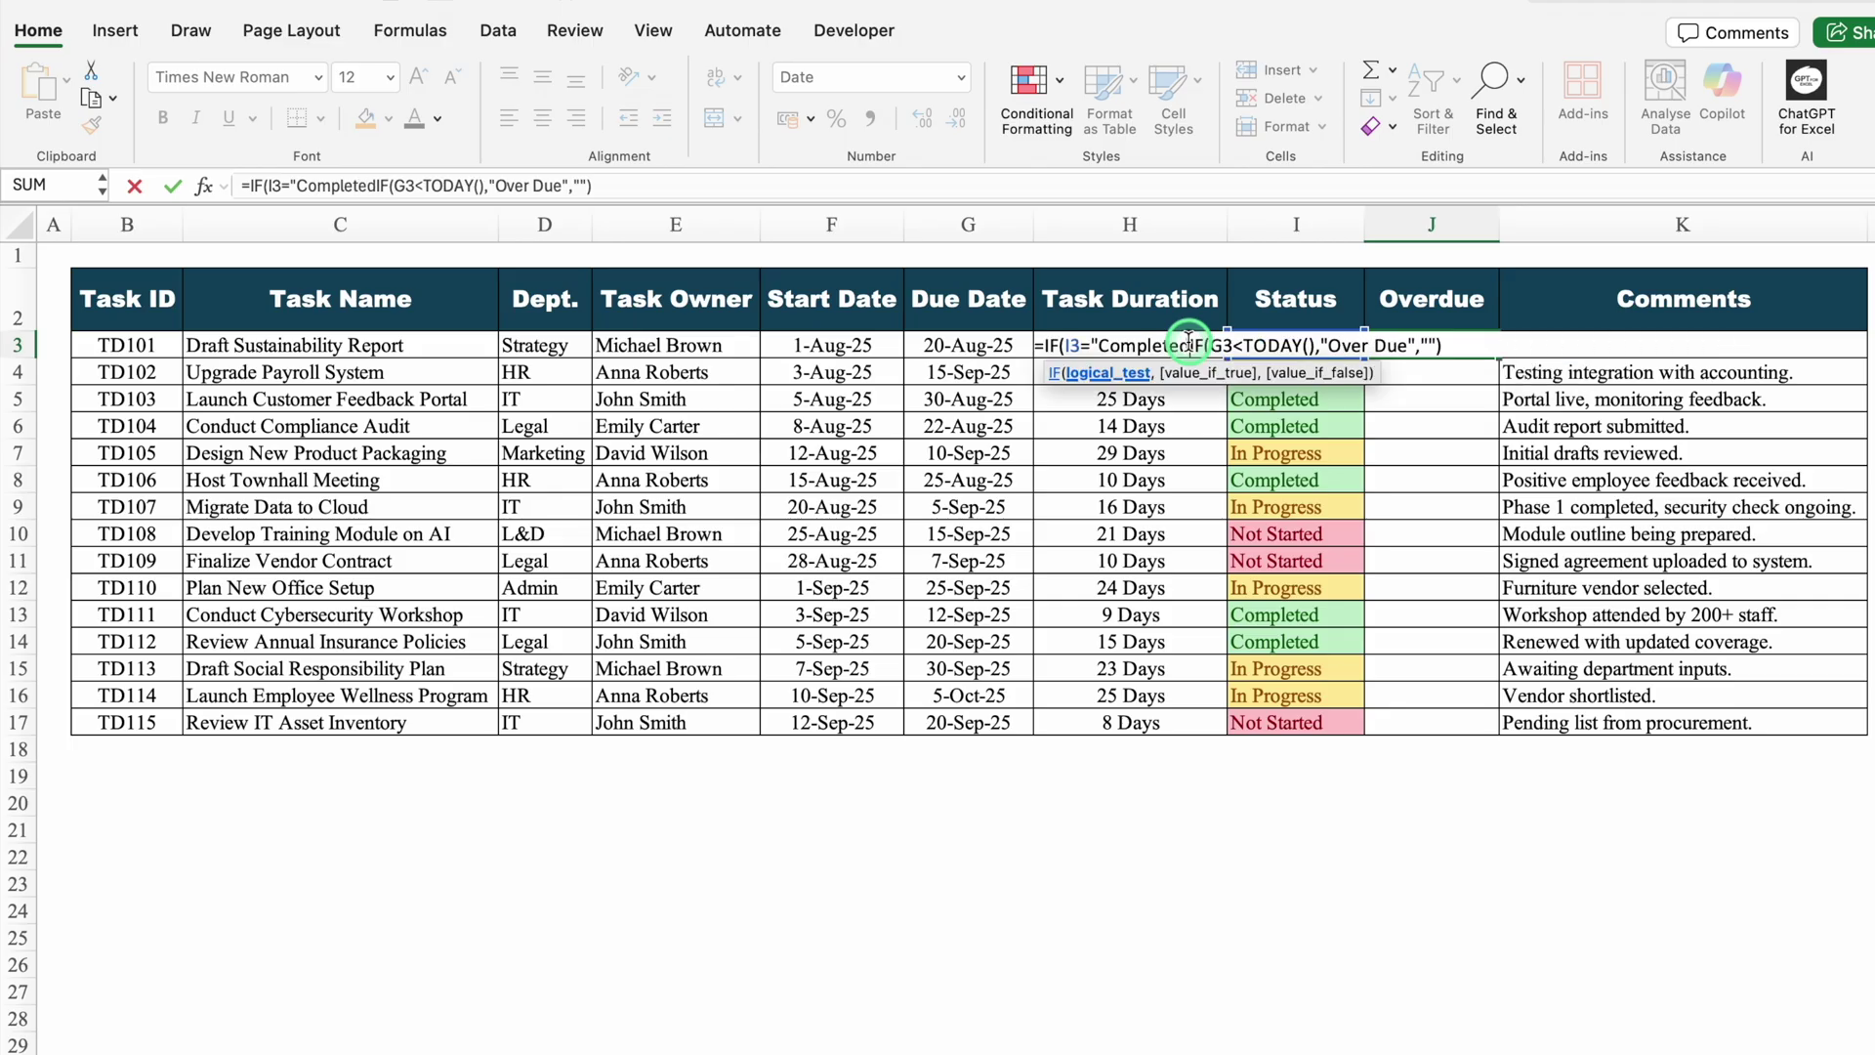
pyautogui.write('",')
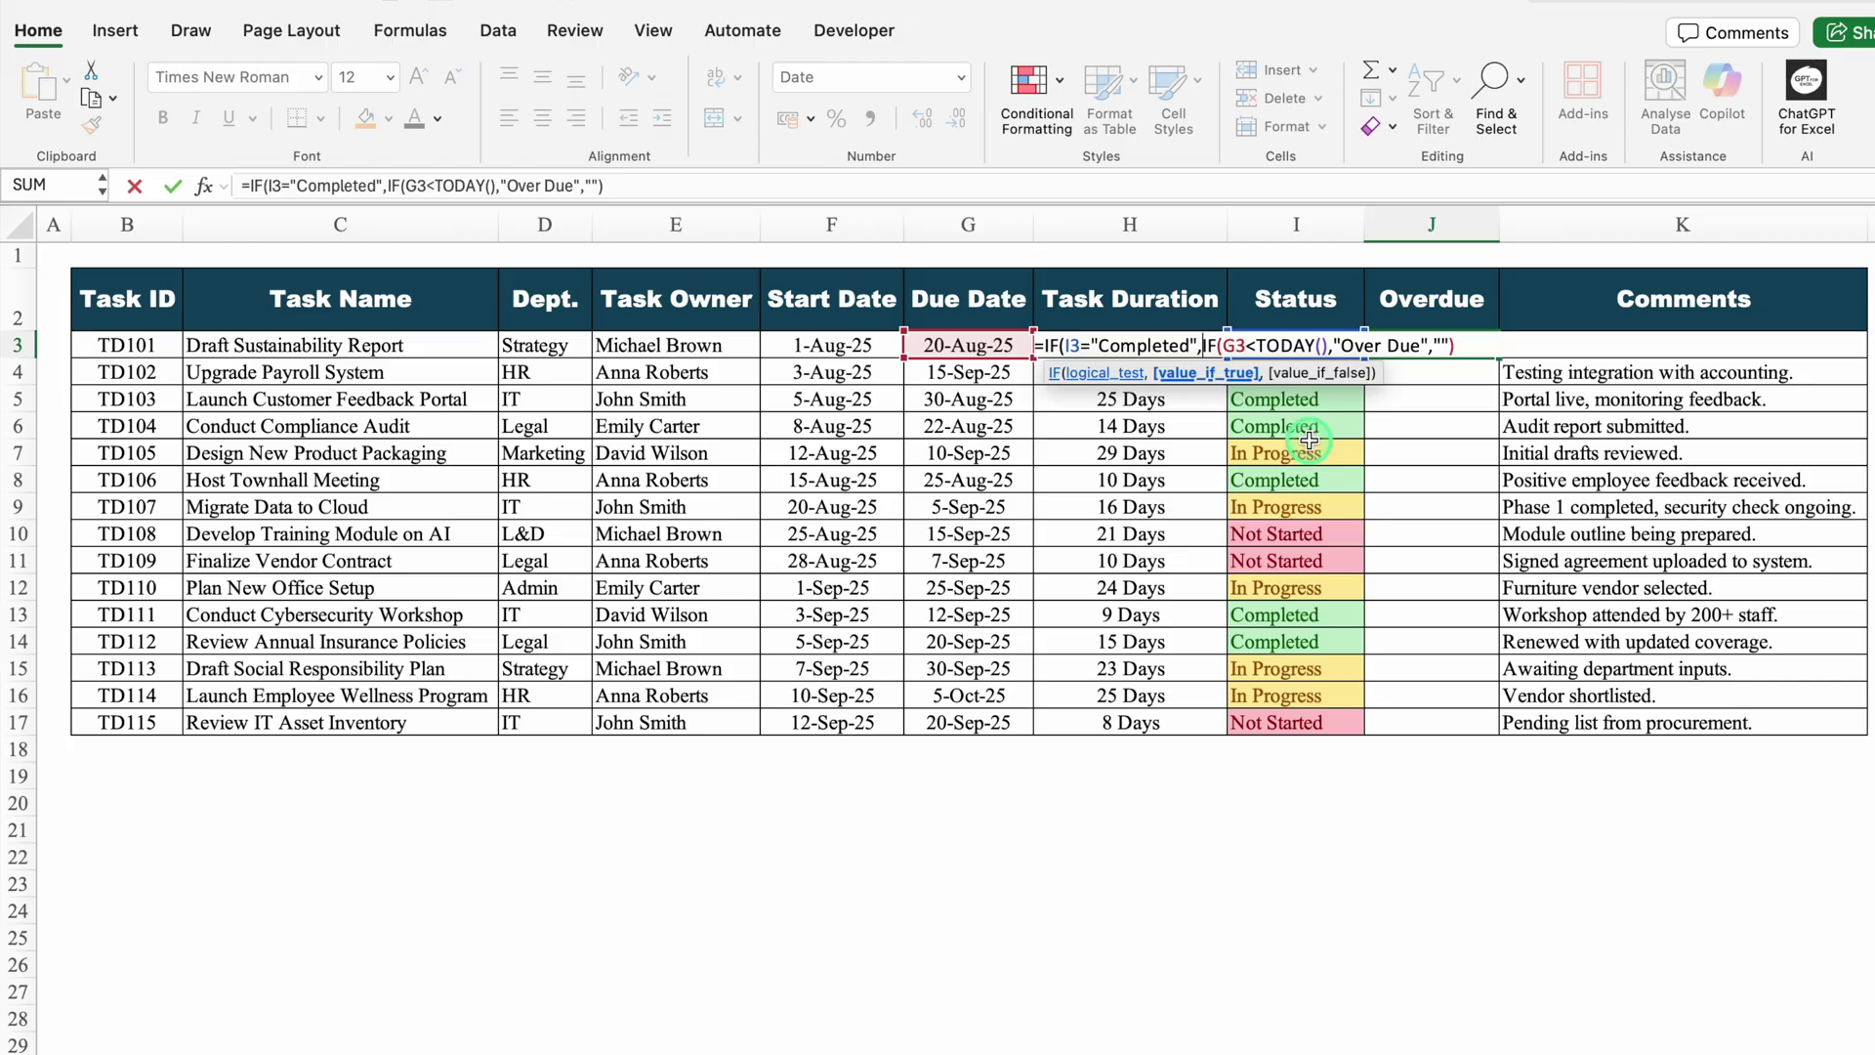
# - Complete J3 as =IF(I3="Completed","",IF(G3<TODAY(),"Over Due","")) and fill it down to J17
pyautogui.write('""')
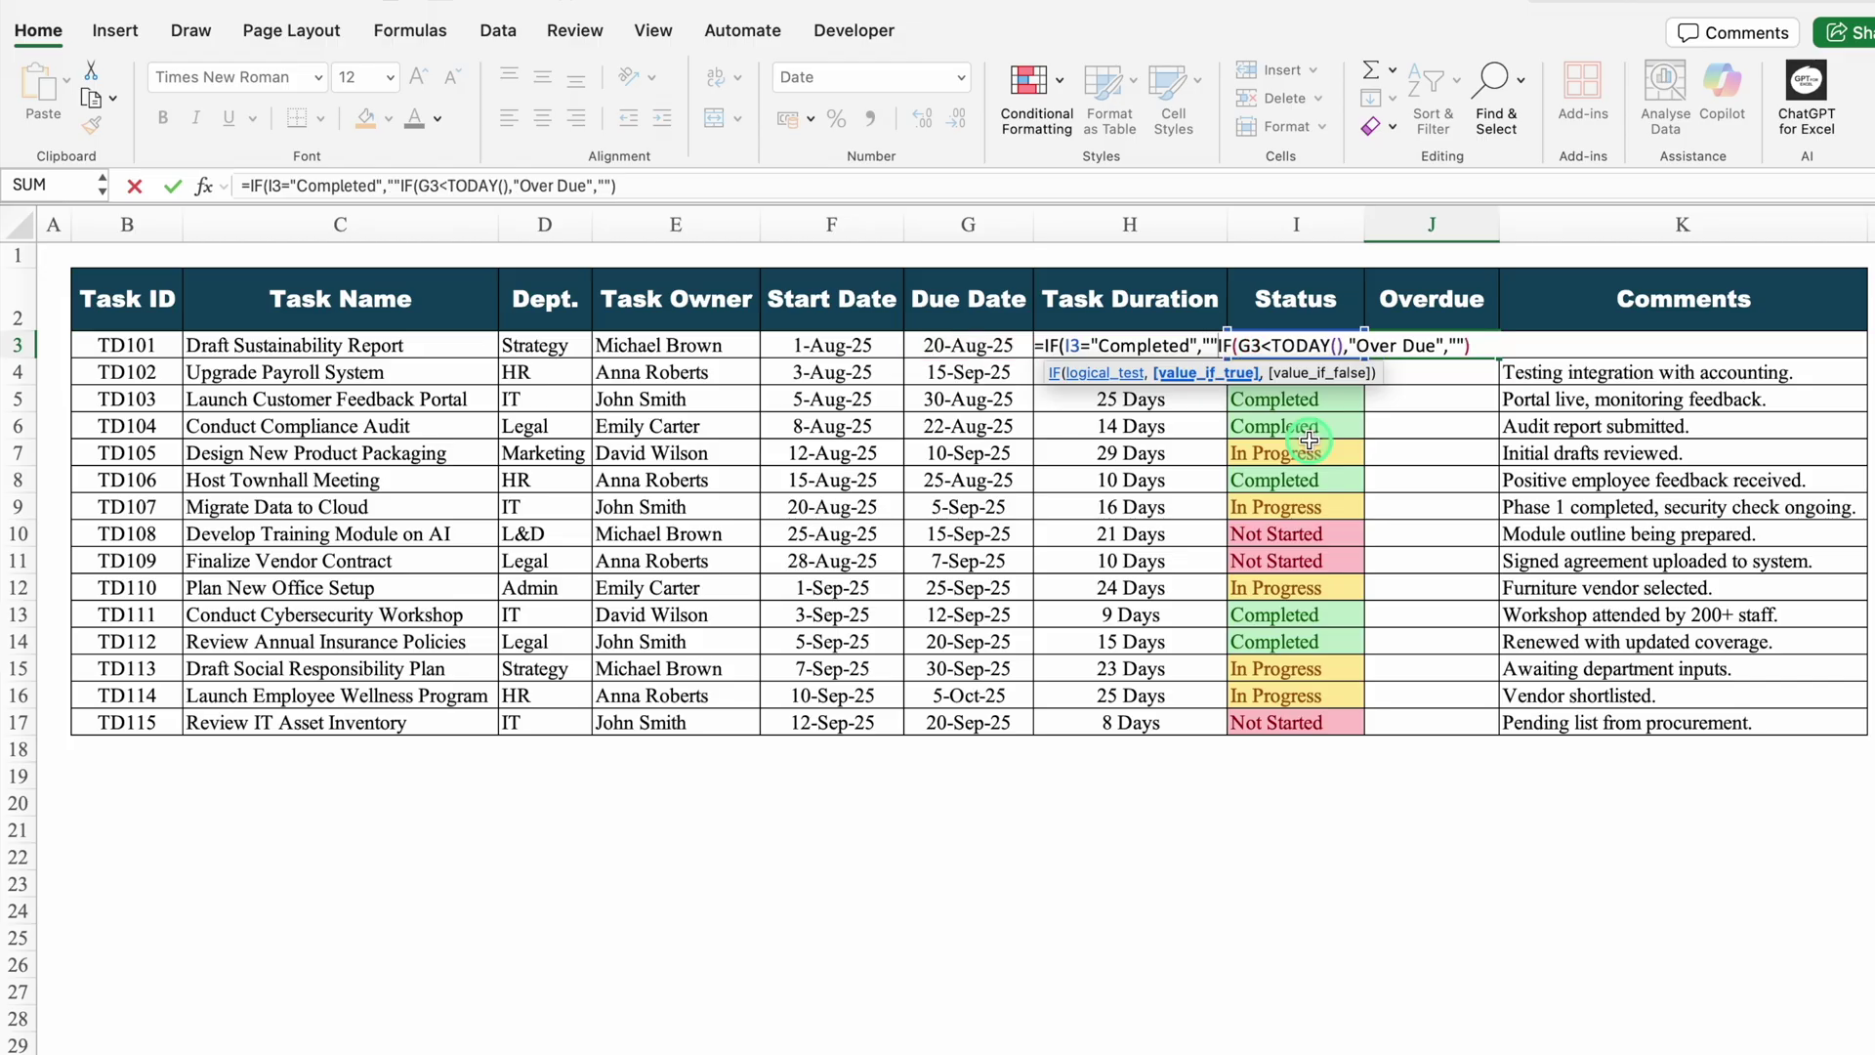
pyautogui.write(',')
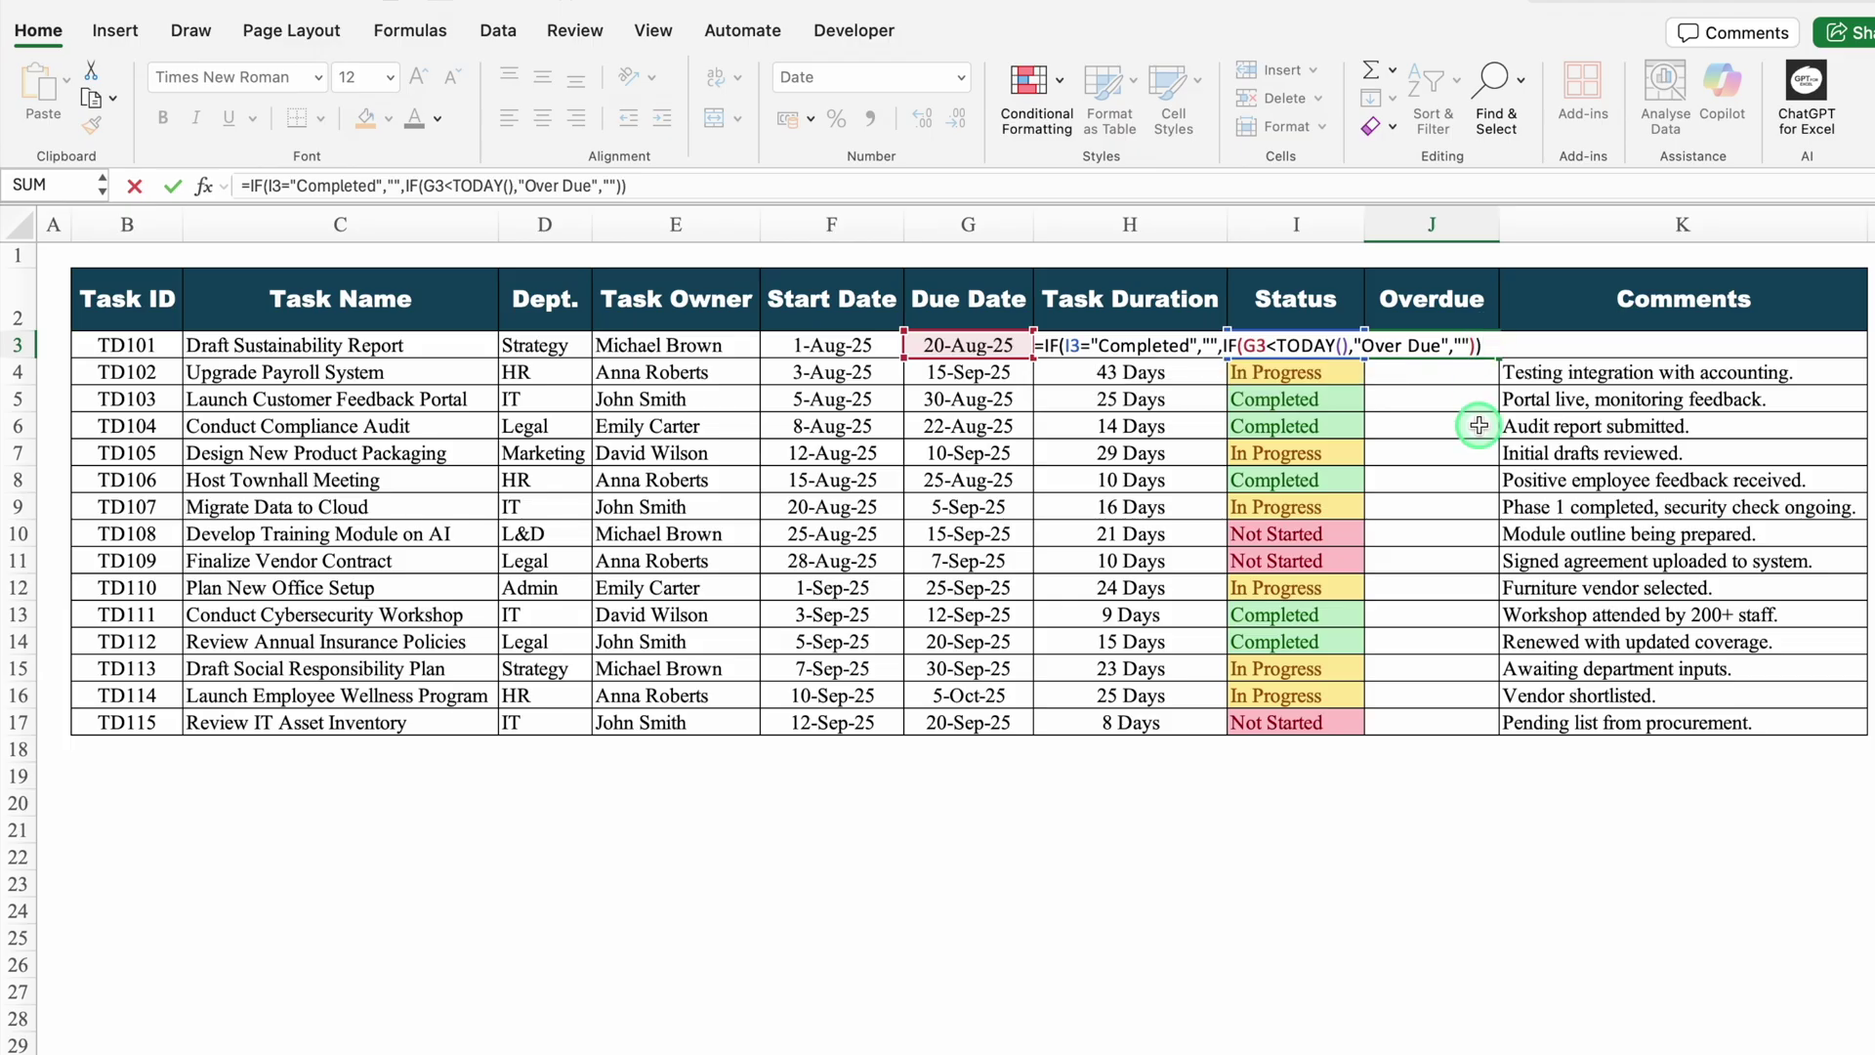
pyautogui.press('Return')
pyautogui.click(1472, 353)
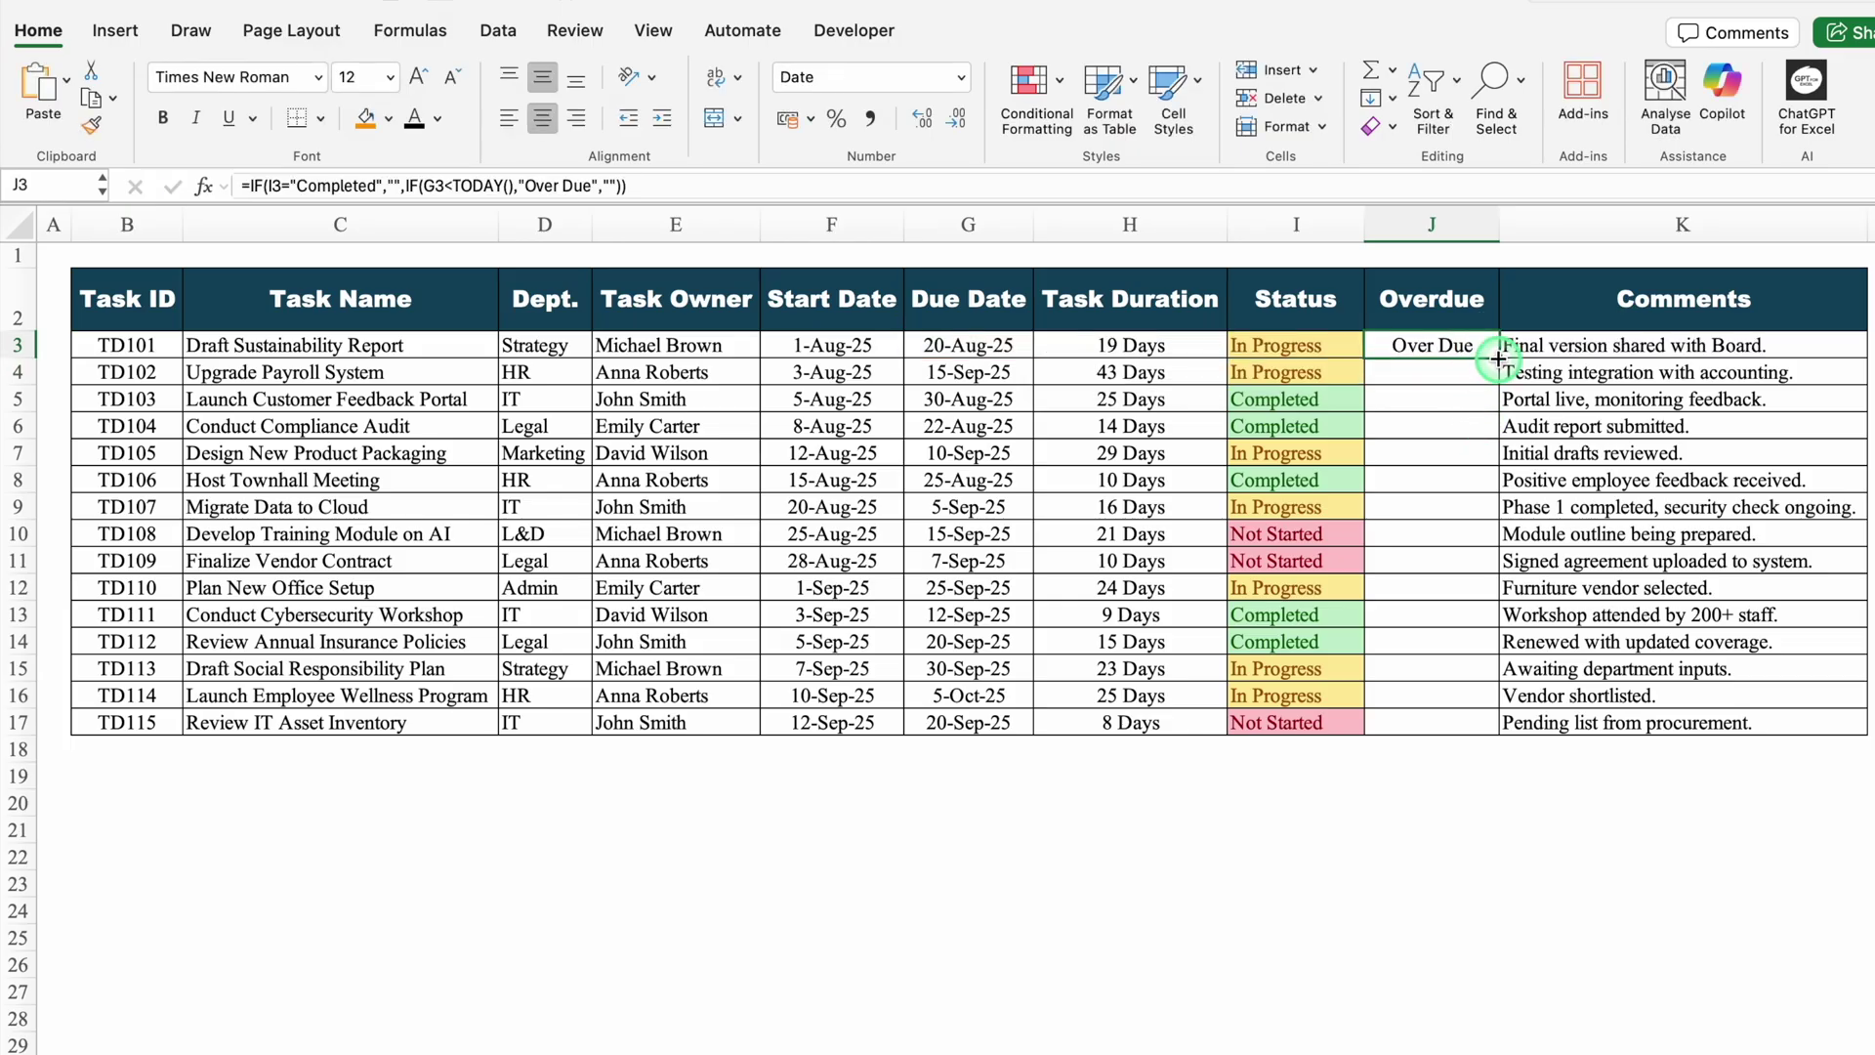
pyautogui.doubleClick(1499, 358)
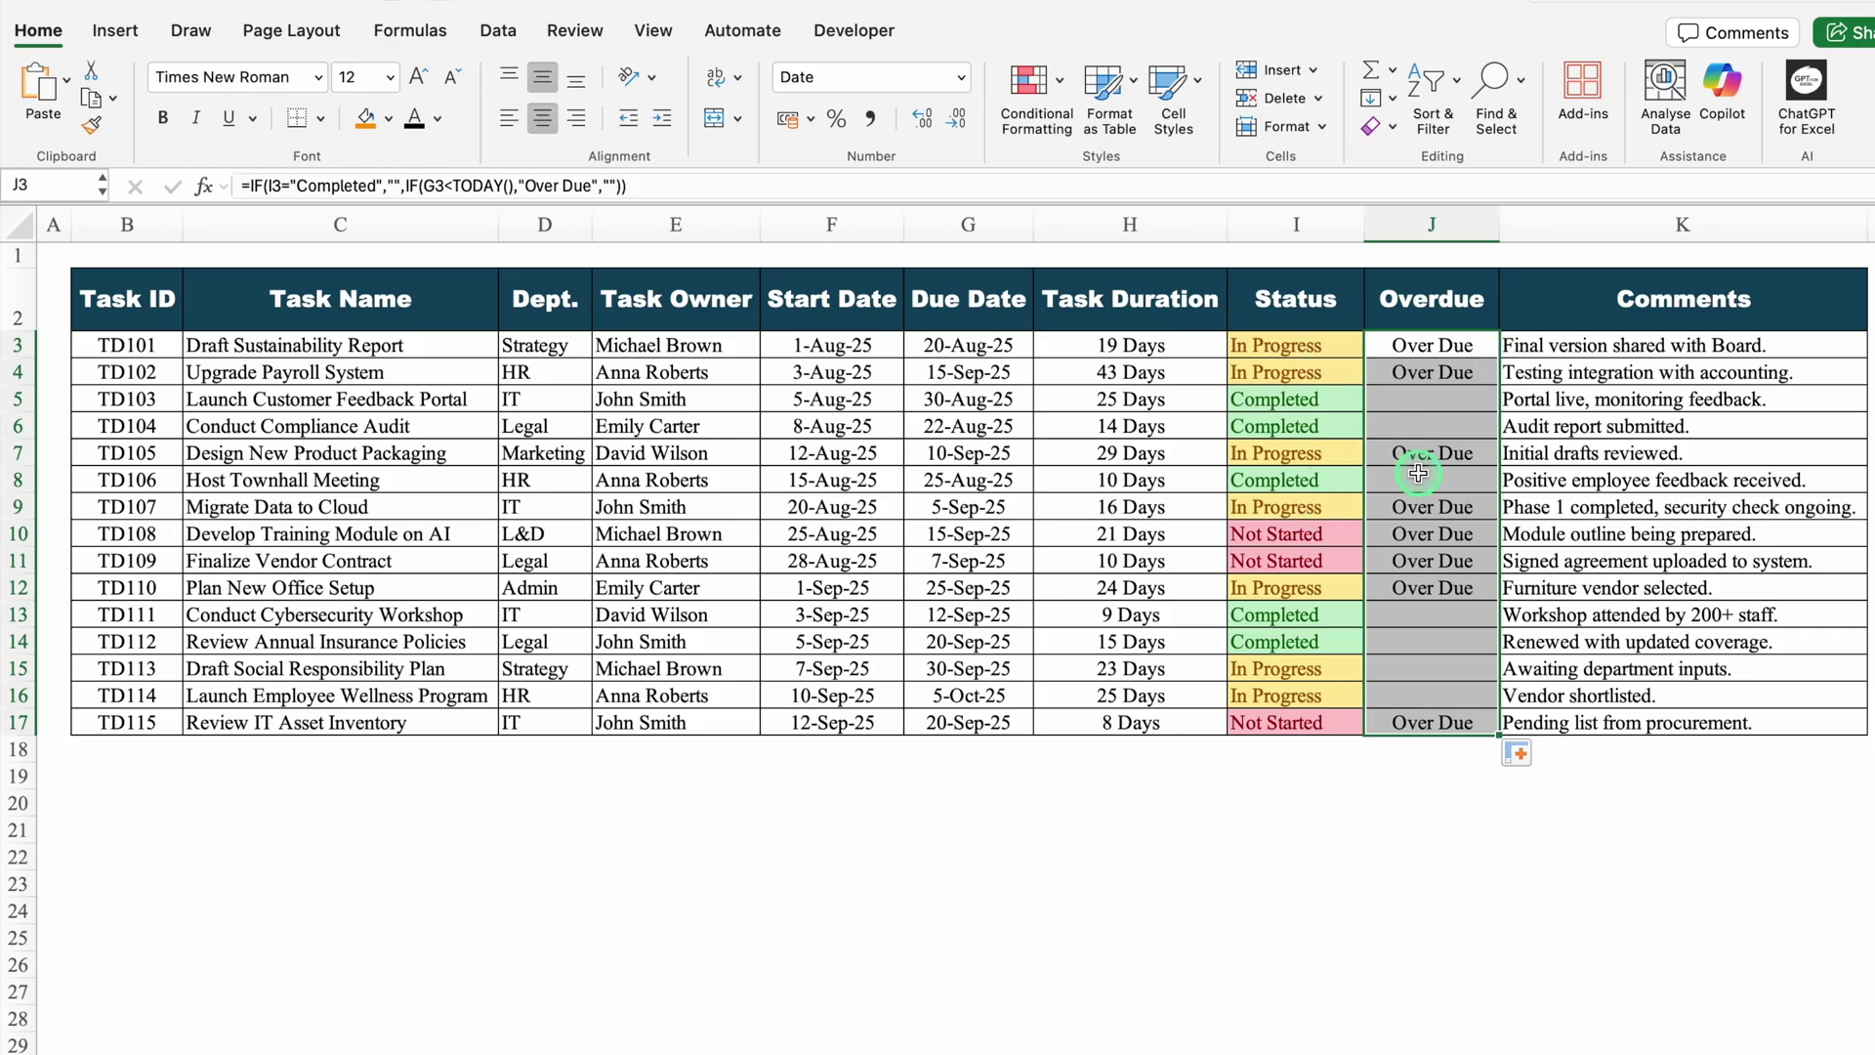
# - Add a conditional formatting rule to the whole sheet giving cells equal to Over Due a light red fill with dark red text
pyautogui.click(19, 226)
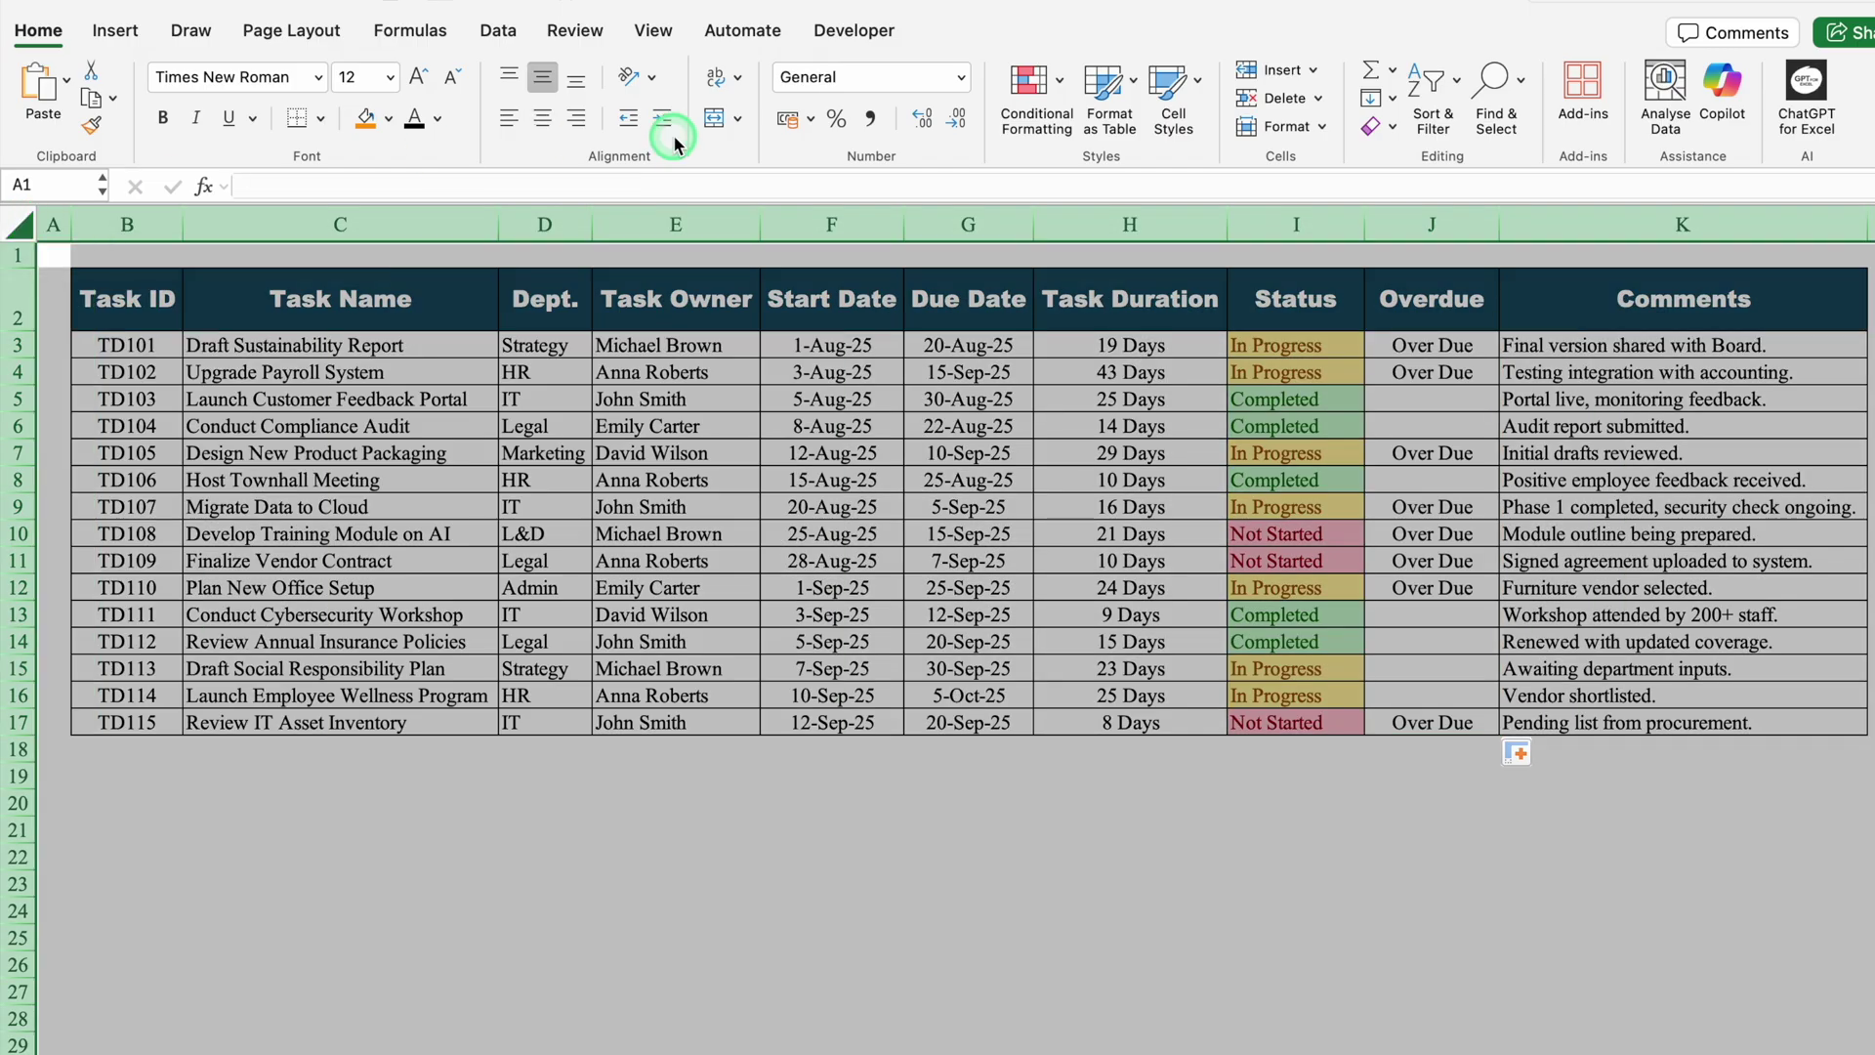
pyautogui.click(1027, 86)
pyautogui.click(1171, 128)
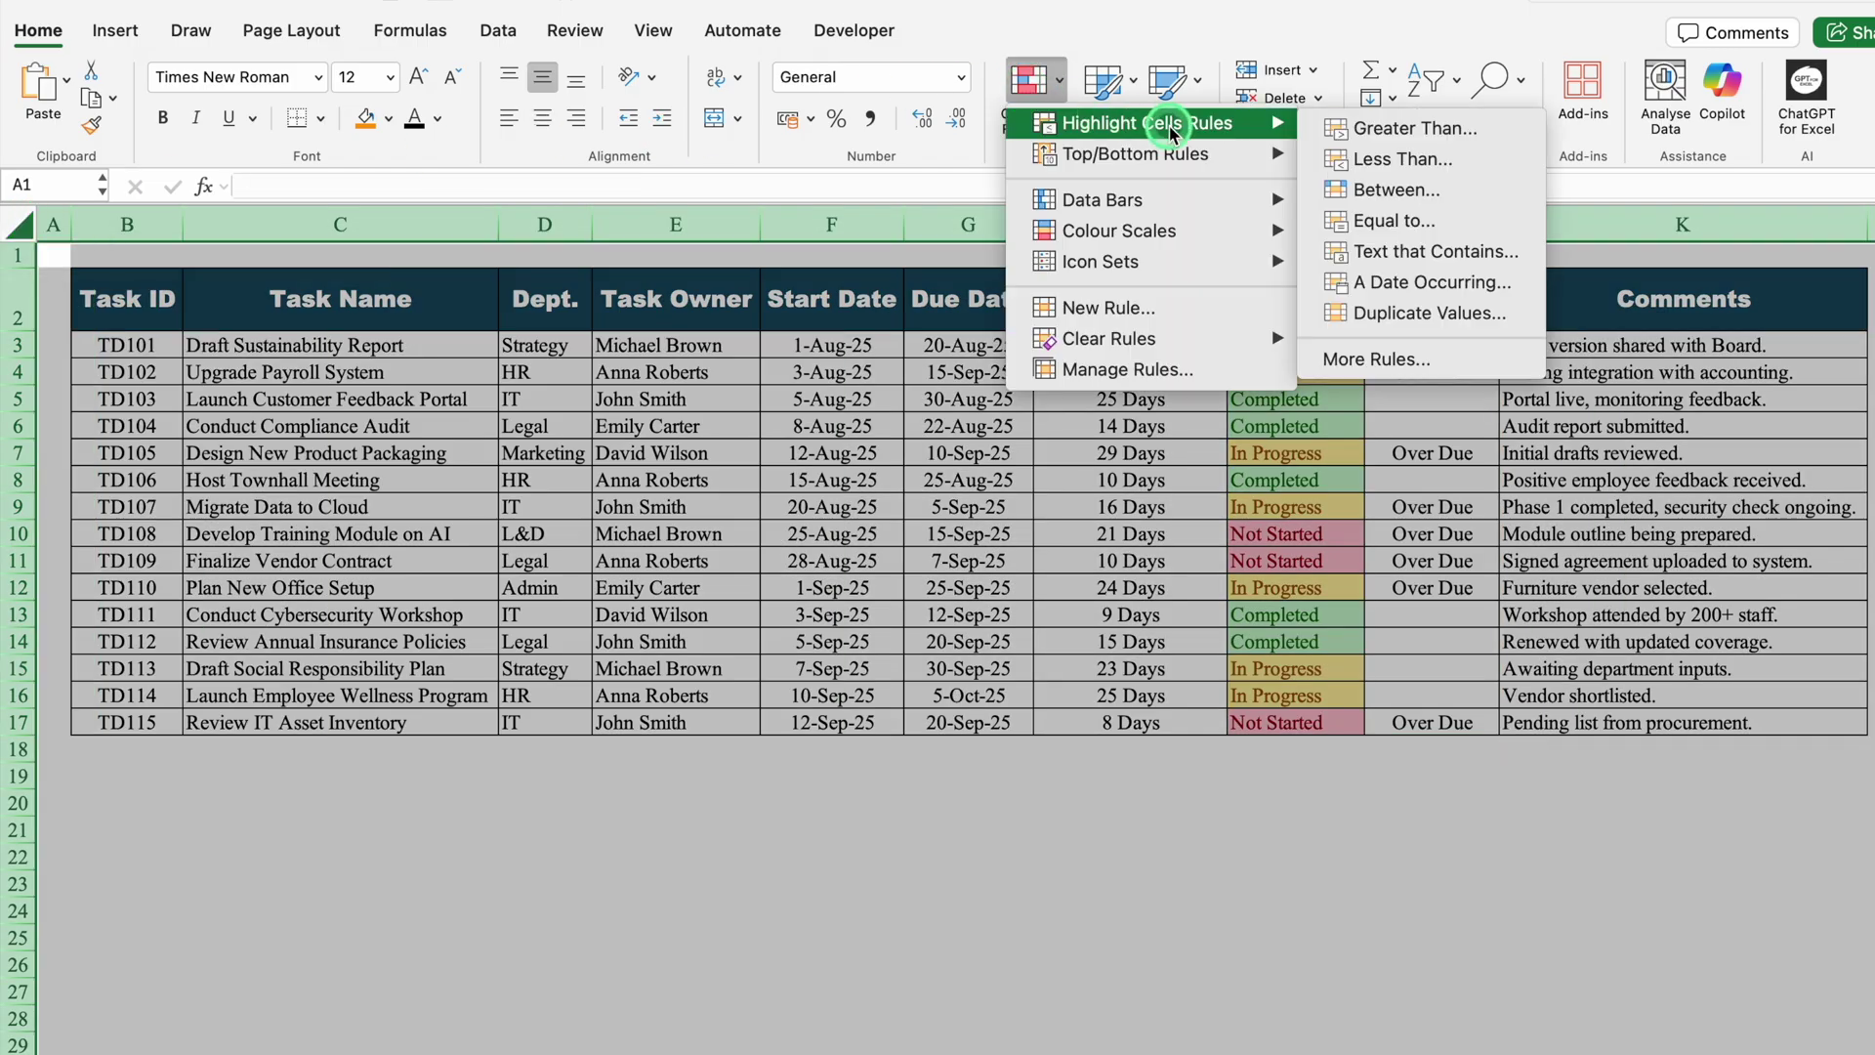
pyautogui.click(1406, 221)
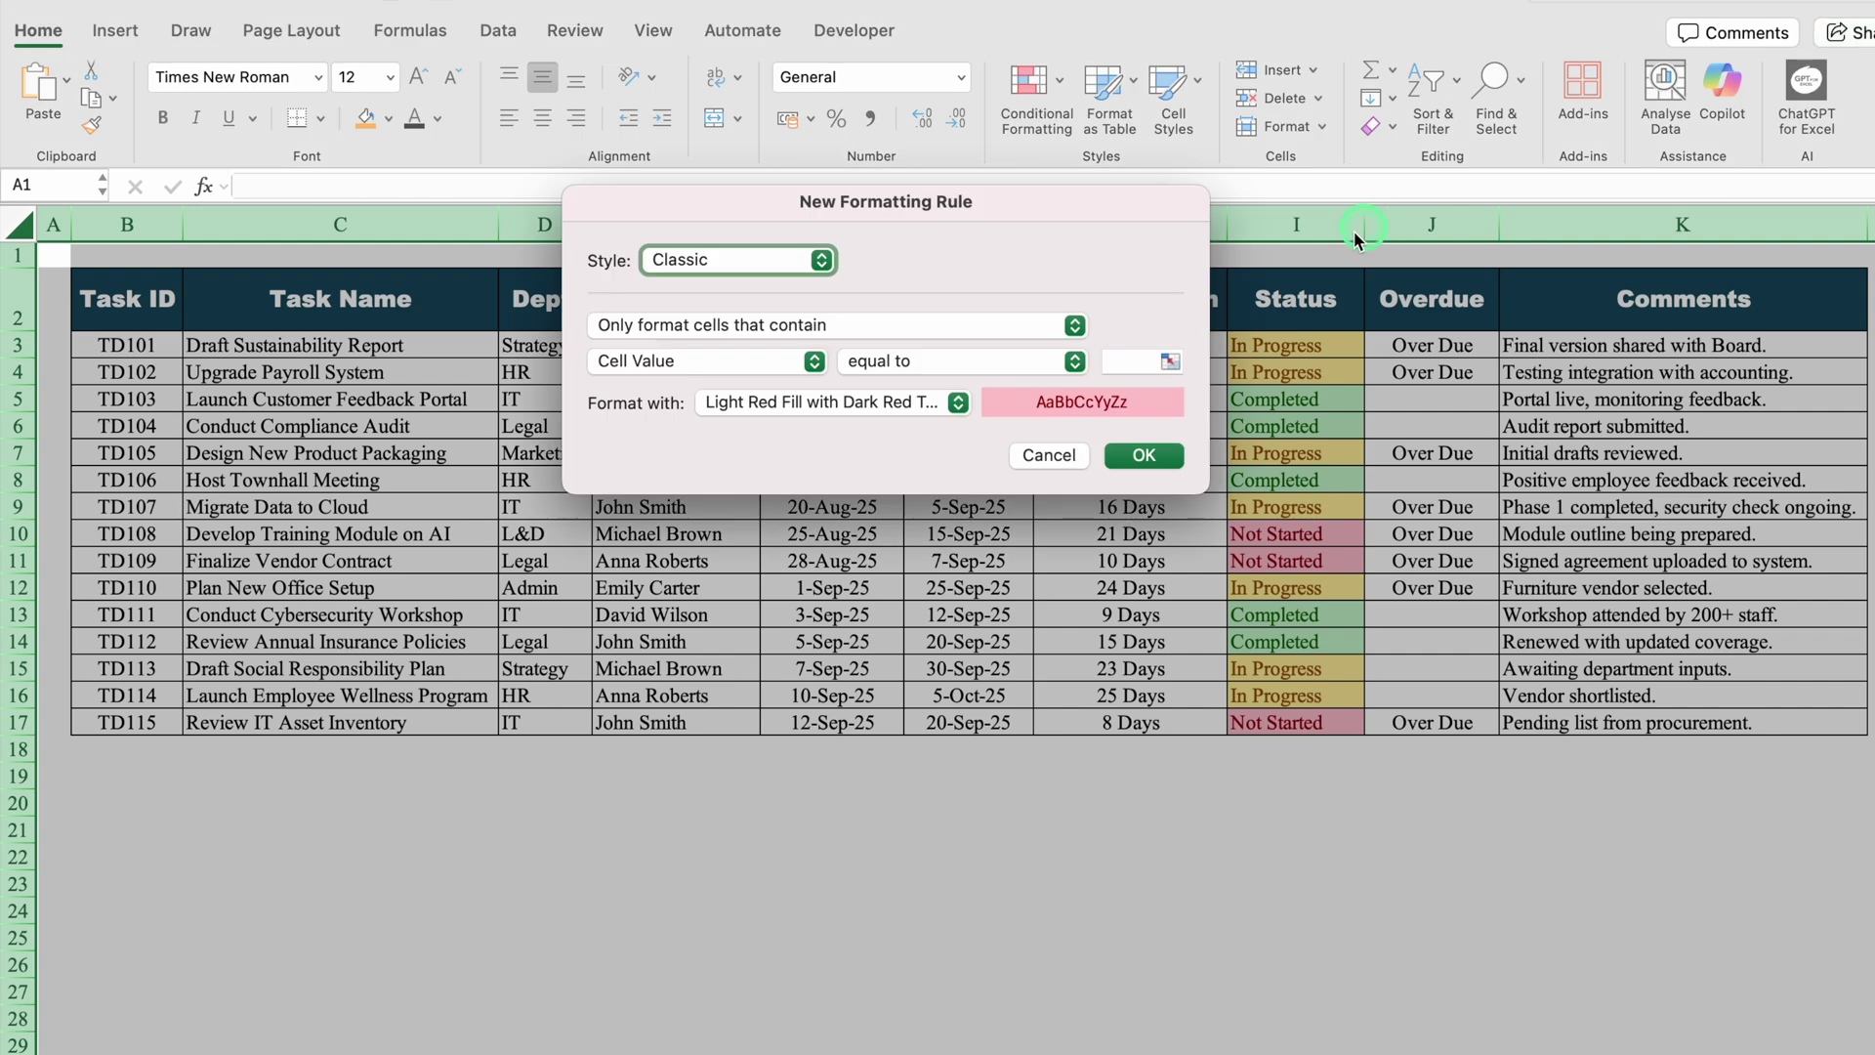
pyautogui.click(1138, 361)
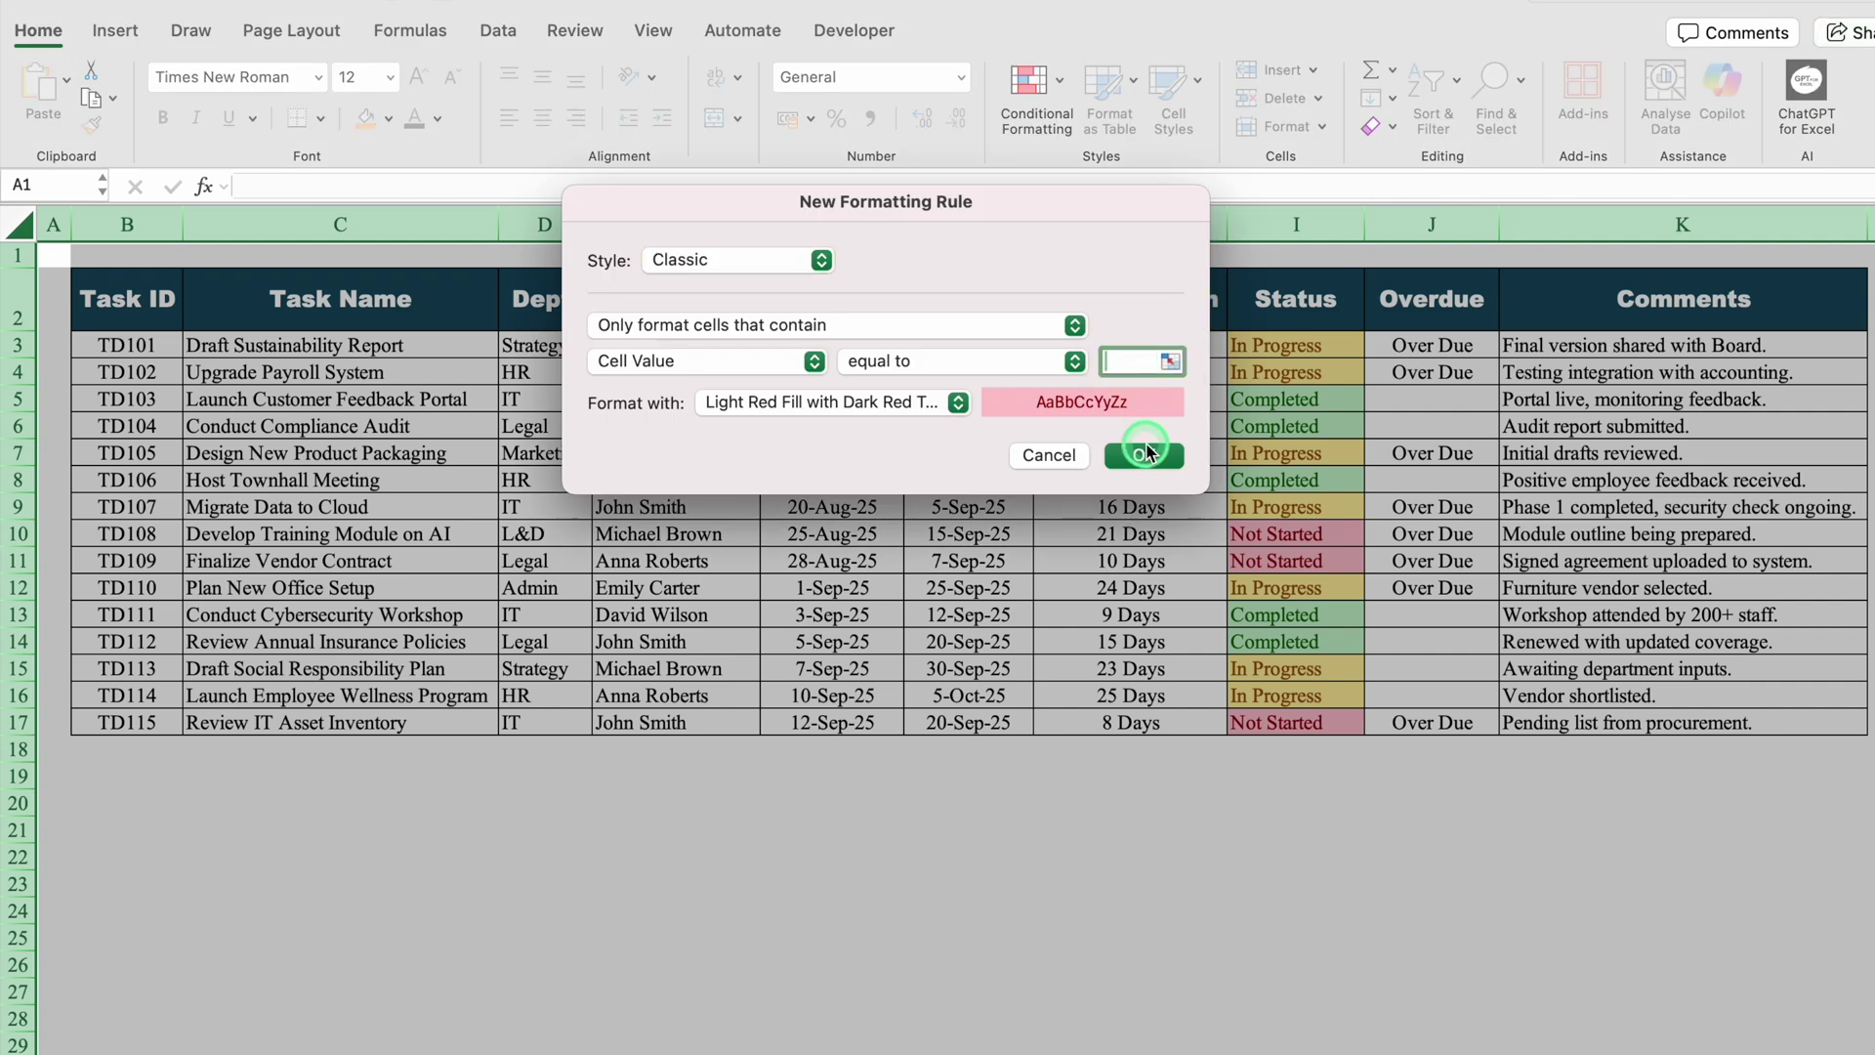
pyautogui.write('Over Due')
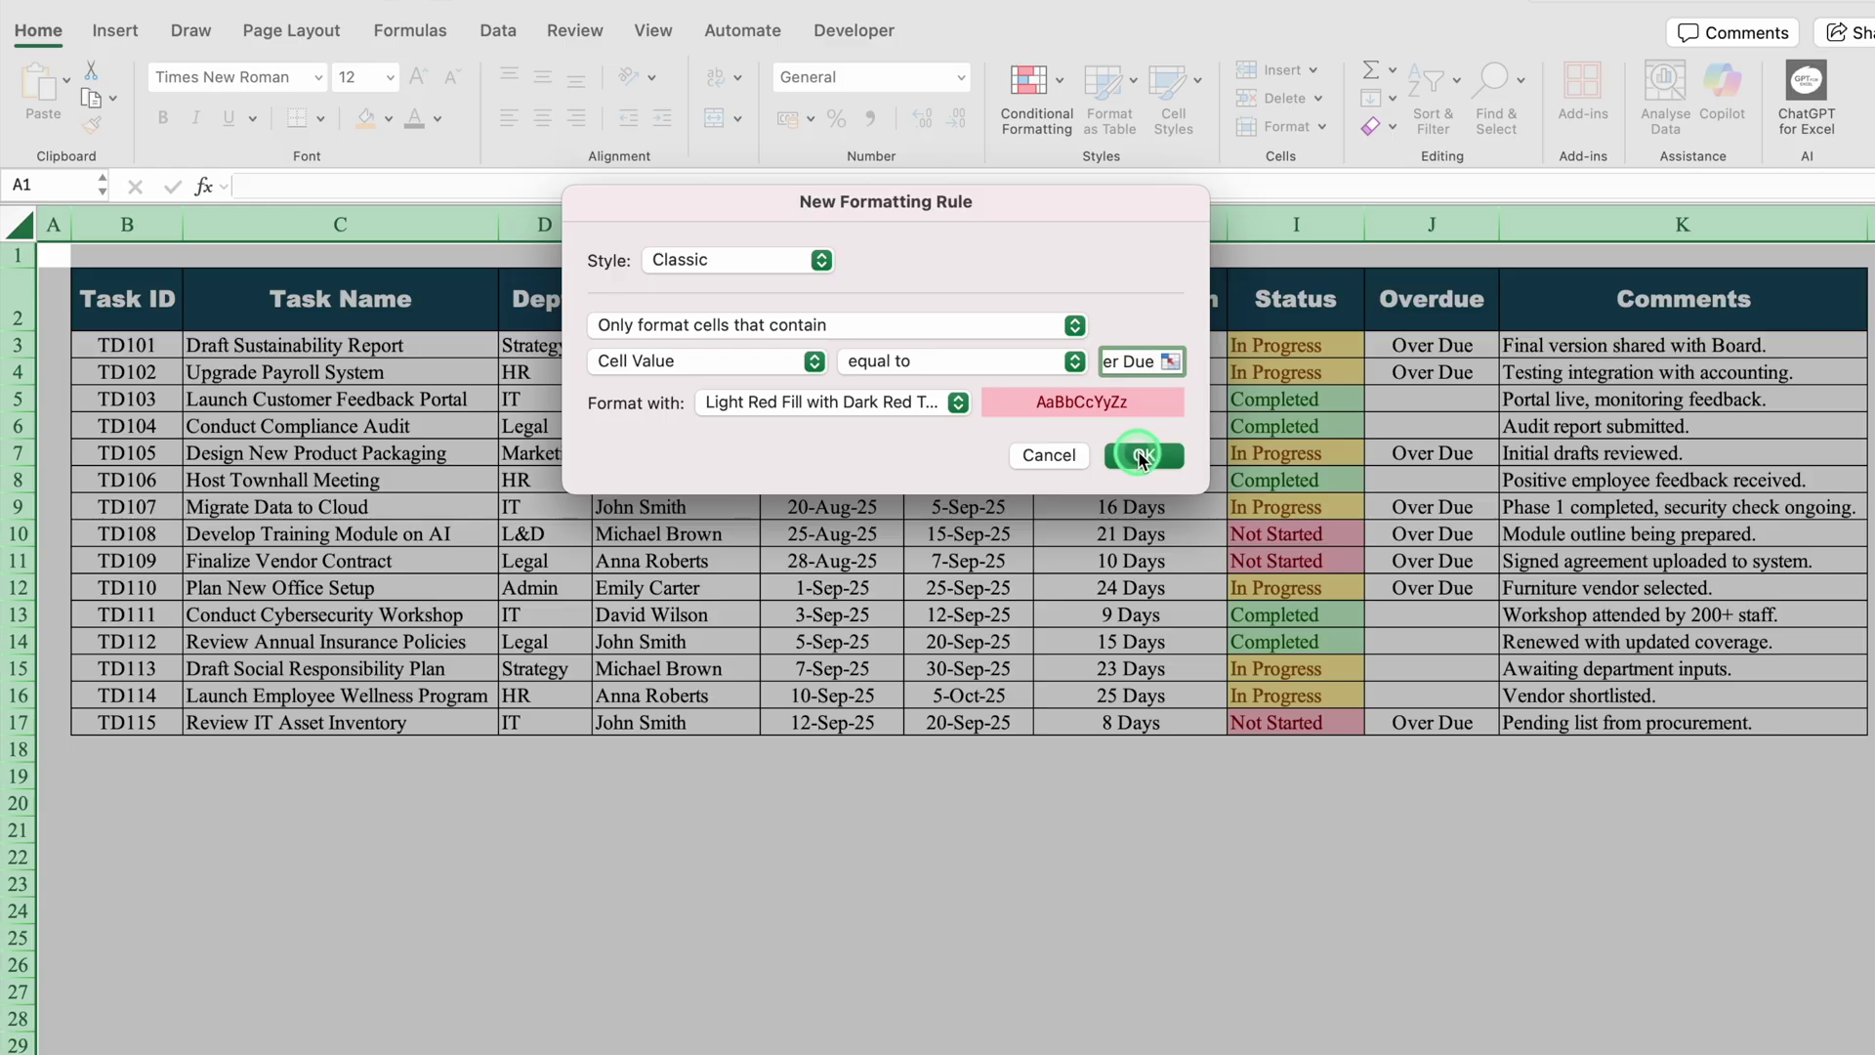
pyautogui.click(1140, 456)
pyautogui.click(1348, 903)
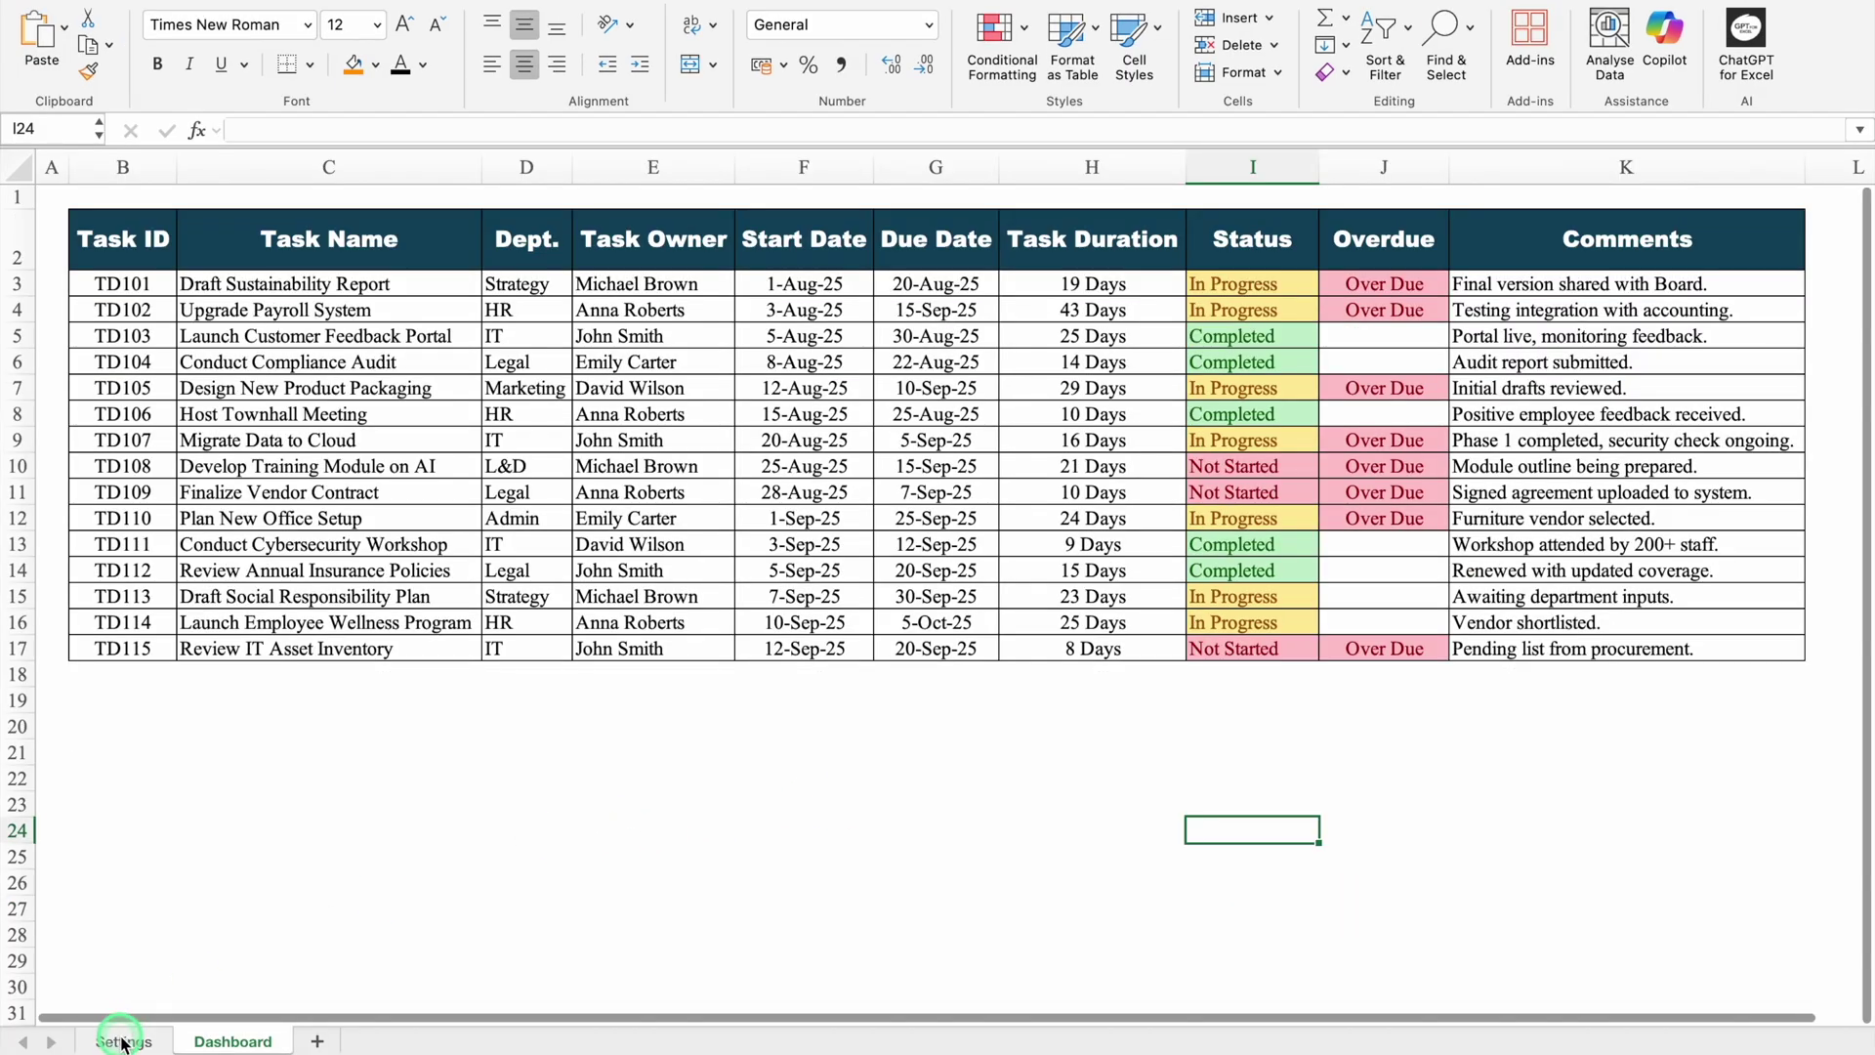
# - On the Settings sheet, begin a COUNTIF in the Completed count cell C3 with the absolute range Dashboard!$I:$I
pyautogui.click(122, 1042)
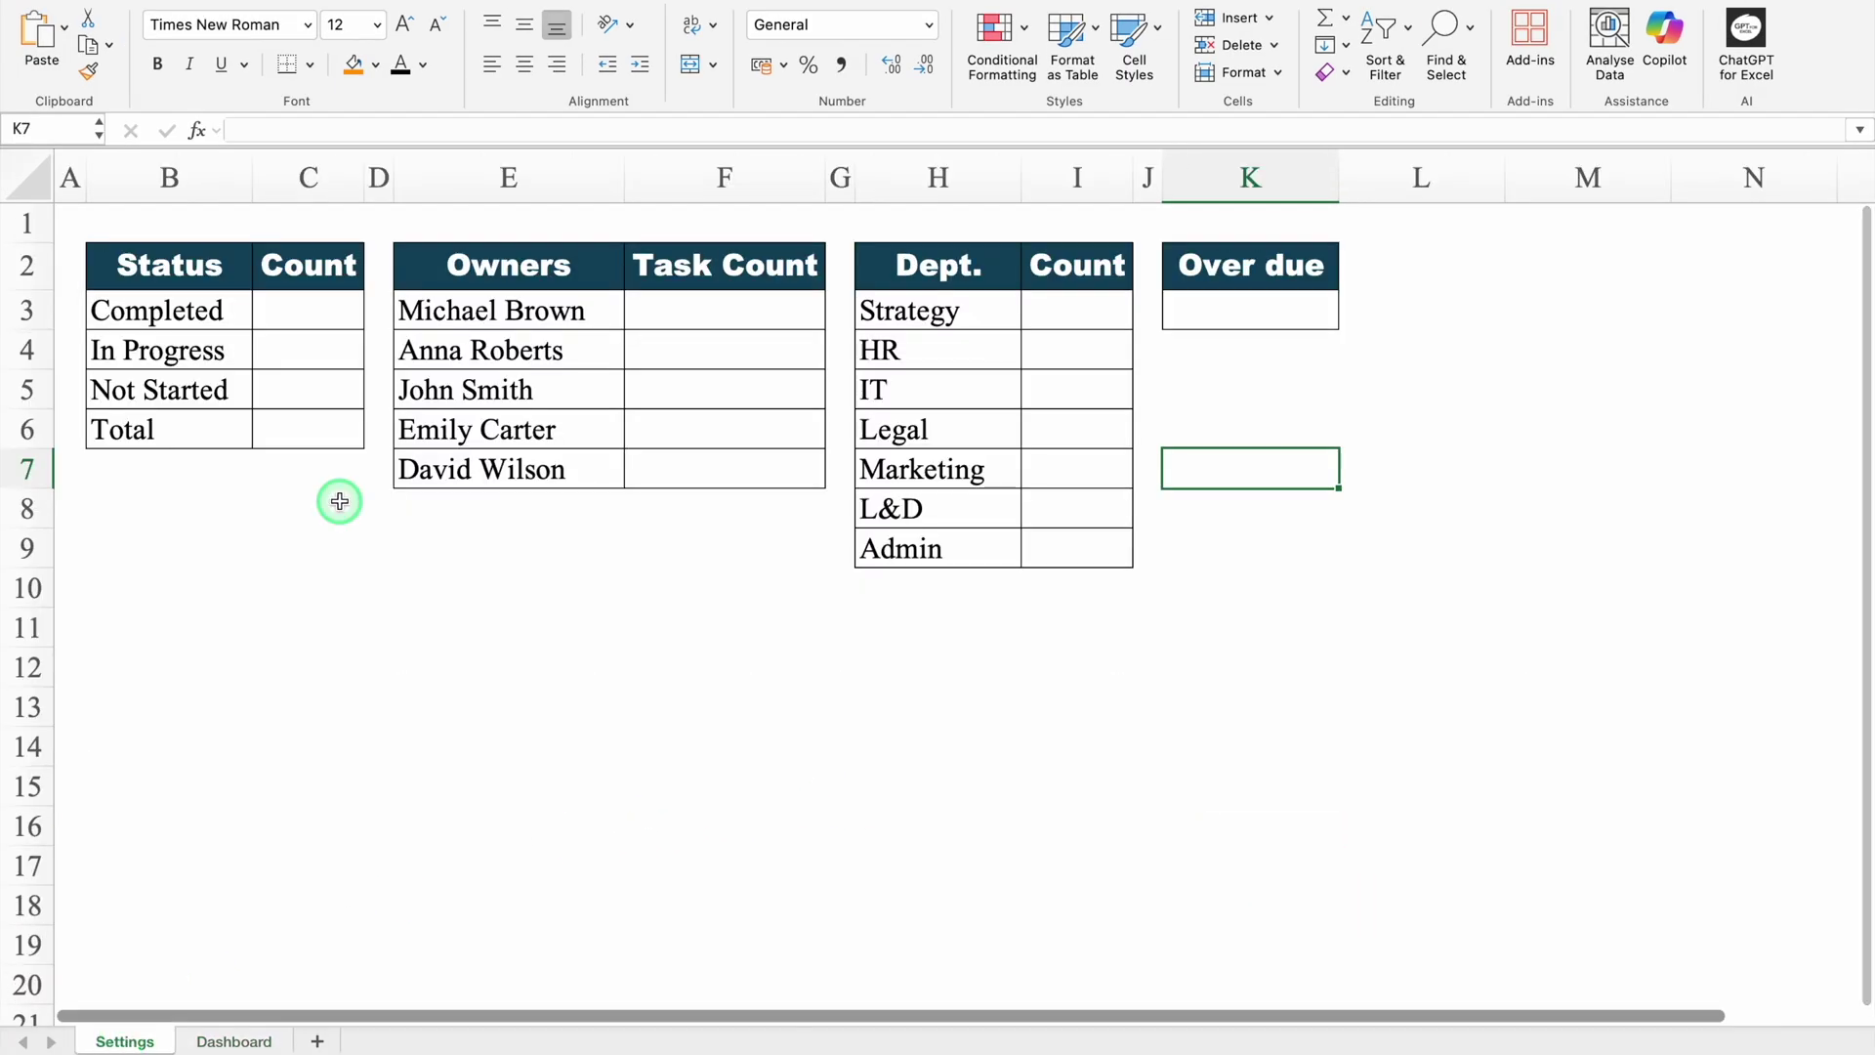
pyautogui.click(293, 309)
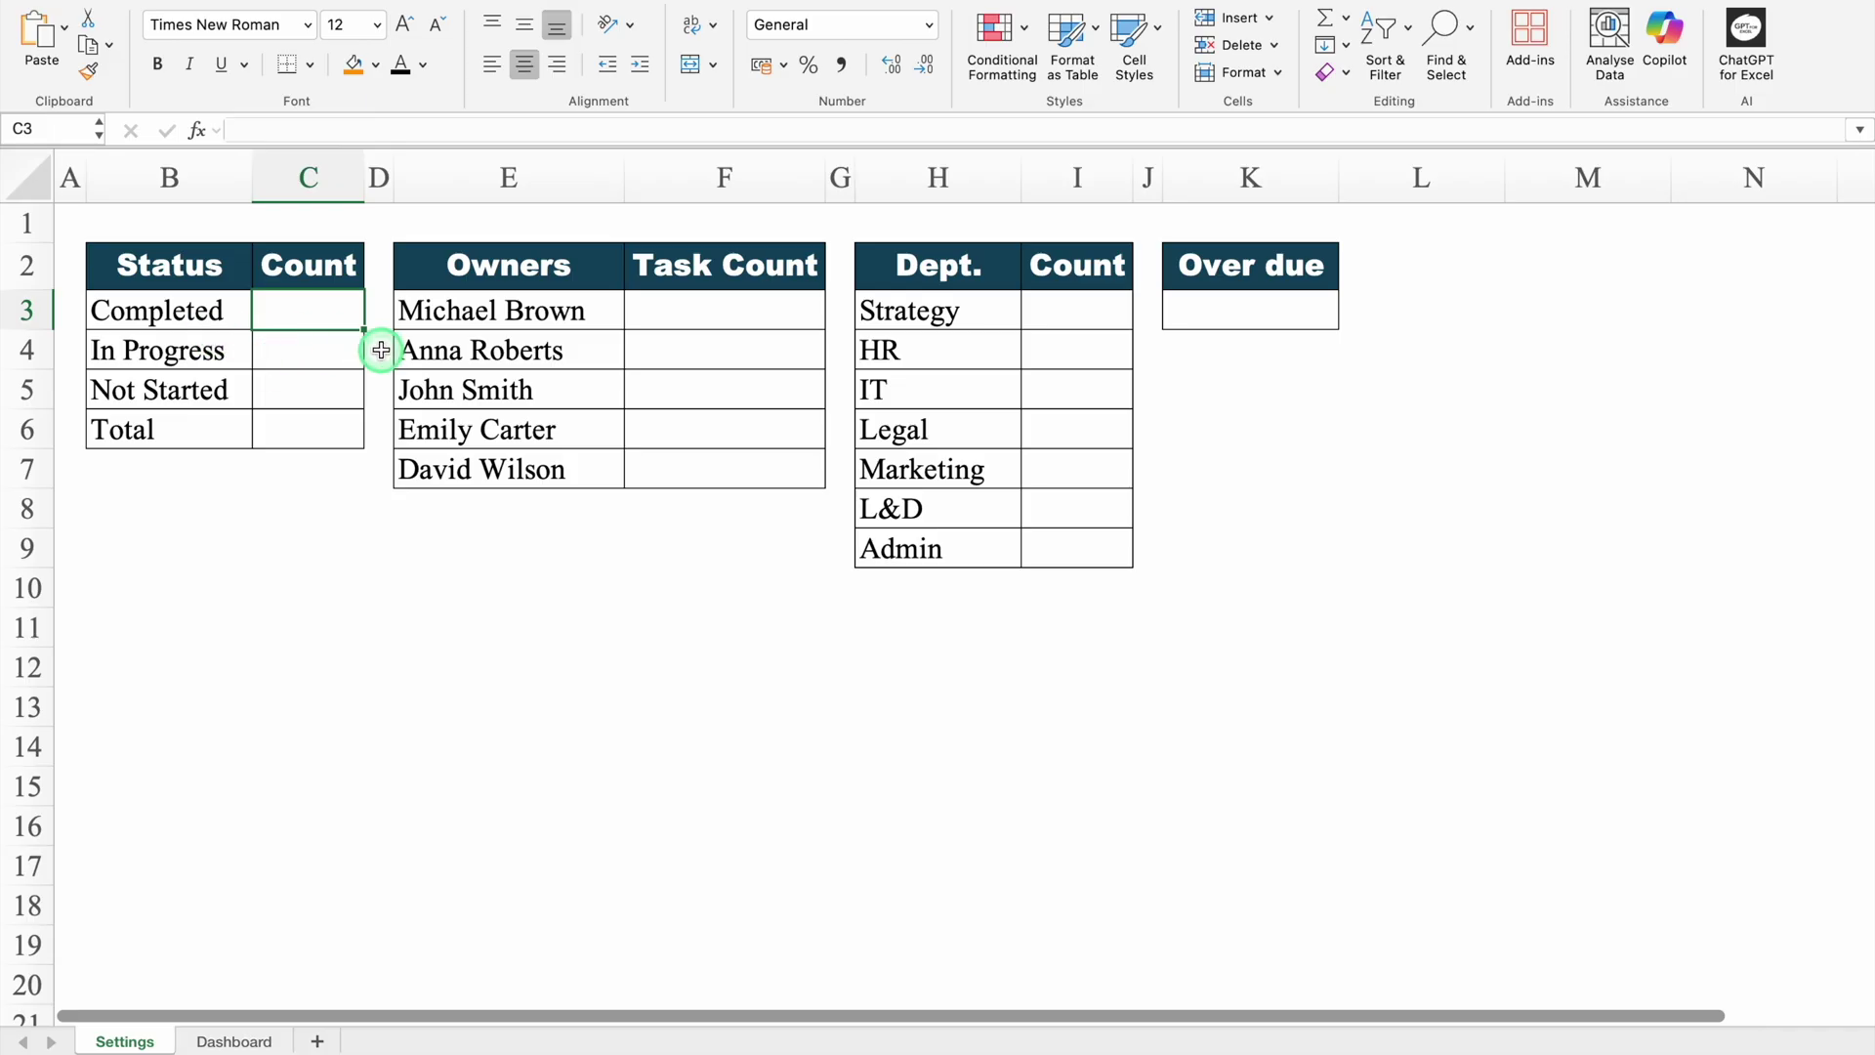
pyautogui.write('=CO')
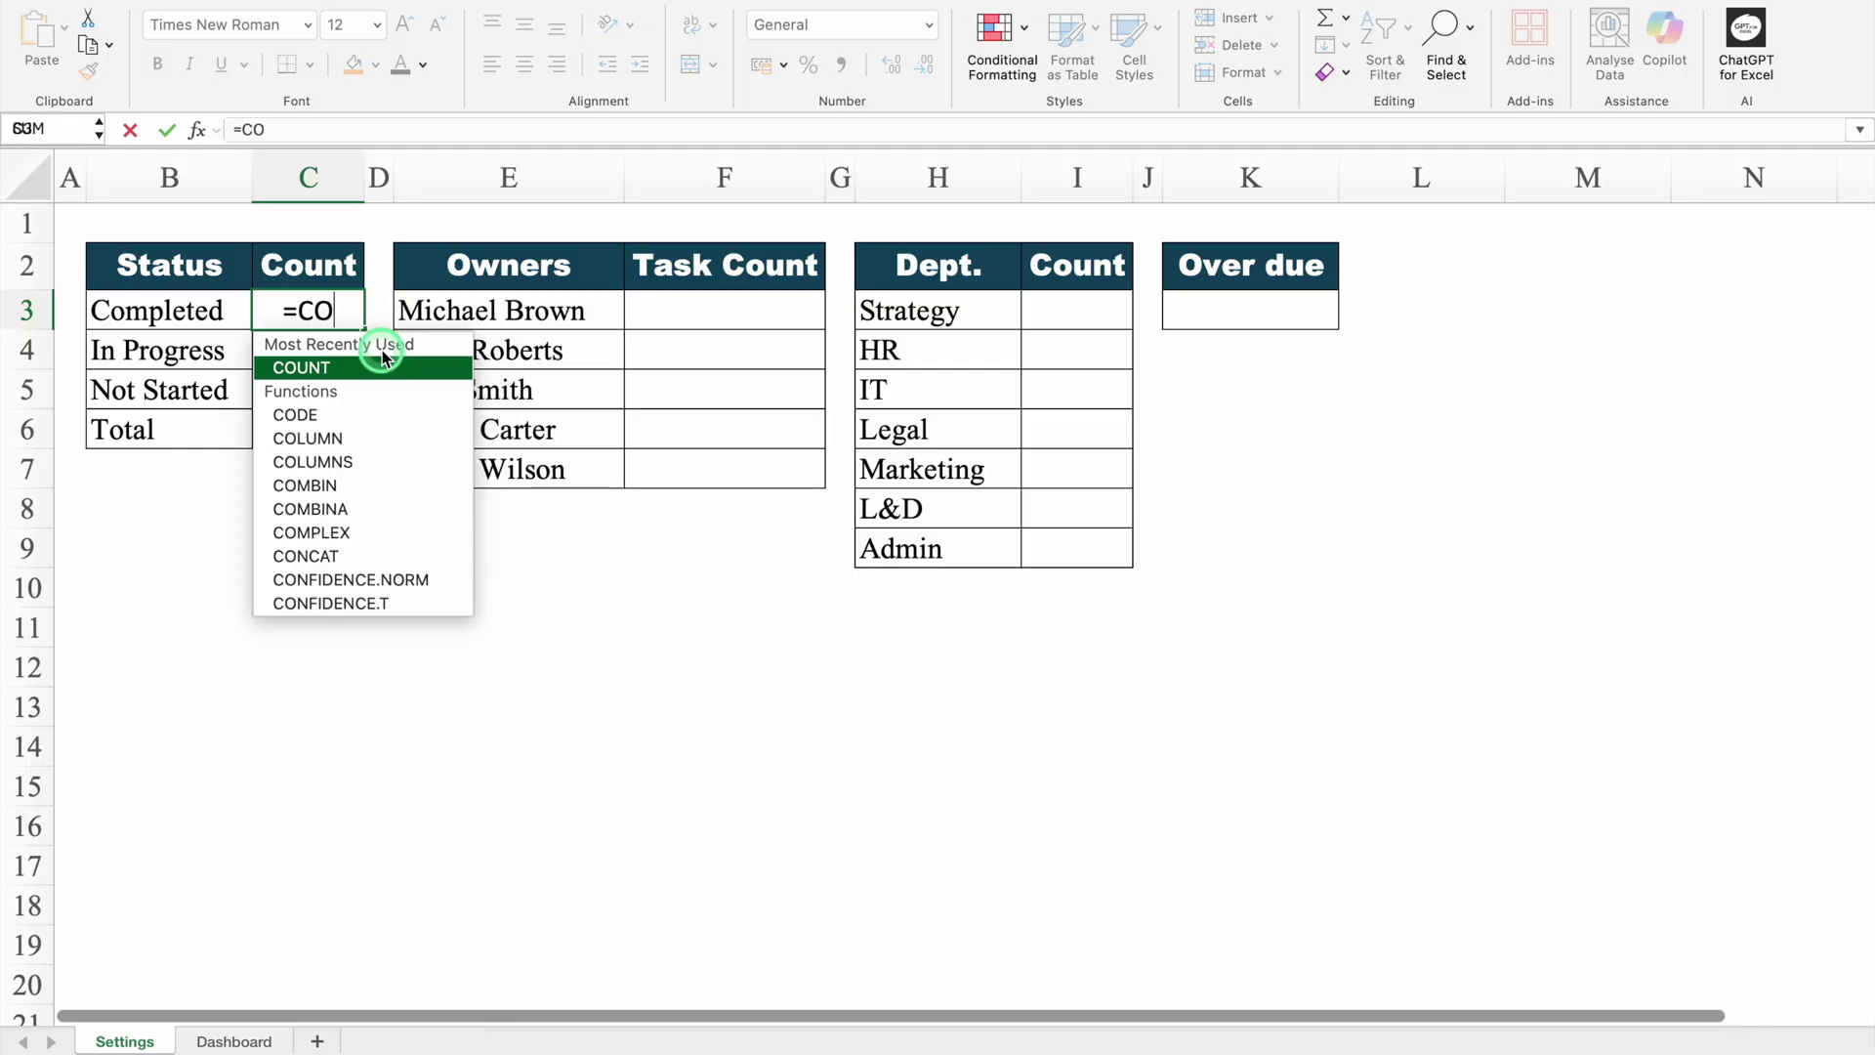
pyautogui.write('UNTIF(')
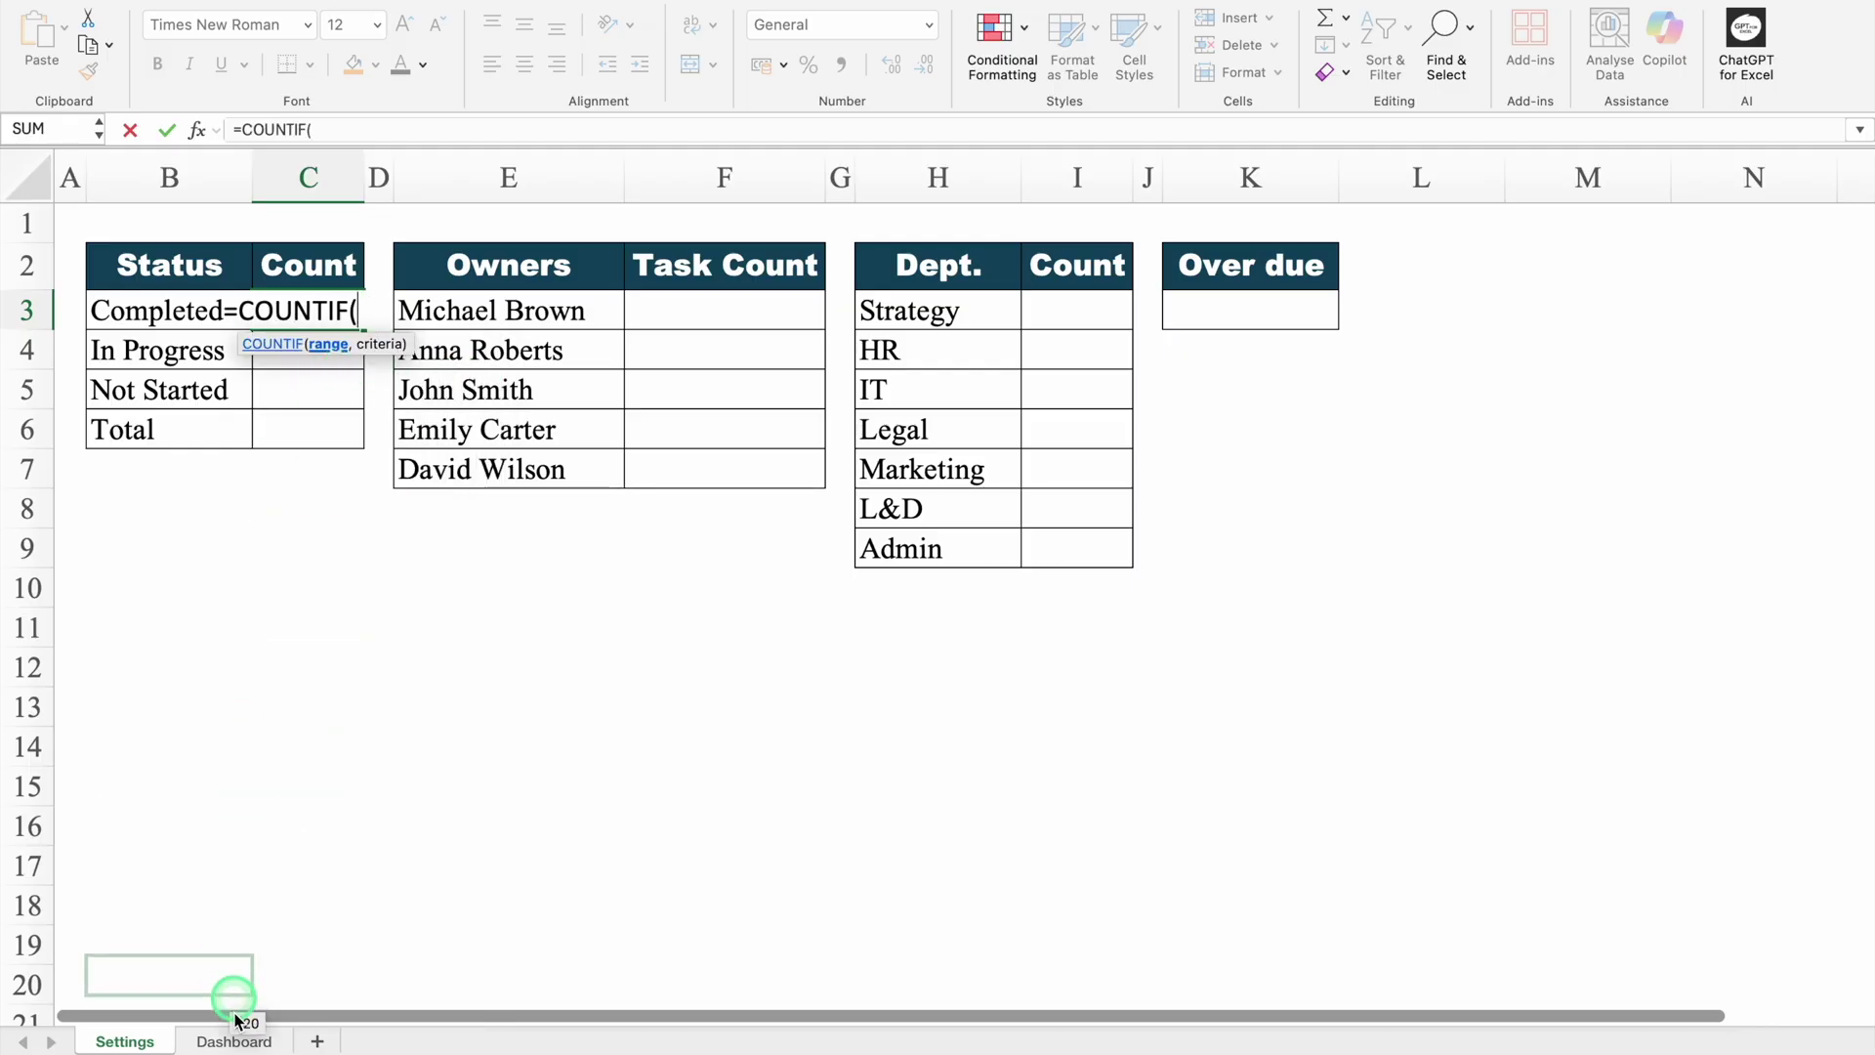
pyautogui.click(237, 1043)
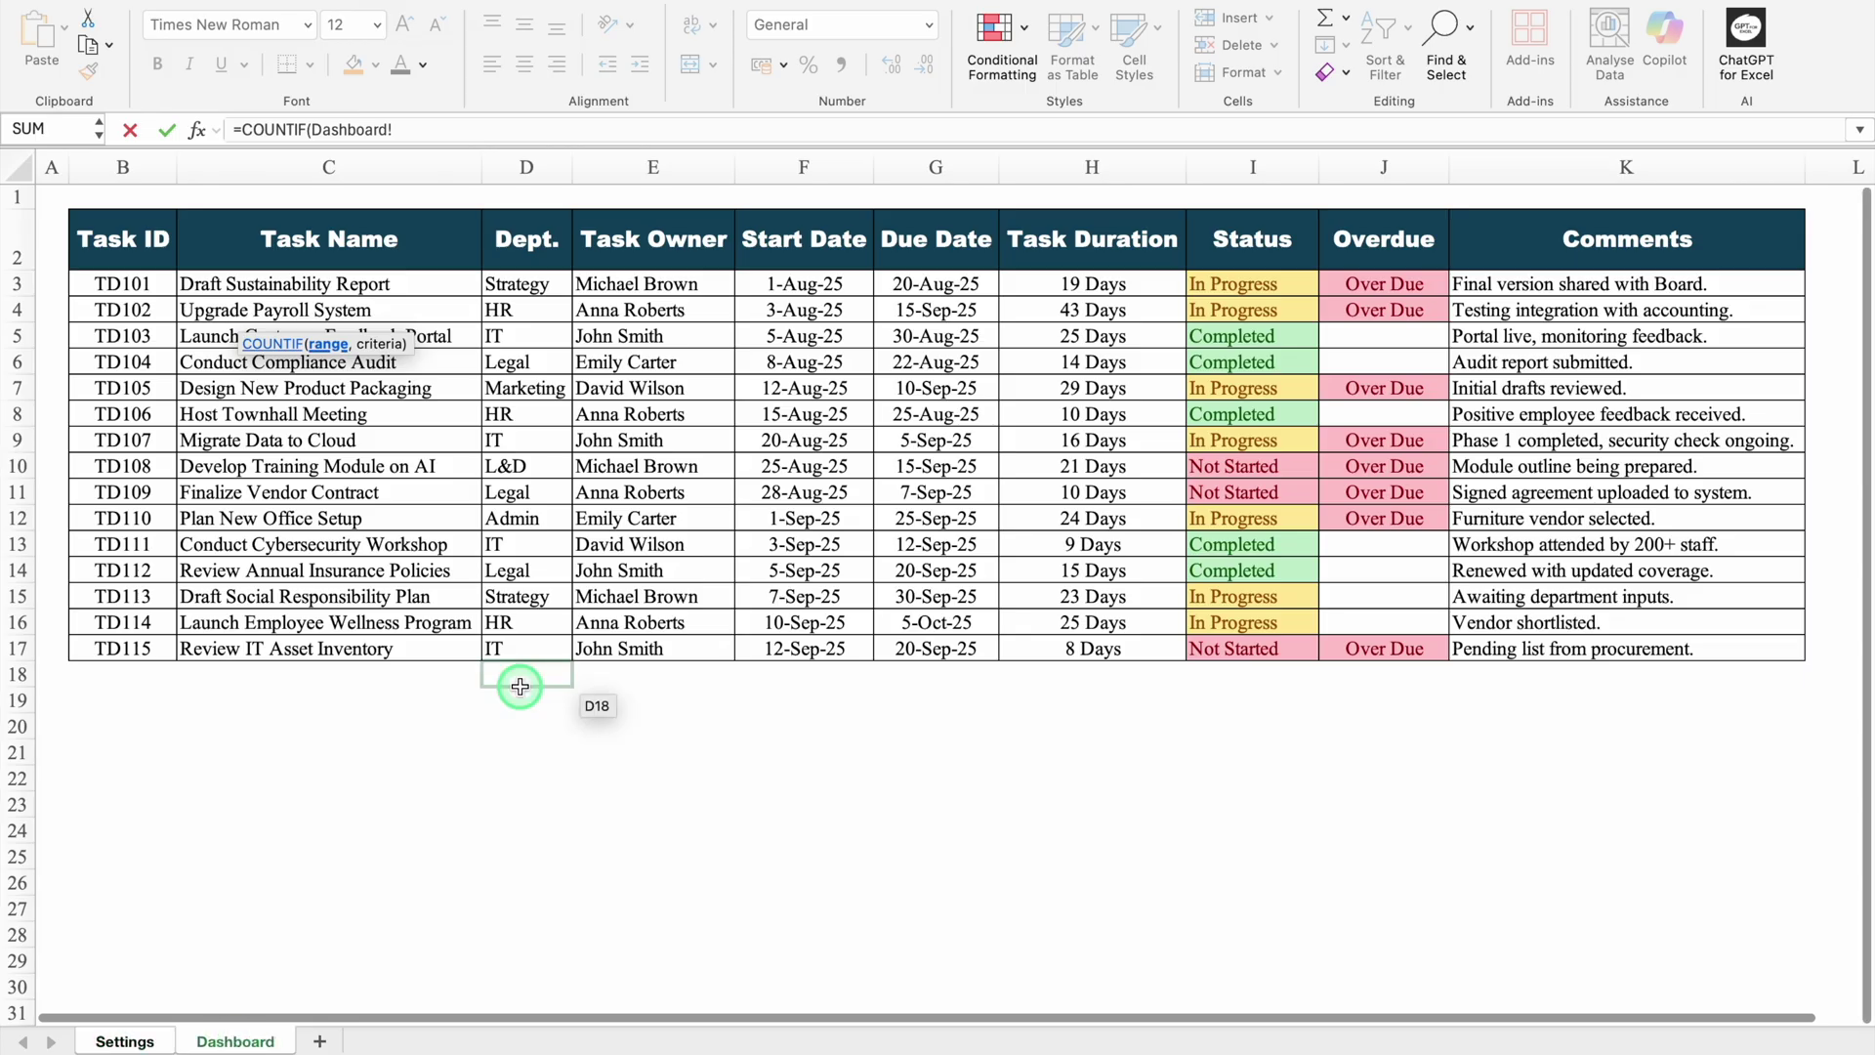
pyautogui.click(1257, 164)
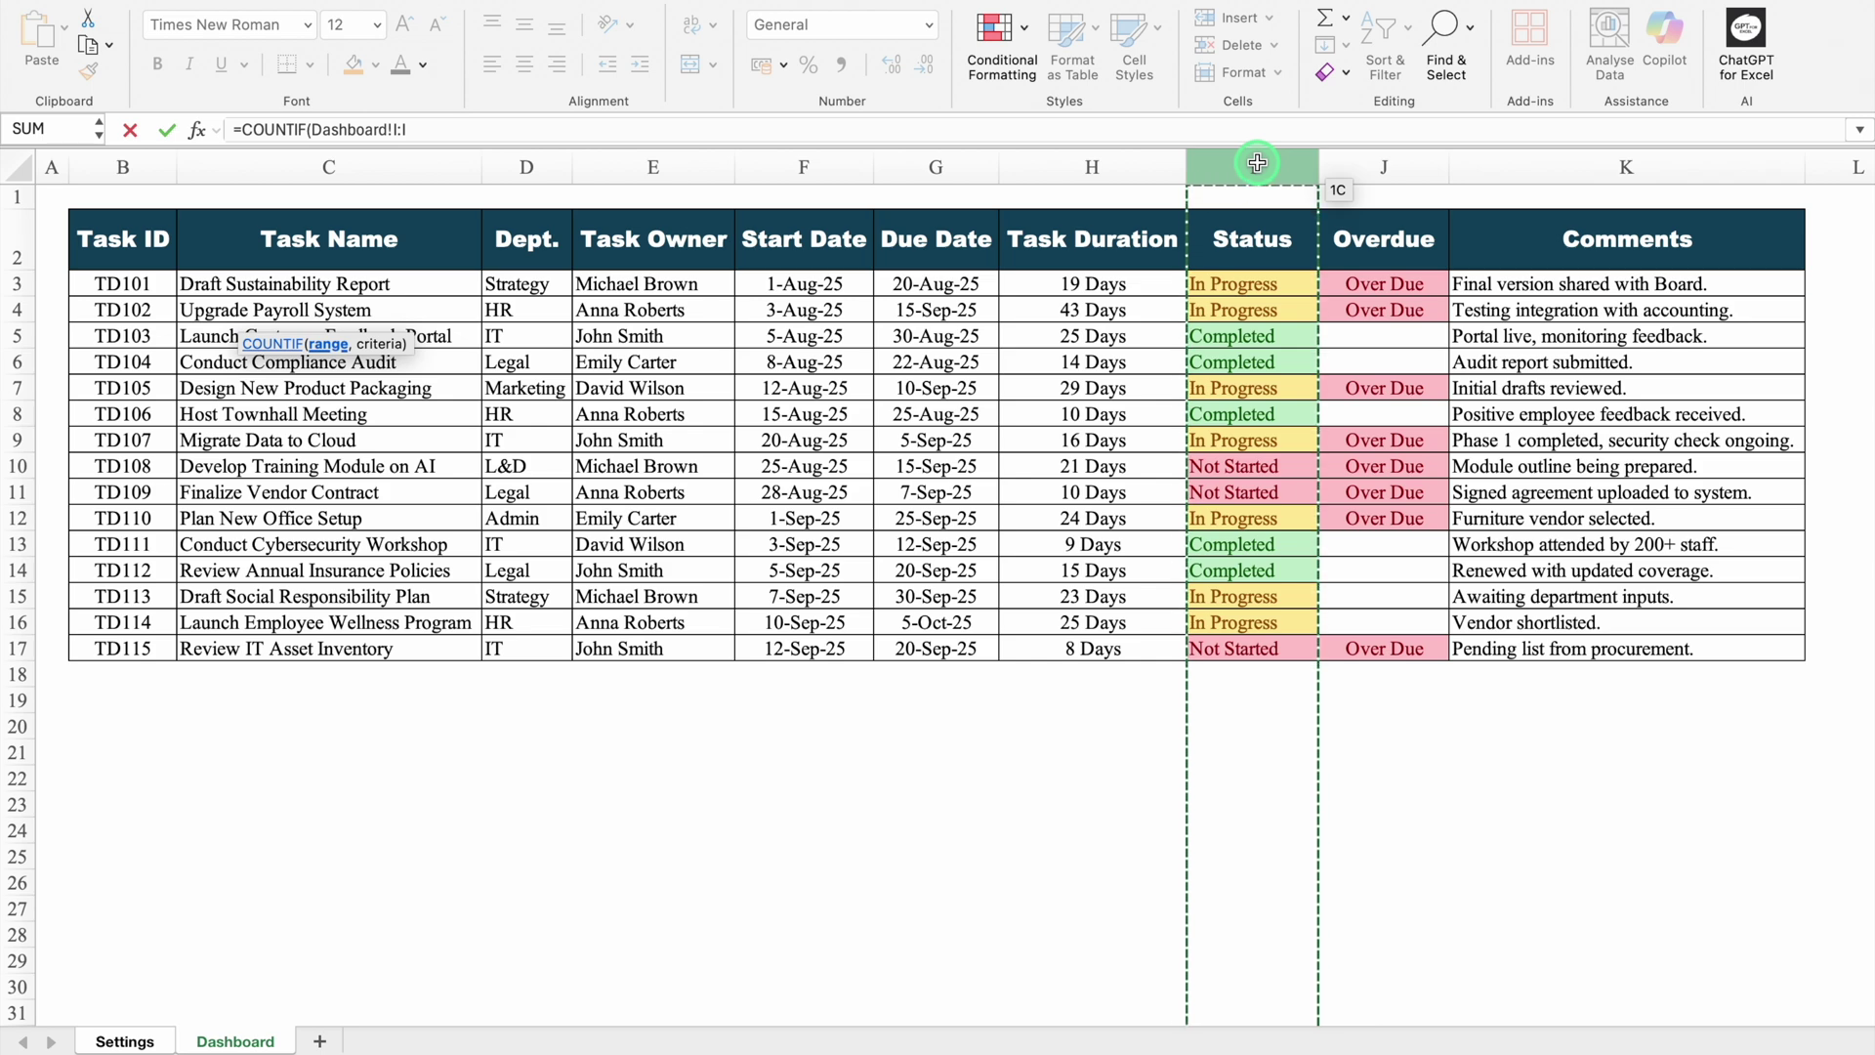
pyautogui.press('F4')
pyautogui.write(',')
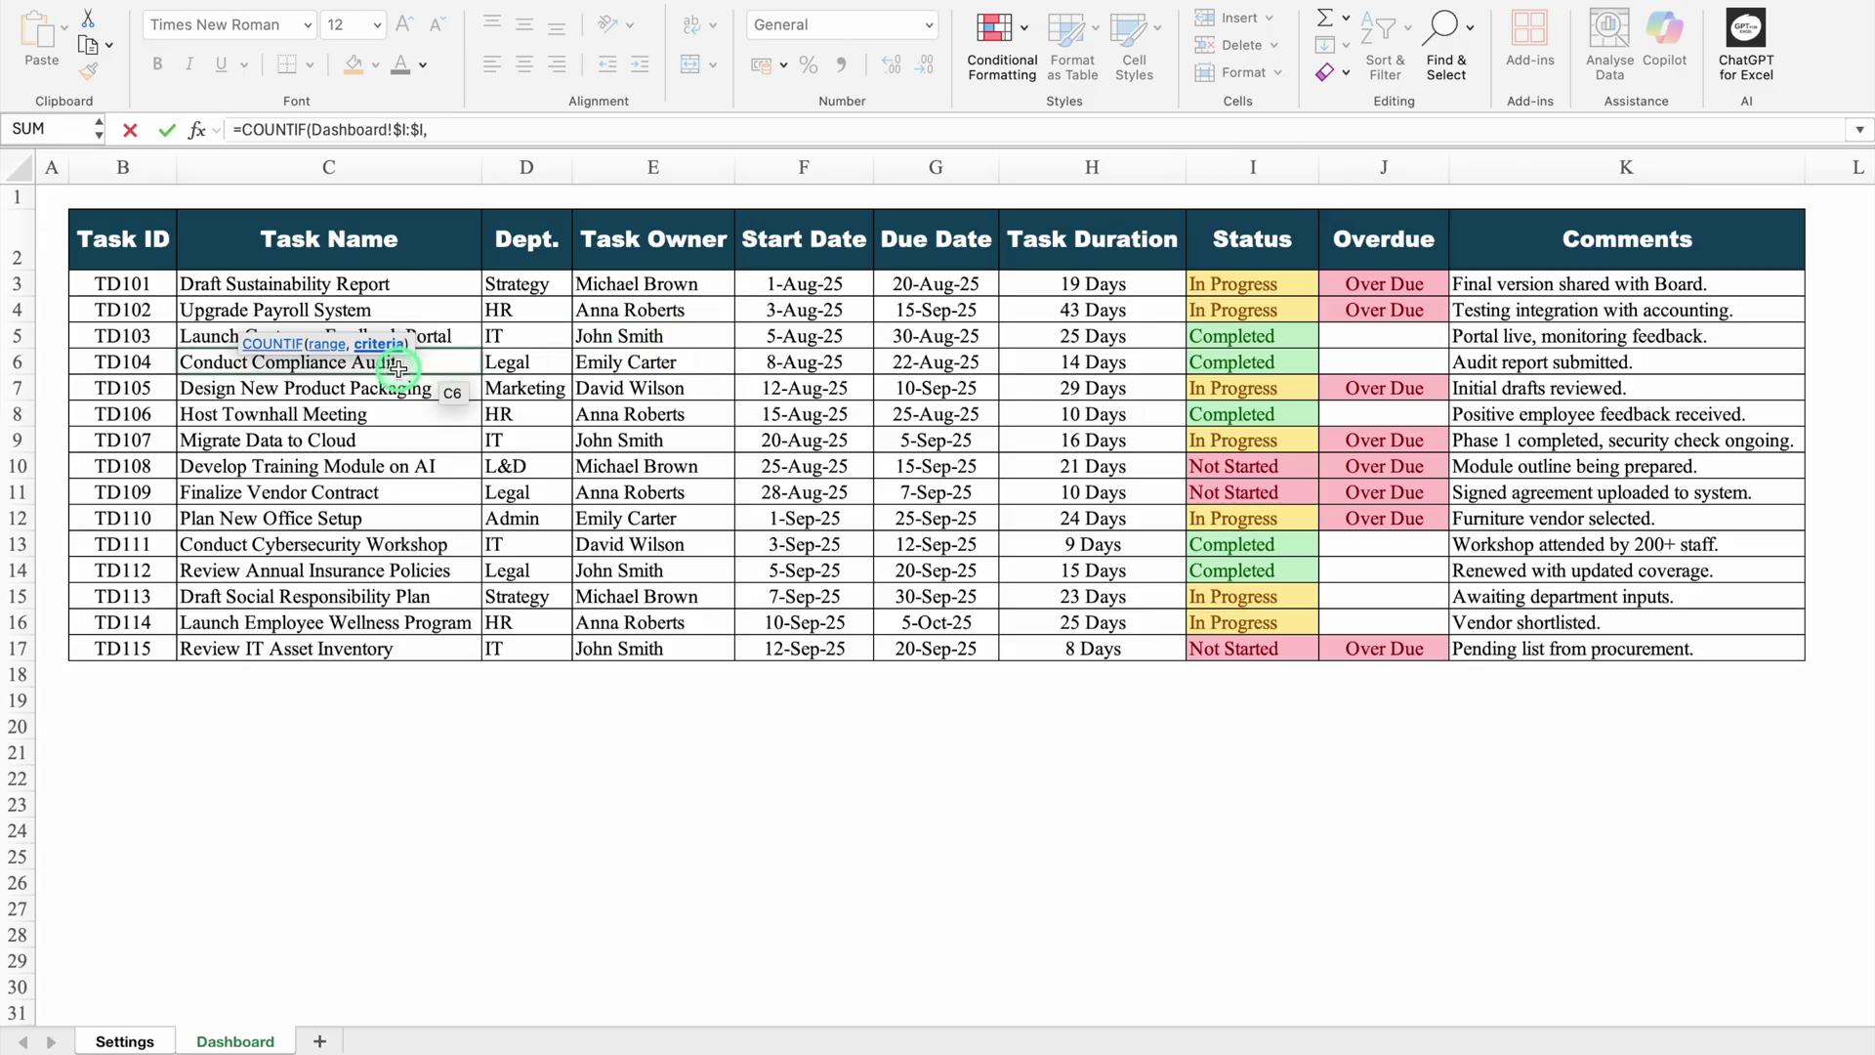
# - Finish C3 as =COUNTIF(Dashboard!$I:$I,Settings!B3) and fill it down to the Not Started row, C5
pyautogui.click(138, 1034)
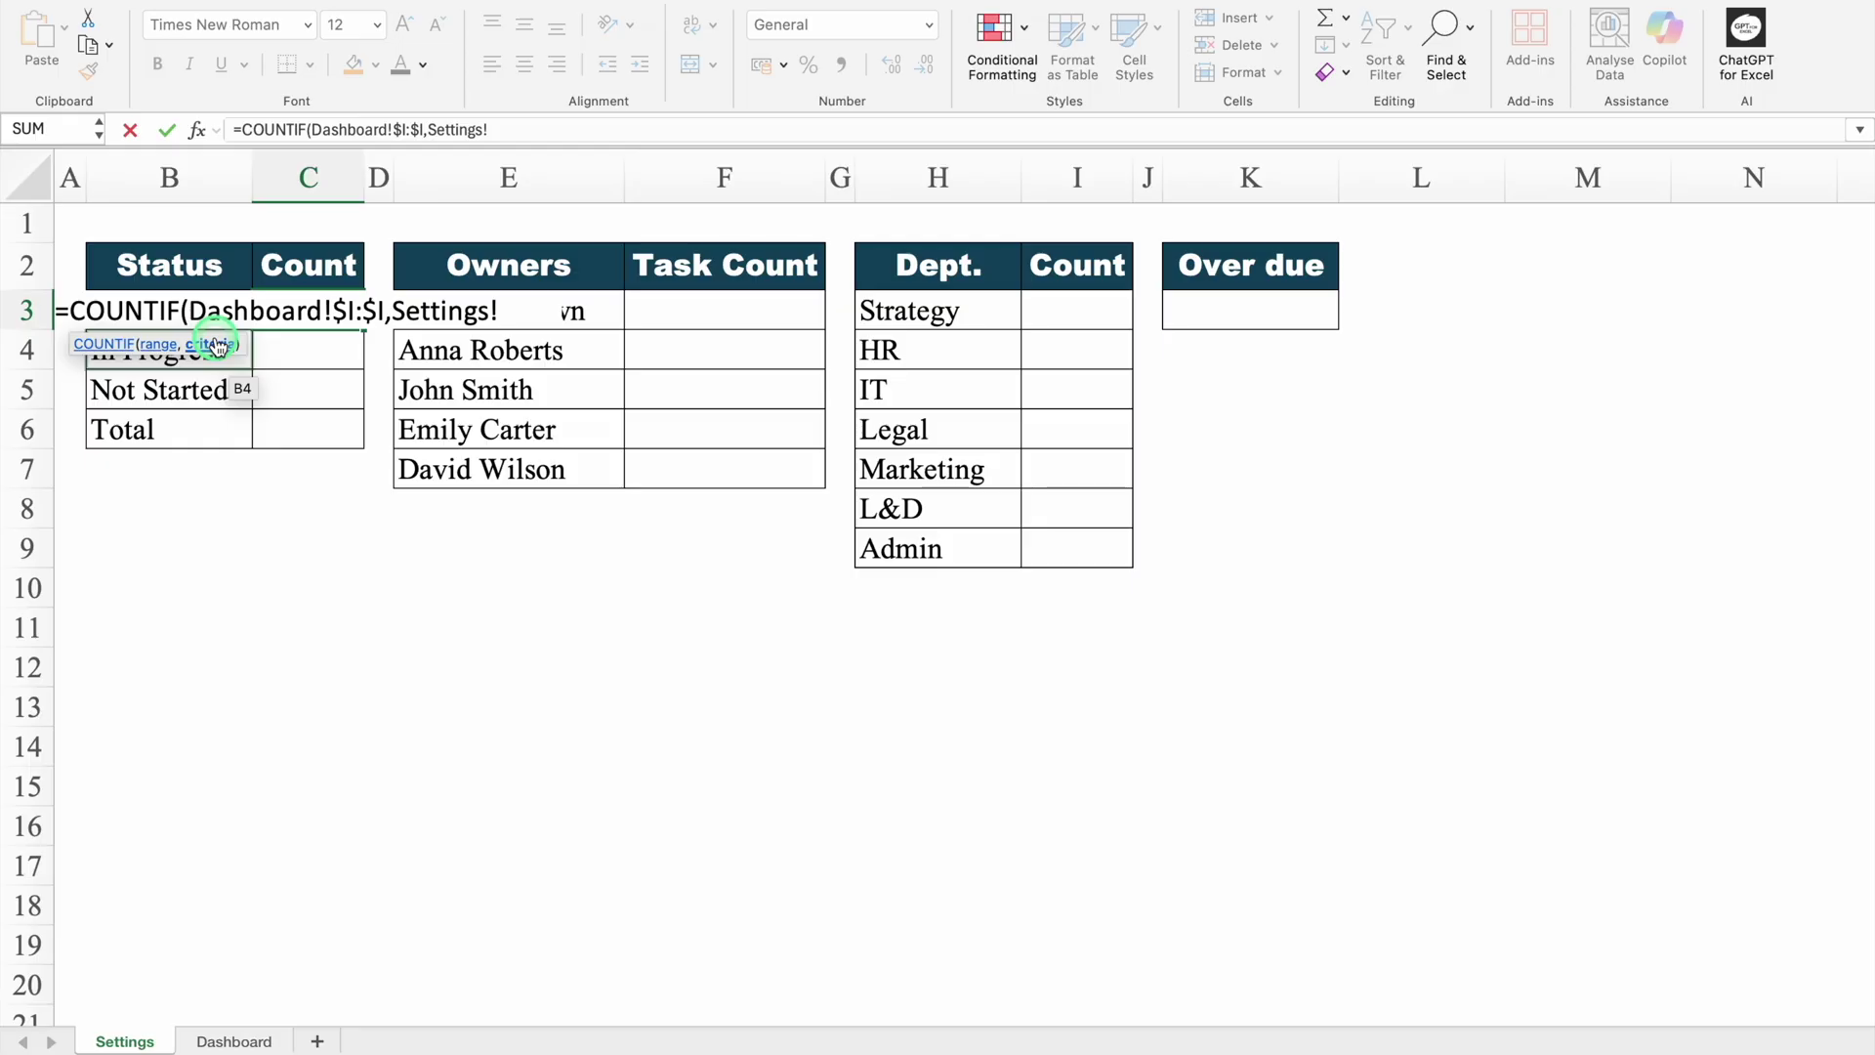
pyautogui.click(199, 270)
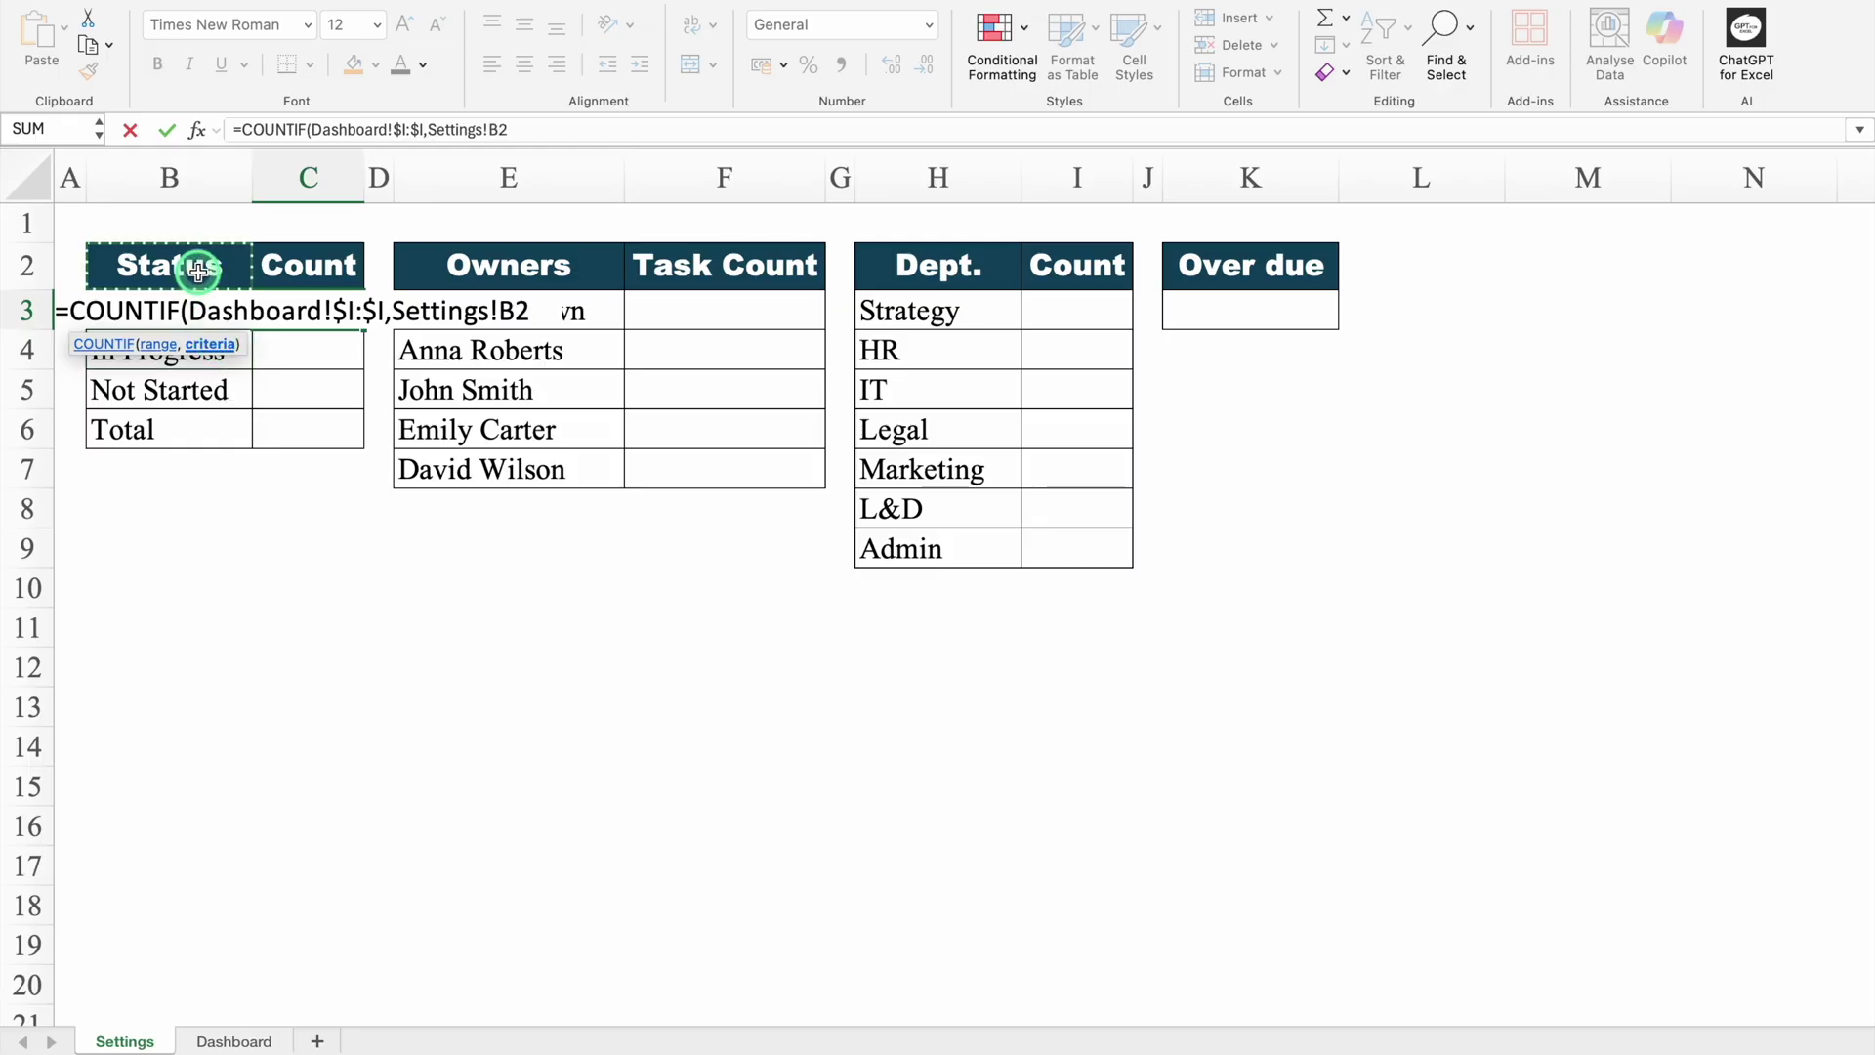
pyautogui.press('Down')
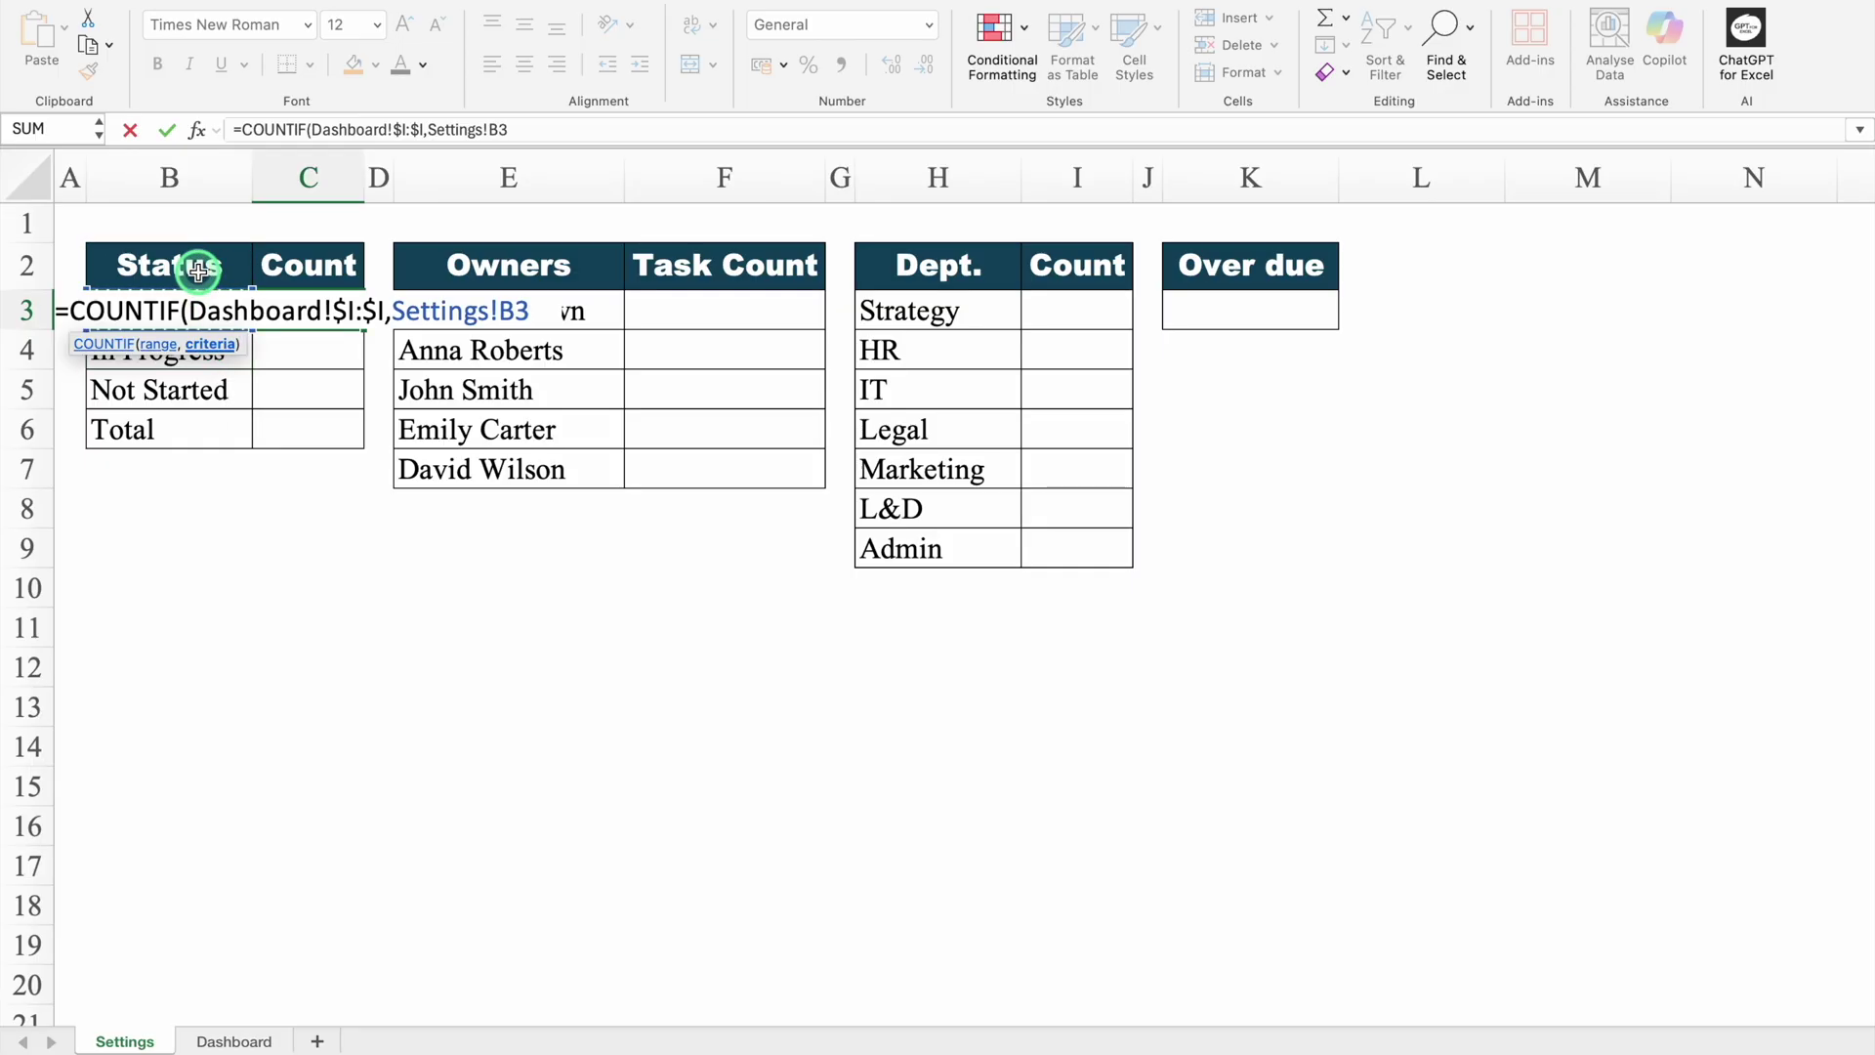
pyautogui.write(')')
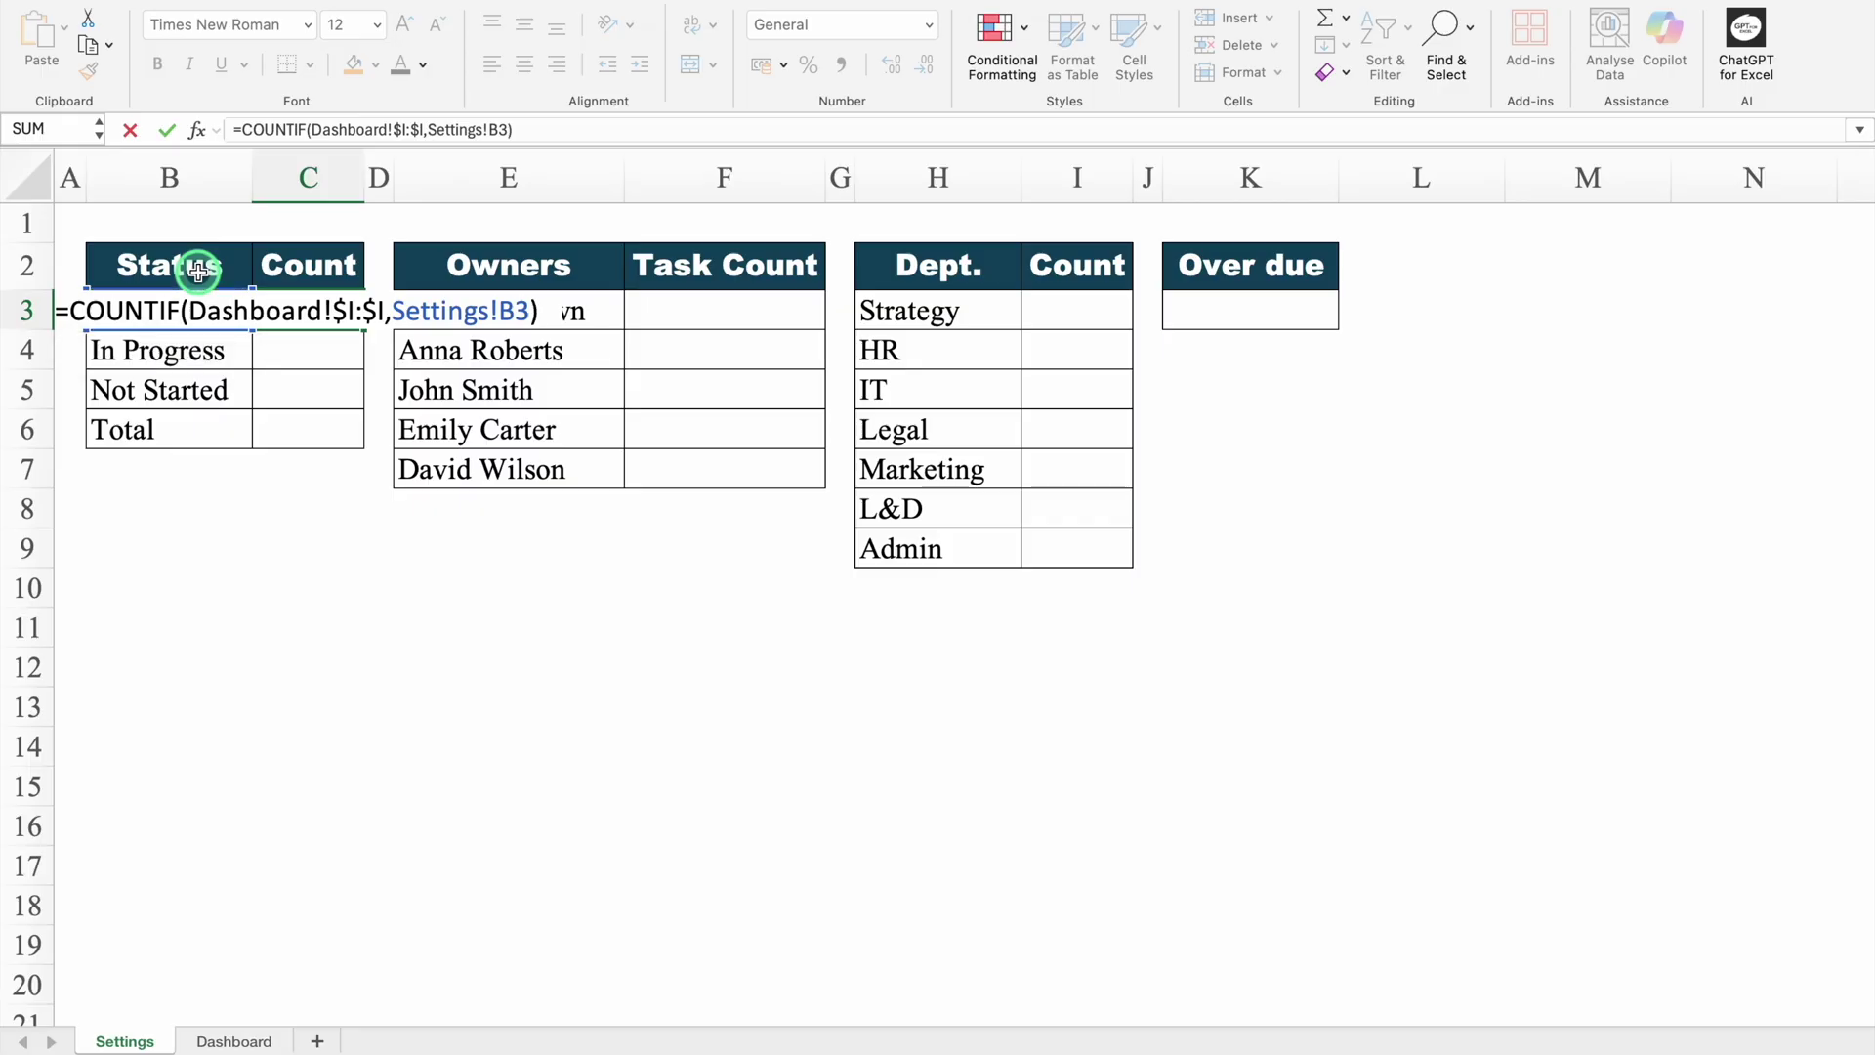
pyautogui.press('Return')
pyautogui.click(310, 308)
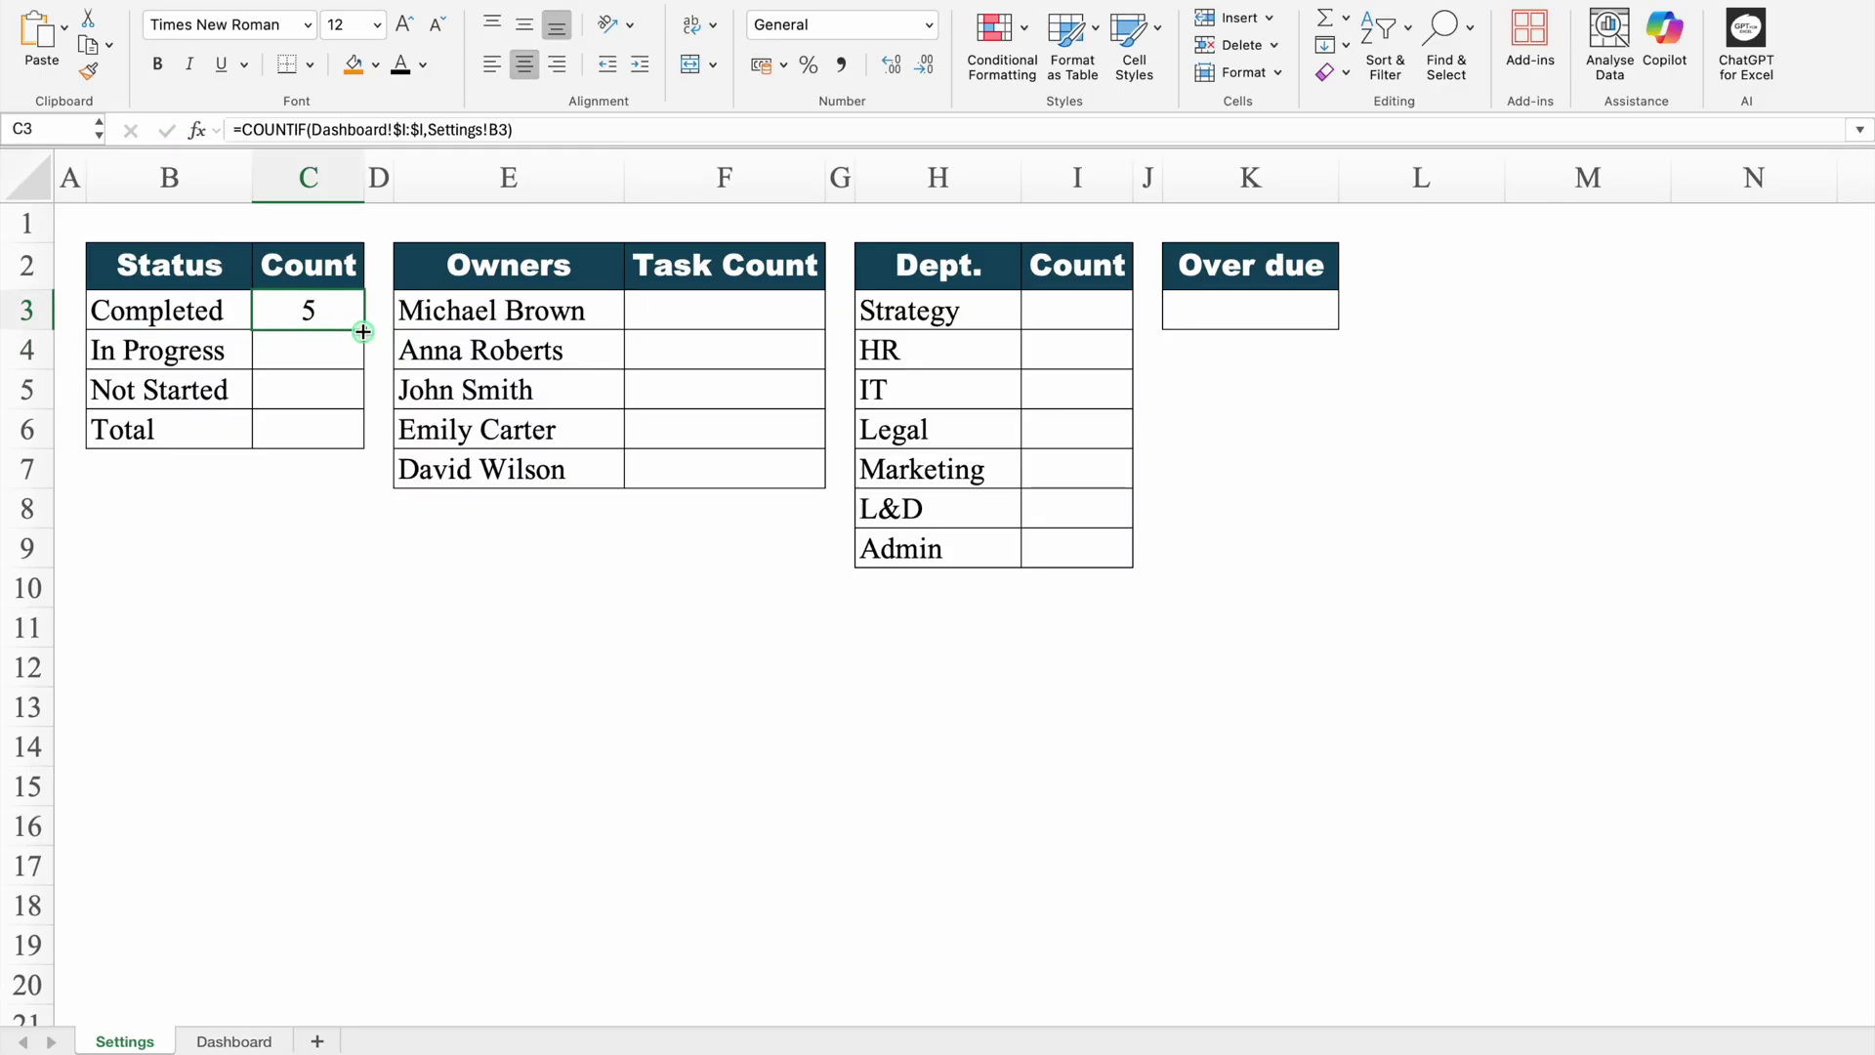
pyautogui.moveTo(363, 332); pyautogui.dragTo(356, 392)
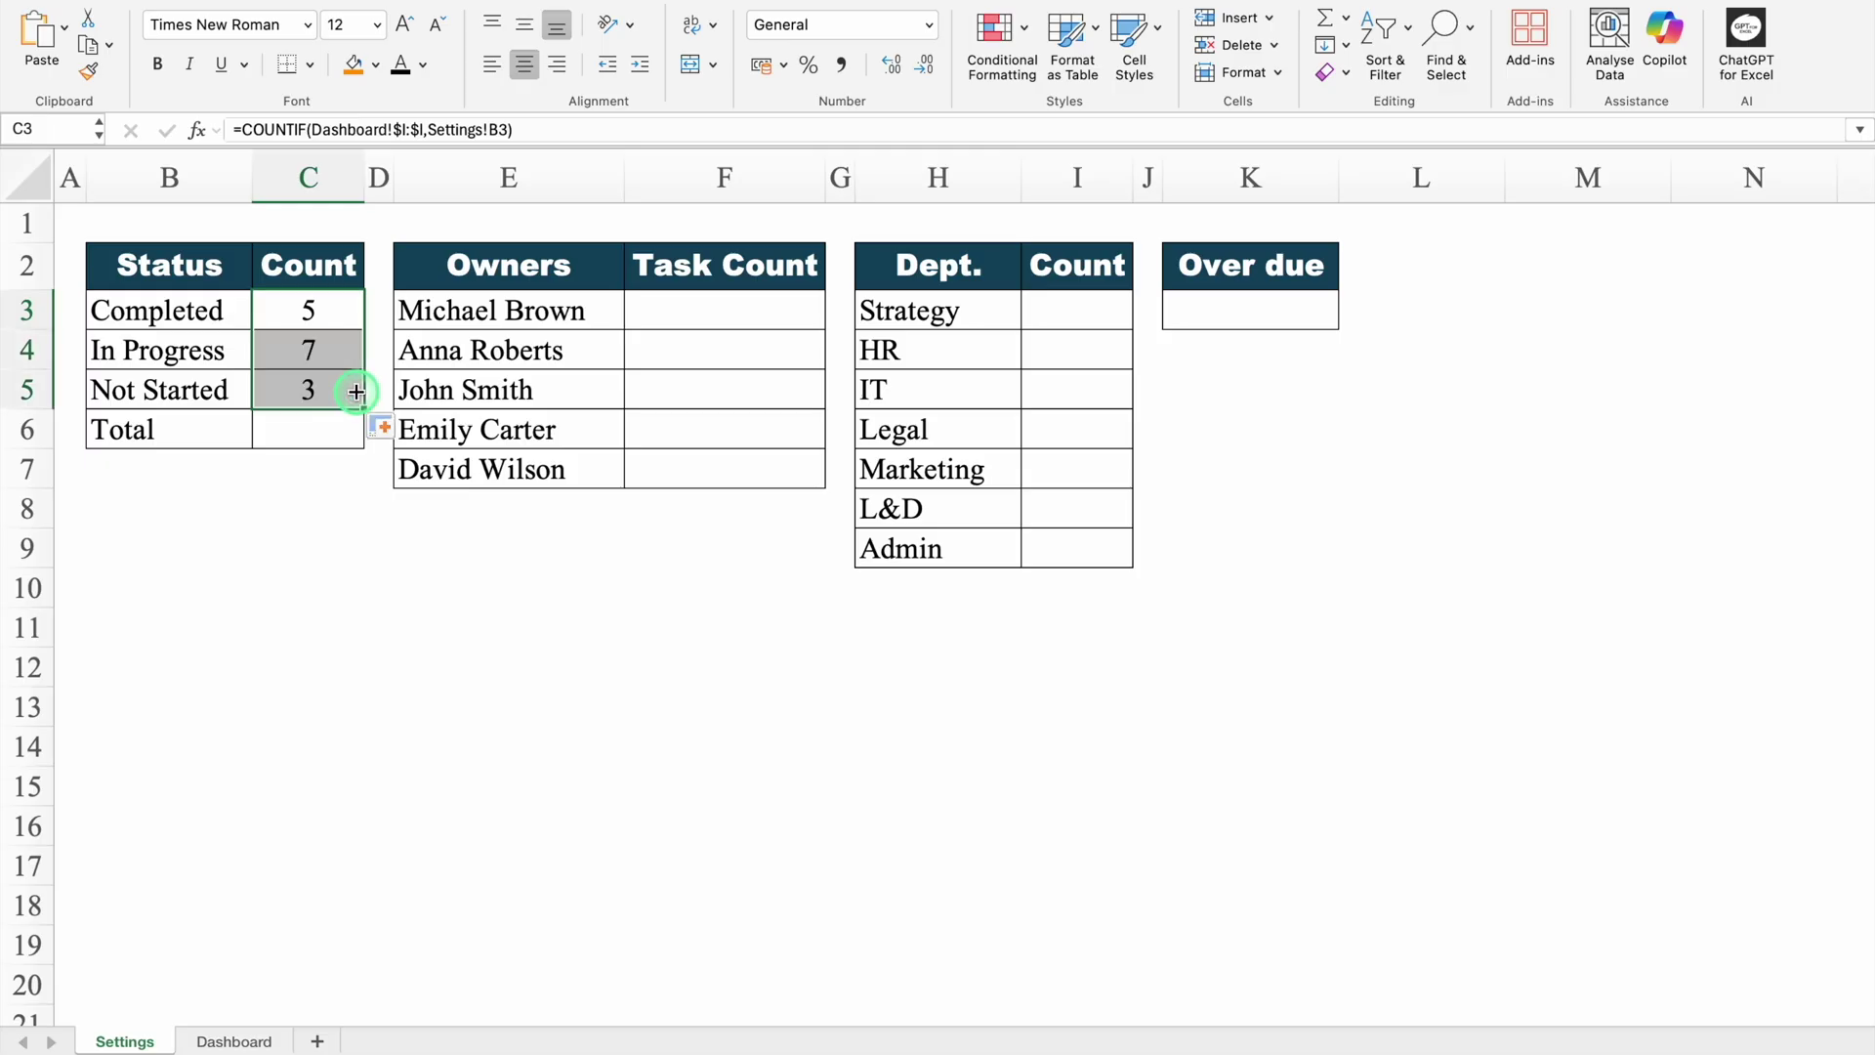
# - Total the status counts in C6 with =SUM(C3:C5)
pyautogui.click(311, 427)
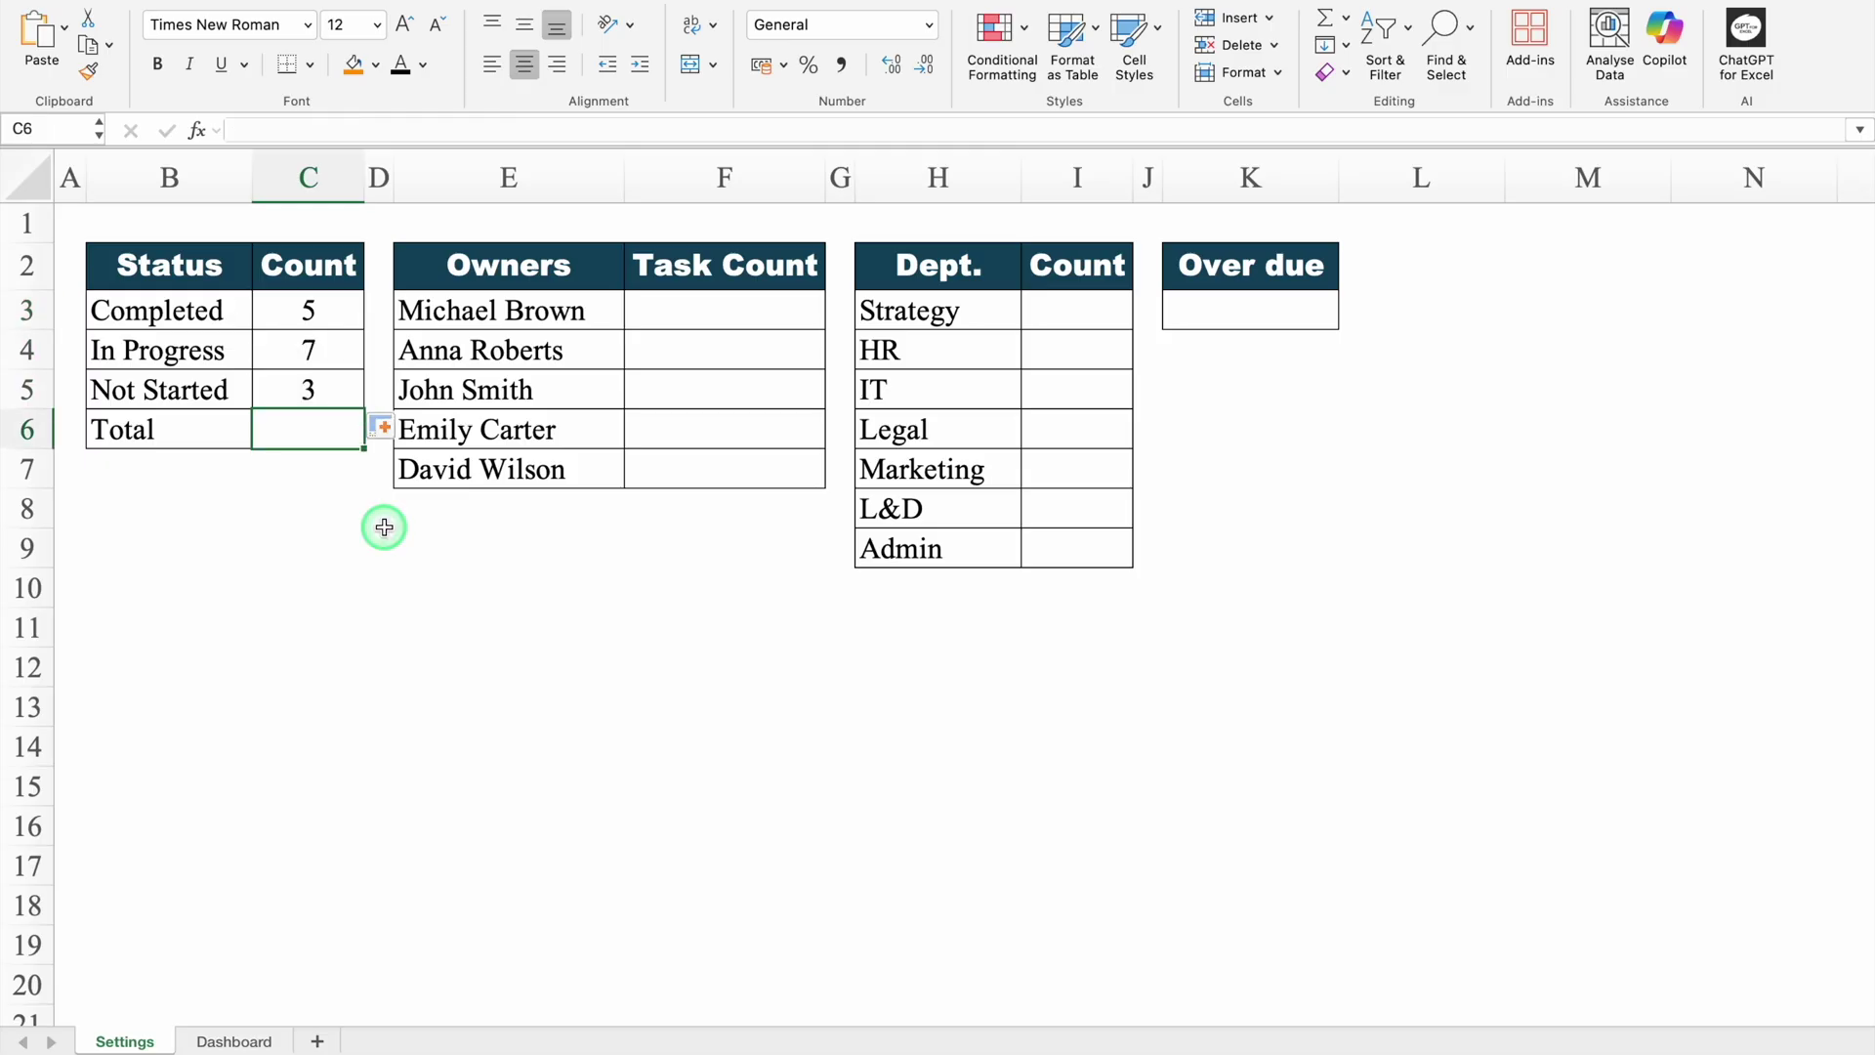
pyautogui.write('=SUM')
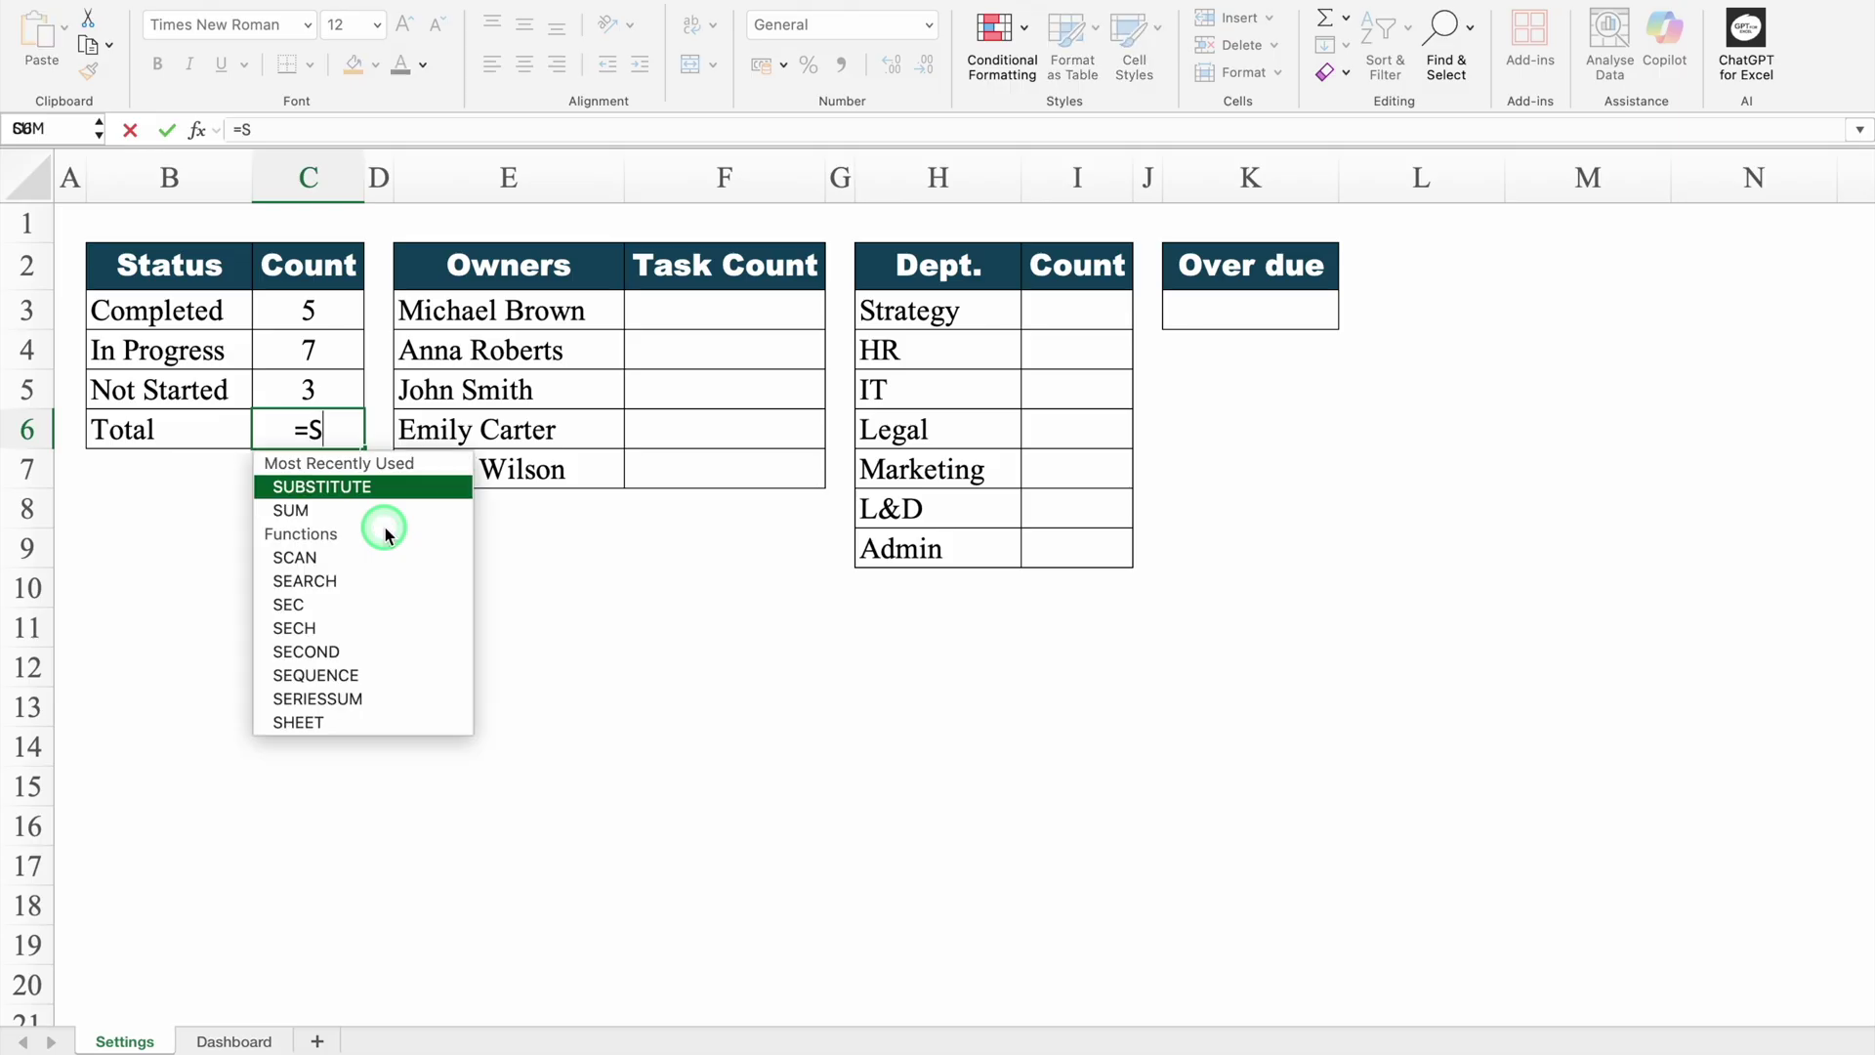
pyautogui.doubleClick(368, 489)
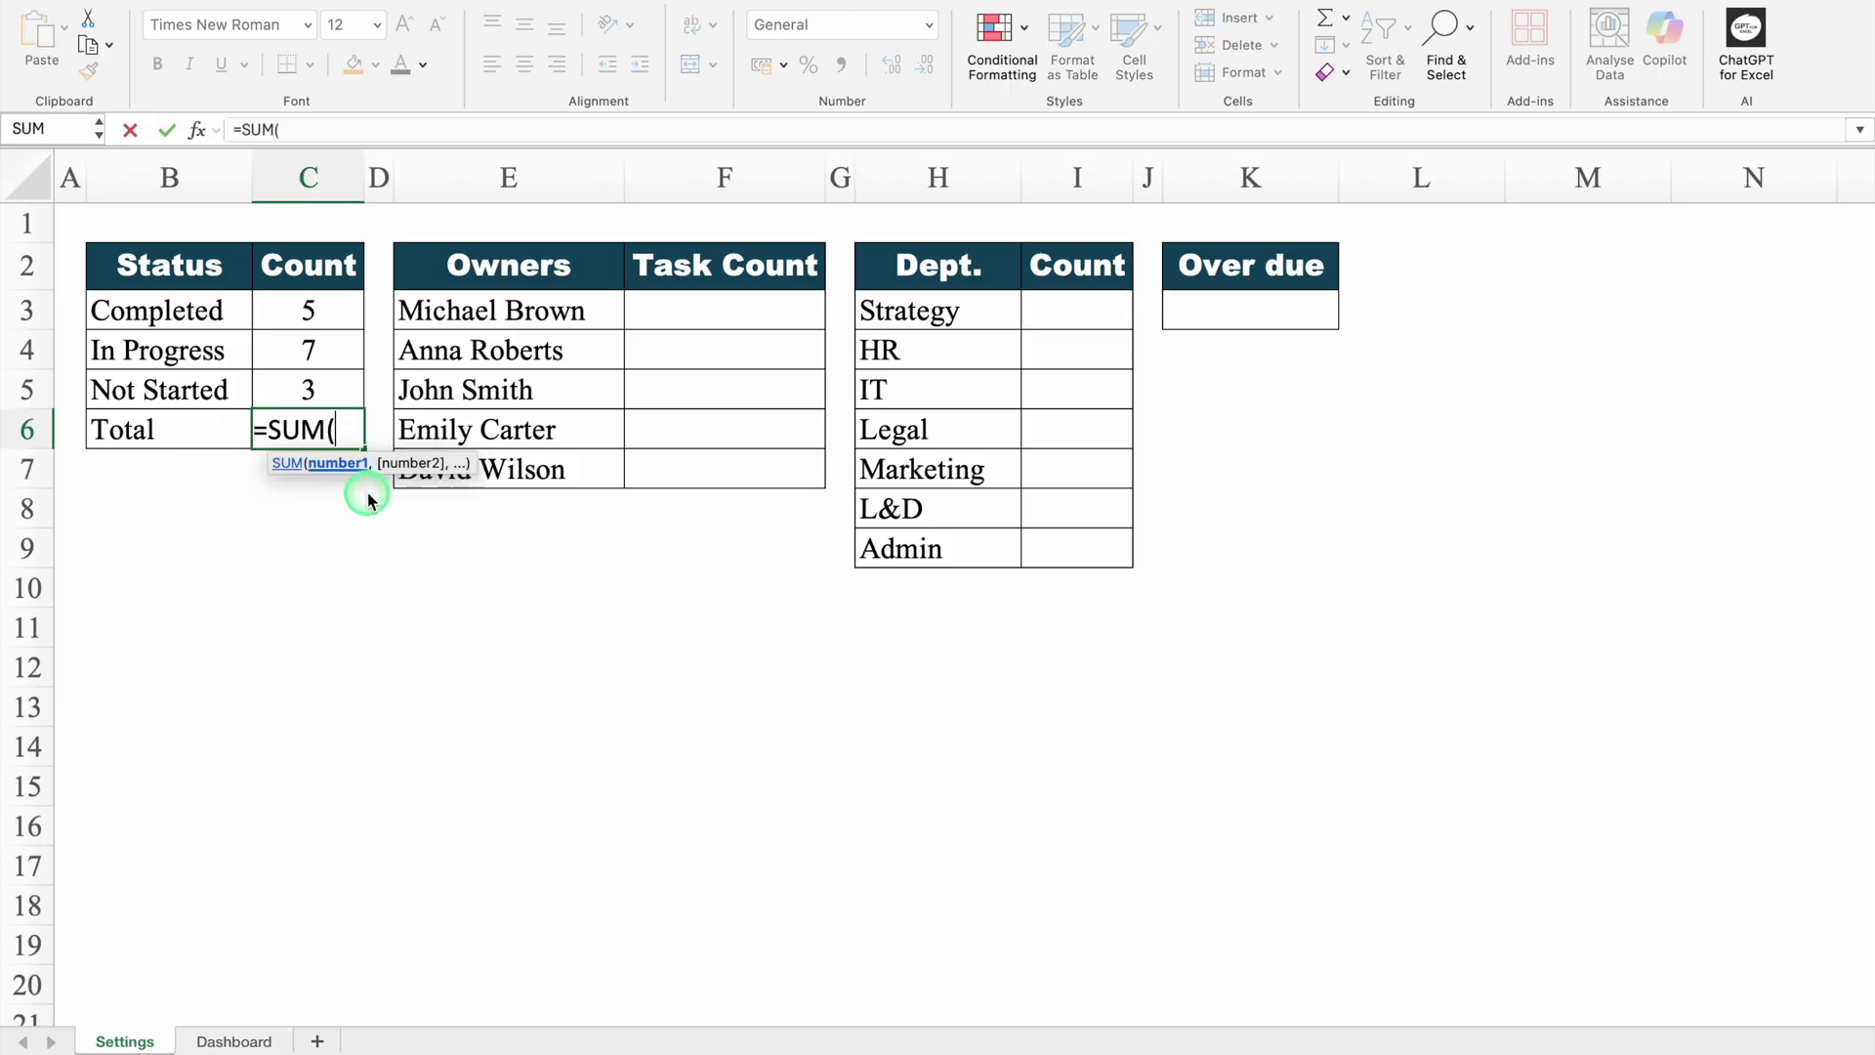
pyautogui.click(333, 304)
pyautogui.moveTo(333, 303); pyautogui.dragTo(336, 373)
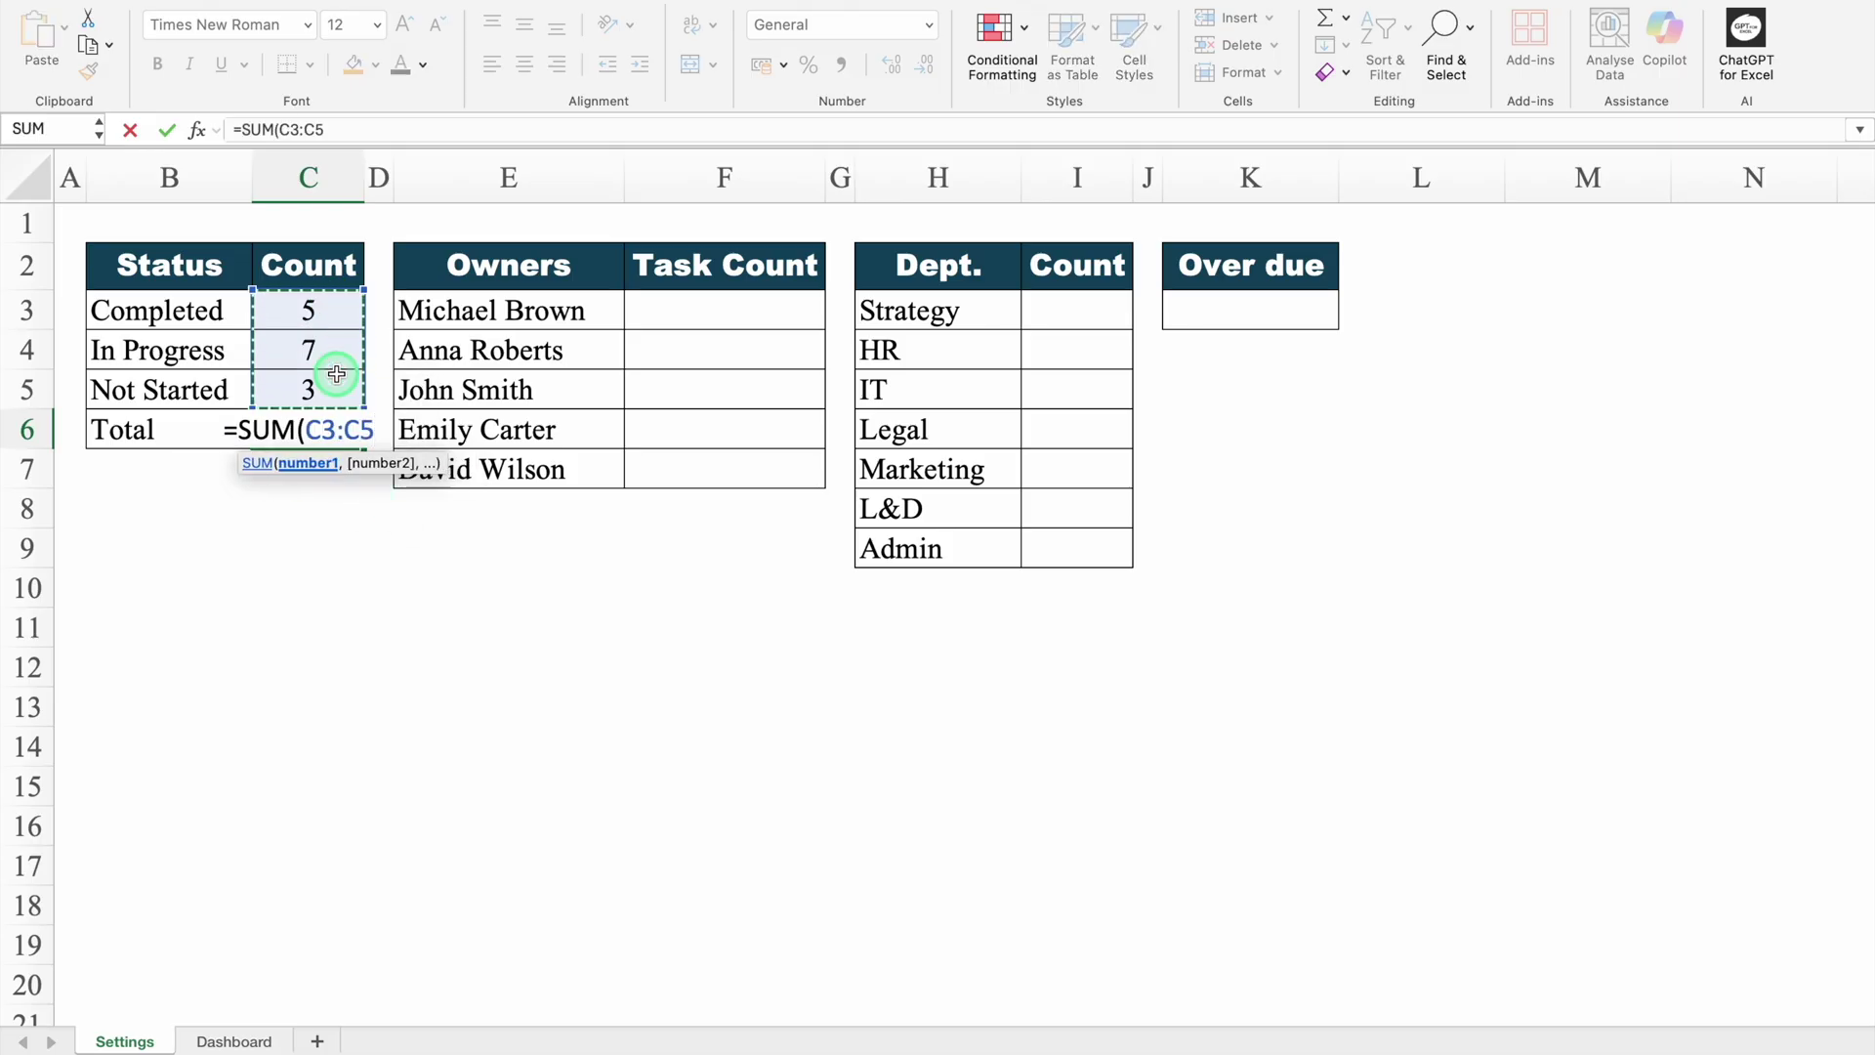
pyautogui.write(')')
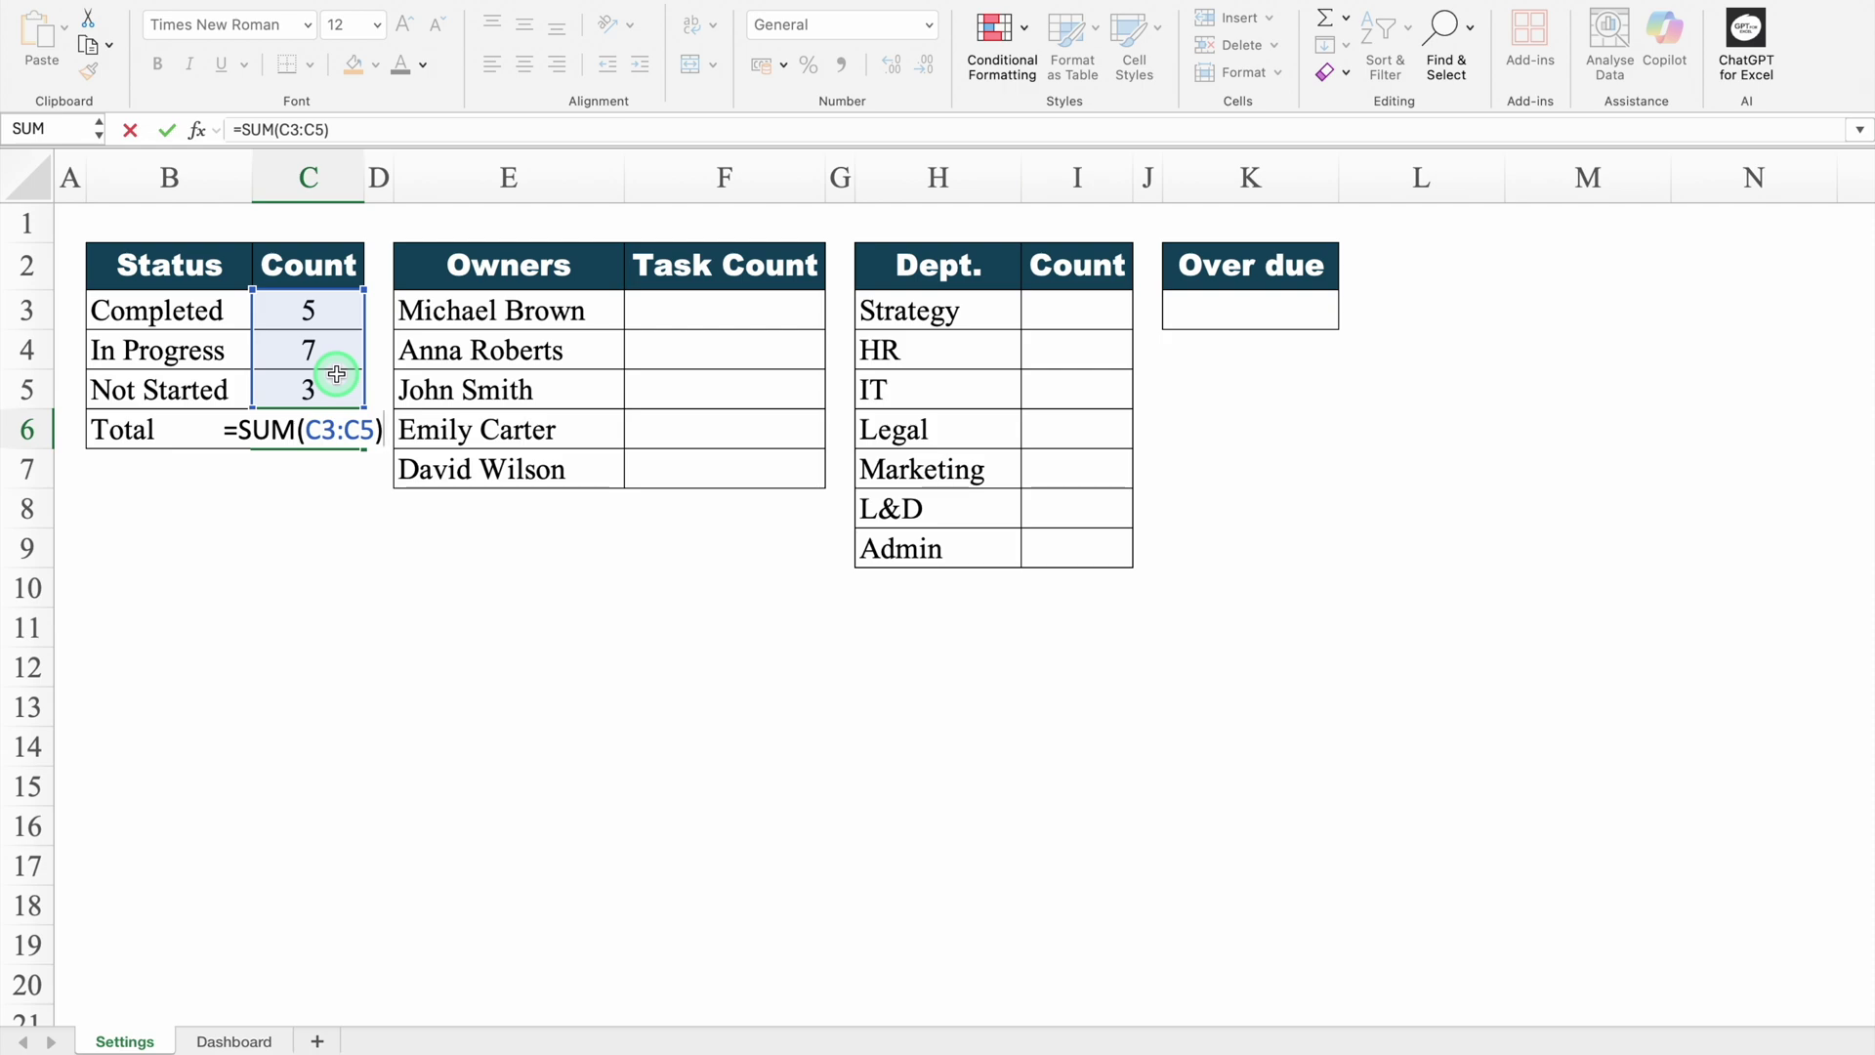
pyautogui.press('Return')
# - Give the status table's Total row, B6:C6, an orange fill and white text
pyautogui.moveTo(233, 426); pyautogui.dragTo(276, 422)
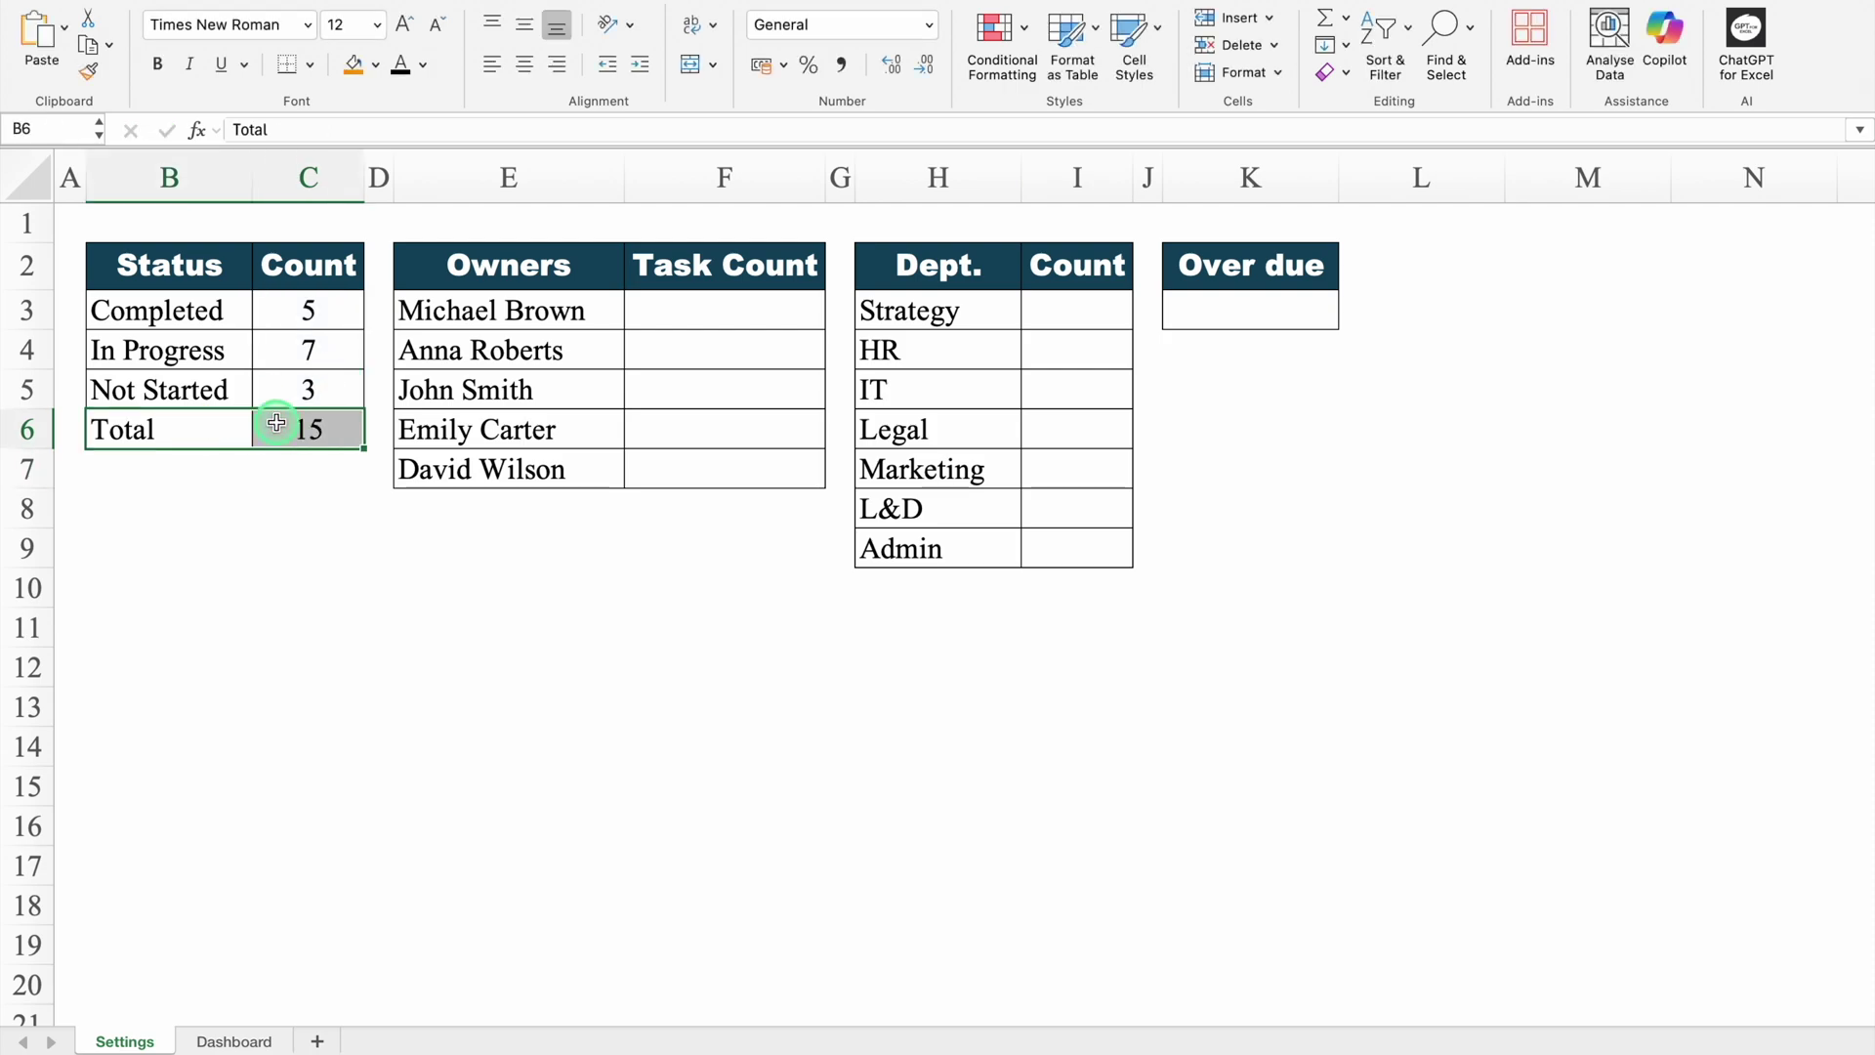
pyautogui.click(353, 64)
pyautogui.click(423, 65)
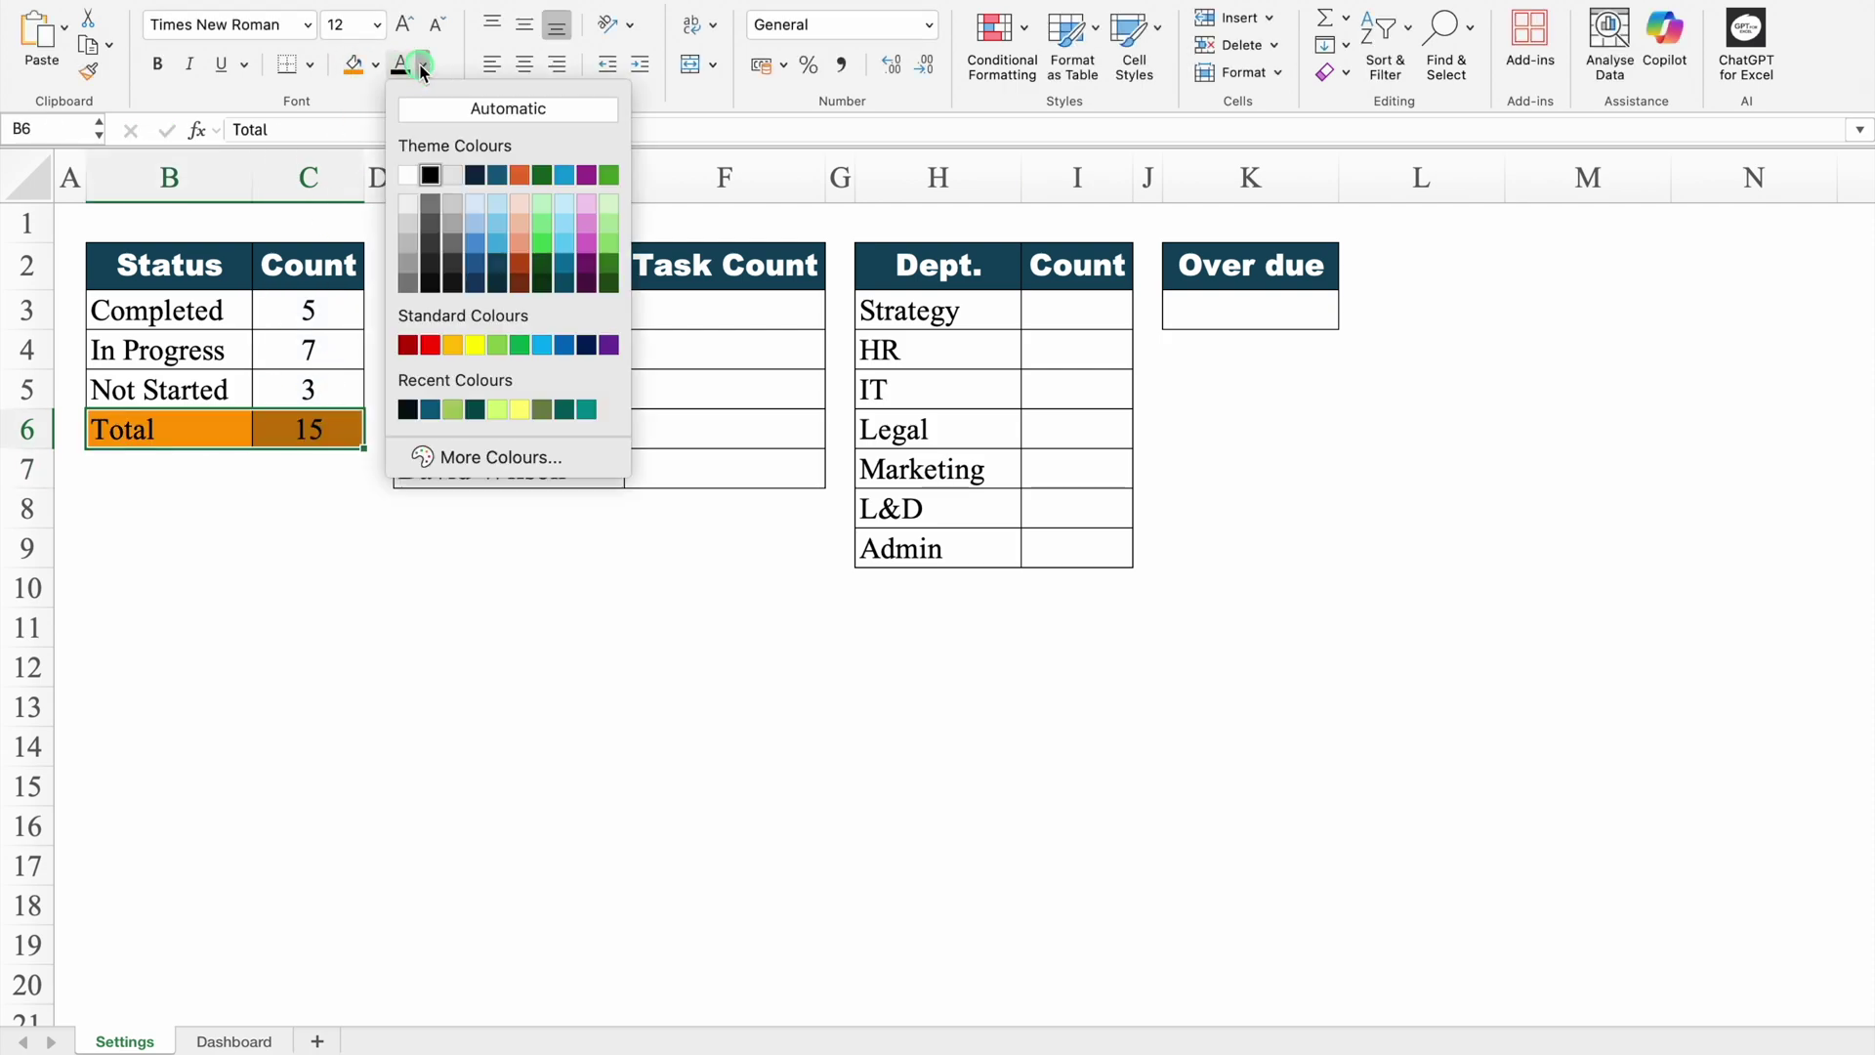
pyautogui.click(407, 175)
# - Begin a COUNTIF in the first owner's Task Count cell, F3, with the absolute range Dashboard!$E:$E
pyautogui.click(541, 264)
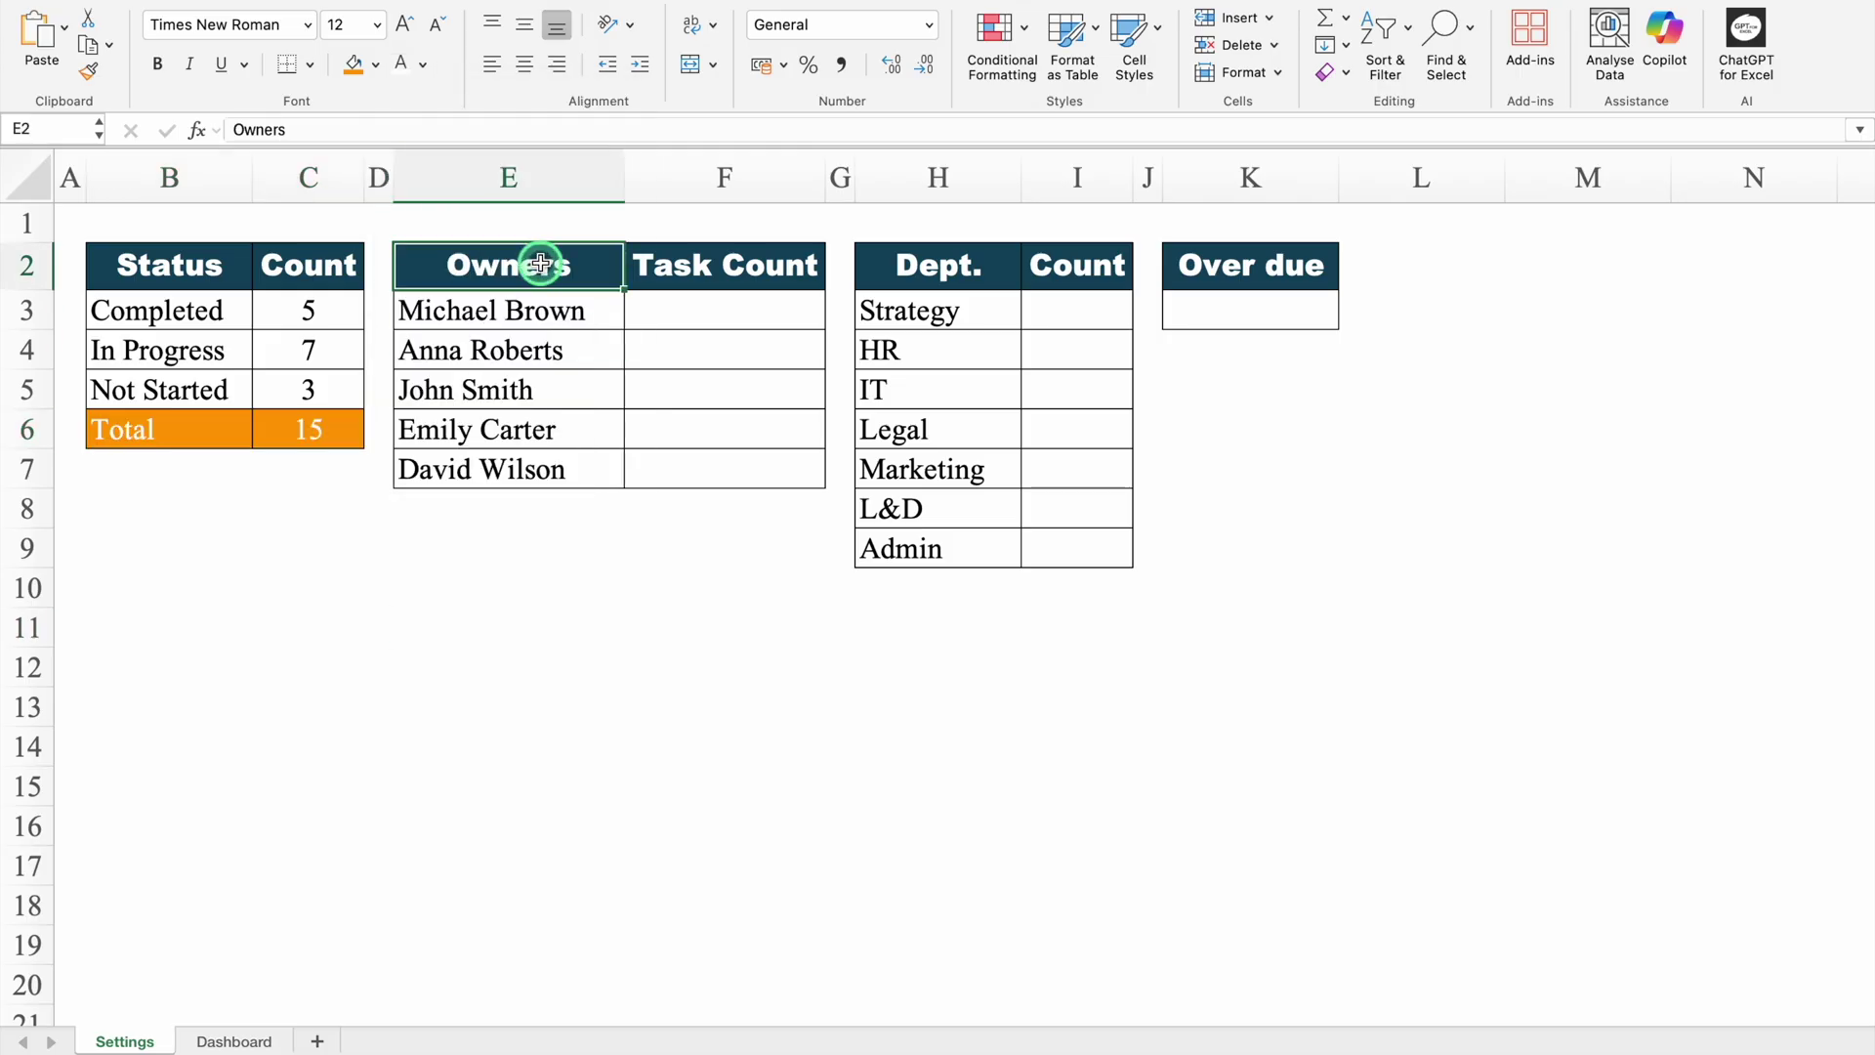
pyautogui.click(683, 260)
pyautogui.click(690, 306)
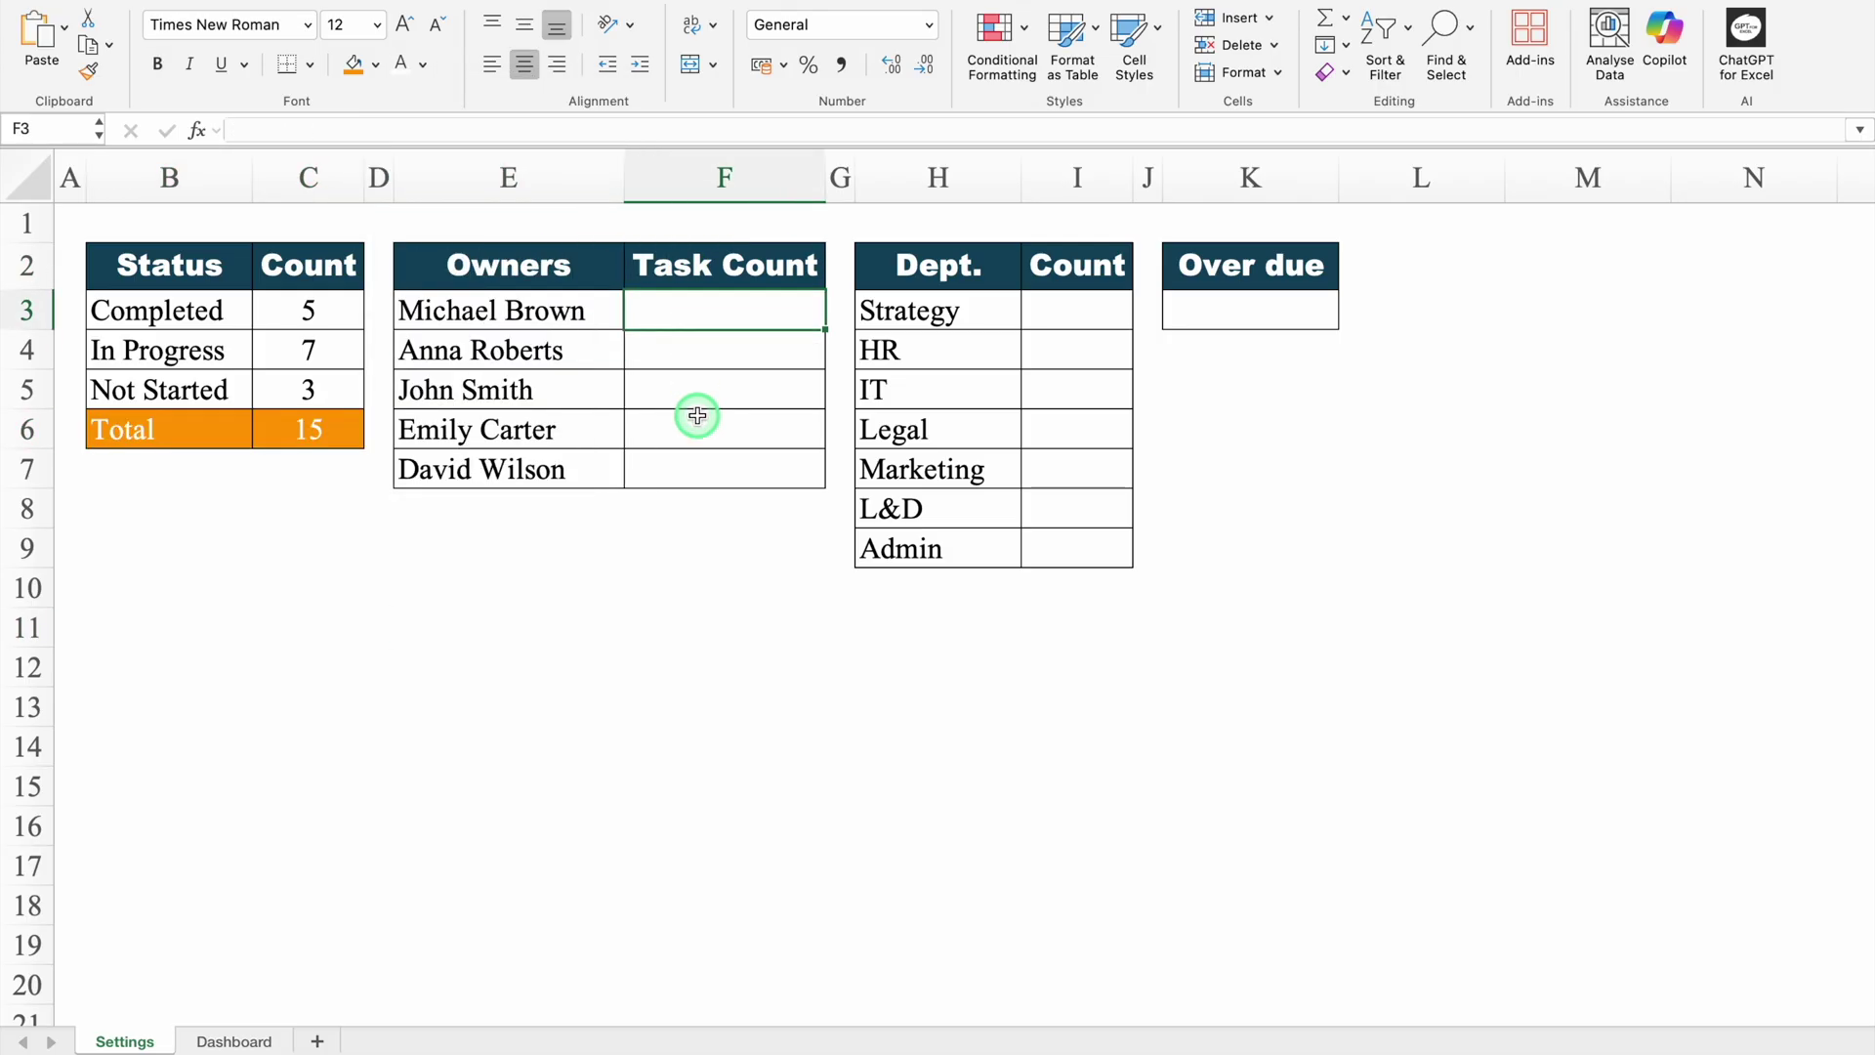
pyautogui.write('=COUNTIF')
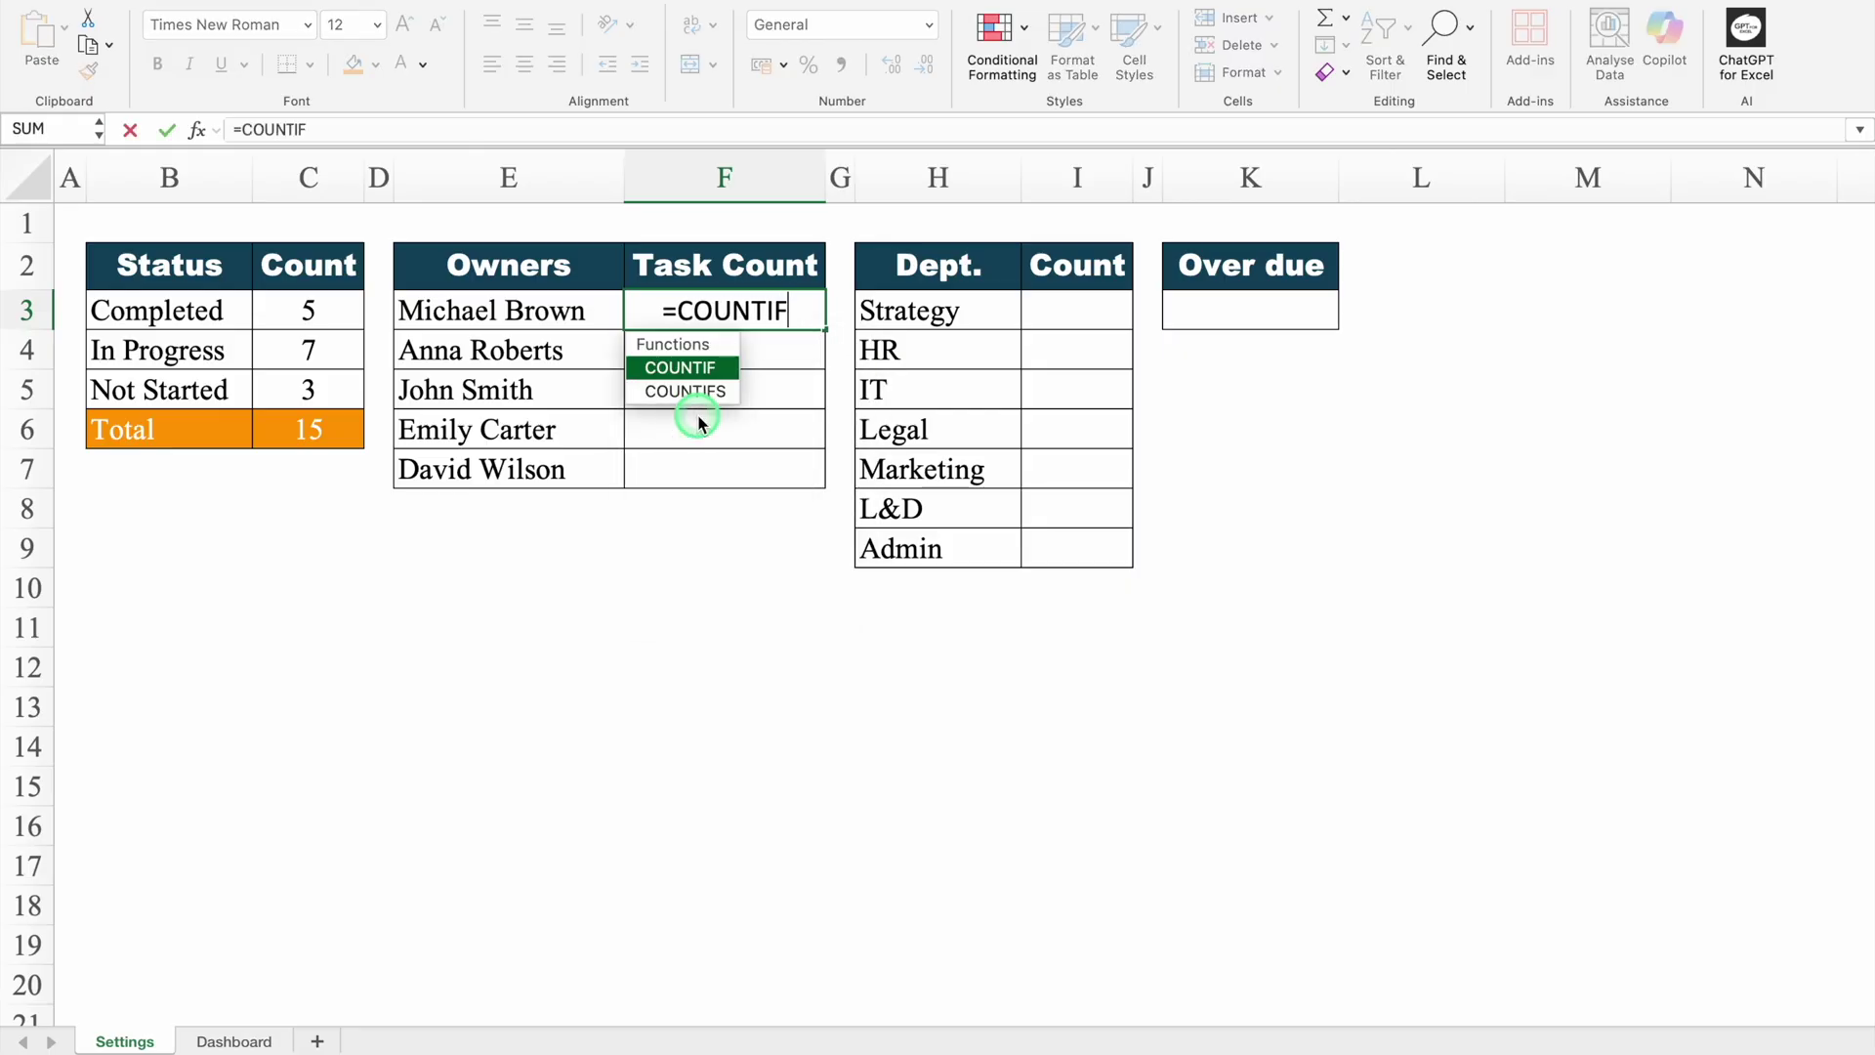
pyautogui.doubleClick(699, 369)
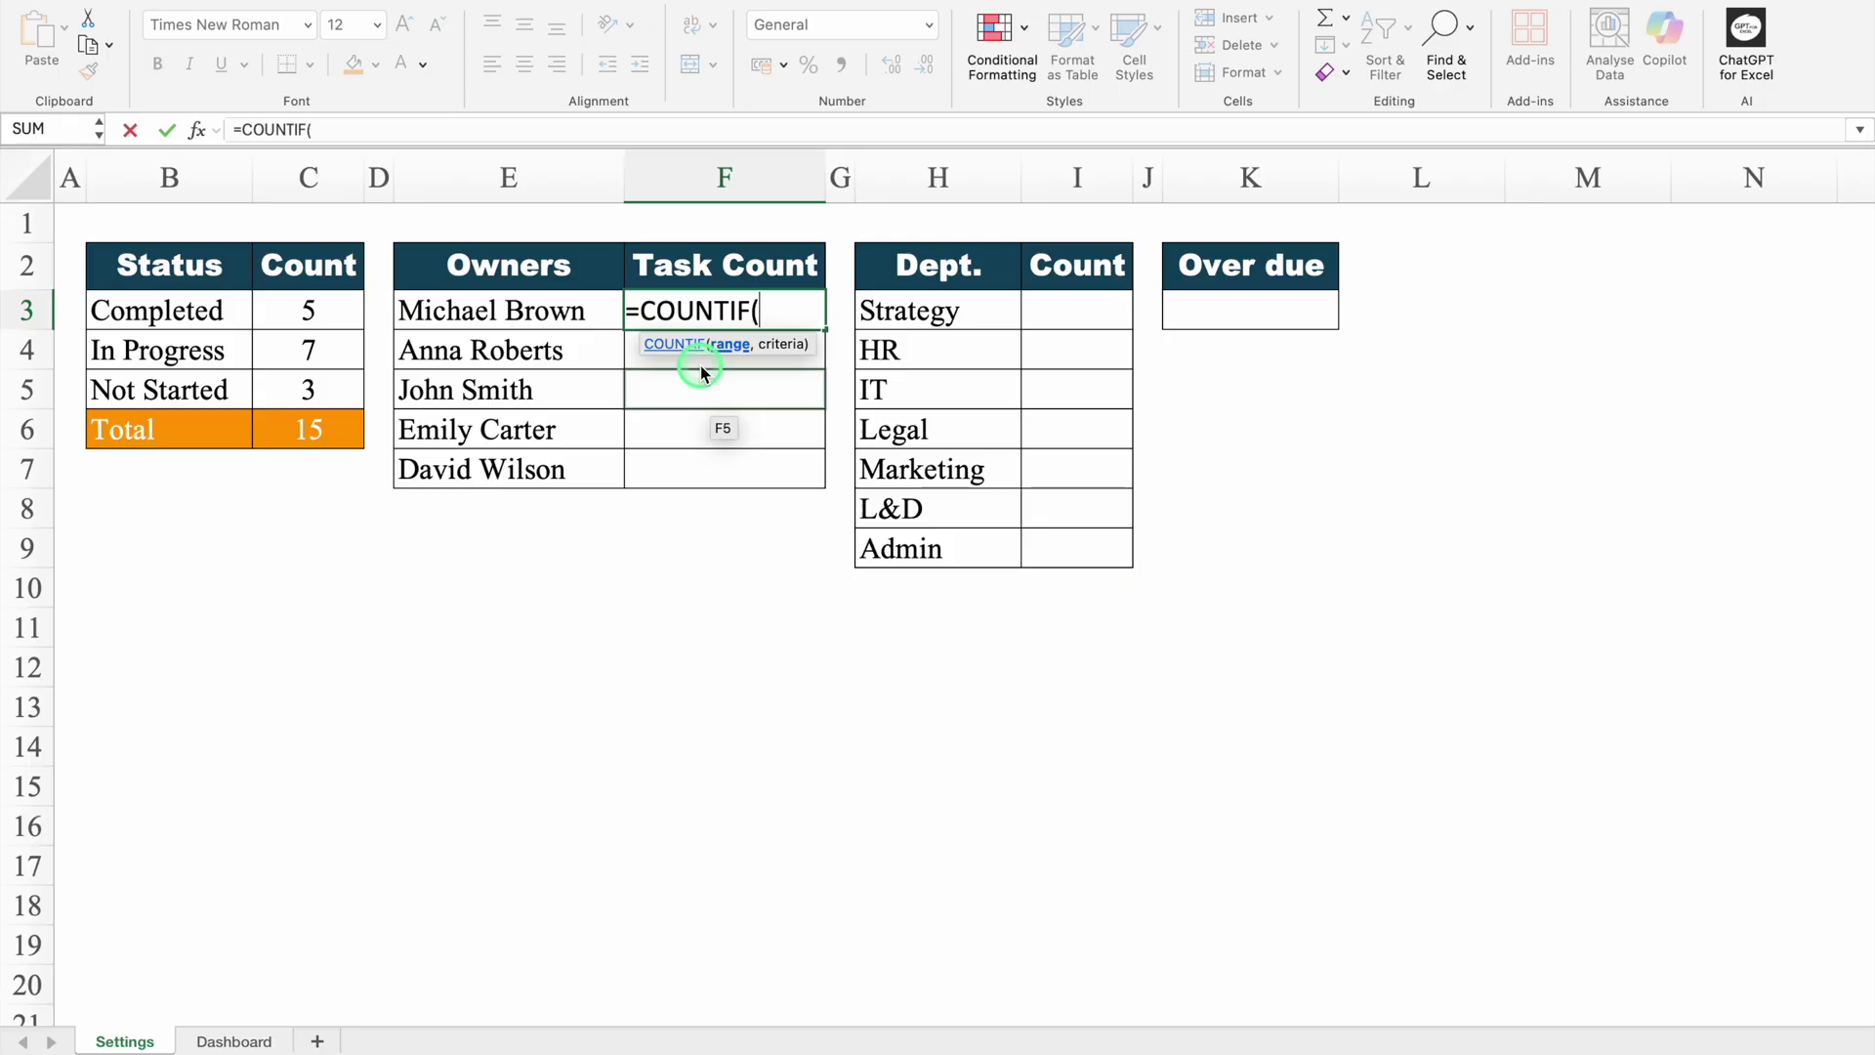
pyautogui.click(234, 1041)
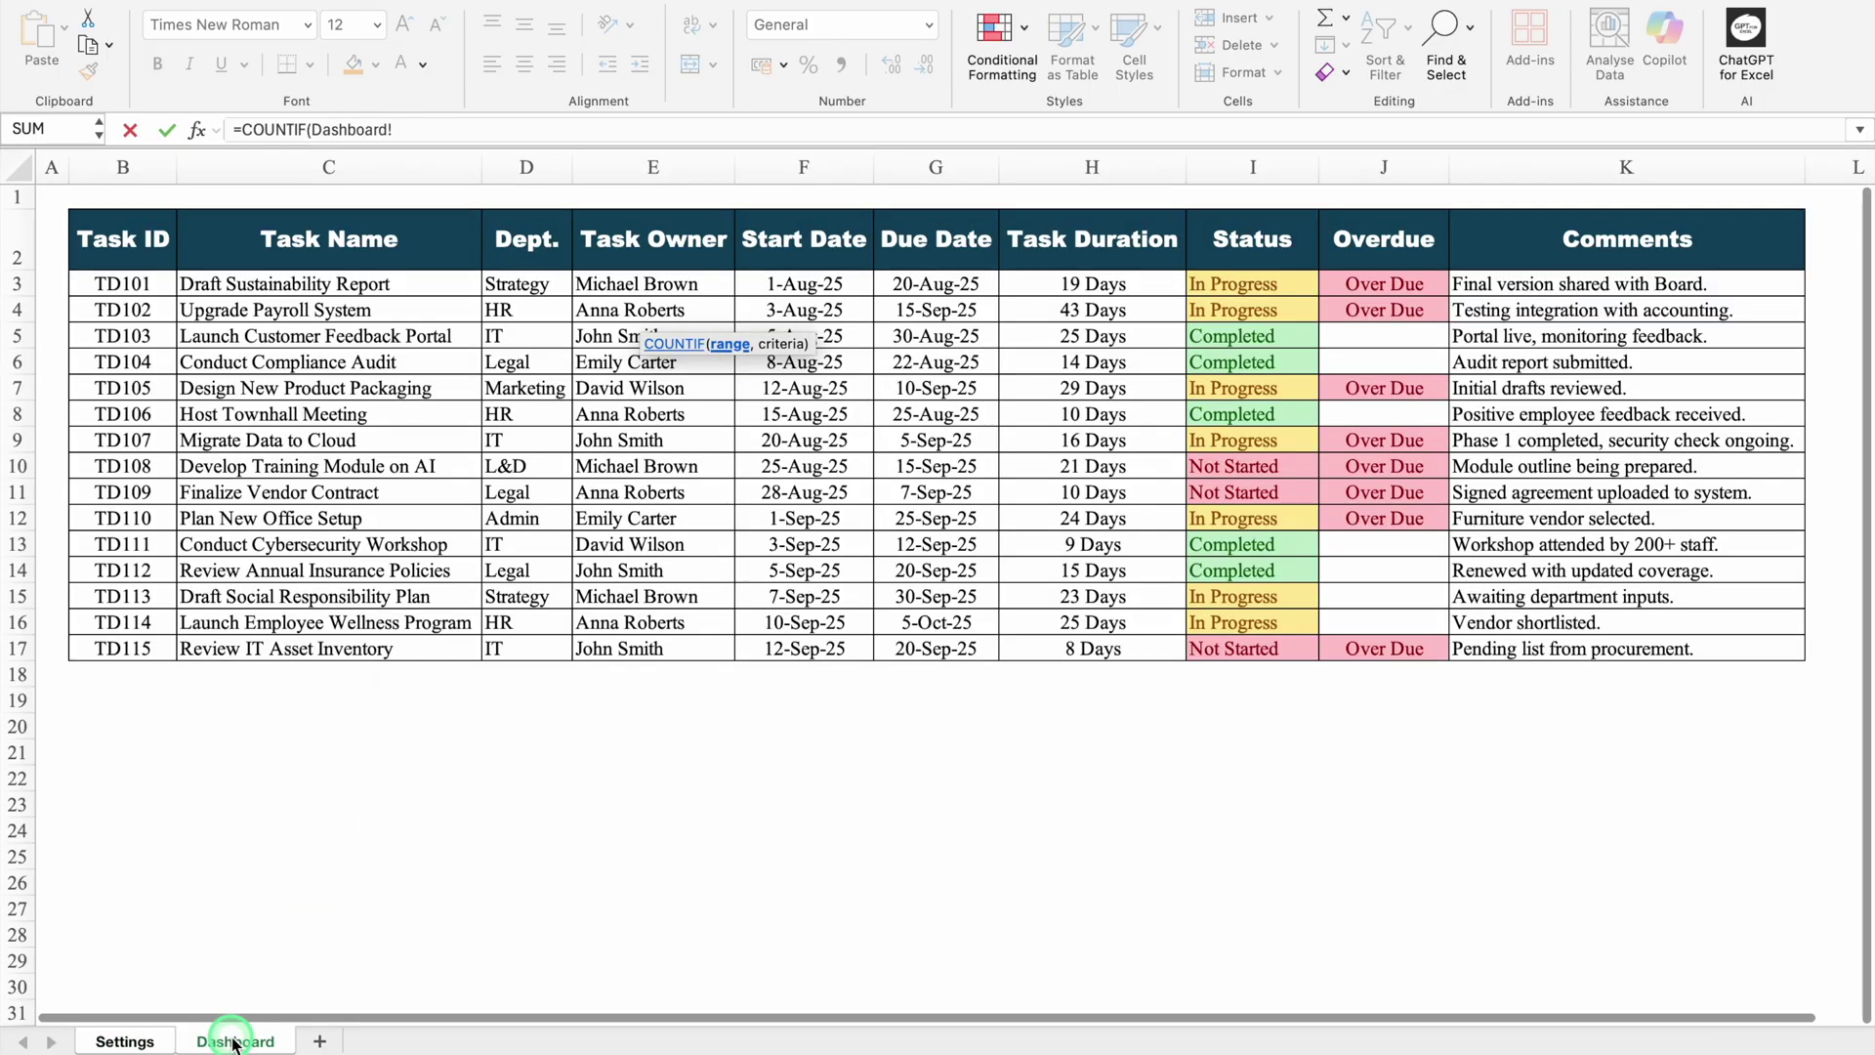
pyautogui.click(662, 182)
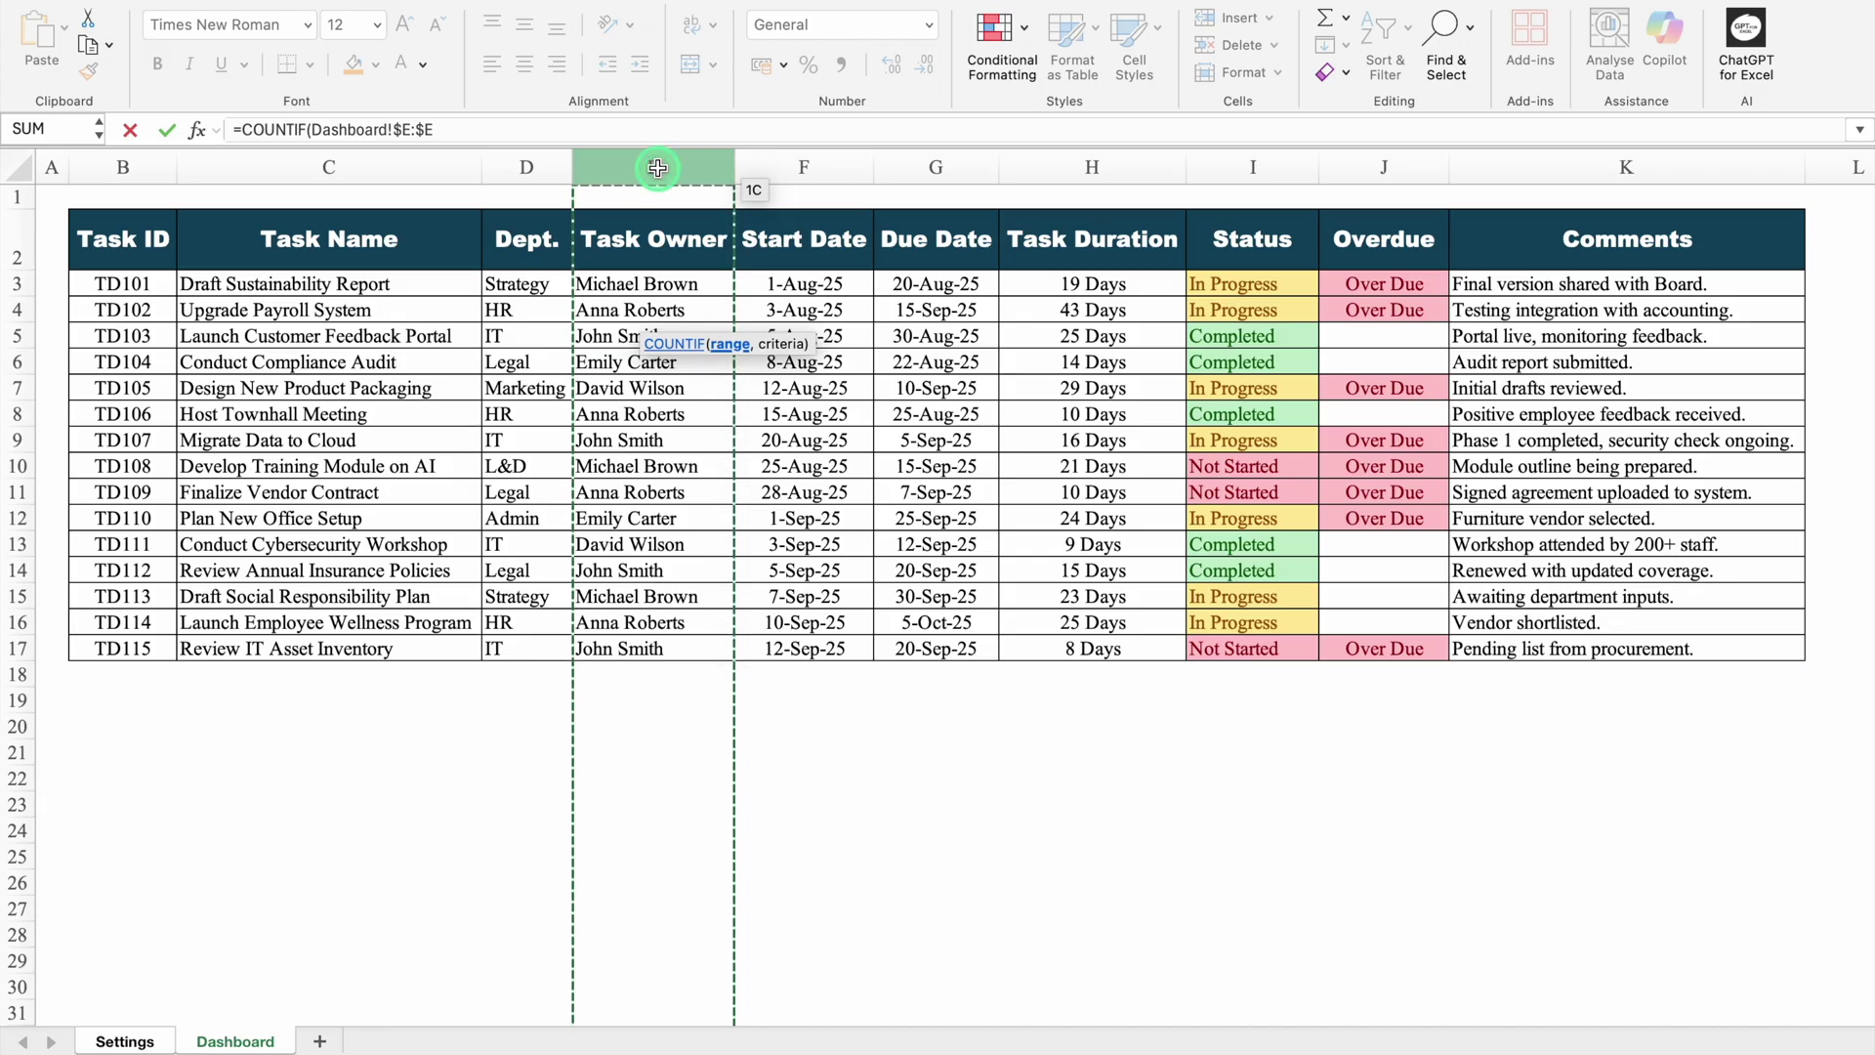
pyautogui.write(',')
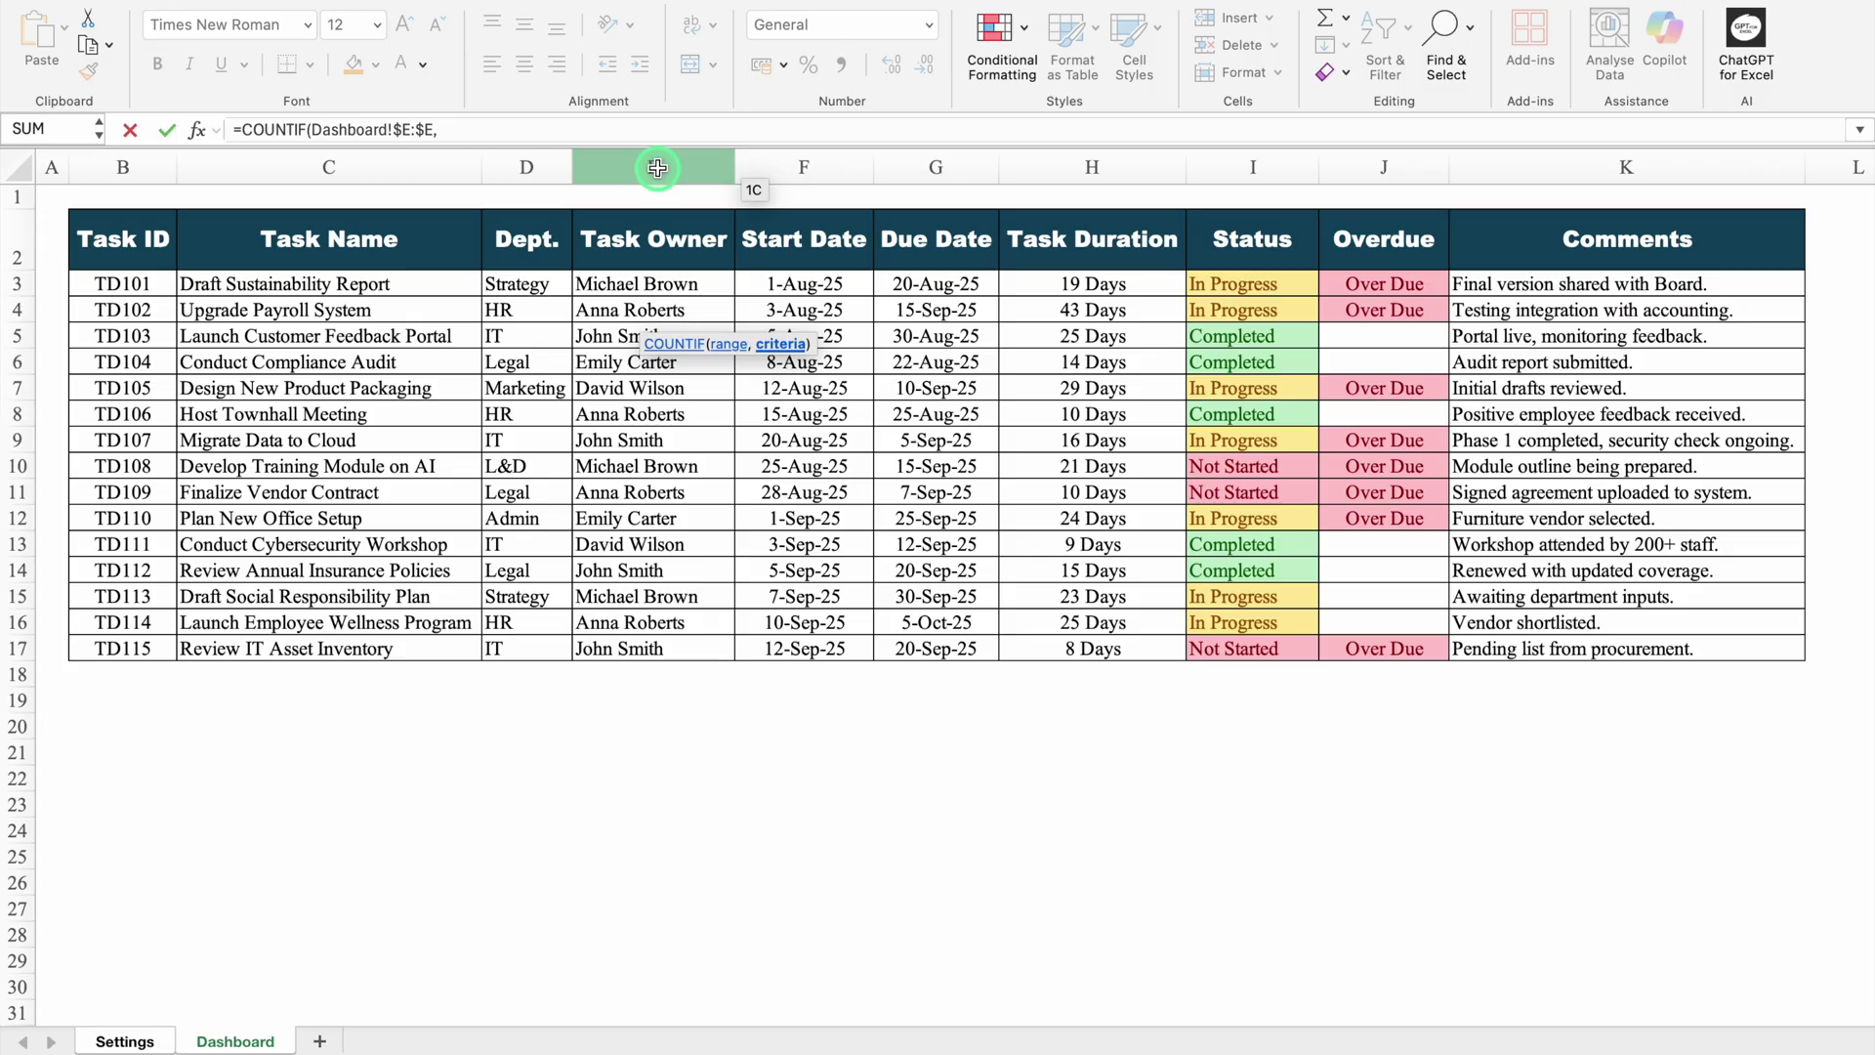
# - Finish F3 as =COUNTIF(Dashboard!$E:$E,Settings!E3) and fill it down to the last owner row, F7
pyautogui.click(127, 1039)
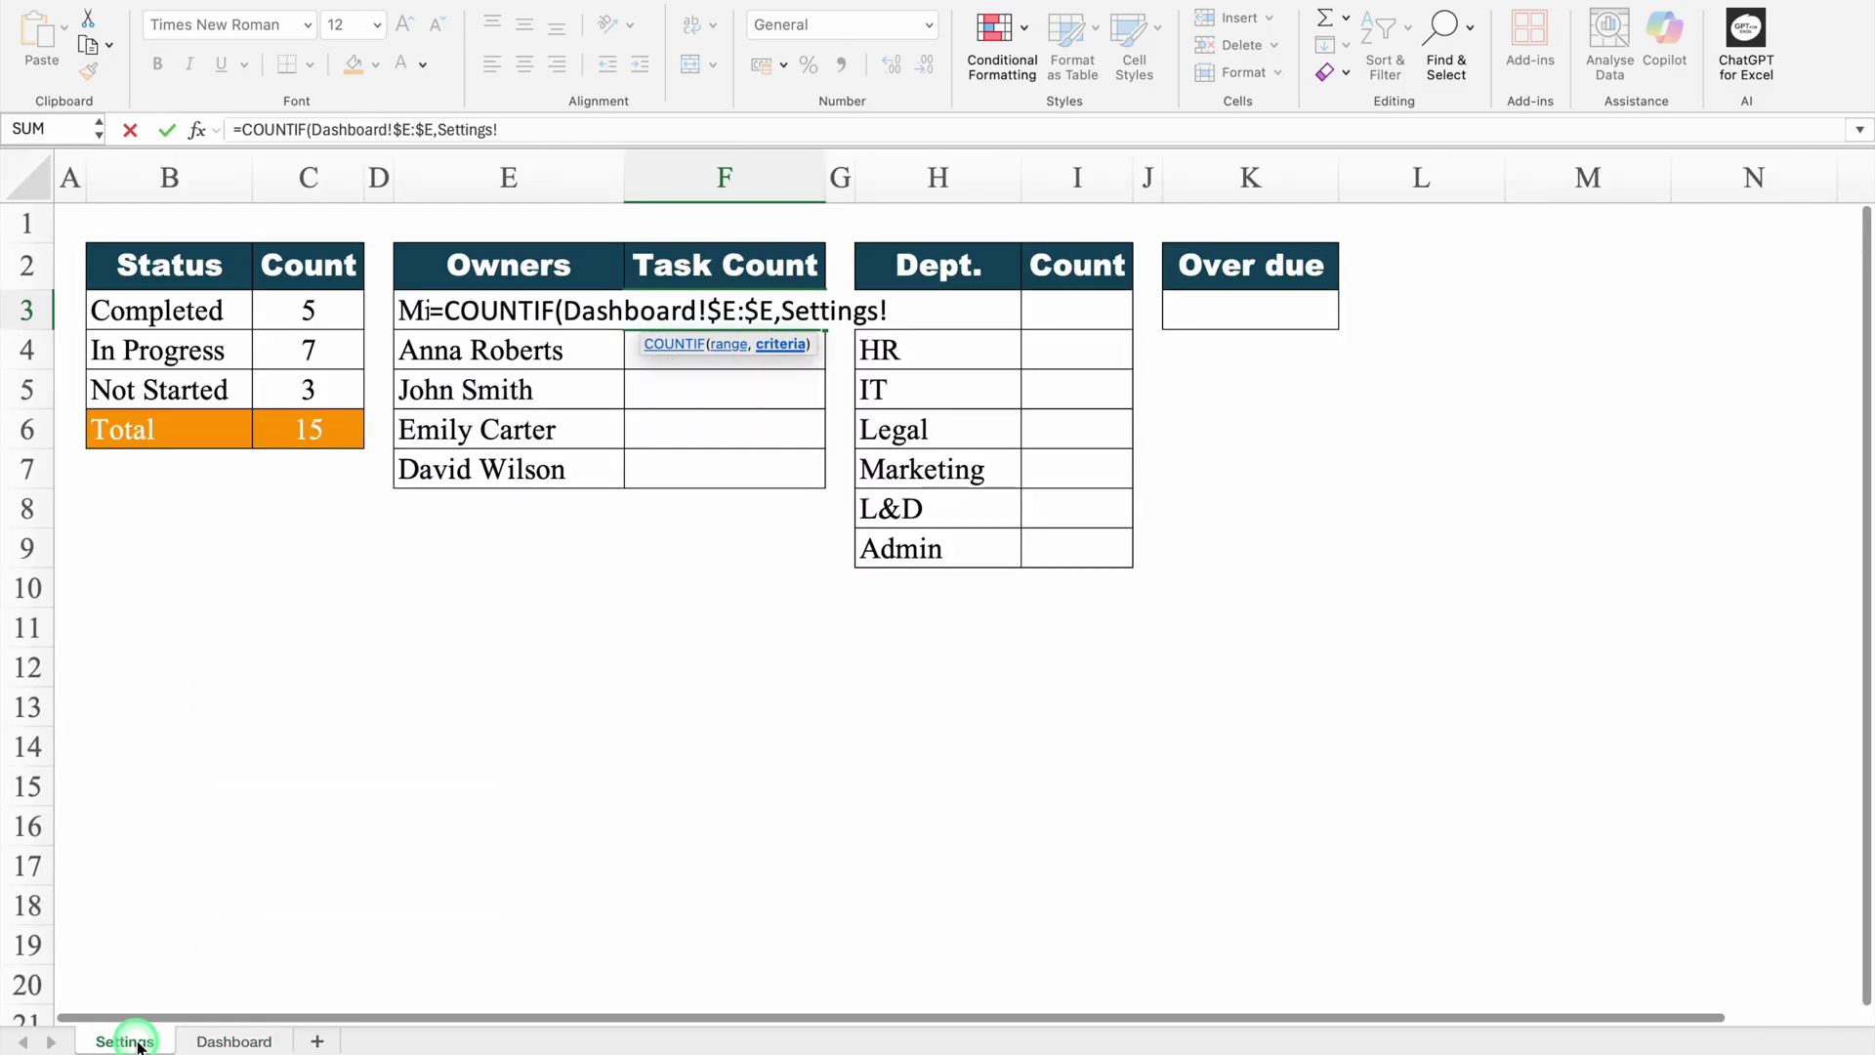
pyautogui.click(417, 310)
pyautogui.write(')')
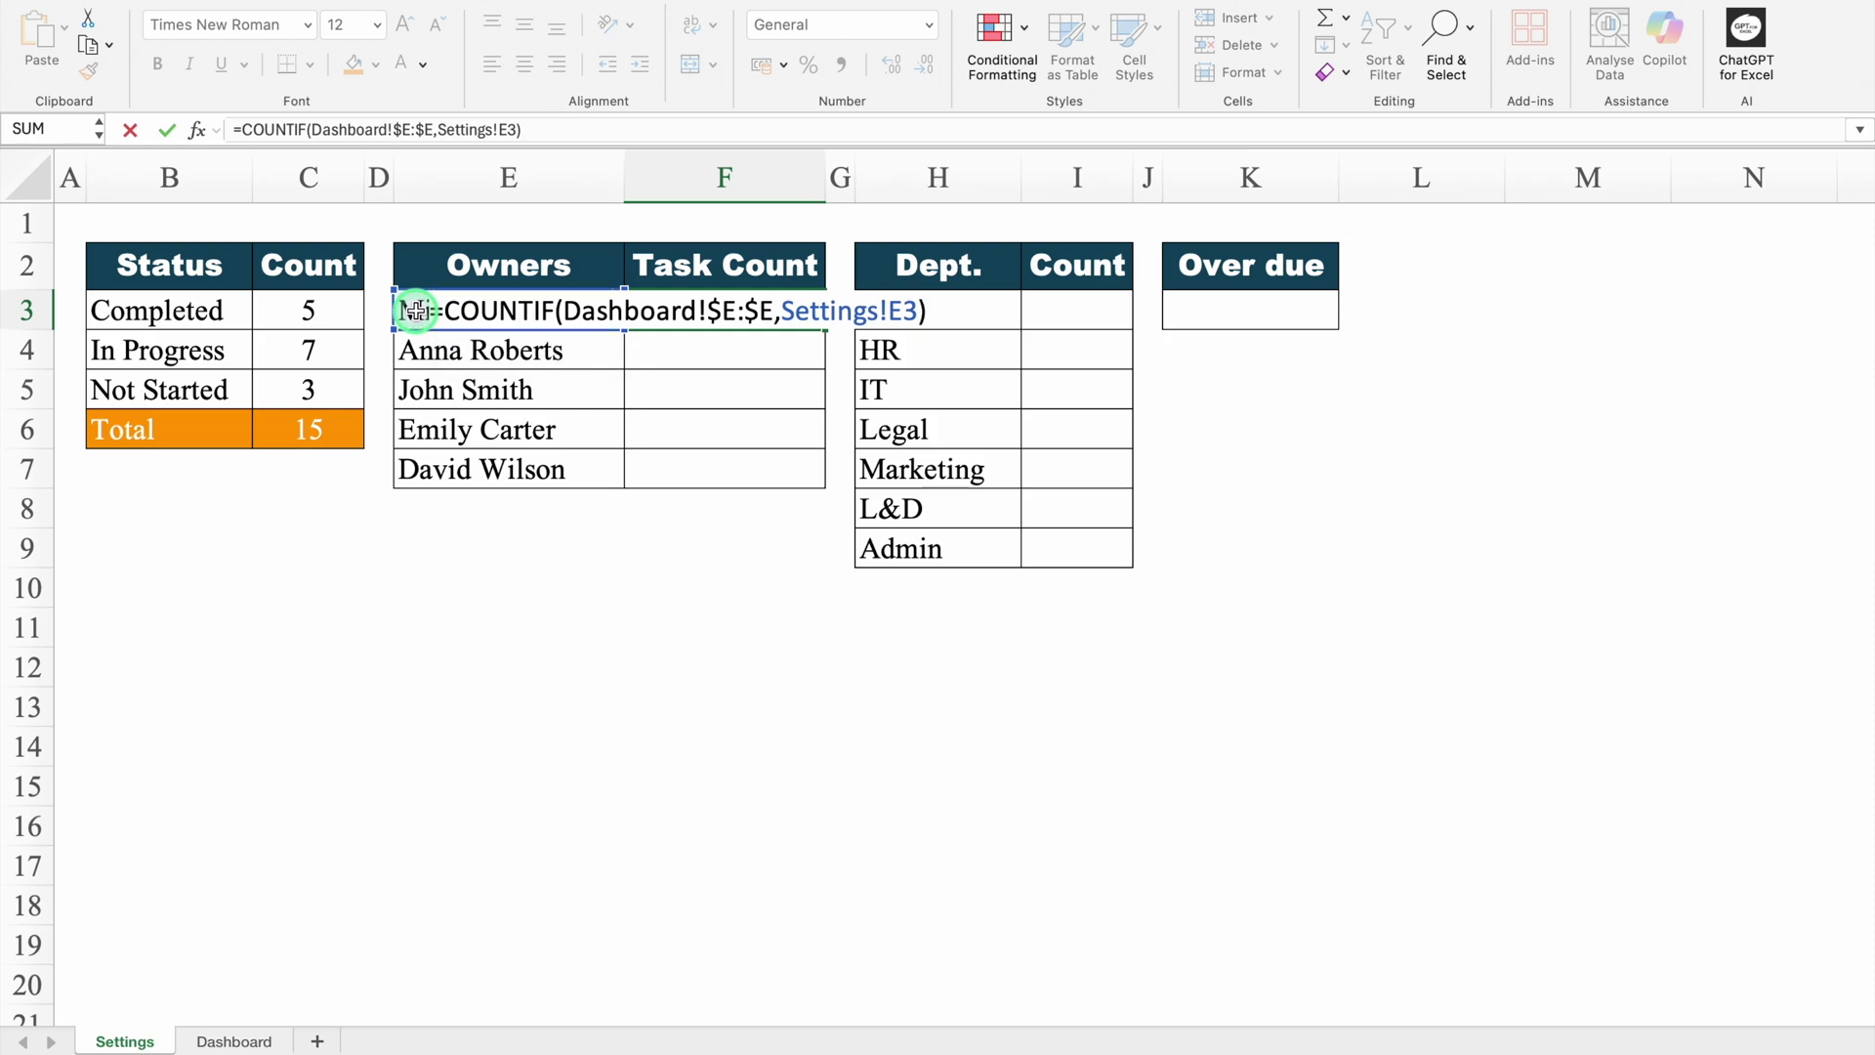
pyautogui.press('Return')
pyautogui.click(758, 305)
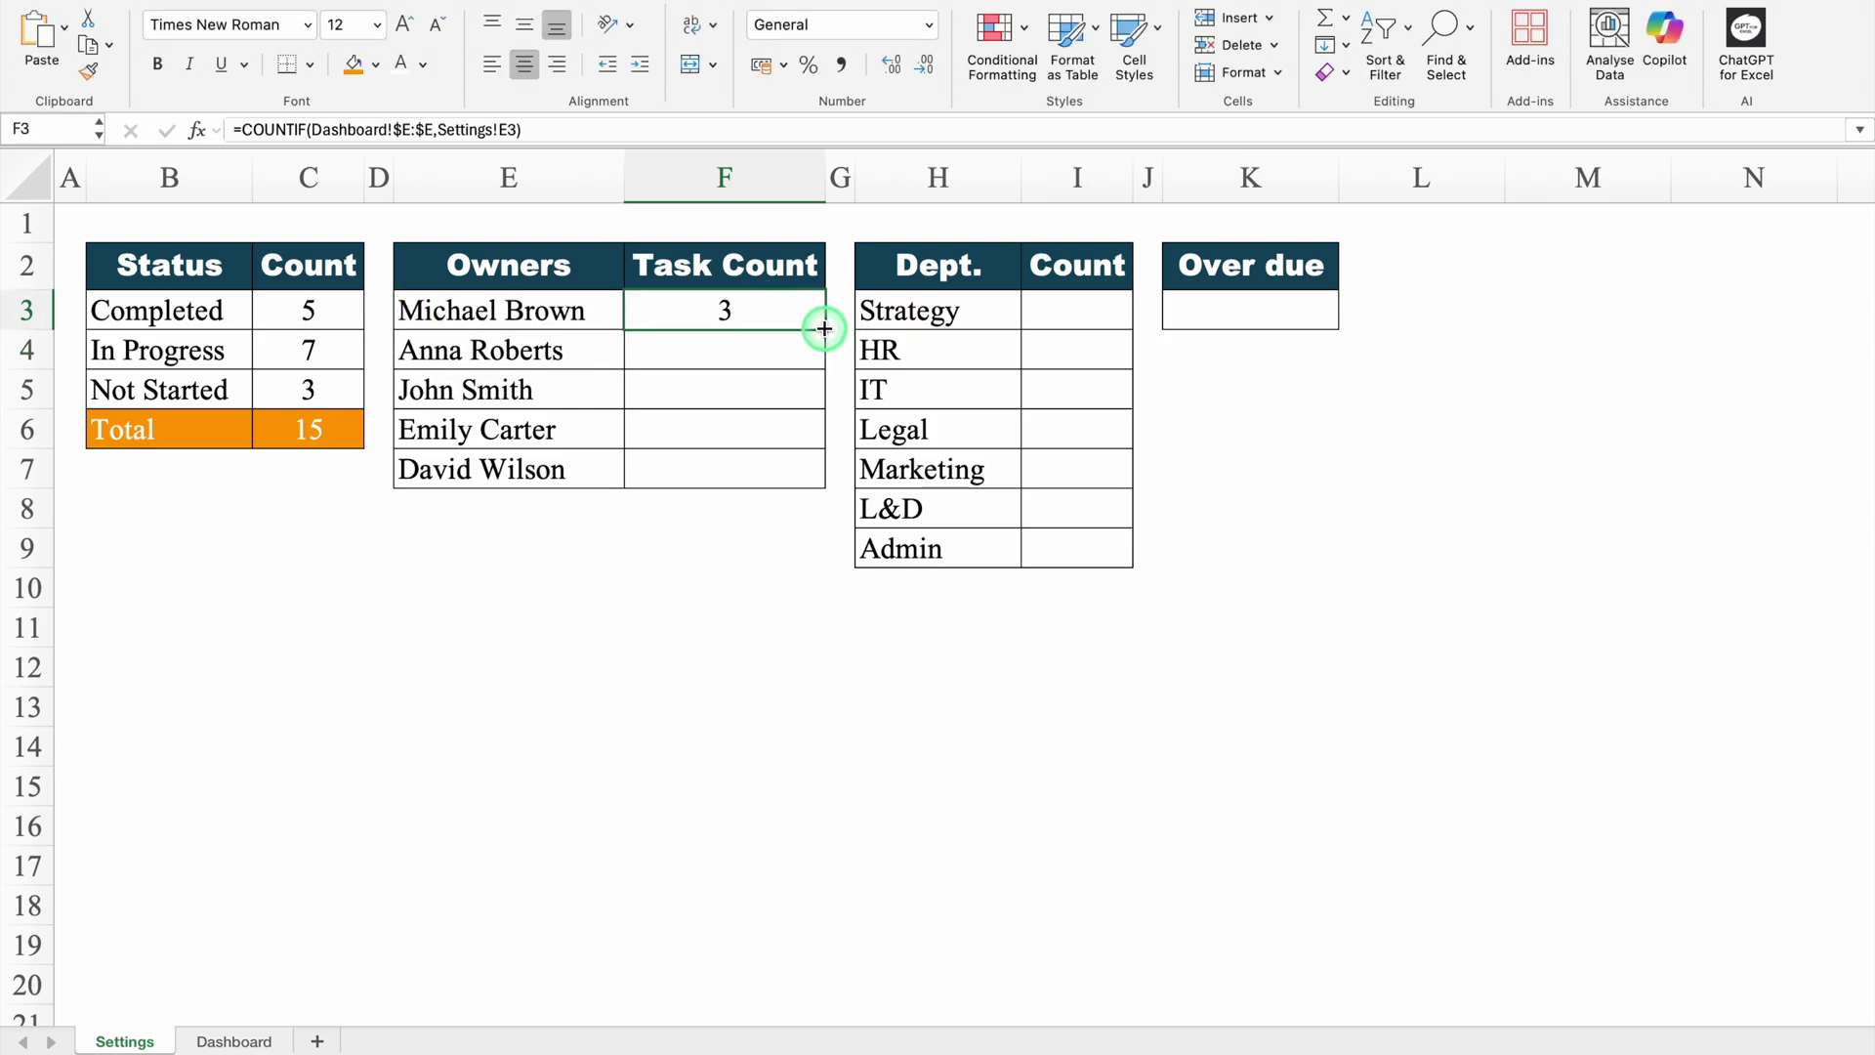
pyautogui.moveTo(825, 329); pyautogui.dragTo(822, 480)
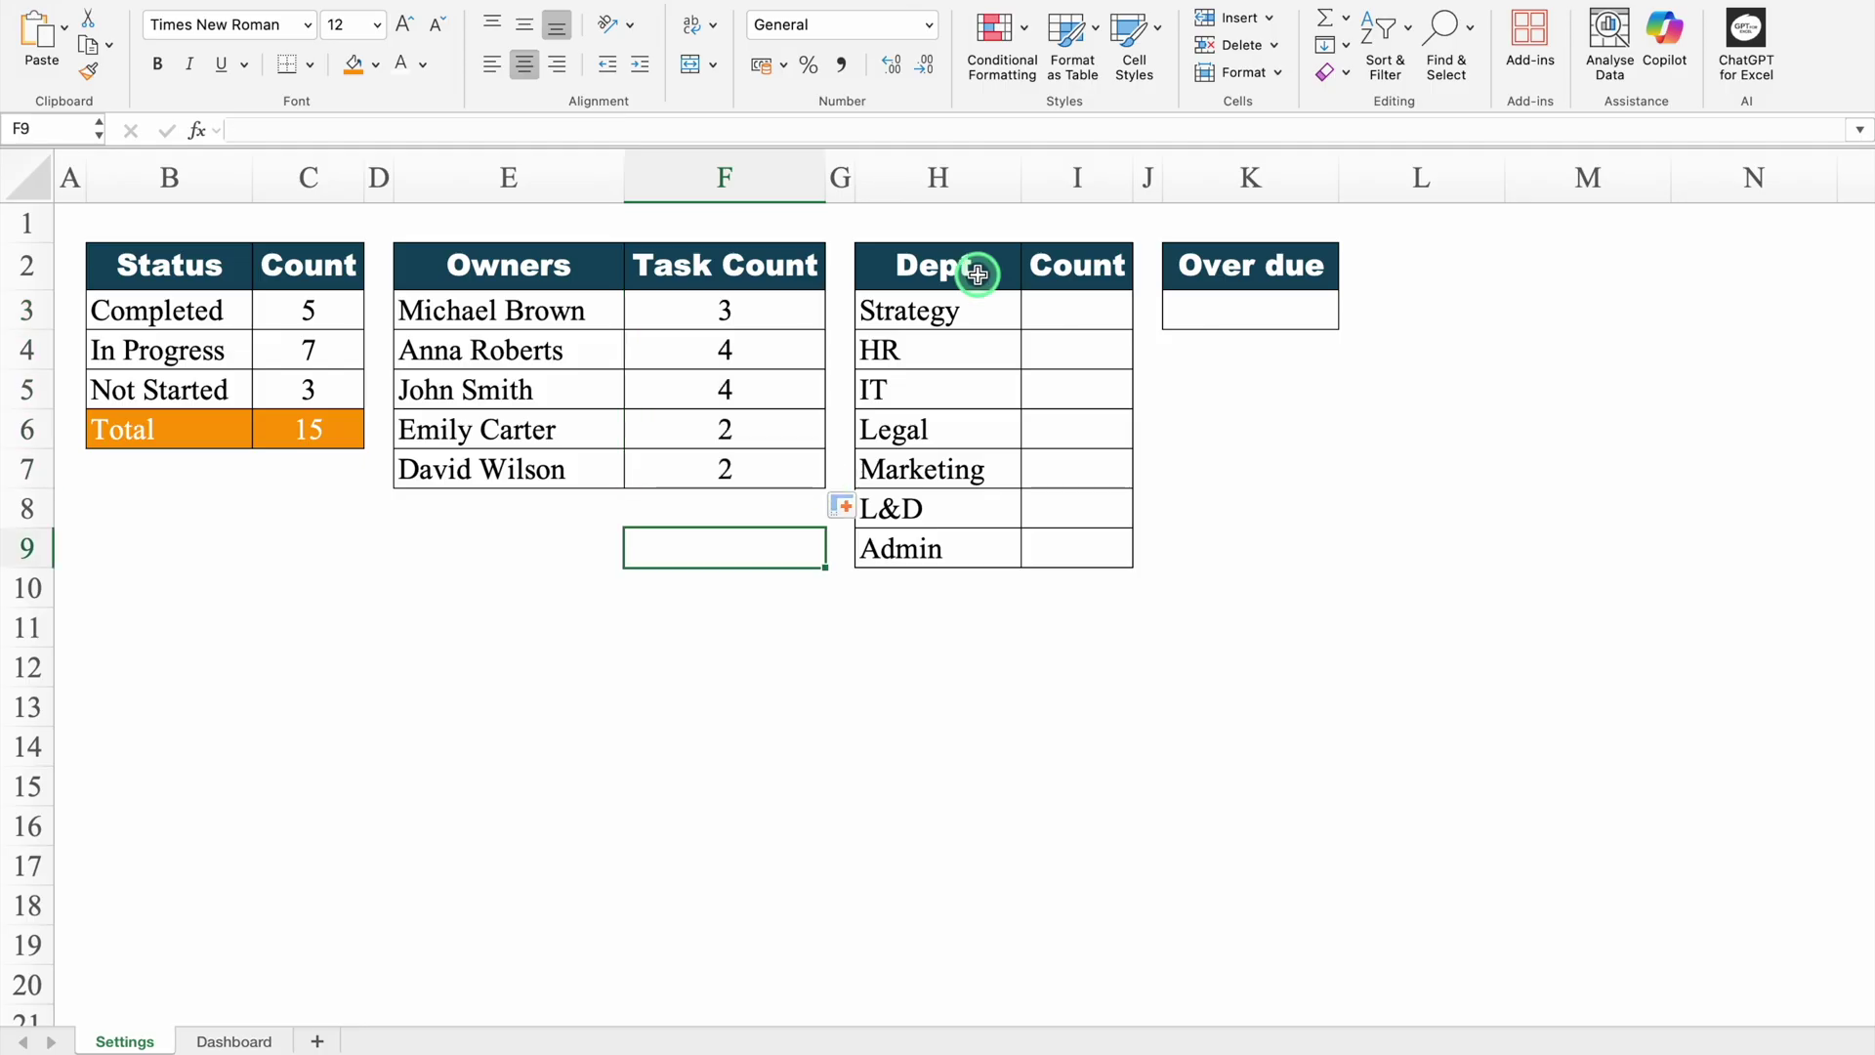
# - Begin a COUNTIF in the Strategy count cell, I3, with the absolute range Dashboard!$D:$D
pyautogui.click(971, 271)
pyautogui.click(1061, 276)
pyautogui.click(1070, 305)
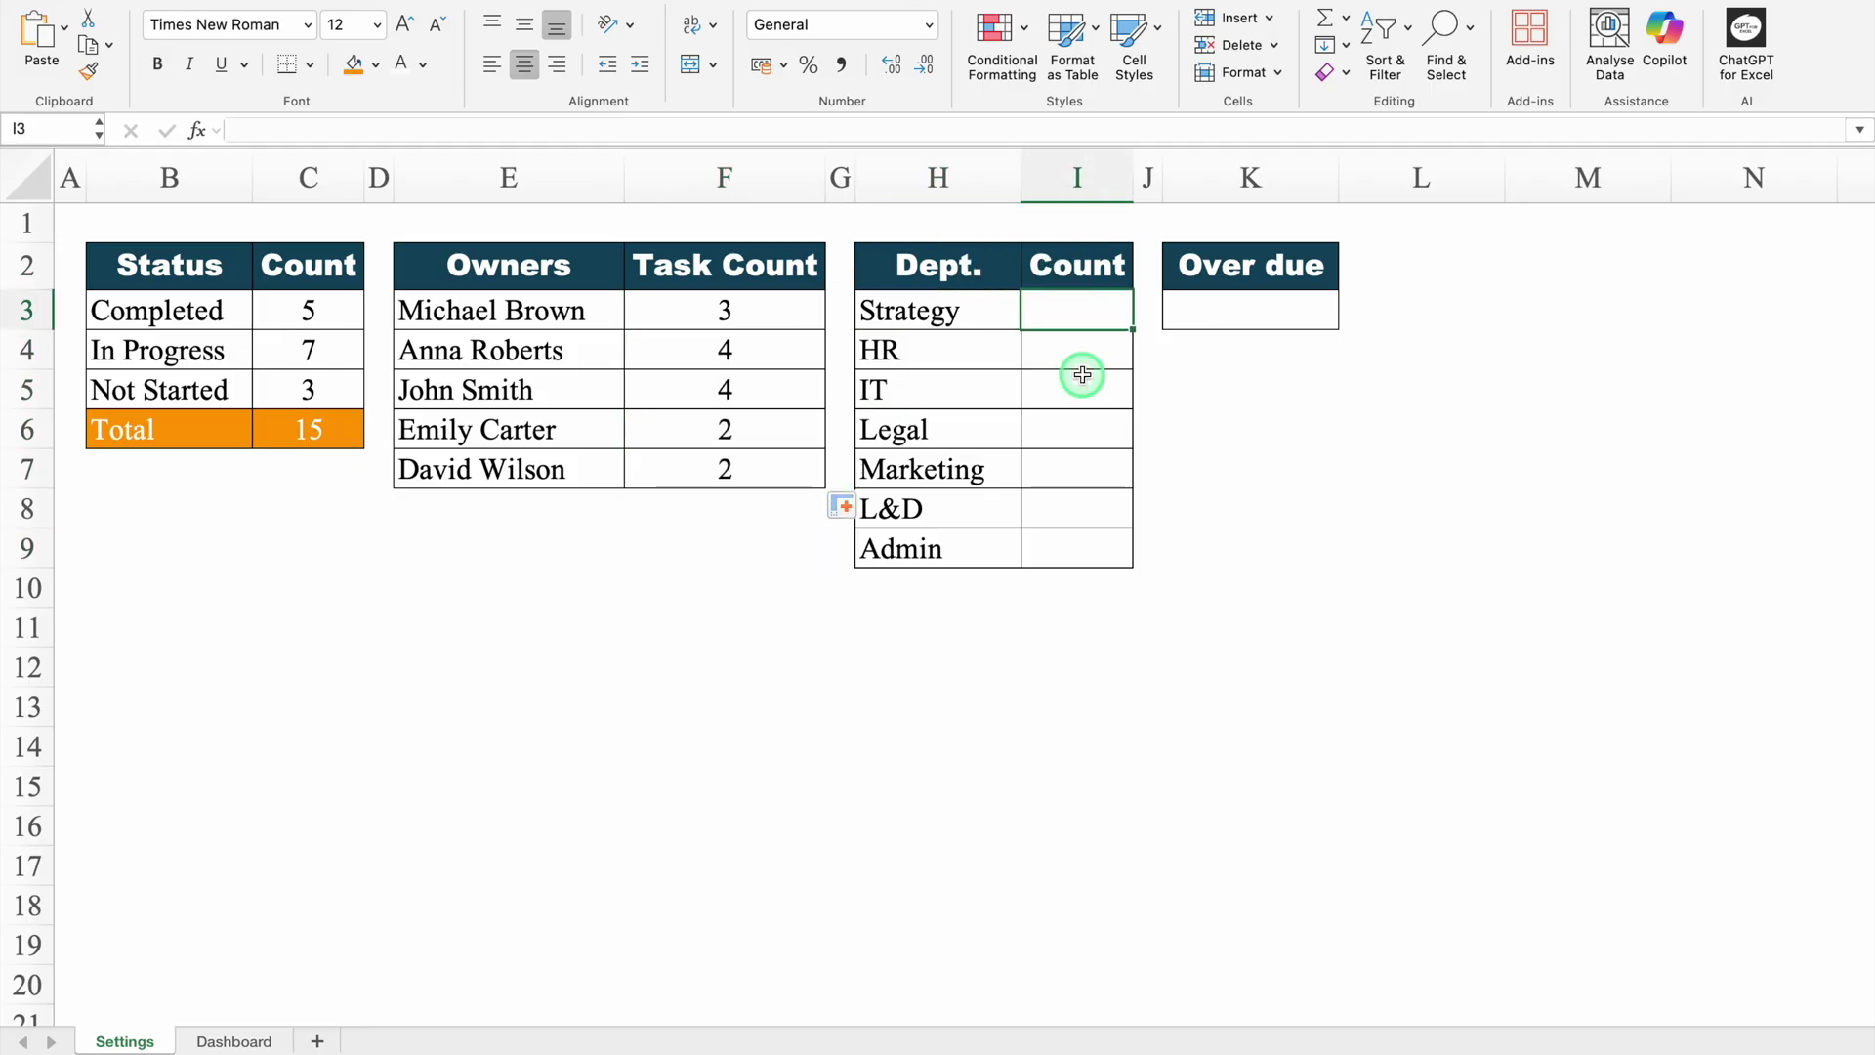
pyautogui.write('=CO')
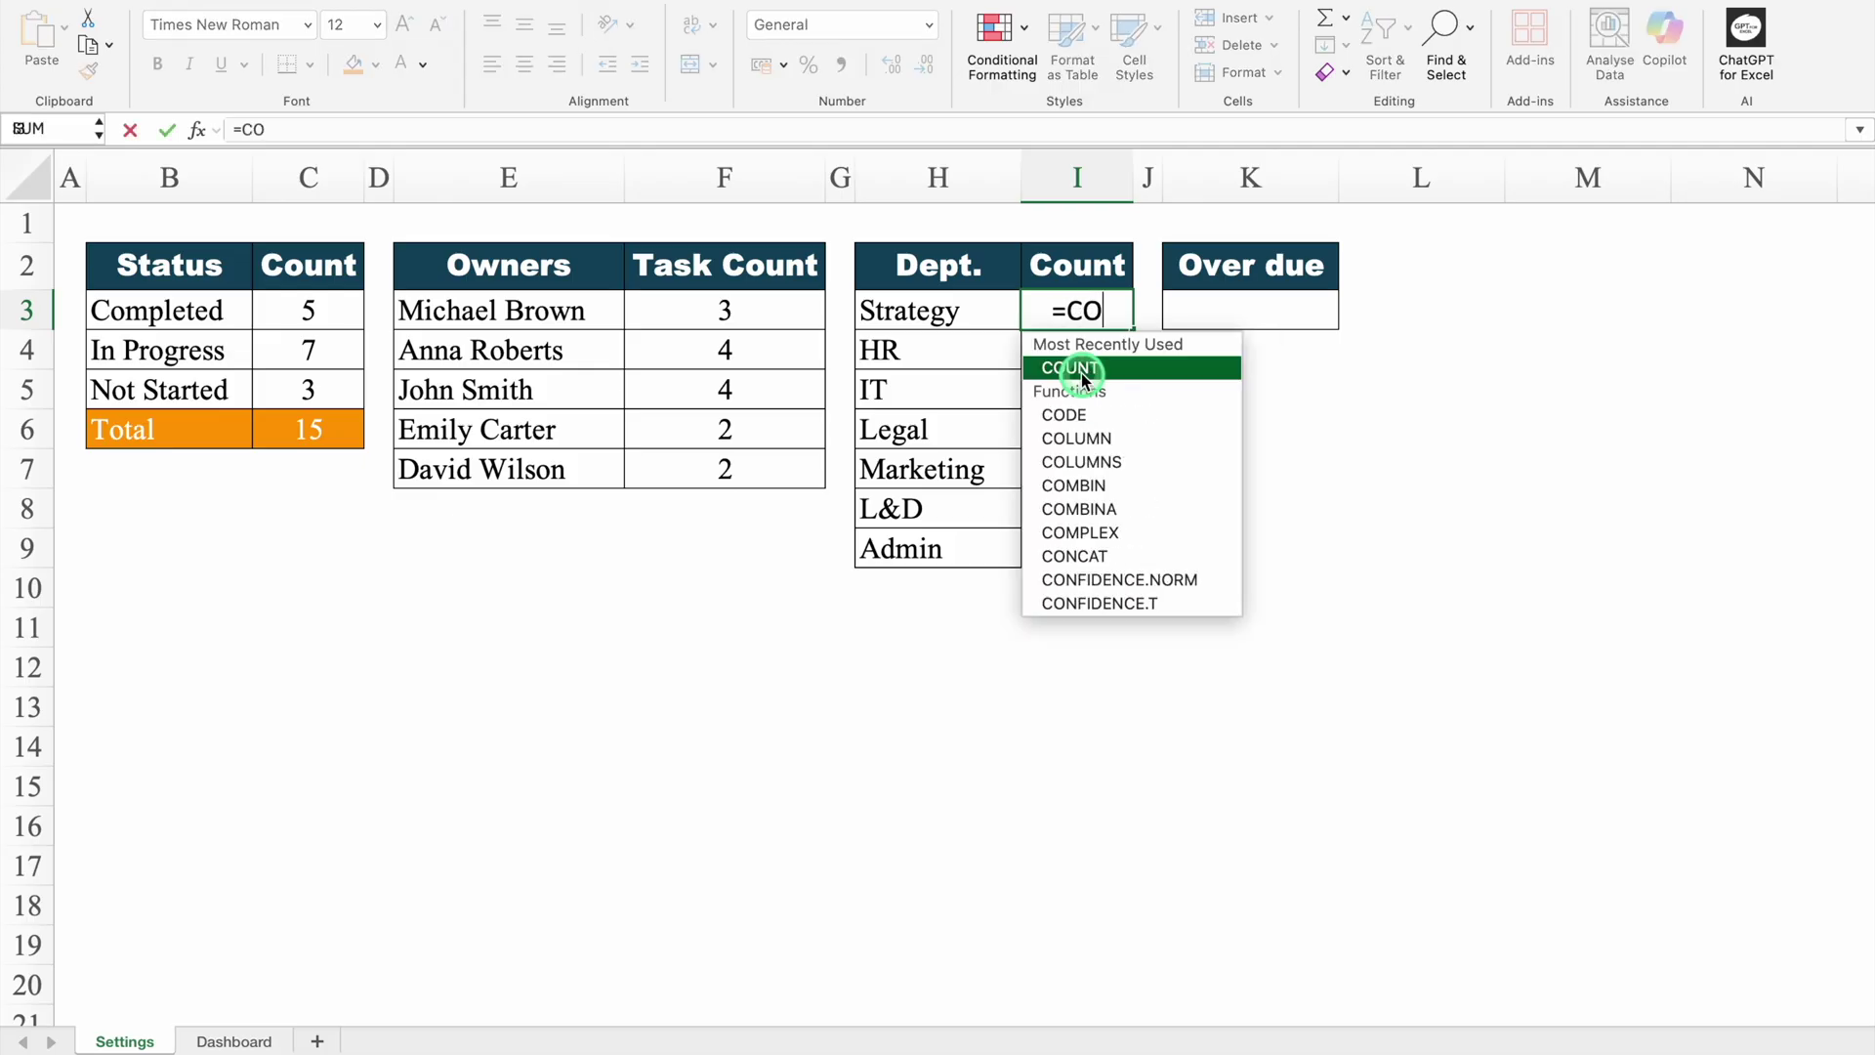
pyautogui.write('UNTIF(')
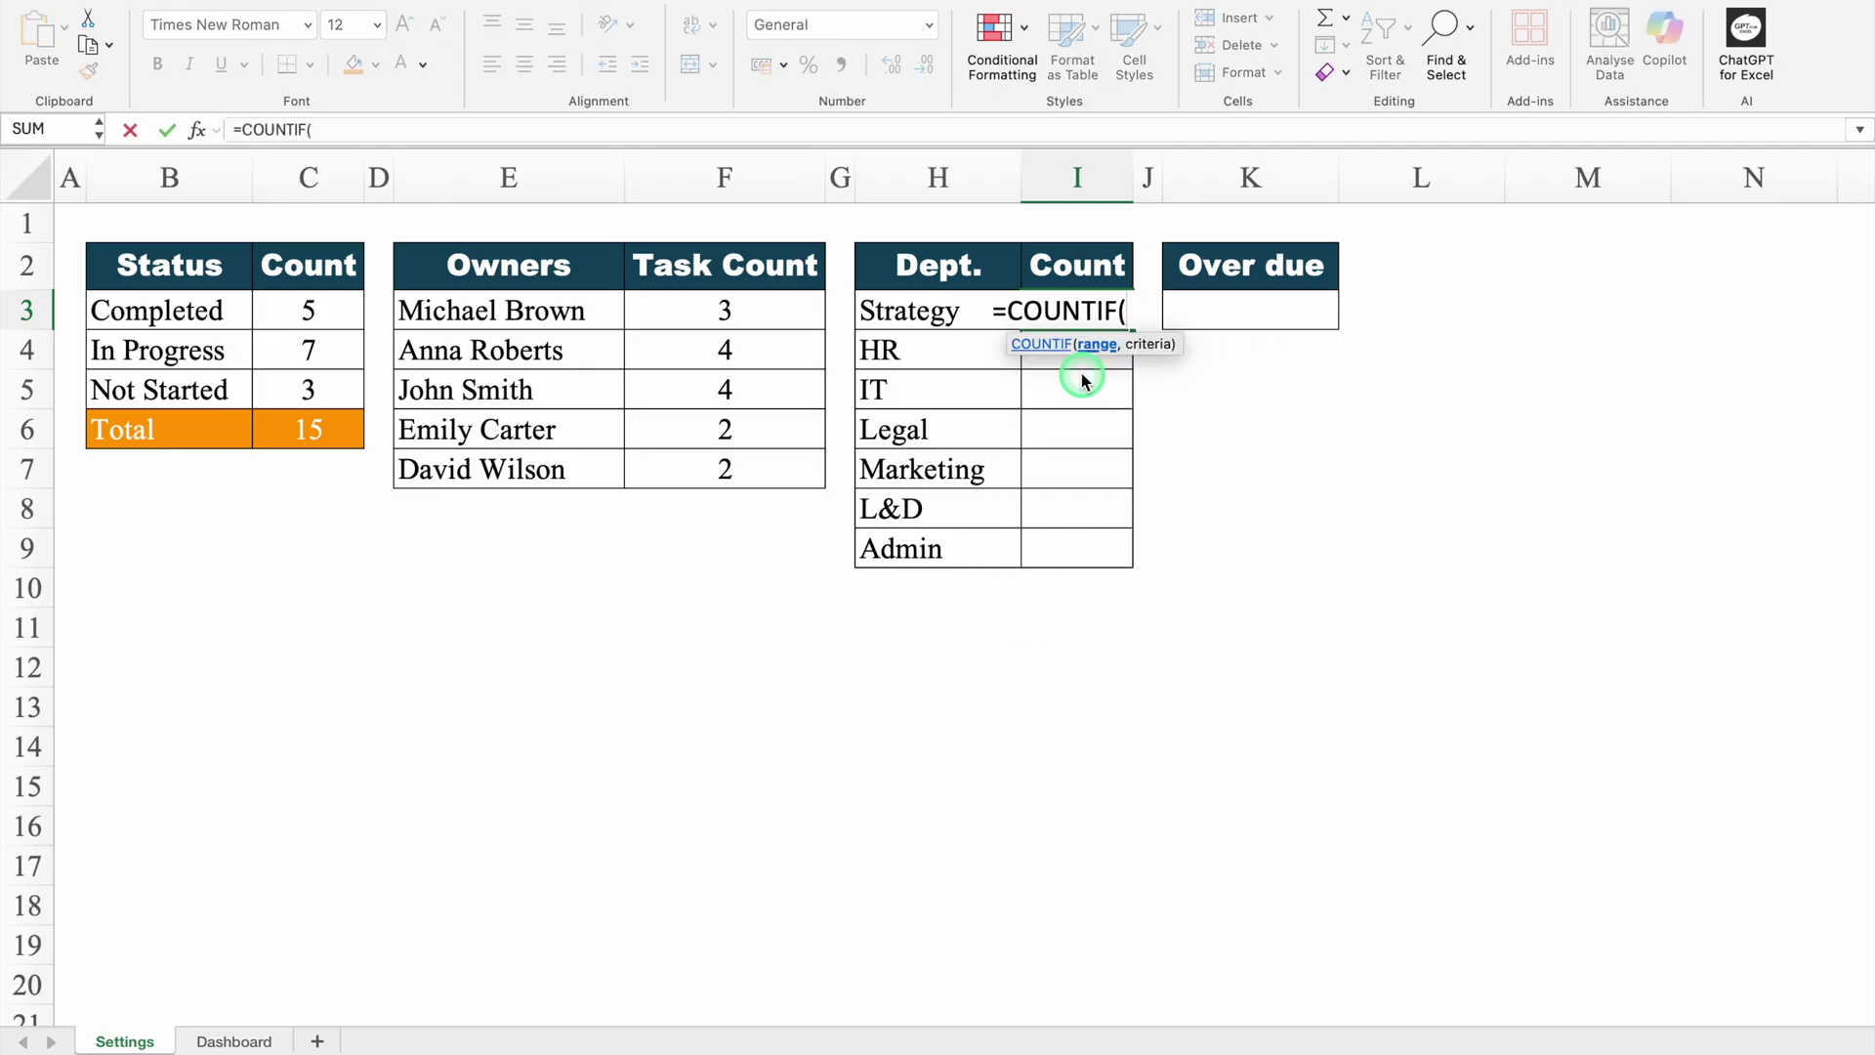
pyautogui.click(234, 1041)
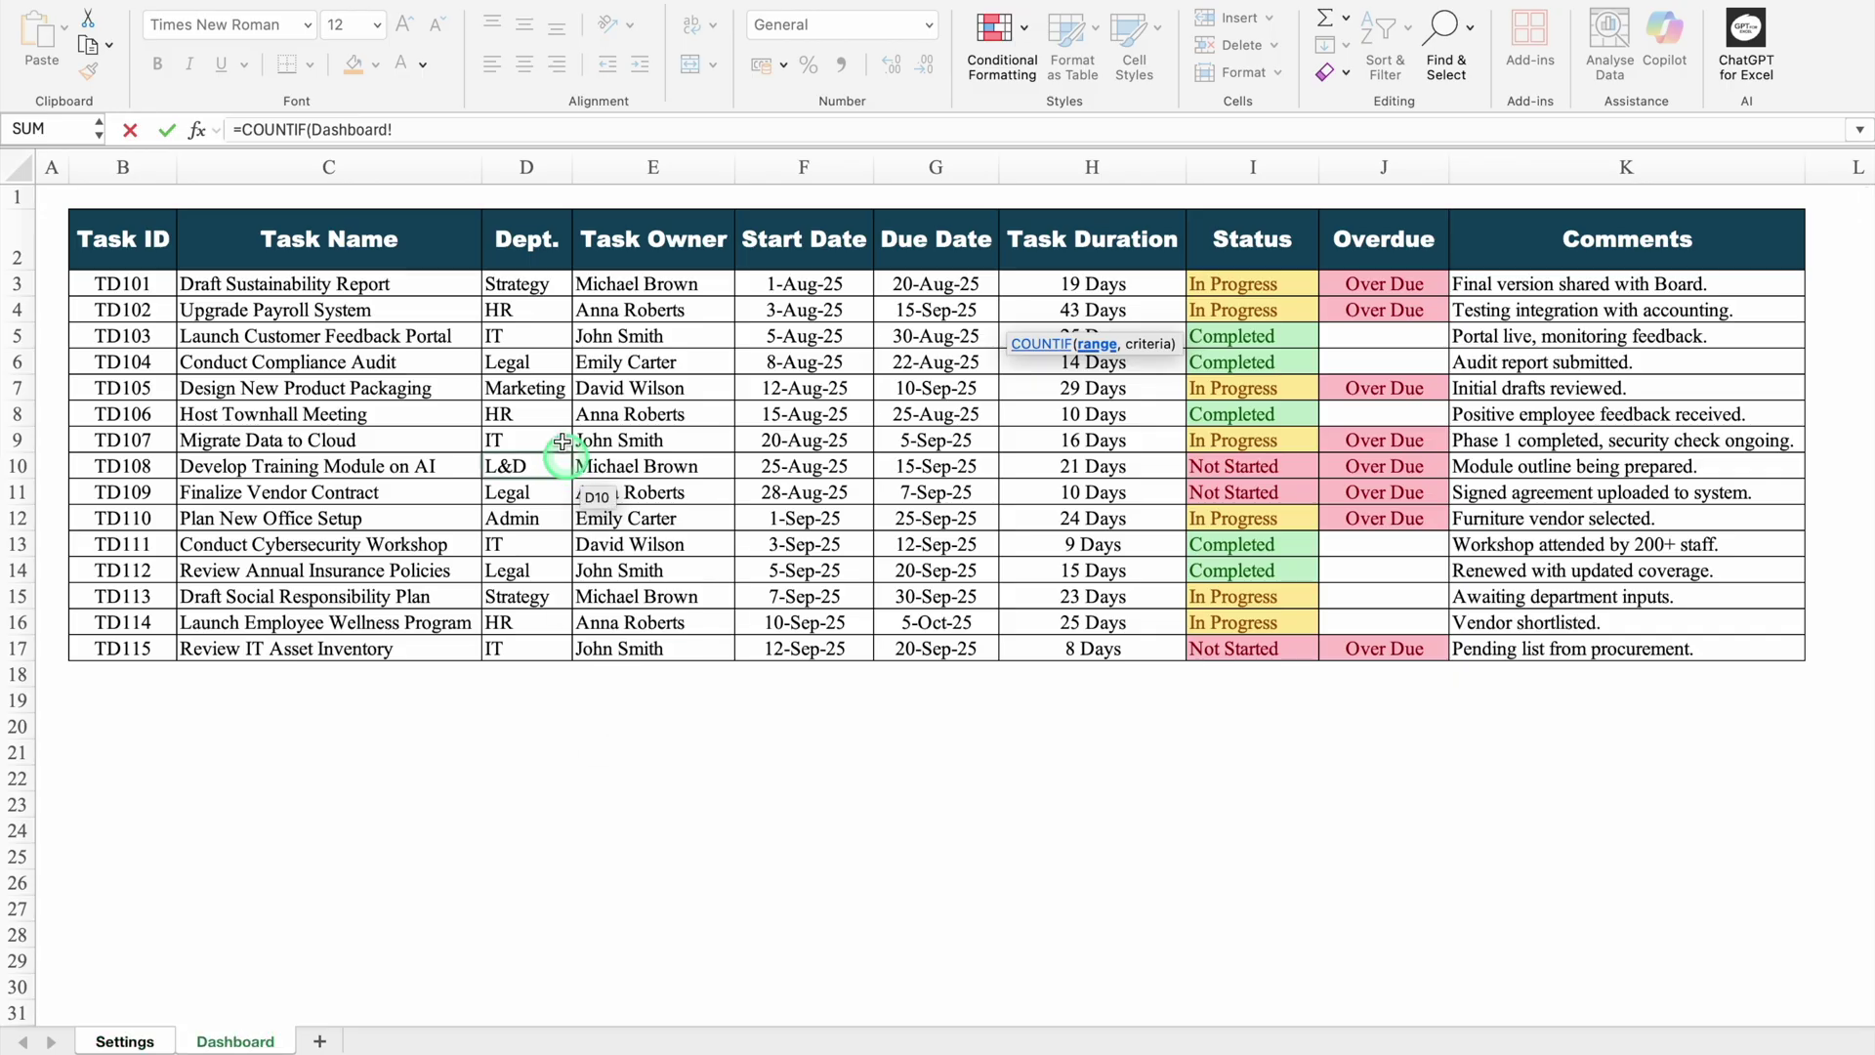
pyautogui.click(526, 171)
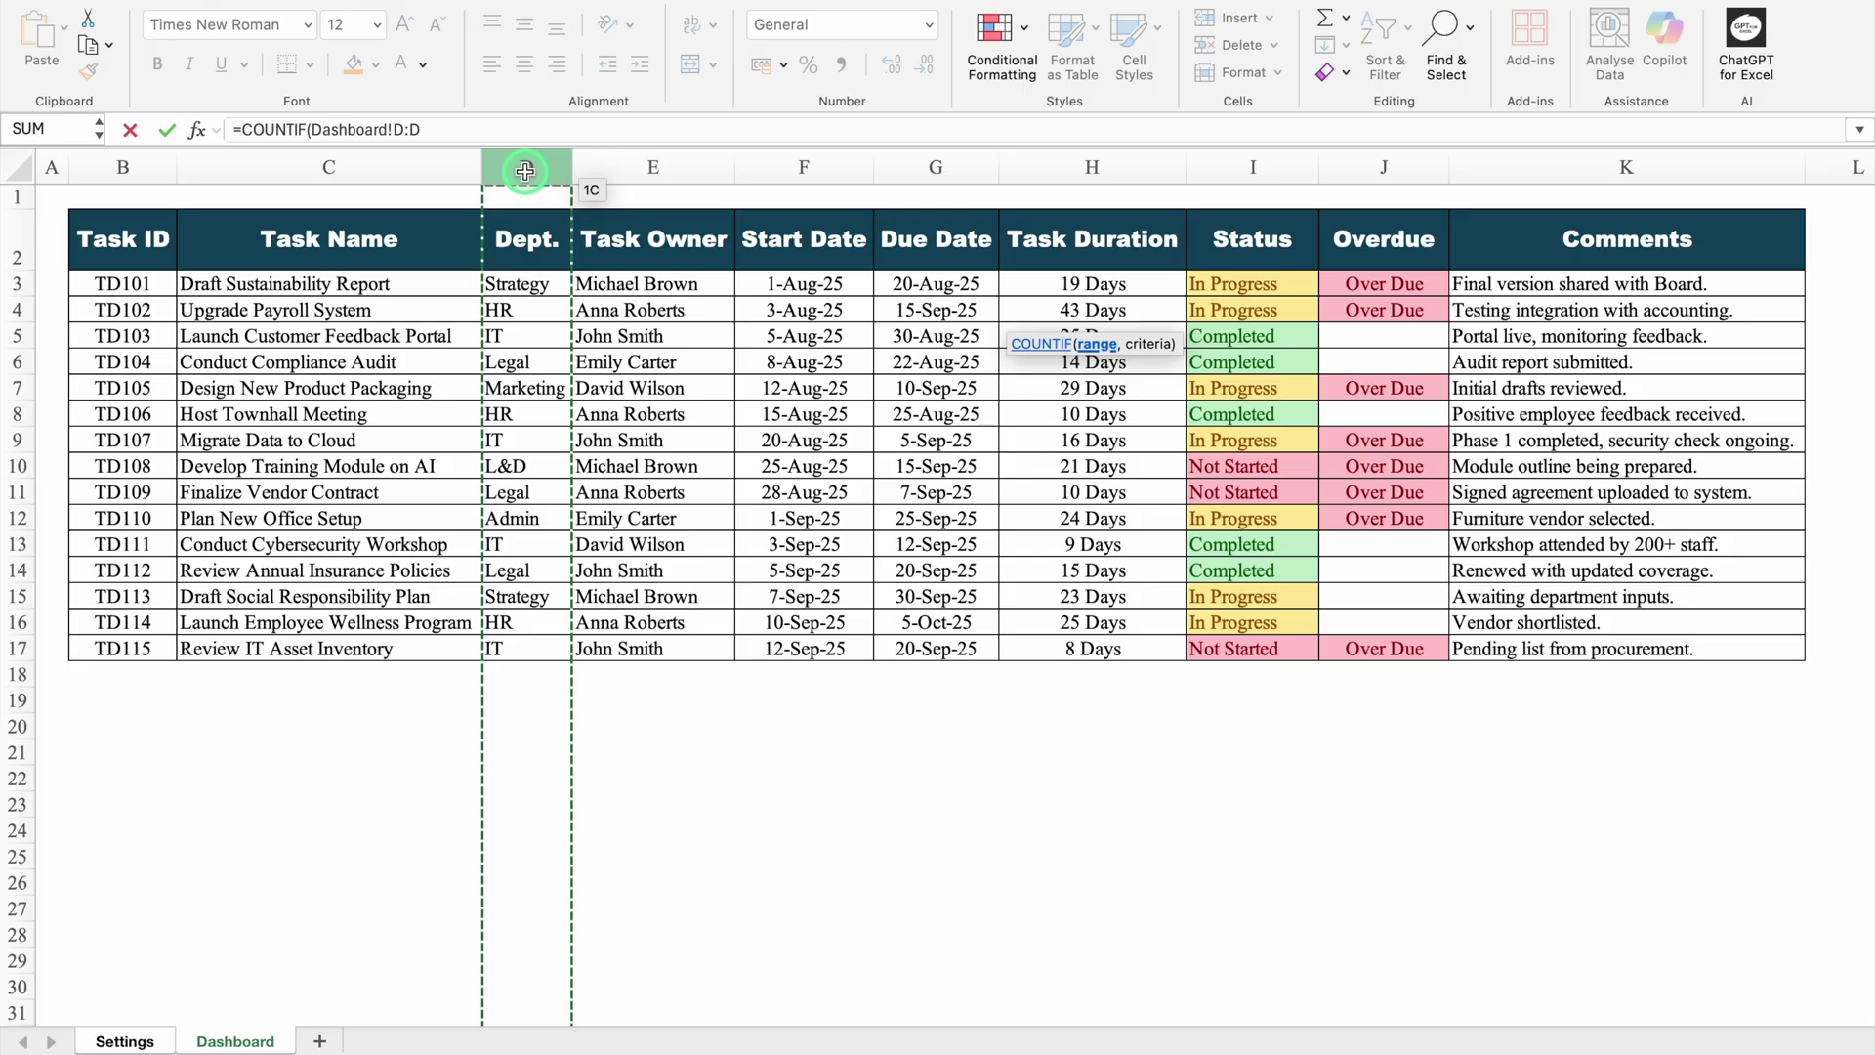
pyautogui.press('F4')
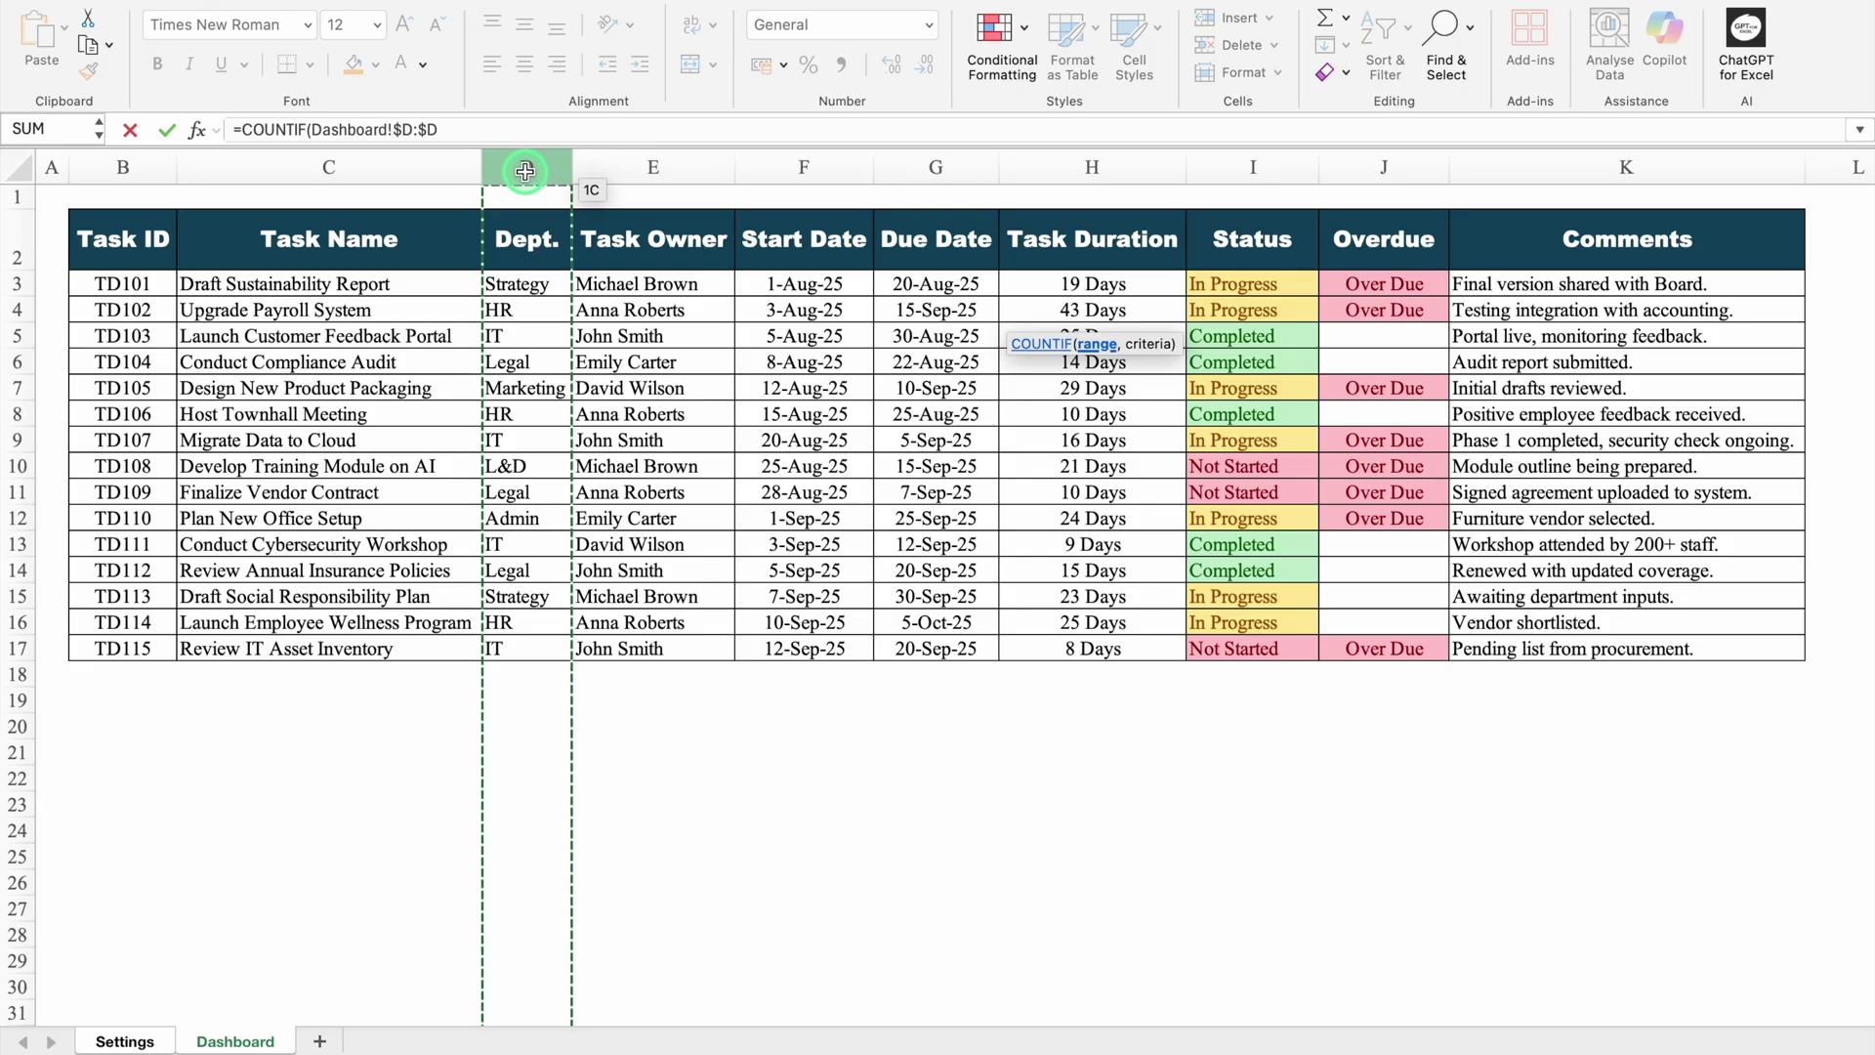
pyautogui.write(',')
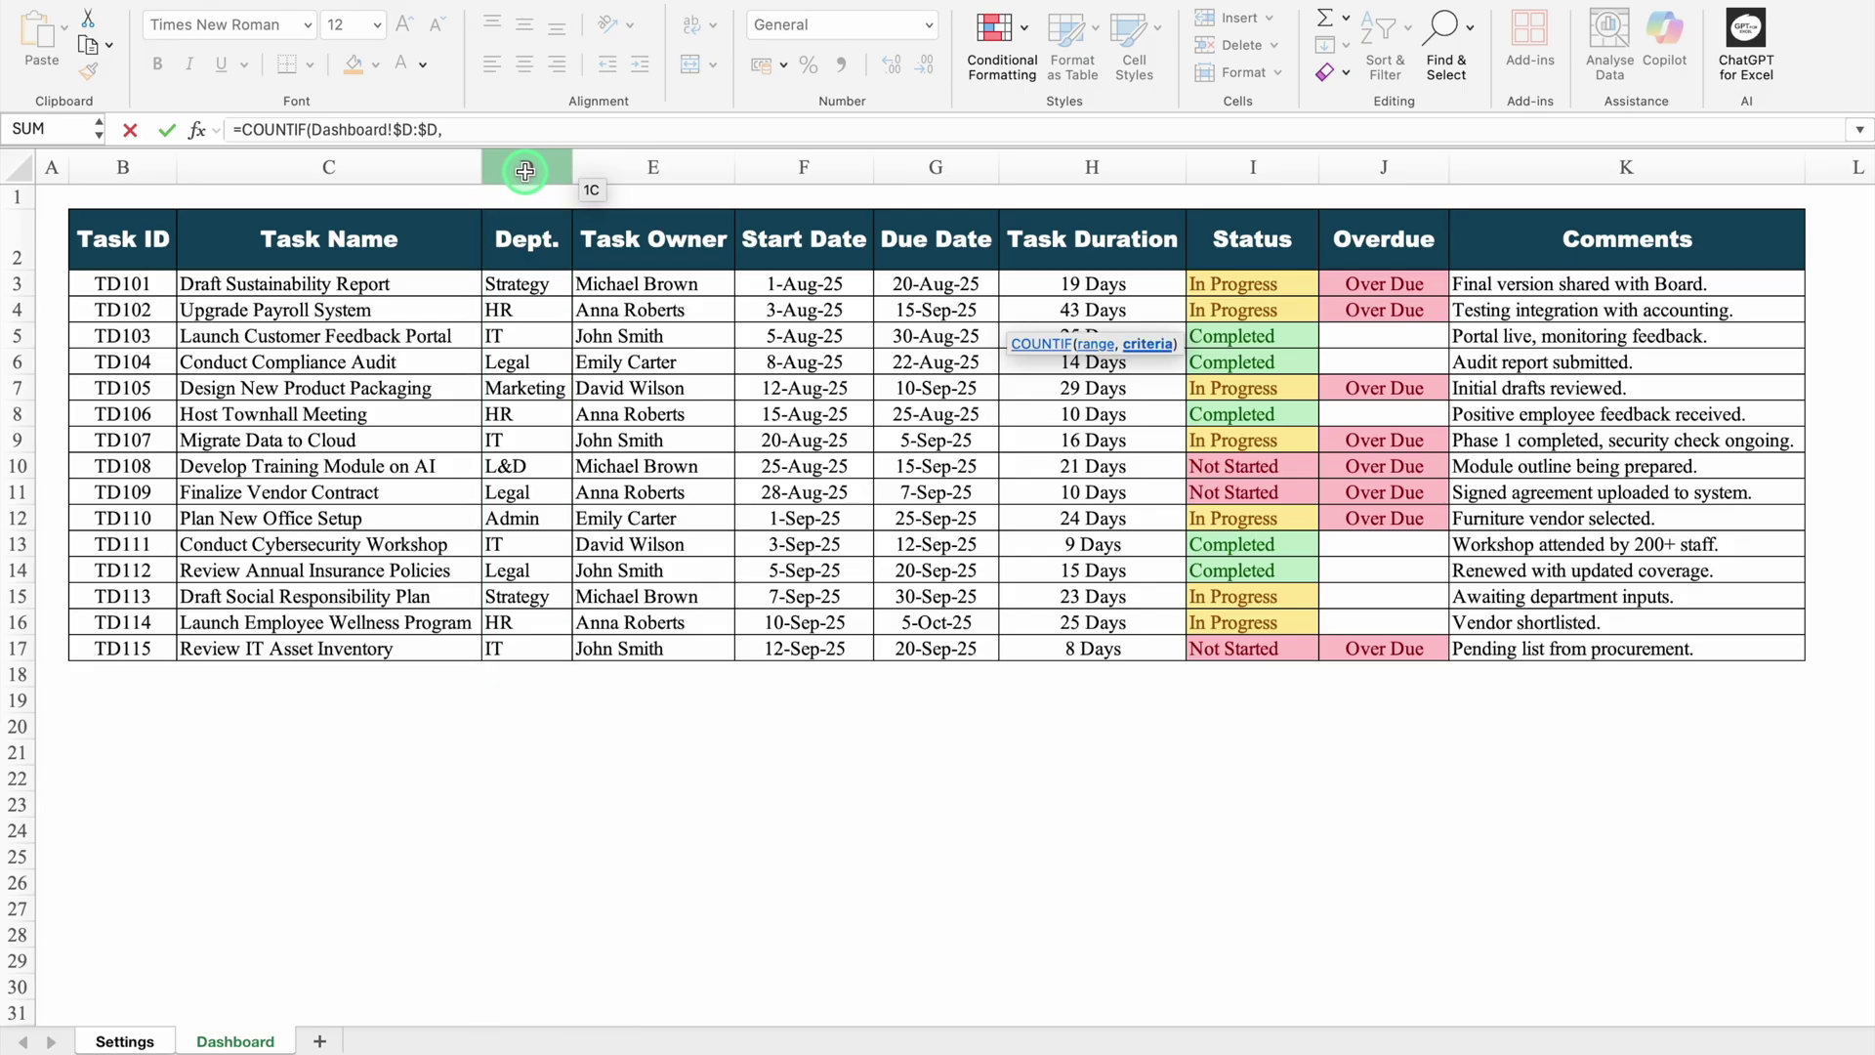
# - Finish I3 as =COUNTIF(Dashboard!$D:$D,Settings!H3) and fill it down to the Admin row, I9
pyautogui.click(124, 1041)
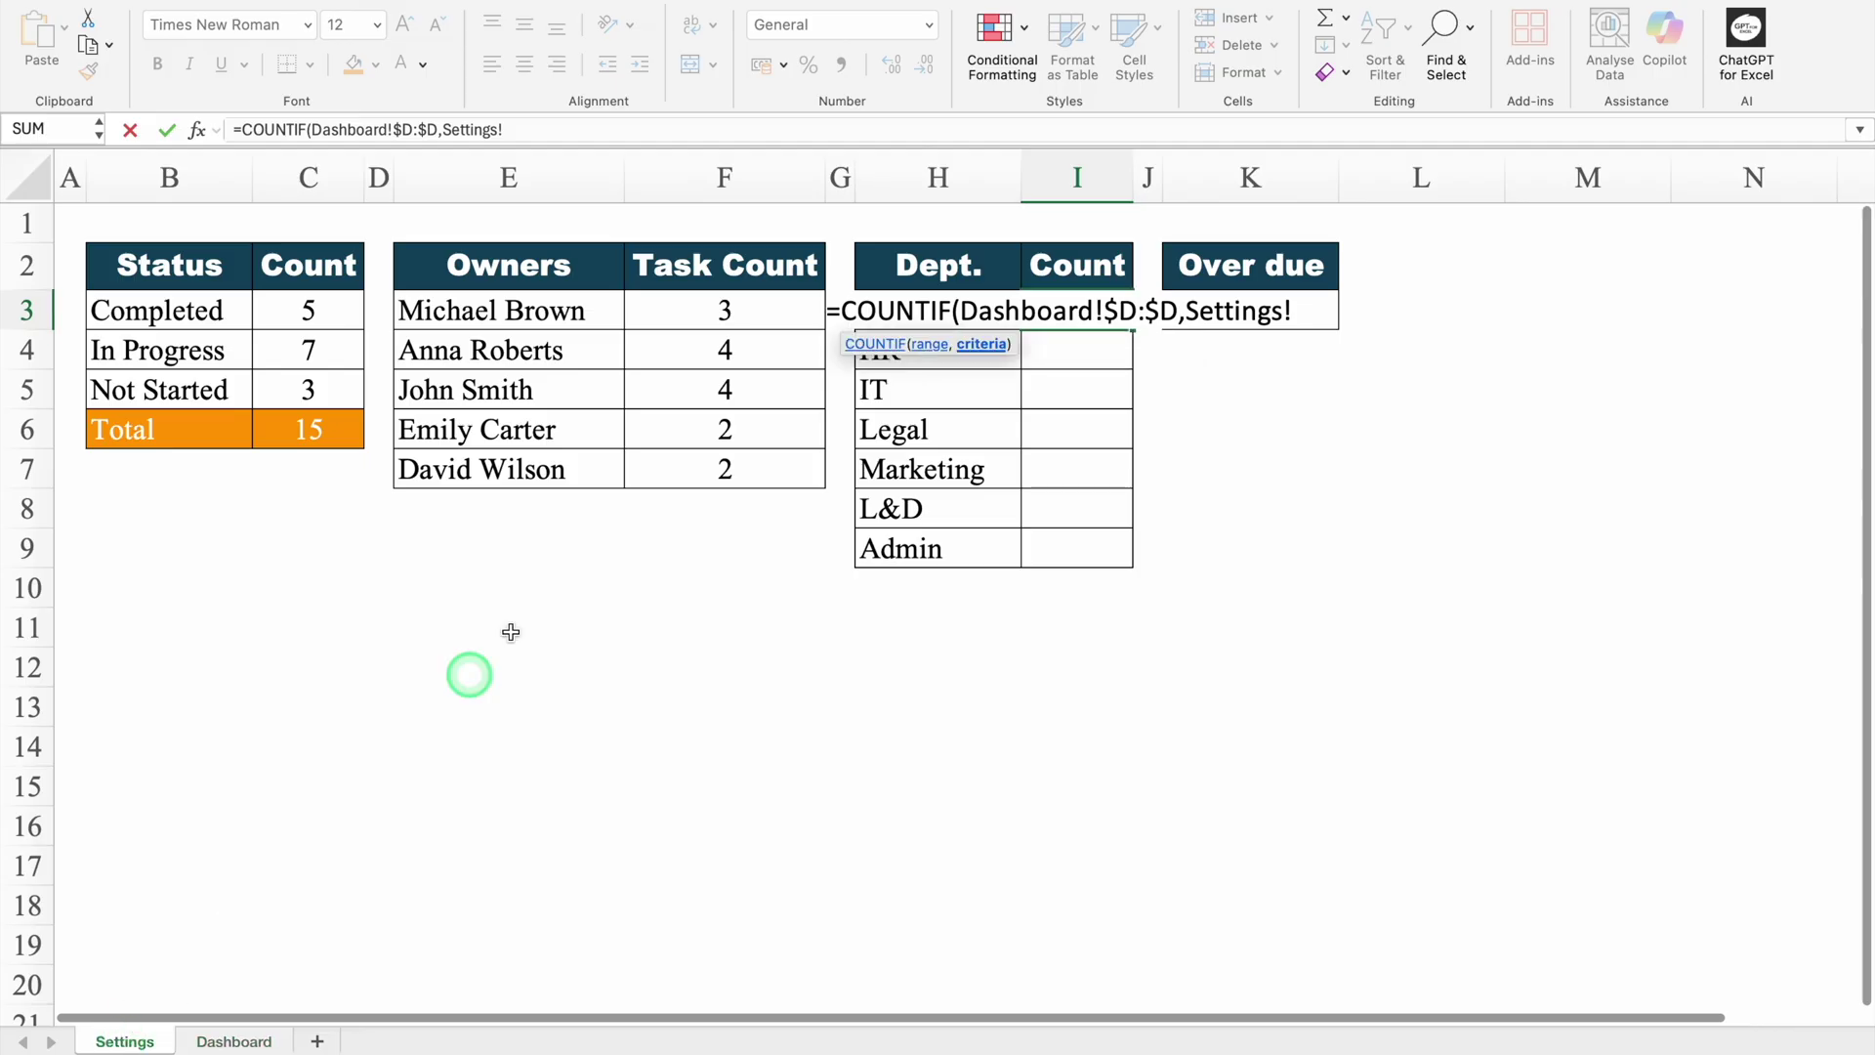
pyautogui.click(893, 387)
pyautogui.click(942, 266)
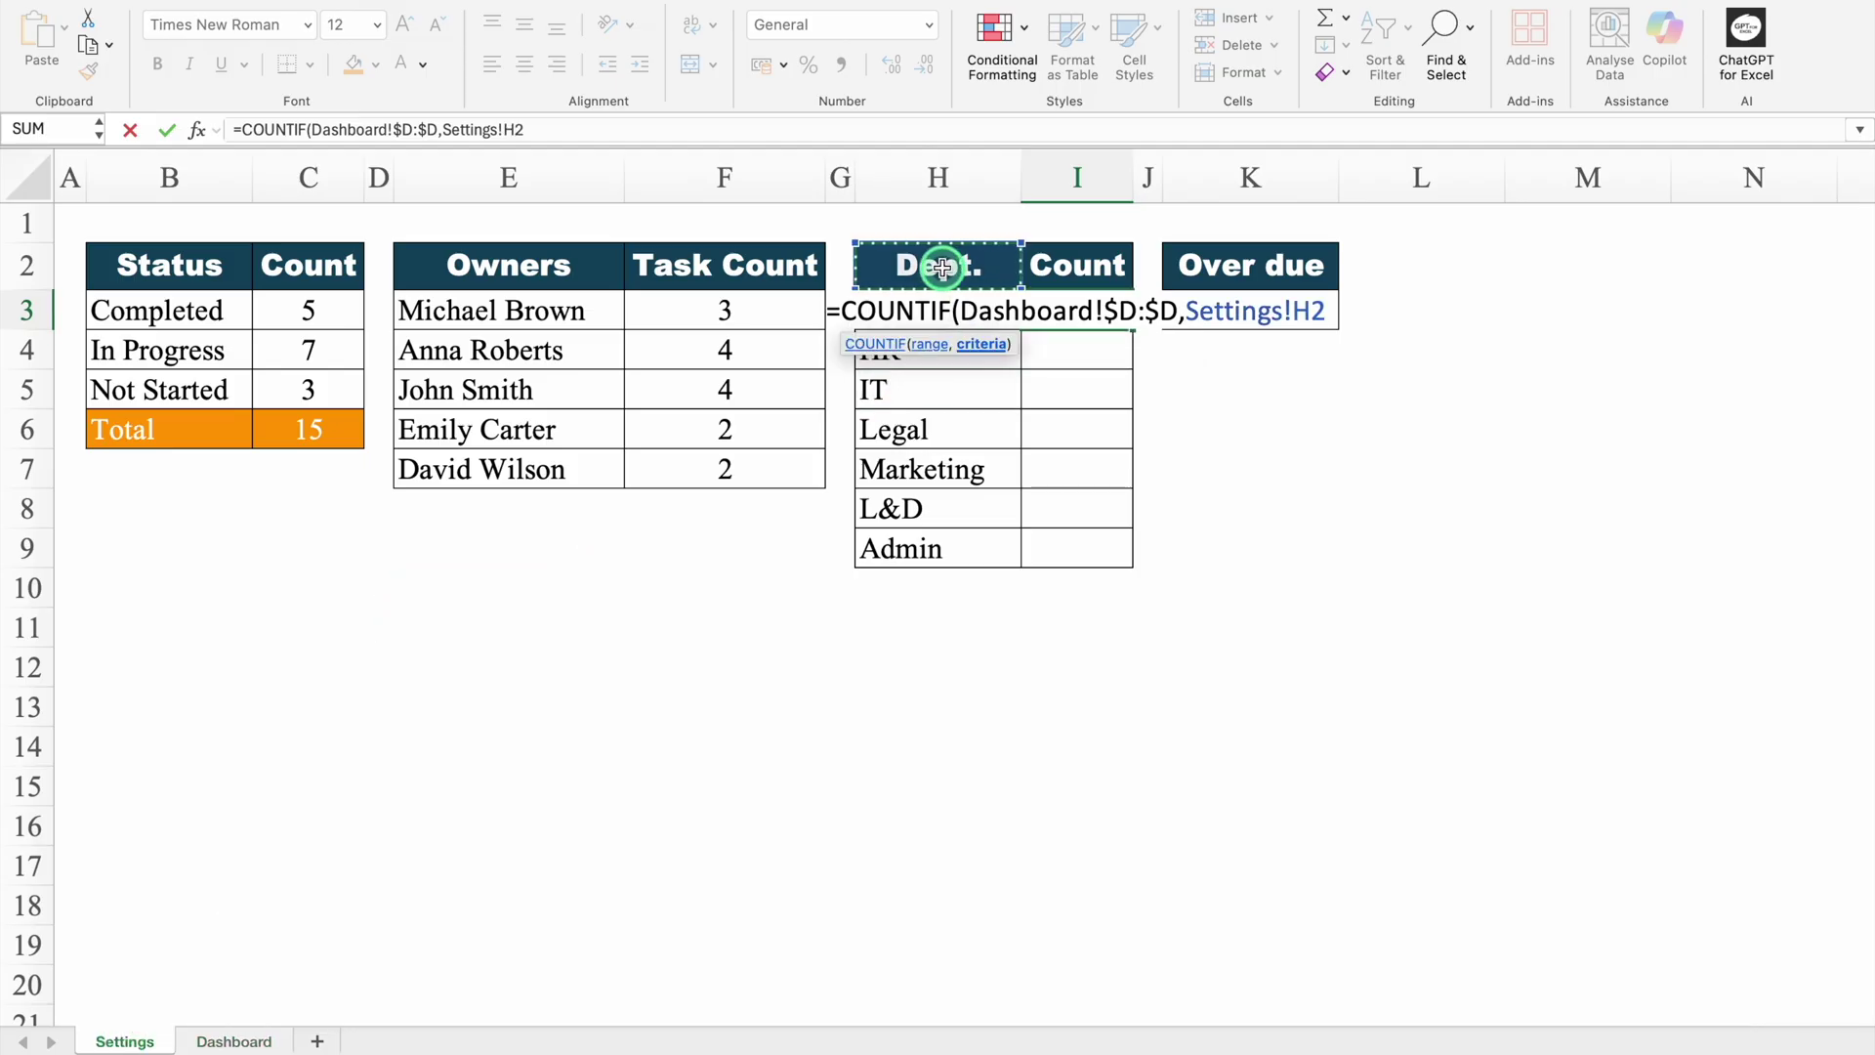
pyautogui.press('Down')
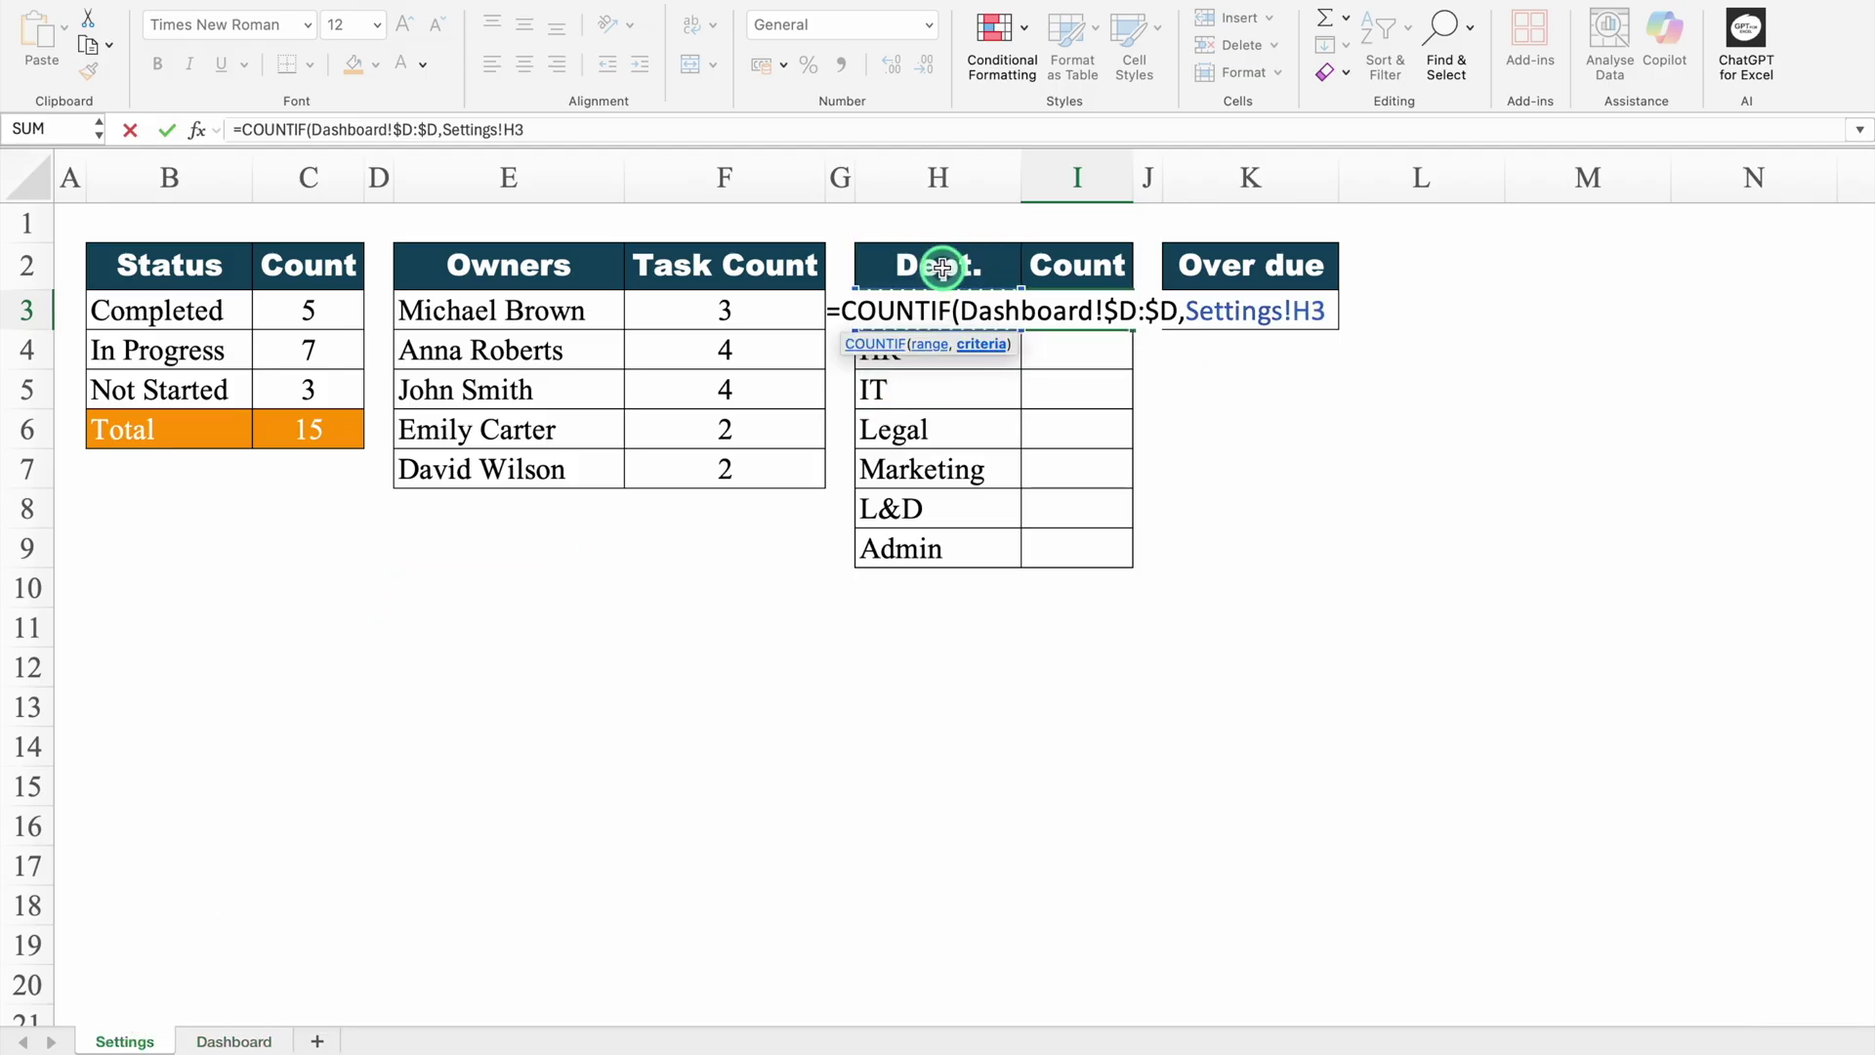
pyautogui.write(')')
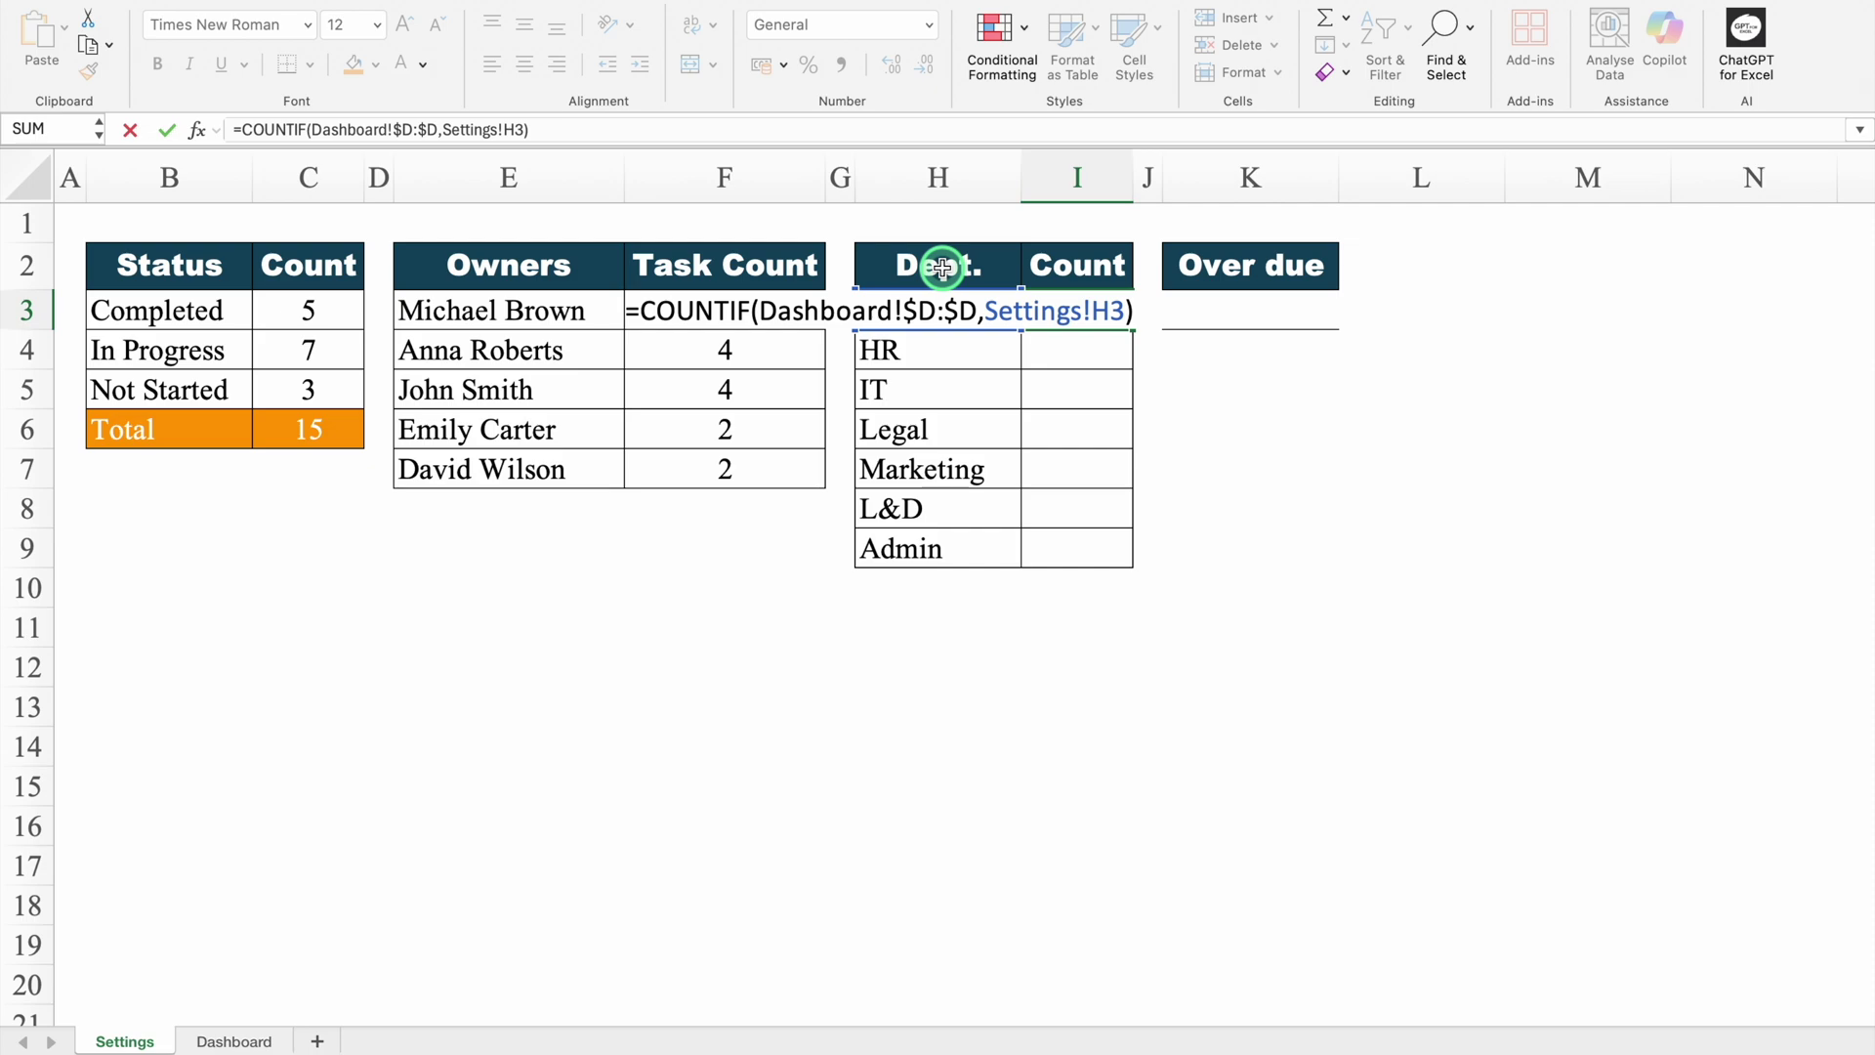
pyautogui.press('Return')
pyautogui.click(1118, 324)
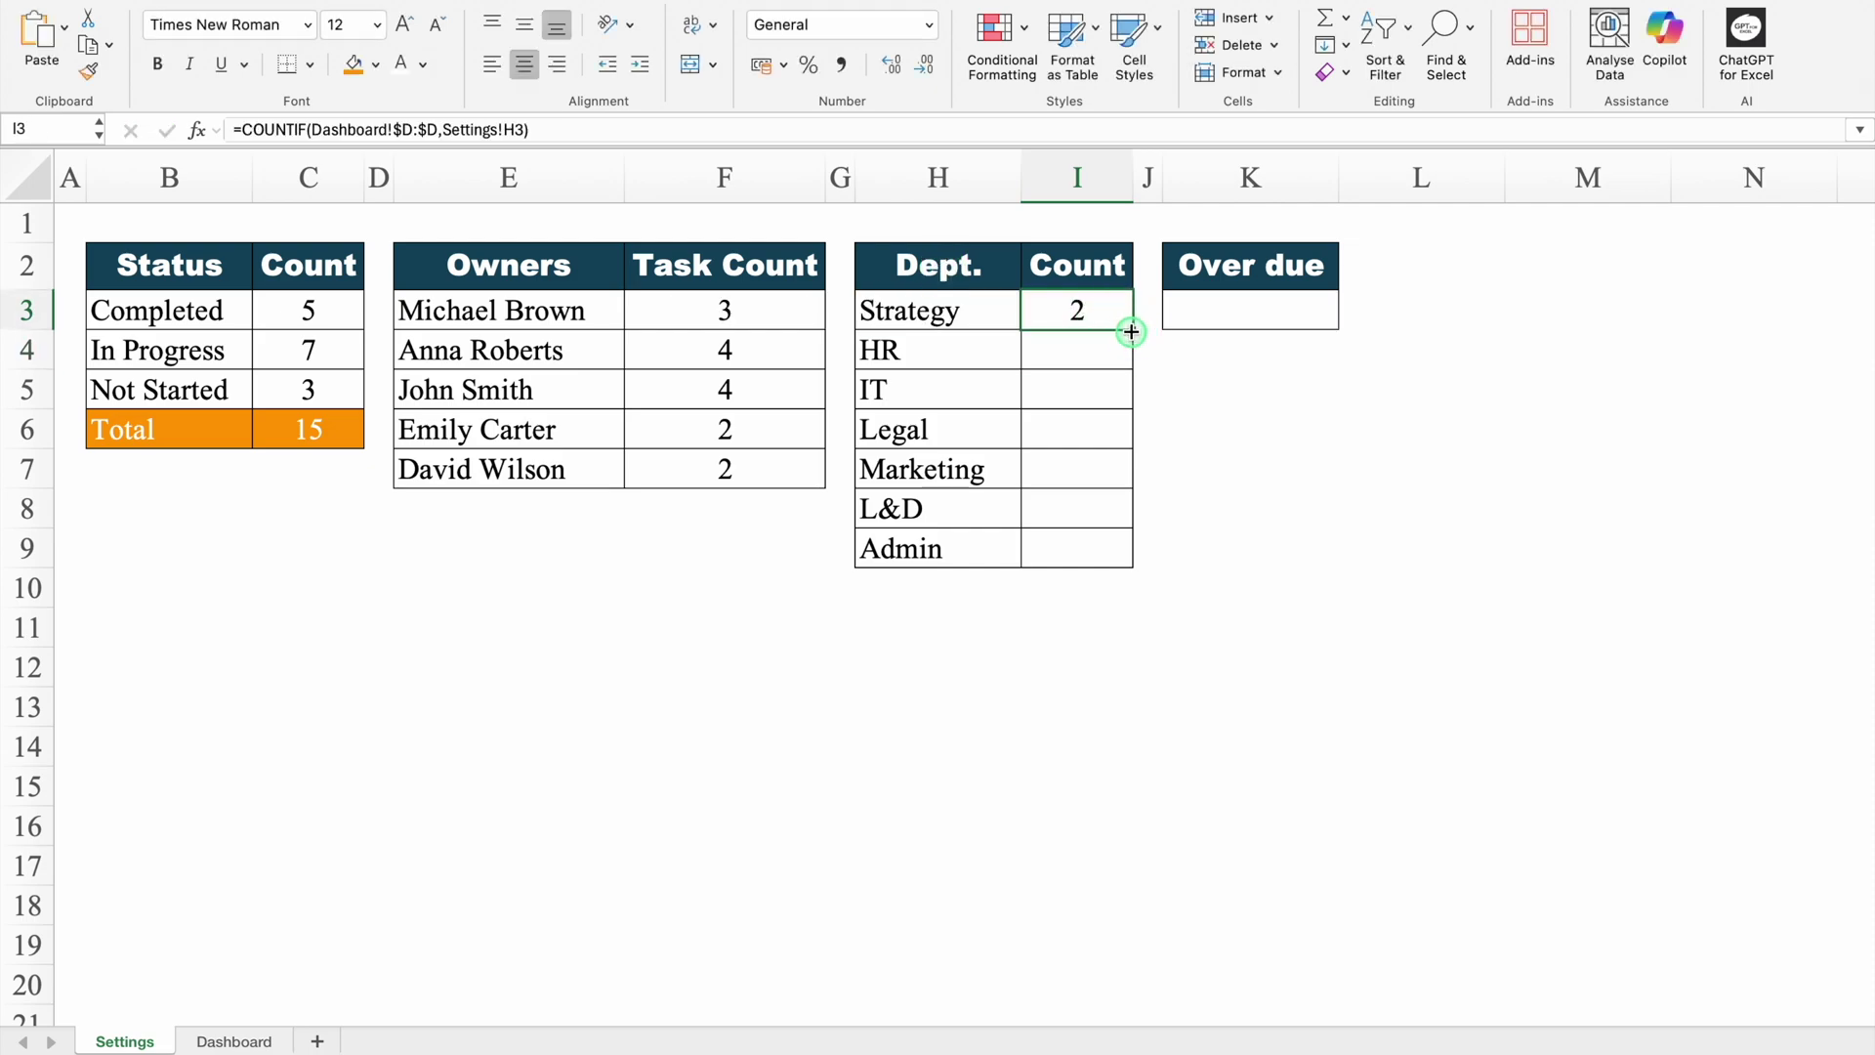
pyautogui.doubleClick(1131, 332)
# - Enter =COUNTIF(Dashboard!$J:$J,Settings!K2) in the Over due count cell, K3
pyautogui.click(1221, 313)
pyautogui.write('=')
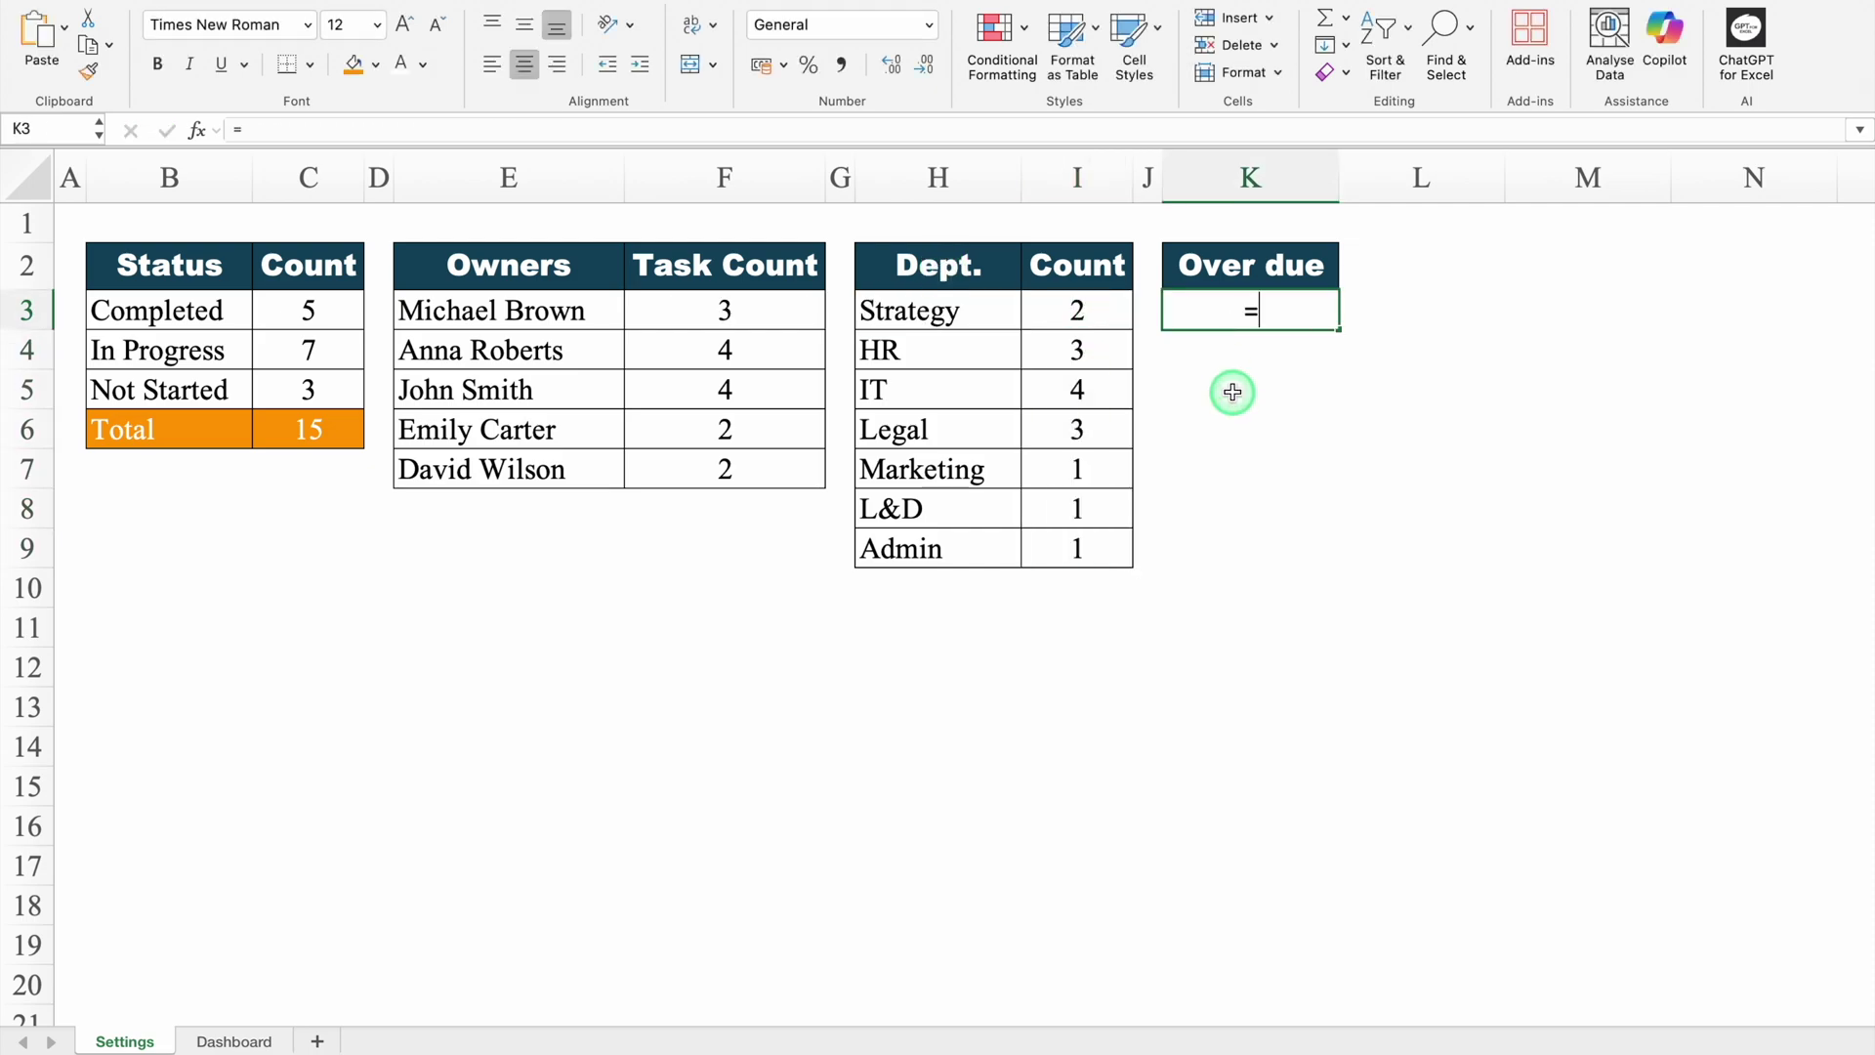
pyautogui.write('COUNTIF(')
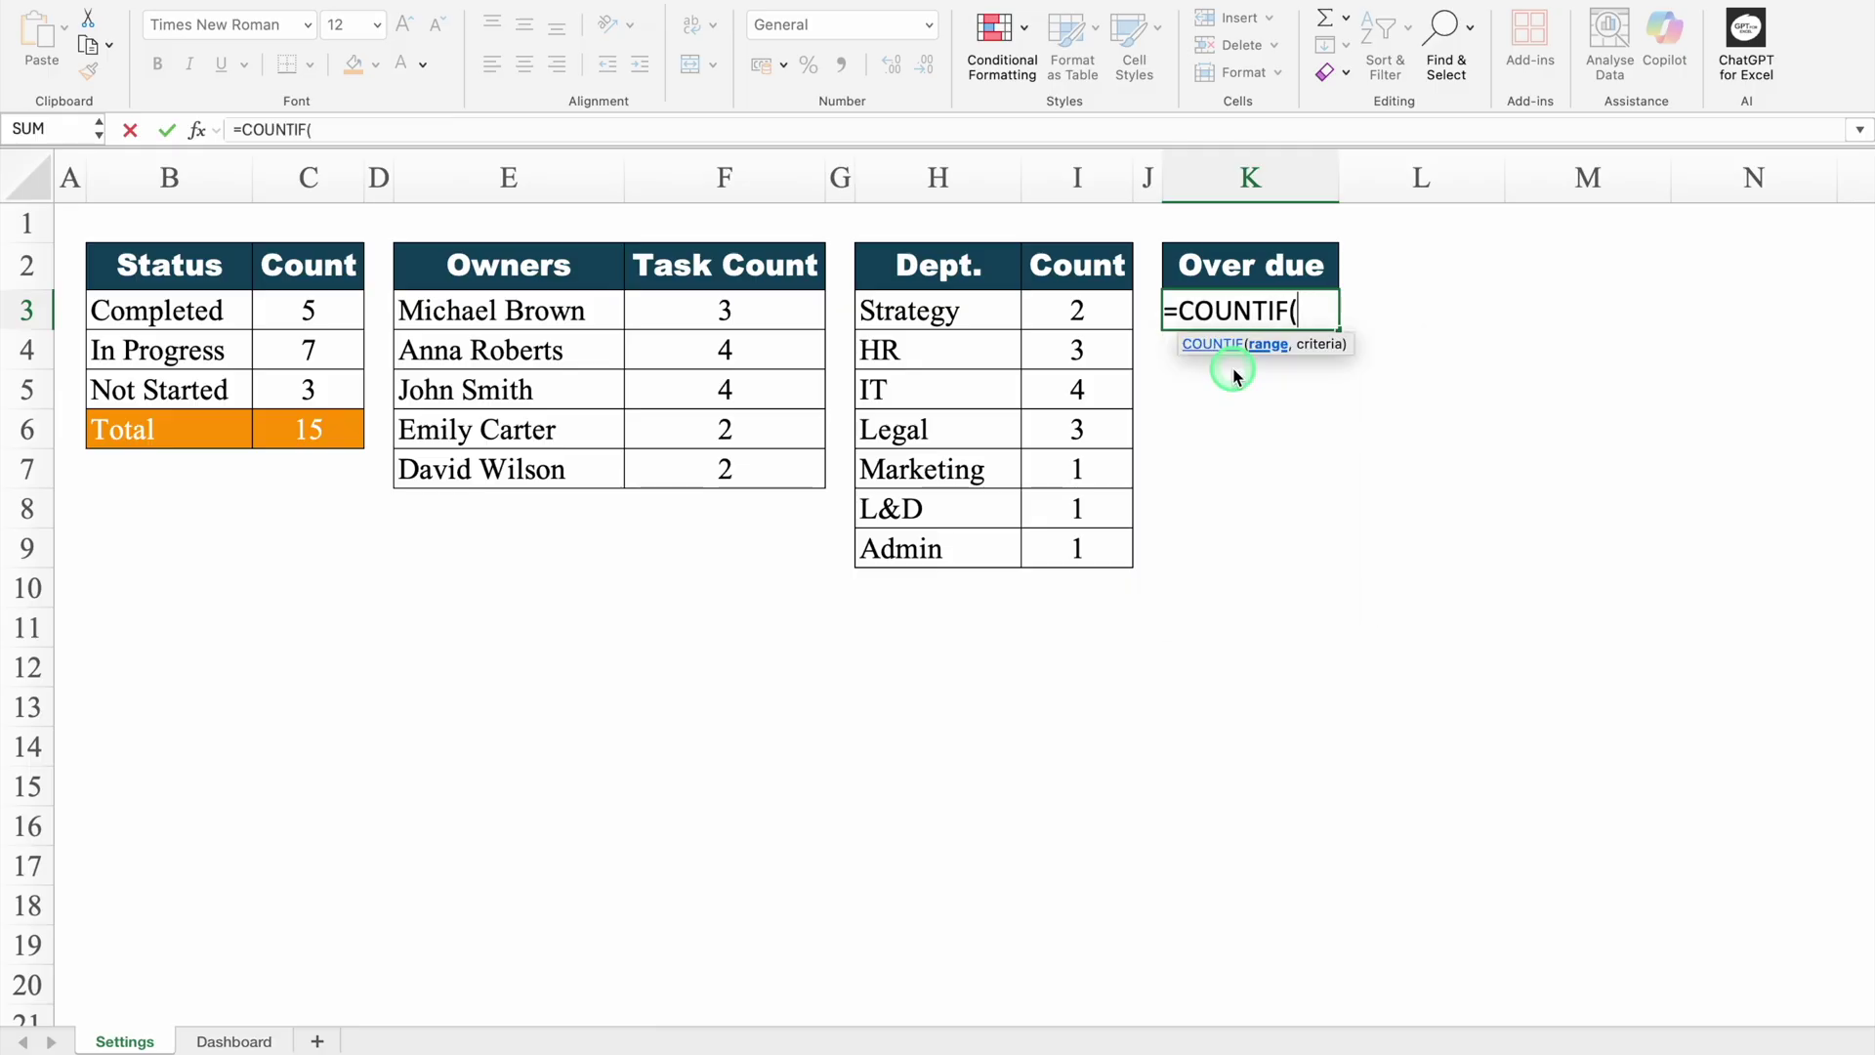
pyautogui.click(235, 1042)
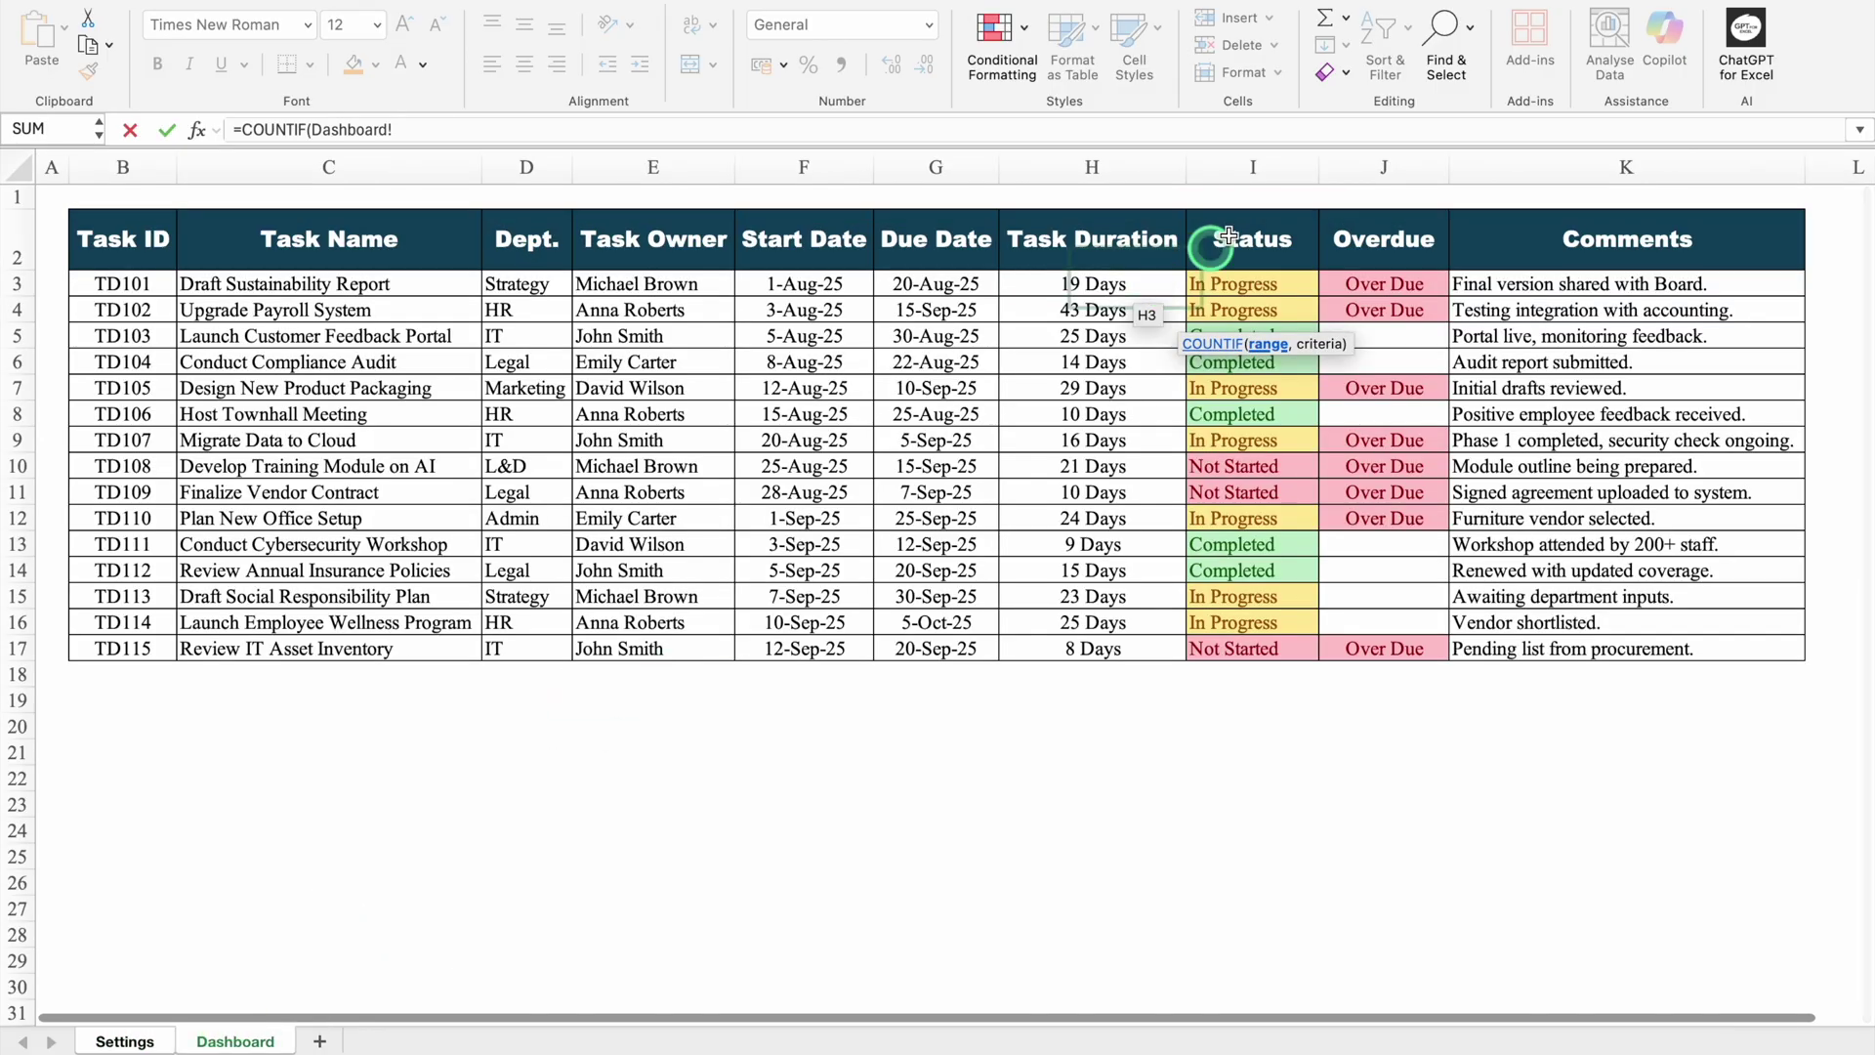
pyautogui.click(1392, 168)
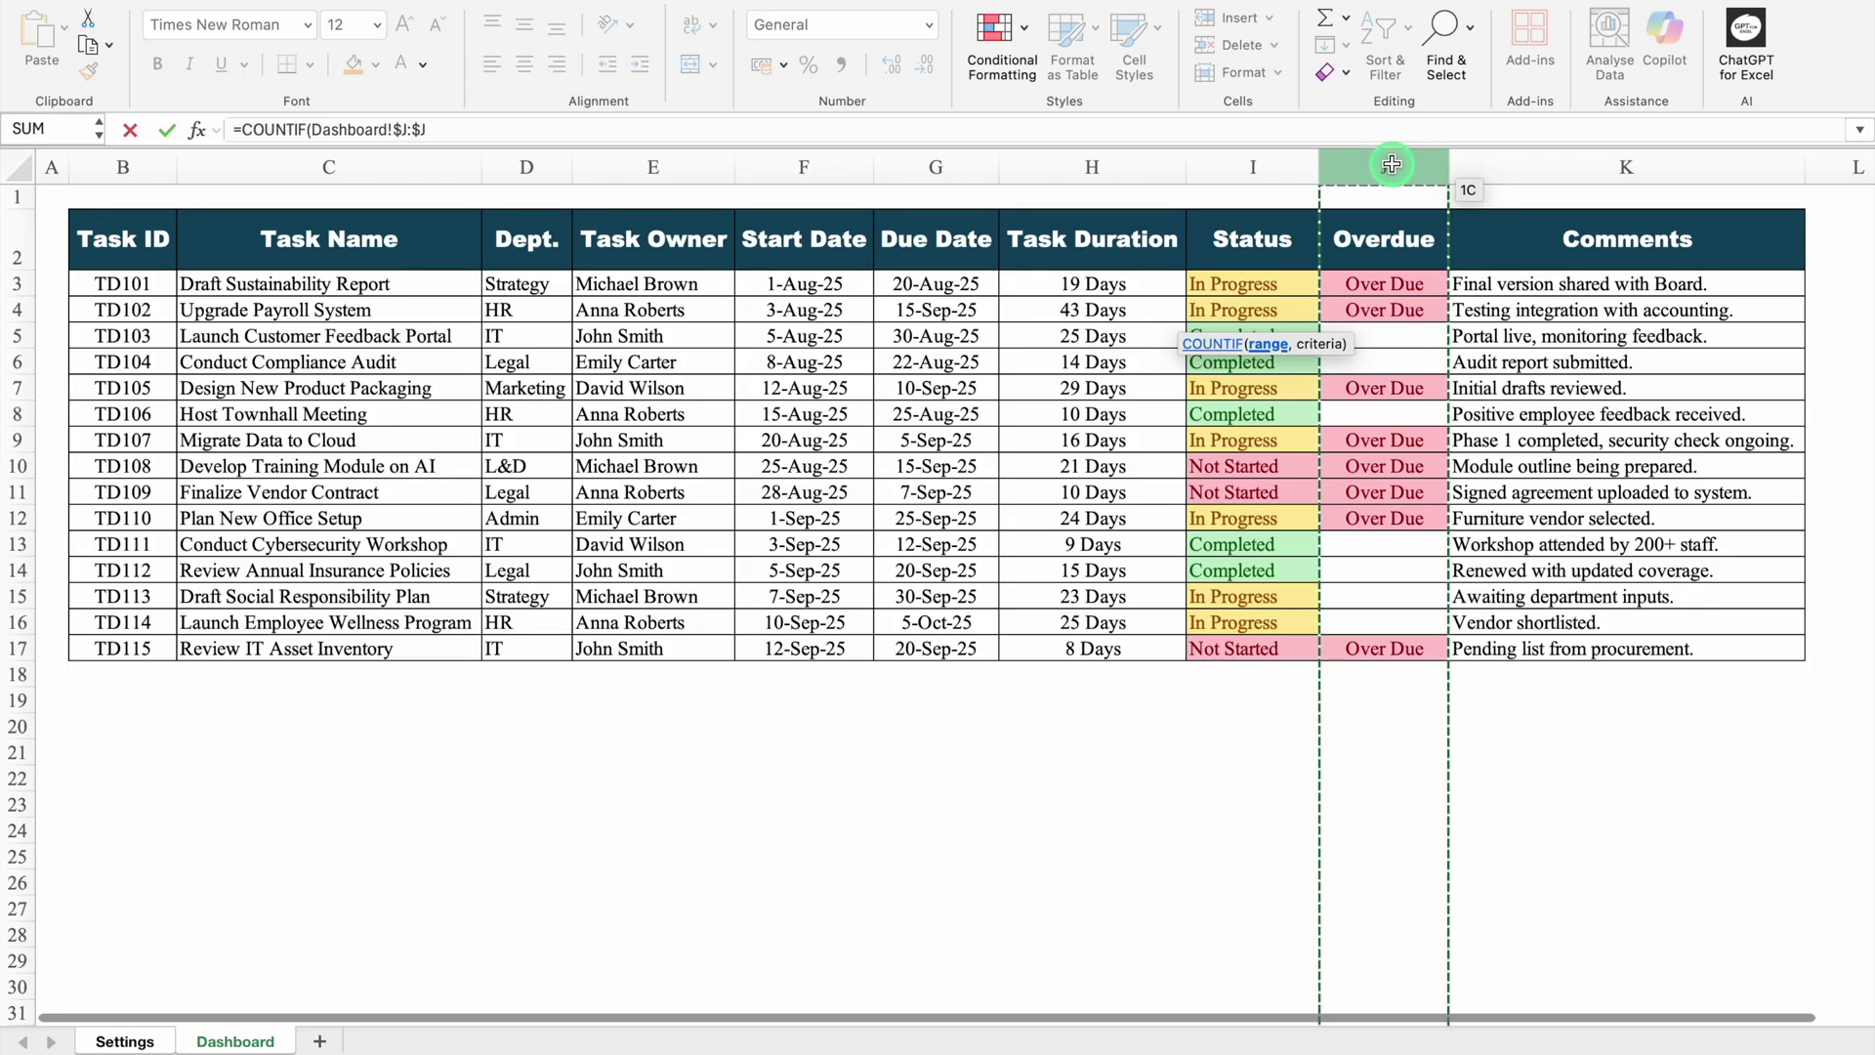
pyautogui.write(',')
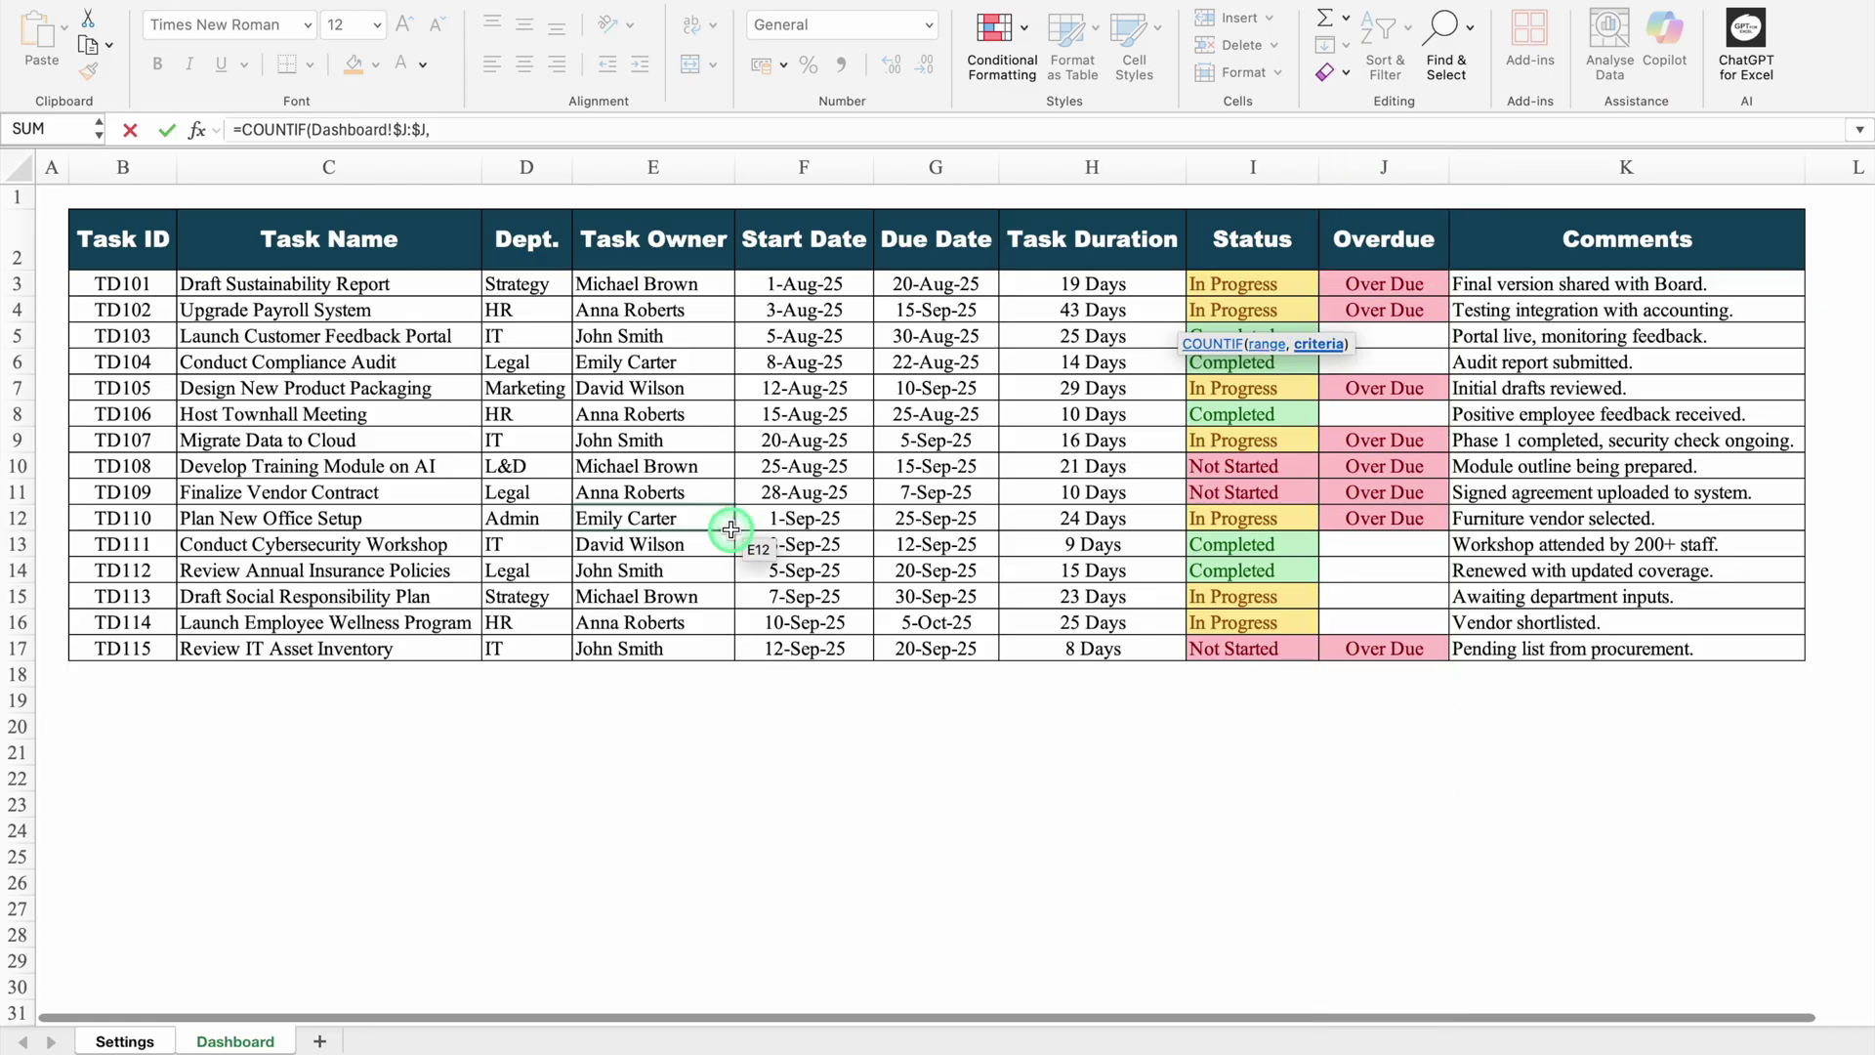
pyautogui.click(129, 1042)
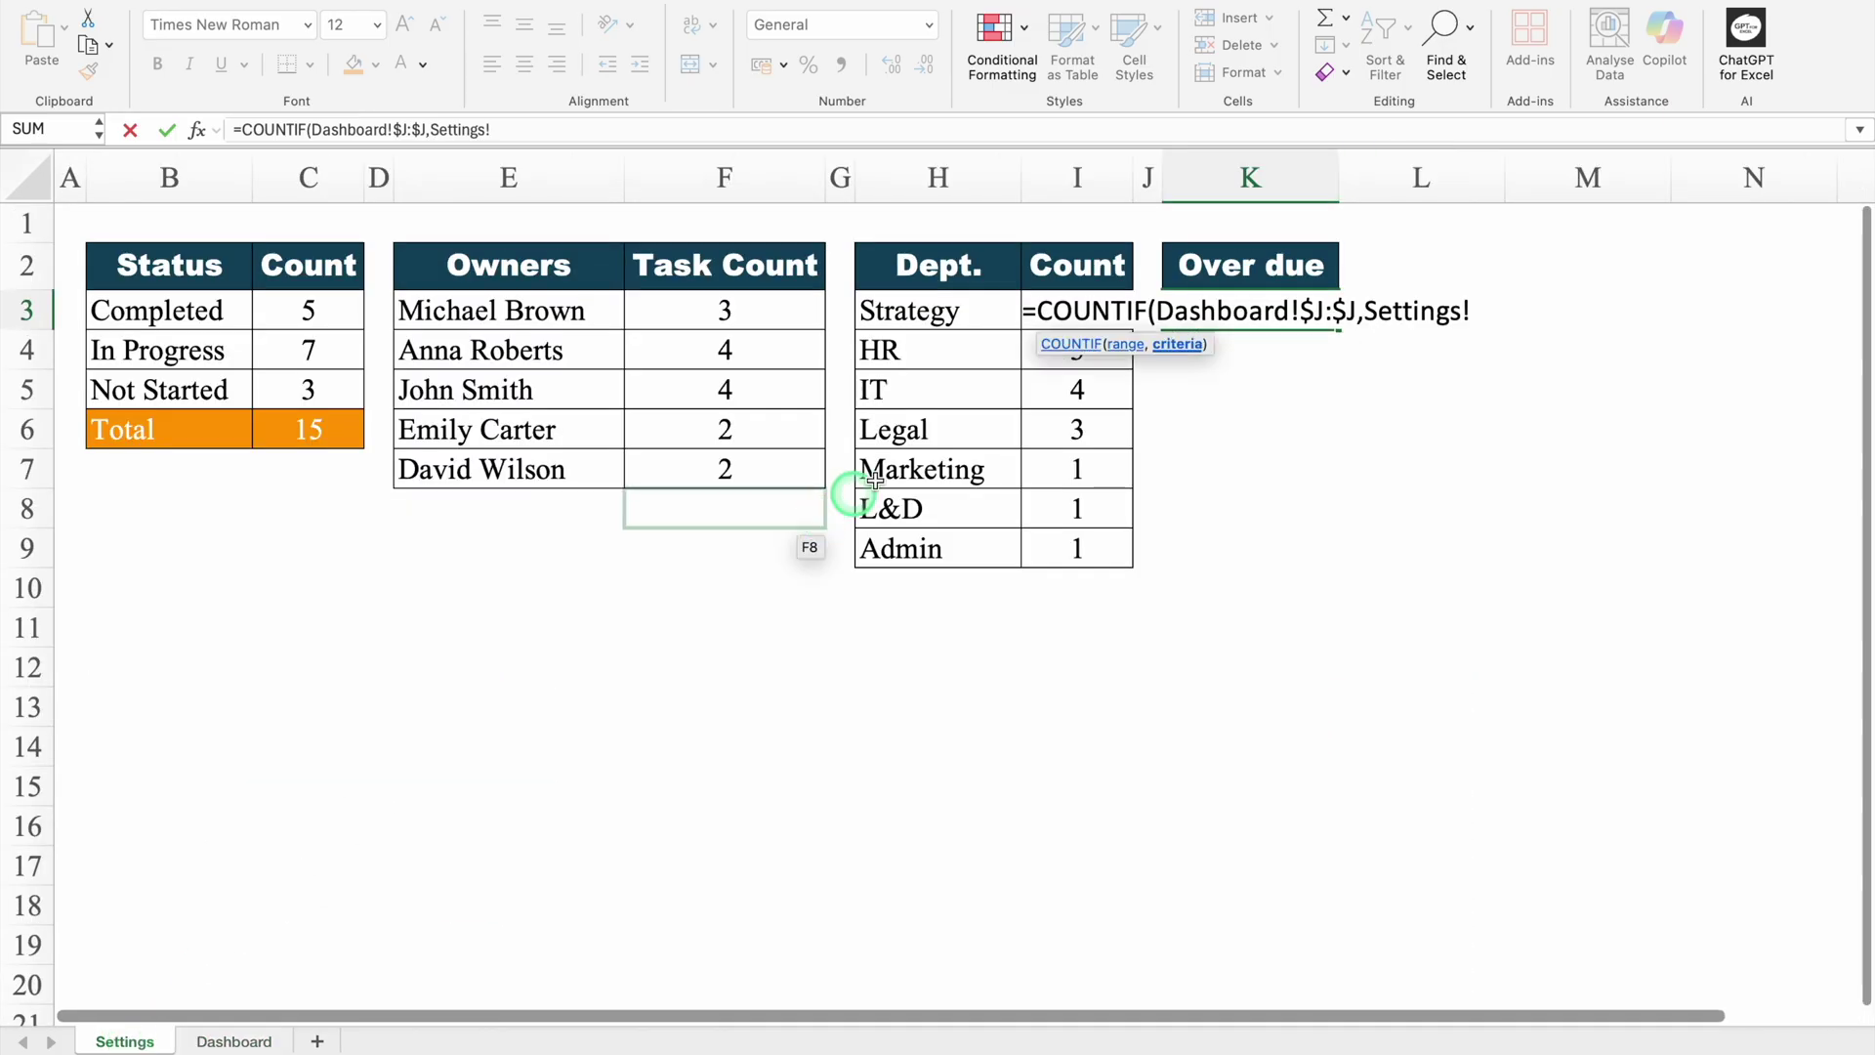
pyautogui.click(1274, 269)
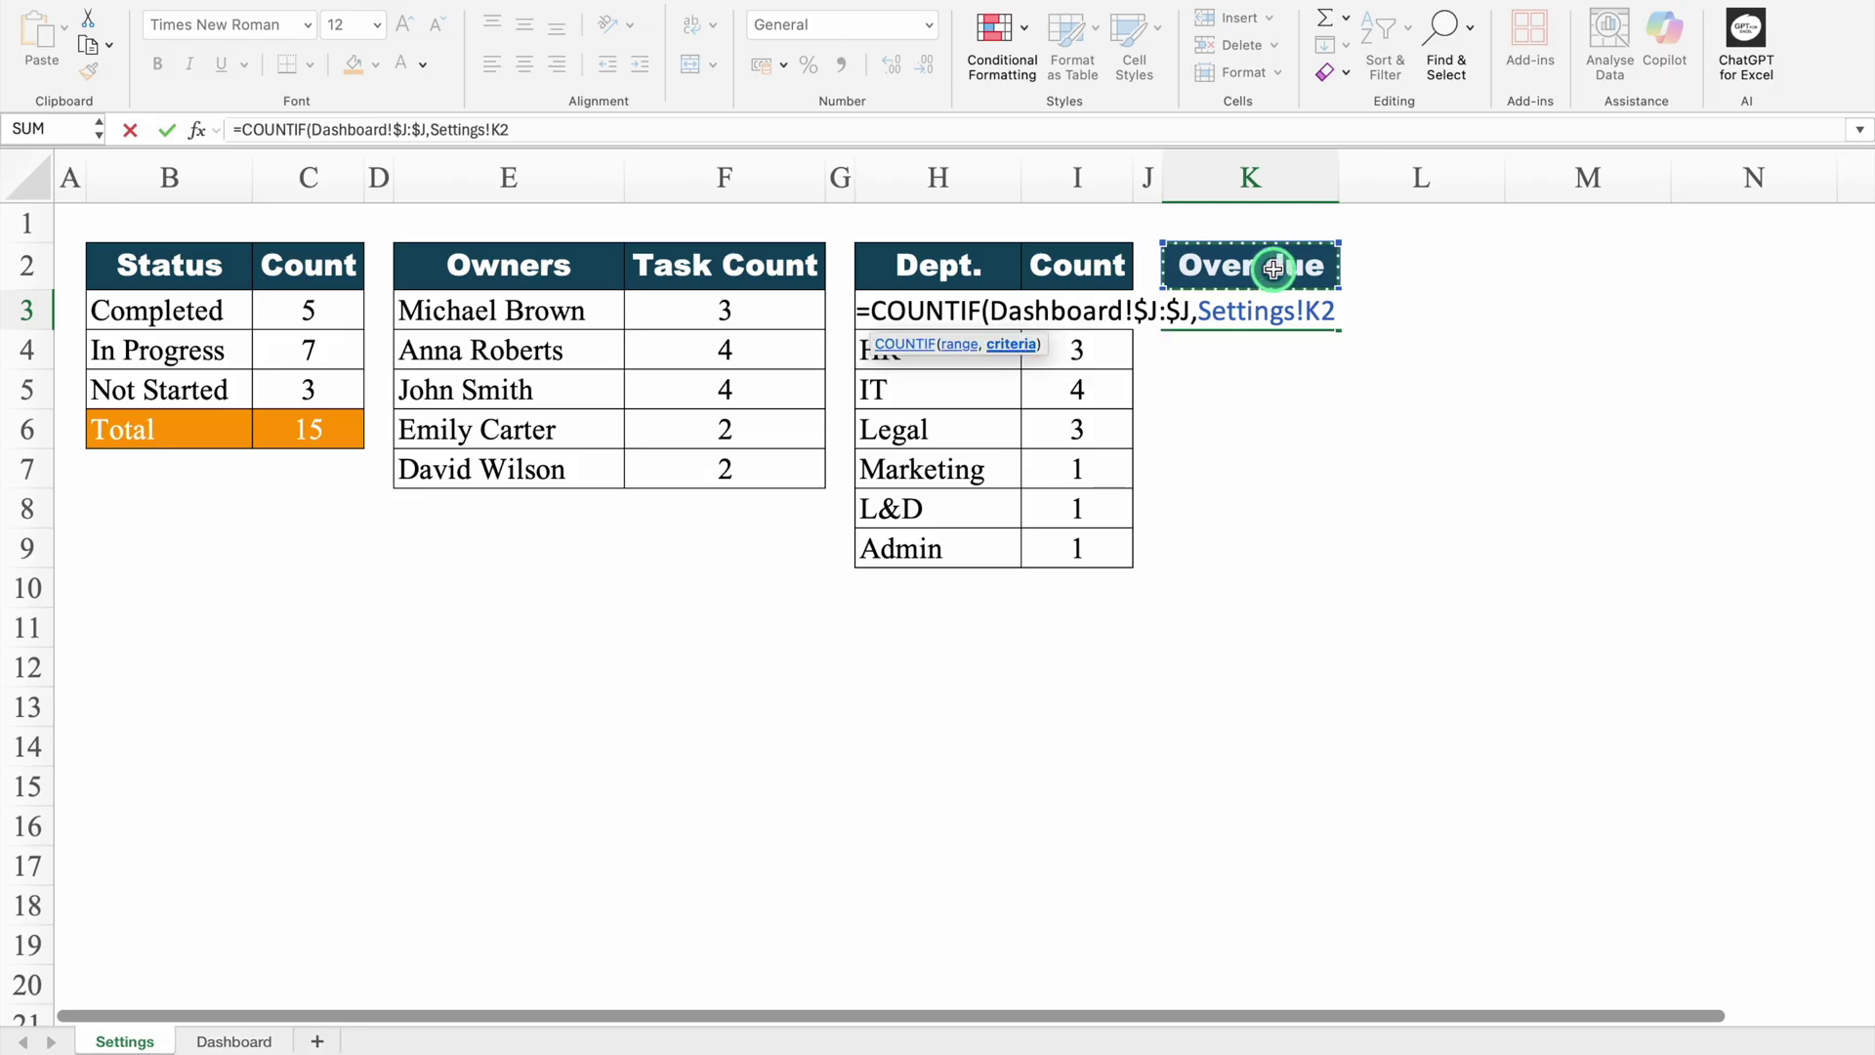
pyautogui.write(')')
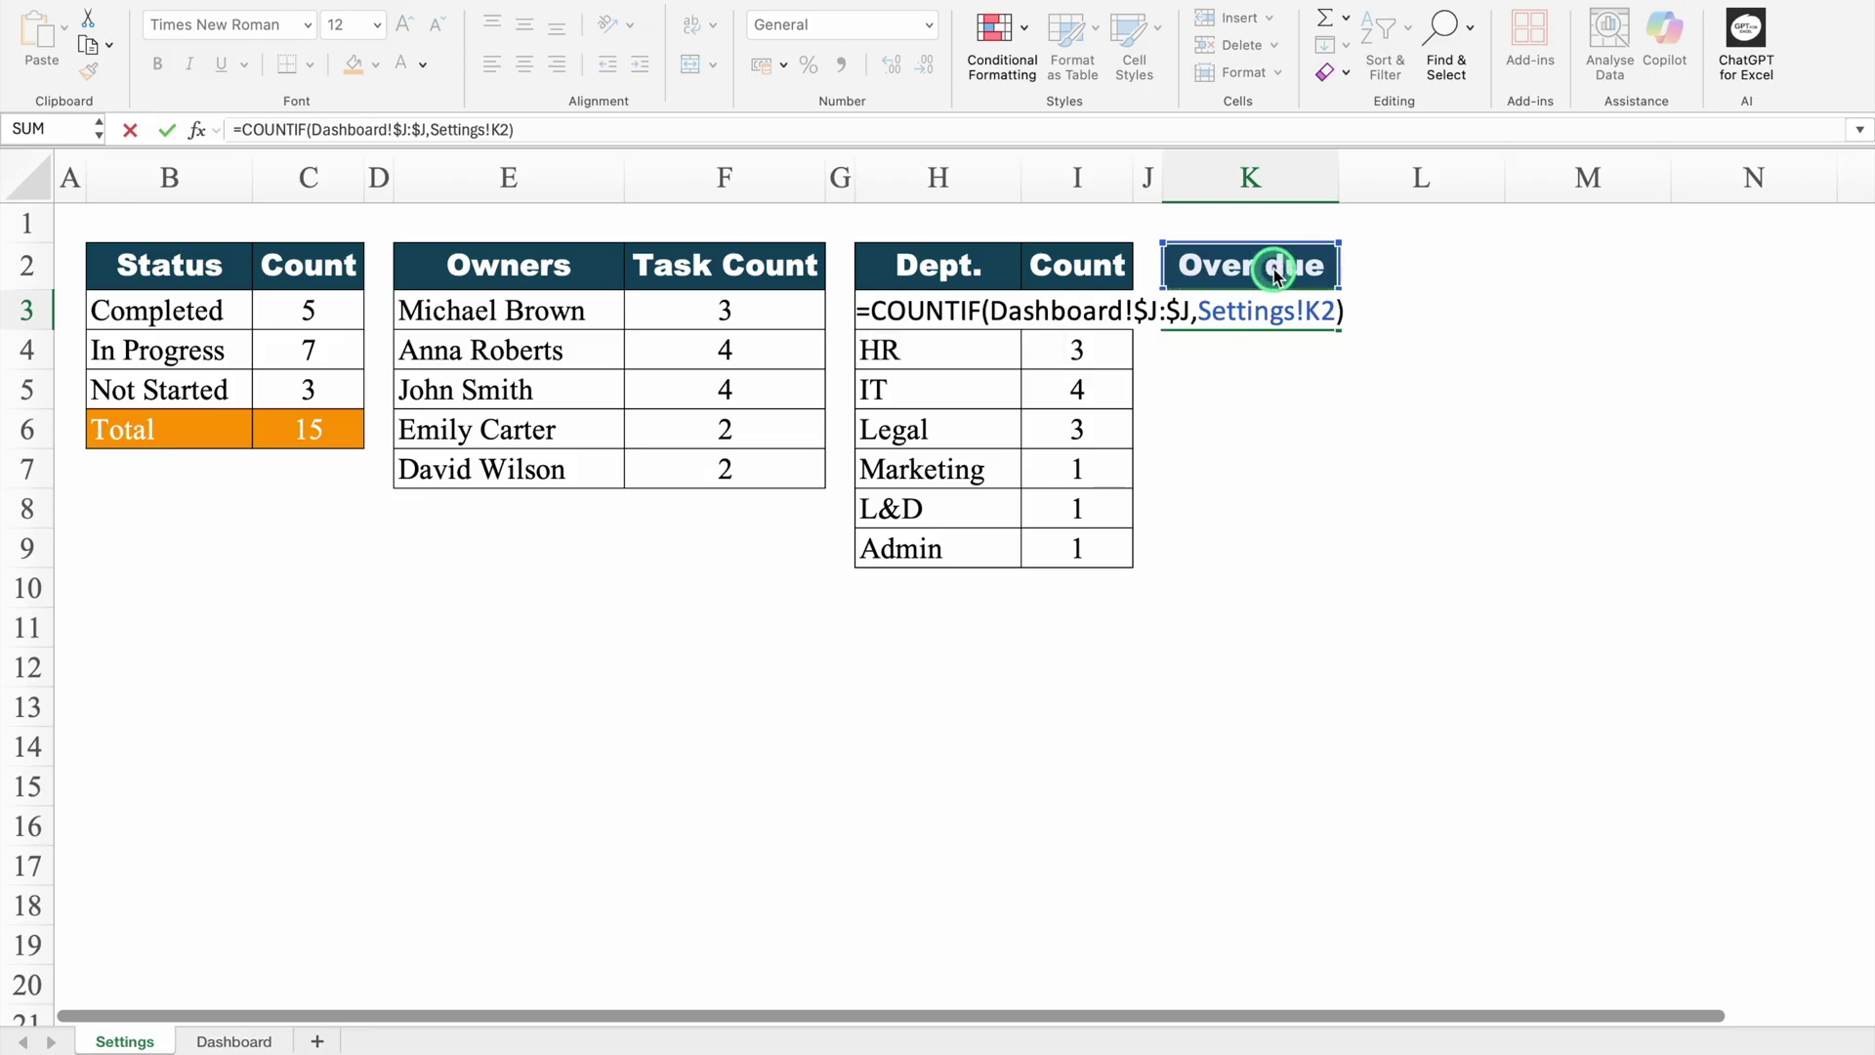
pyautogui.press('Return')
pyautogui.click(1325, 512)
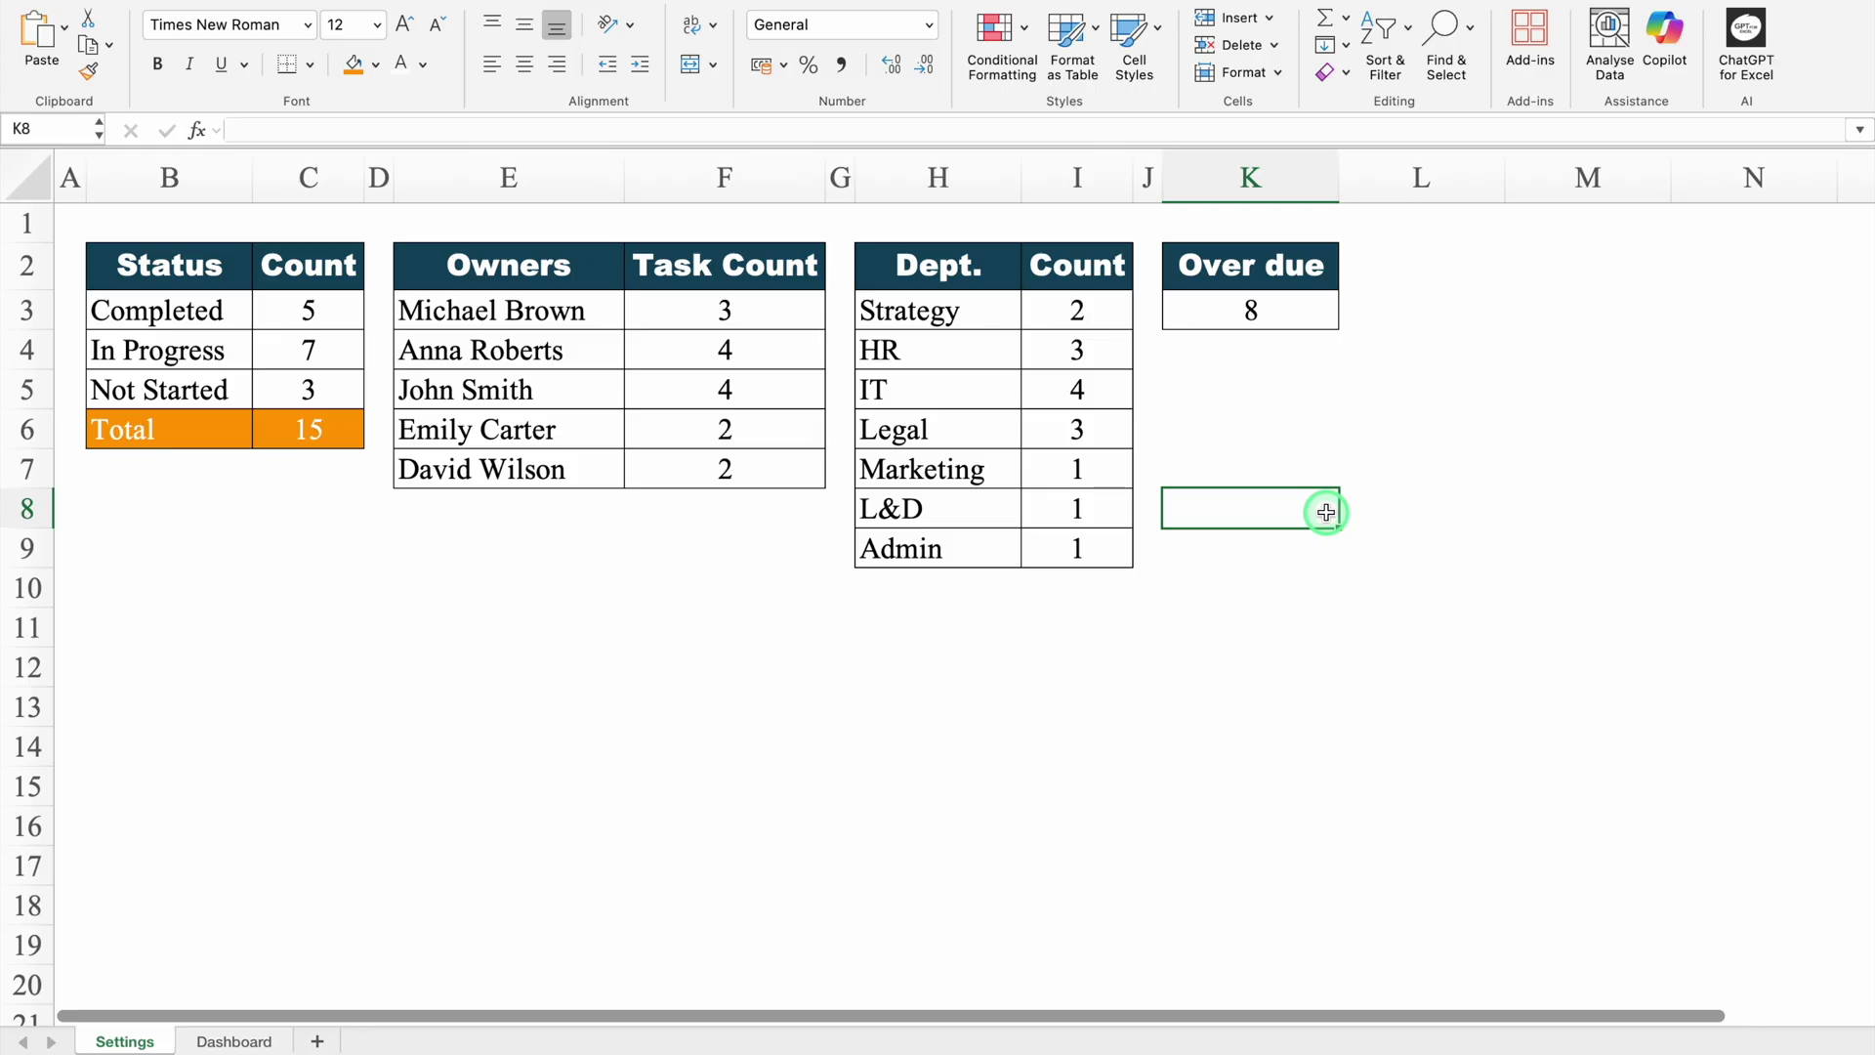
# - Insert two blank rows above the task table on the Dashboard sheet
pyautogui.click(256, 1039)
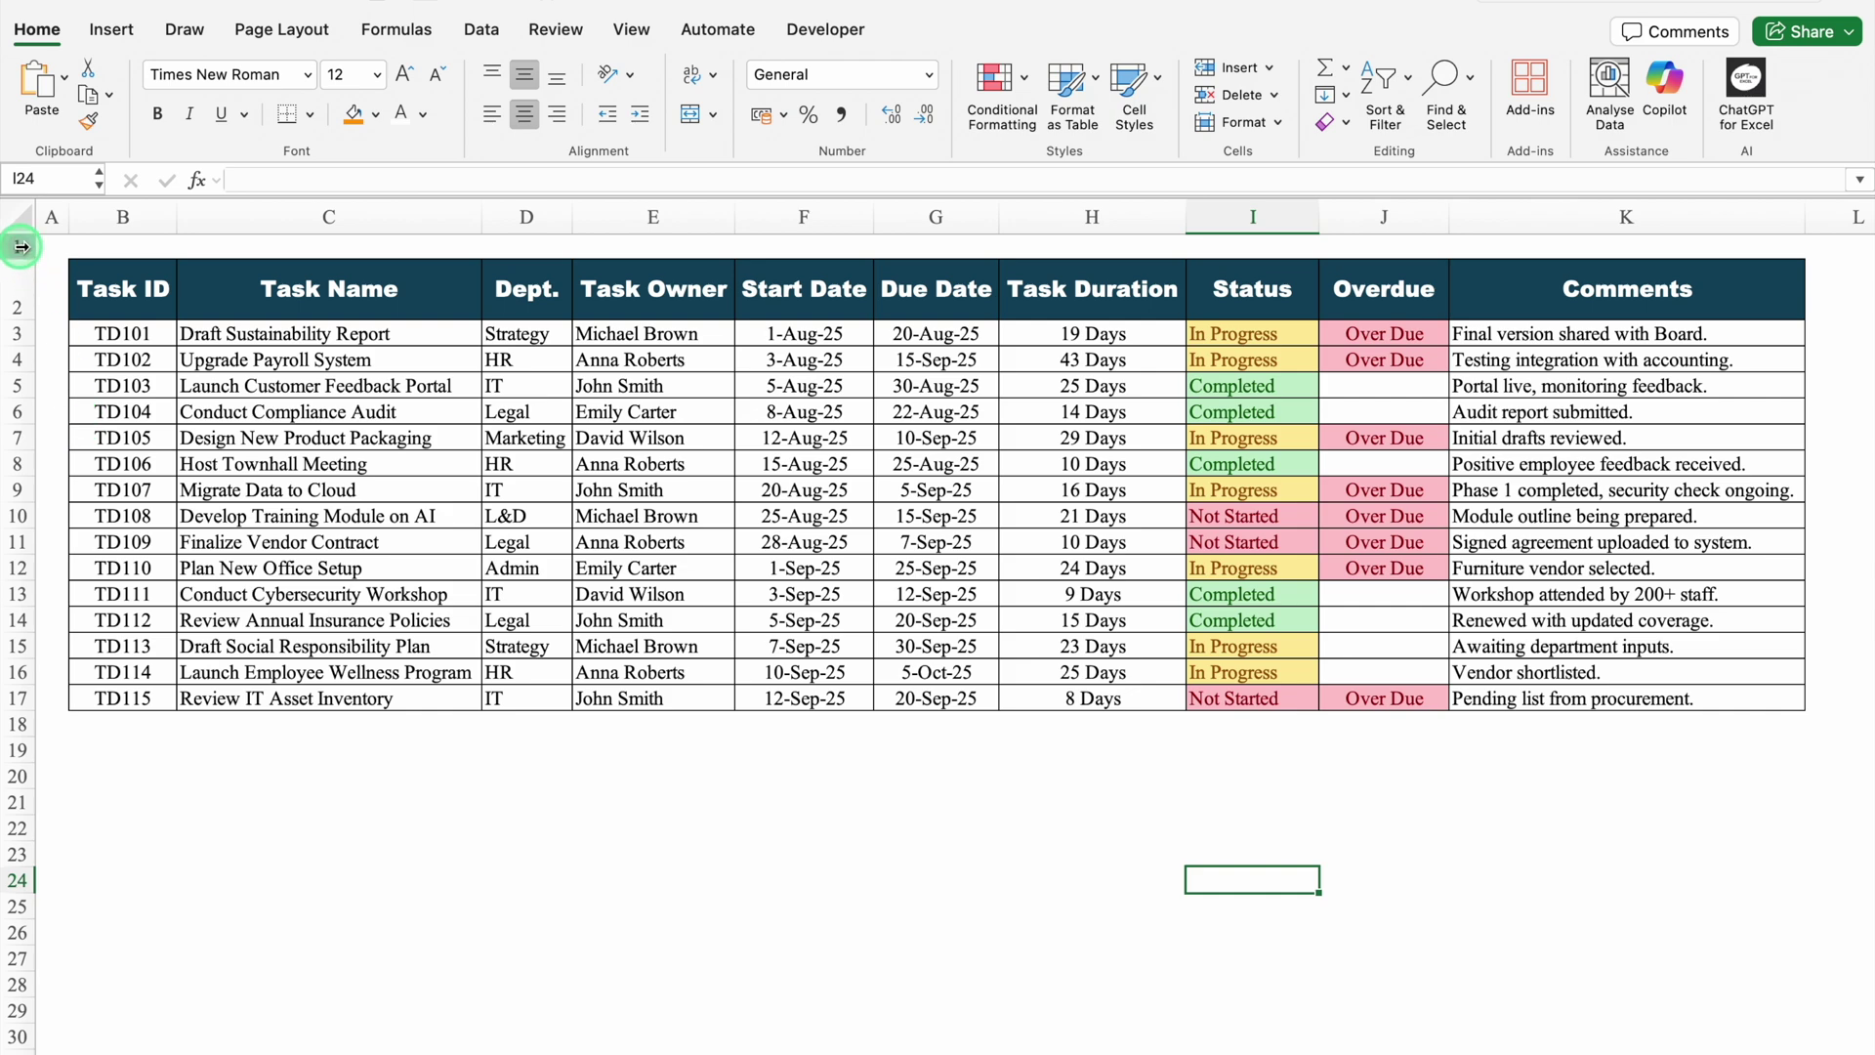
pyautogui.click(21, 246)
pyautogui.rightClick(21, 246)
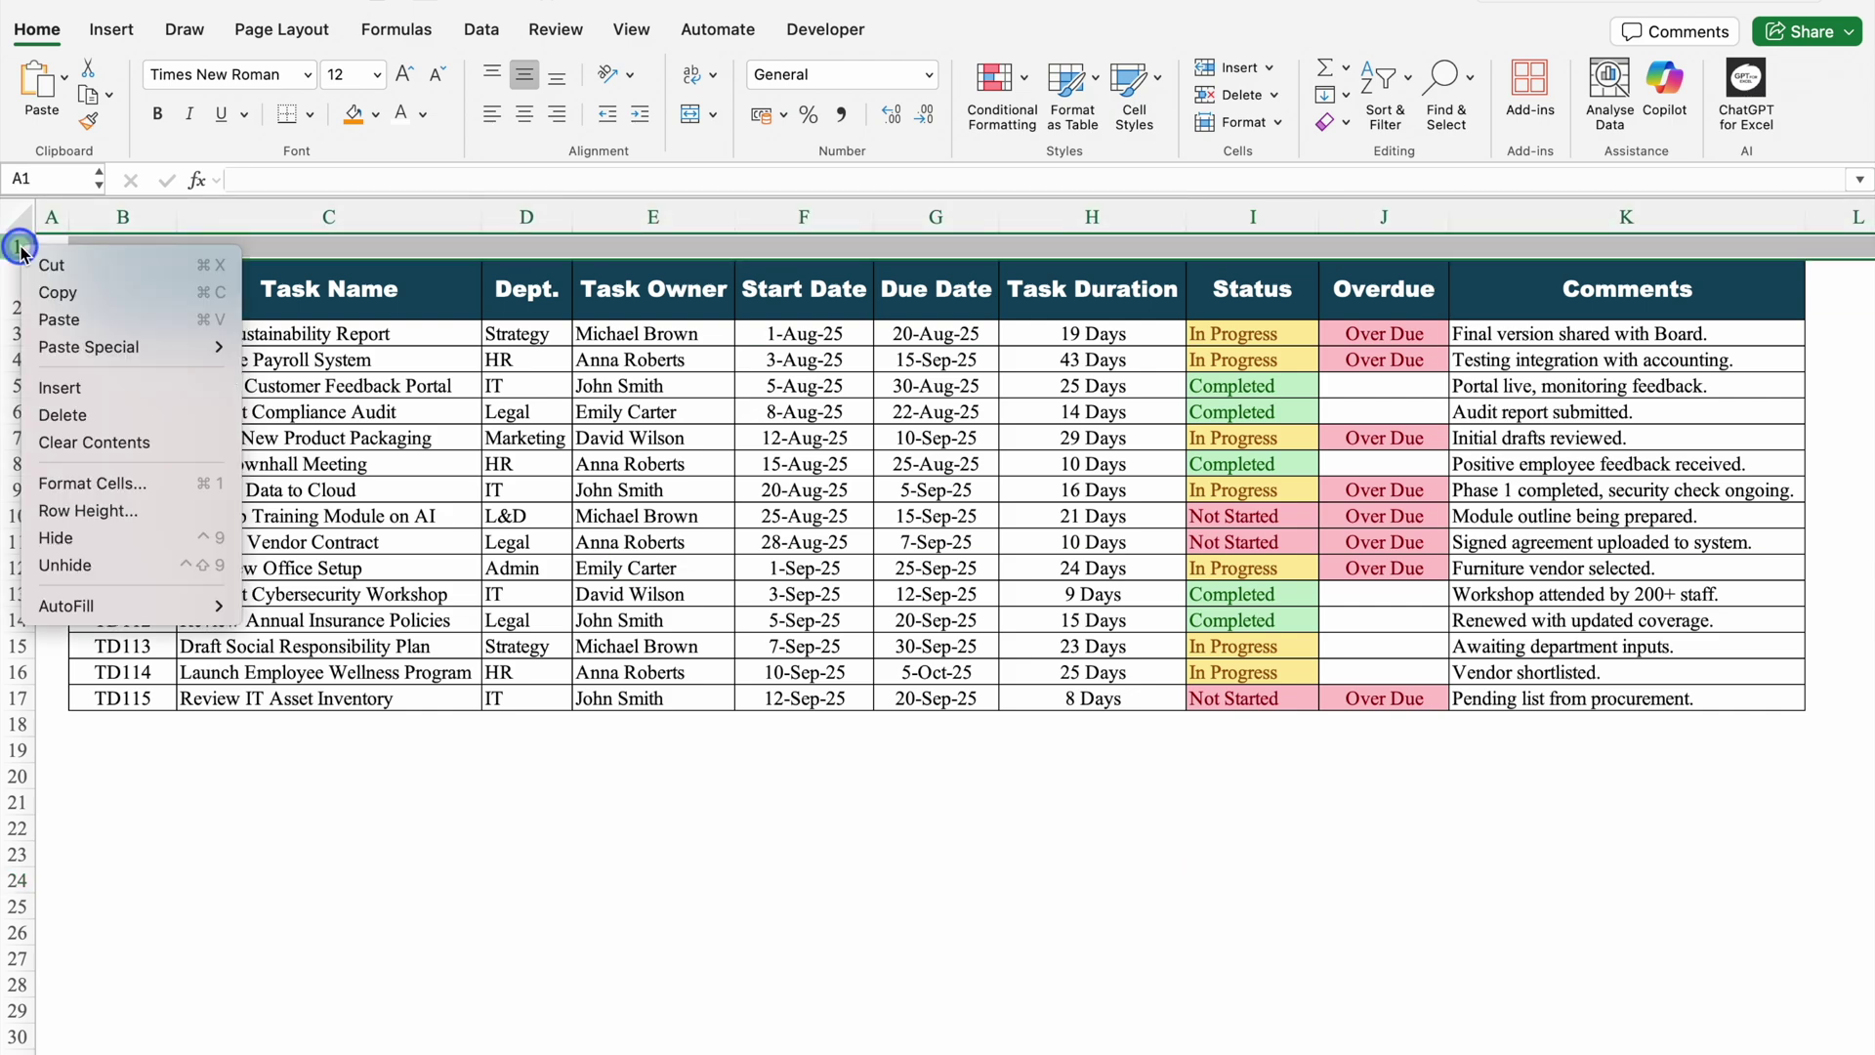
pyautogui.click(68, 388)
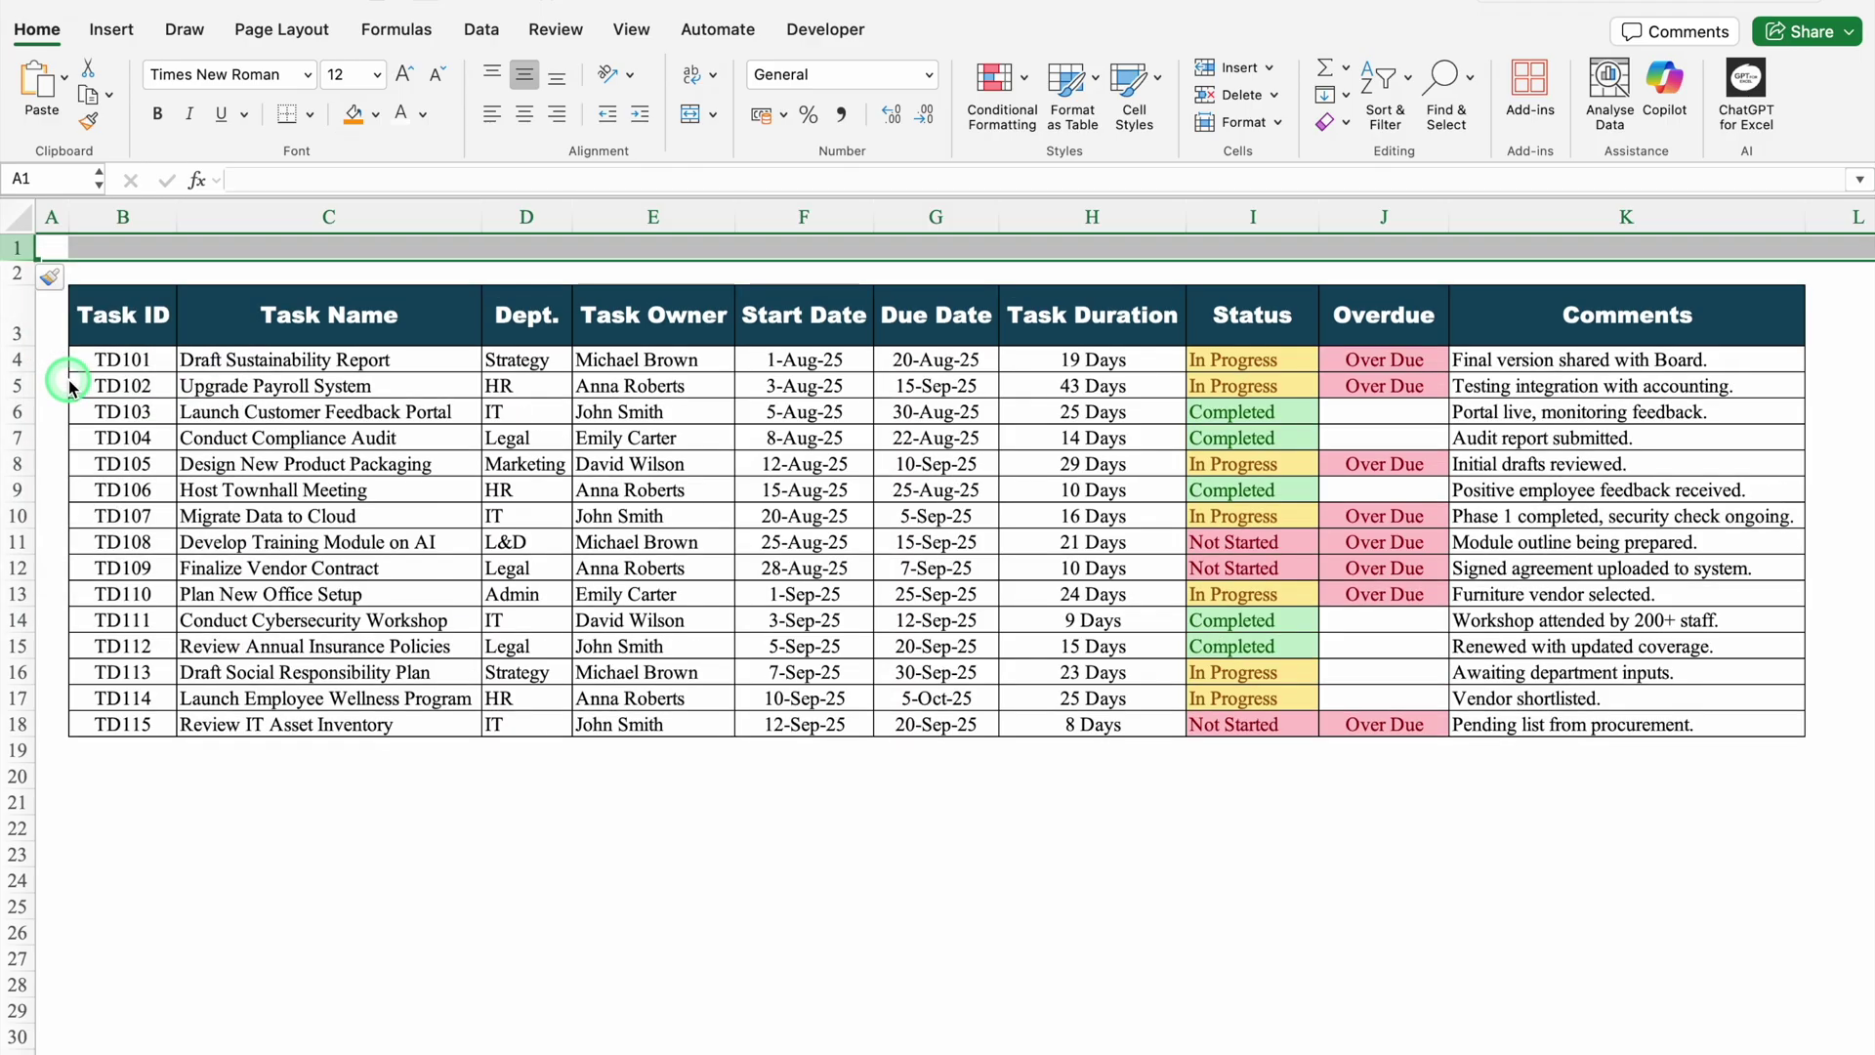
pyautogui.rightClick(20, 246)
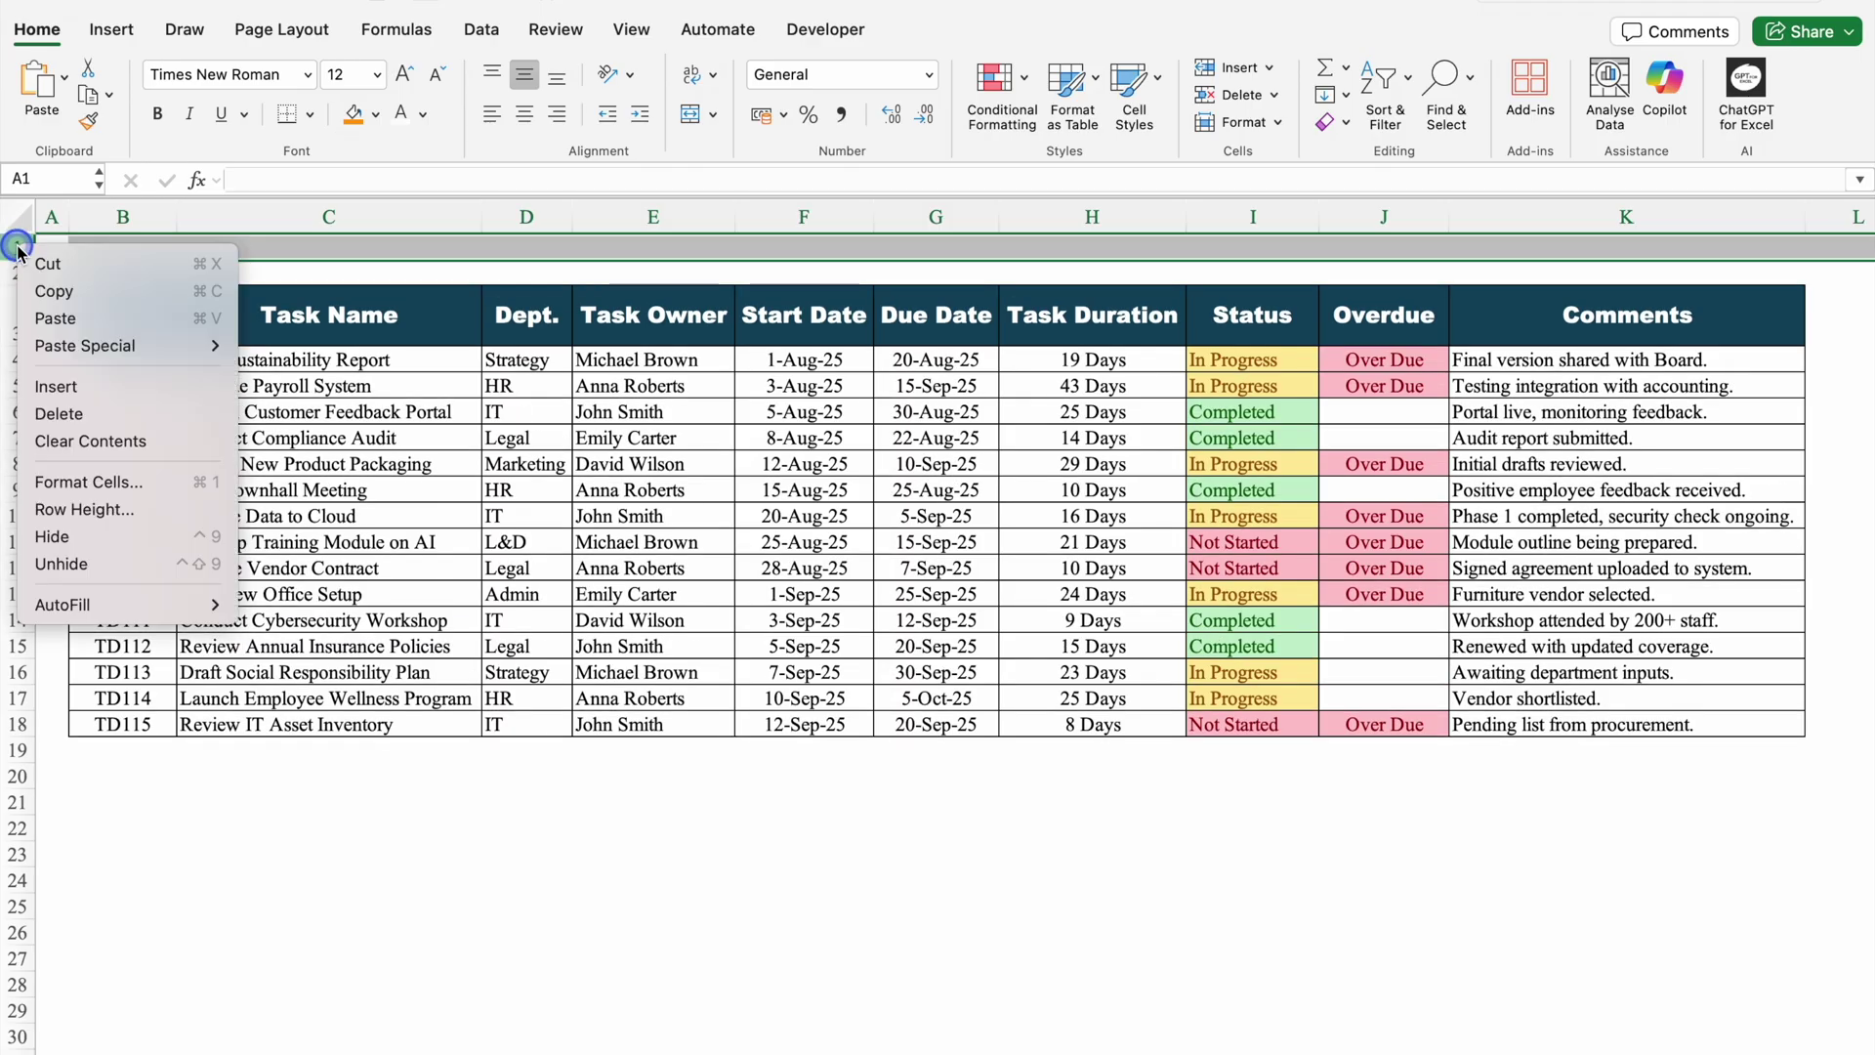
pyautogui.click(59, 386)
pyautogui.click(332, 750)
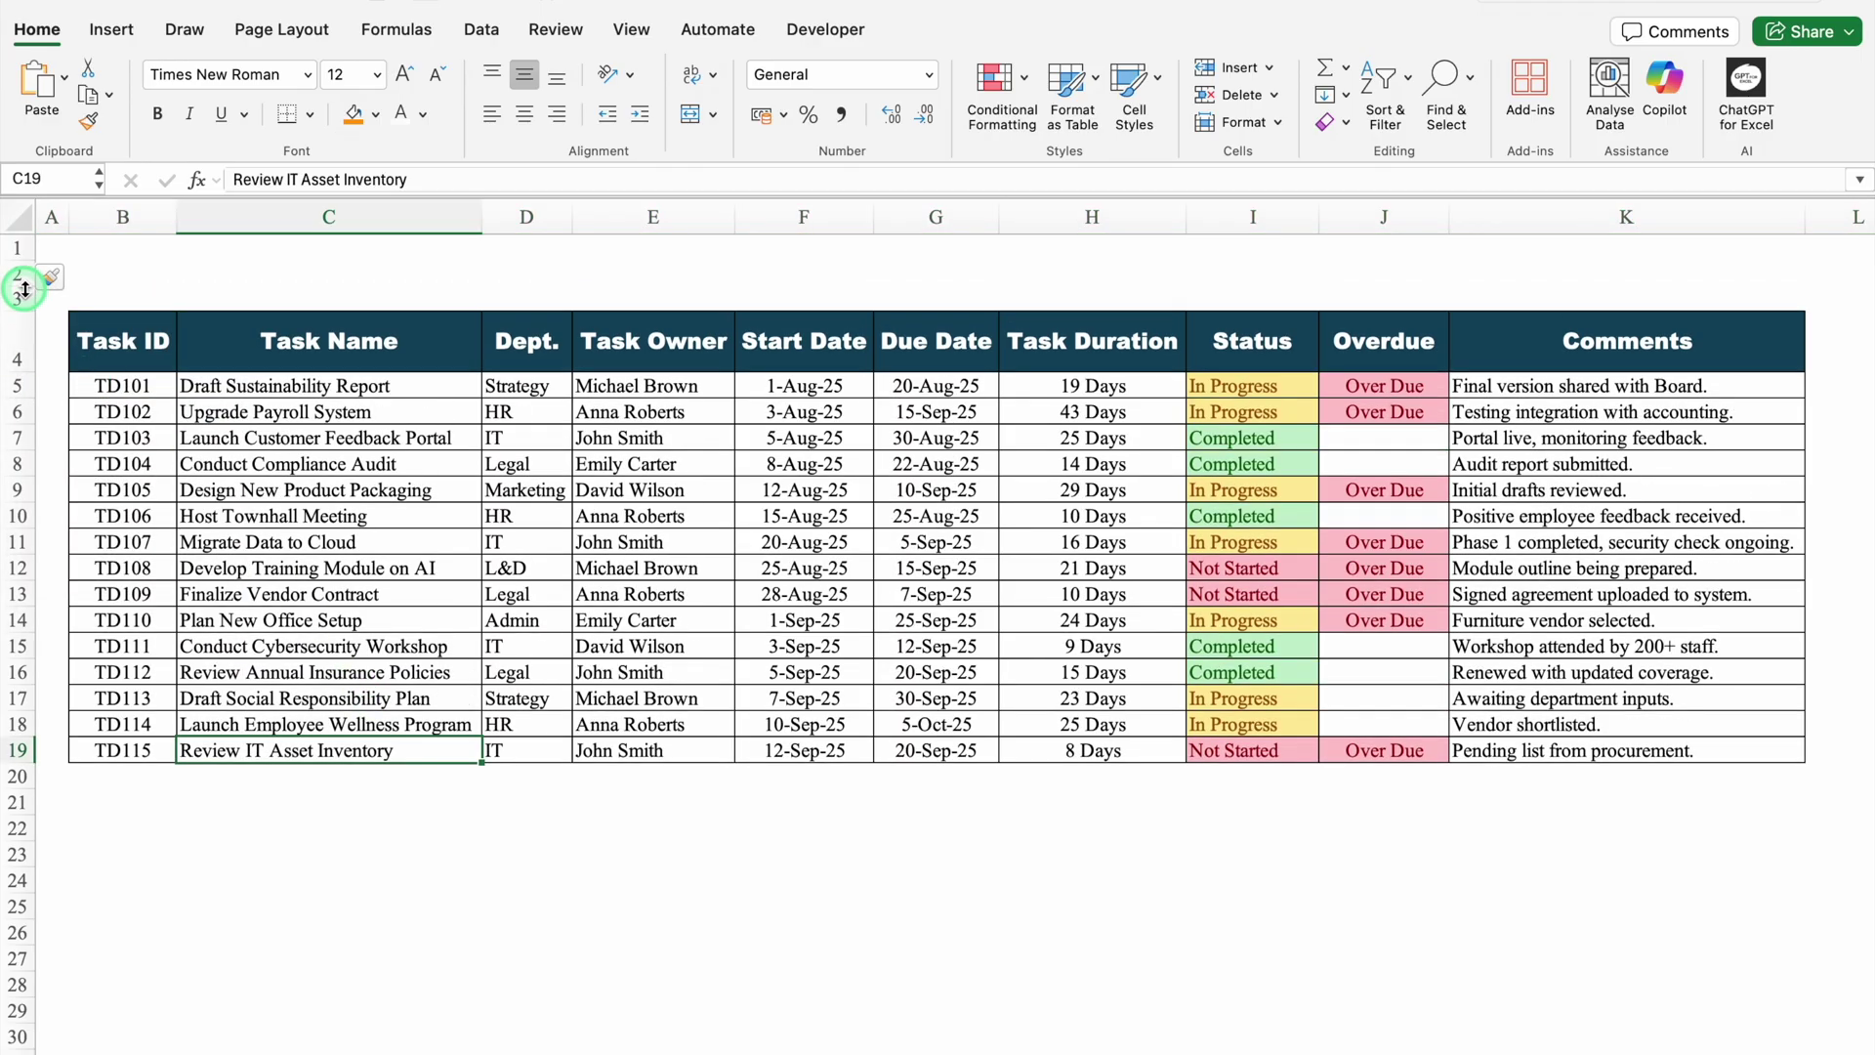
# - Make row 2 much taller with row 3 as a thin spacer, and merge B2:K2 across the table's width
pyautogui.moveTo(23, 287); pyautogui.dragTo(21, 522)
pyautogui.click(147, 365)
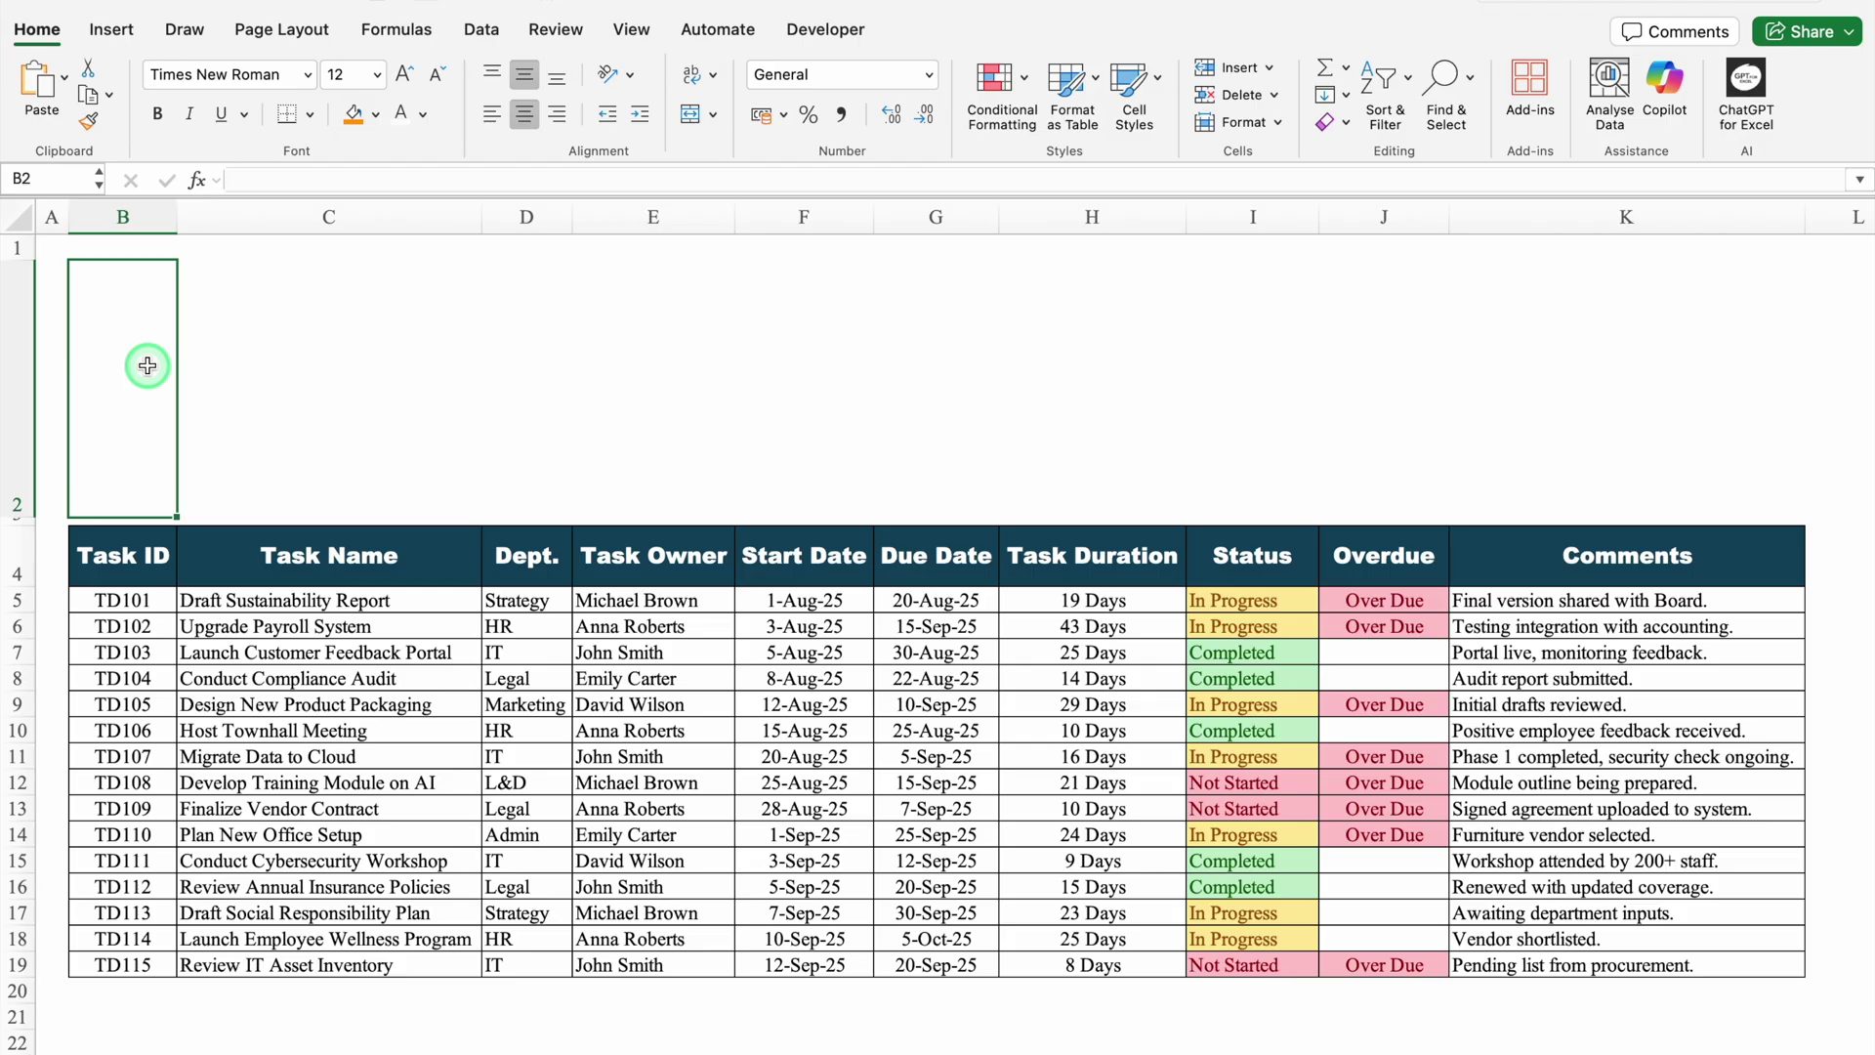
pyautogui.moveTo(931, 351); pyautogui.dragTo(1553, 333)
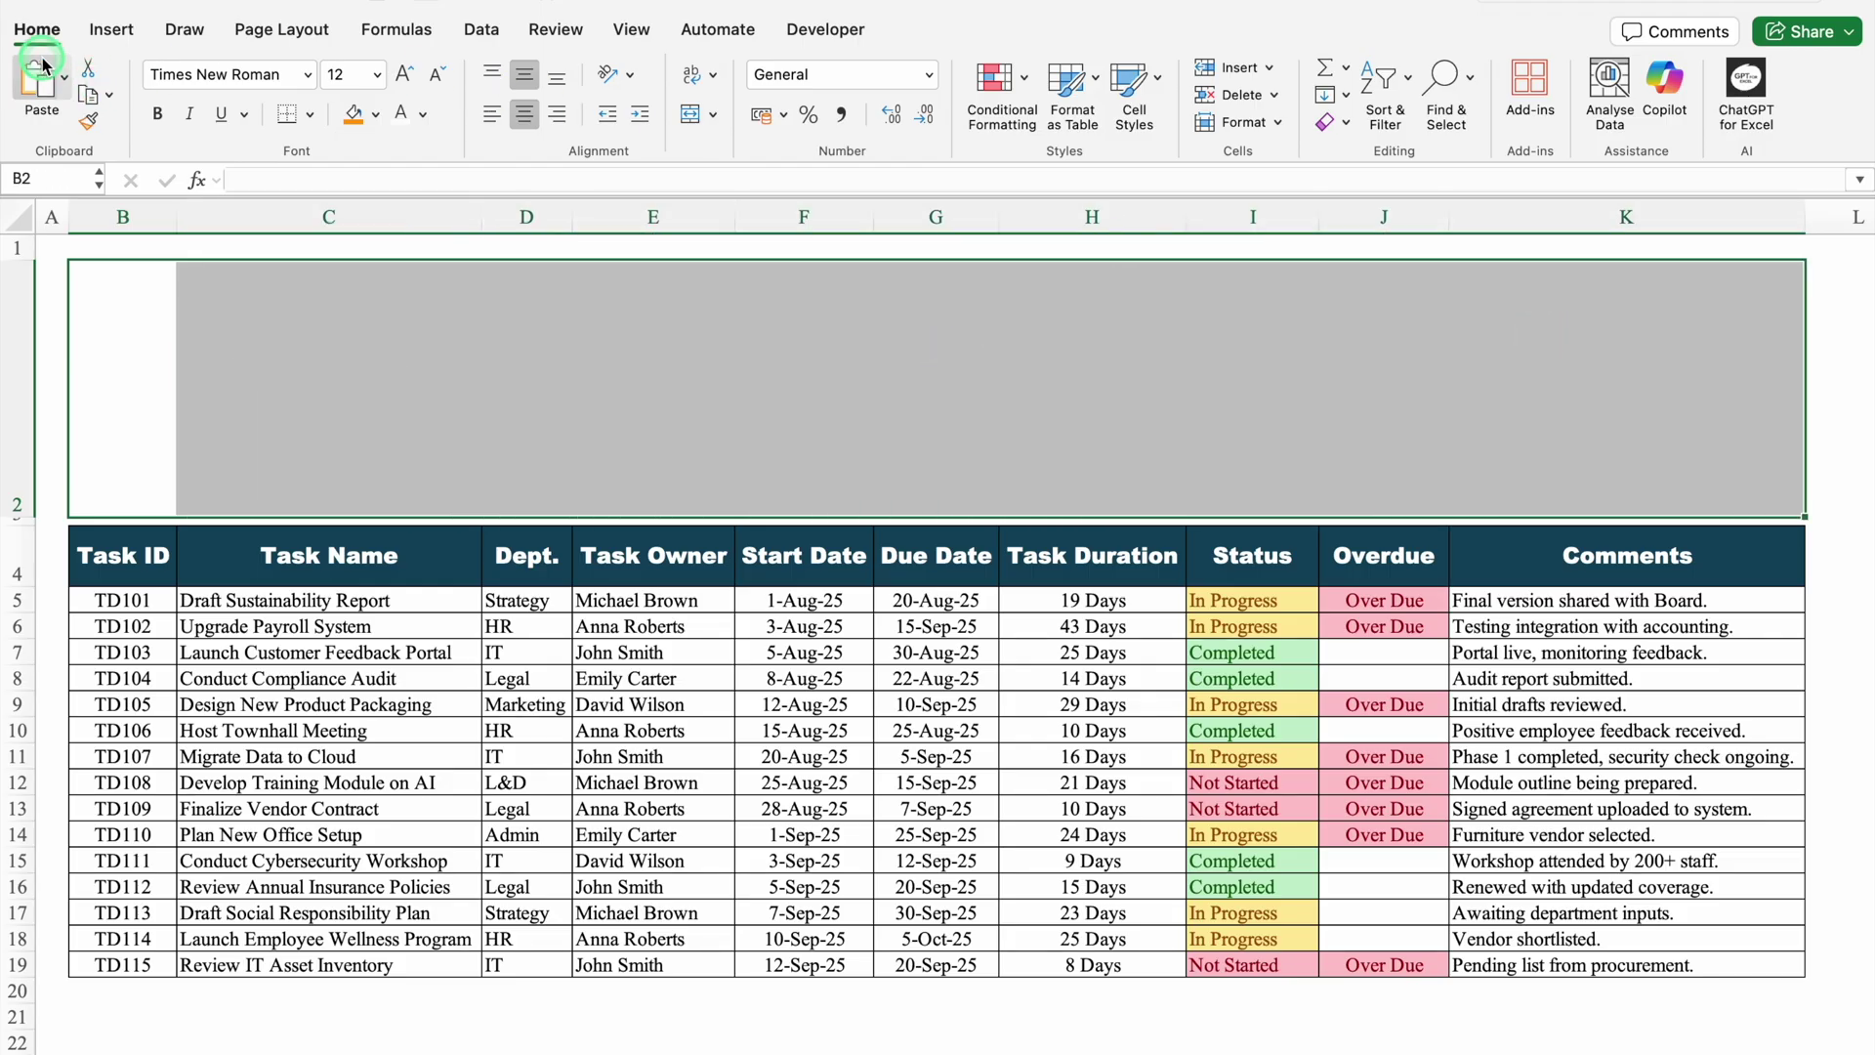
pyautogui.click(691, 114)
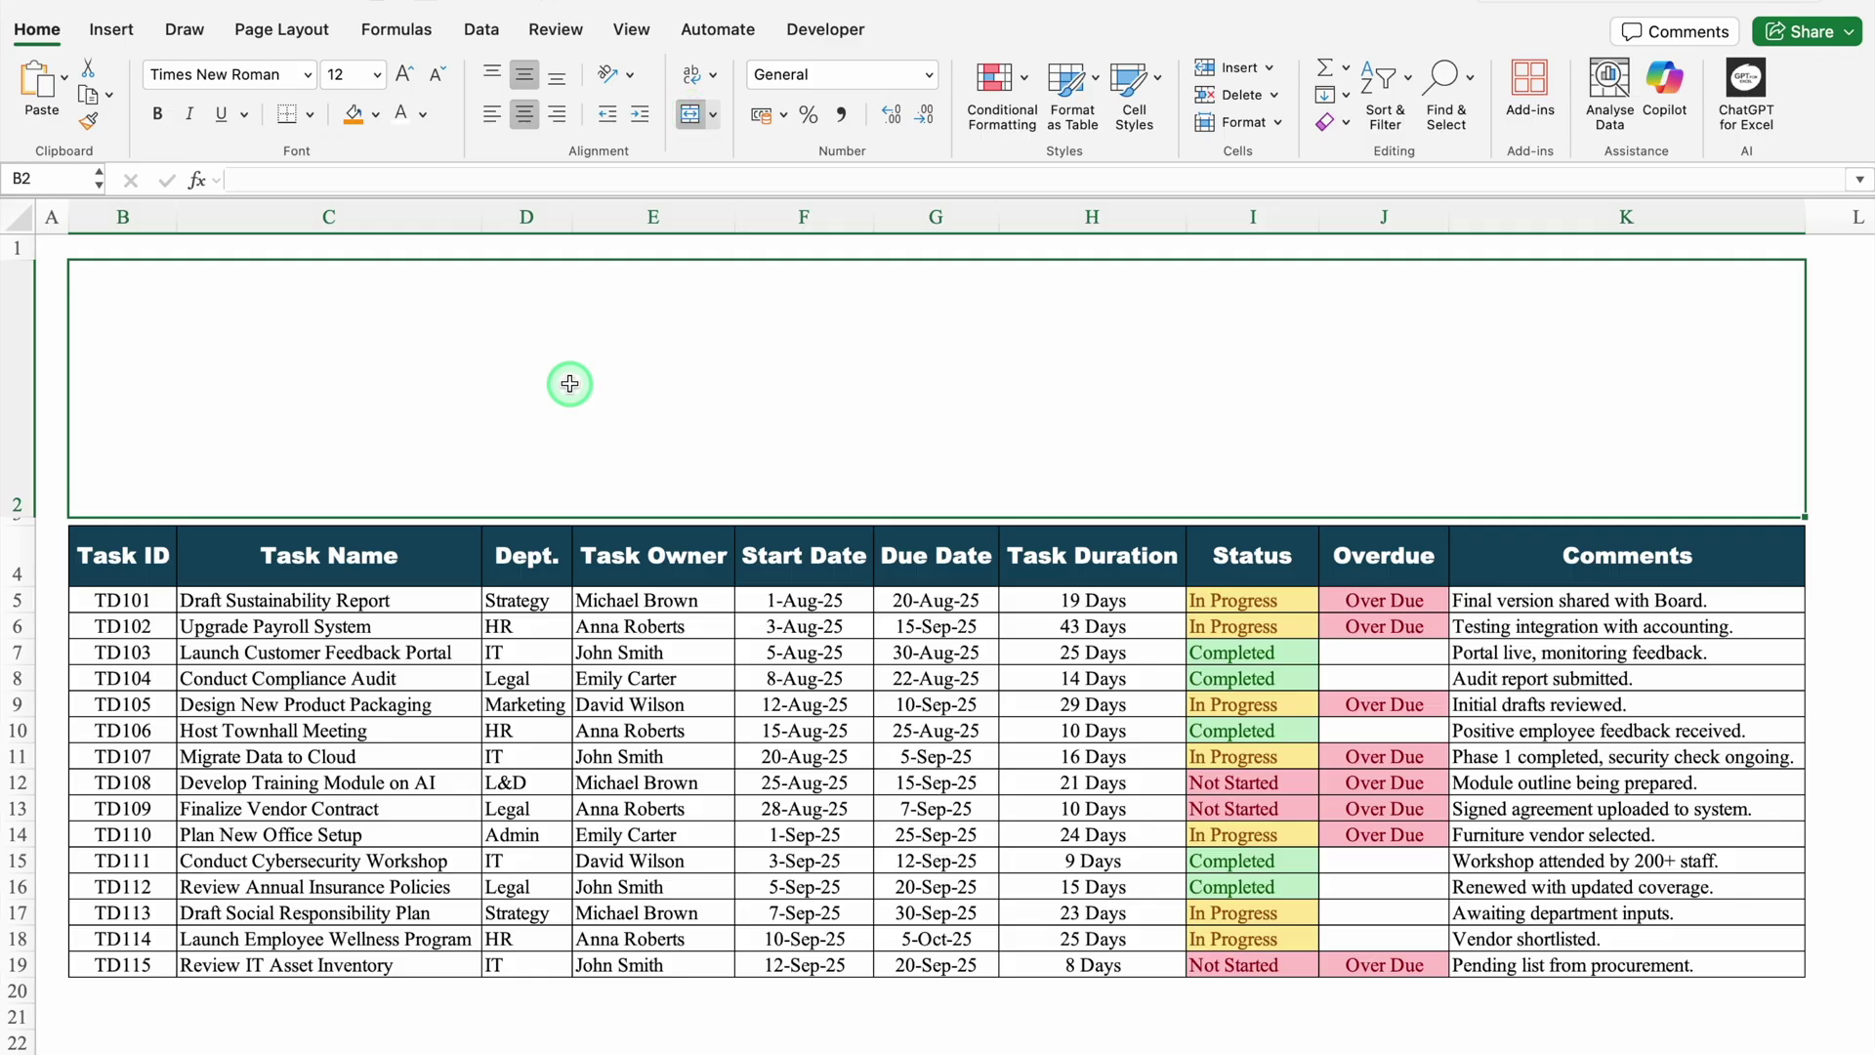
# - Insert a rounded rectangle over the merged area and stretch it across columns B to K, 0.67" high and 15.04" wide
pyautogui.click(112, 30)
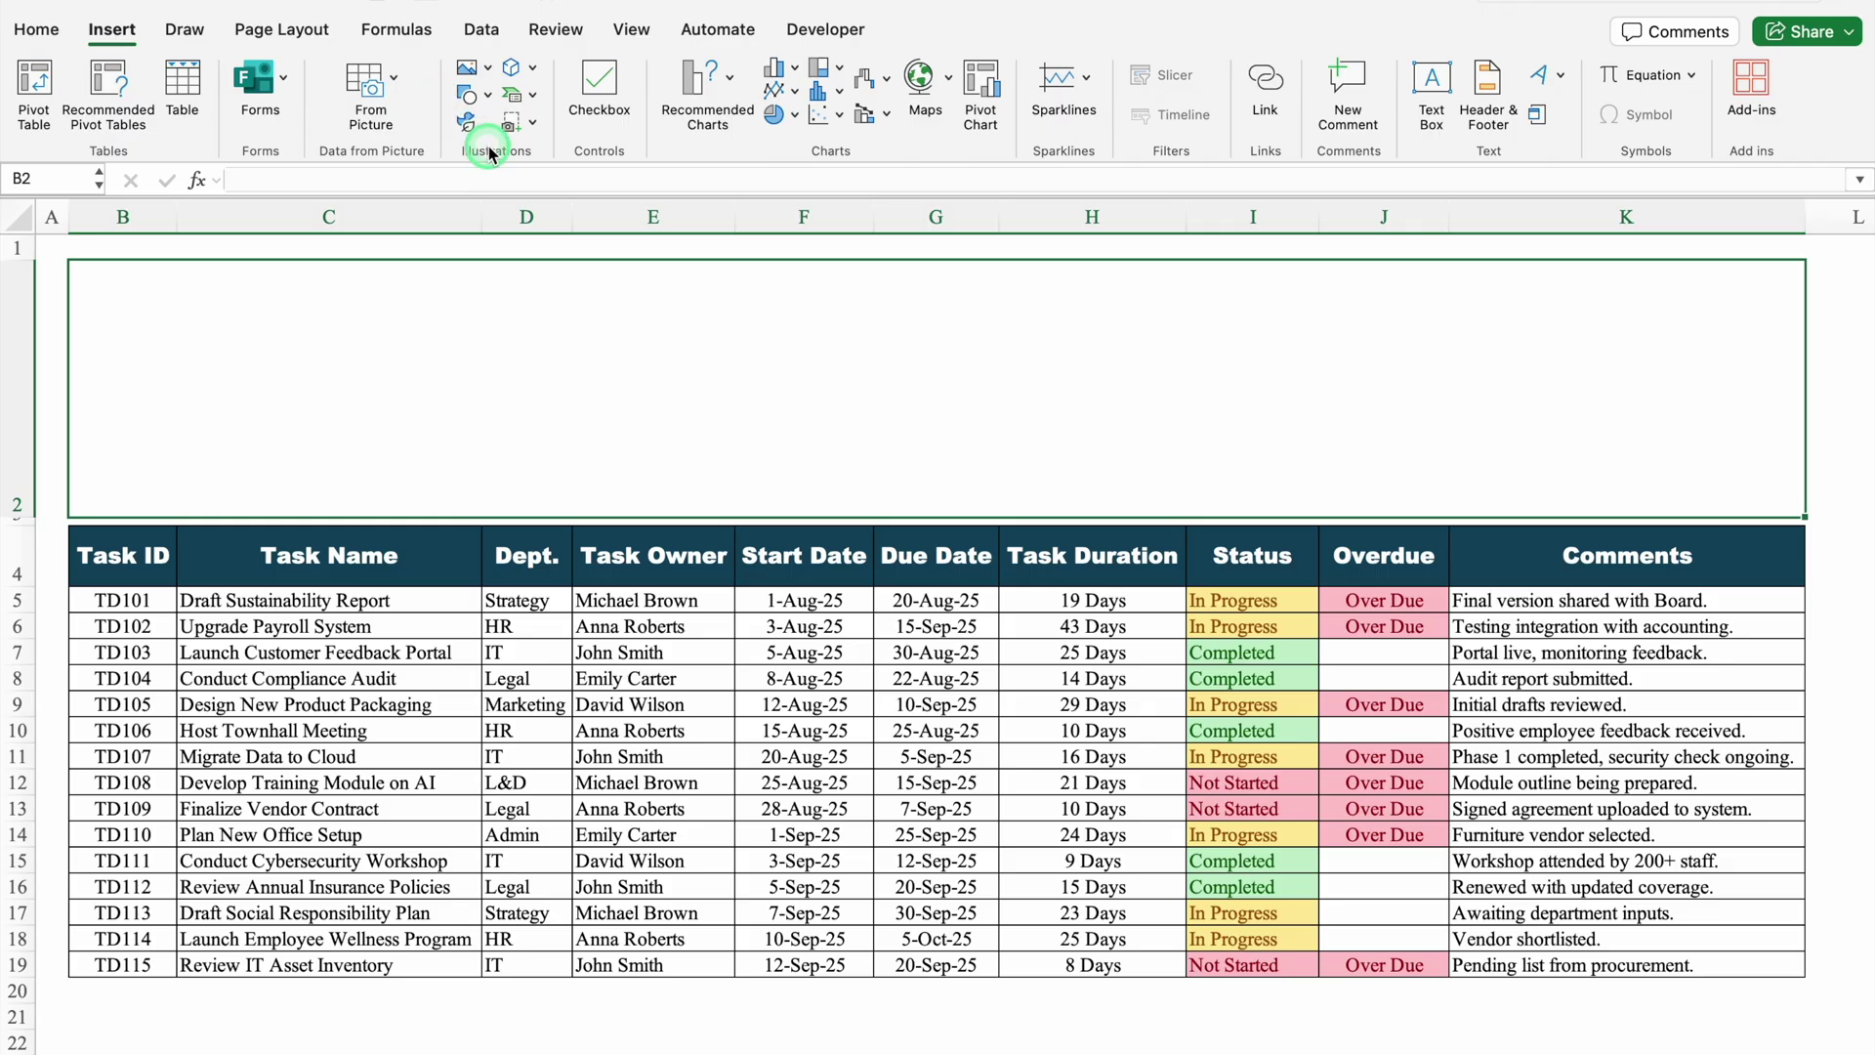
pyautogui.click(489, 96)
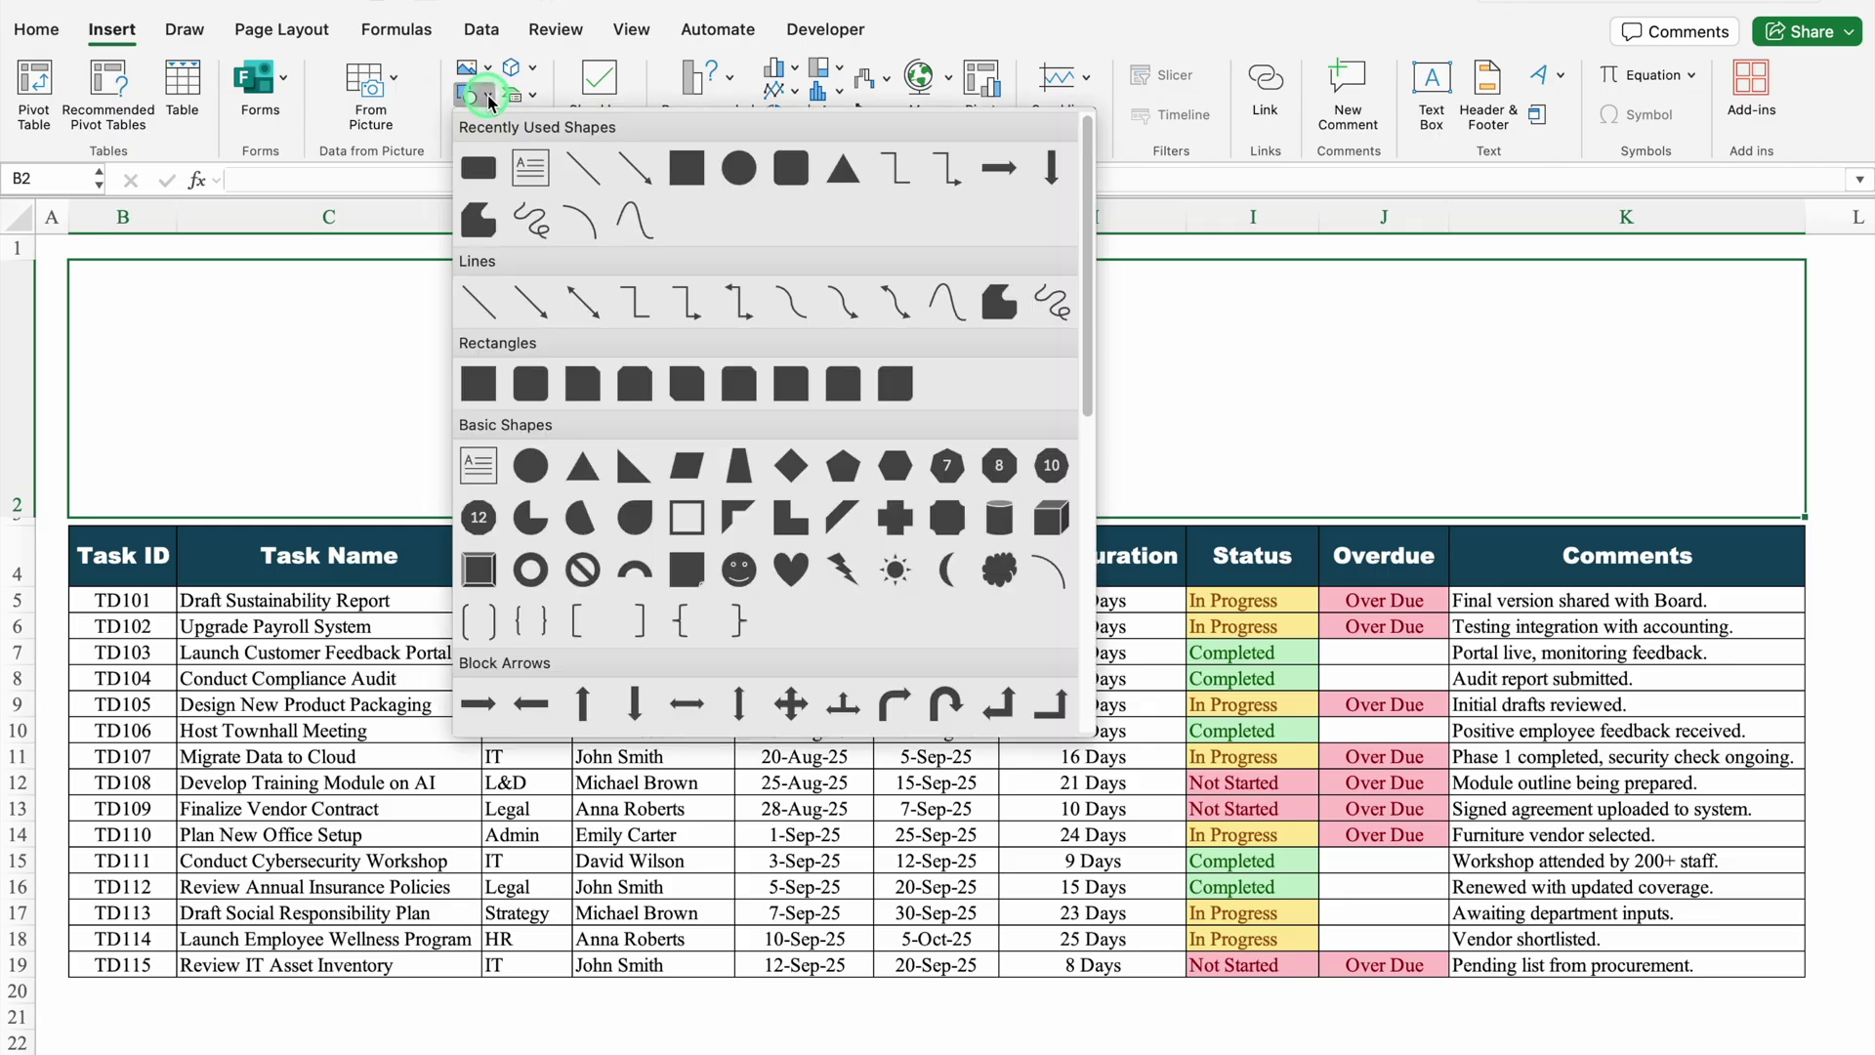
pyautogui.click(478, 161)
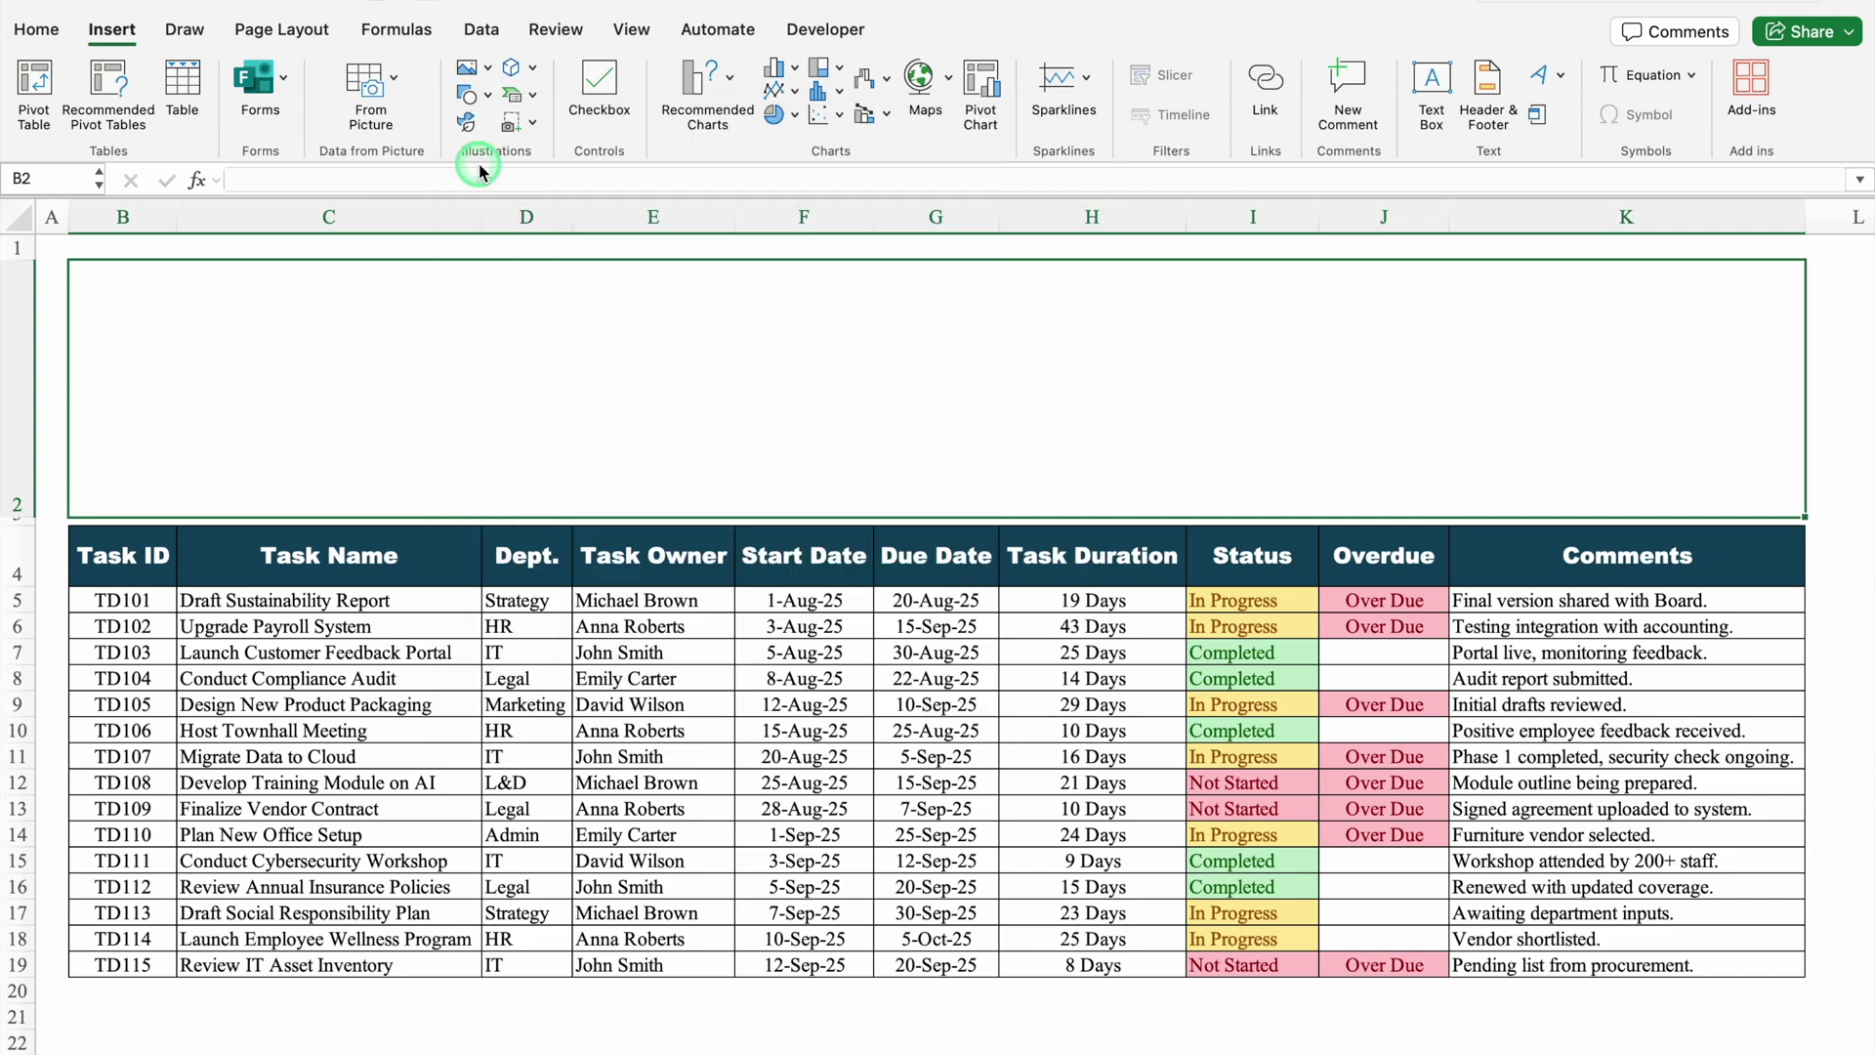
pyautogui.click(183, 287)
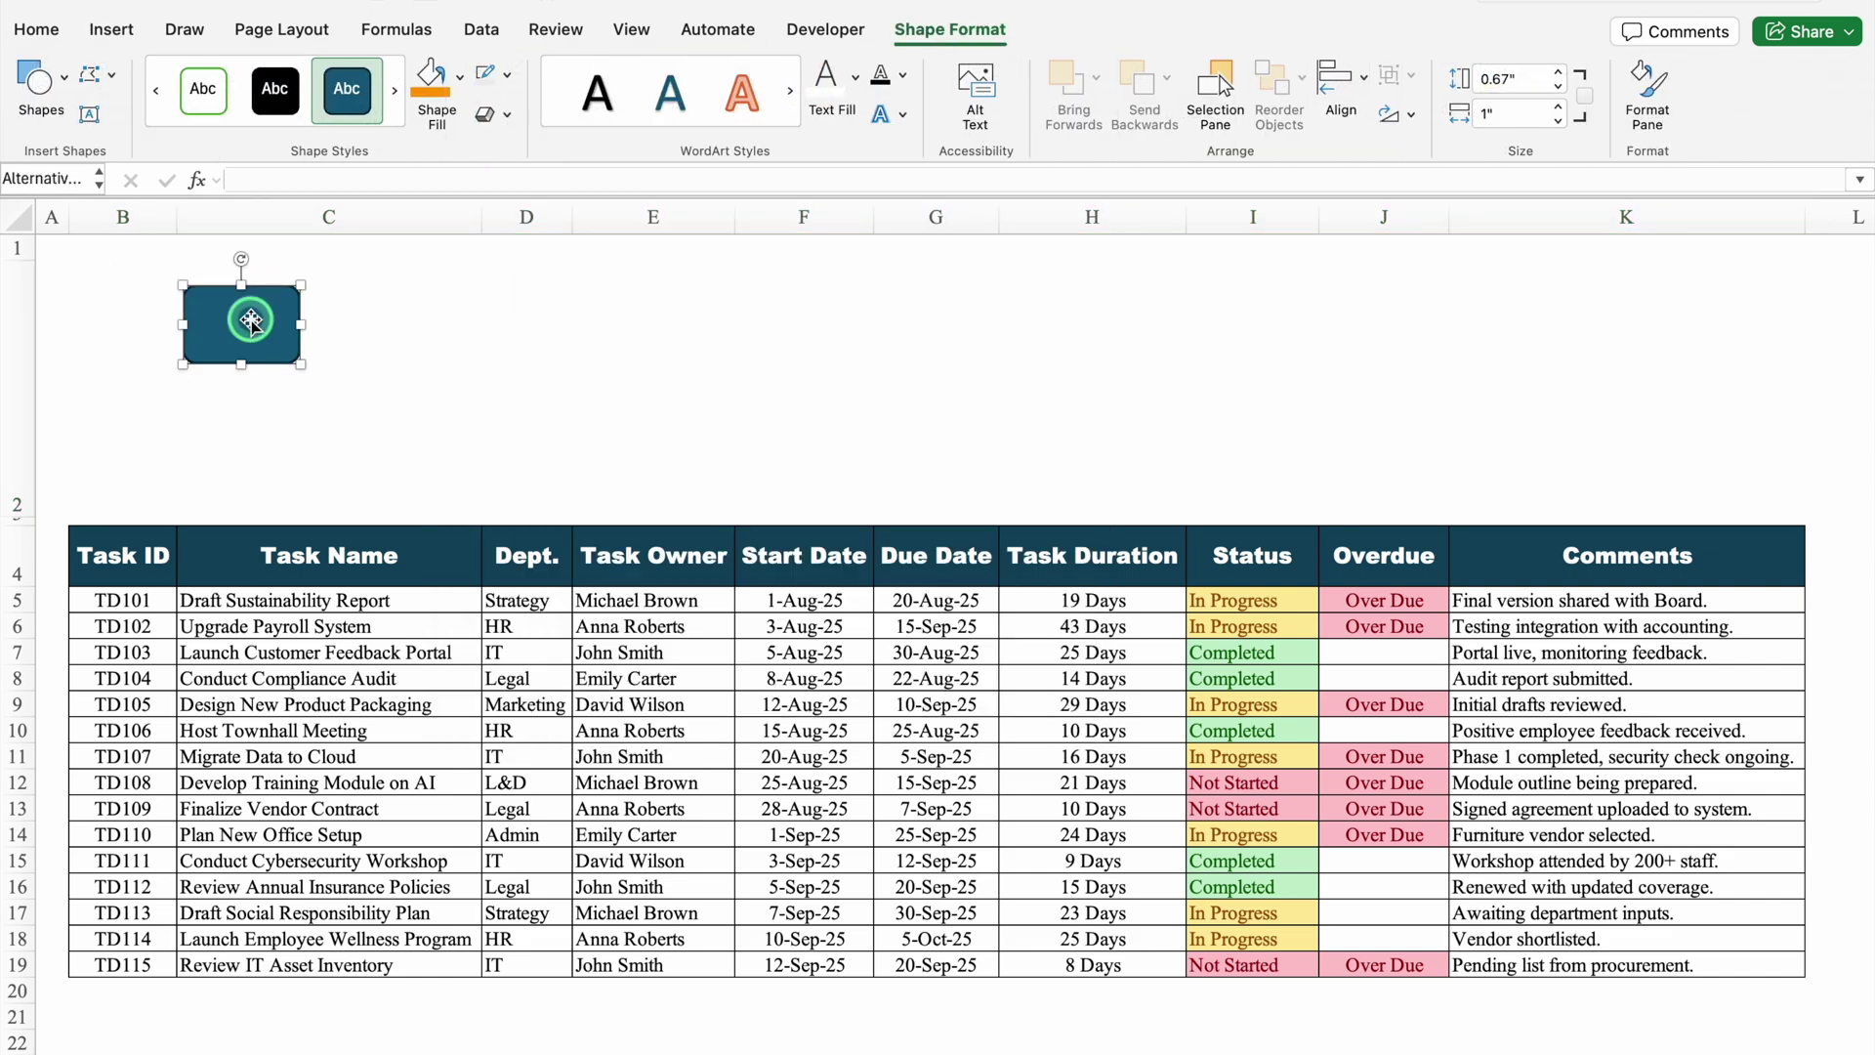
pyautogui.moveTo(251, 320); pyautogui.dragTo(1809, 316)
# - Change the banner shape's fill from solid to a linear gradient fill
pyautogui.click(1113, 299)
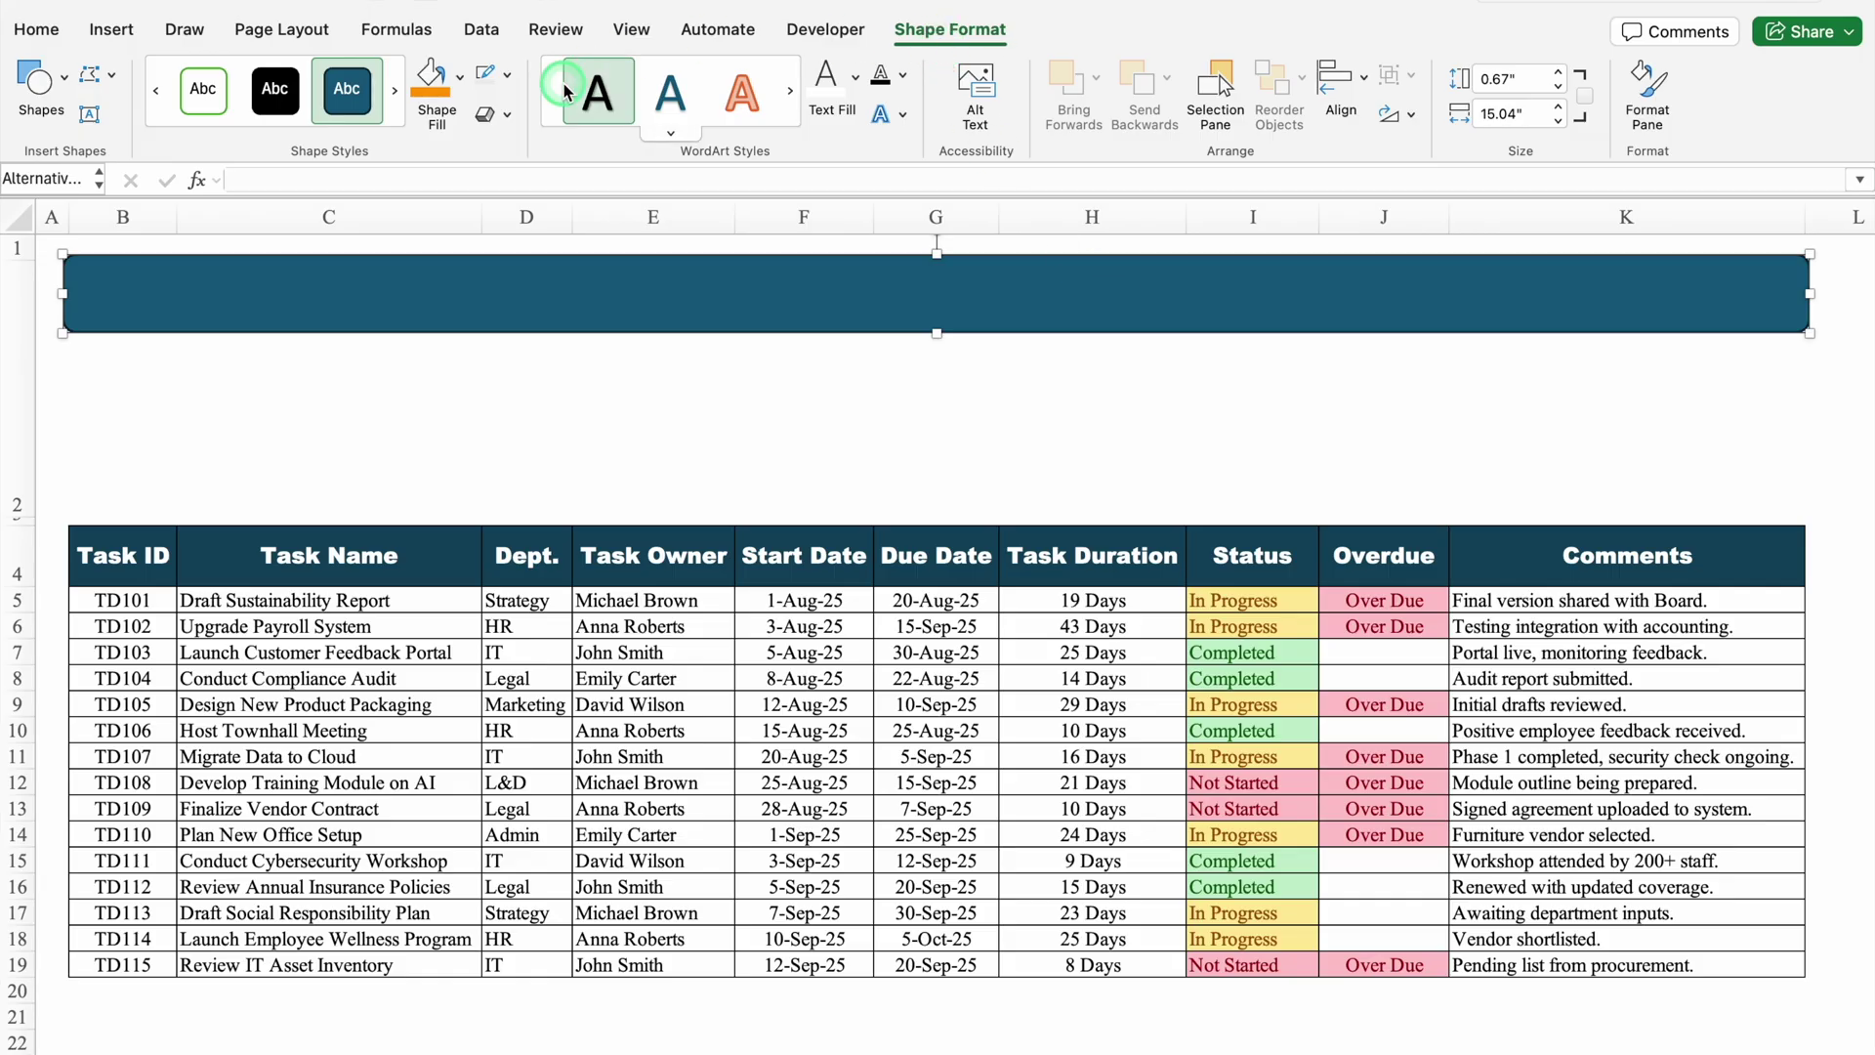
pyautogui.click(449, 113)
pyautogui.click(460, 78)
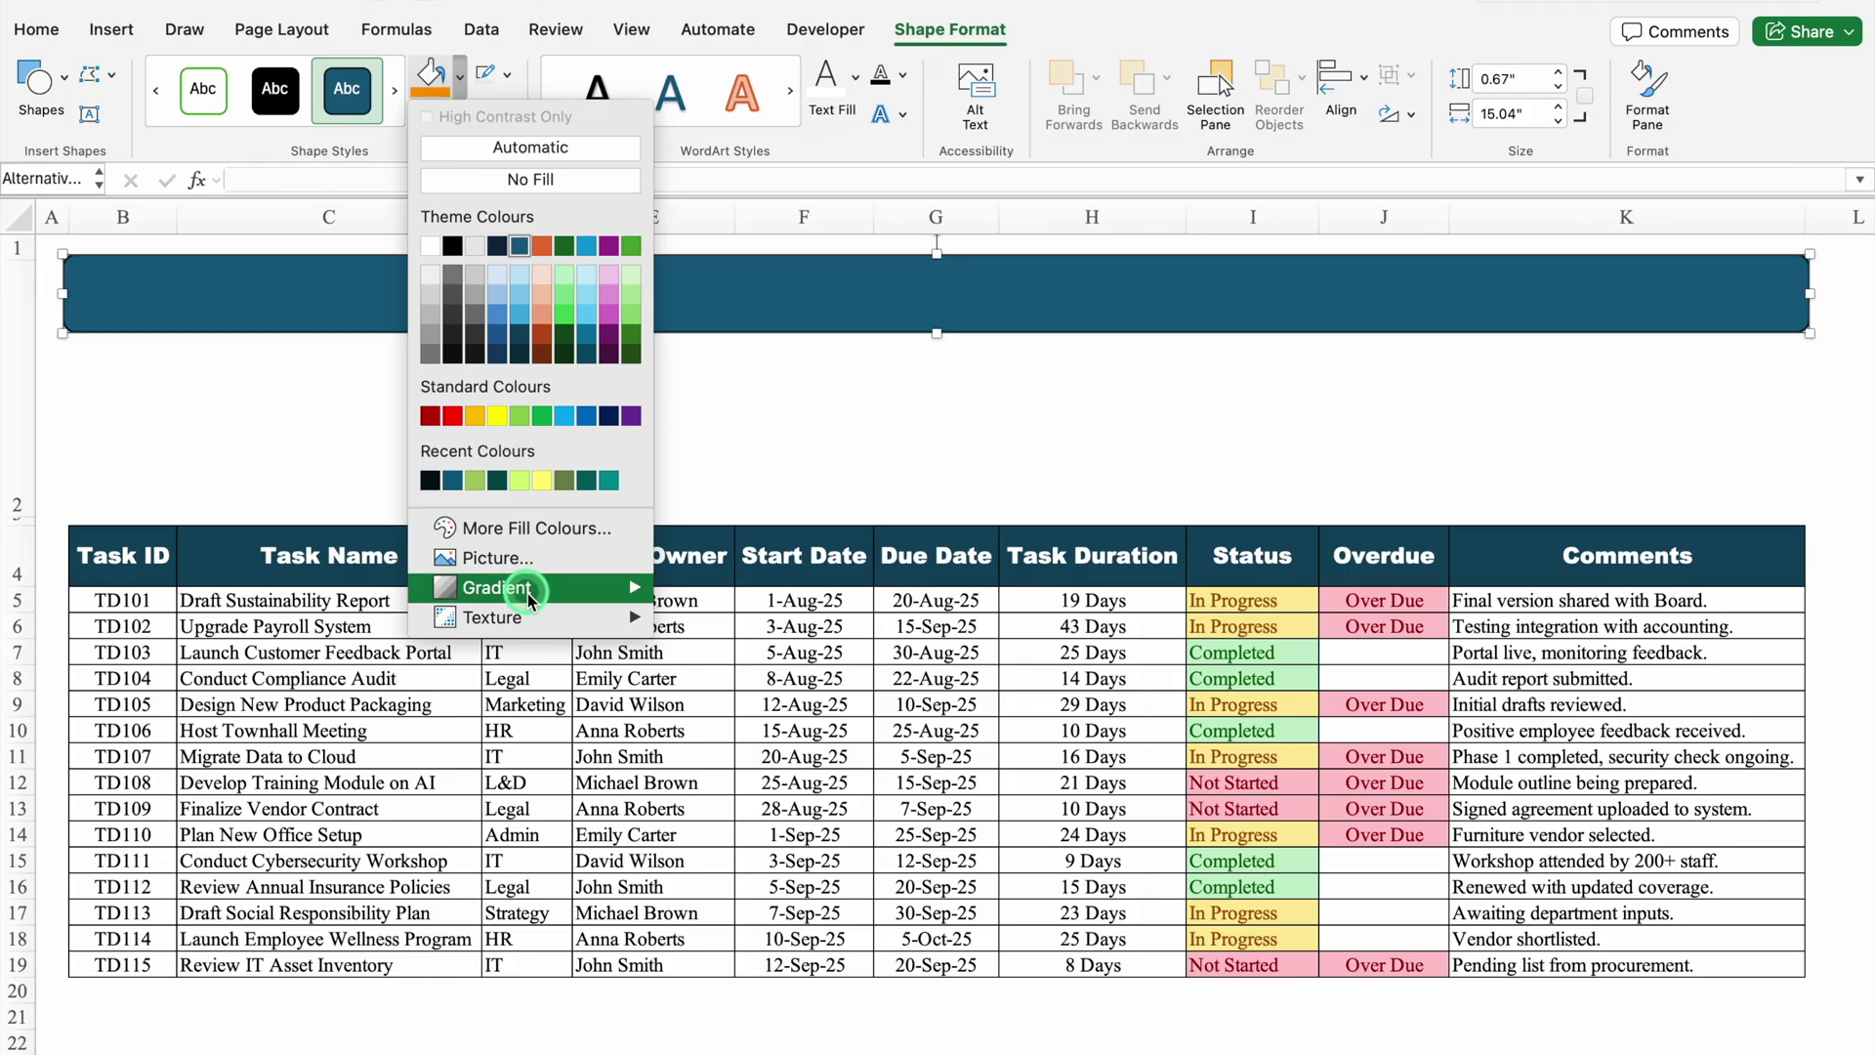
pyautogui.moveTo(533, 590)
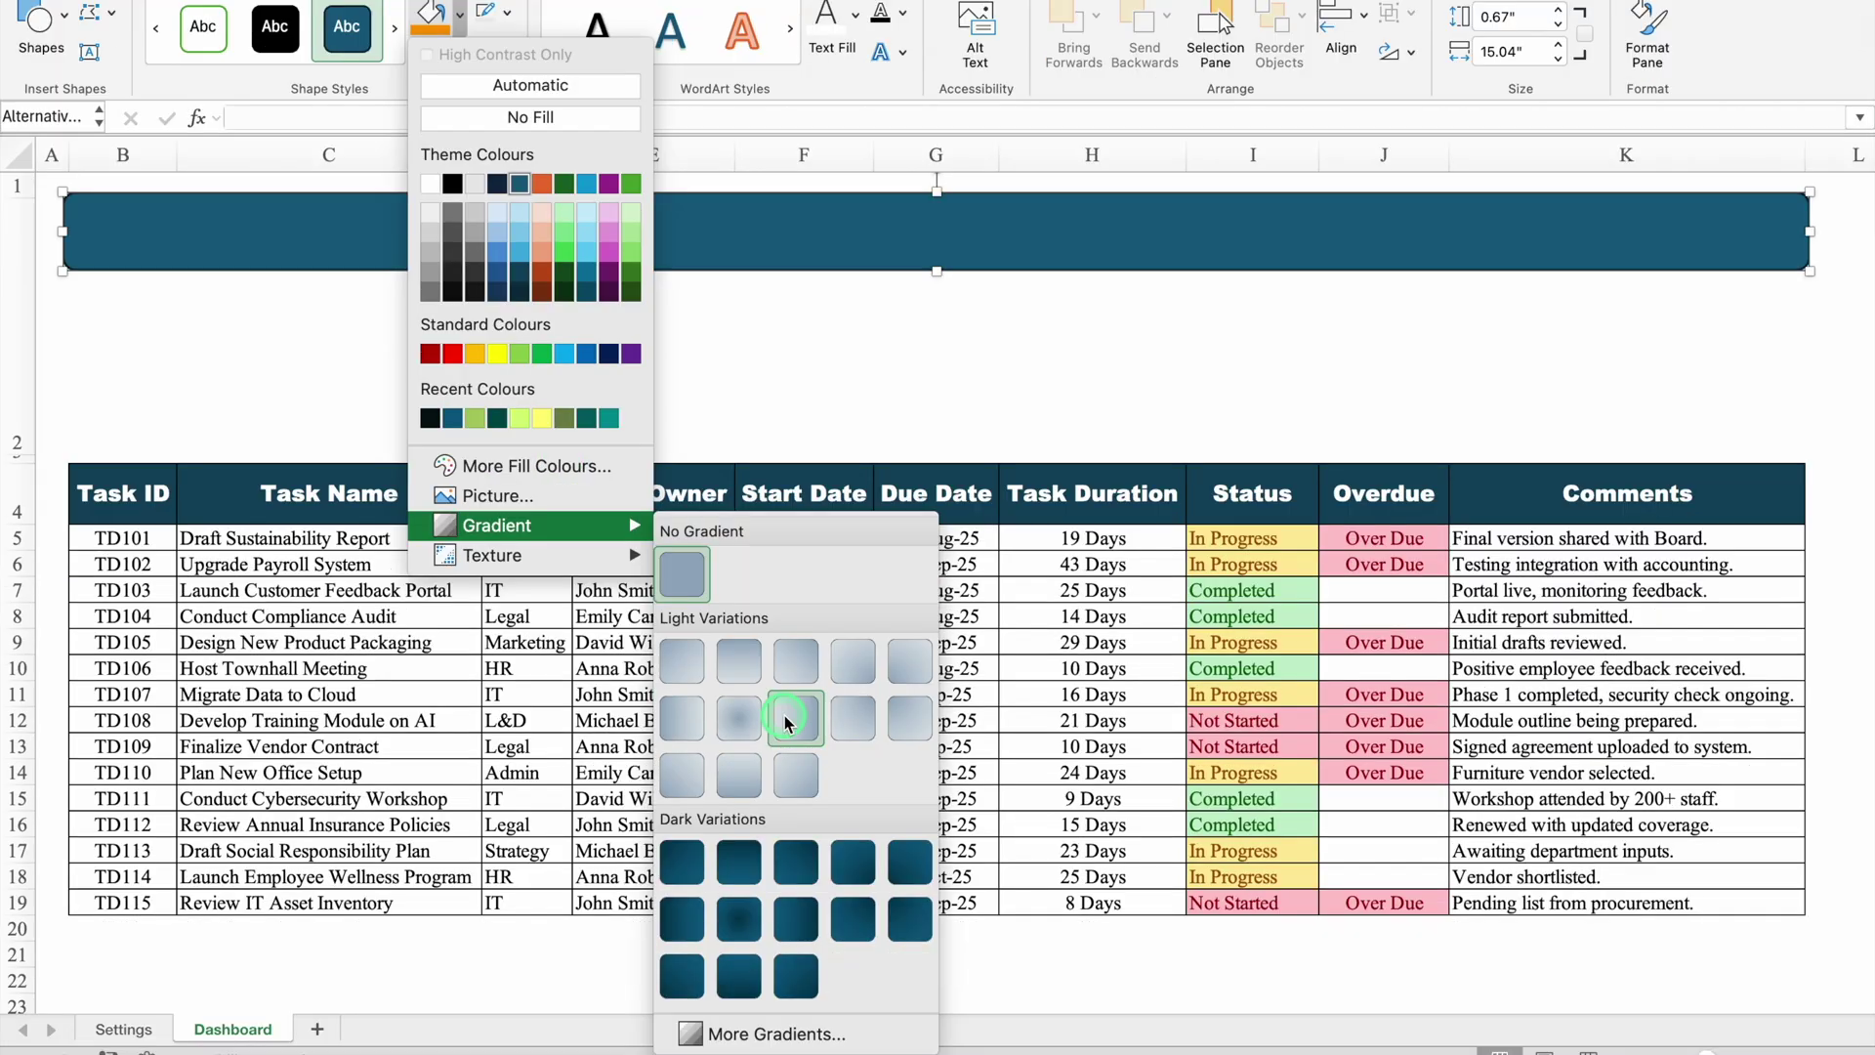
pyautogui.click(797, 1035)
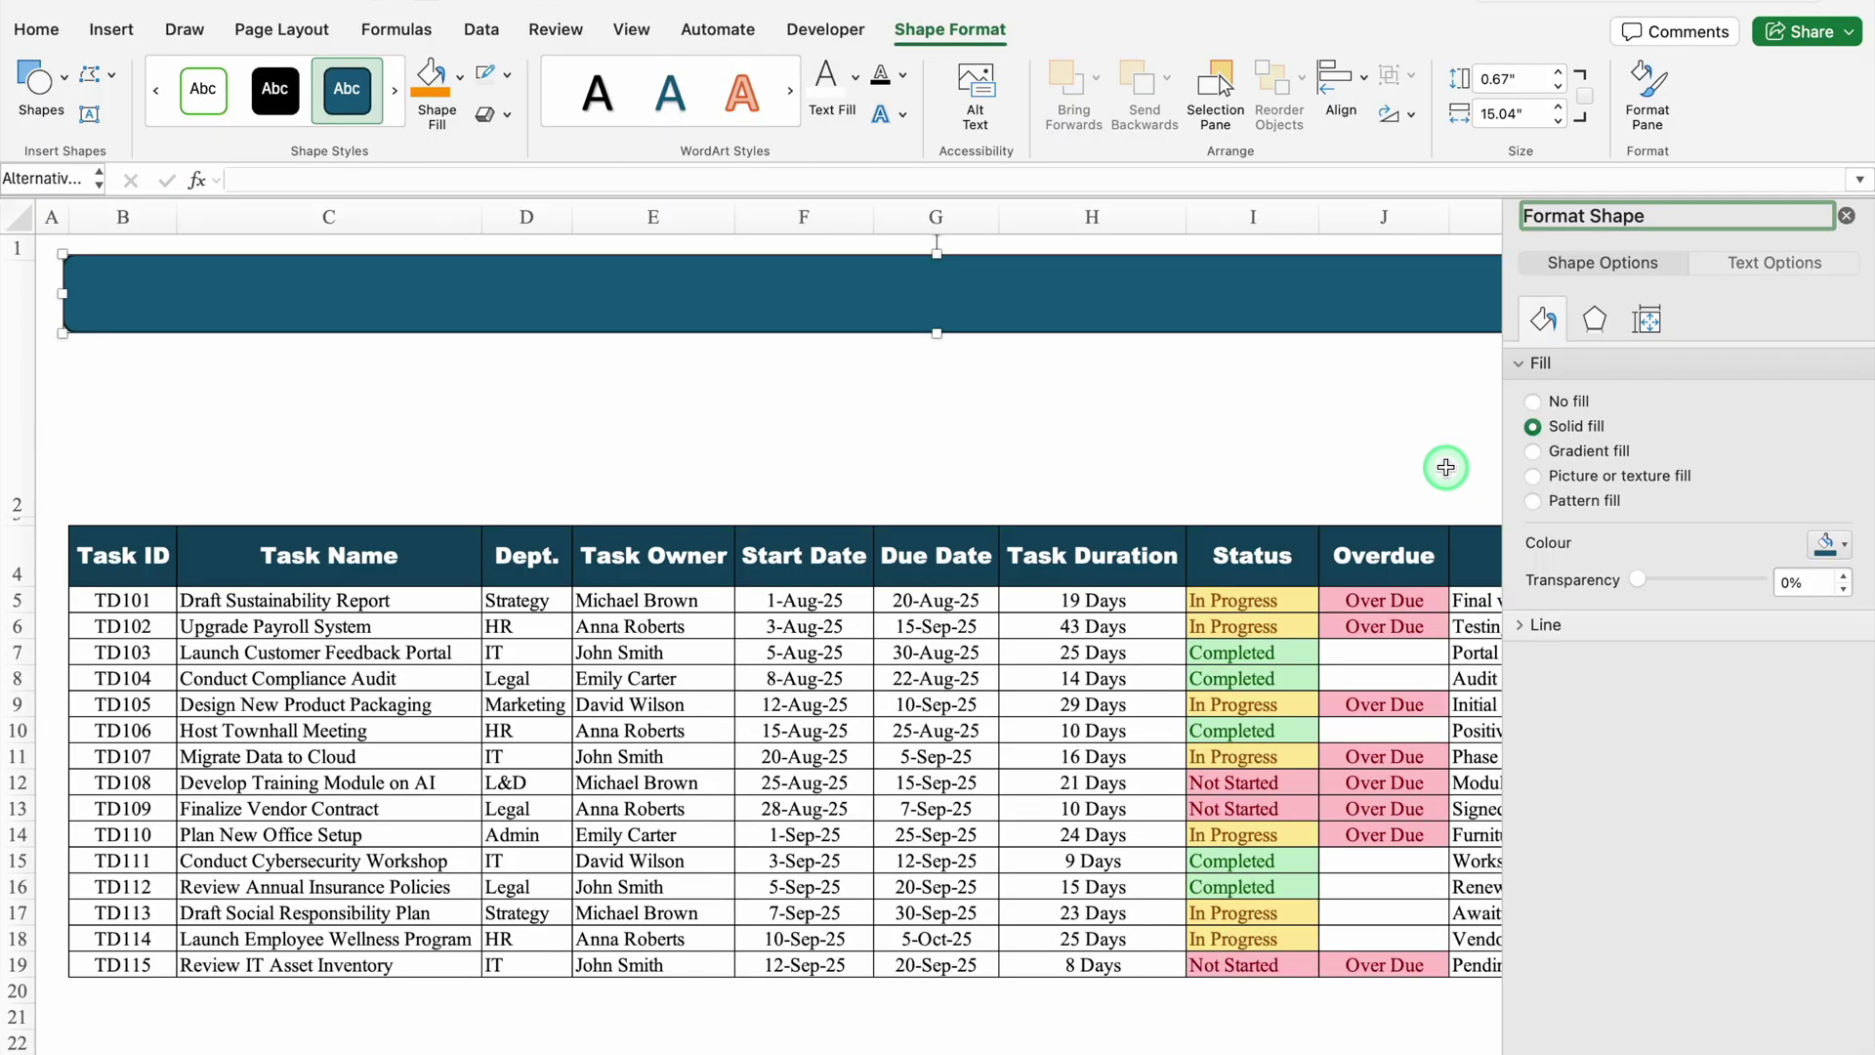
pyautogui.click(1534, 451)
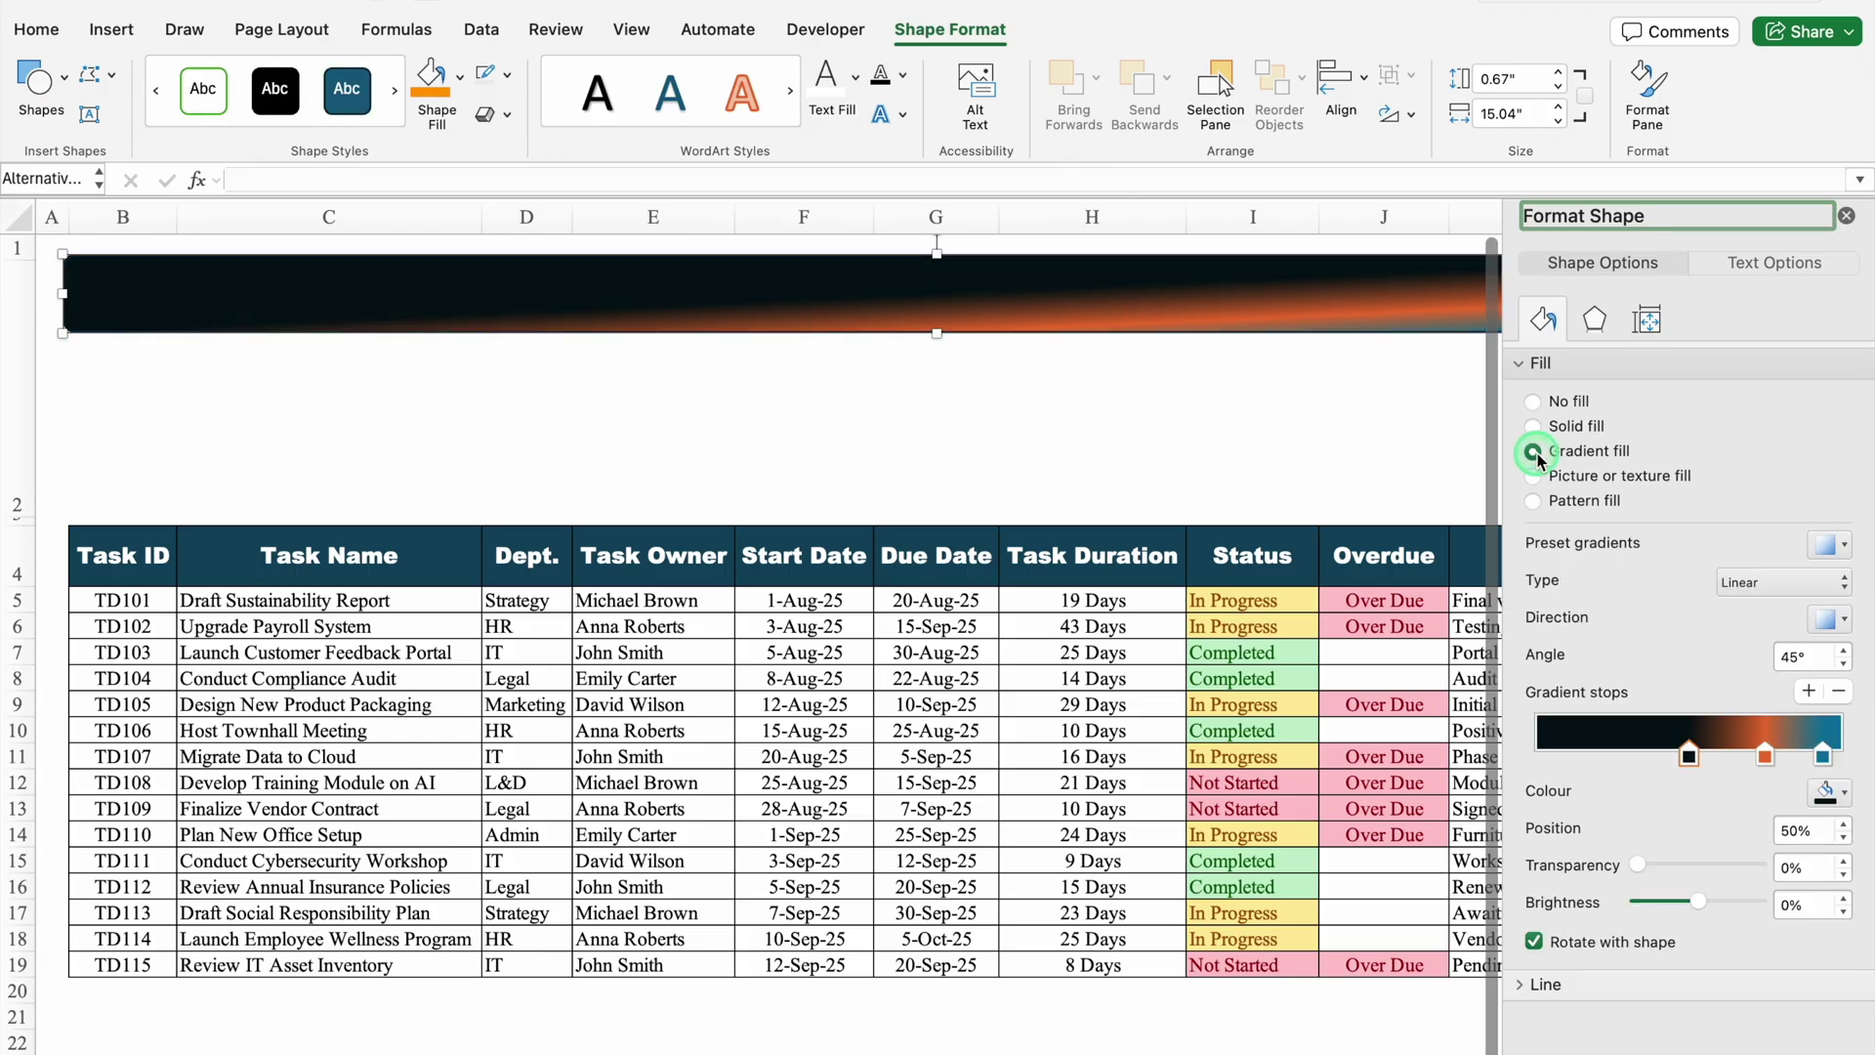
# - Recolour the banner's orange gradient stop dark blue, shift the black stop towards the start, and place the dark blue stop at 45%
pyautogui.click(1765, 755)
pyautogui.click(1843, 793)
pyautogui.click(1749, 586)
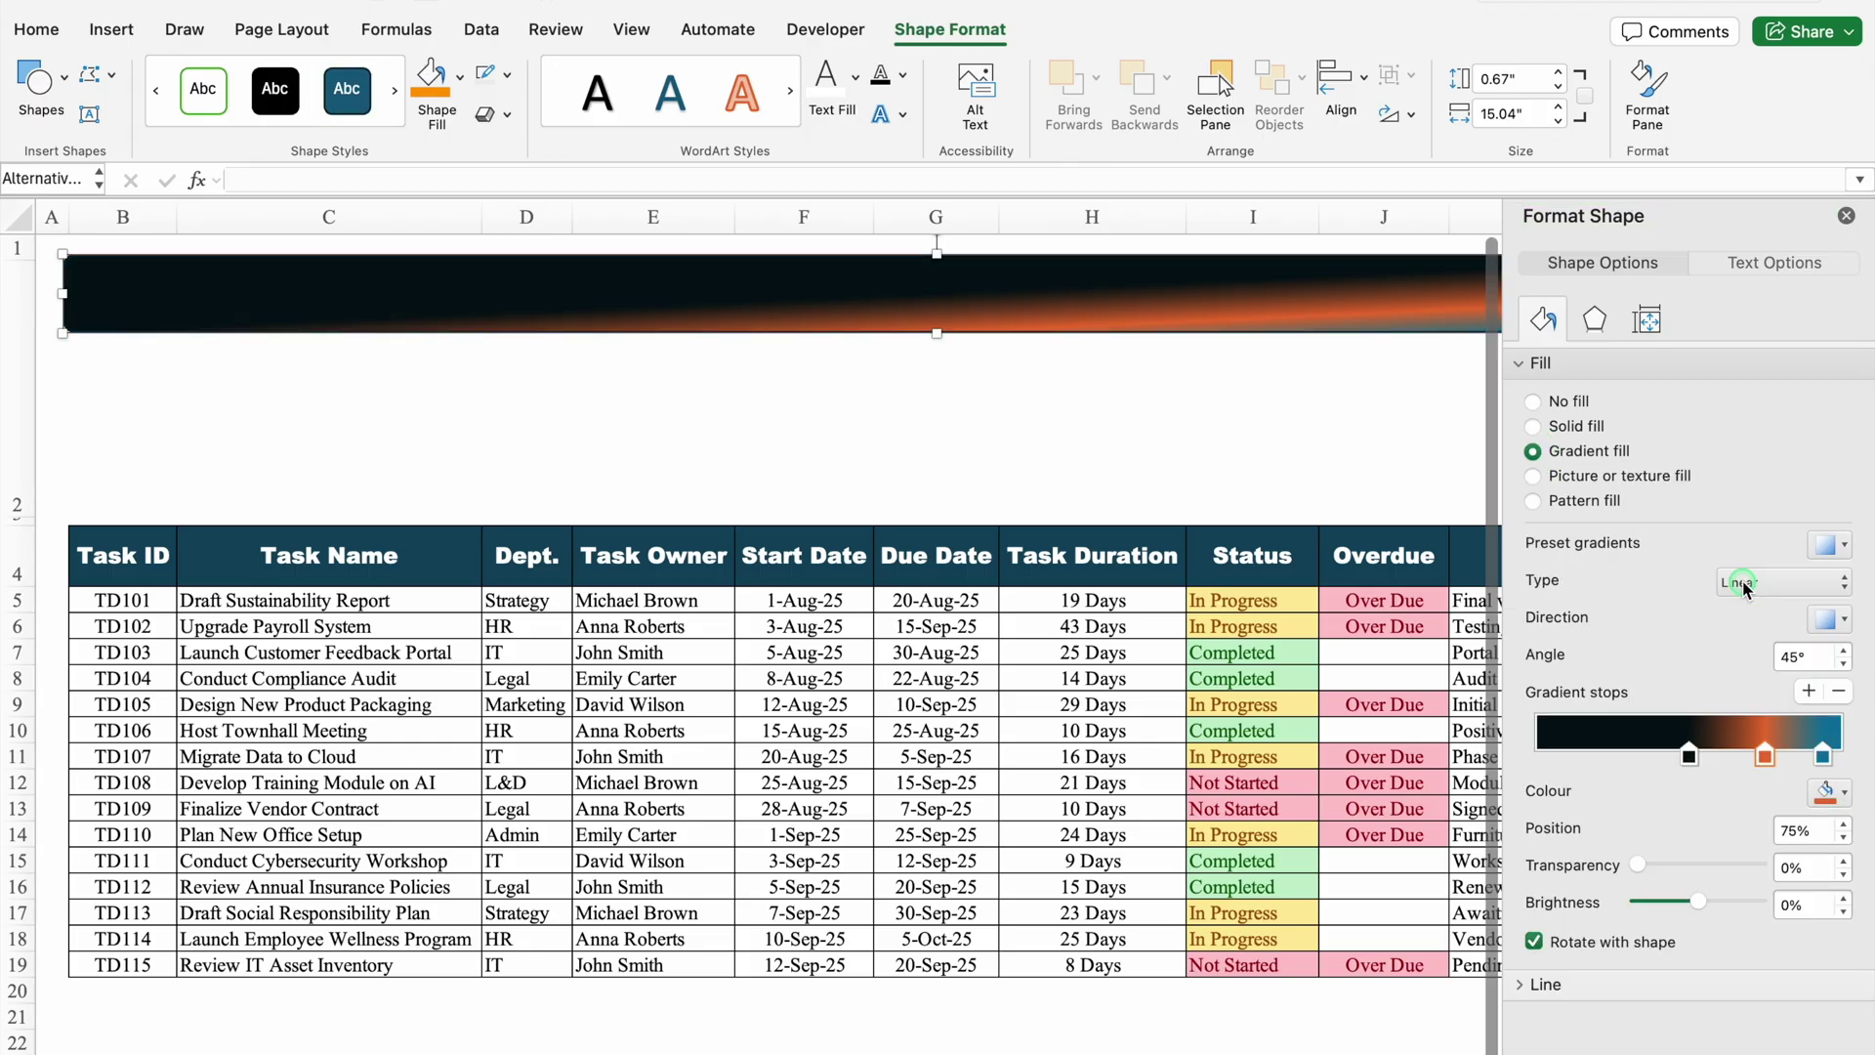
pyautogui.click(1689, 755)
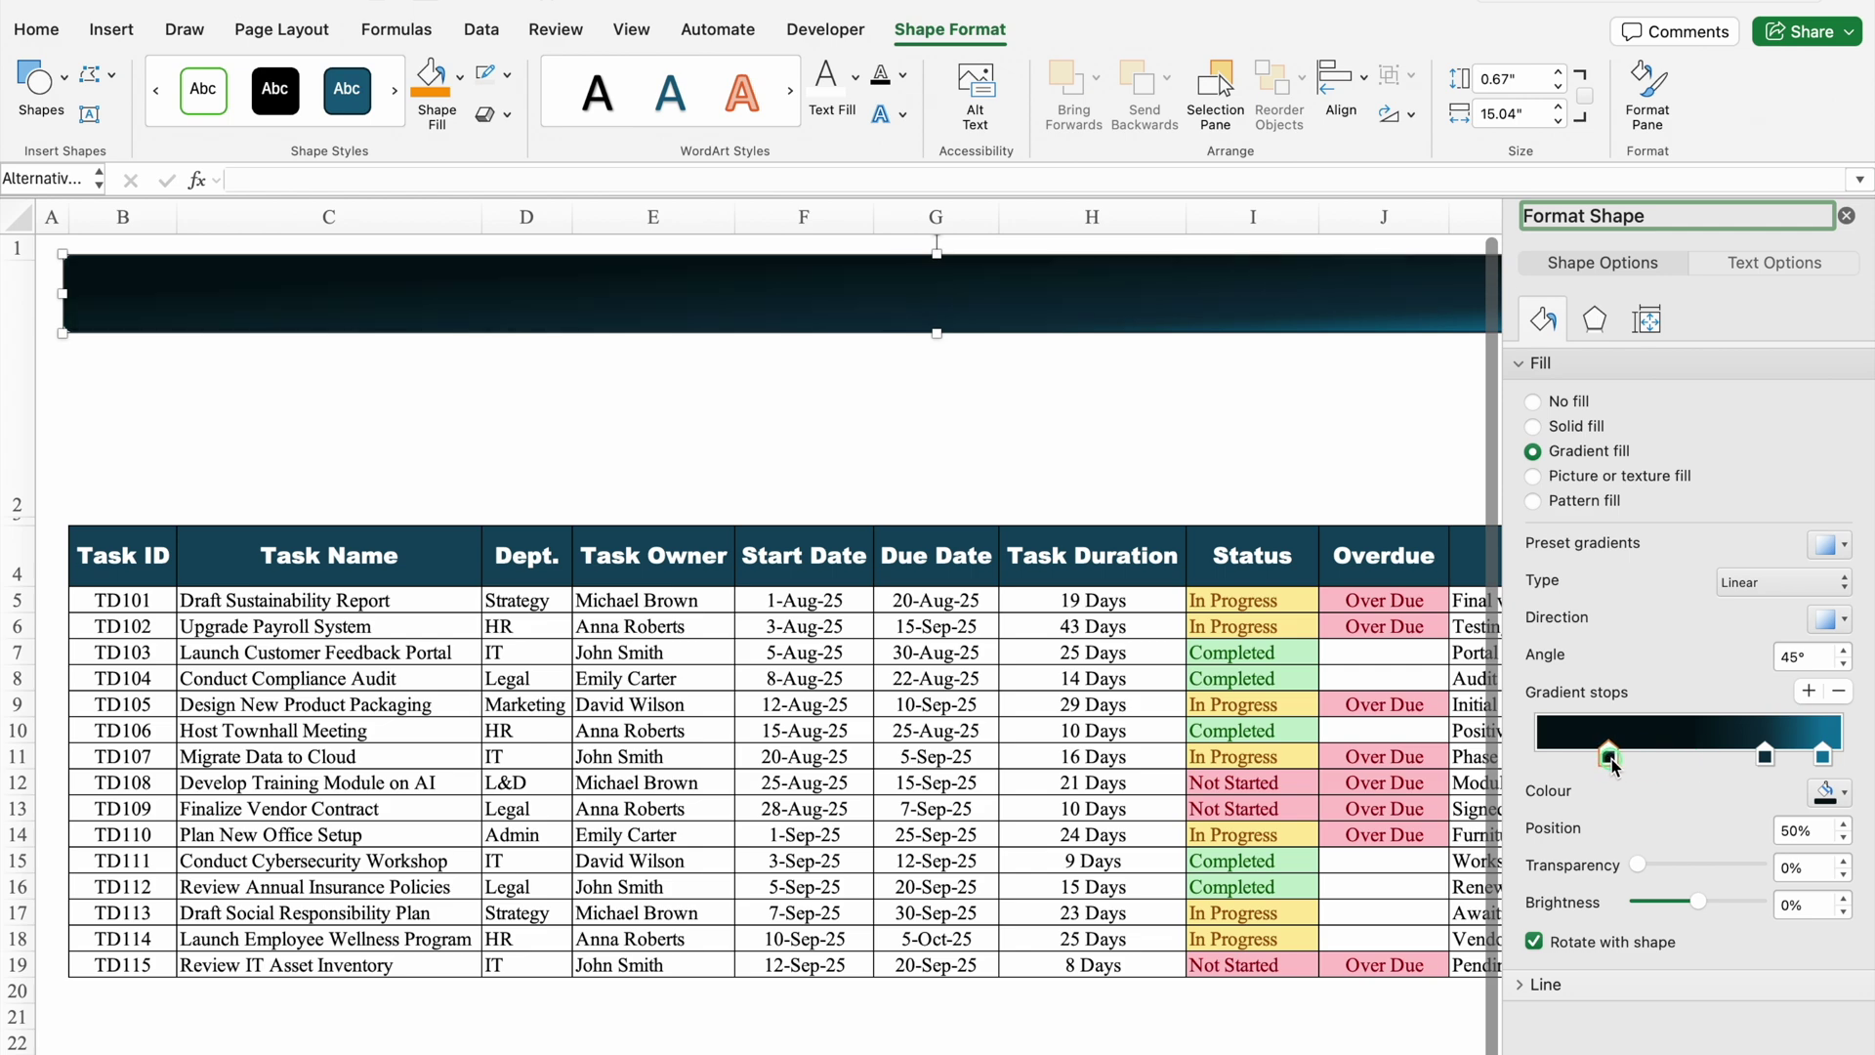
pyautogui.moveTo(1766, 755); pyautogui.dragTo(1680, 758)
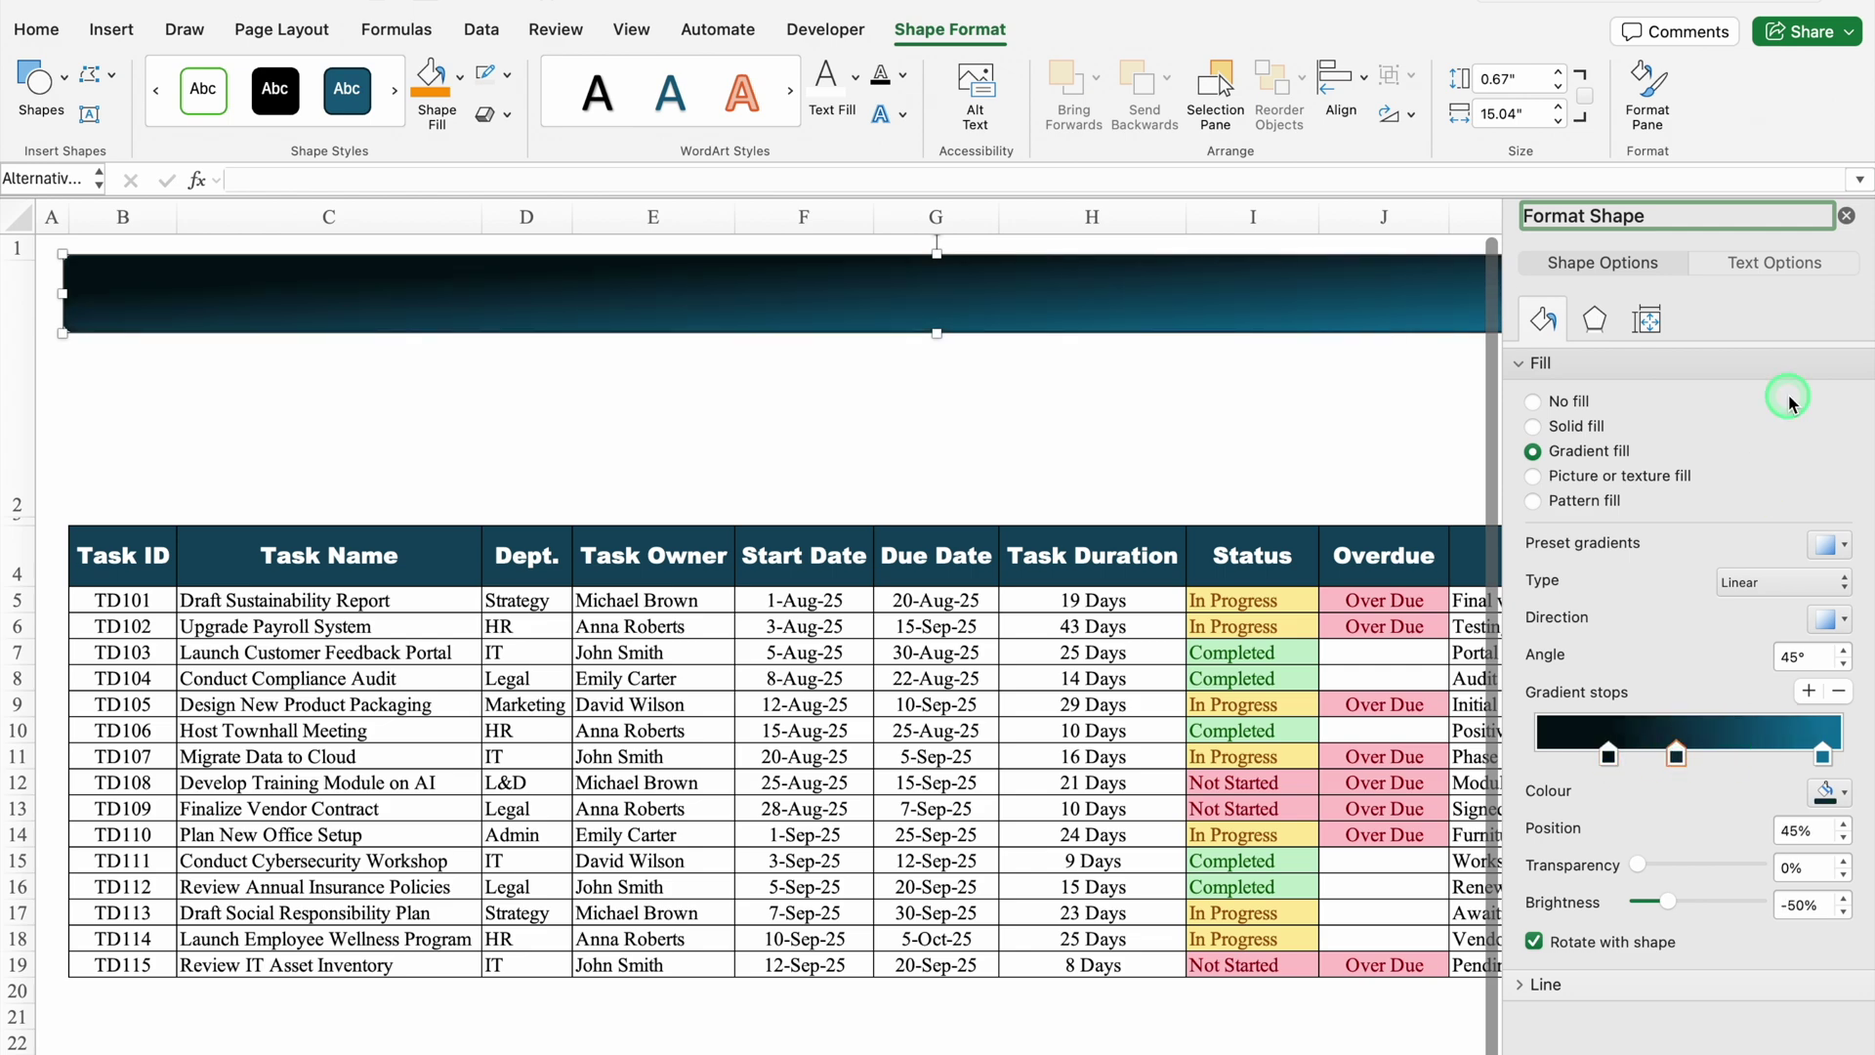
pyautogui.click(1847, 215)
# - Remove the outline from the gradient banner shape
pyautogui.click(1428, 325)
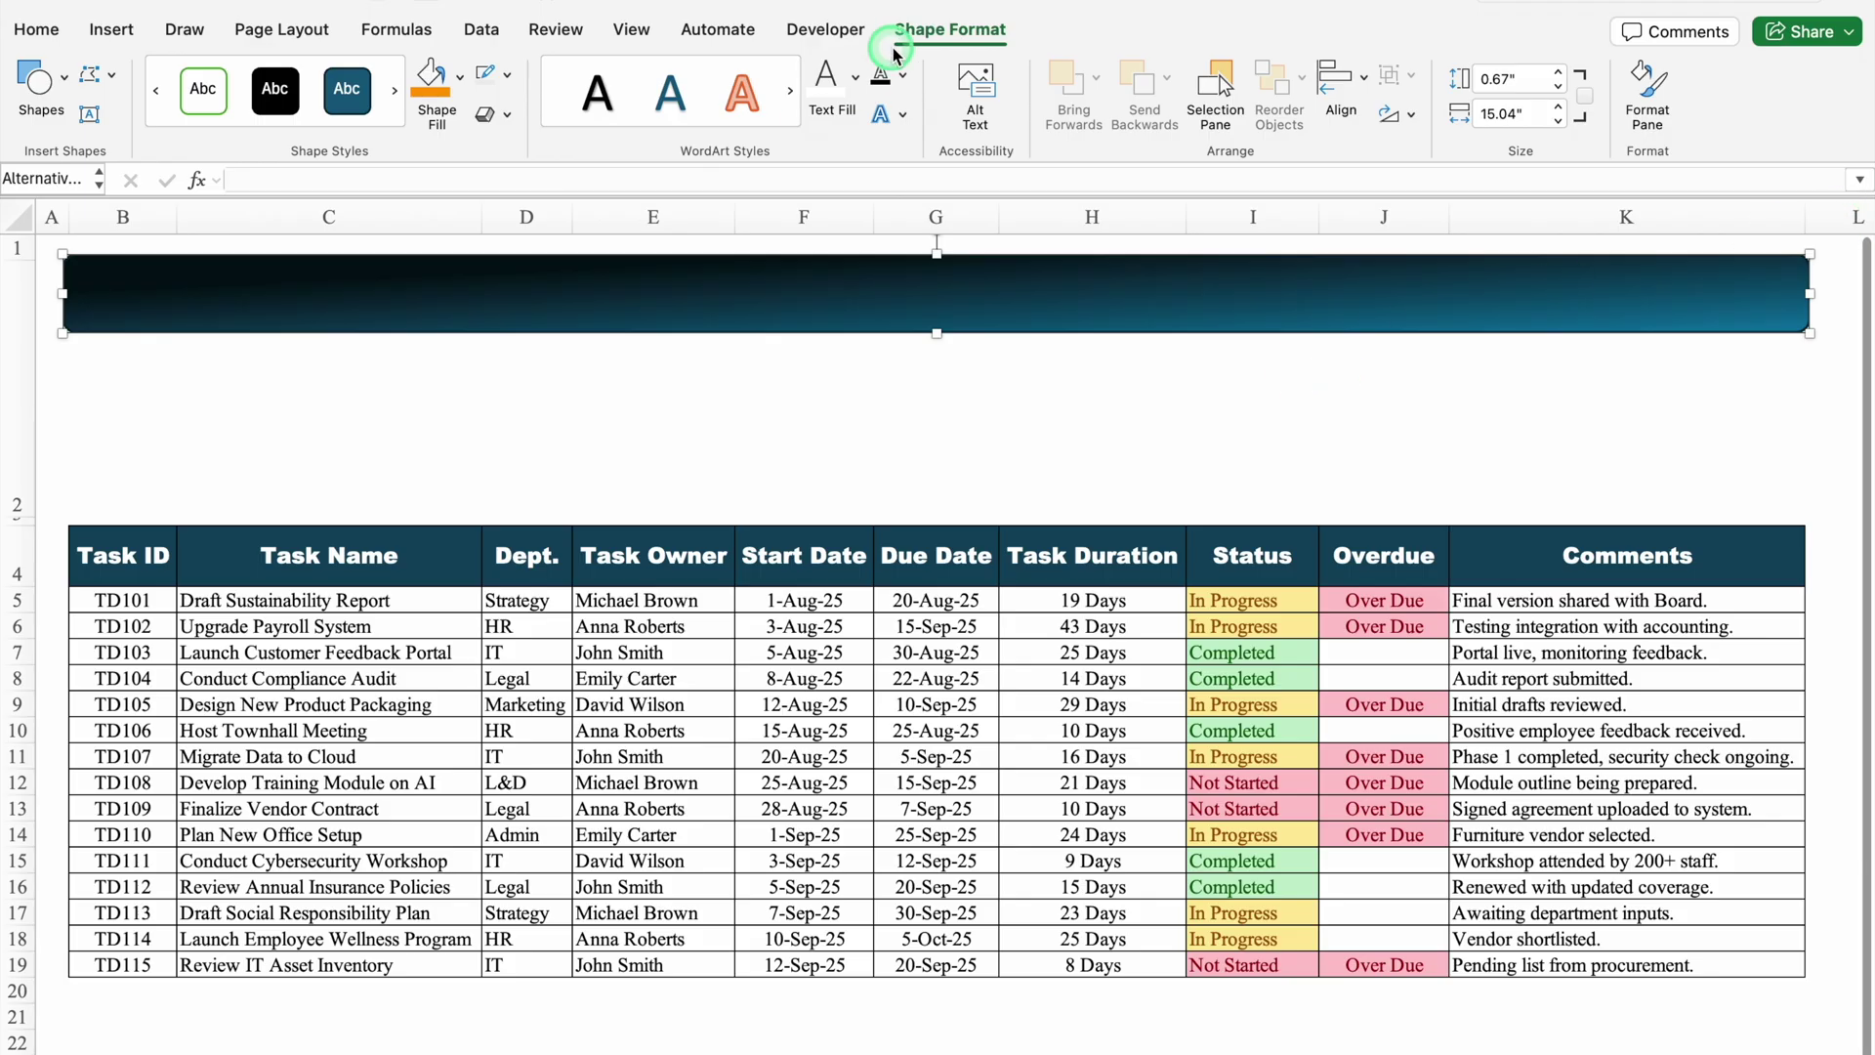
pyautogui.click(507, 75)
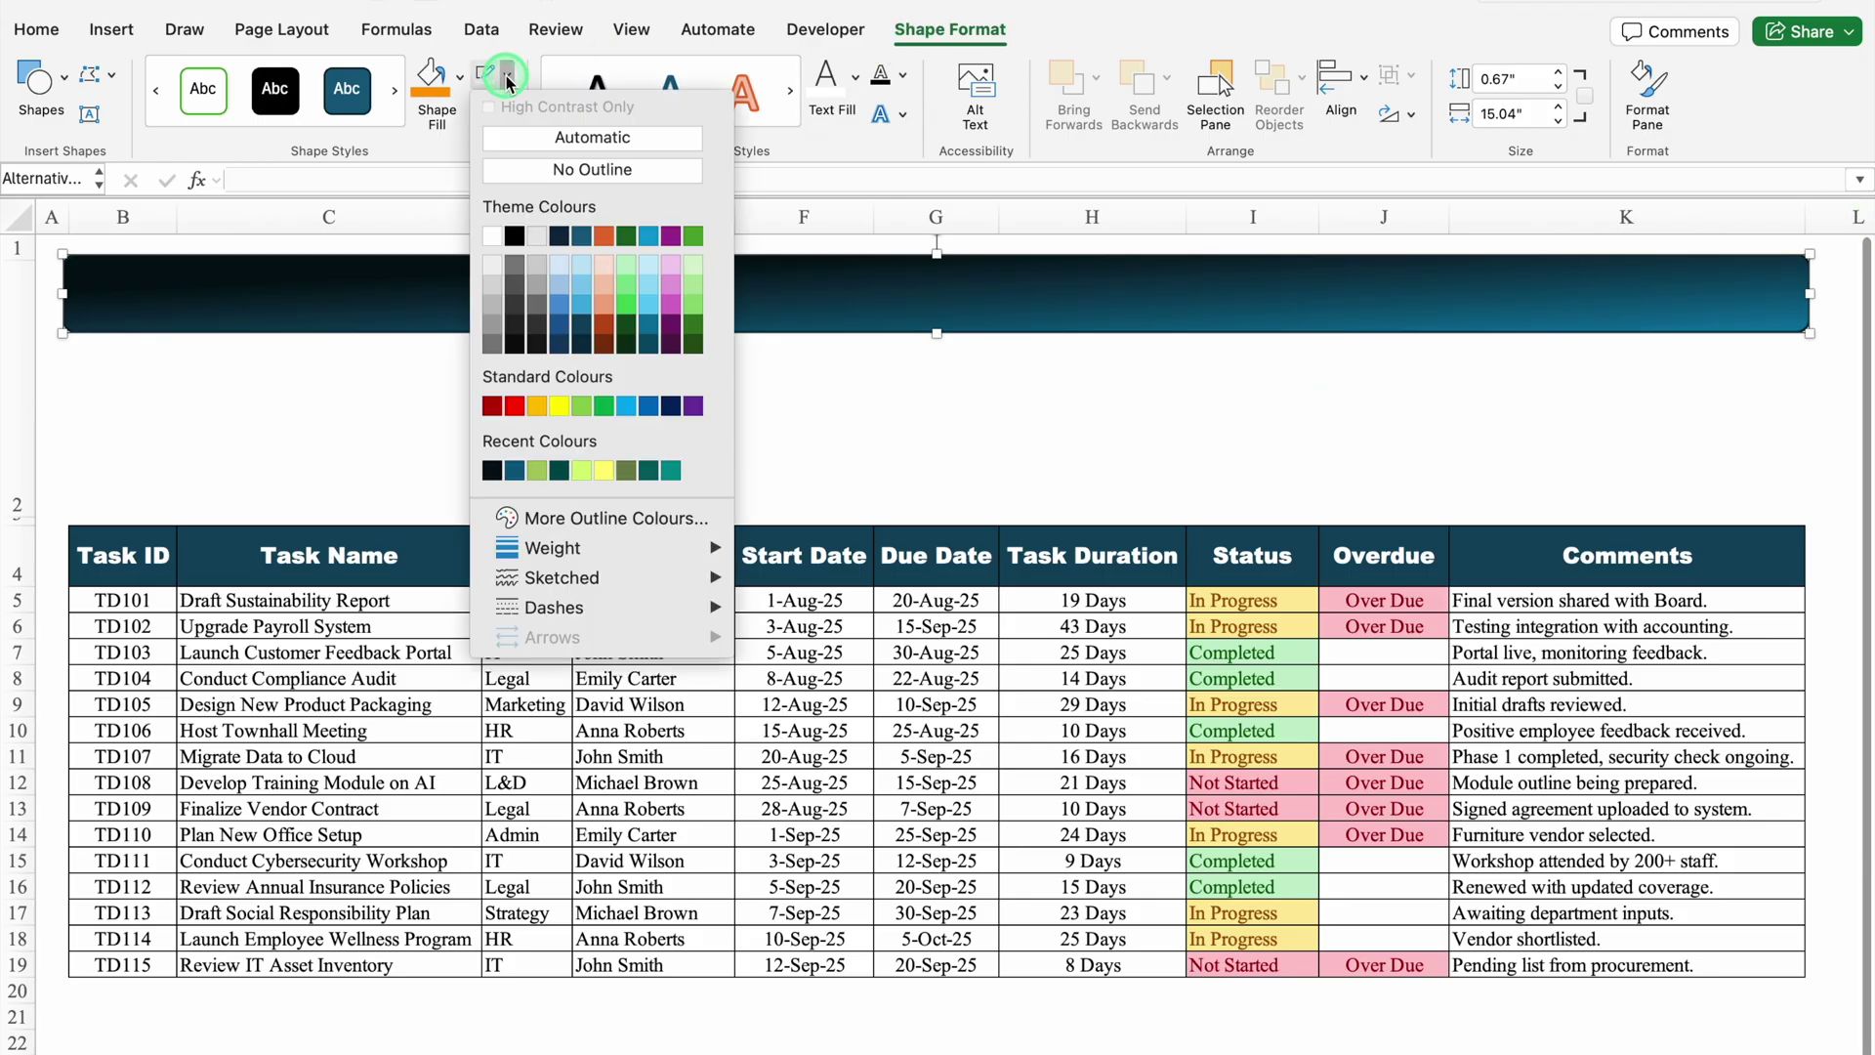
pyautogui.click(533, 172)
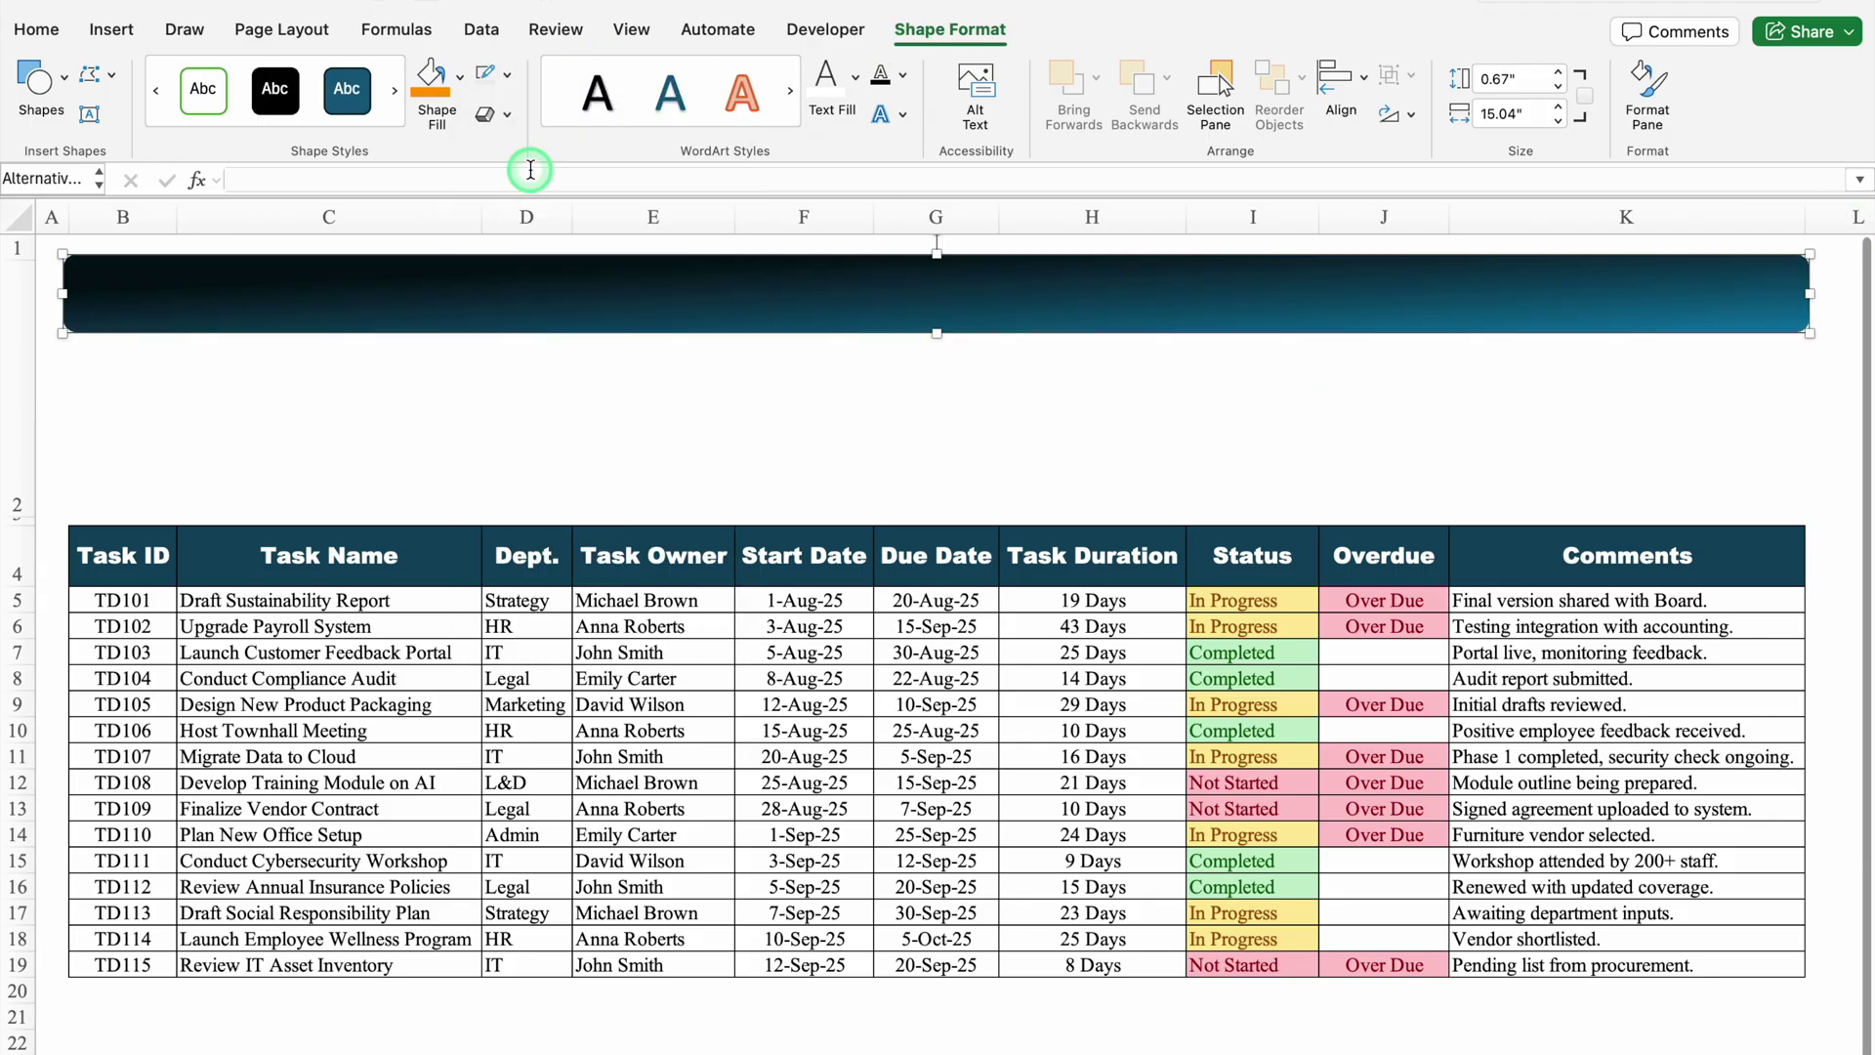
pyautogui.click(569, 436)
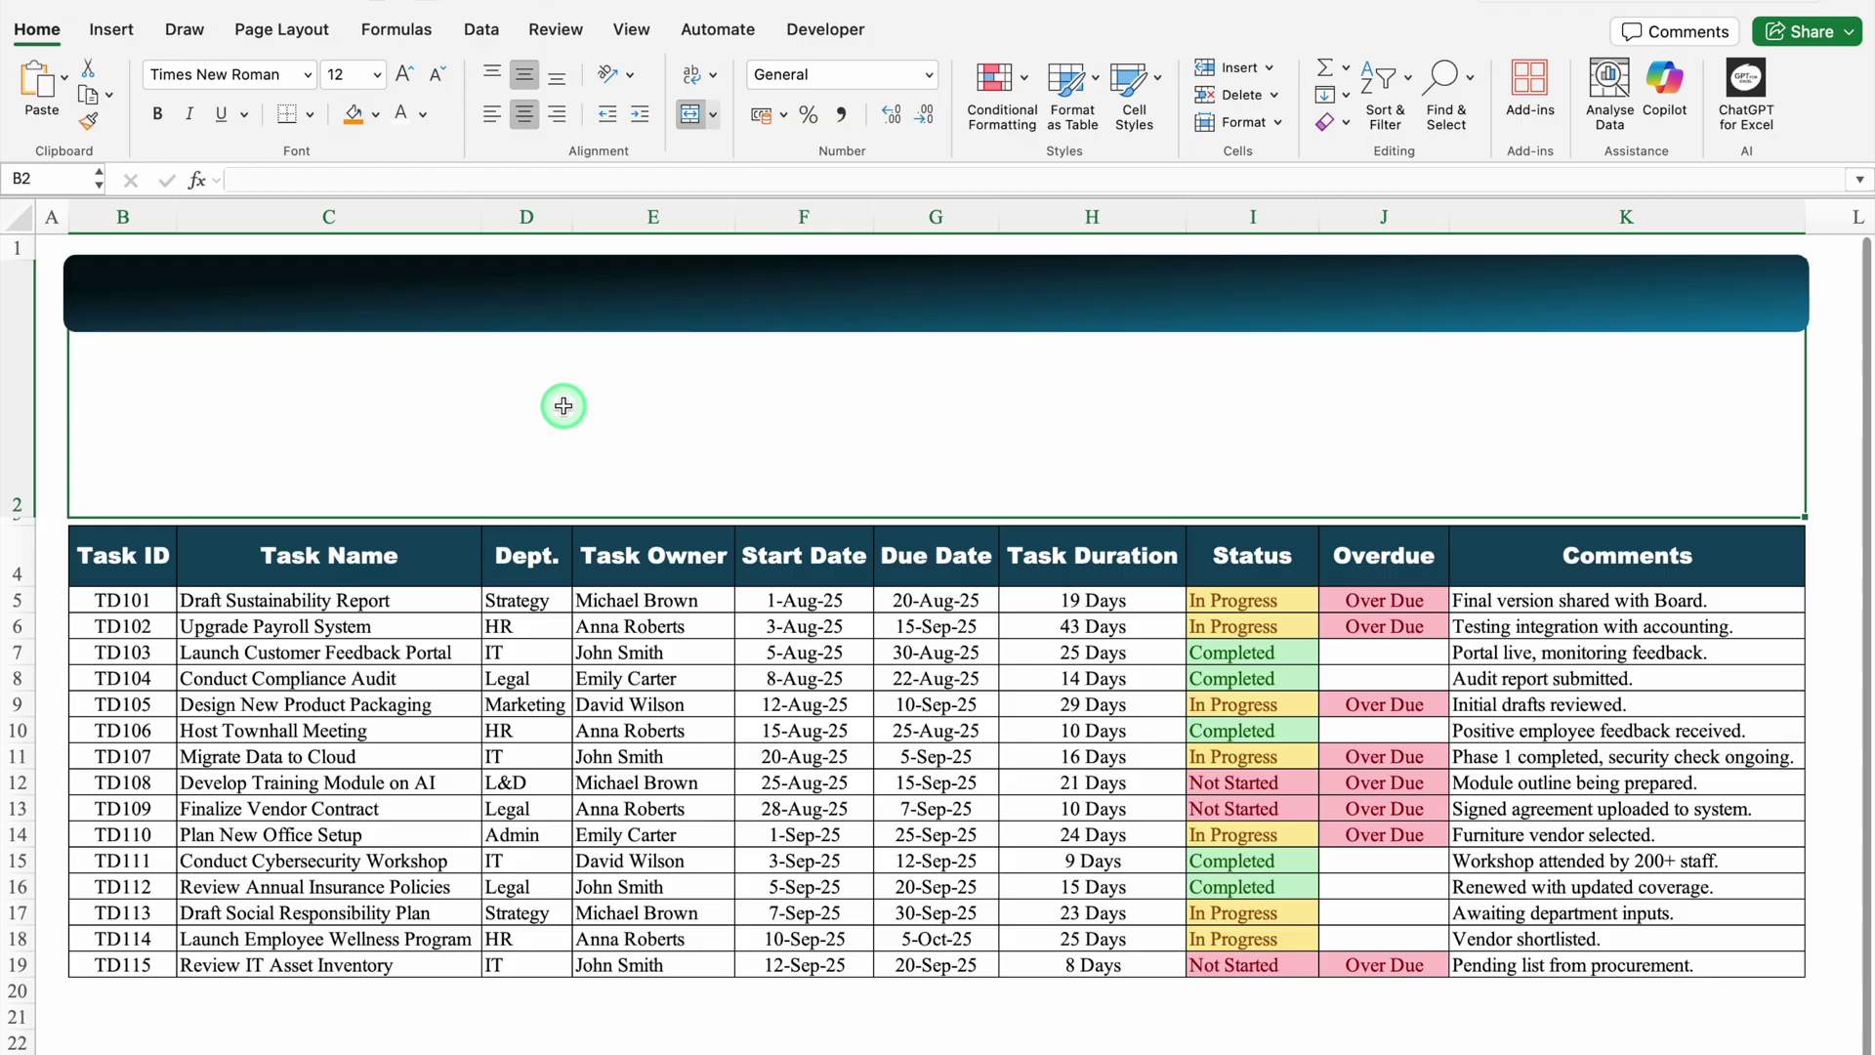
# - Duplicate the gradient banner and place the copy directly beneath the original
pyautogui.click(558, 299)
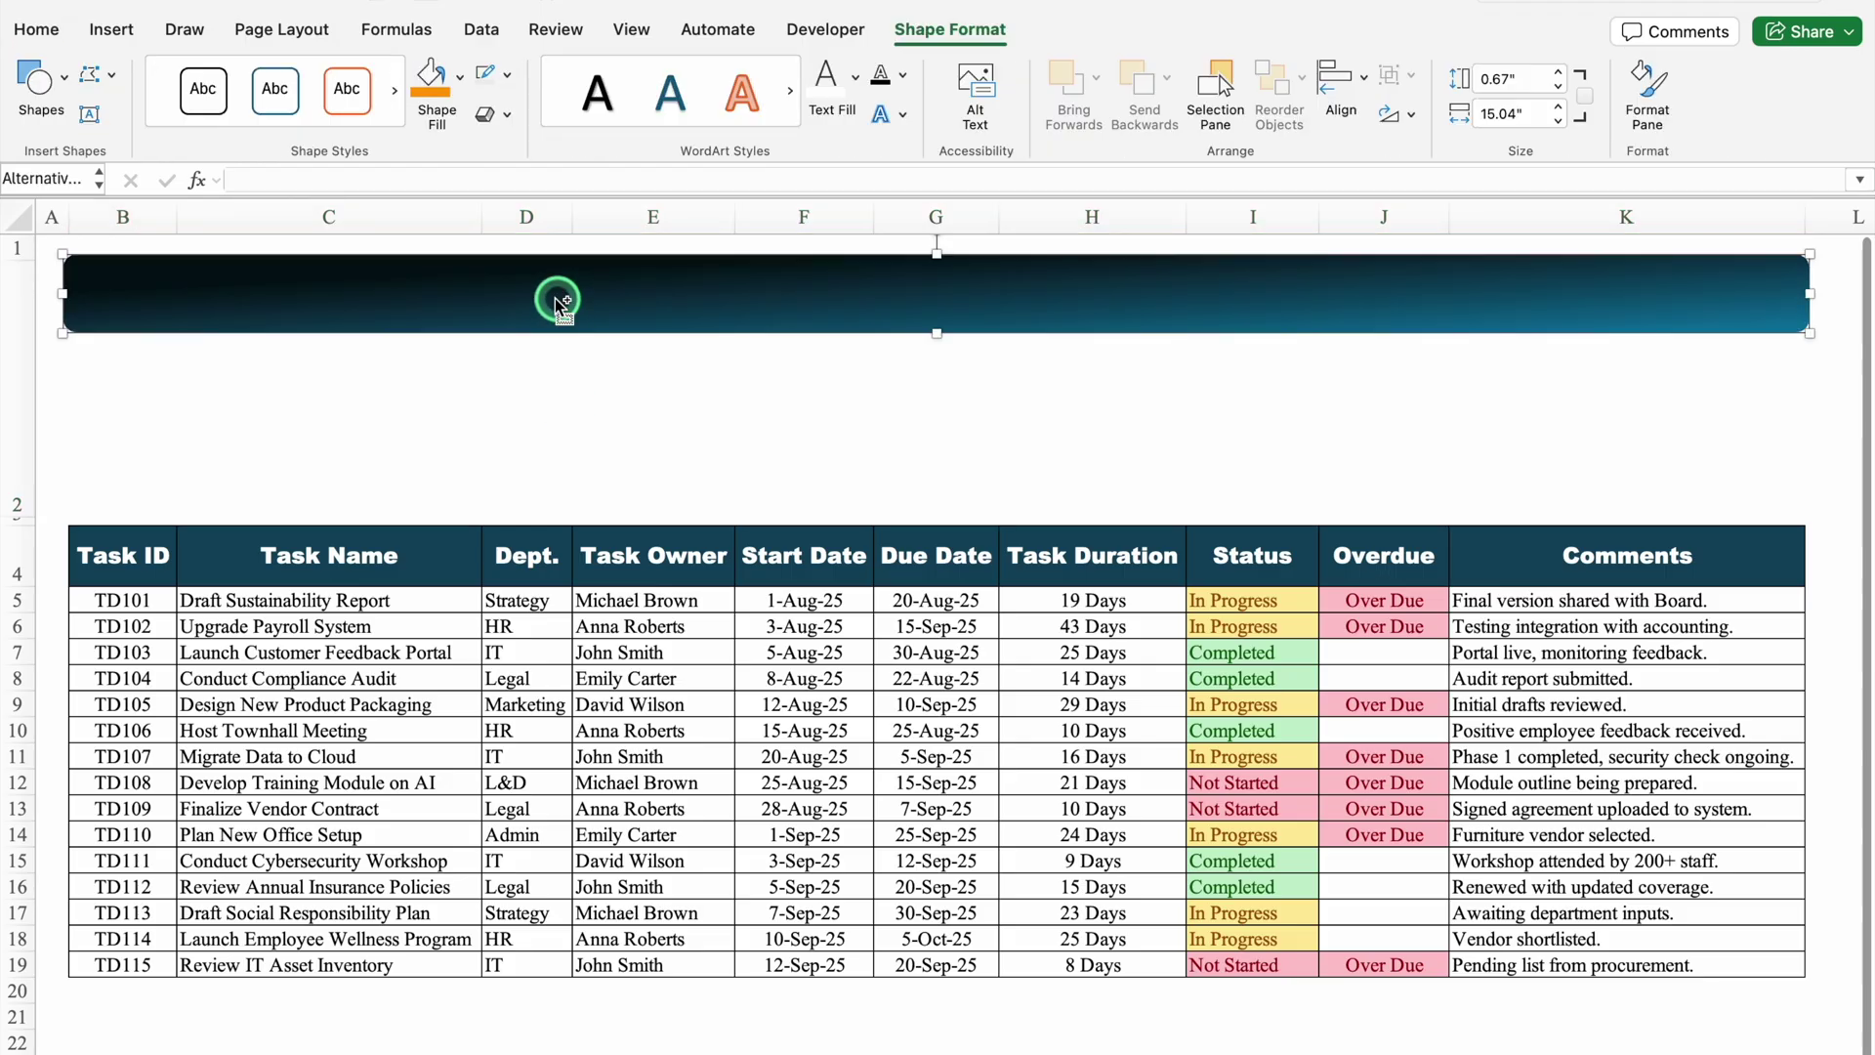
pyautogui.moveTo(555, 297); pyautogui.dragTo(556, 379)
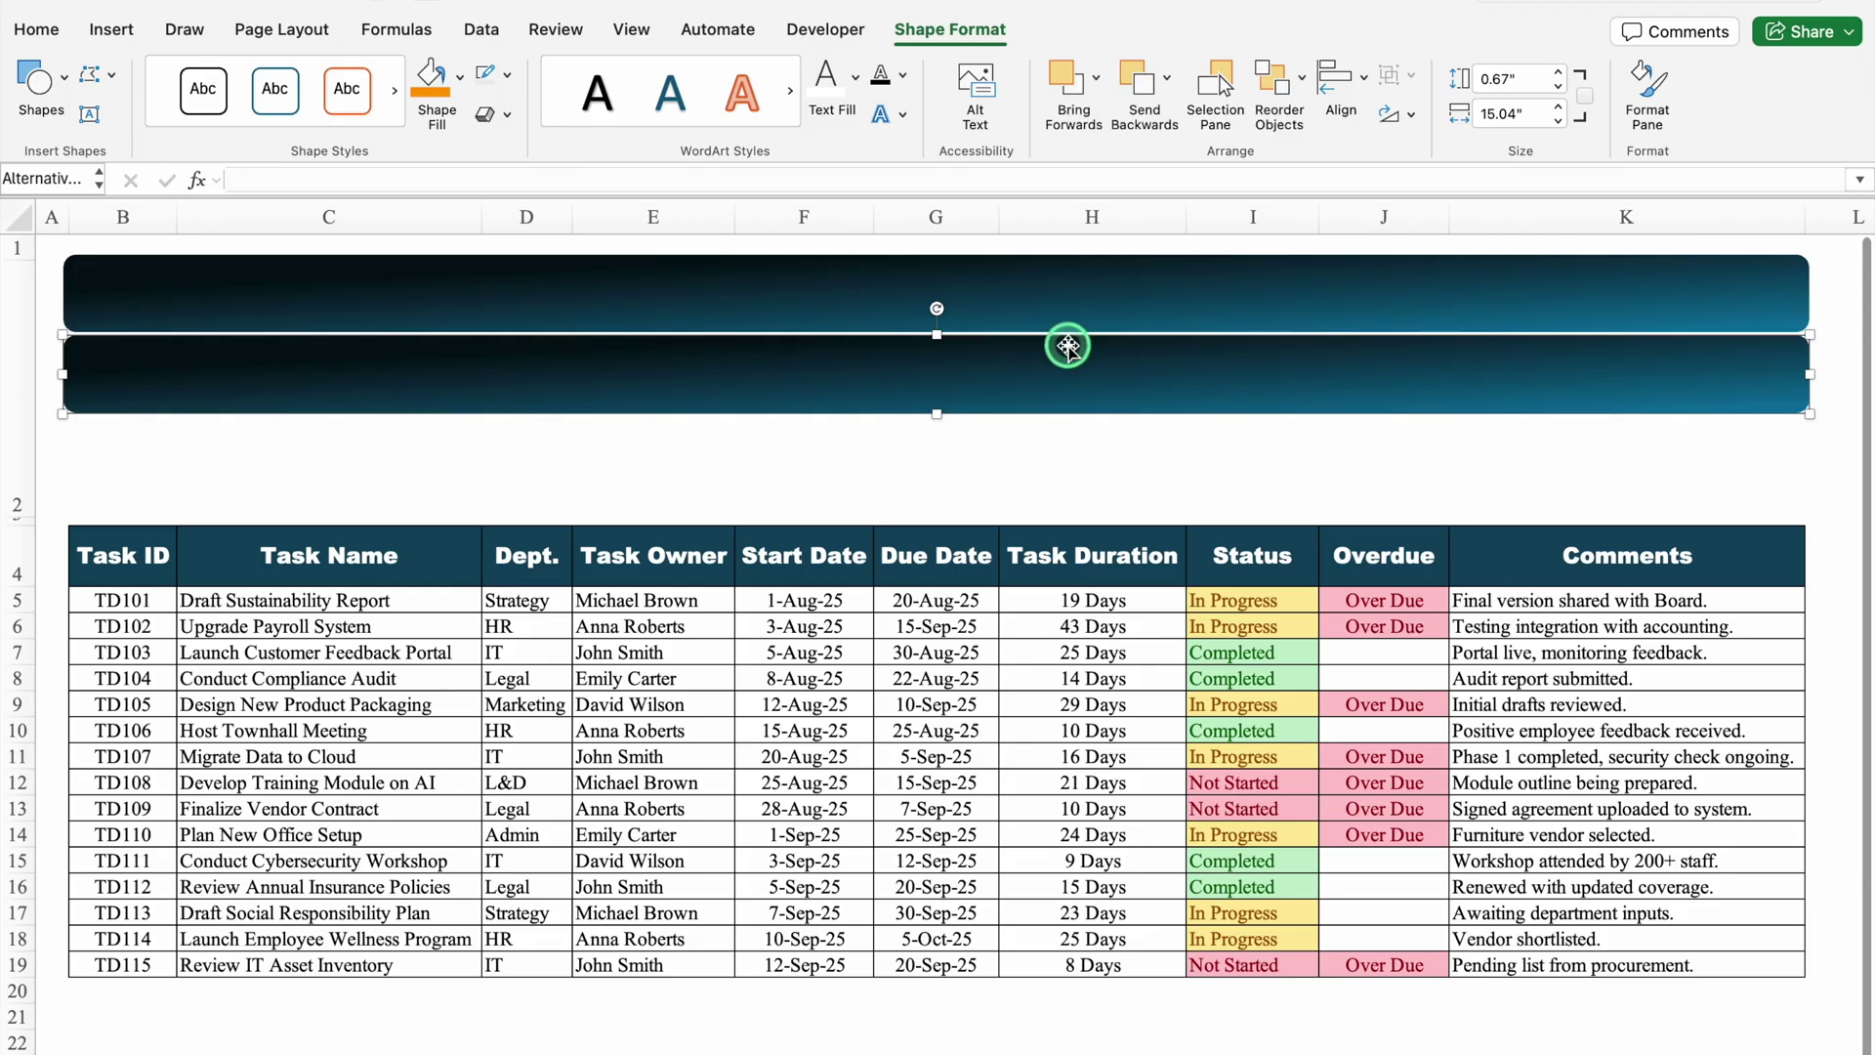
# - Shrink the lower banner copy to a card about 0.77" high by 1.04" wide and duplicate it into a two-by-two grid beneath the banner
pyautogui.moveTo(1810, 375); pyautogui.dragTo(166, 503)
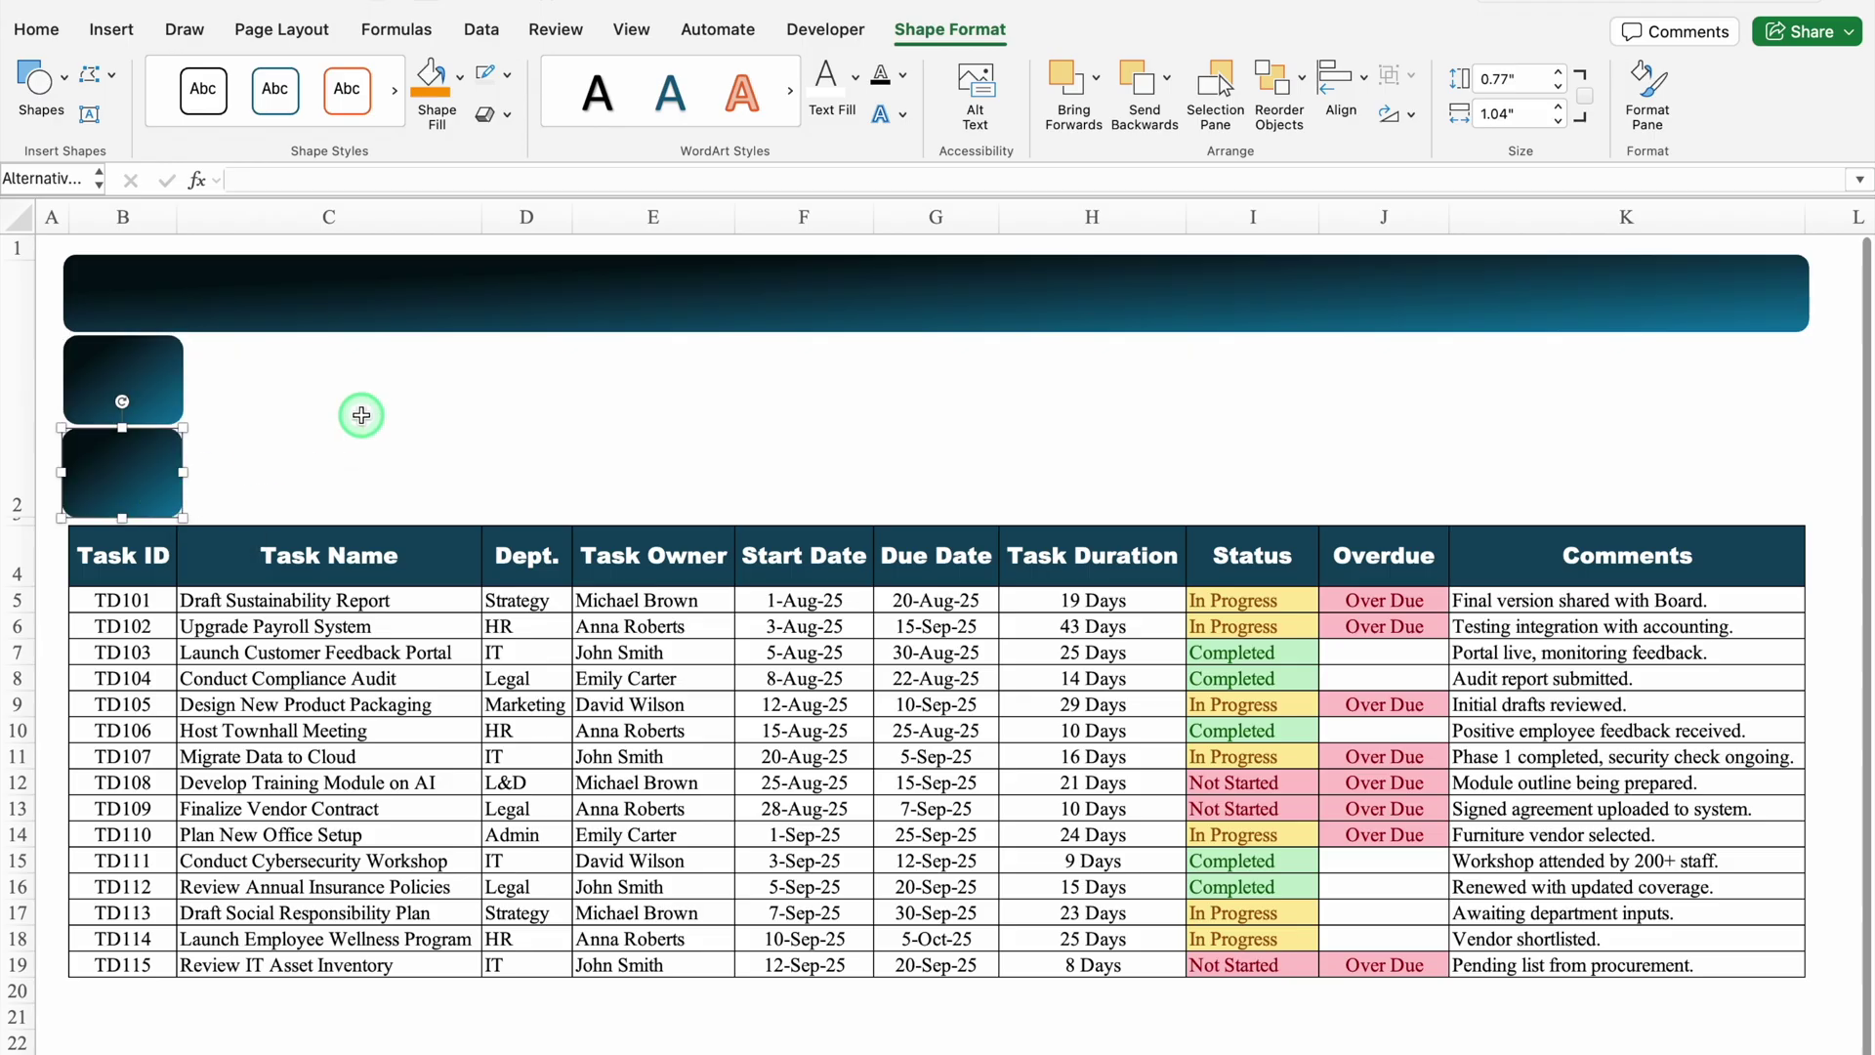
pyautogui.keyDown('shift'); pyautogui.click(161, 383); pyautogui.keyUp('shift')
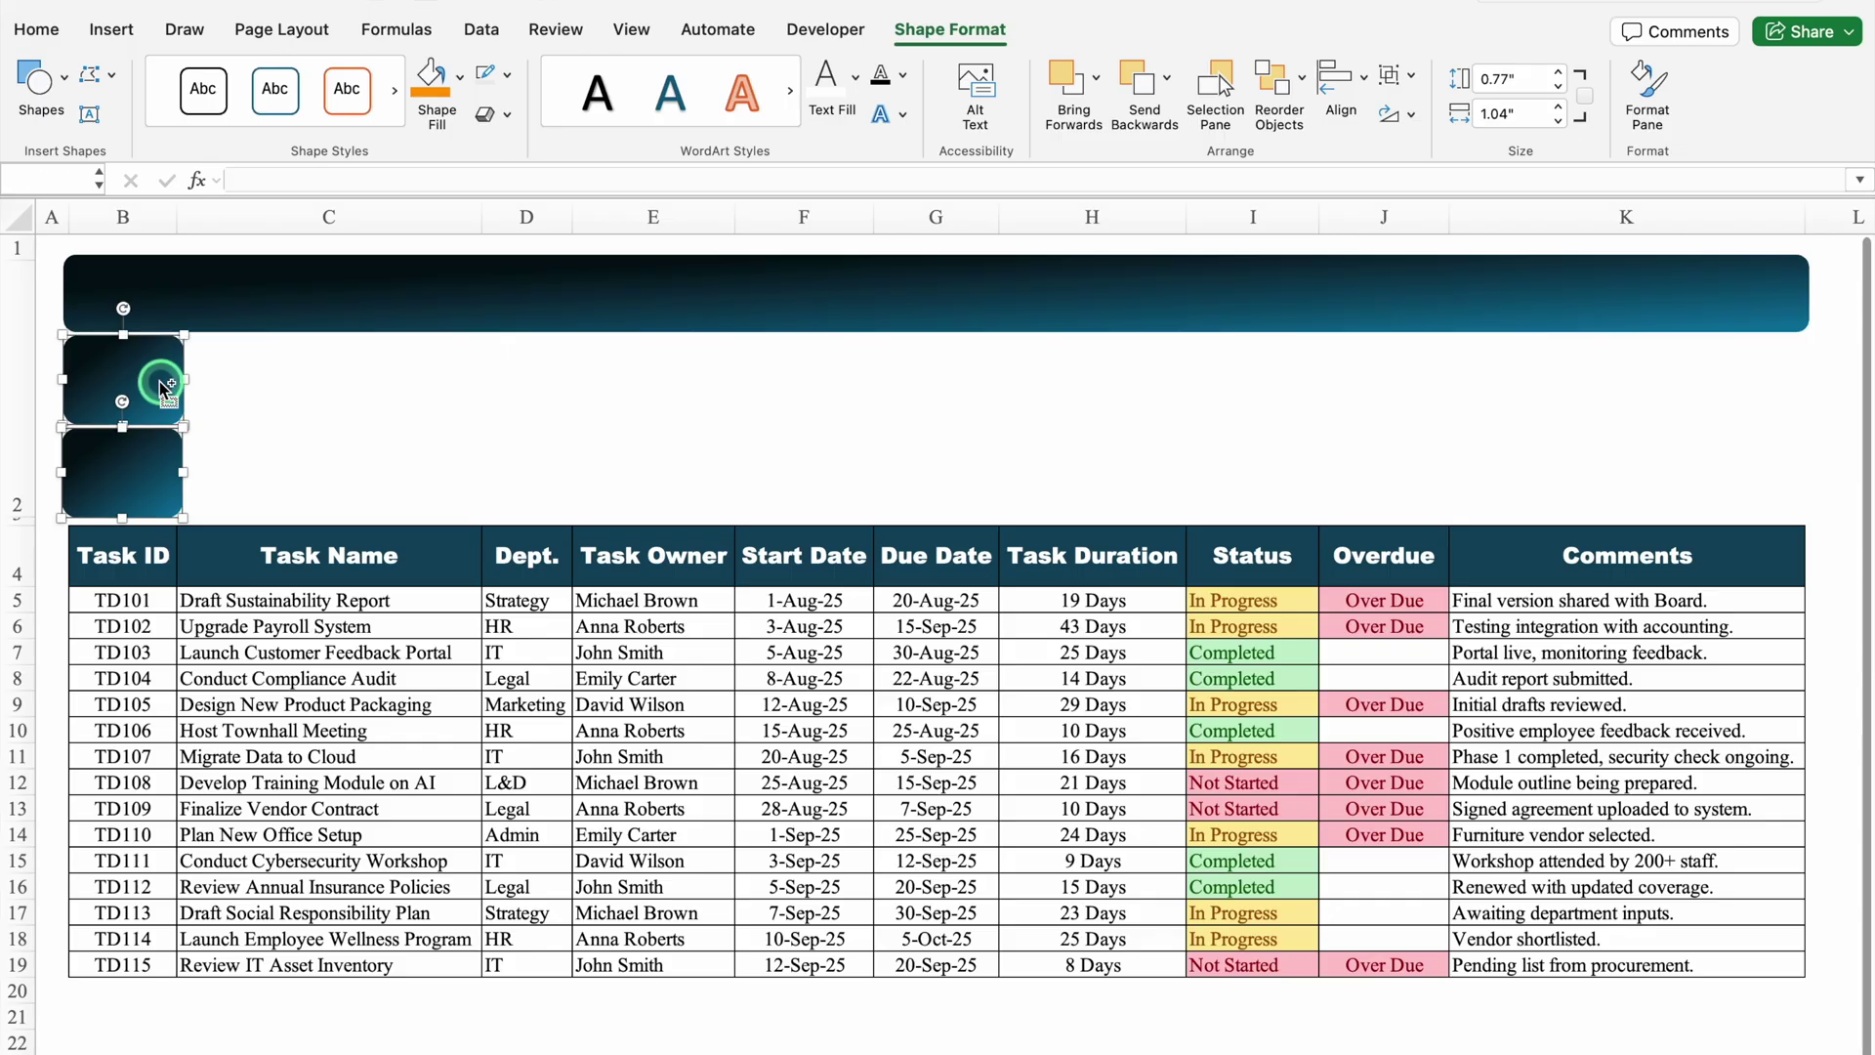
pyautogui.moveTo(161, 383); pyautogui.dragTo(293, 390)
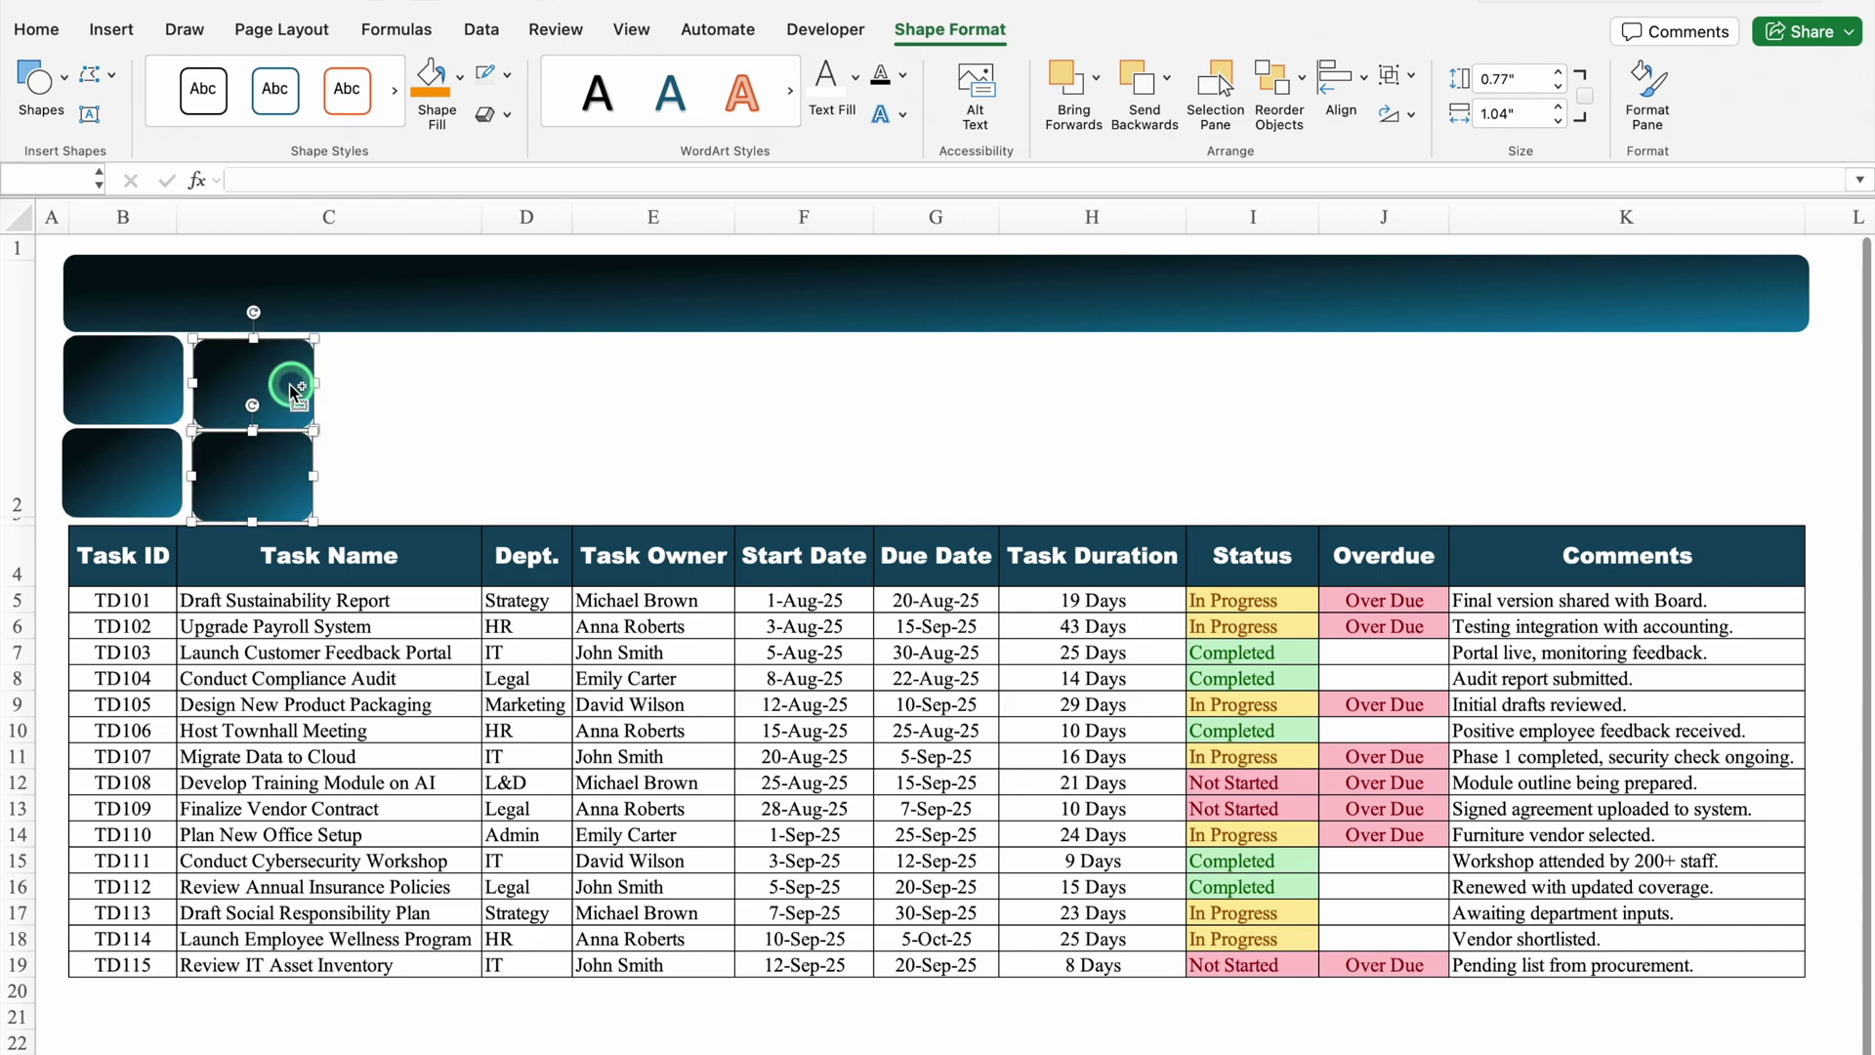
pyautogui.click(382, 388)
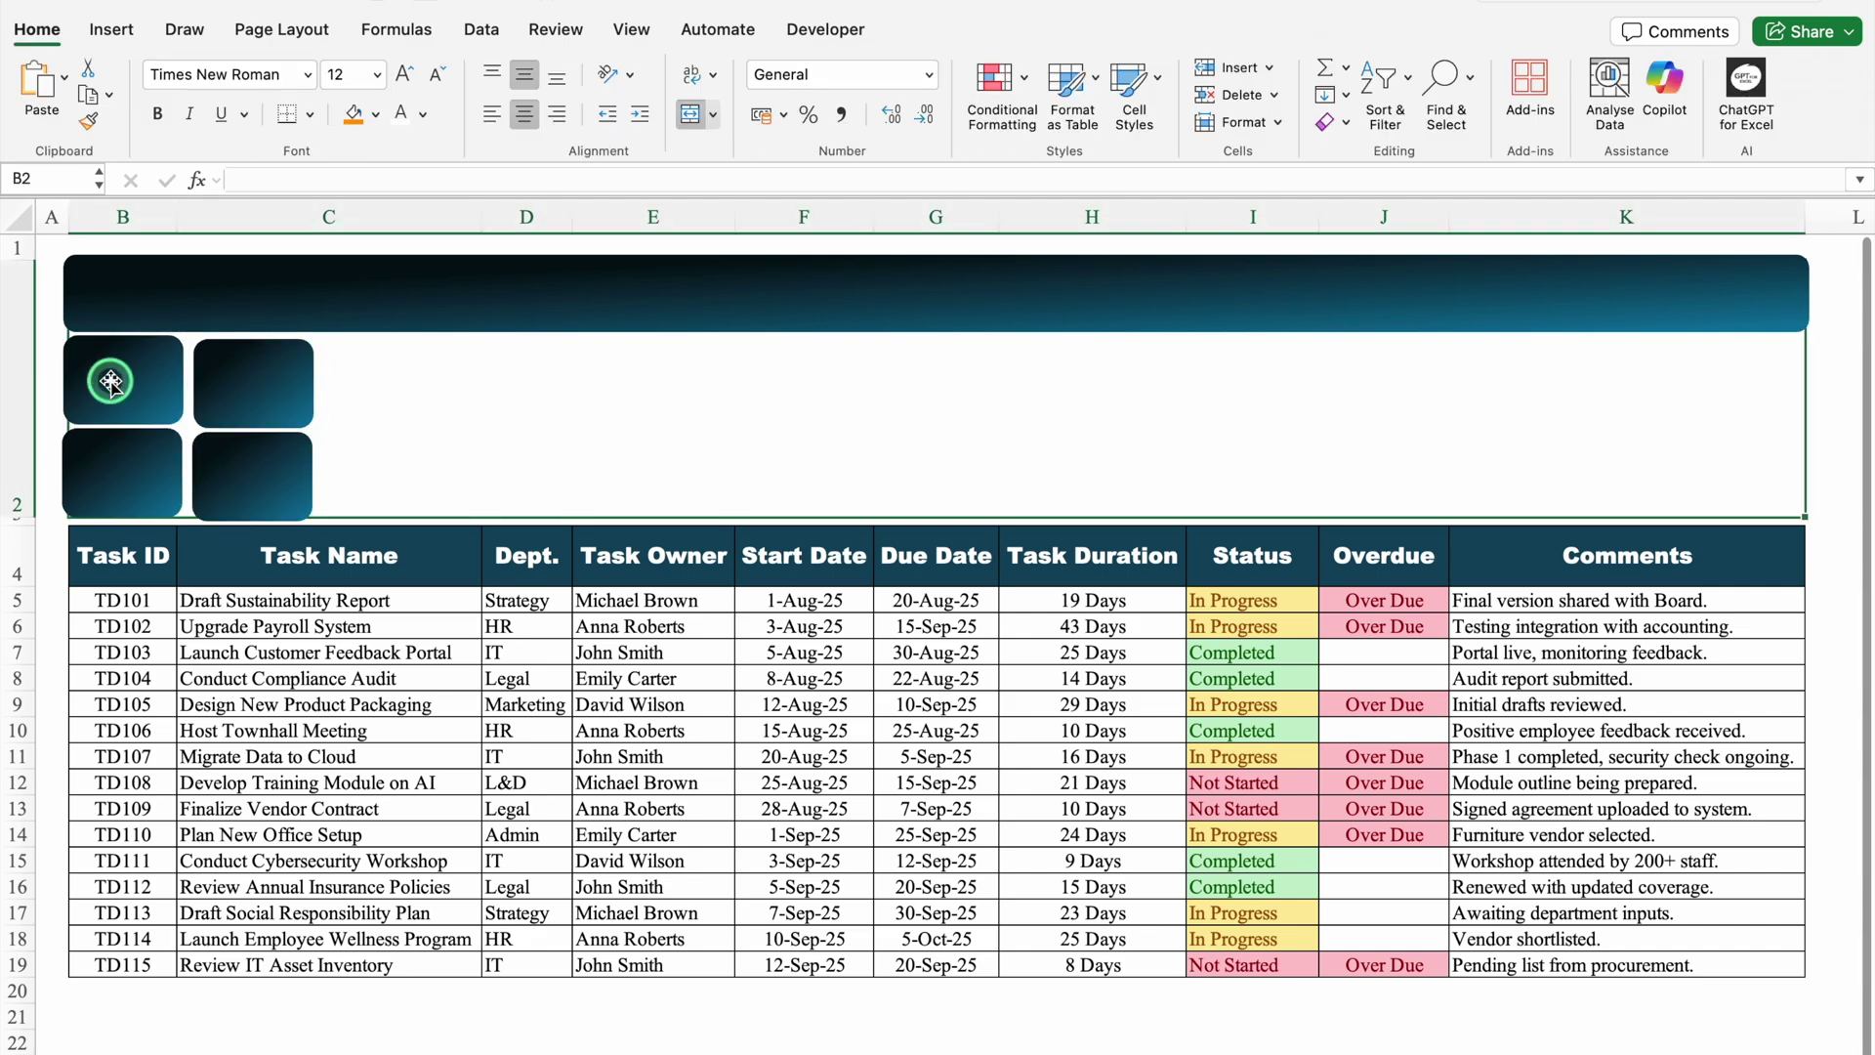
# - Insert a 1" by 1" rectangle in the empty area beside the cards and enter the text "Completed" in it
pyautogui.click(109, 31)
pyautogui.click(486, 95)
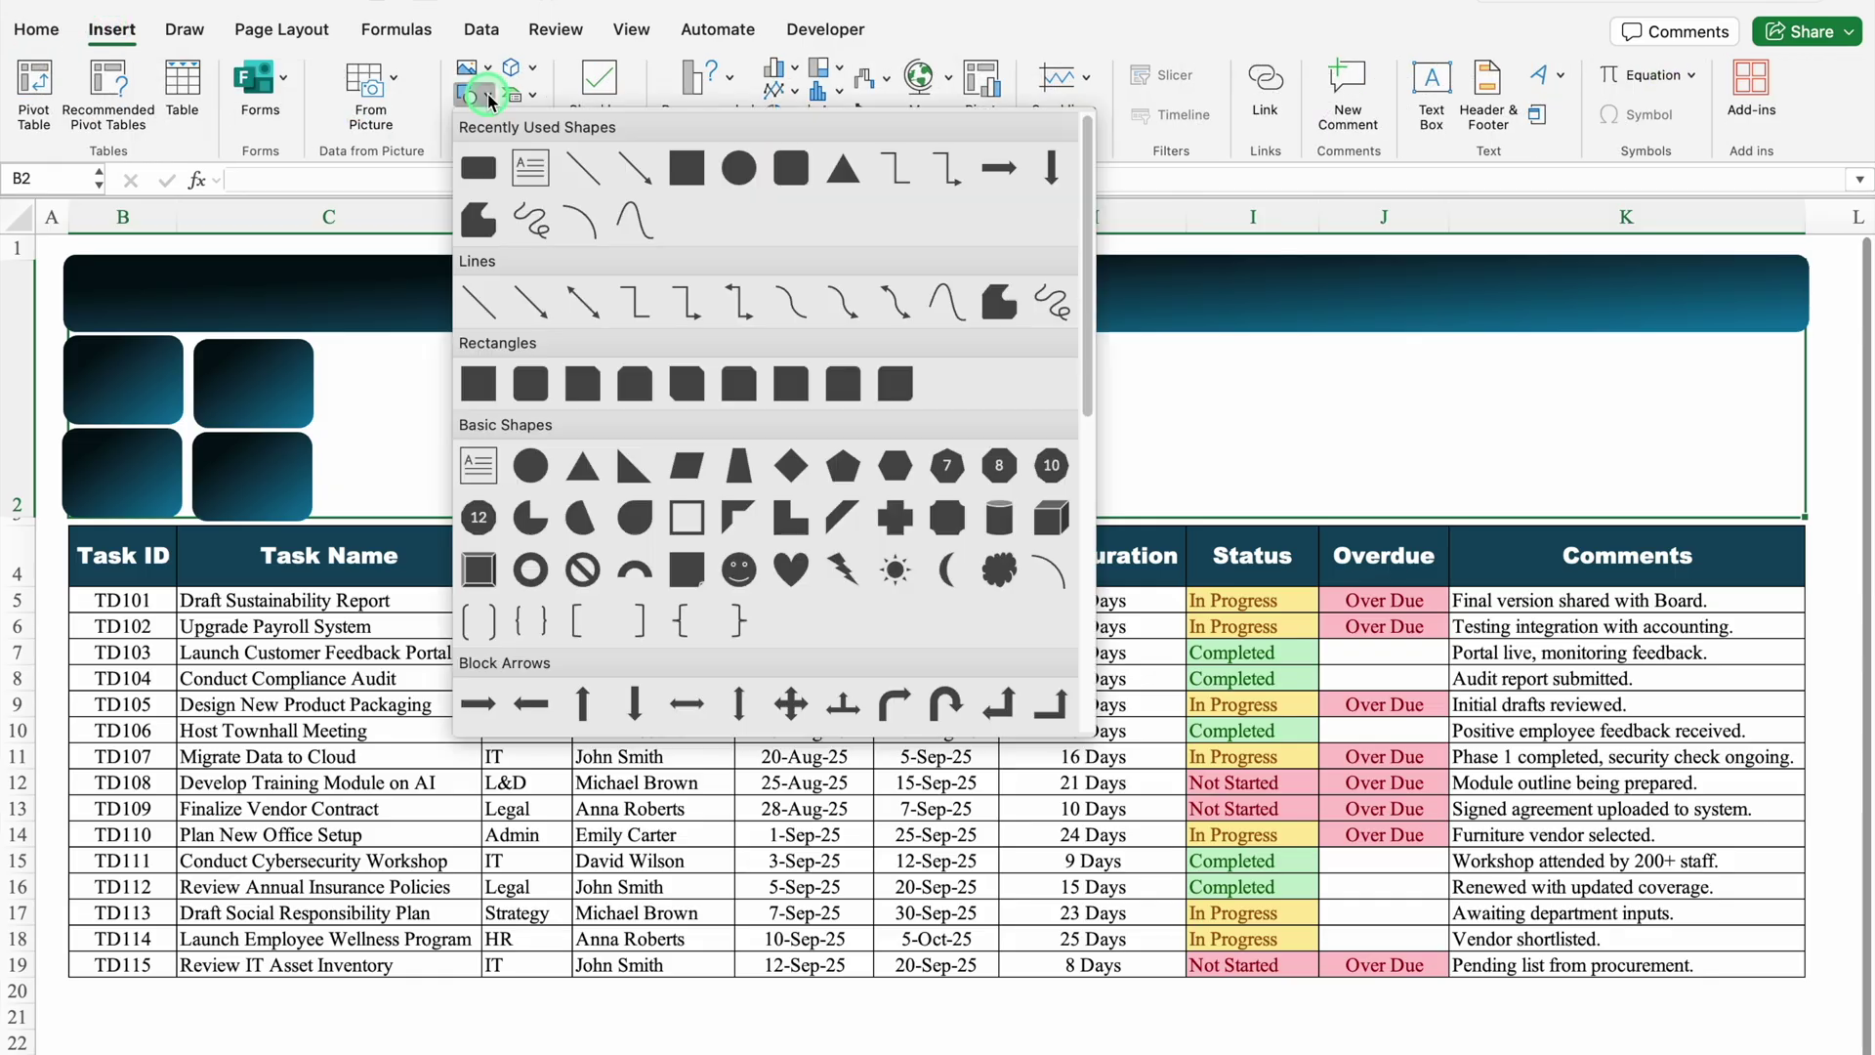
pyautogui.click(687, 168)
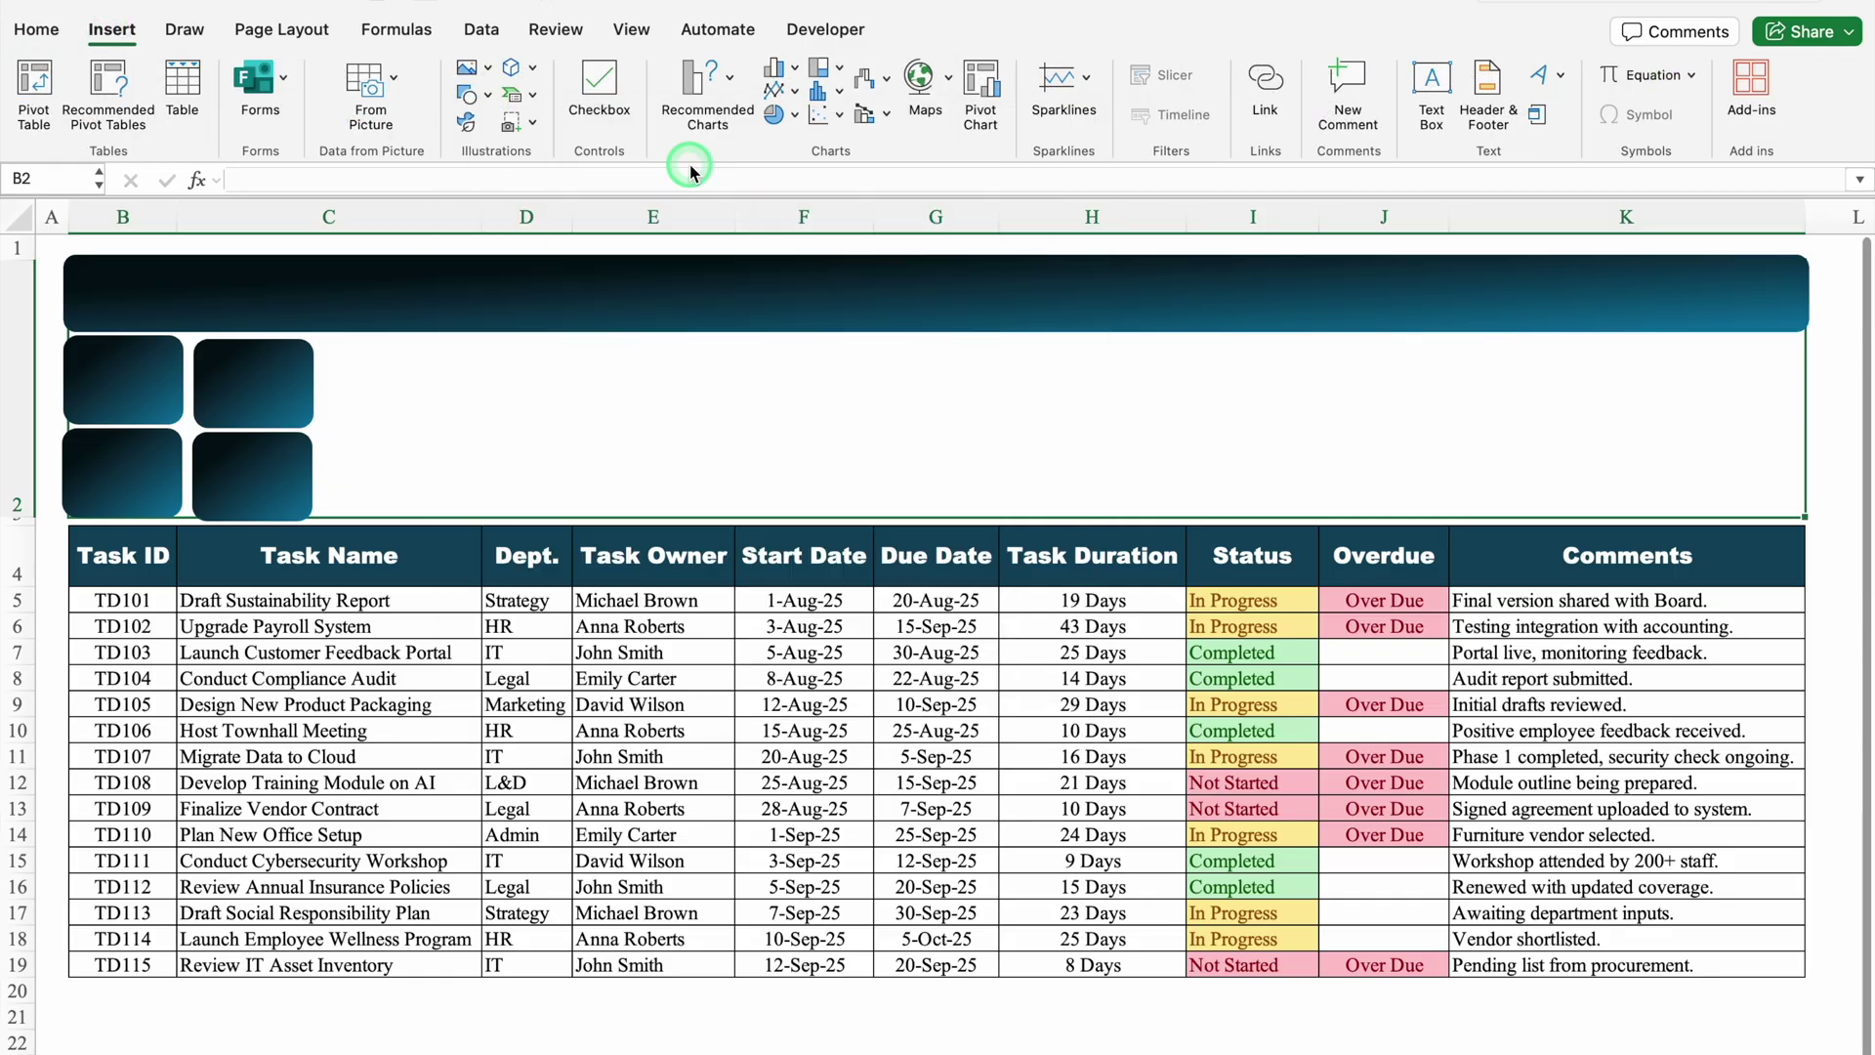
pyautogui.click(443, 371)
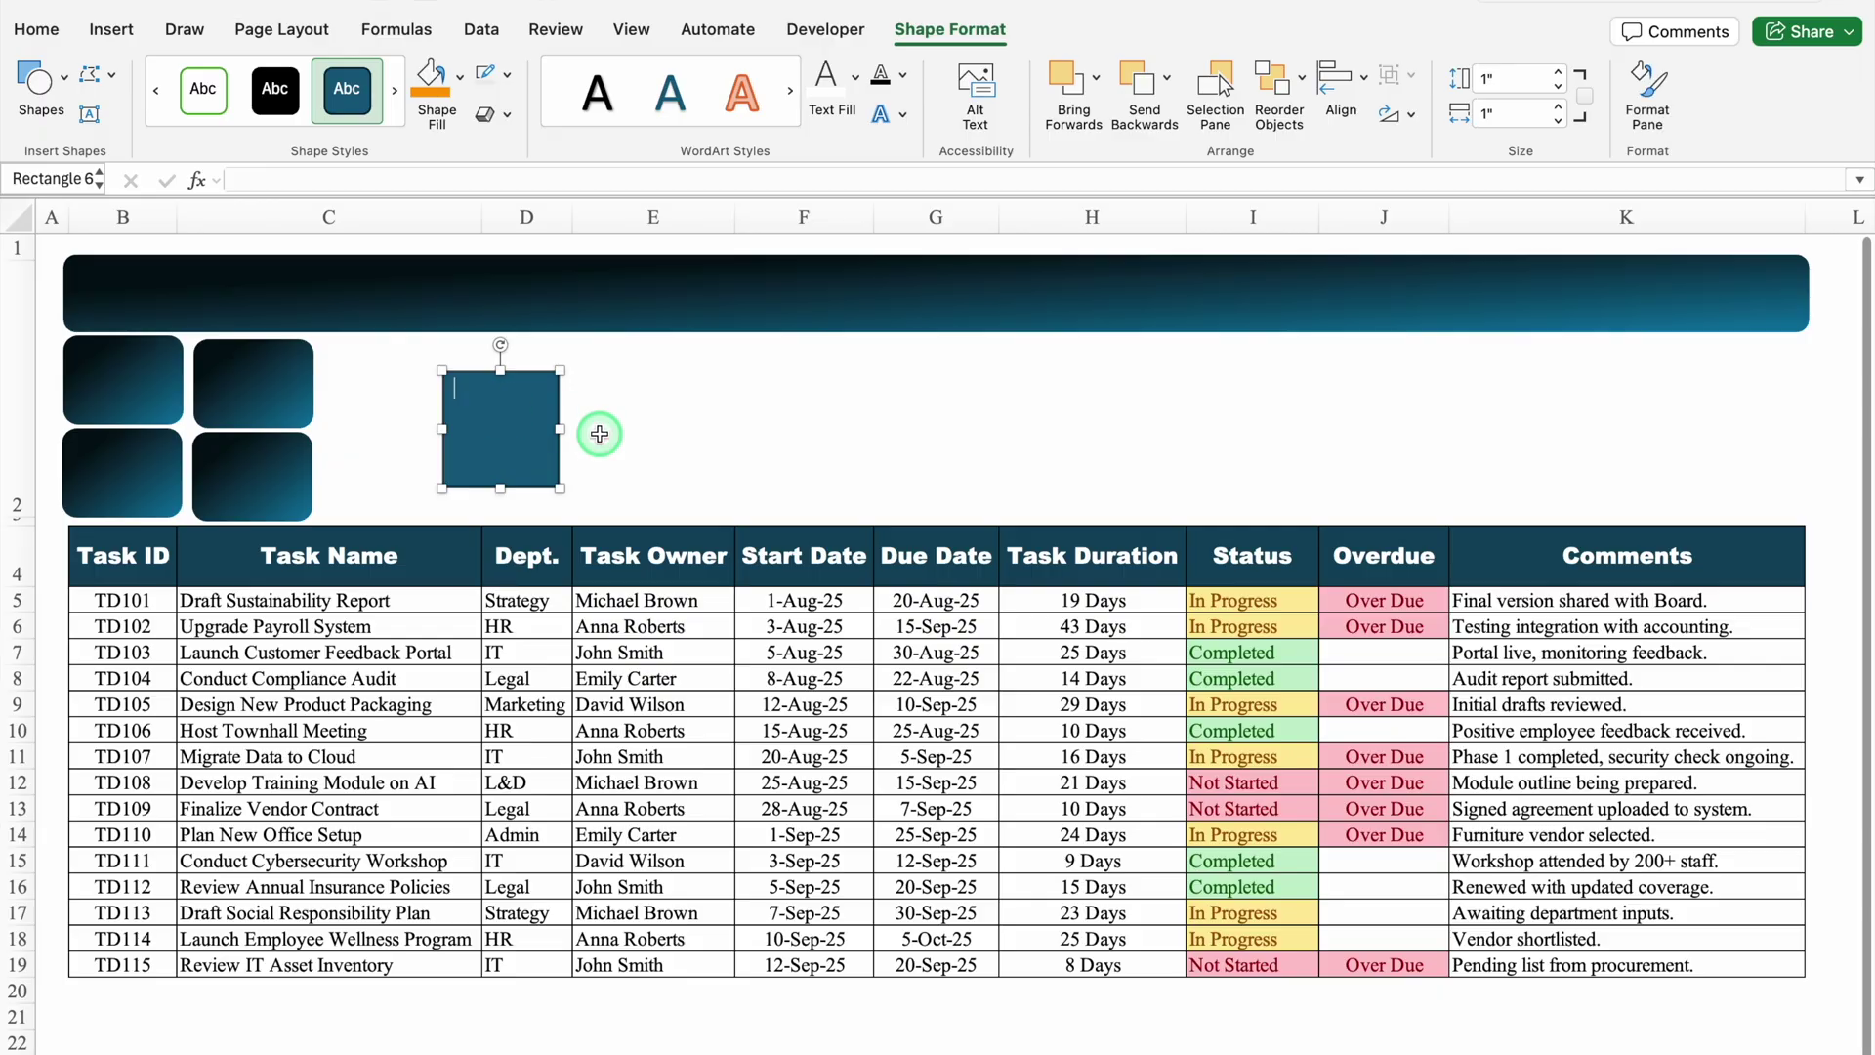
pyautogui.write('Completed')
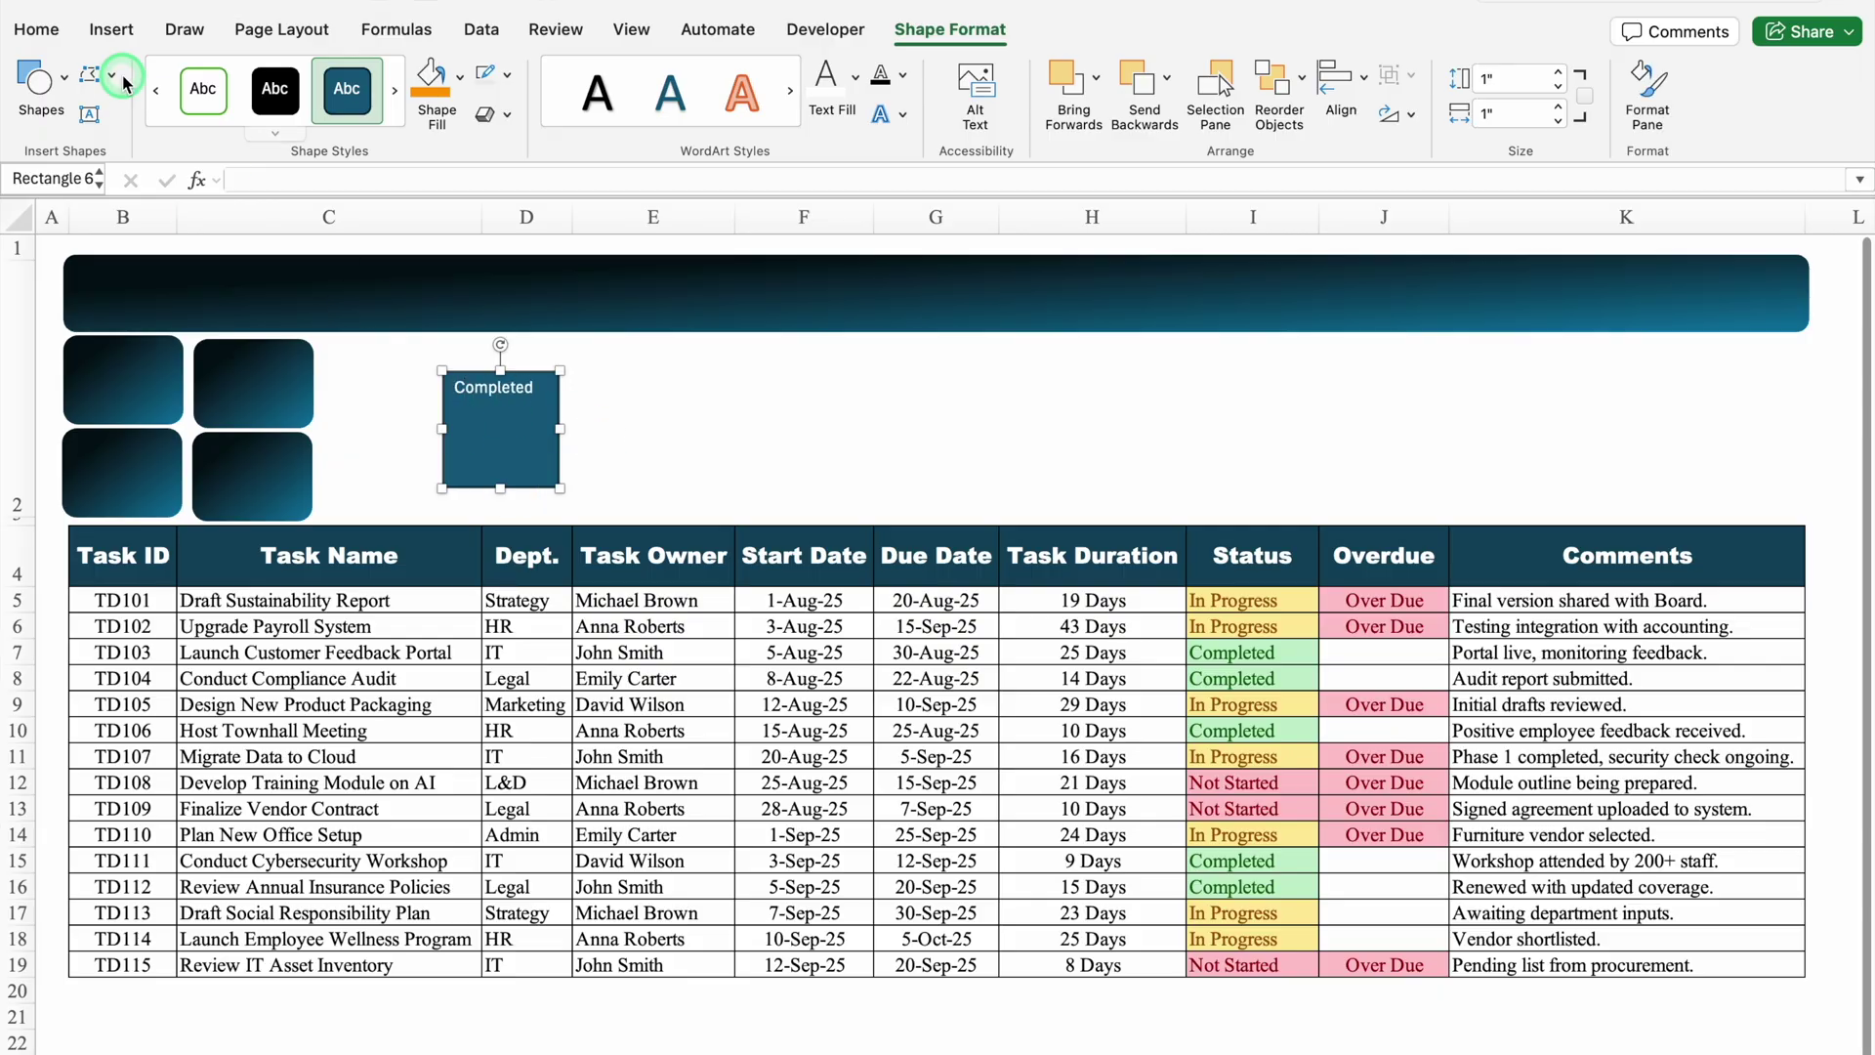
# - Centre the "Completed" text horizontally and vertically inside the rectangle
pyautogui.click(37, 29)
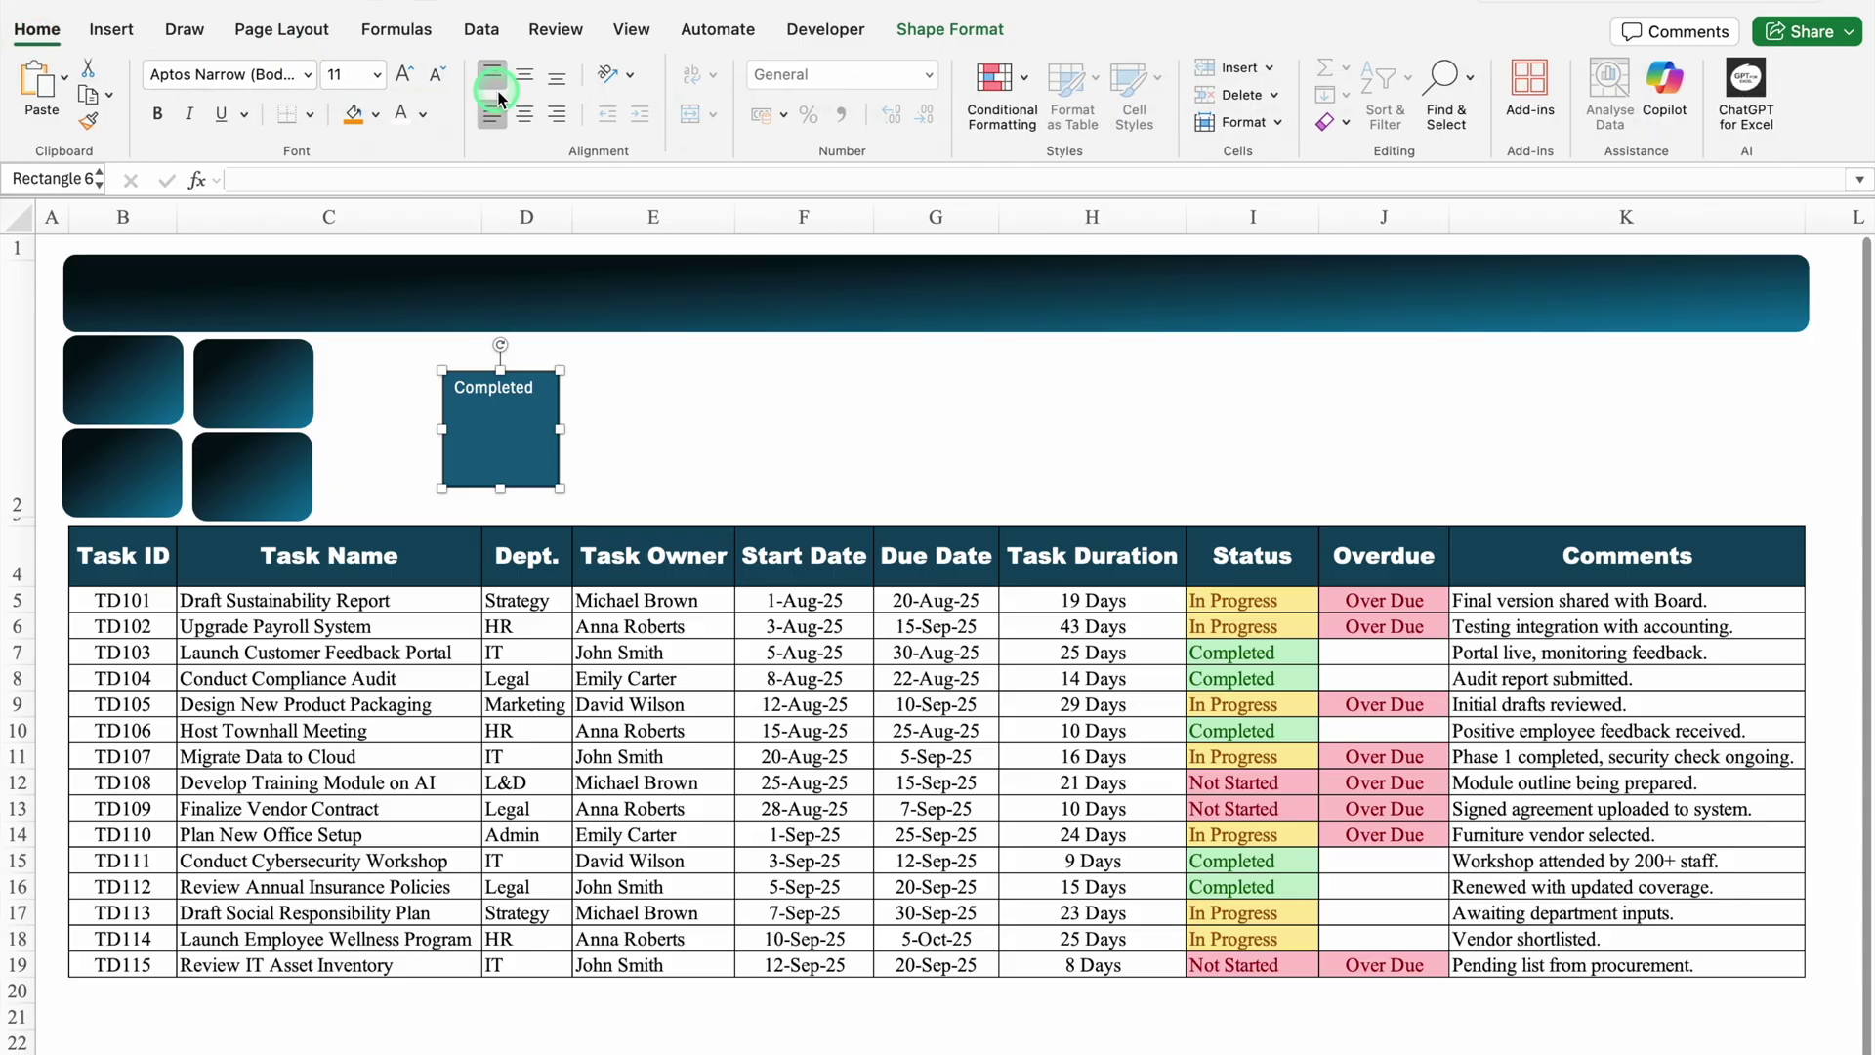
pyautogui.click(525, 115)
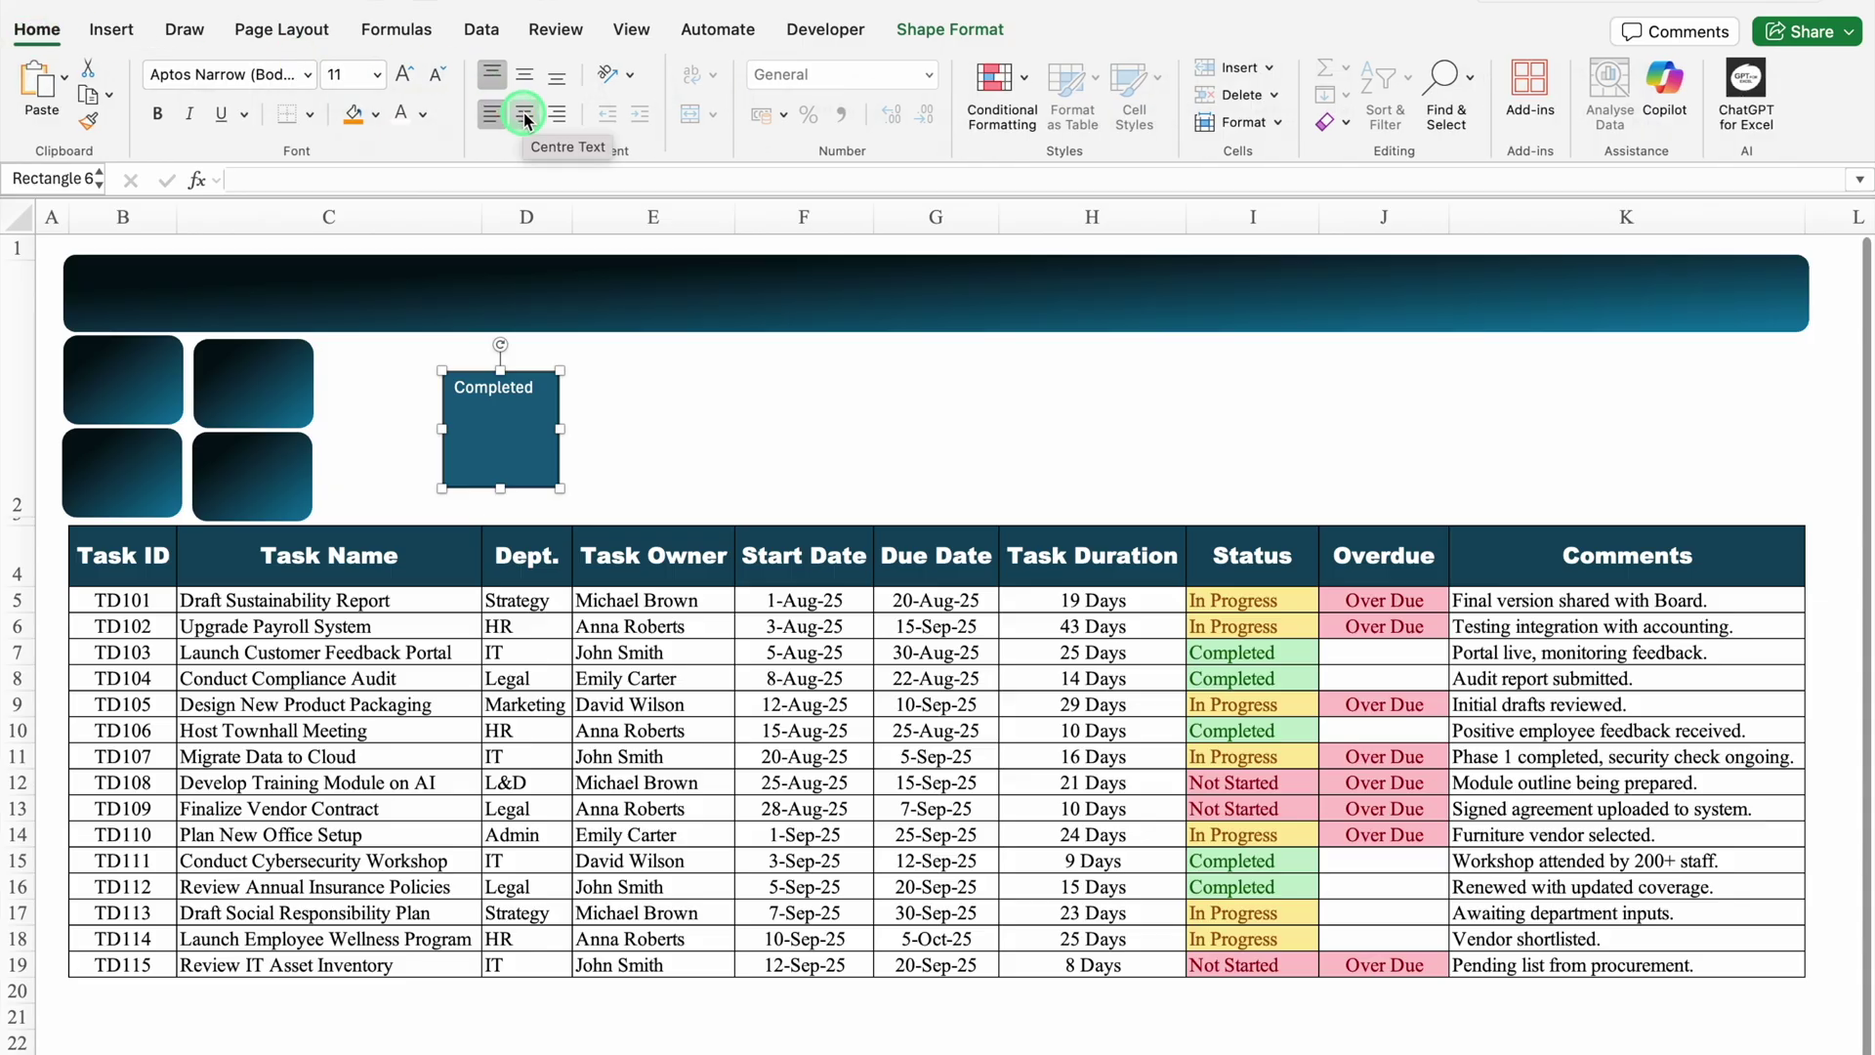
pyautogui.click(526, 116)
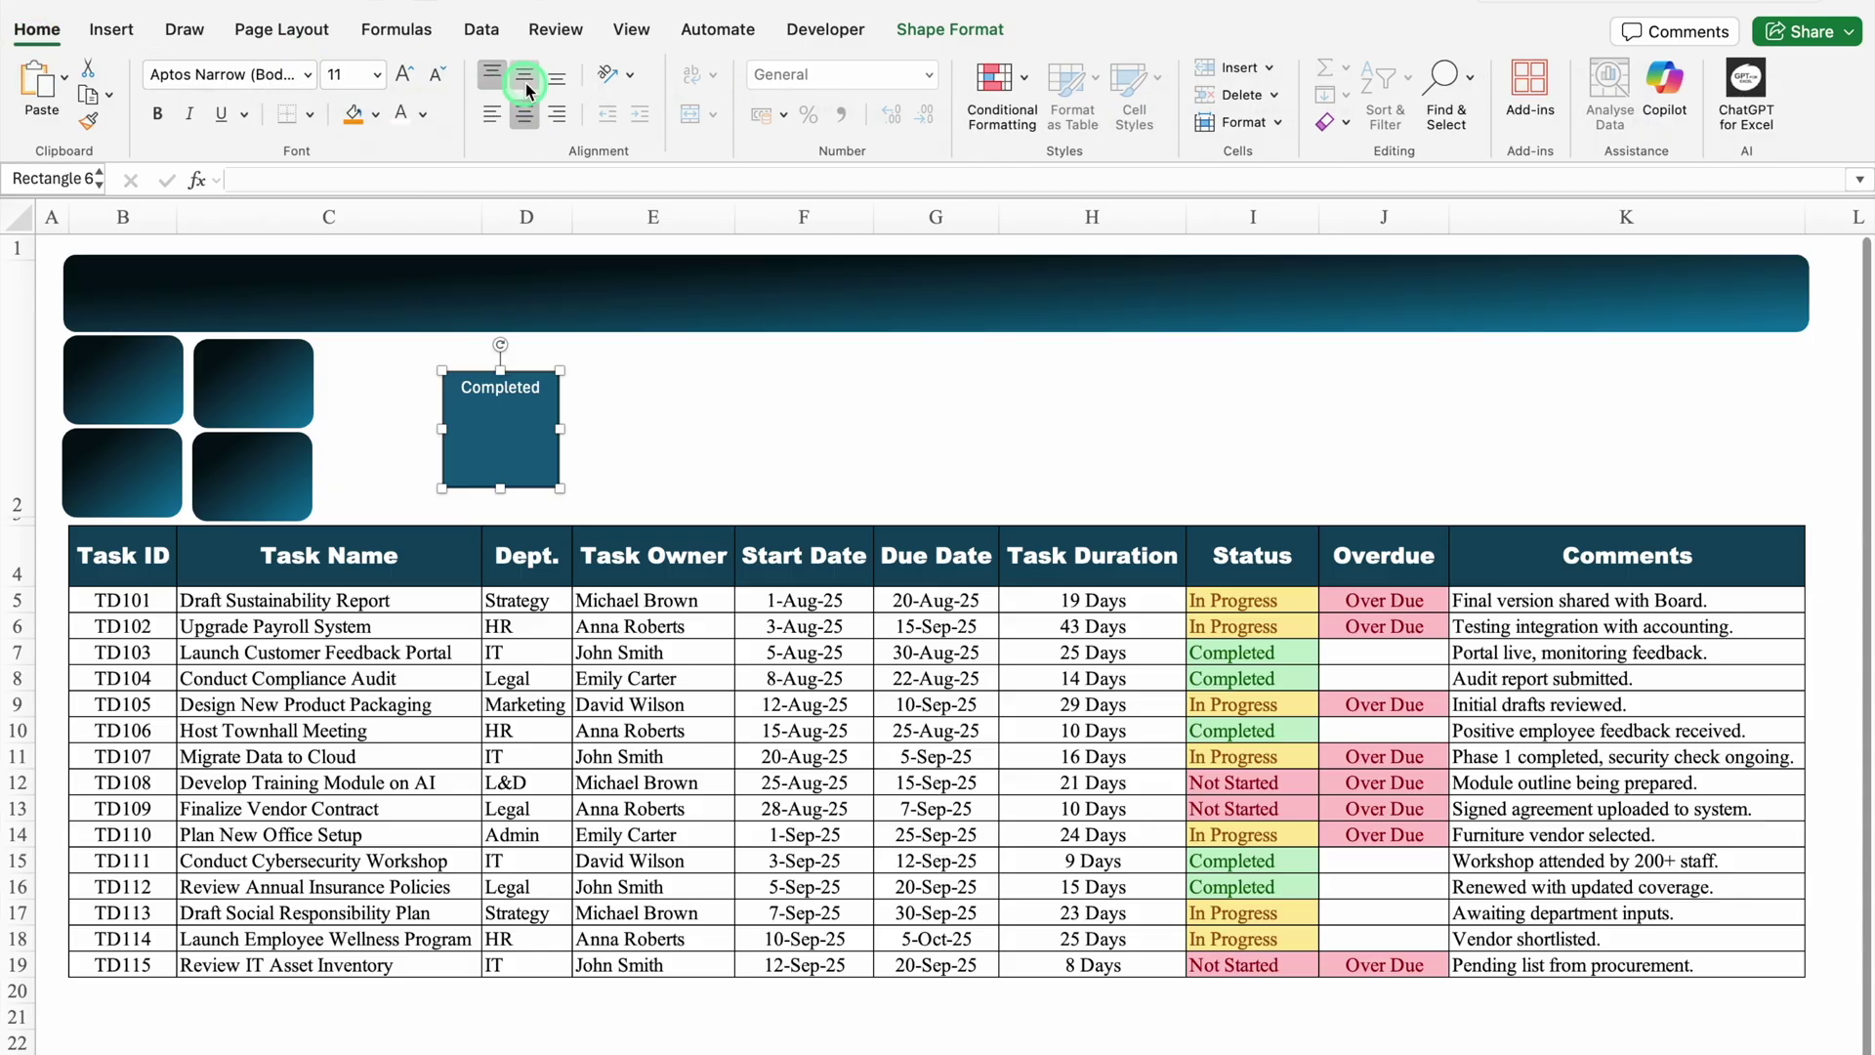
pyautogui.click(526, 76)
# - Fit the "Completed" rectangle as a label strip on the first card, with a taller copy beneath it cleared of text as the value box
pyautogui.moveTo(502, 485); pyautogui.dragTo(125, 422)
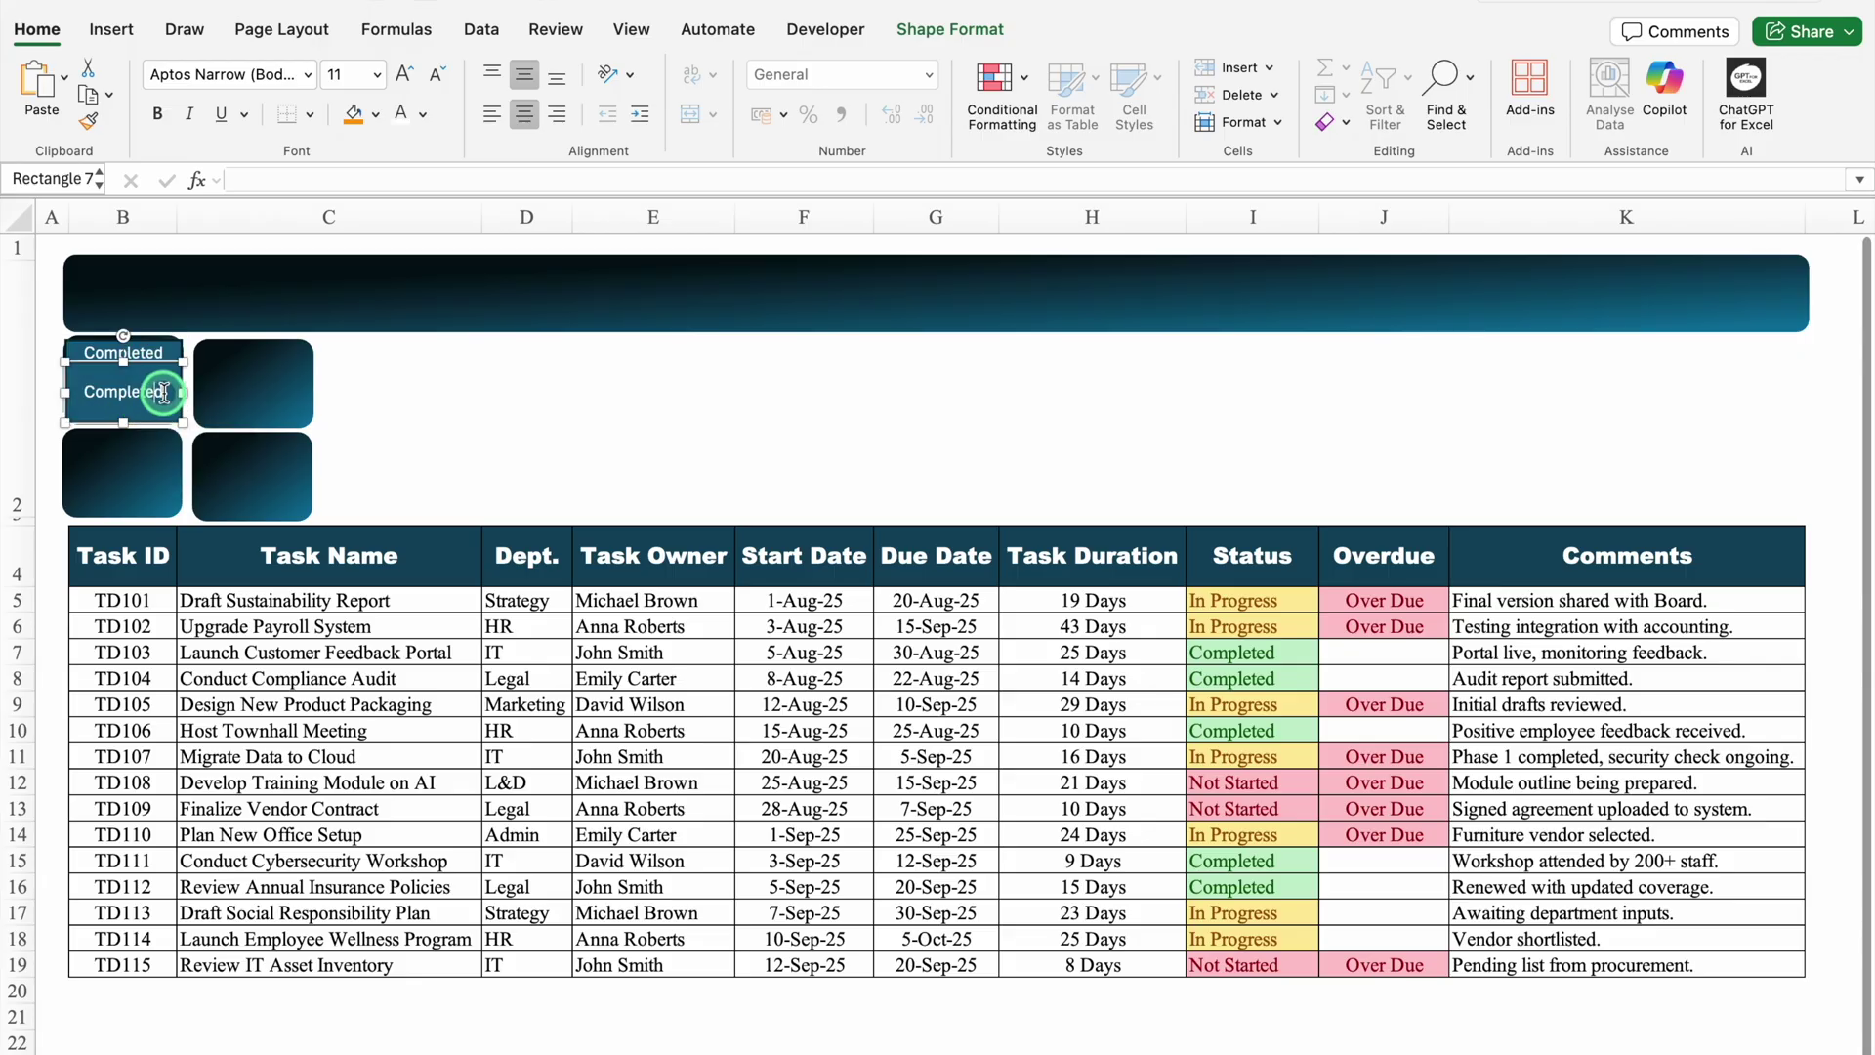
pyautogui.doubleClick(104, 393)
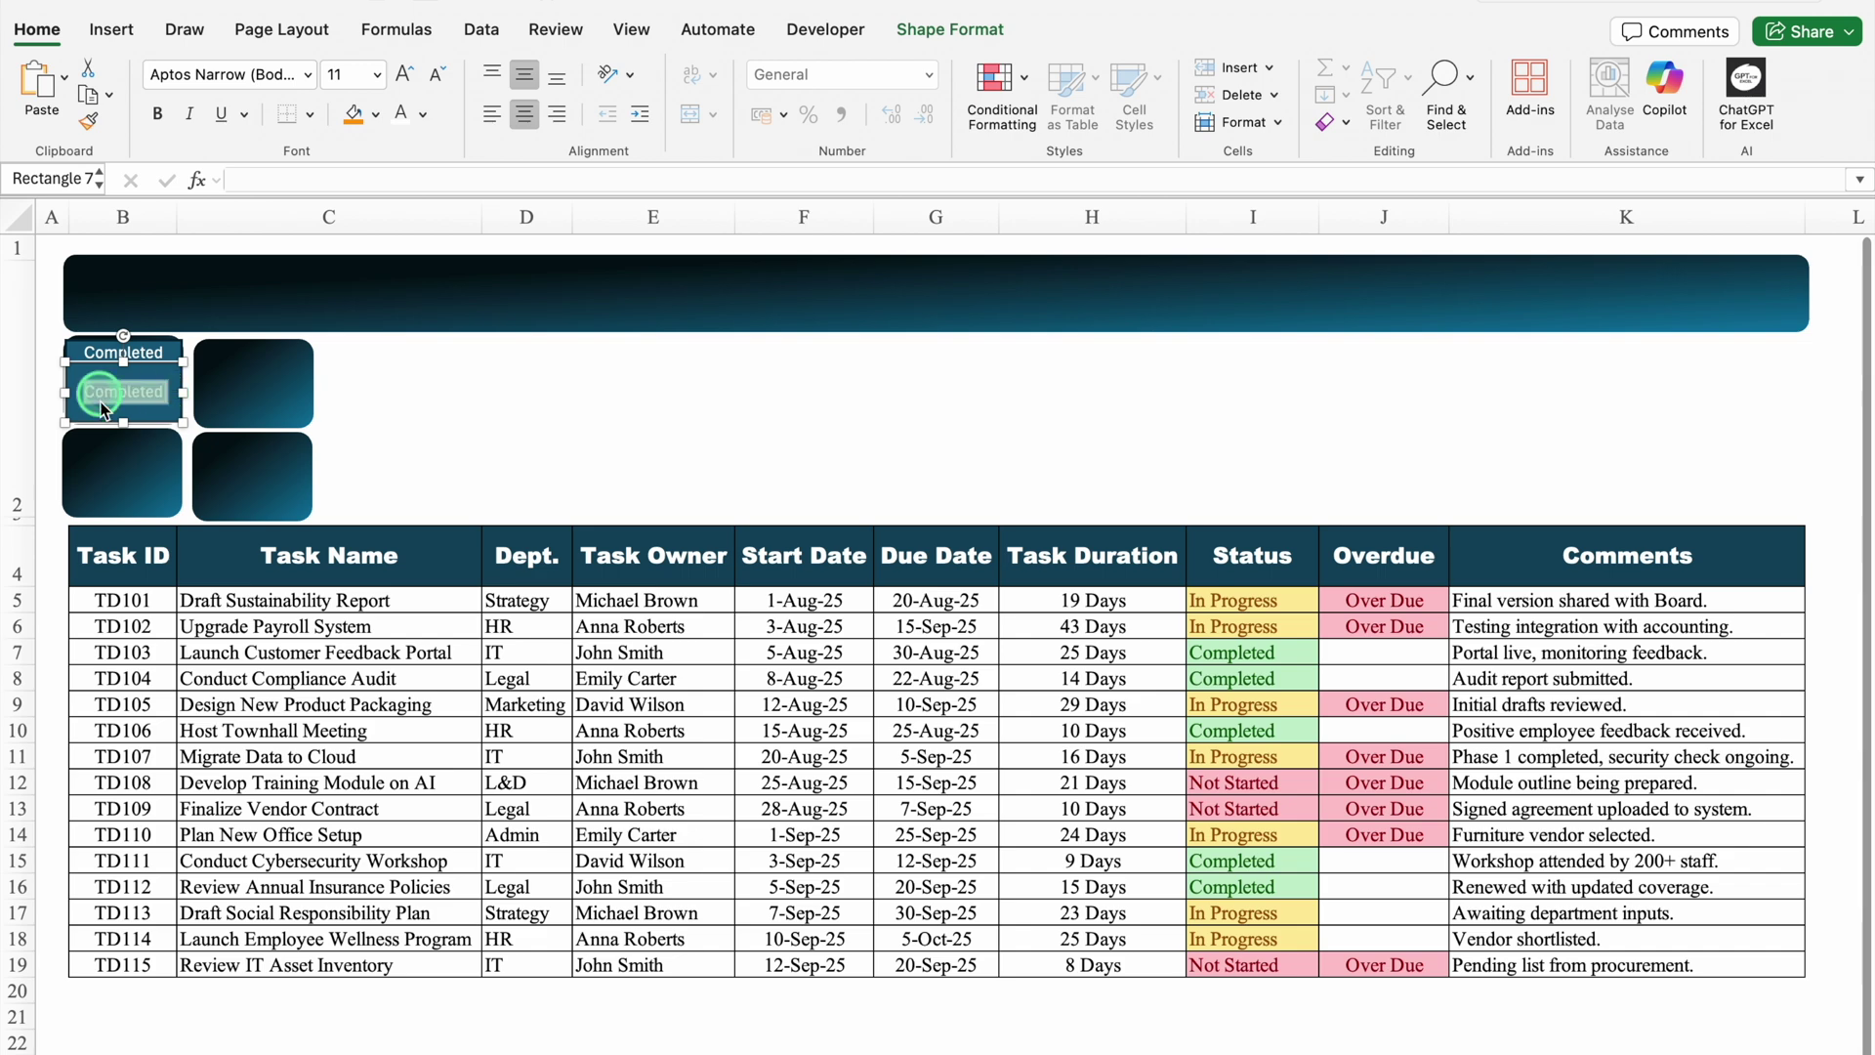
pyautogui.press('BackSpace')
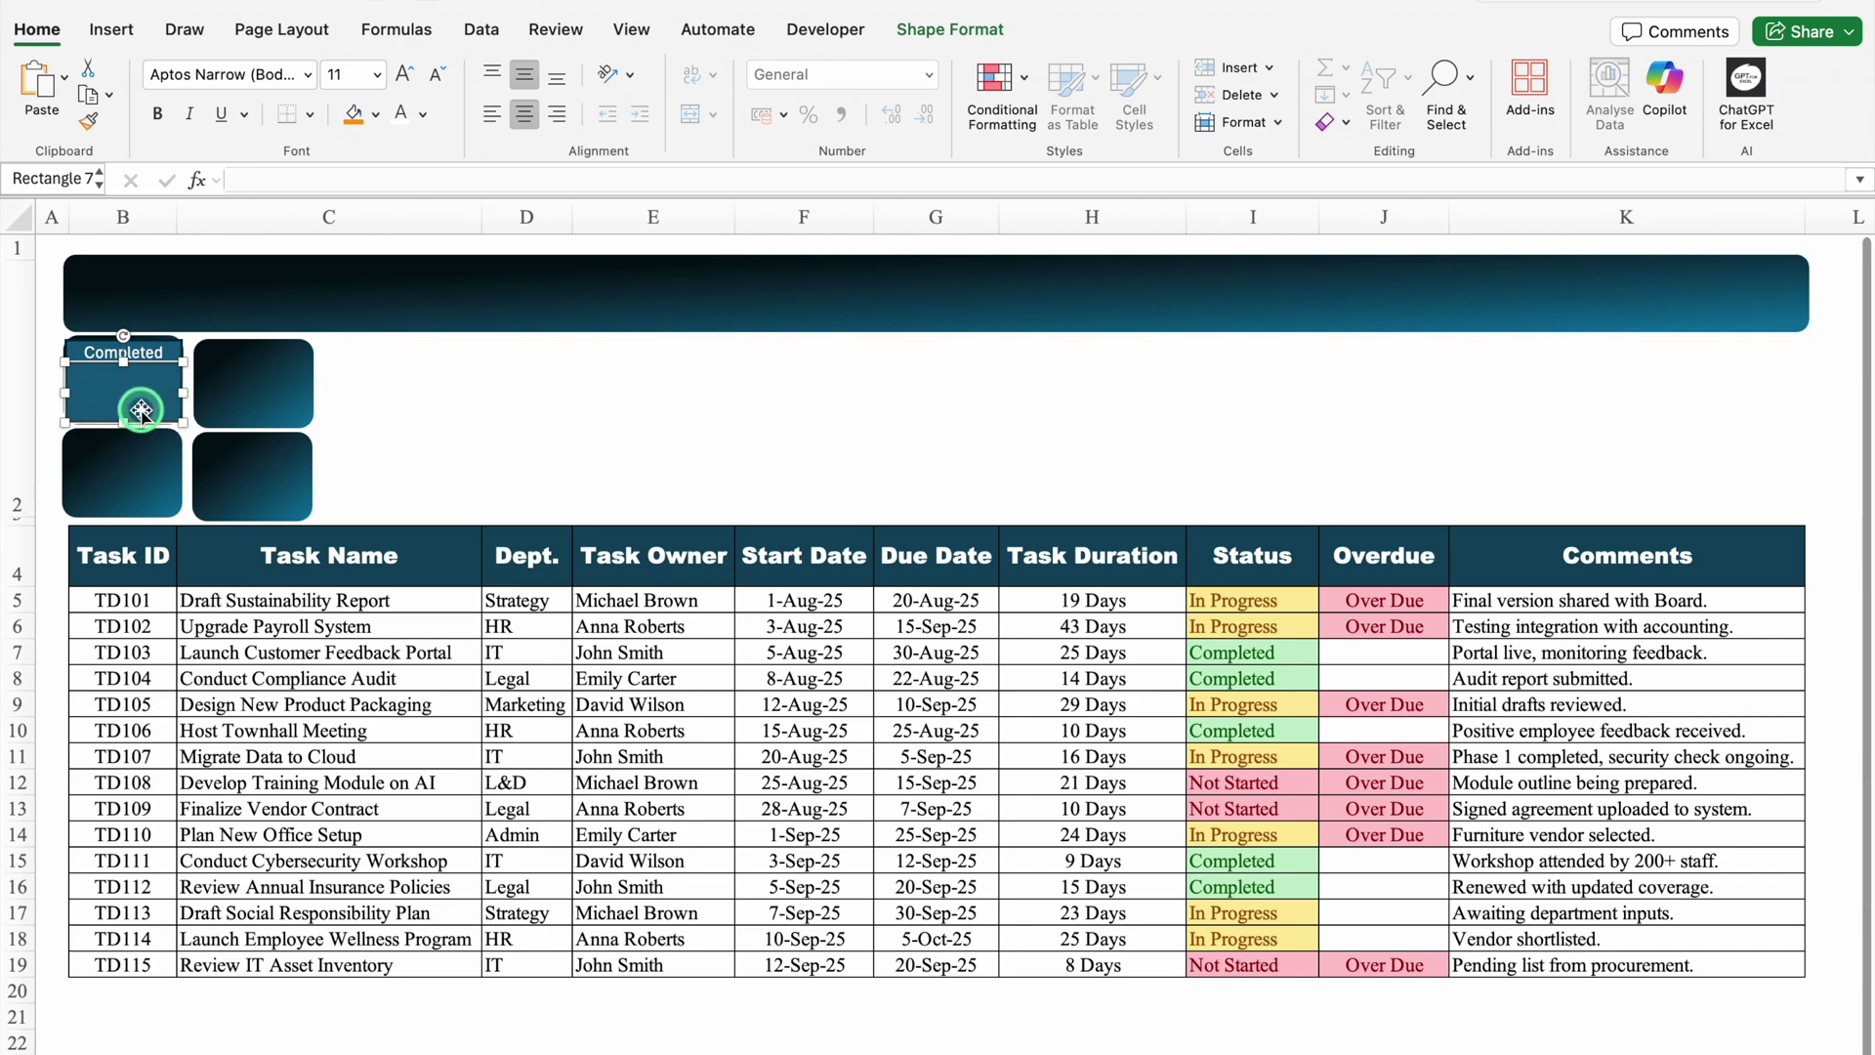
# - Copy the "Completed" label and its empty value box together onto each of the other three cards
pyautogui.keyDown('shift'); pyautogui.click(169, 351); pyautogui.keyUp('shift')
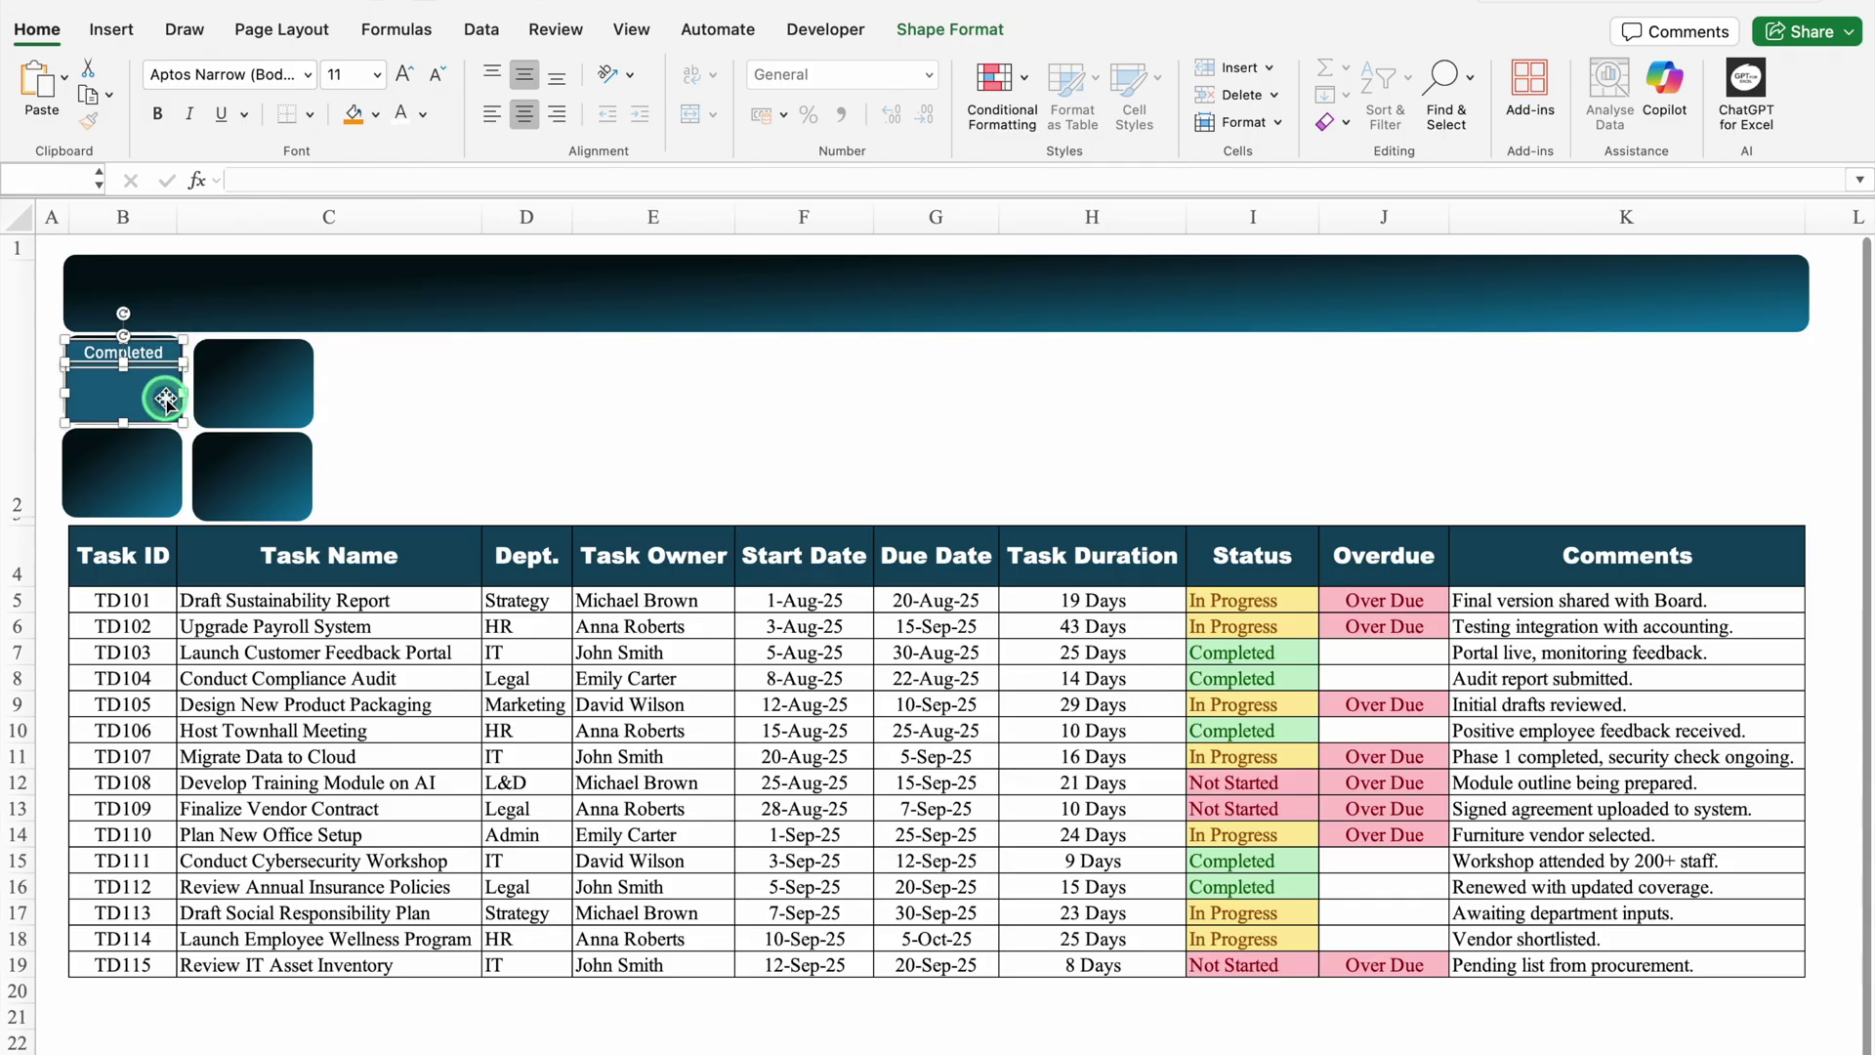
pyautogui.moveTo(166, 400); pyautogui.dragTo(161, 491)
pyautogui.click(410, 388)
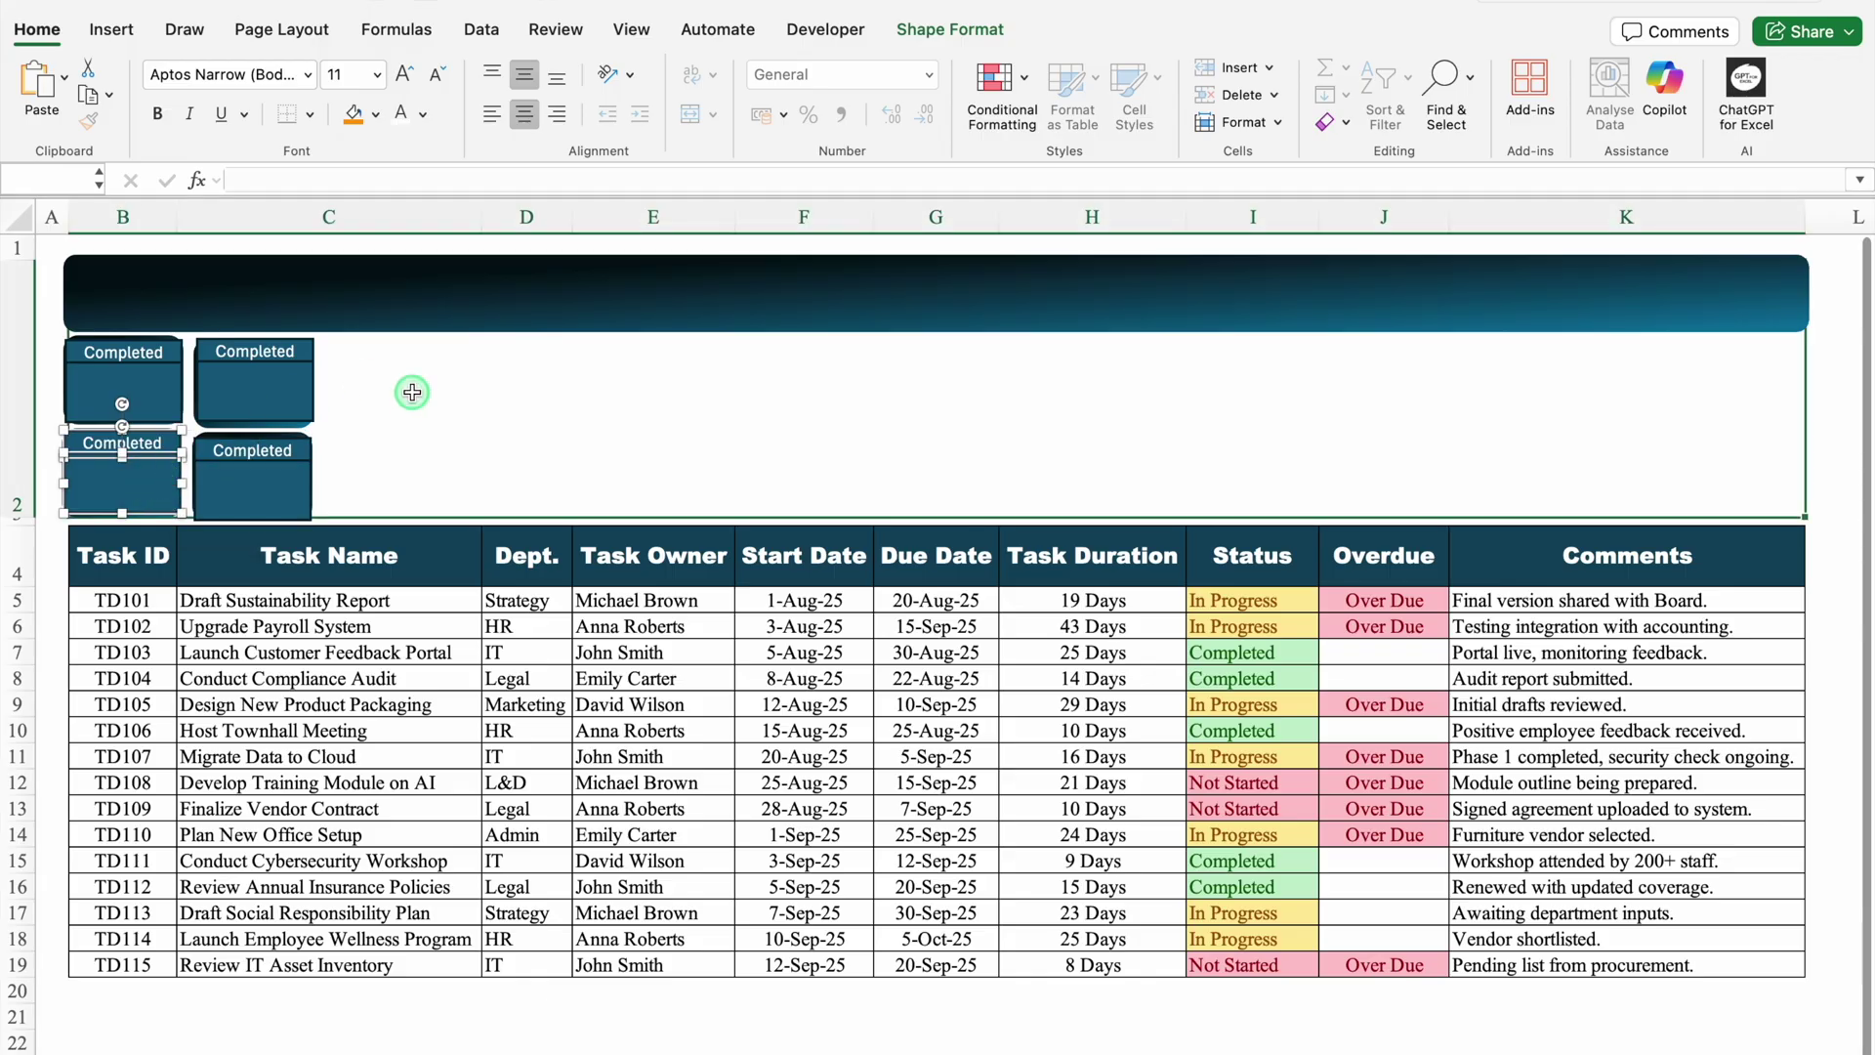
# - Relabel the copied cards "In Progress" beside Completed, "Not Started" beneath Completed, and "Total" on the remaining card
pyautogui.click(161, 354)
pyautogui.click(278, 352)
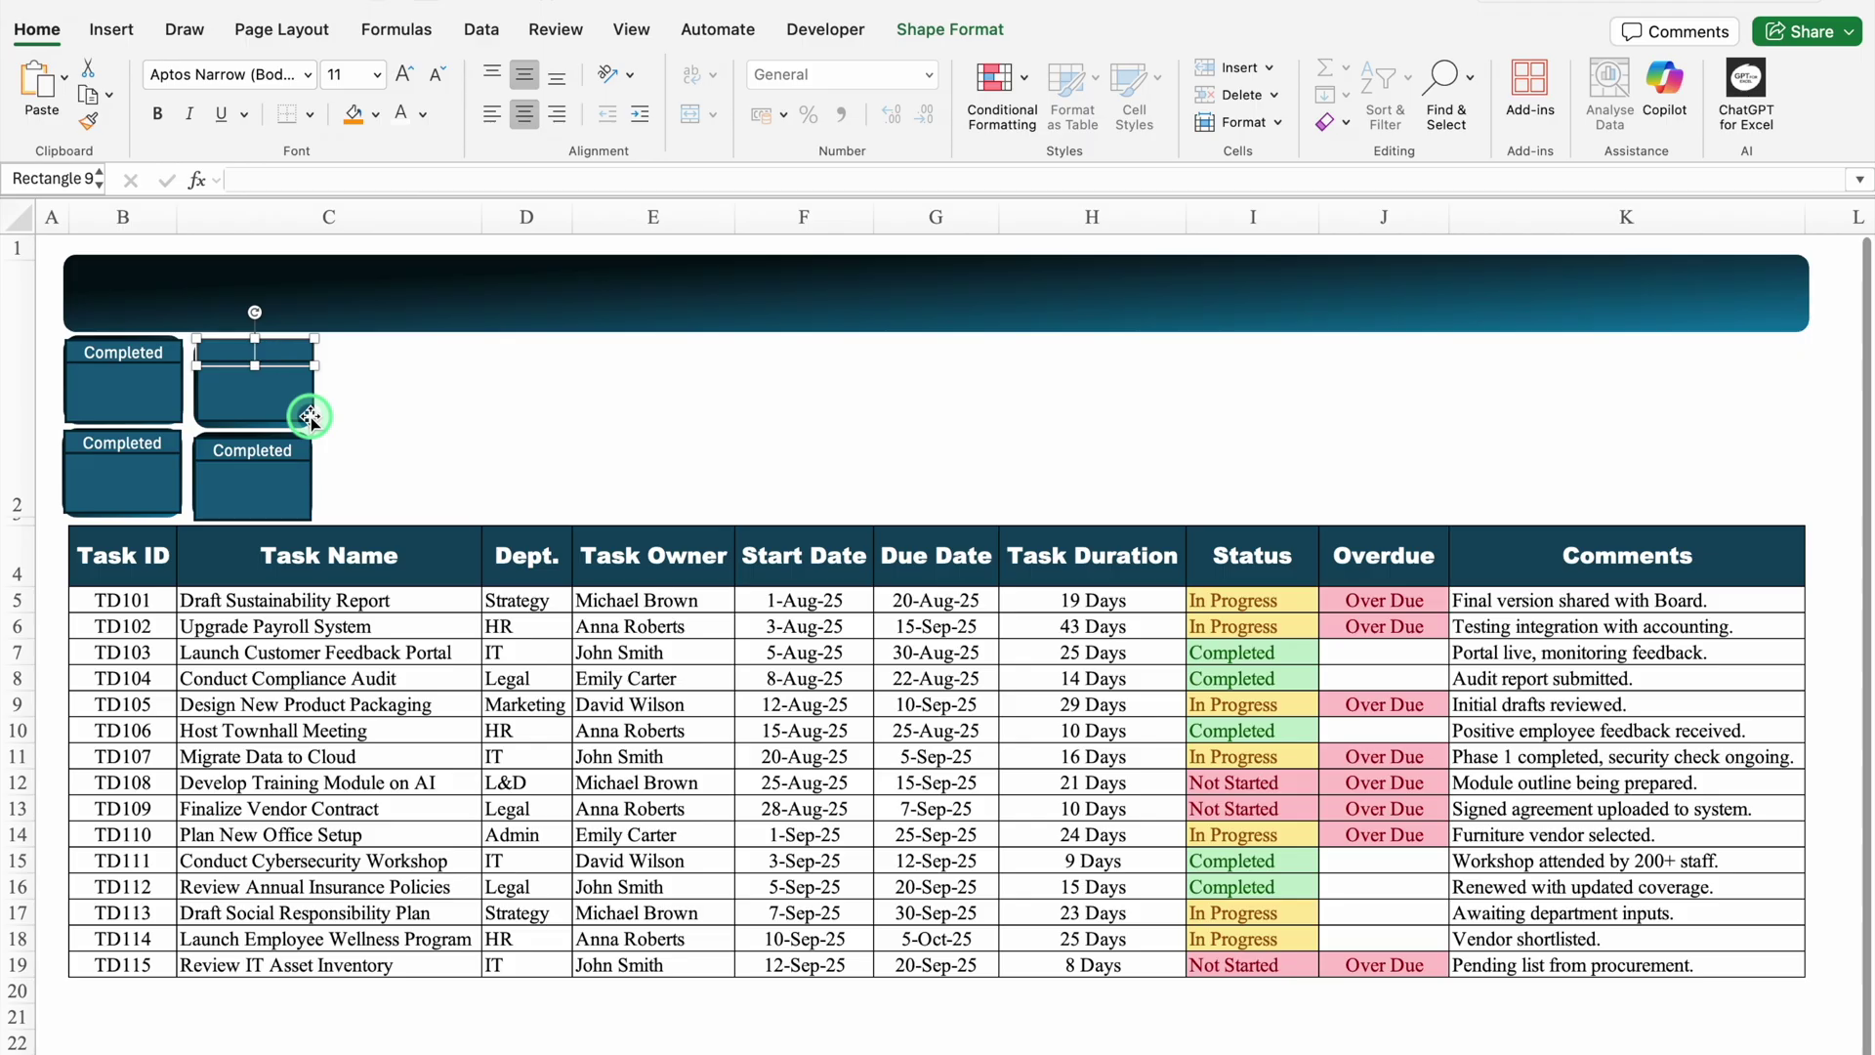
pyautogui.write('In Progress')
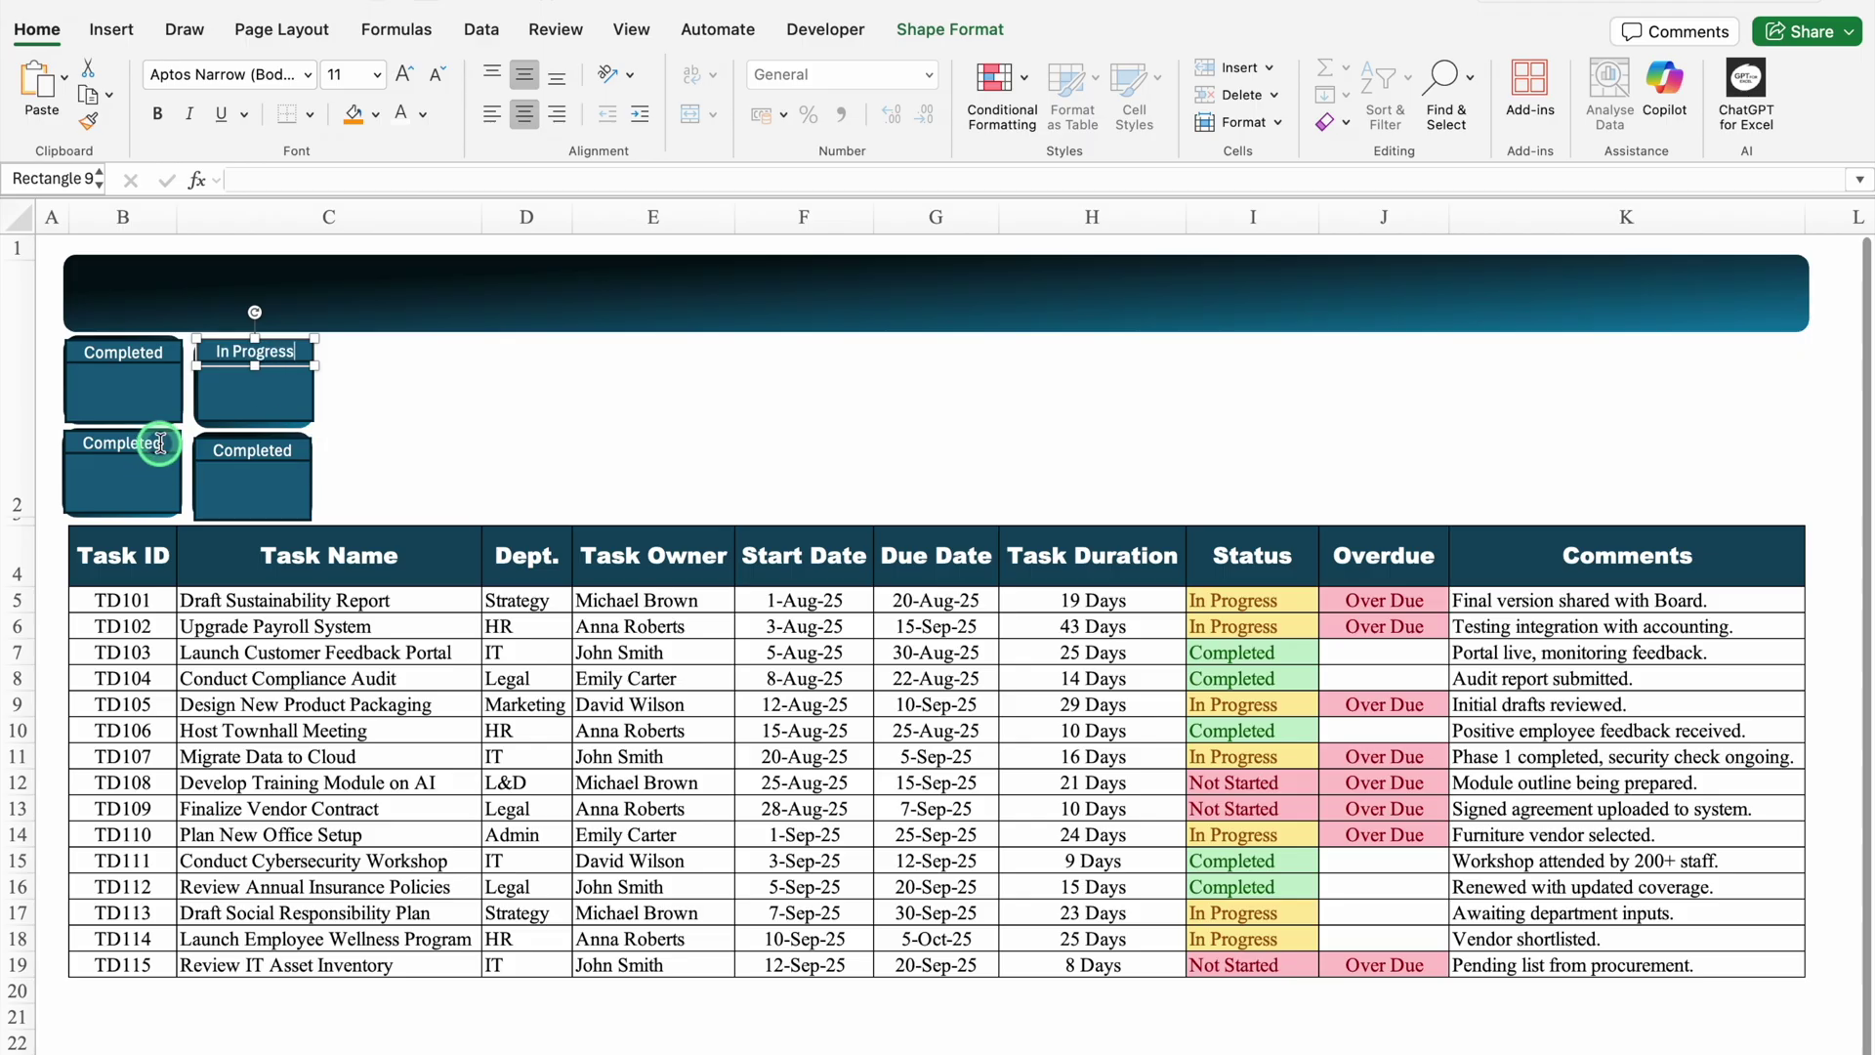
pyautogui.click(166, 451)
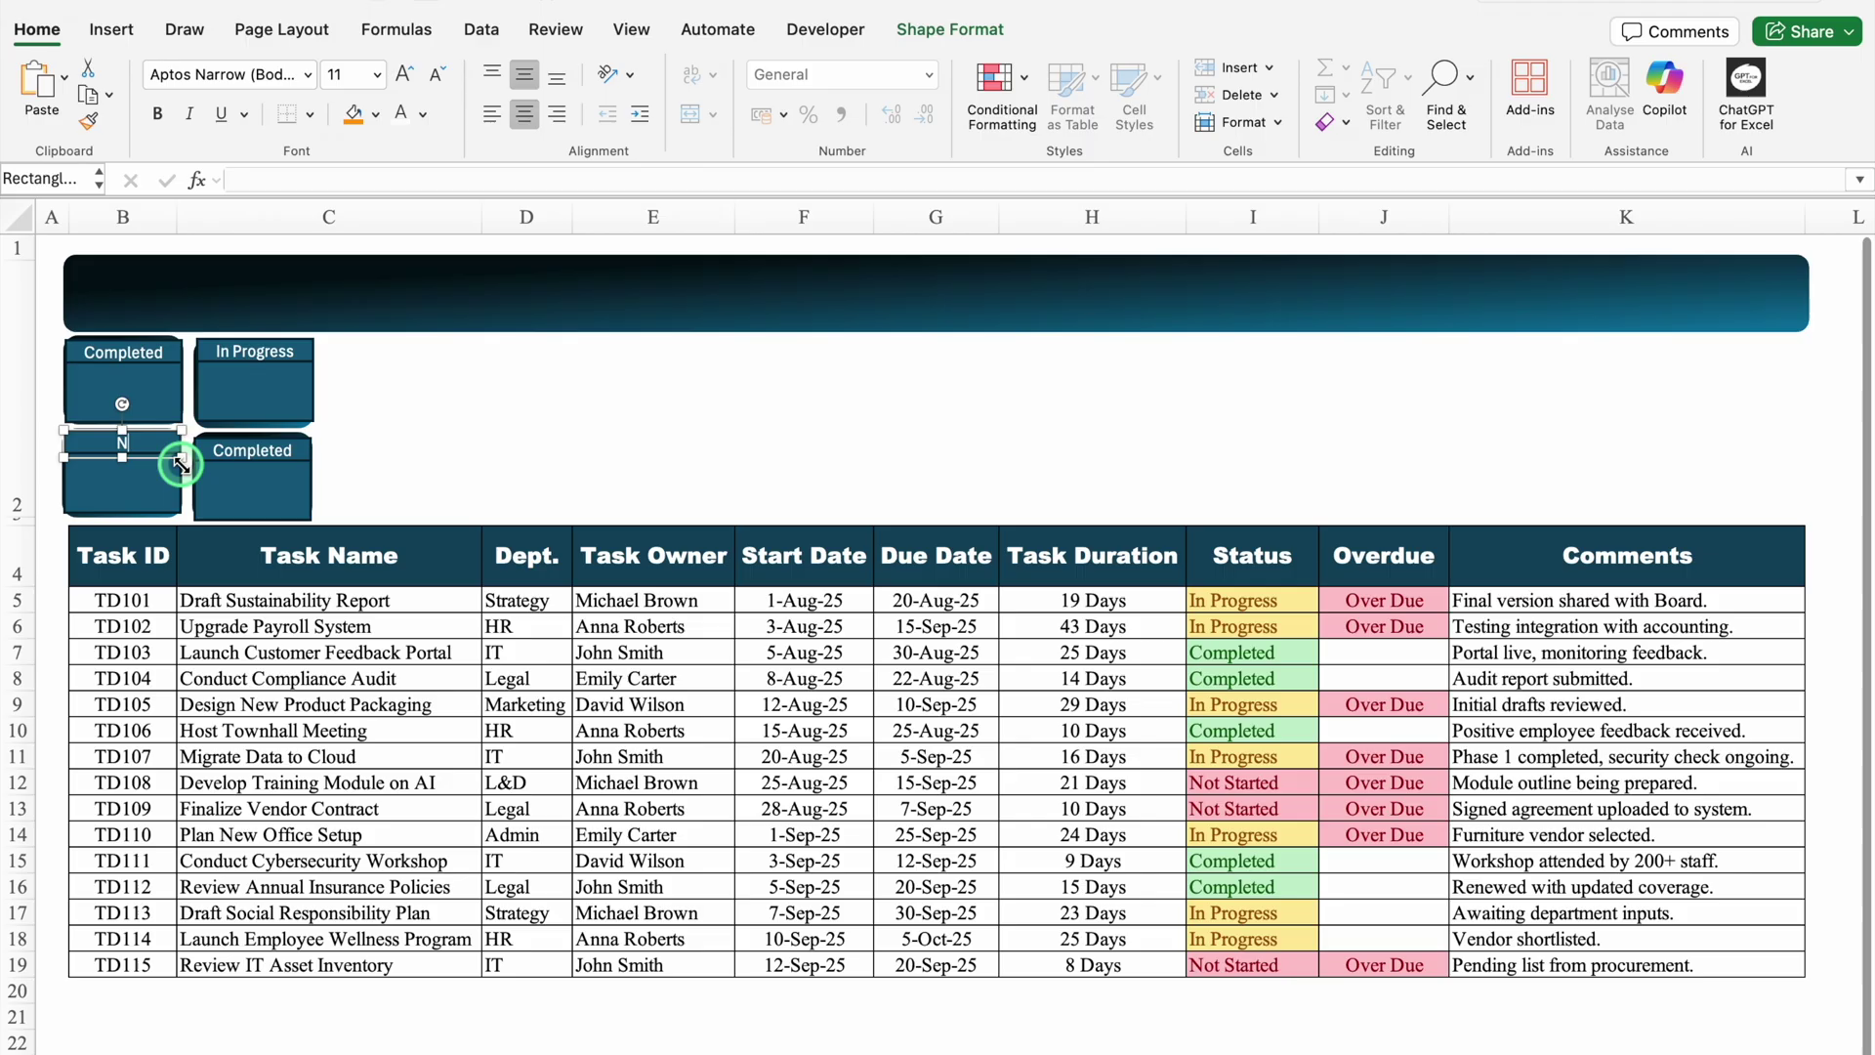
pyautogui.write('Not Started')
pyautogui.click(293, 455)
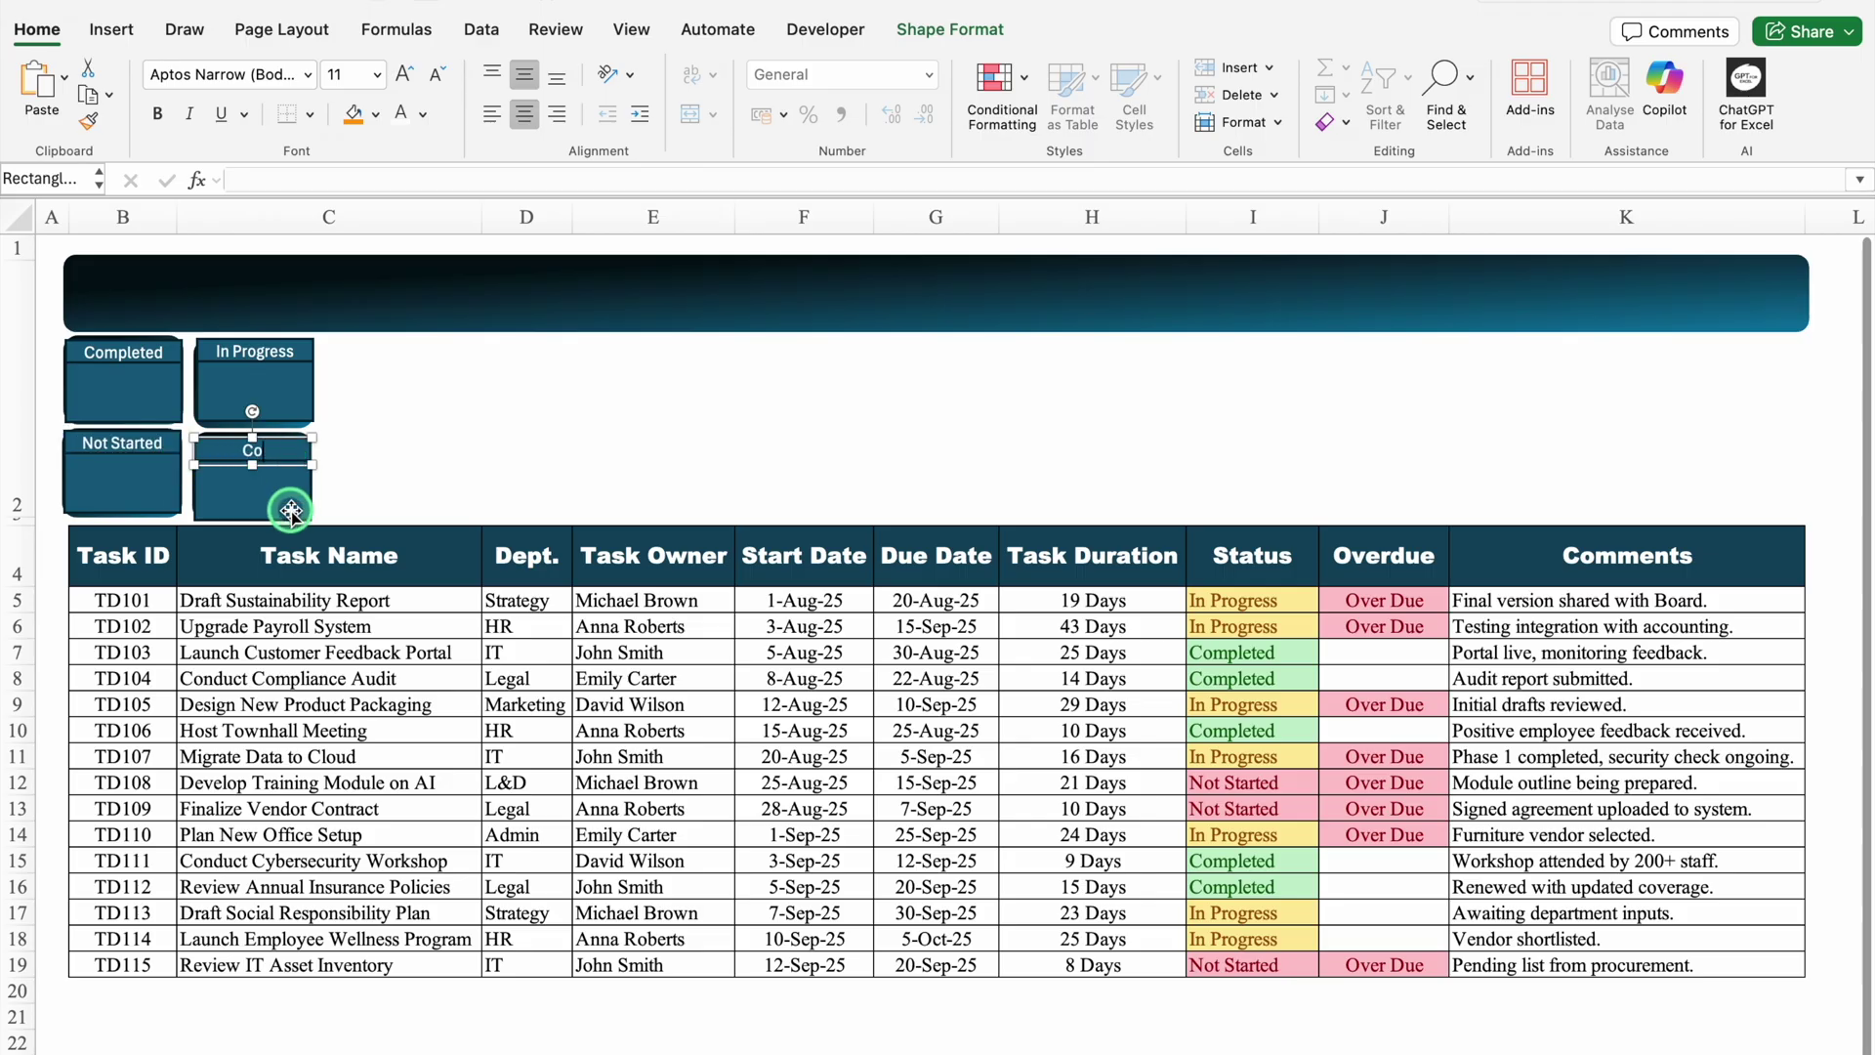
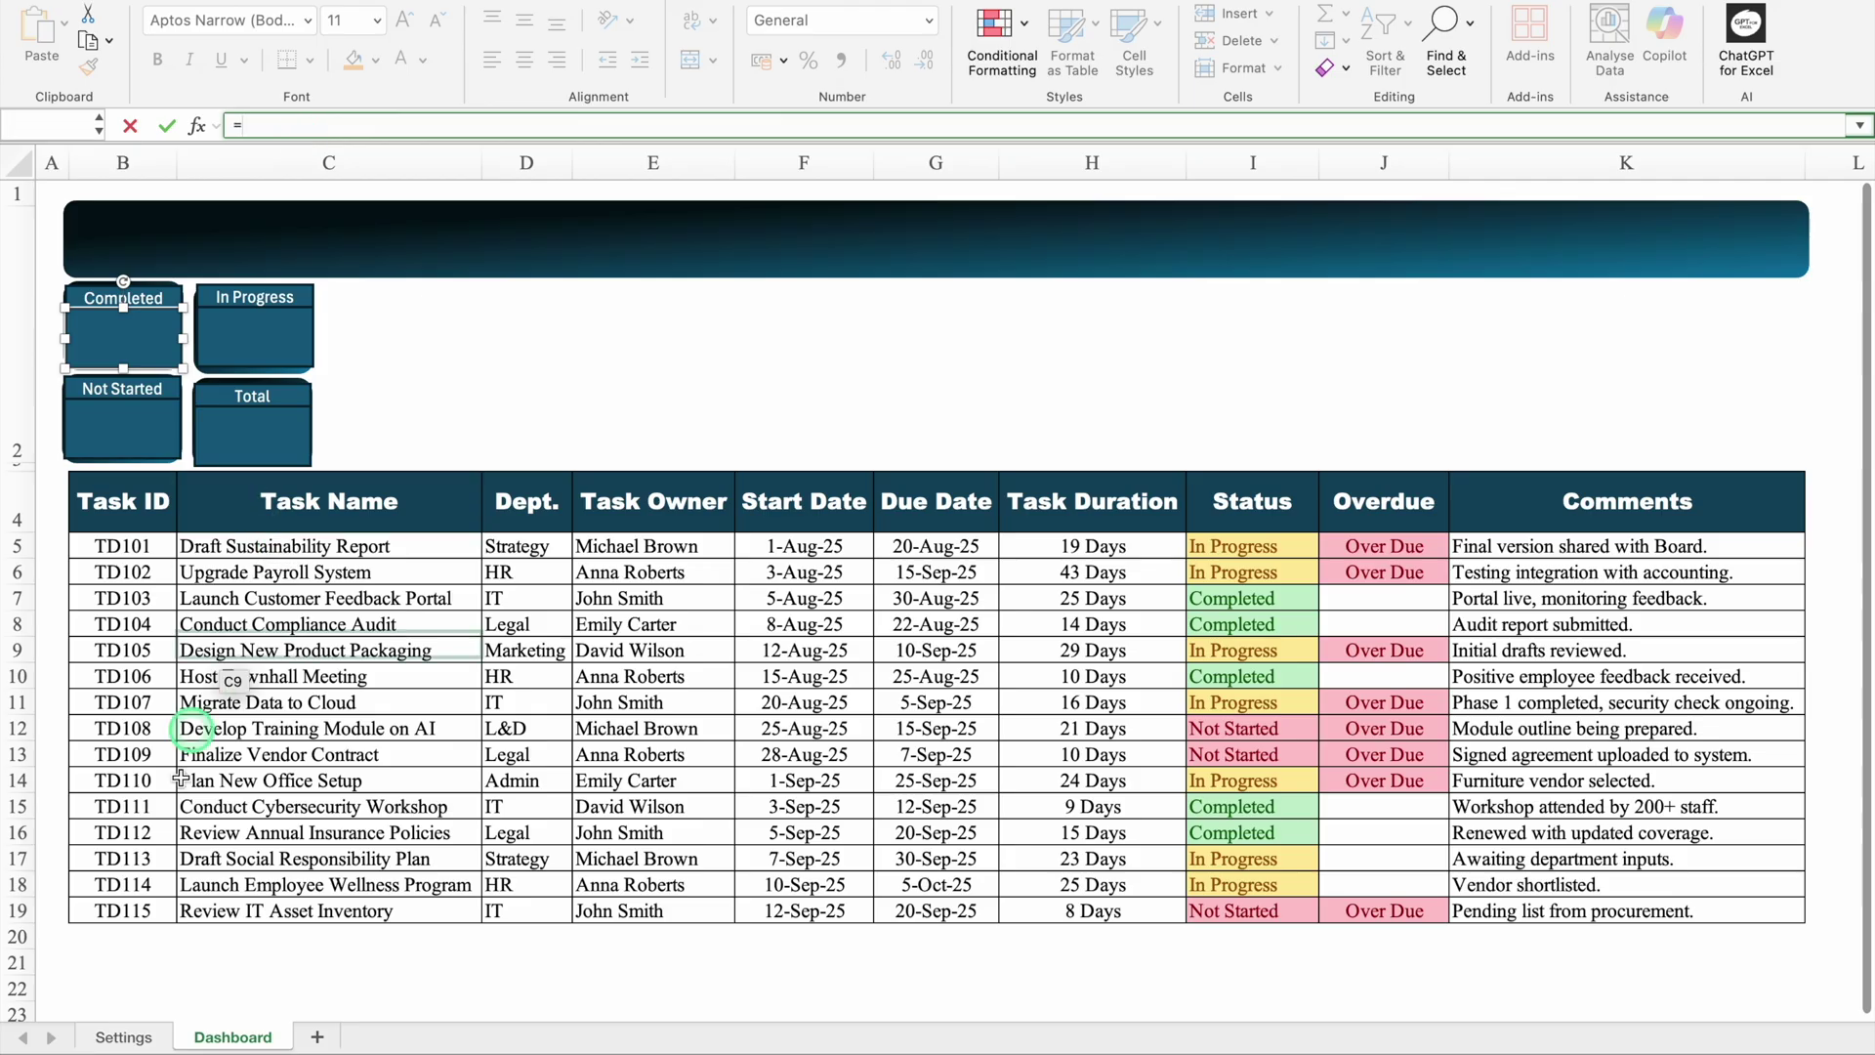
# - Link the Completed card's value box to the Completed count with the formula =Settings!C3
pyautogui.click(138, 1037)
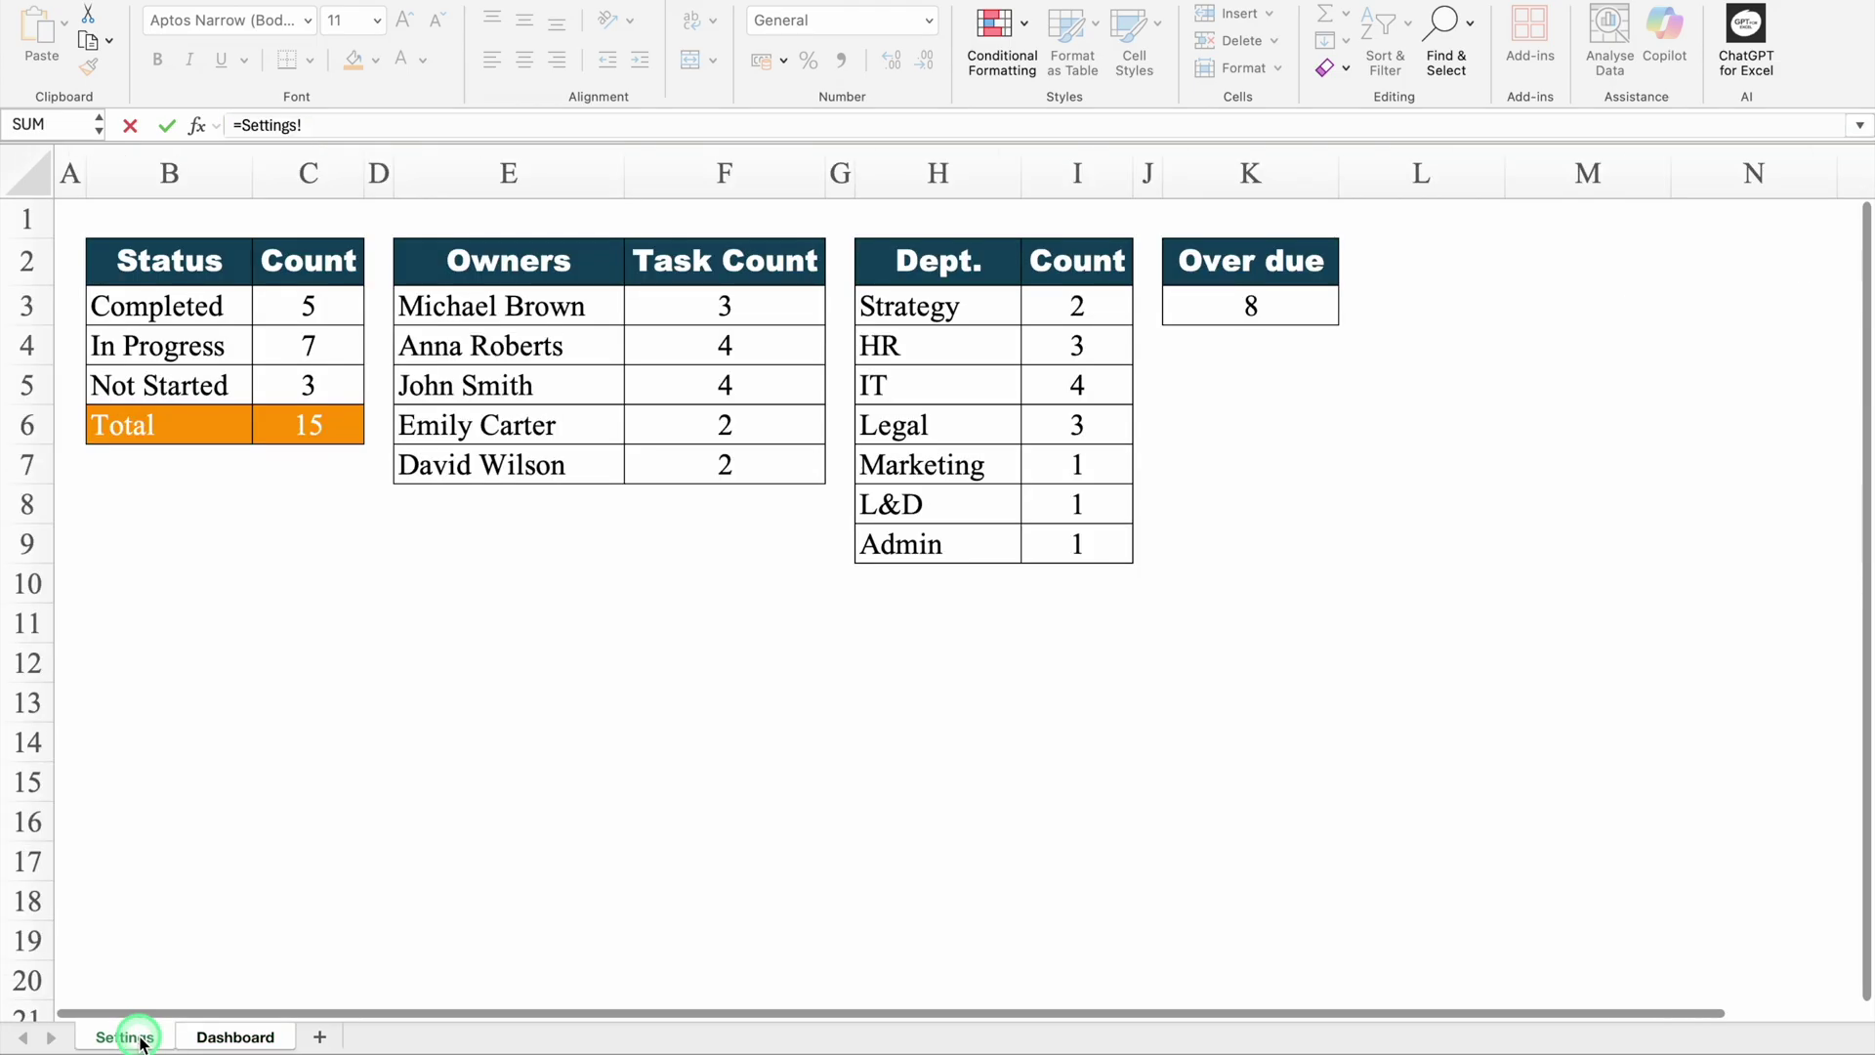
pyautogui.click(311, 306)
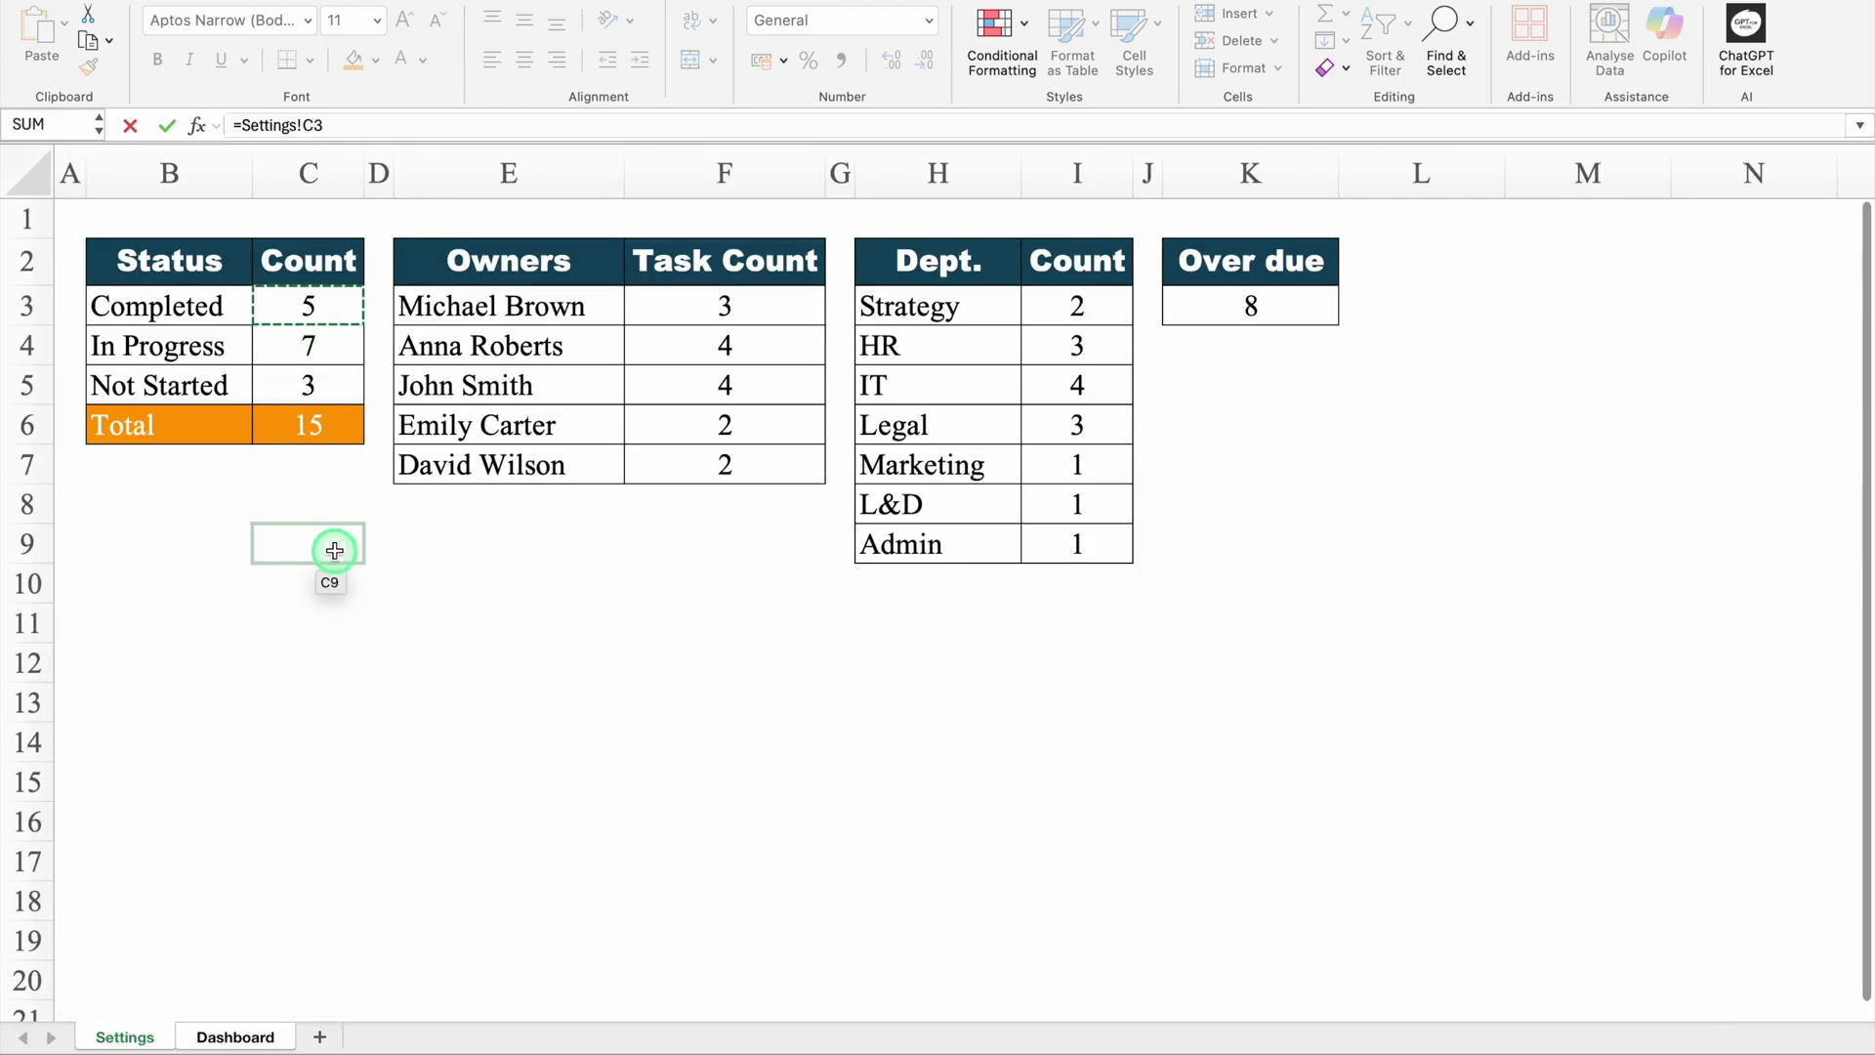
pyautogui.press('Return')
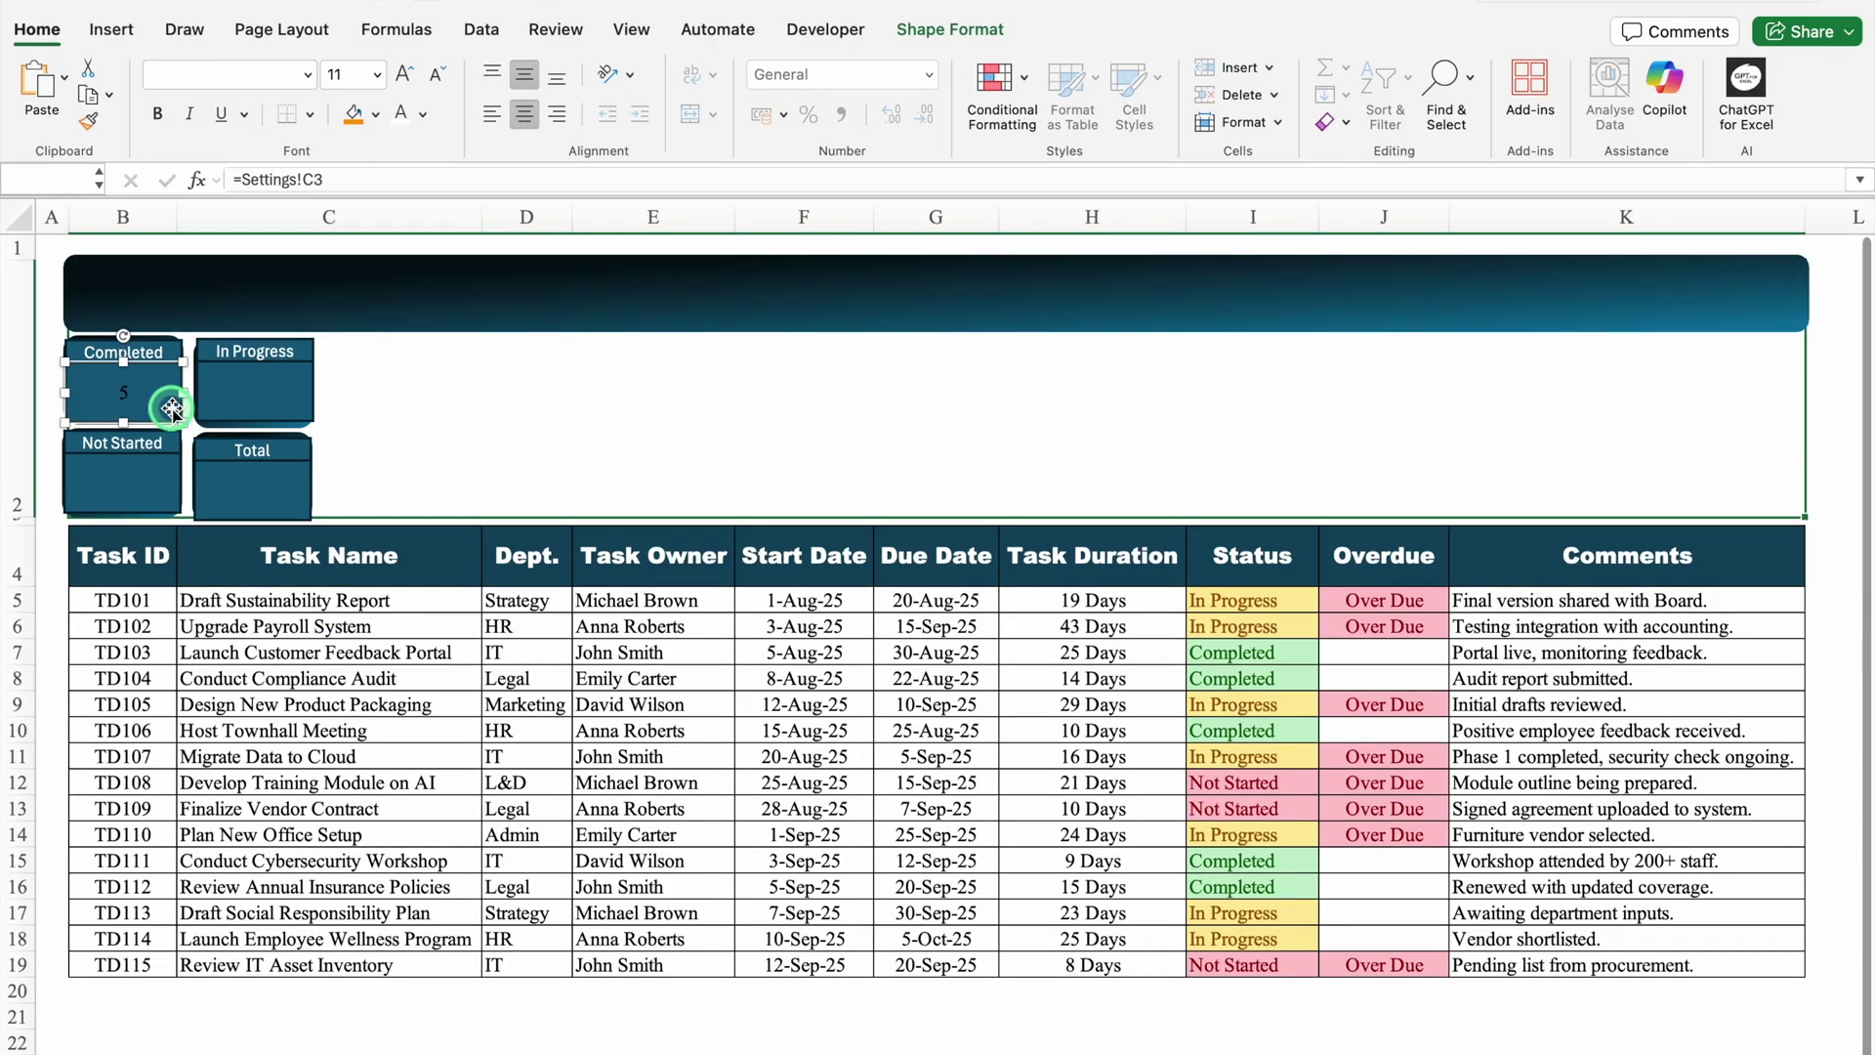
# - Format the Completed card's number in white Arial Black and enlarge it to fill the value box
pyautogui.click(403, 115)
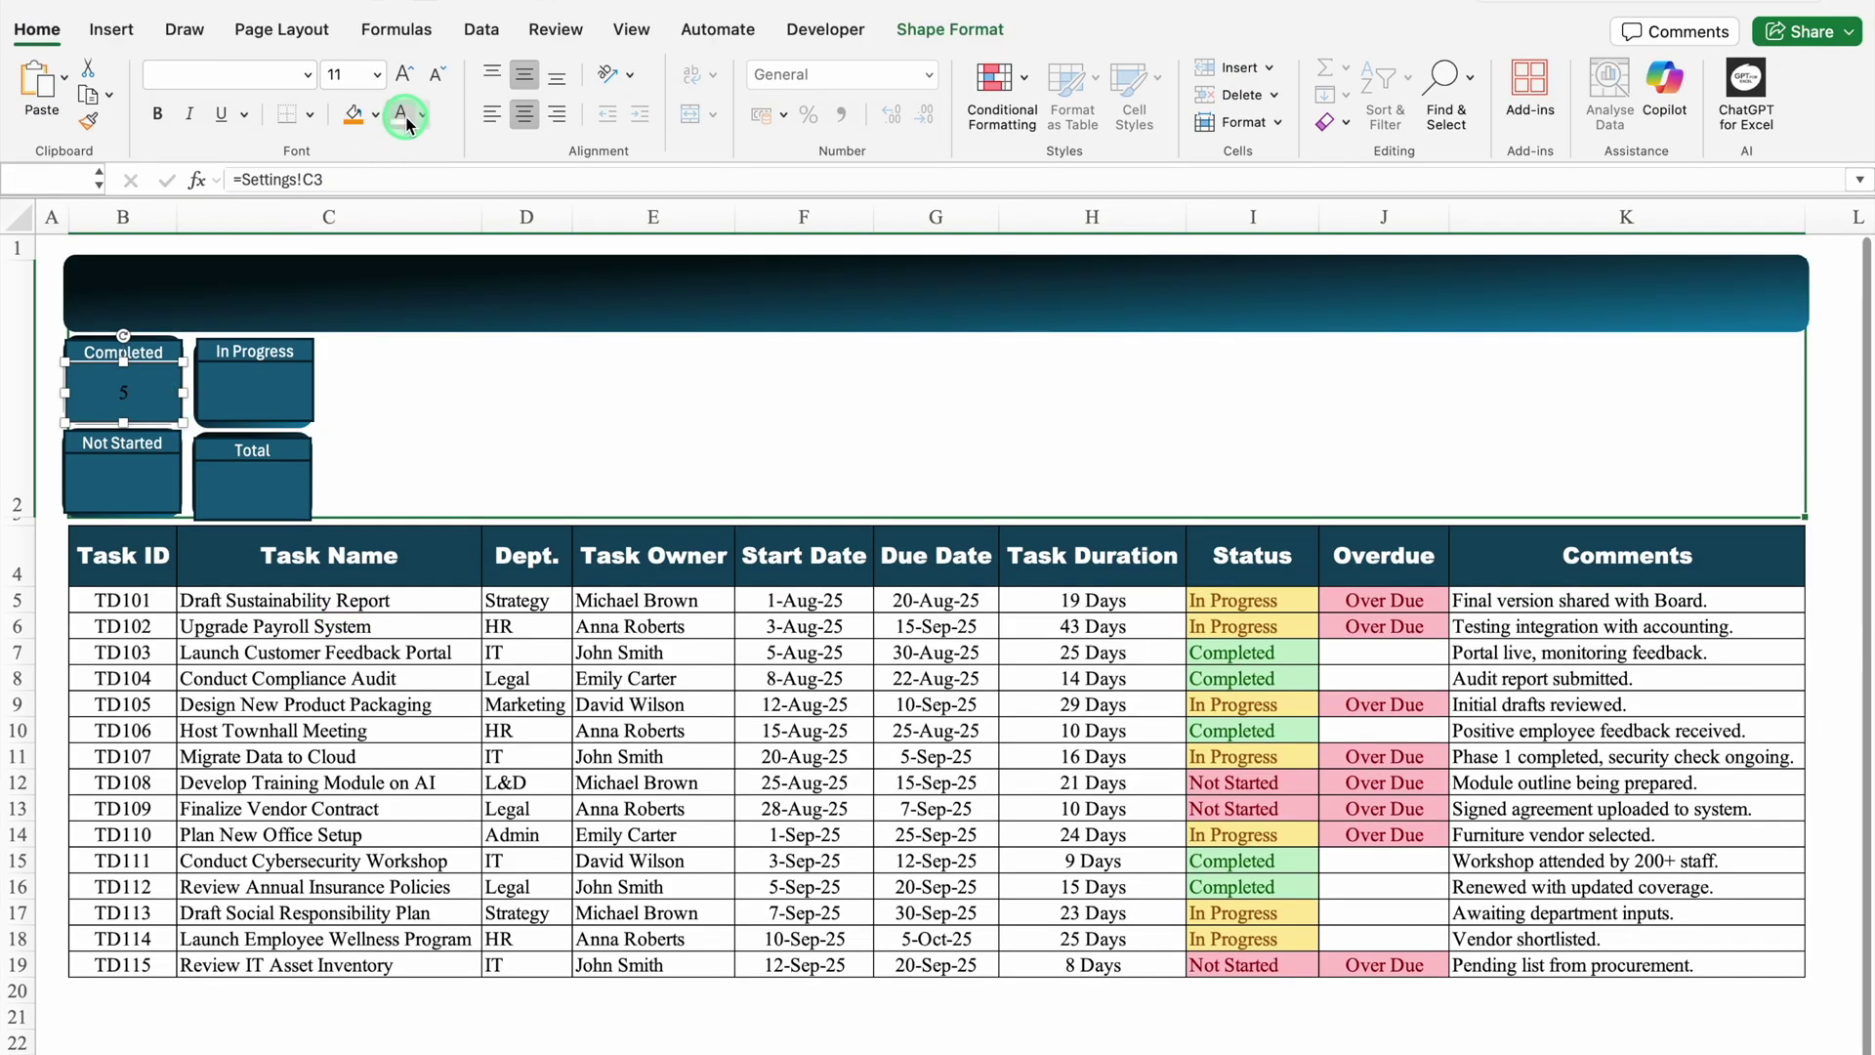
pyautogui.click(402, 123)
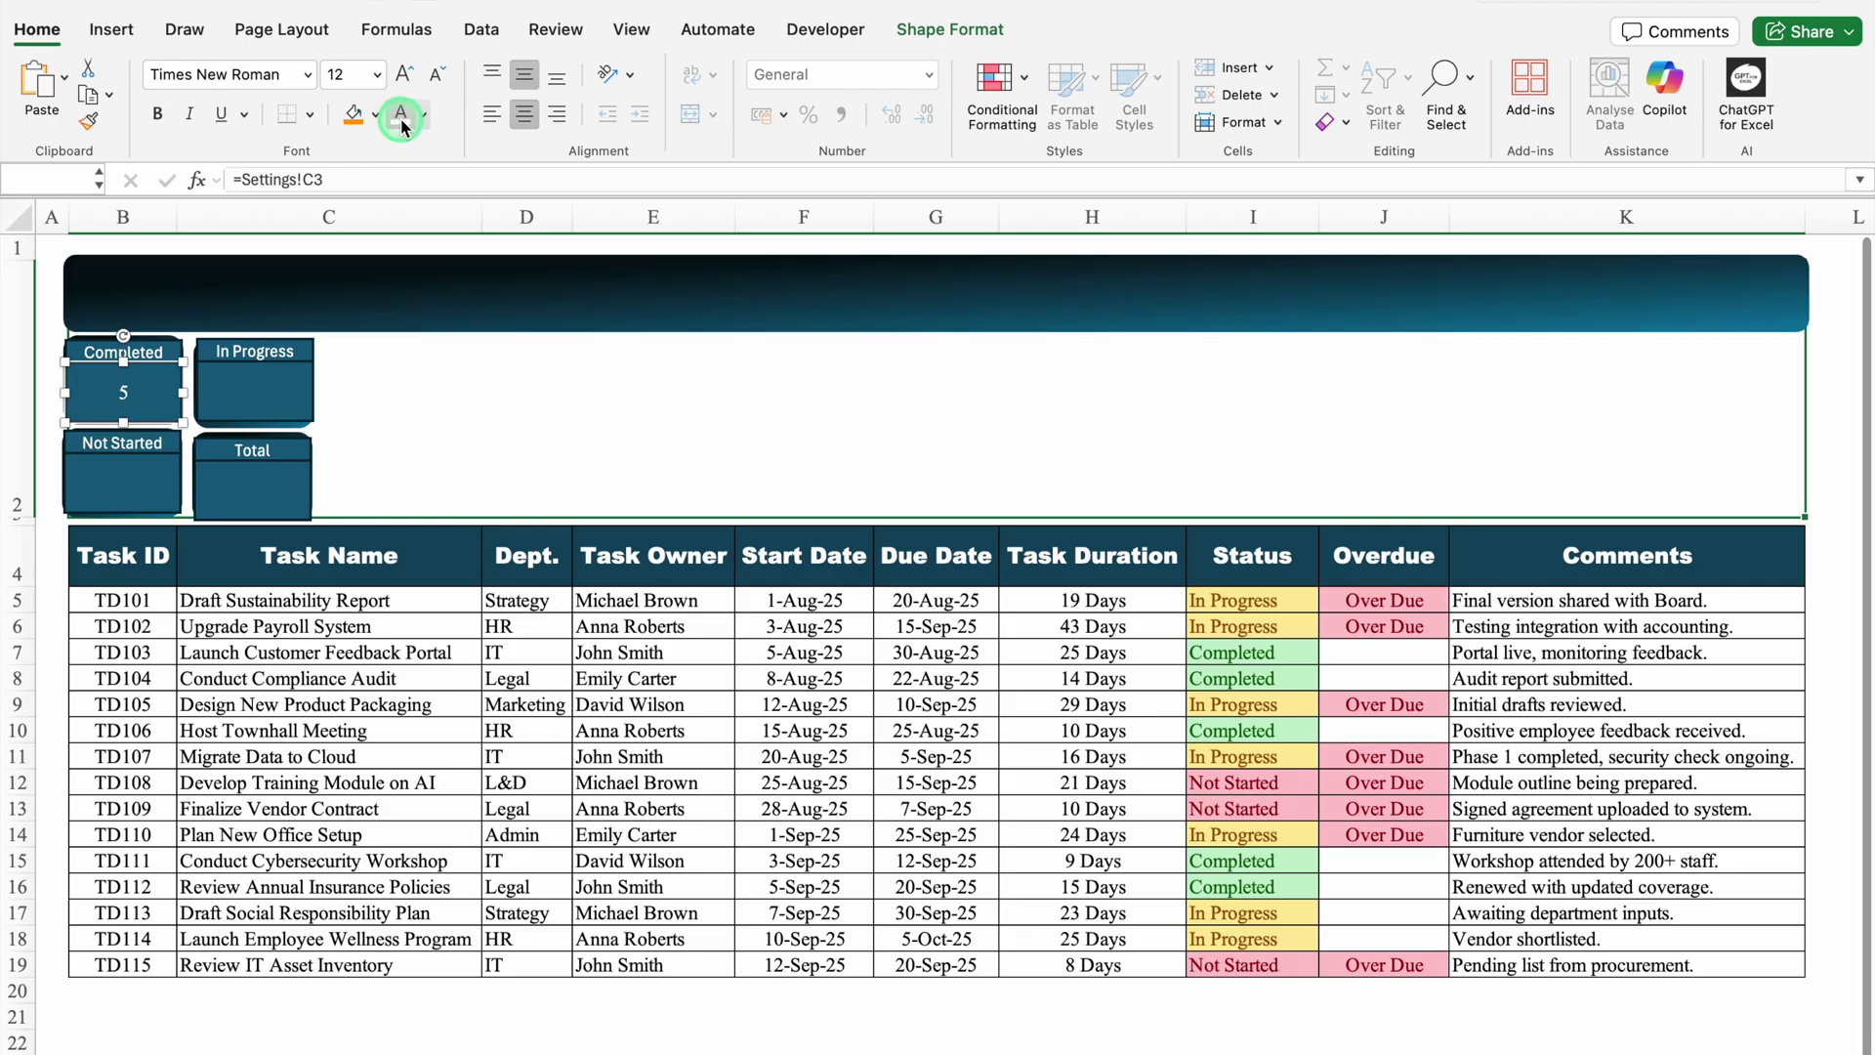
pyautogui.click(307, 75)
pyautogui.moveTo(322, 291)
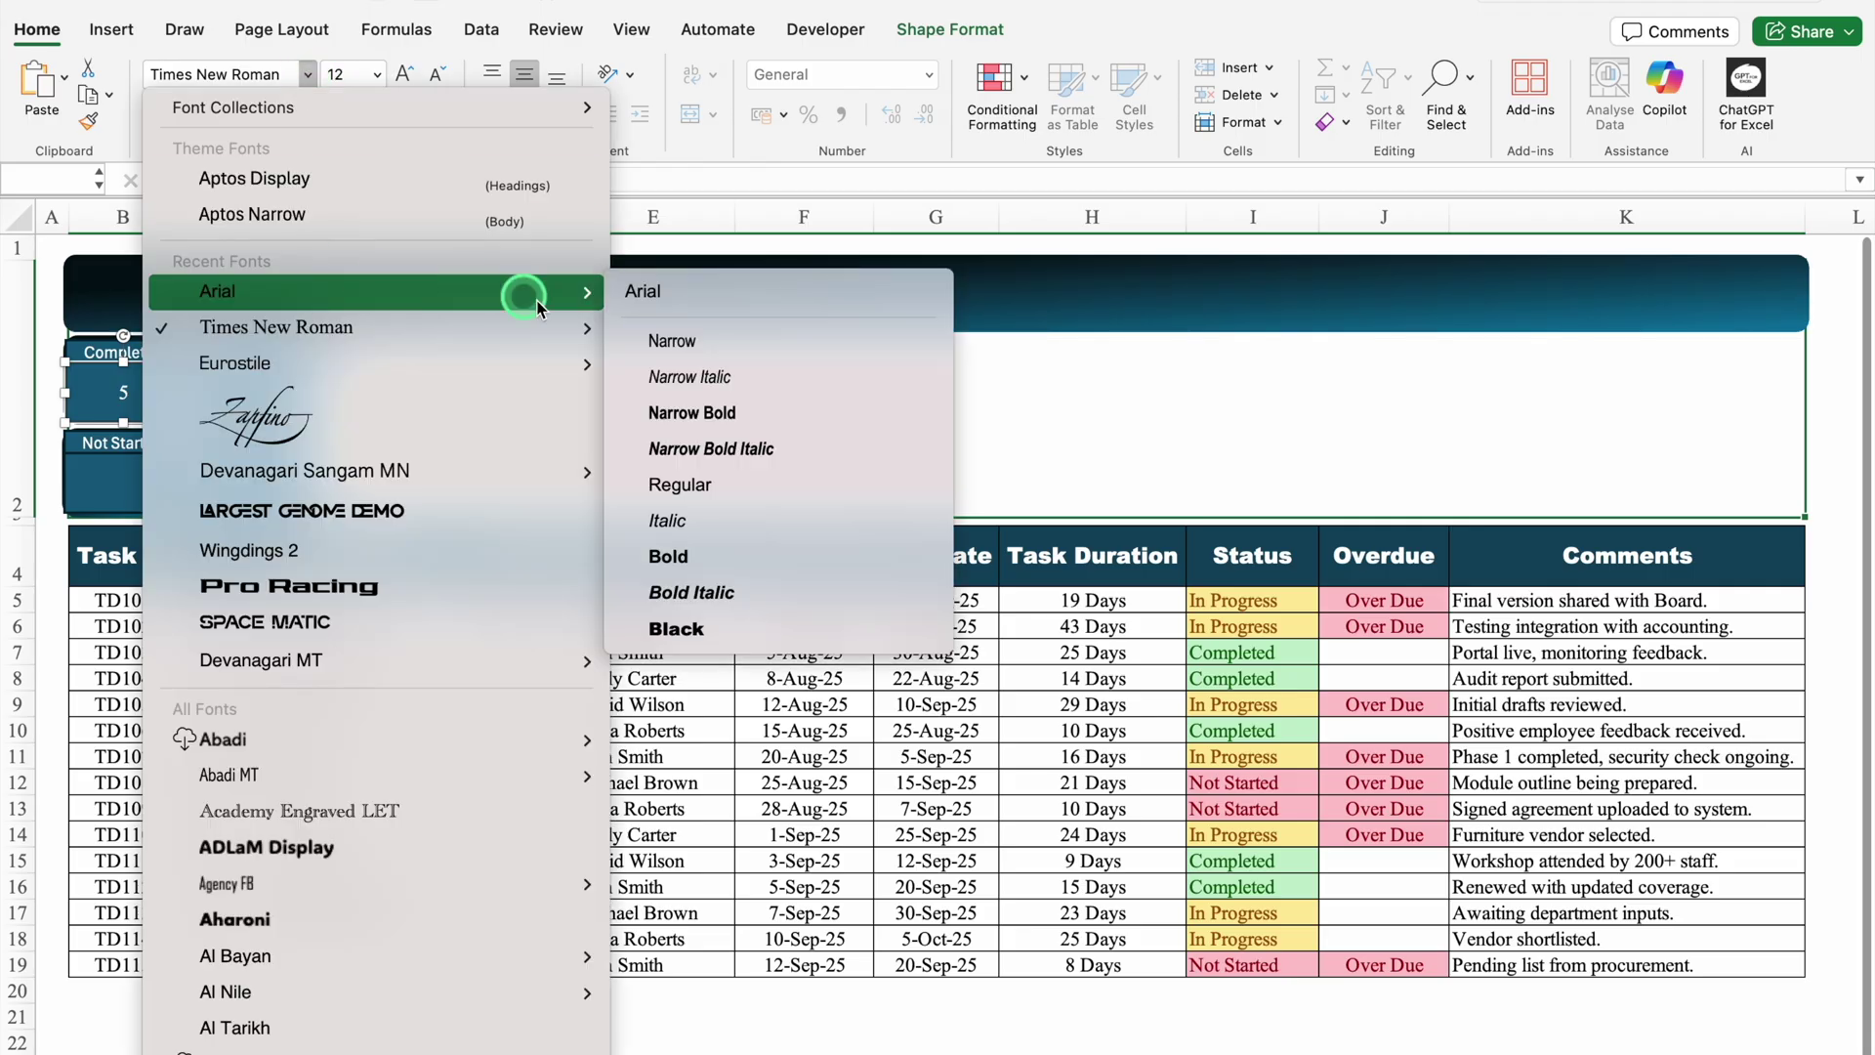
pyautogui.click(674, 628)
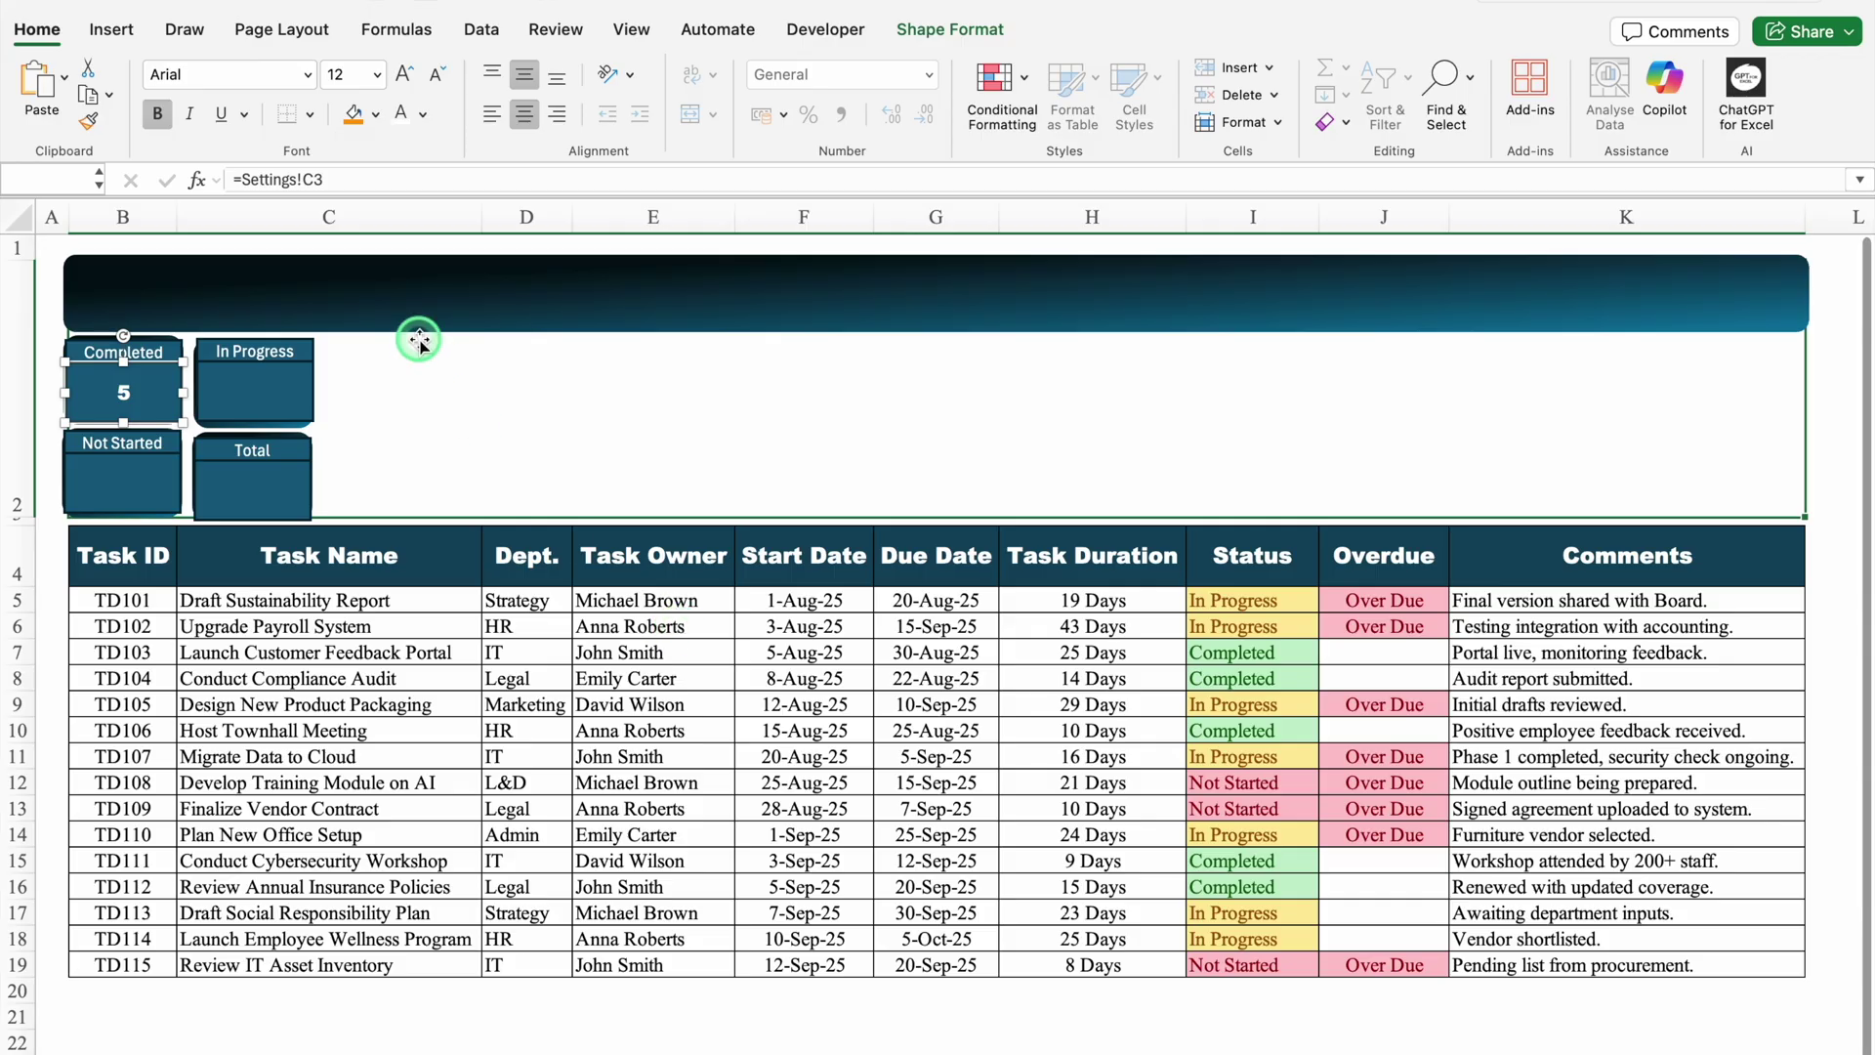
pyautogui.click(402, 76)
# - Link the In Progress card's value box to the In Progress count with the formula =Settings!C4
pyautogui.click(262, 381)
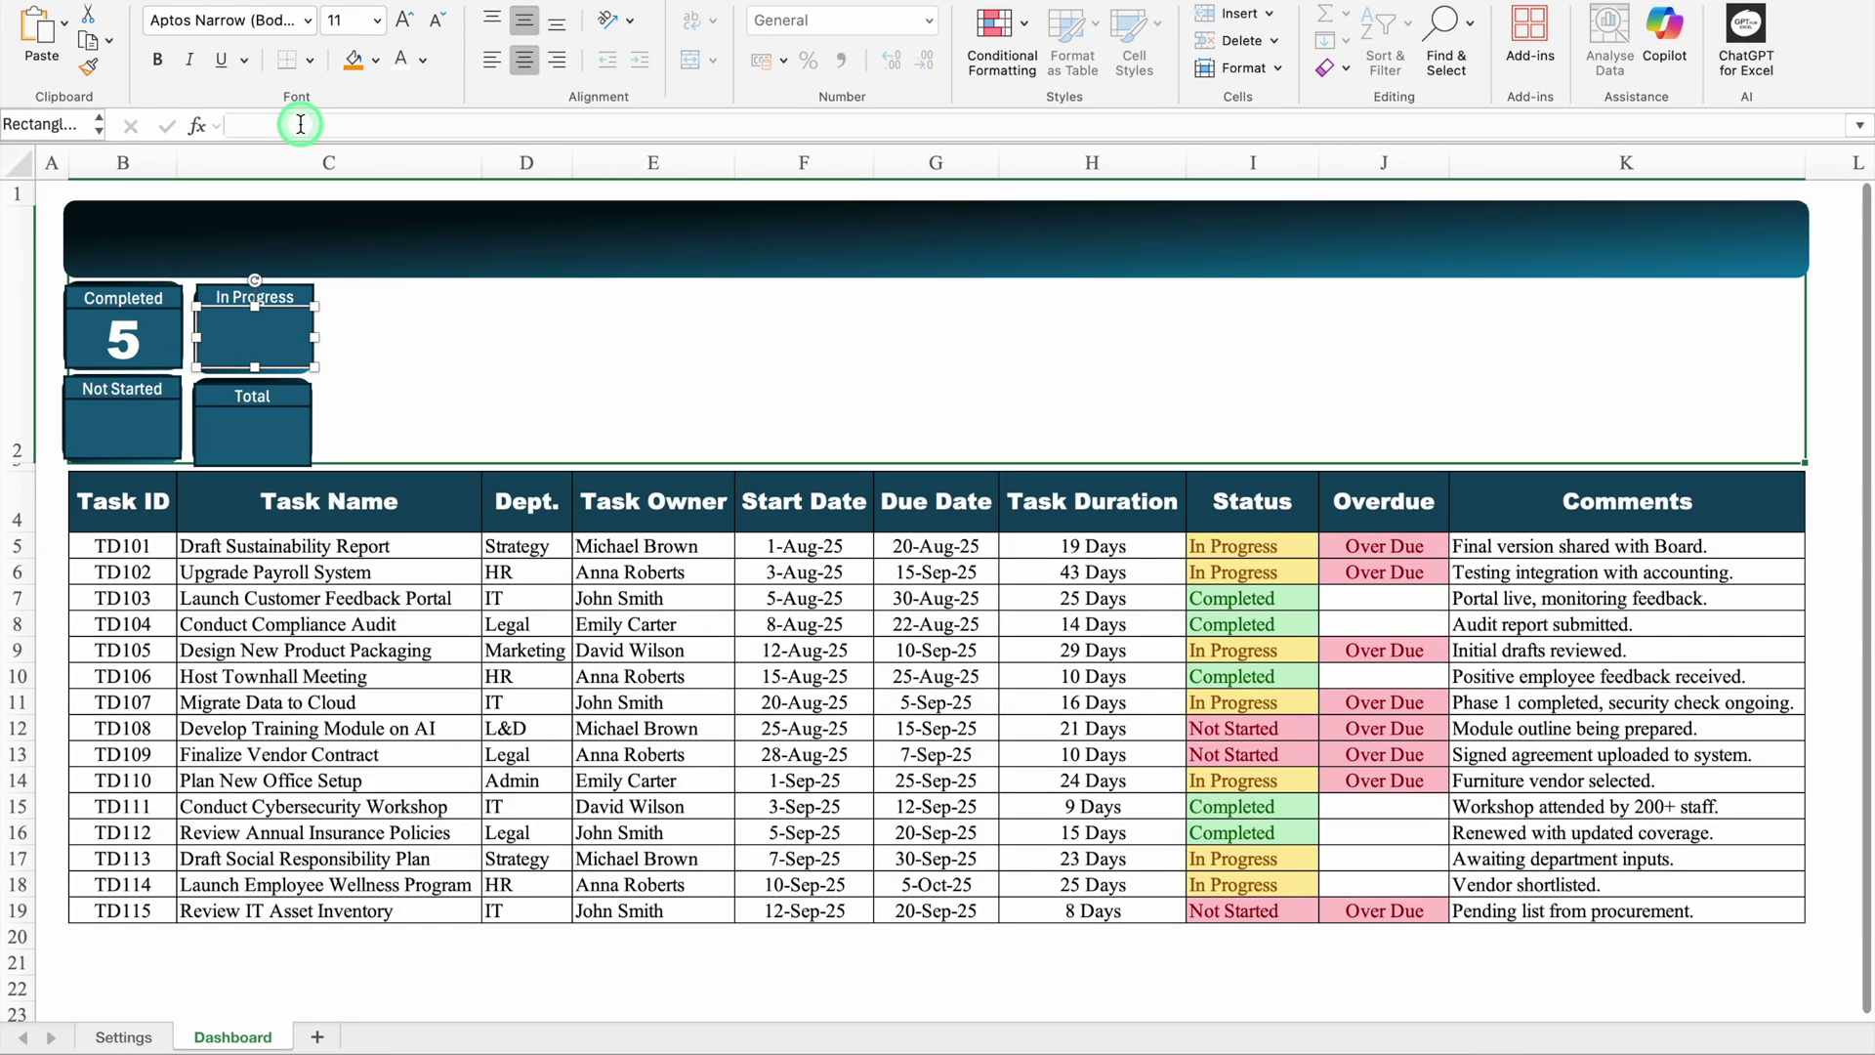
pyautogui.click(301, 179)
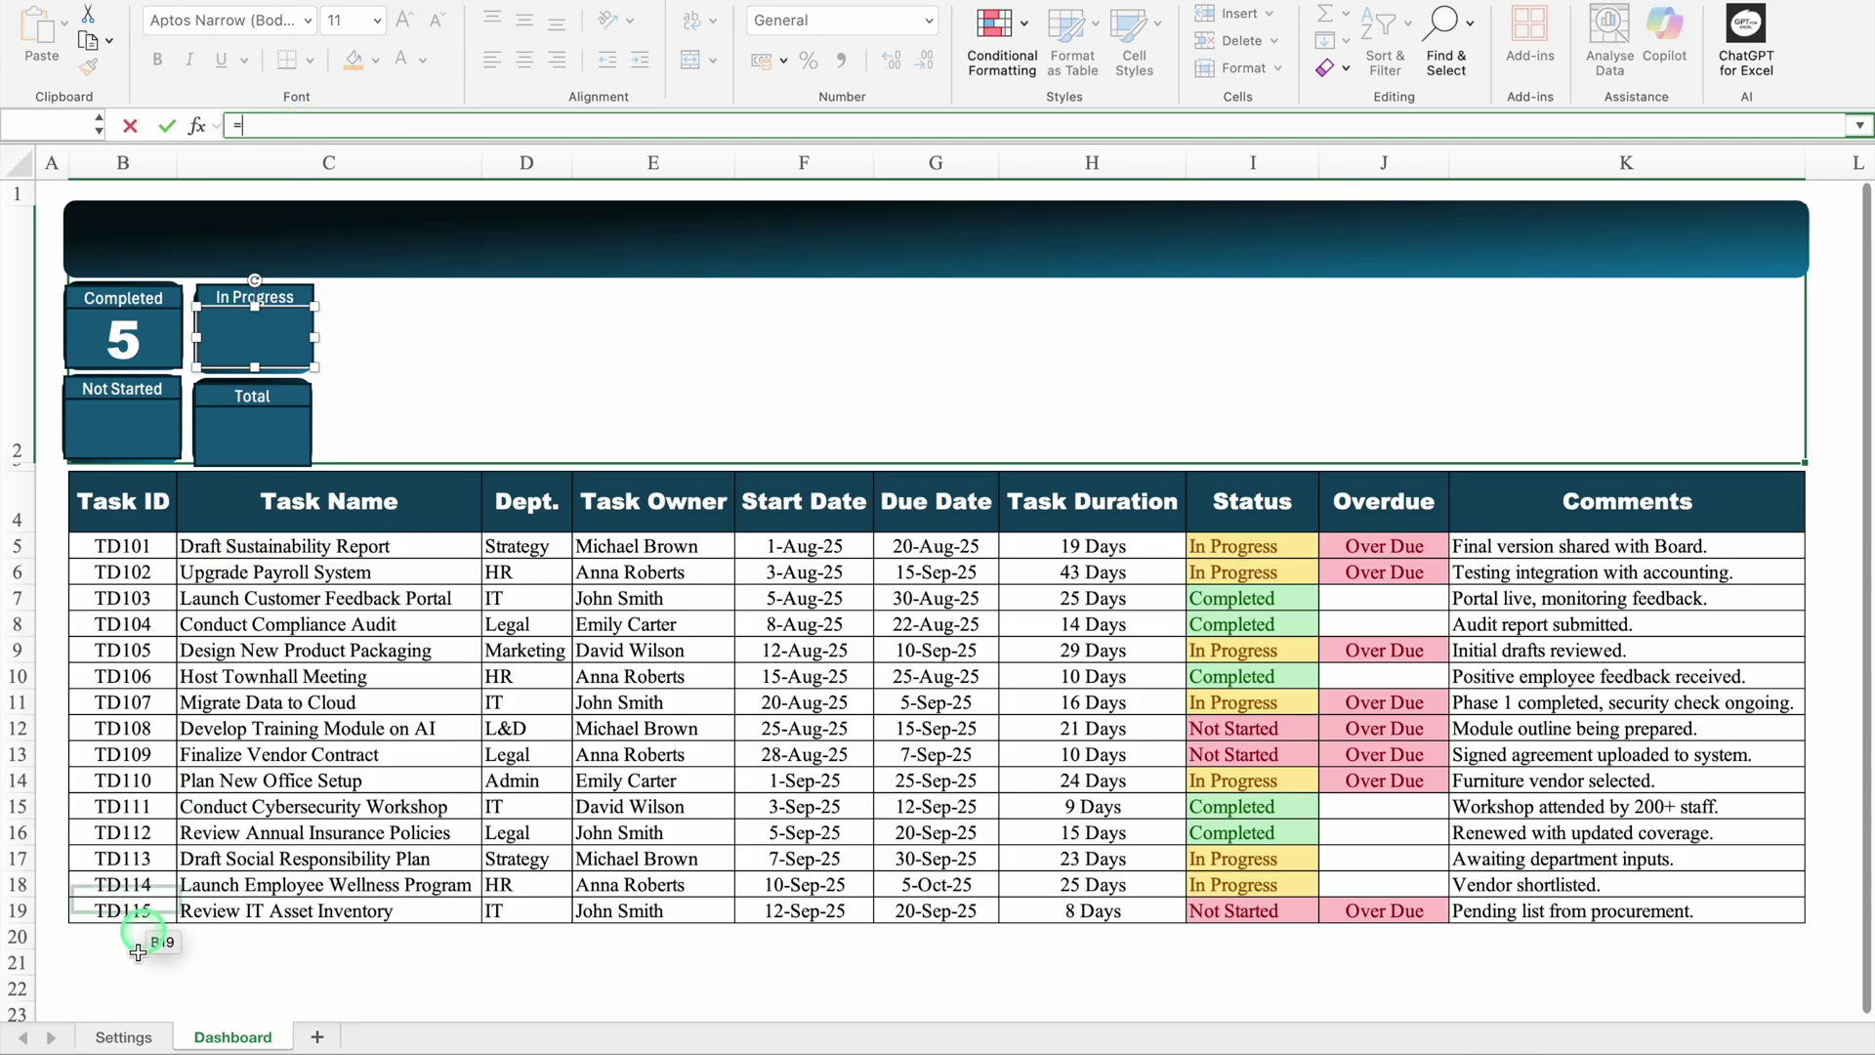
pyautogui.click(127, 1037)
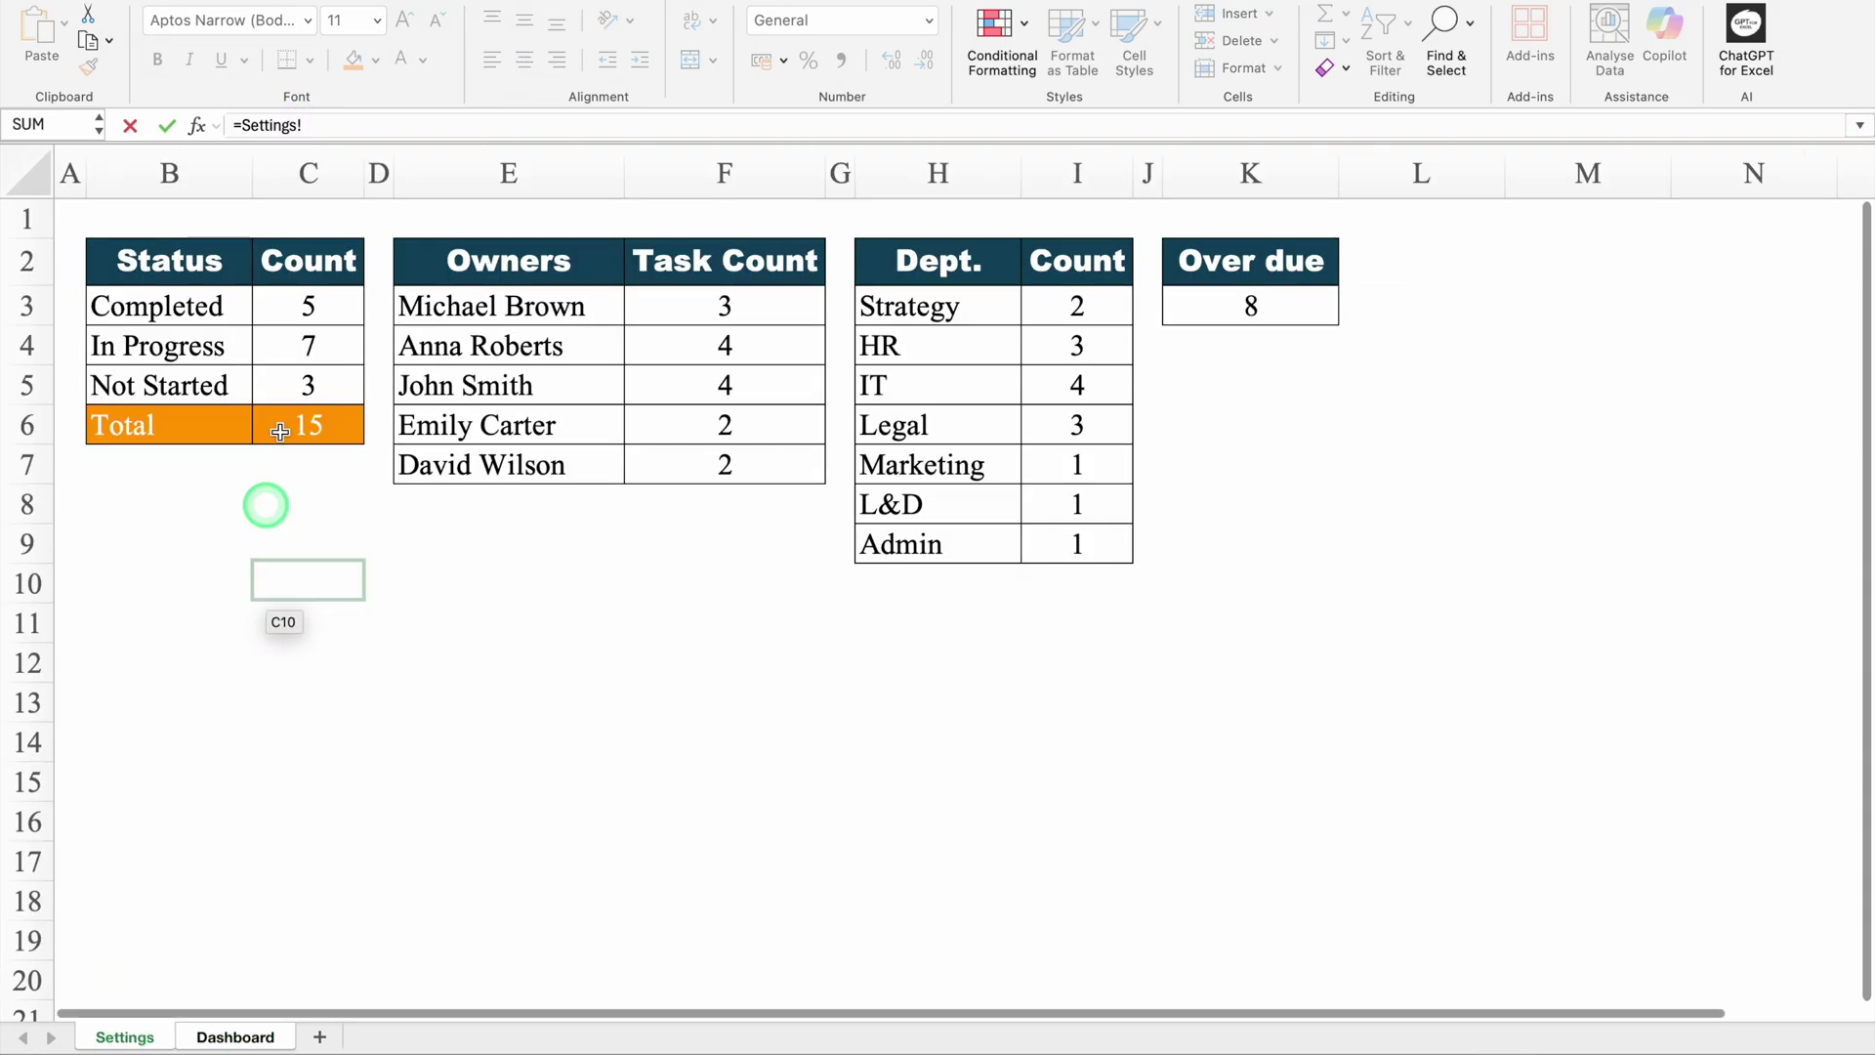
pyautogui.click(298, 346)
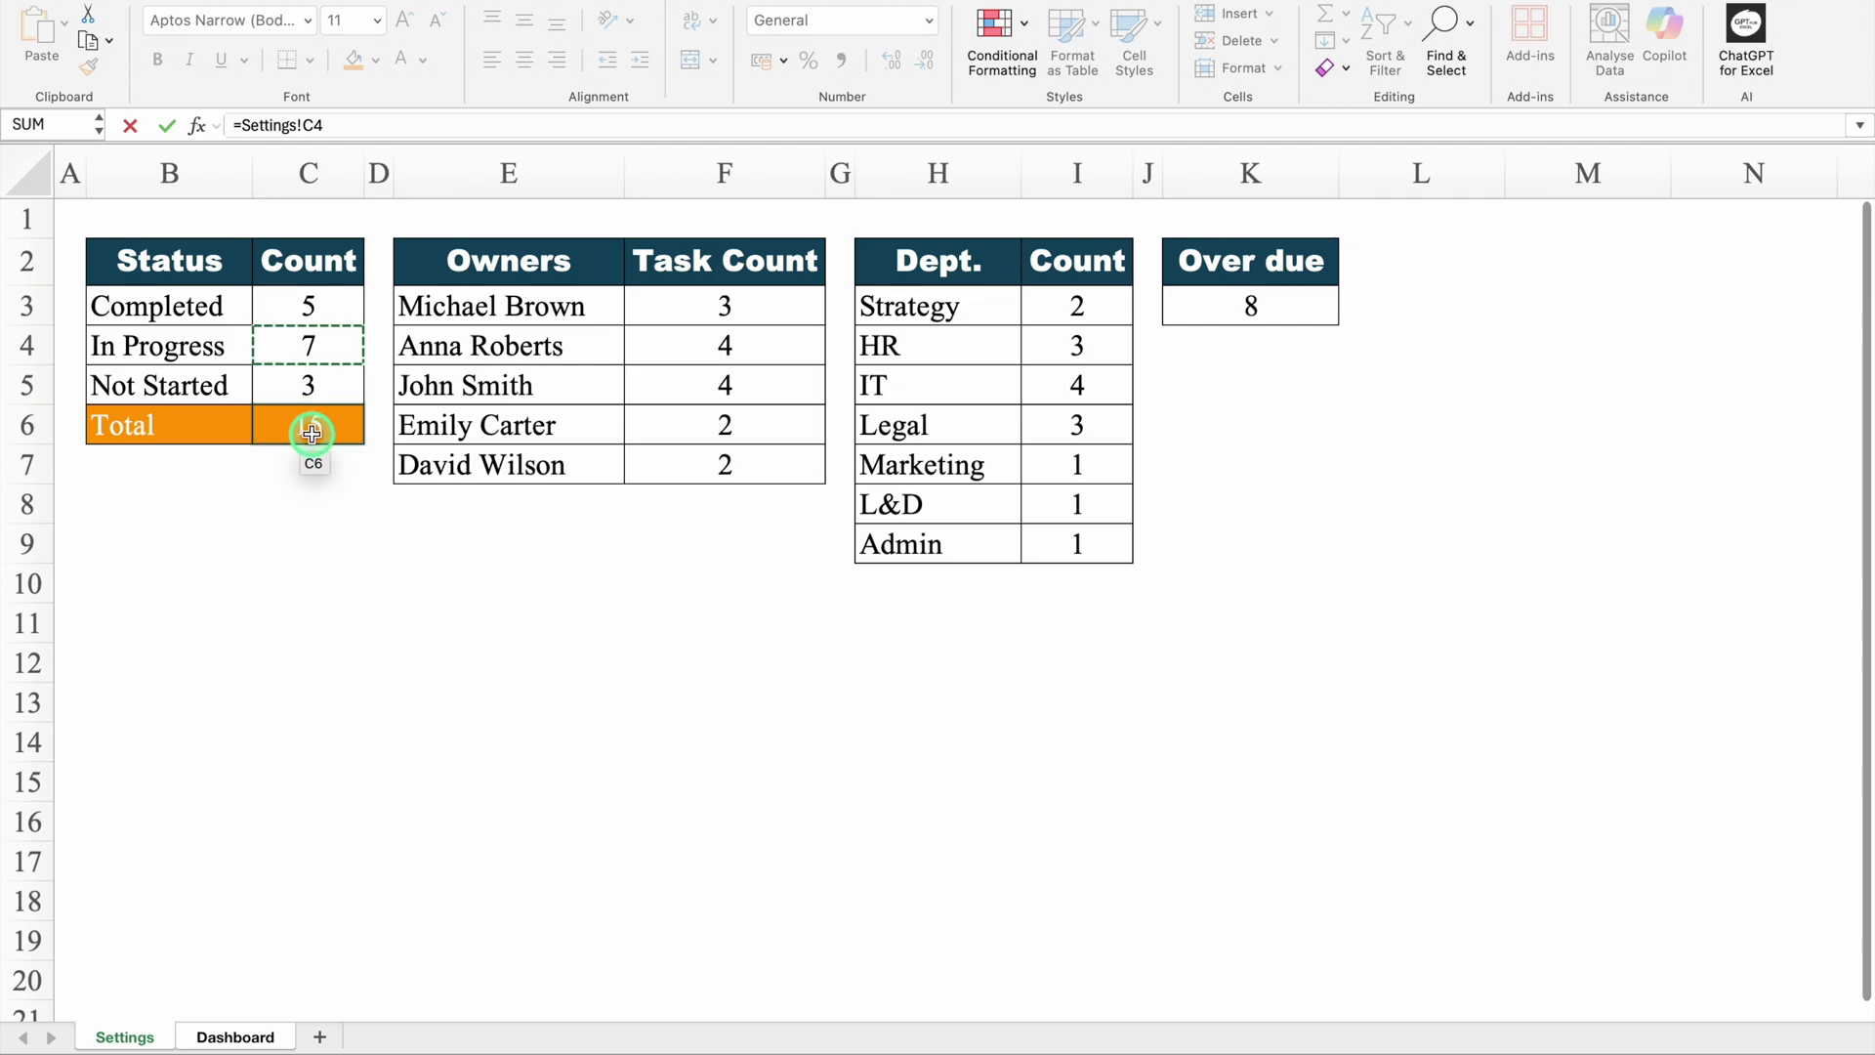
pyautogui.press('Return')
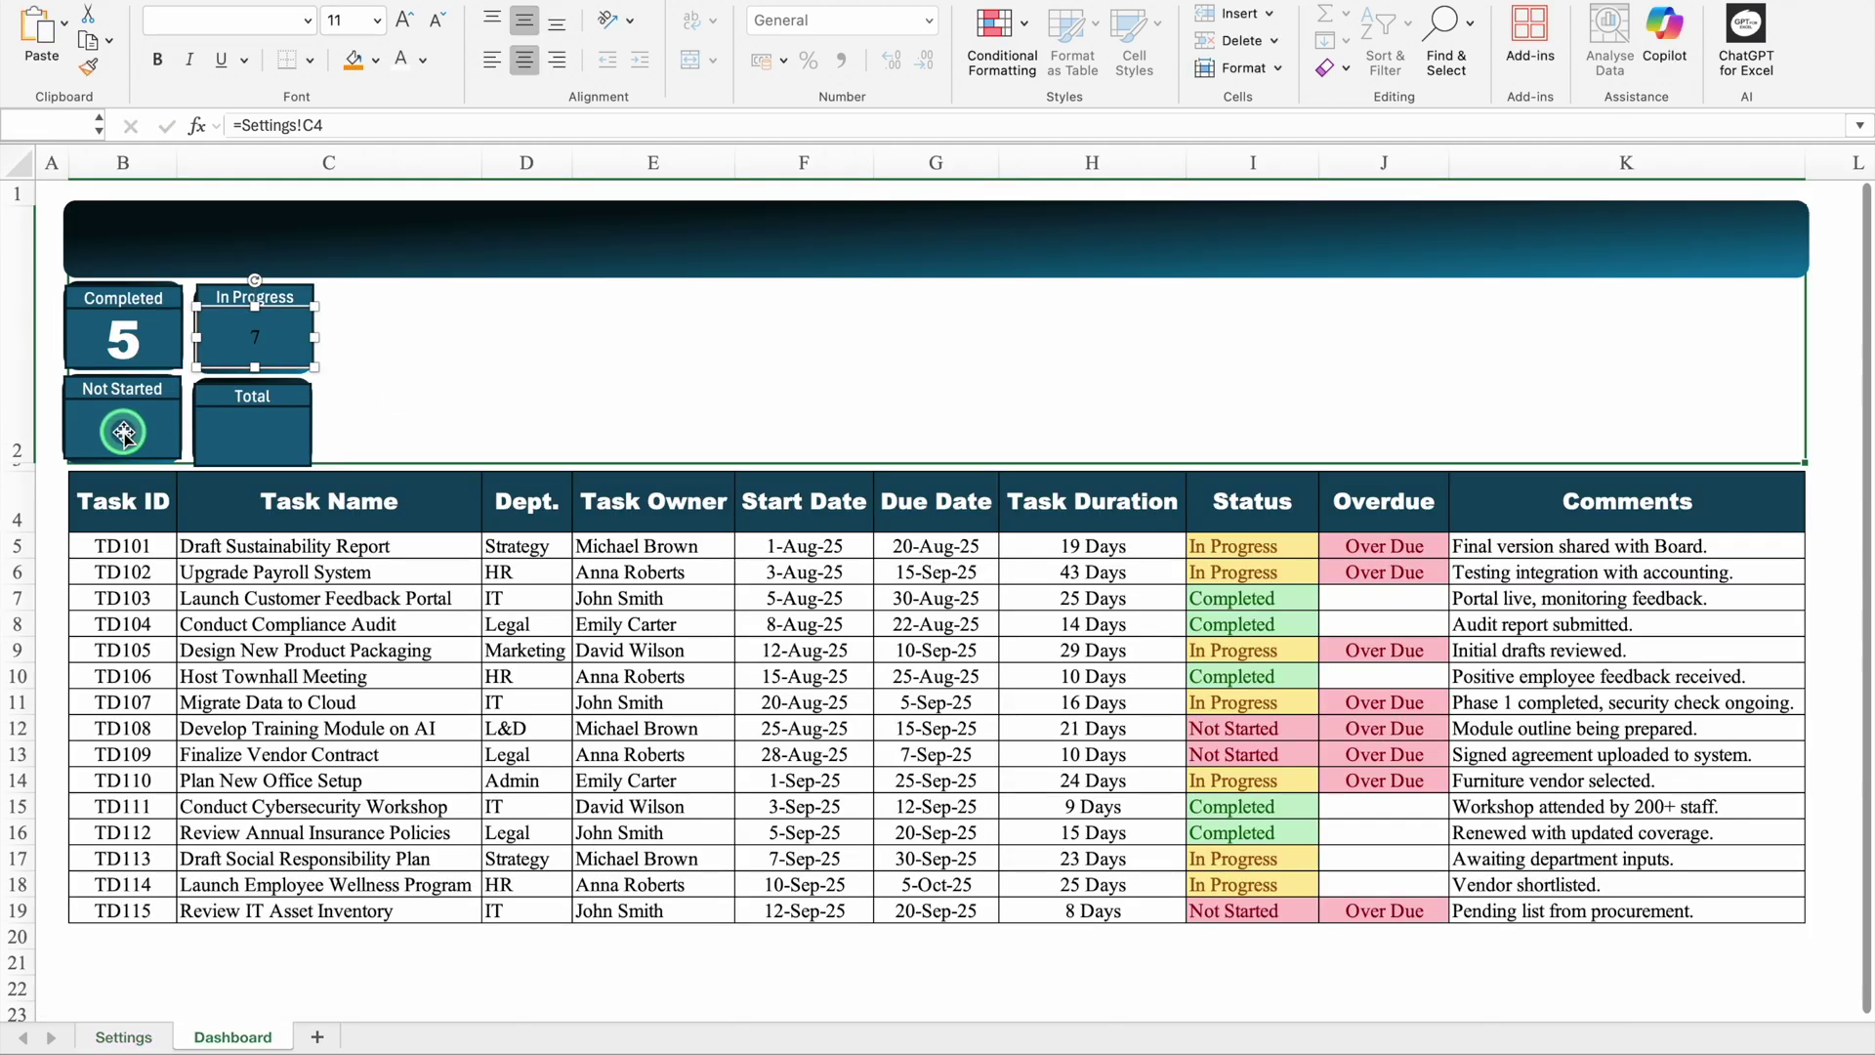
# - Link the Not Started card's value box to the Not Started count with the formula =Settings!C5
pyautogui.click(123, 431)
pyautogui.click(317, 124)
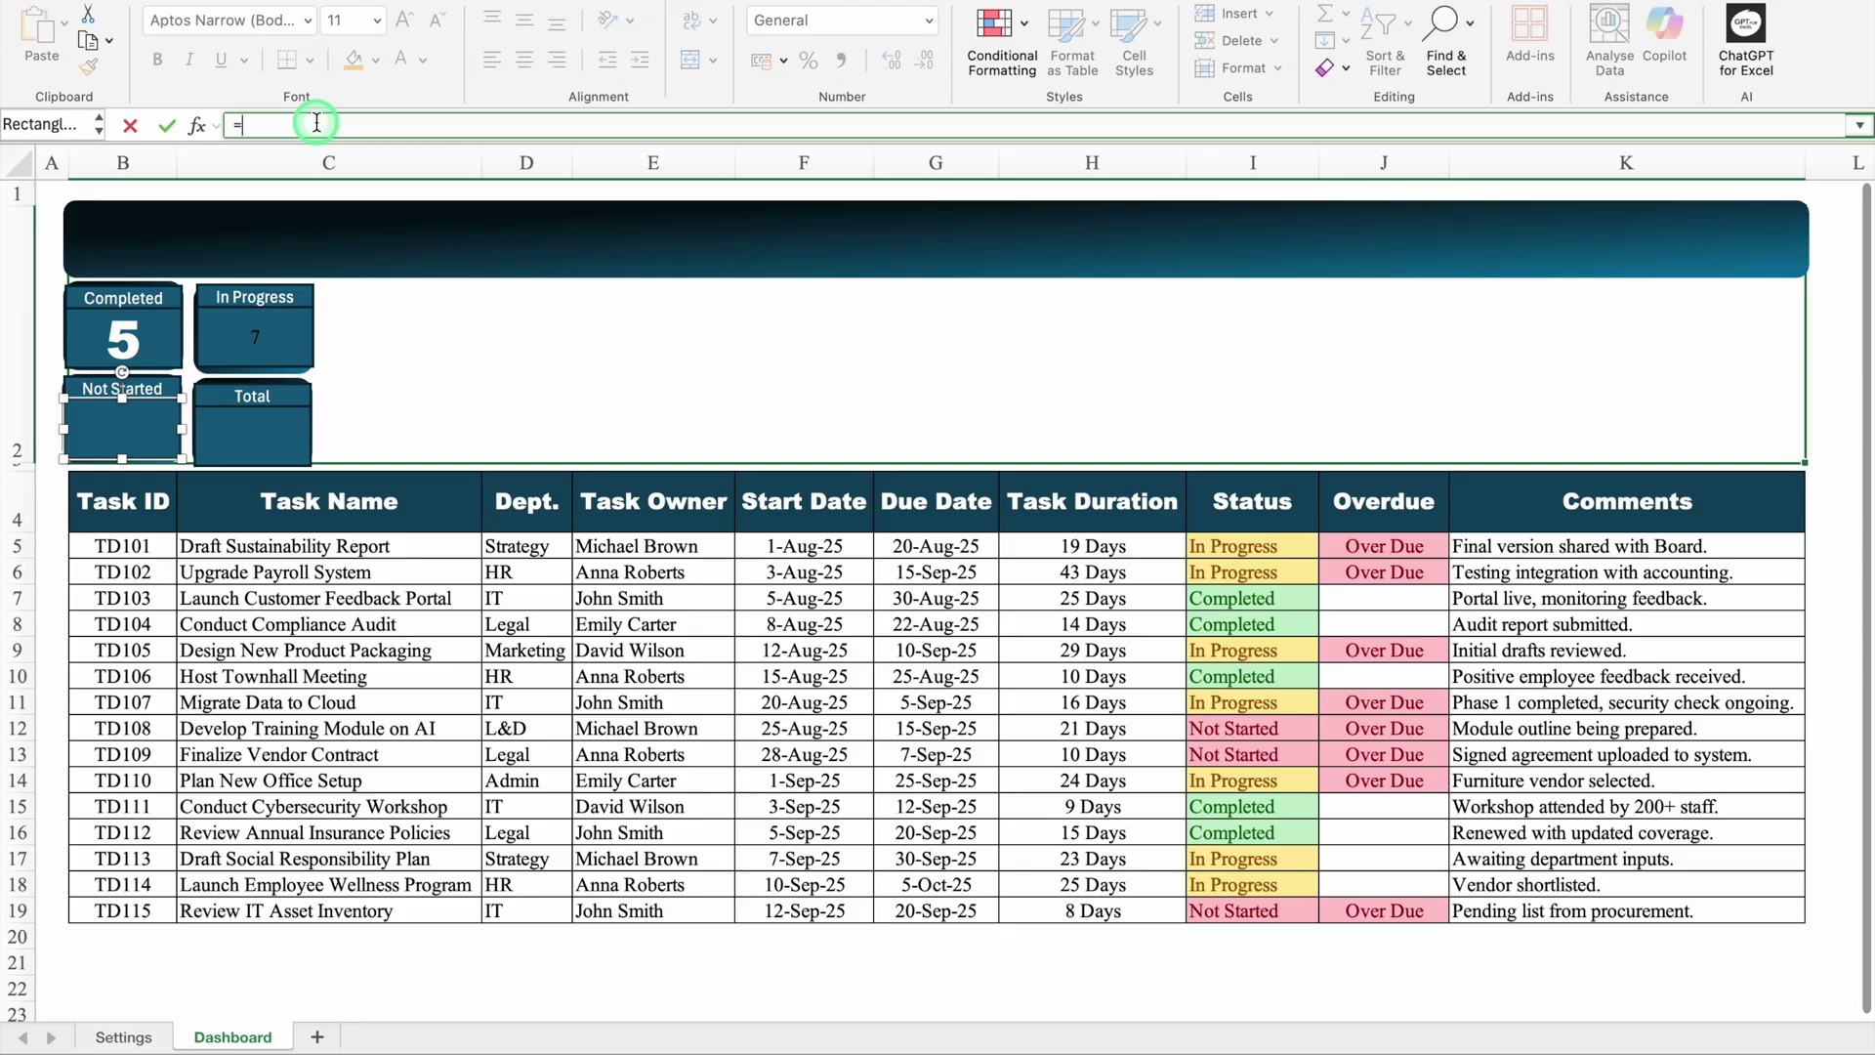
pyautogui.click(127, 1038)
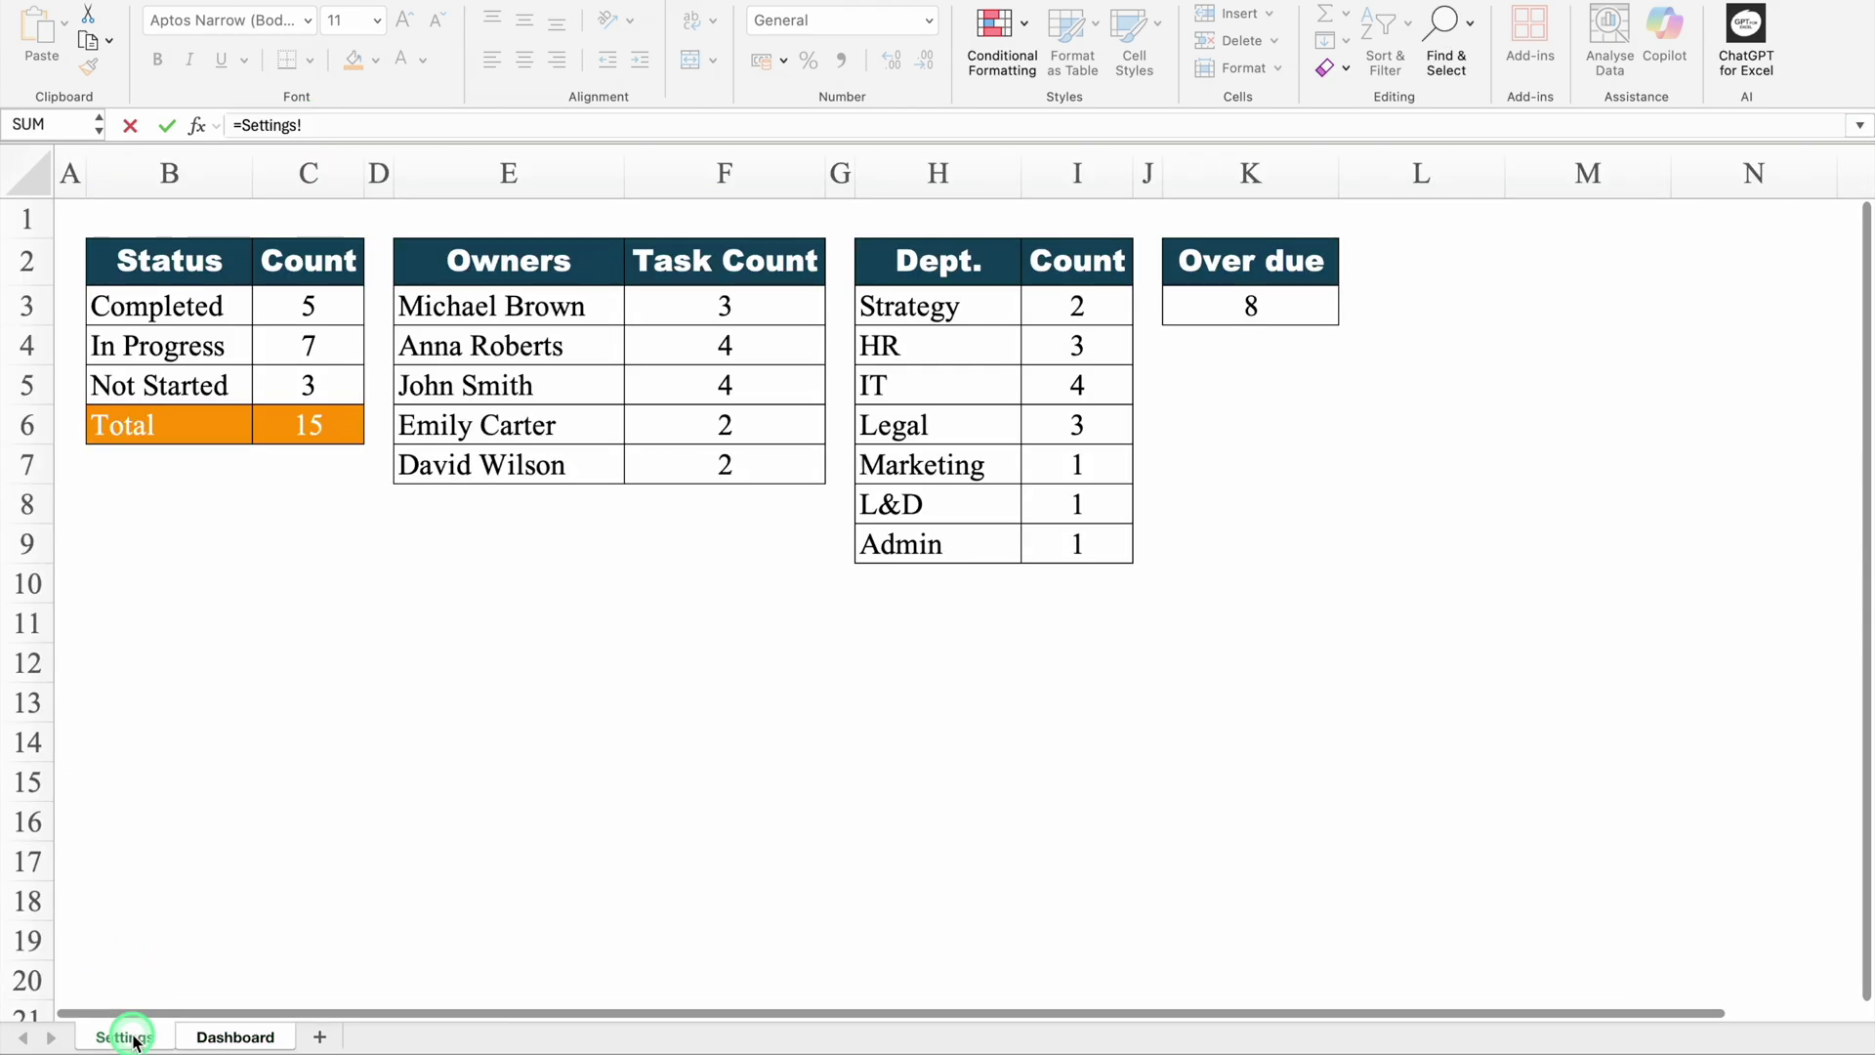
pyautogui.click(297, 383)
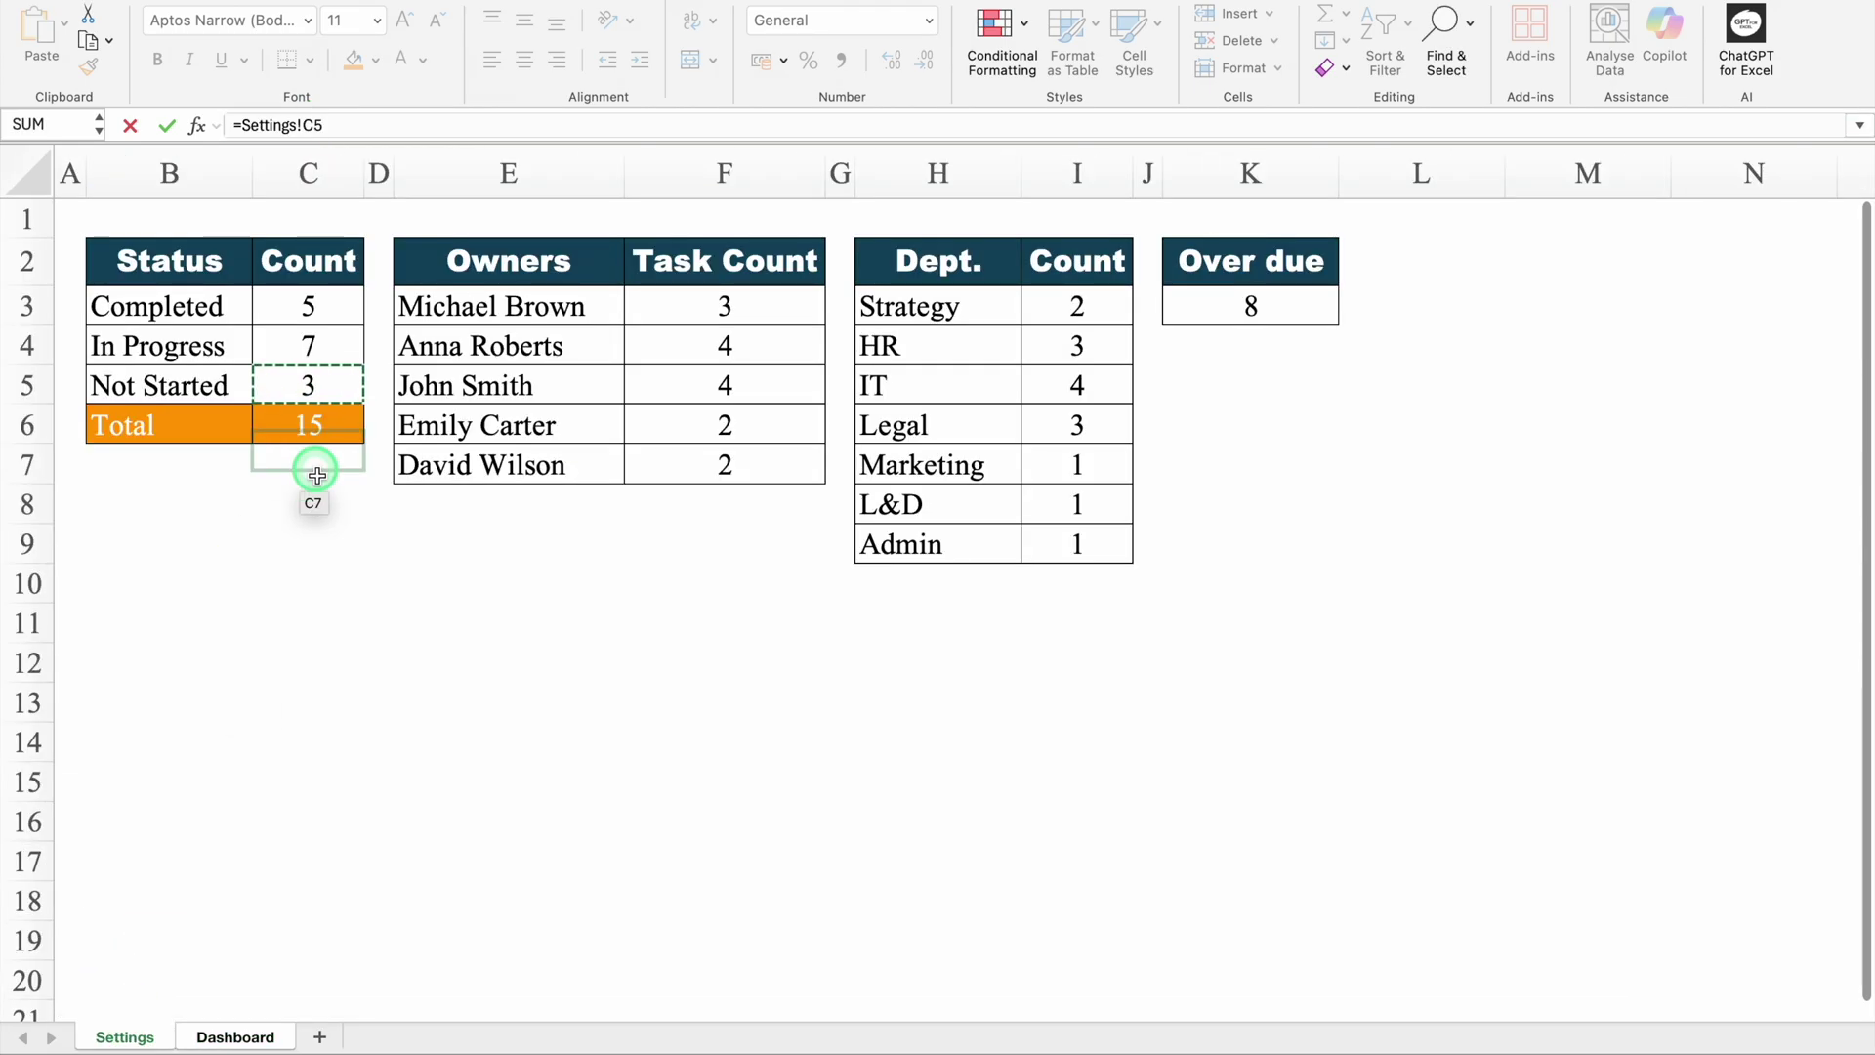
pyautogui.press('Return')
# - Link the Total card's value box to the total count with the formula =Settings!C6
pyautogui.click(268, 433)
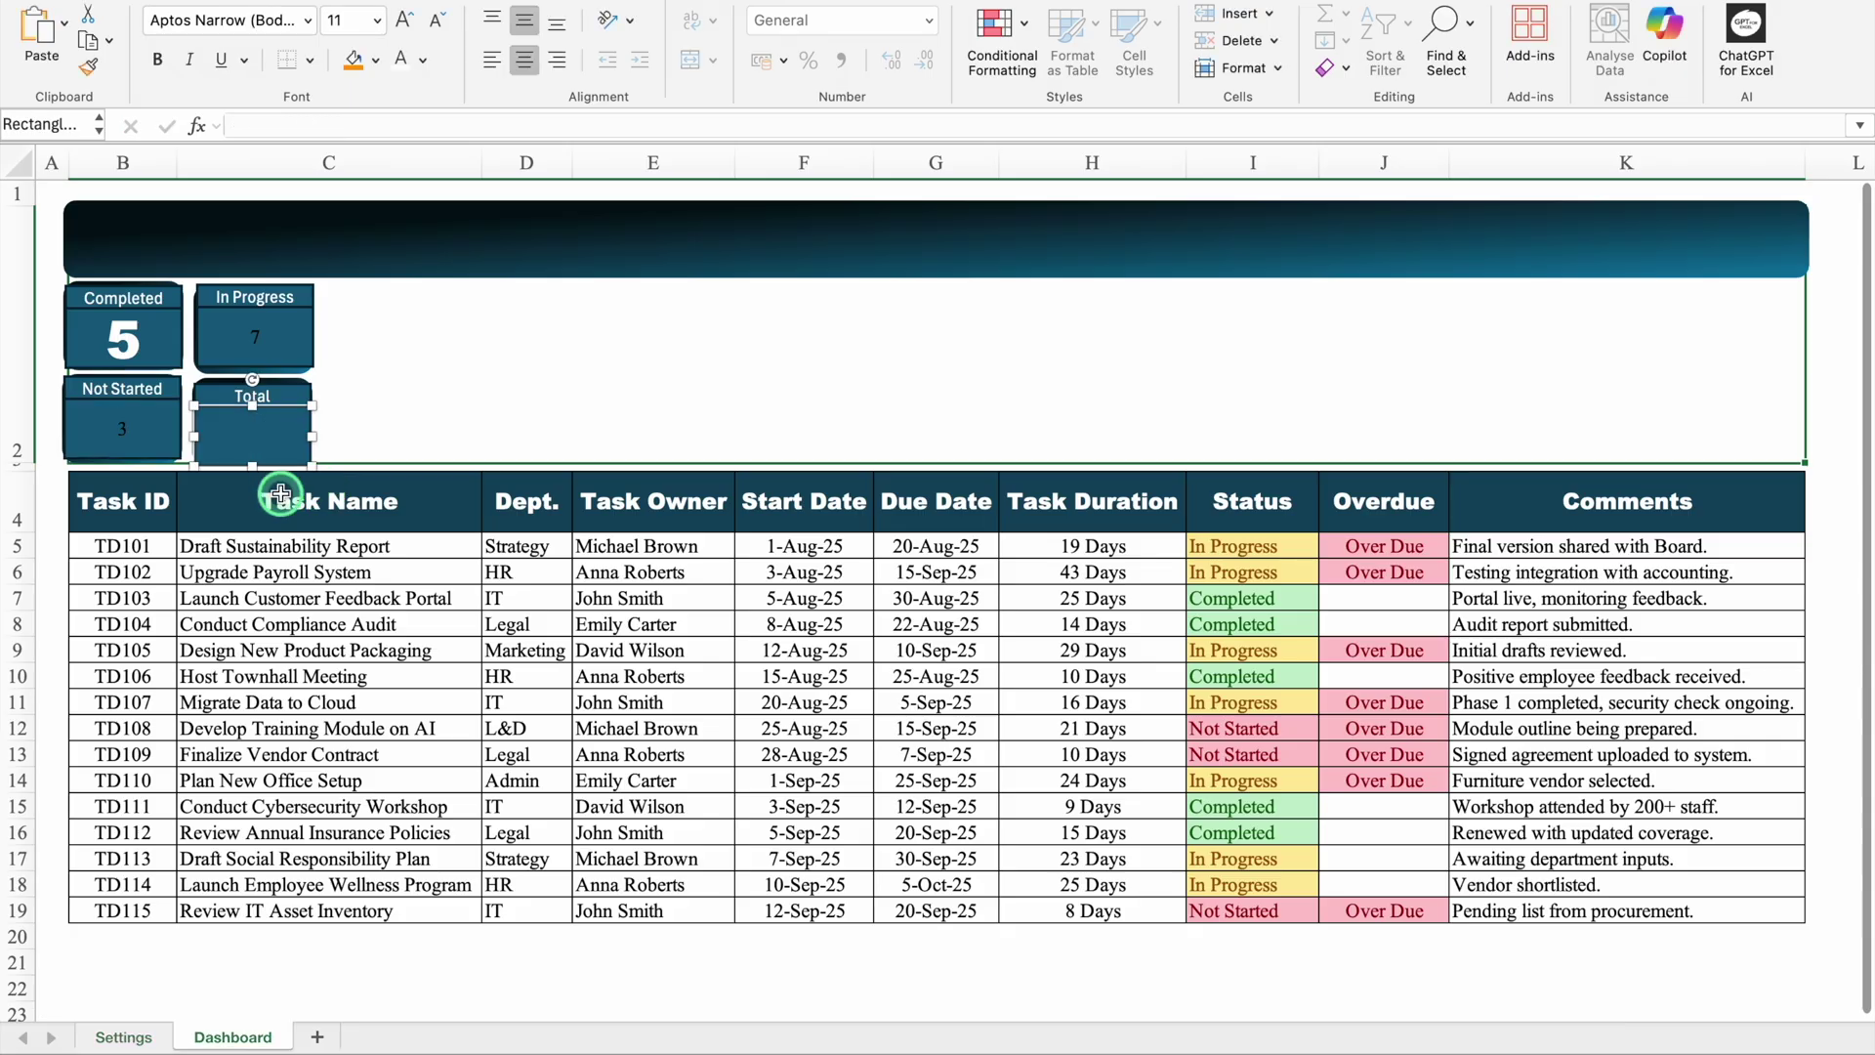
pyautogui.click(305, 128)
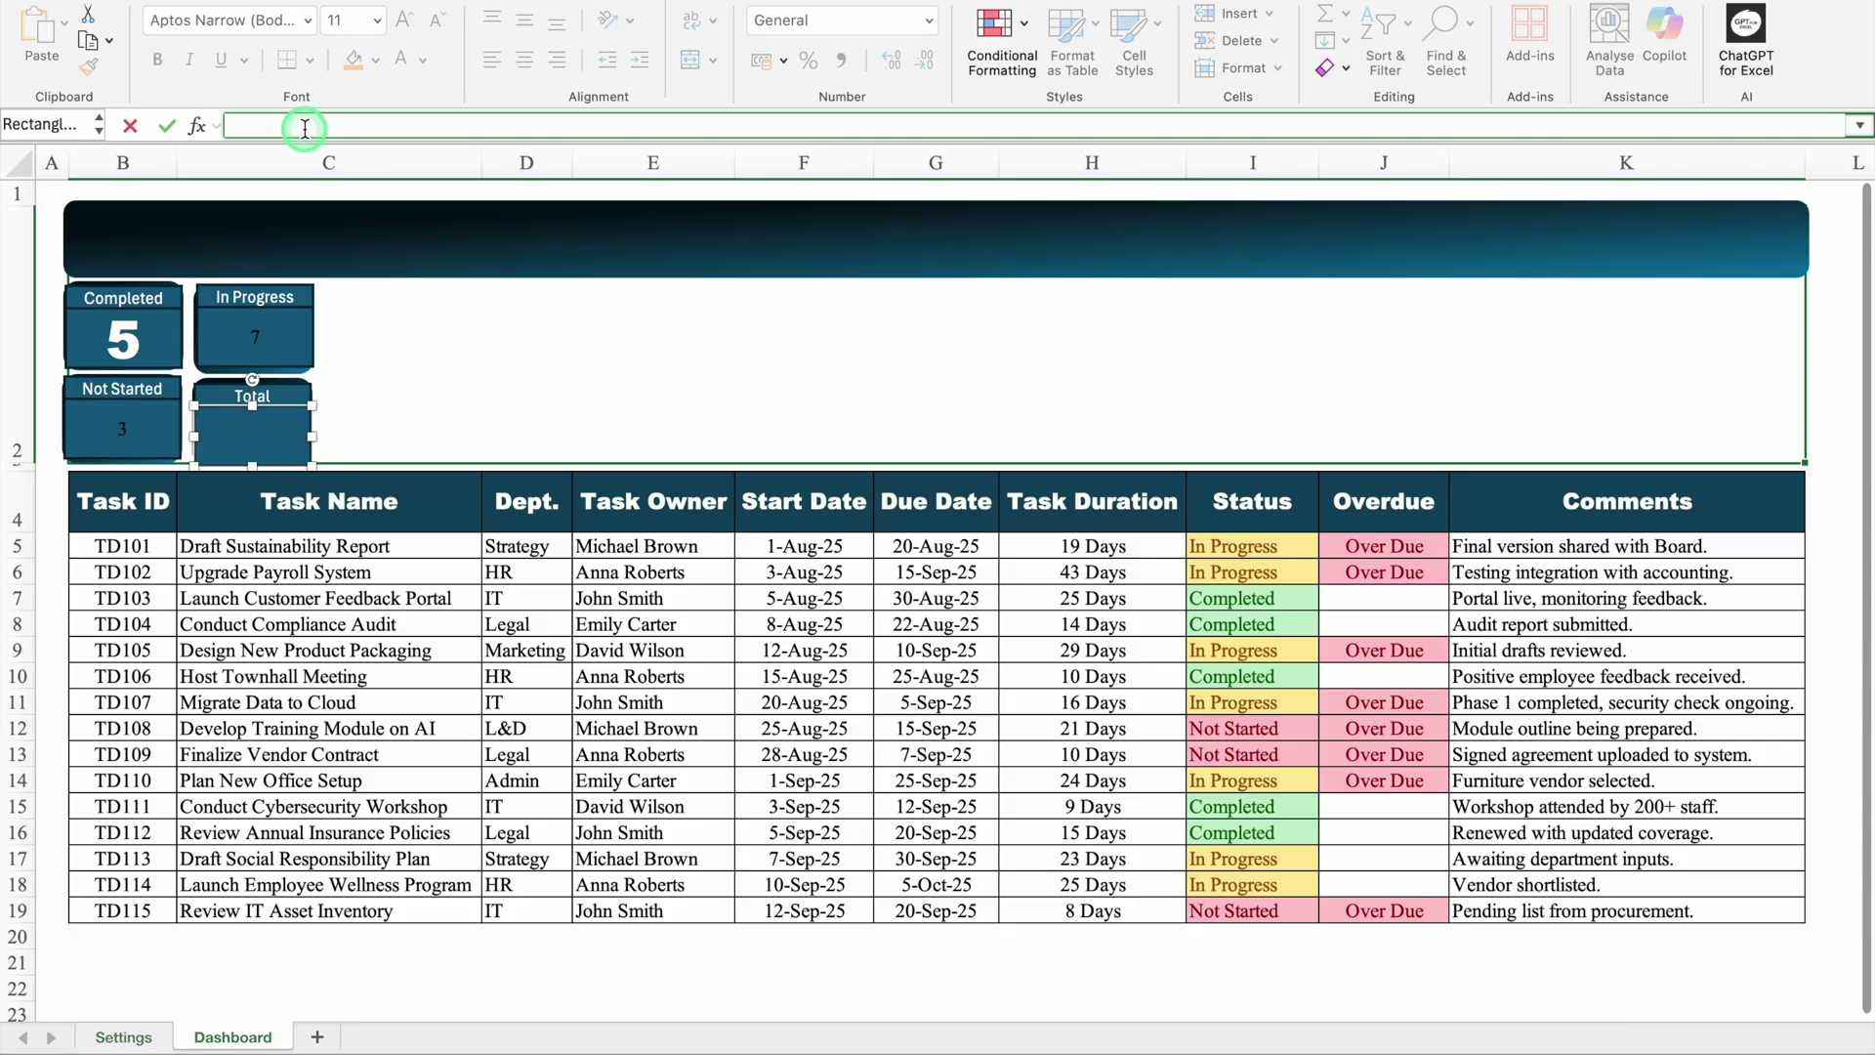
pyautogui.click(124, 1037)
pyautogui.click(280, 426)
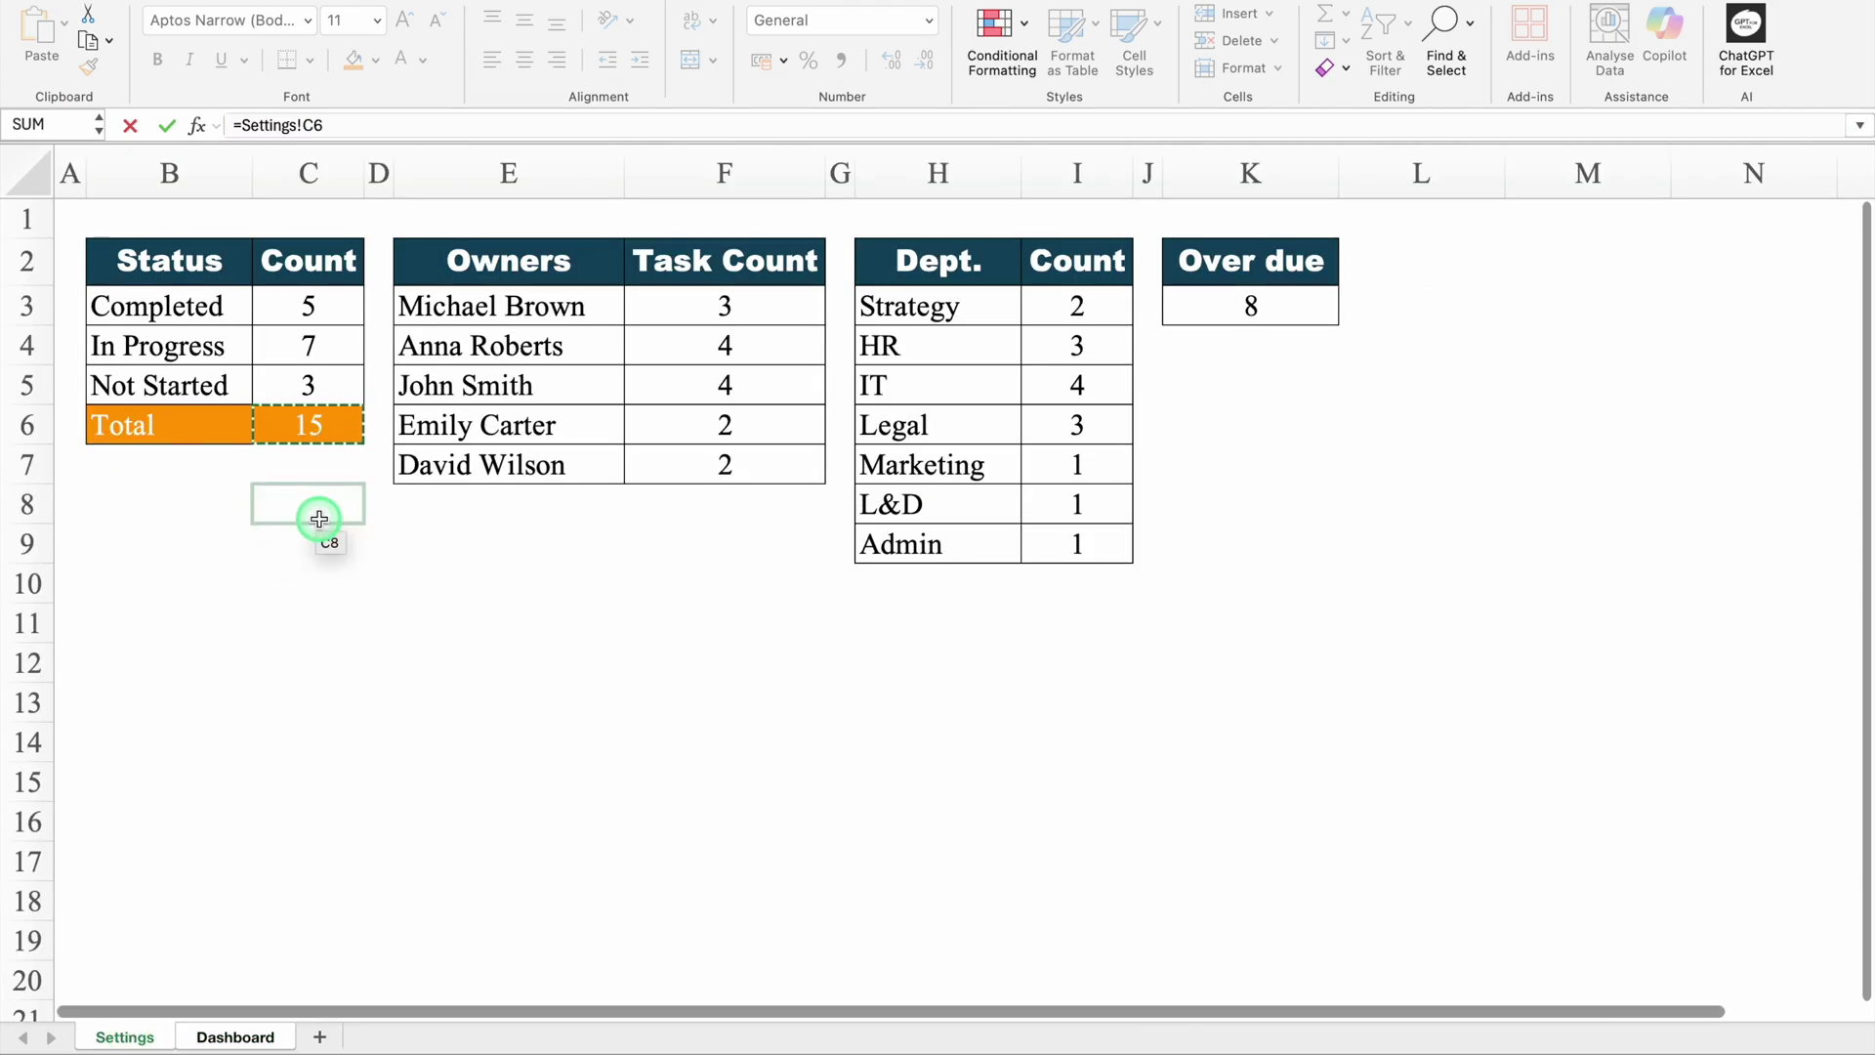
pyautogui.press('Return')
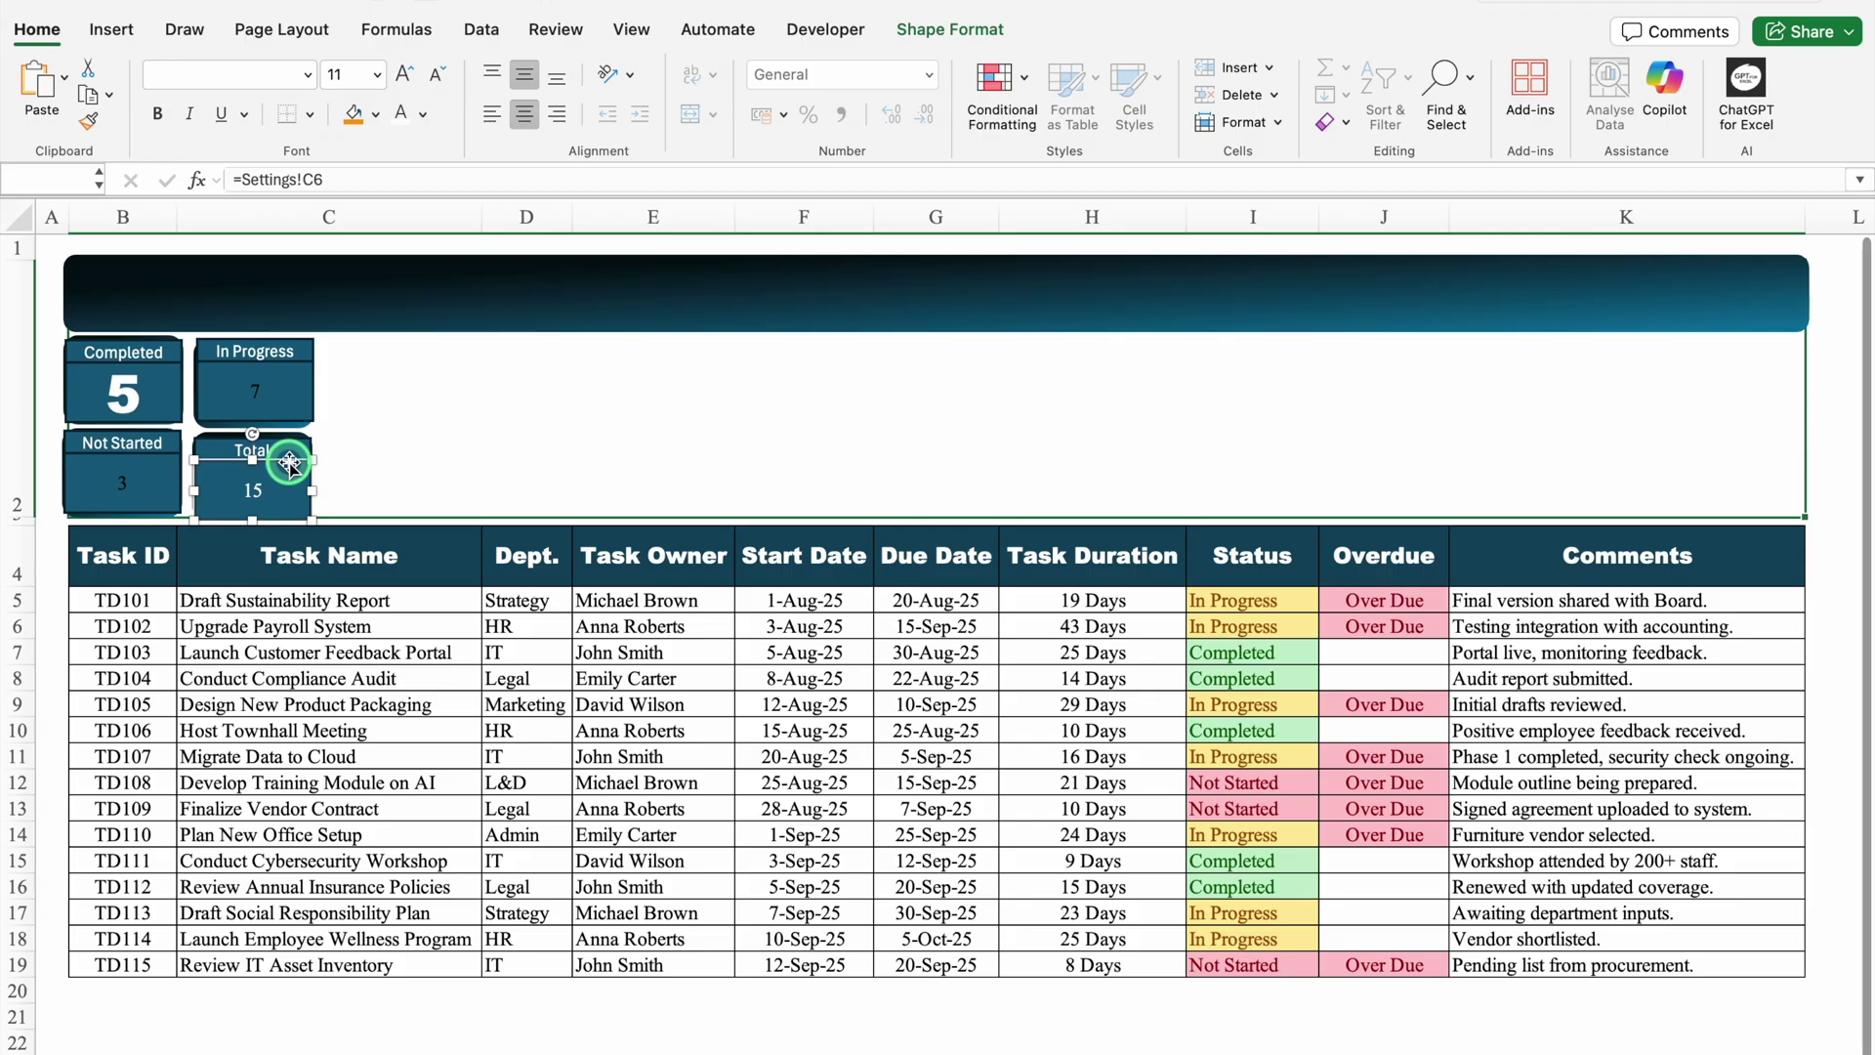
# - Format the numbers on the Total, Not Started and In Progress cards together in white Arial Black, size 32
pyautogui.keyDown('shift'); pyautogui.click(151, 488); pyautogui.keyUp('shift')
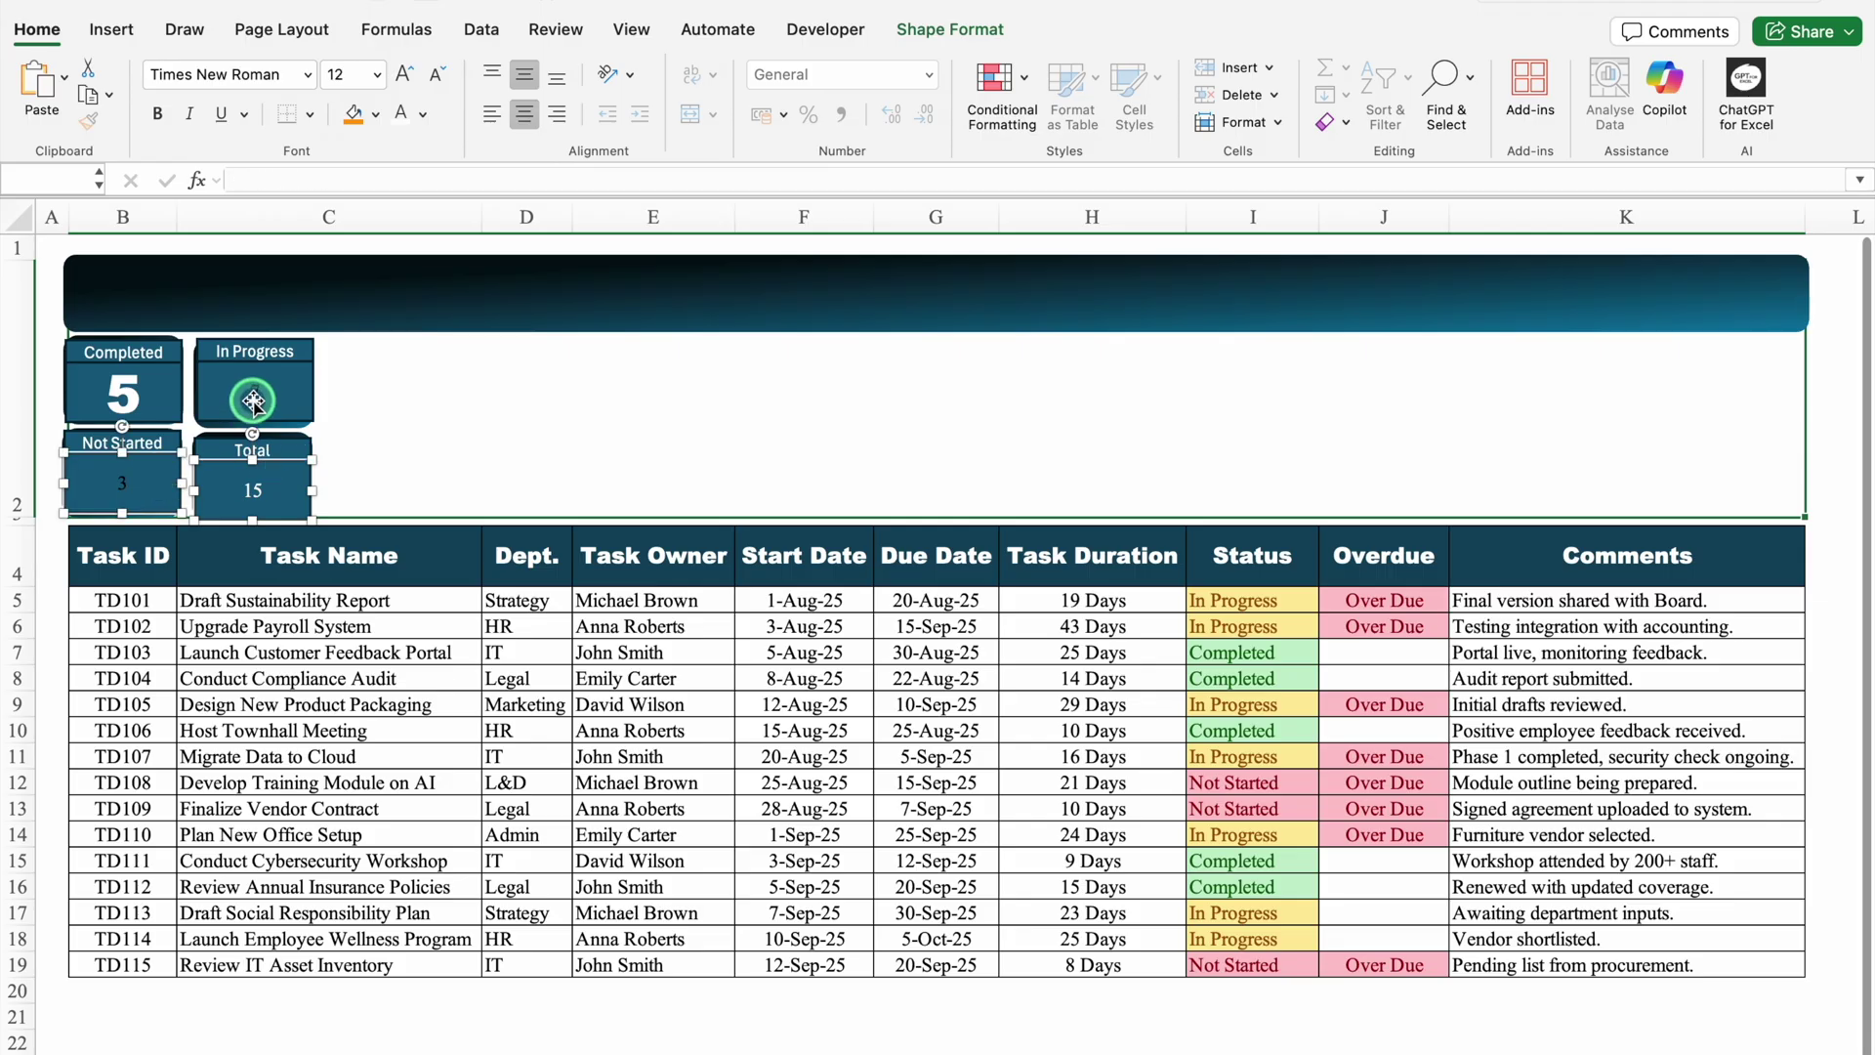
pyautogui.keyDown('shift'); pyautogui.click(253, 401); pyautogui.keyUp('shift')
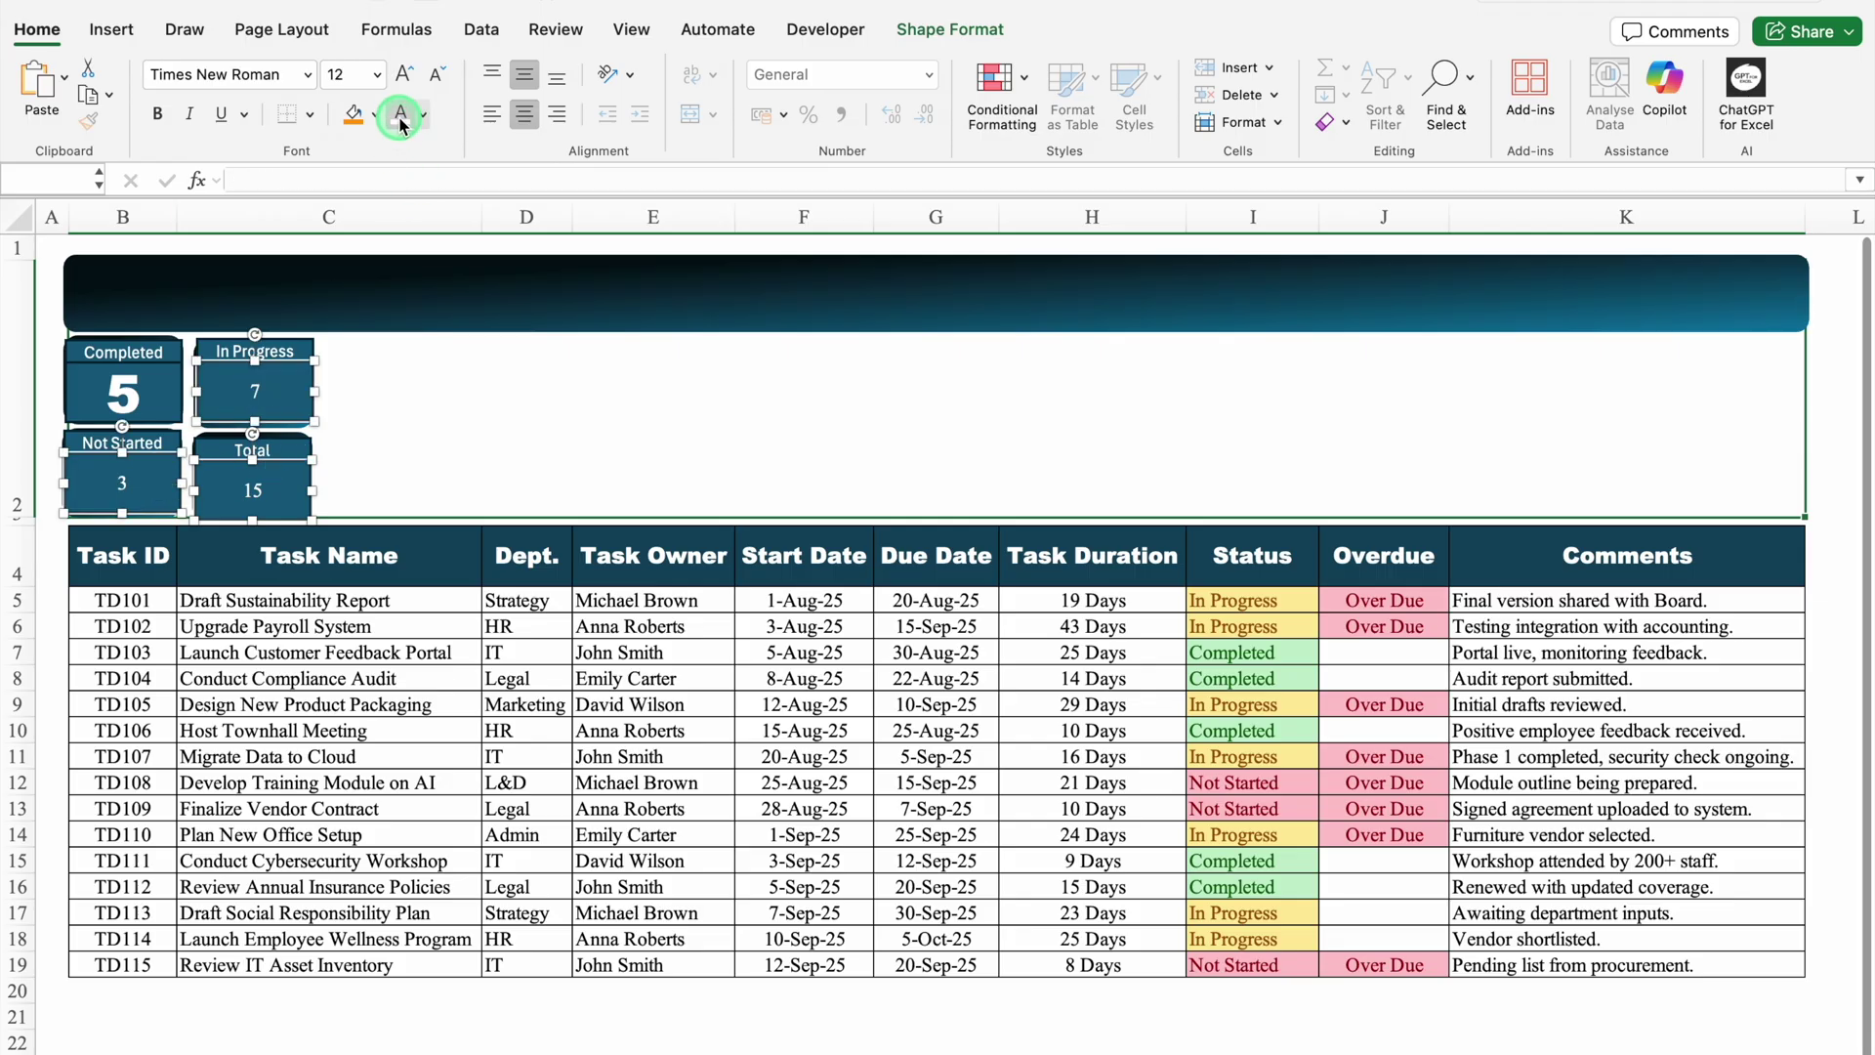
pyautogui.click(308, 76)
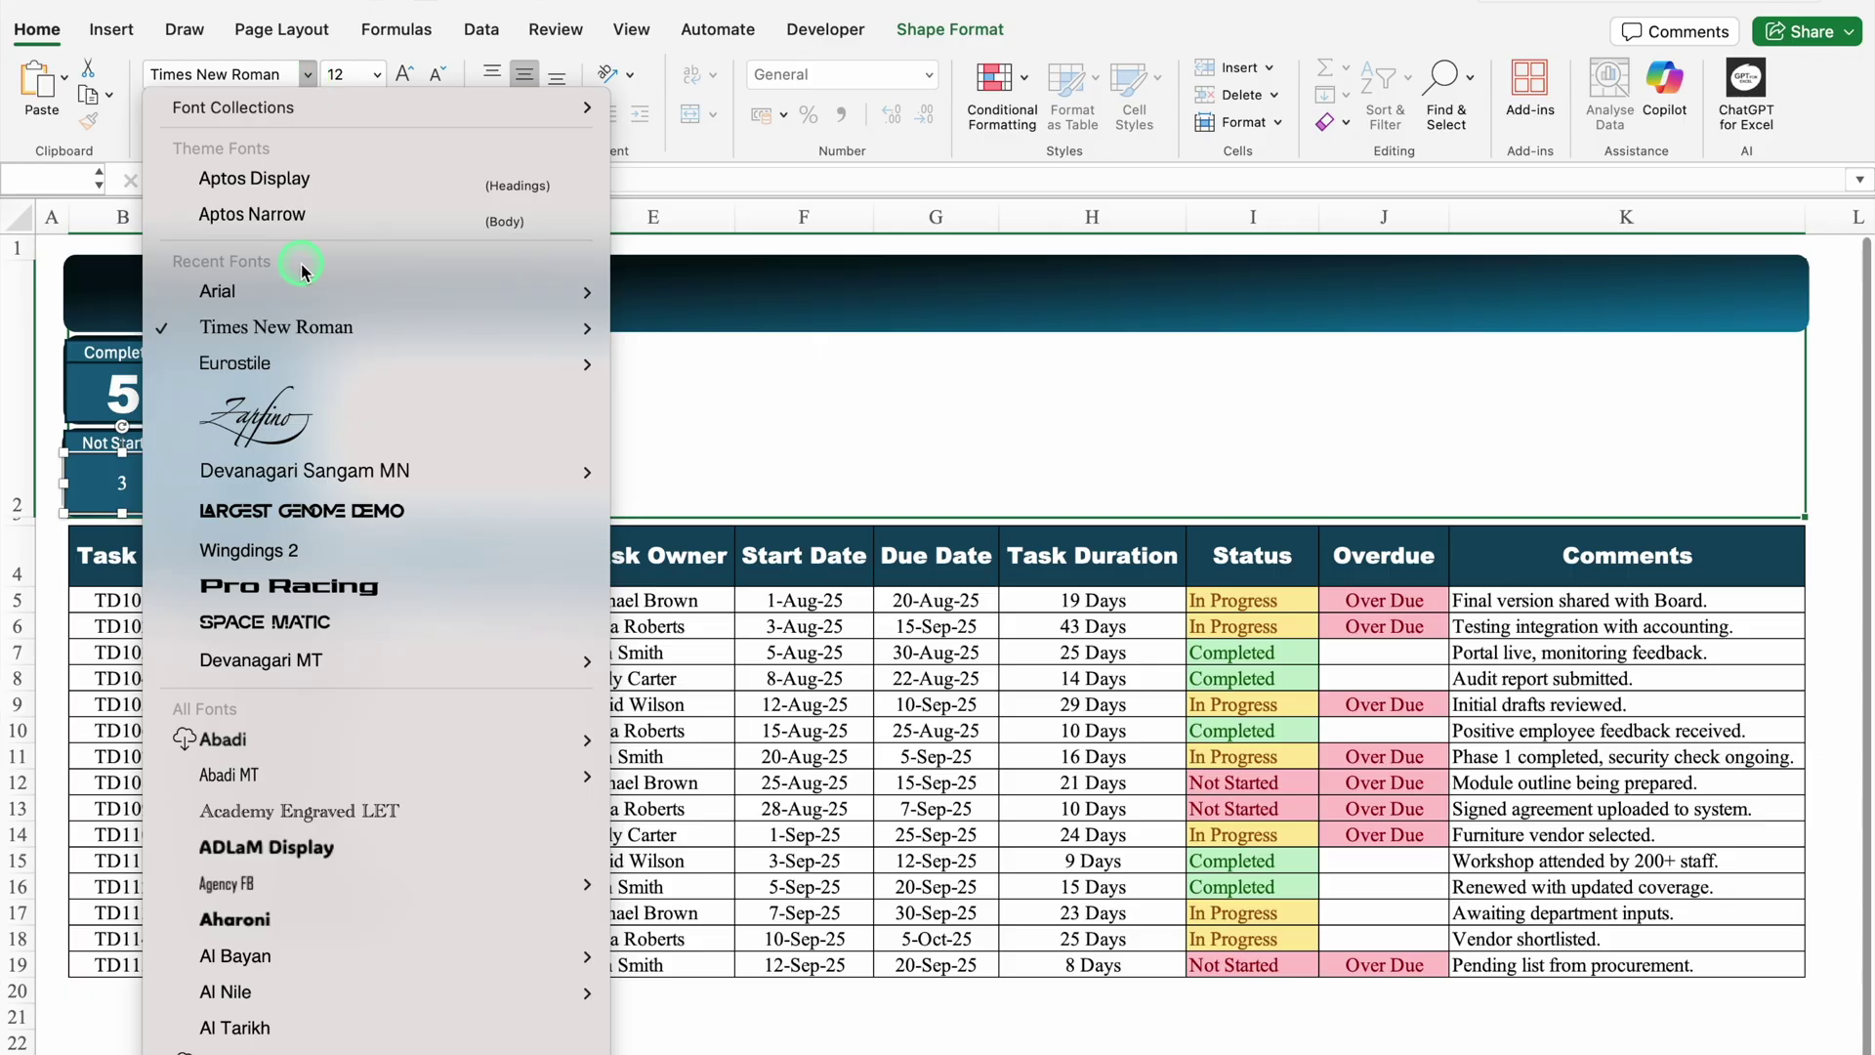
pyautogui.moveTo(311, 291)
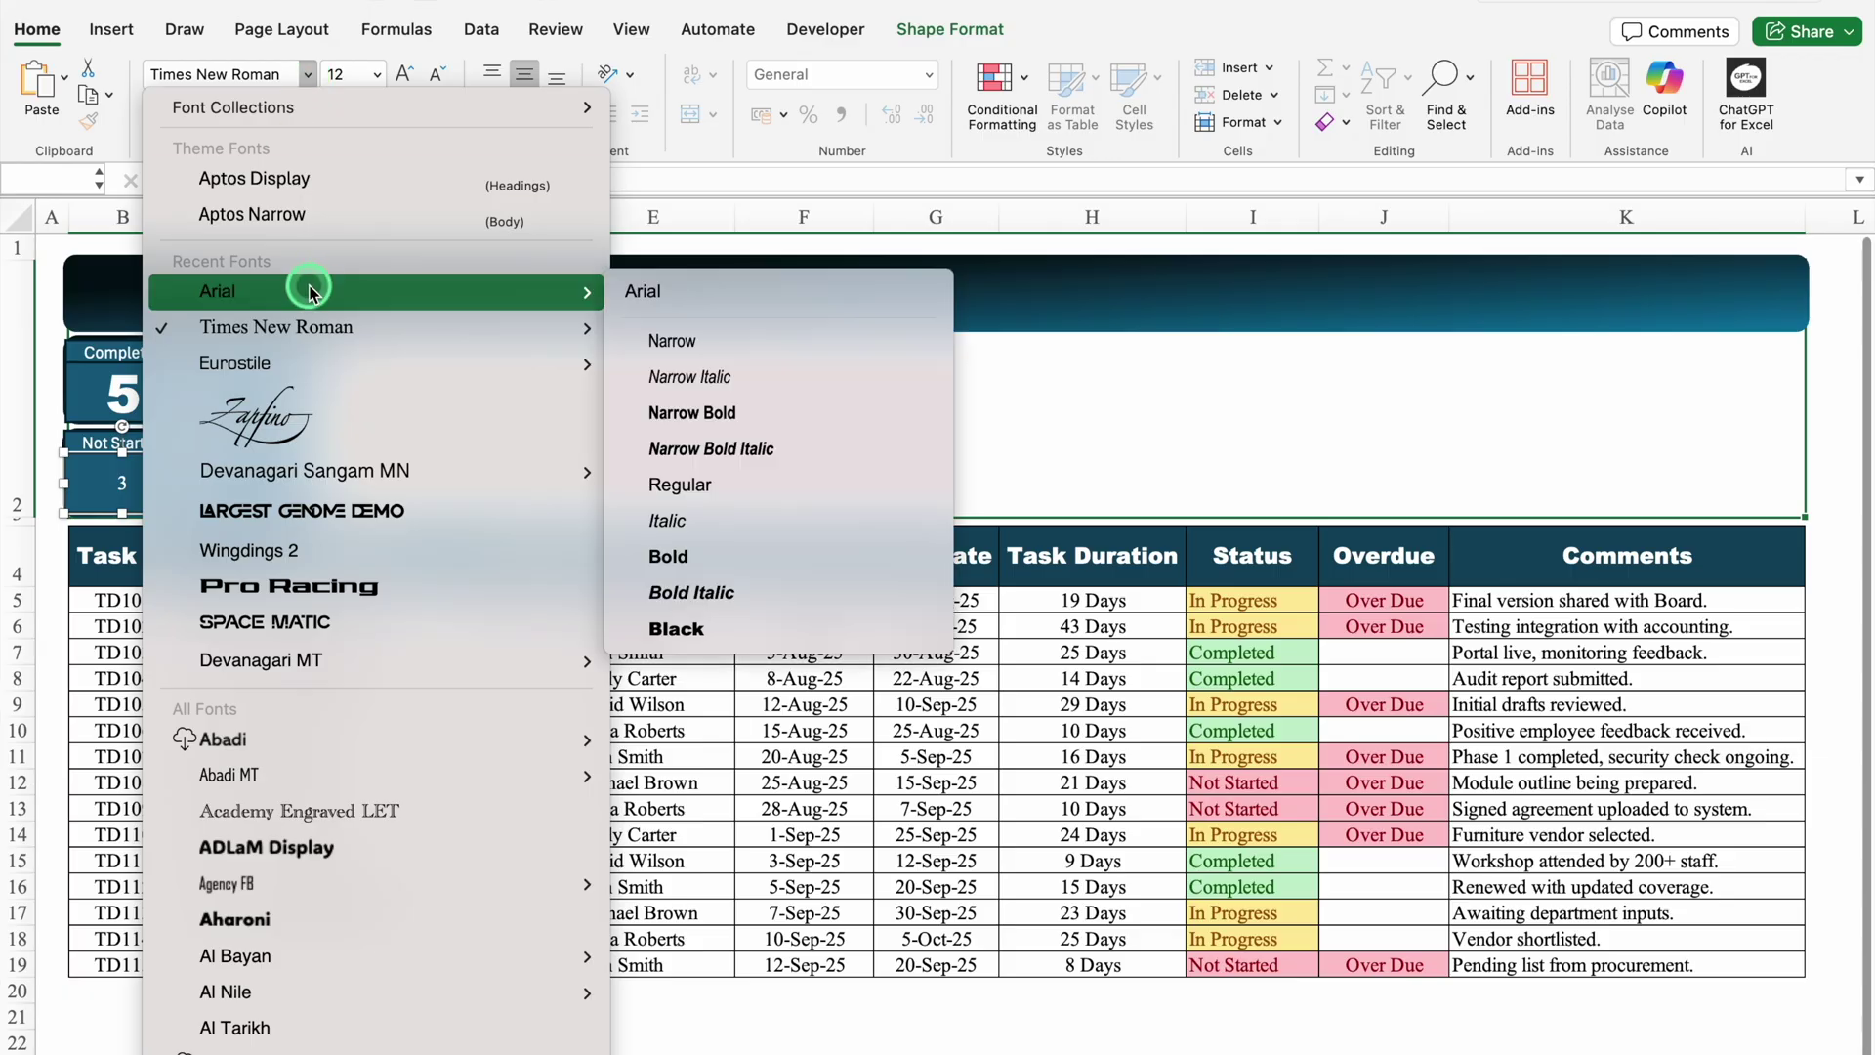
pyautogui.click(760, 629)
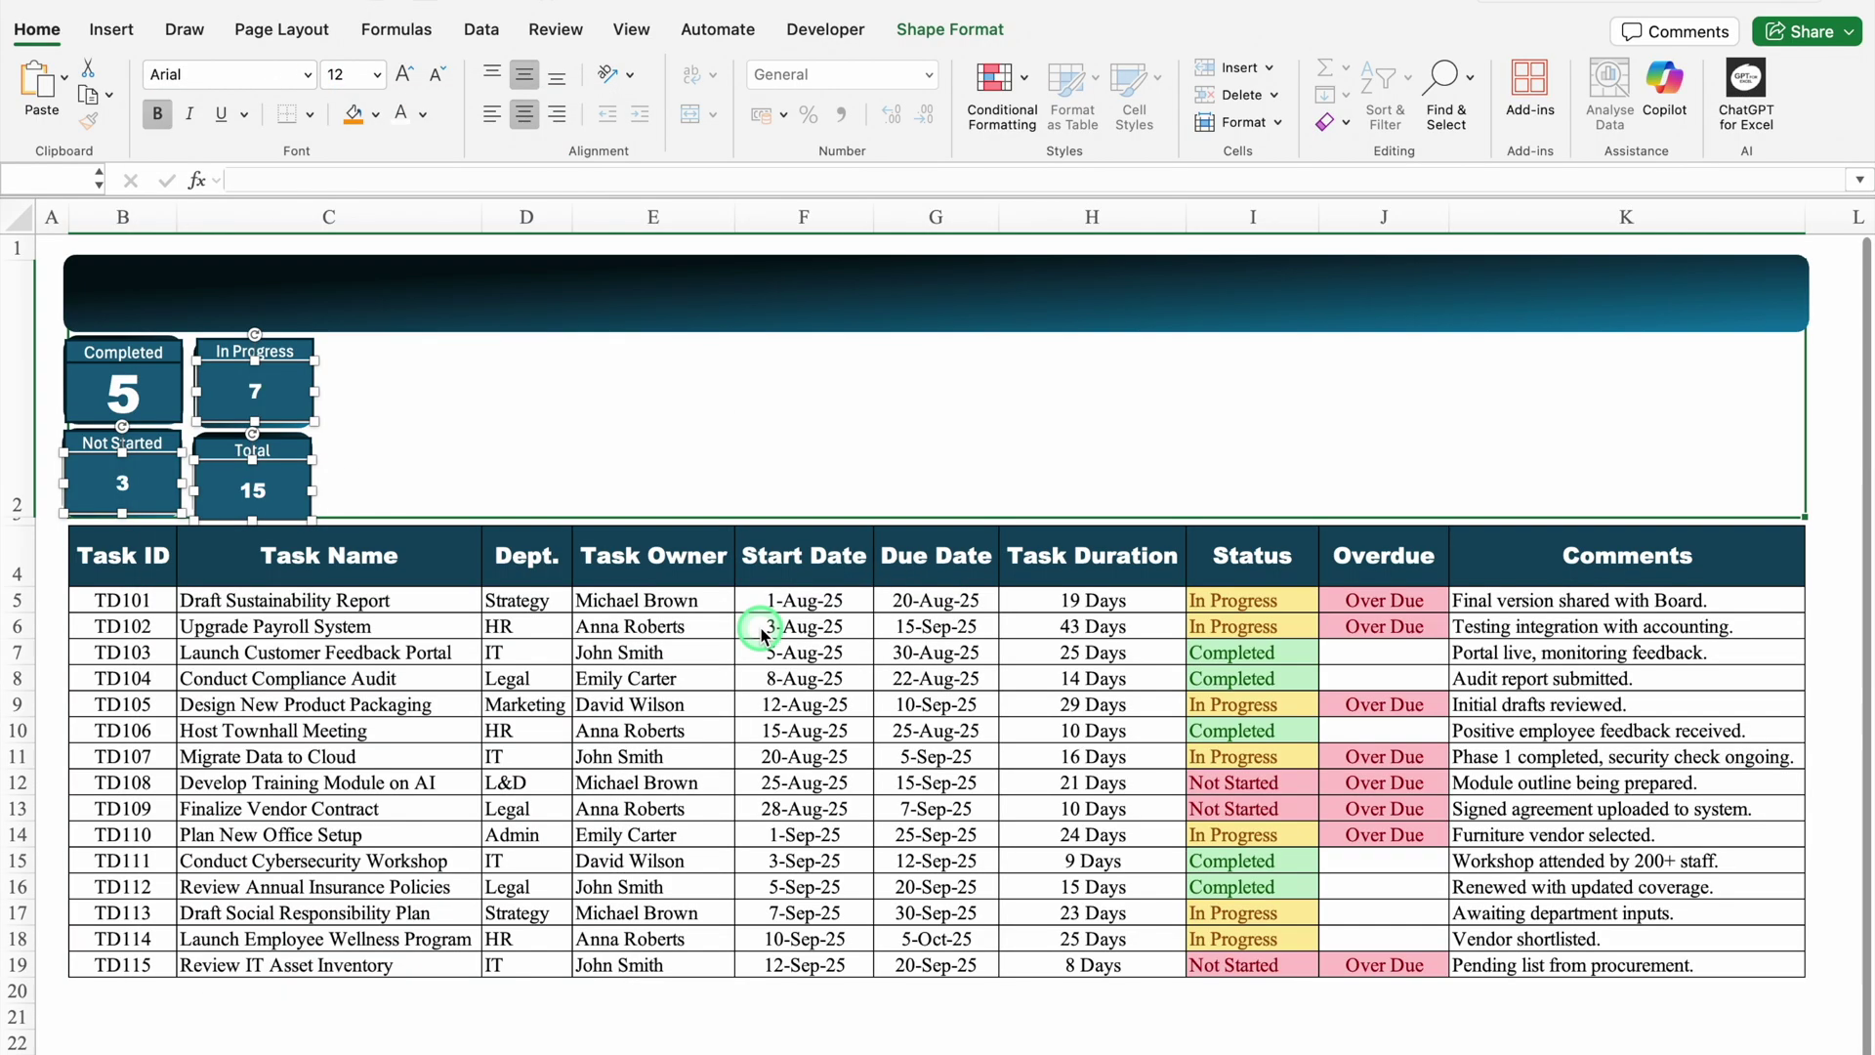
pyautogui.click(403, 76)
pyautogui.click(403, 76)
pyautogui.click(403, 76)
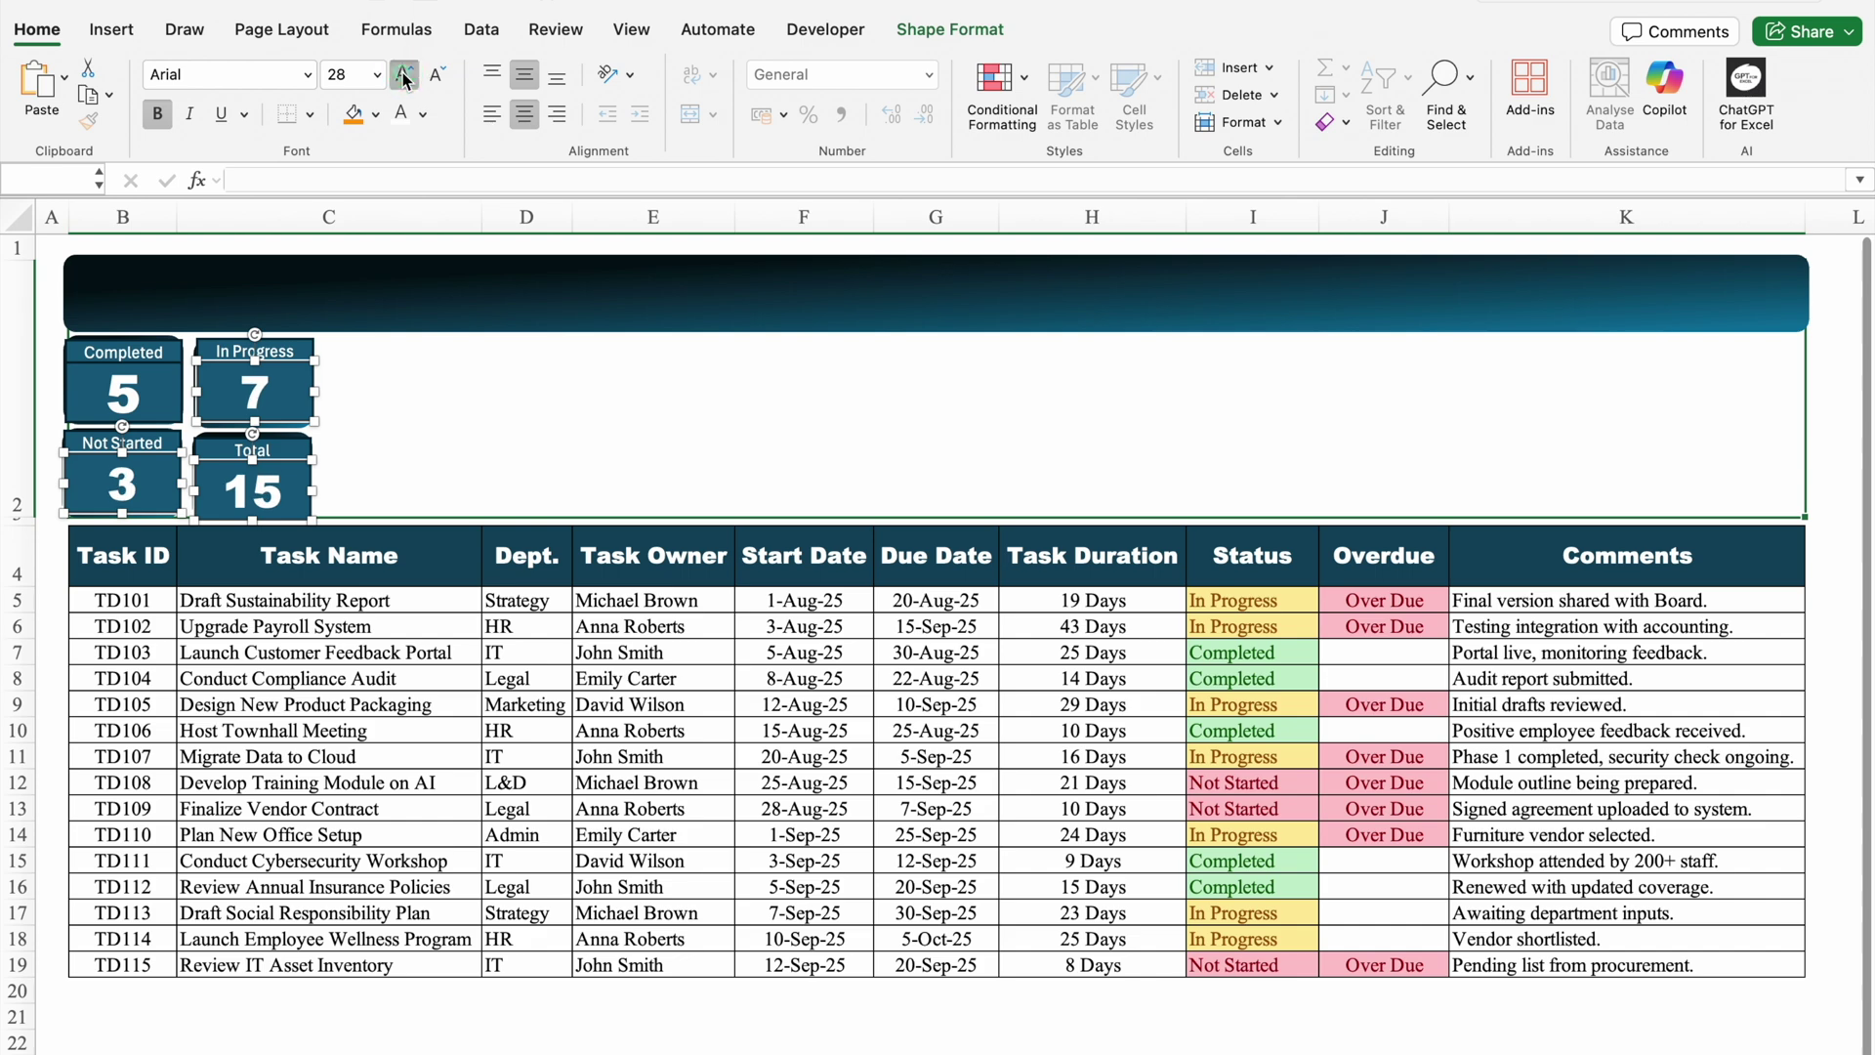
pyautogui.click(403, 76)
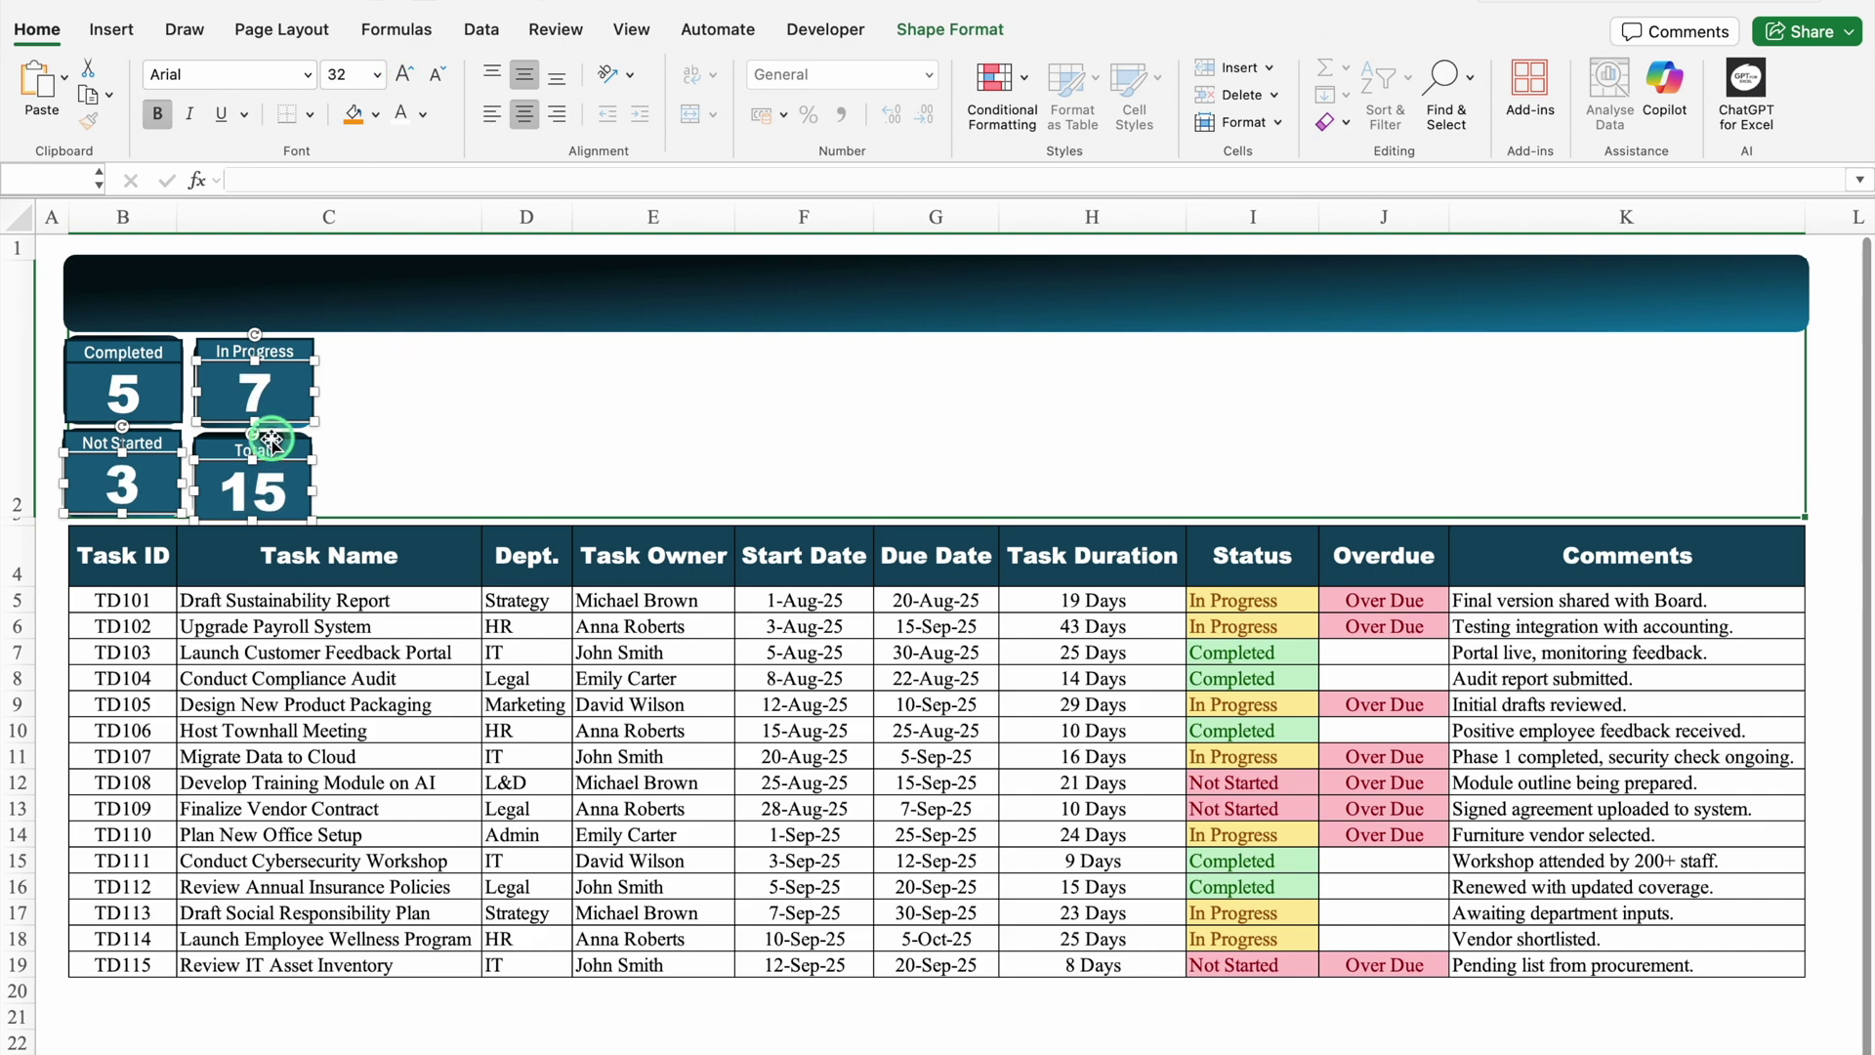
# - Remove the fill and outline from the In Progress, Not Started and Total value boxes
pyautogui.click(940, 29)
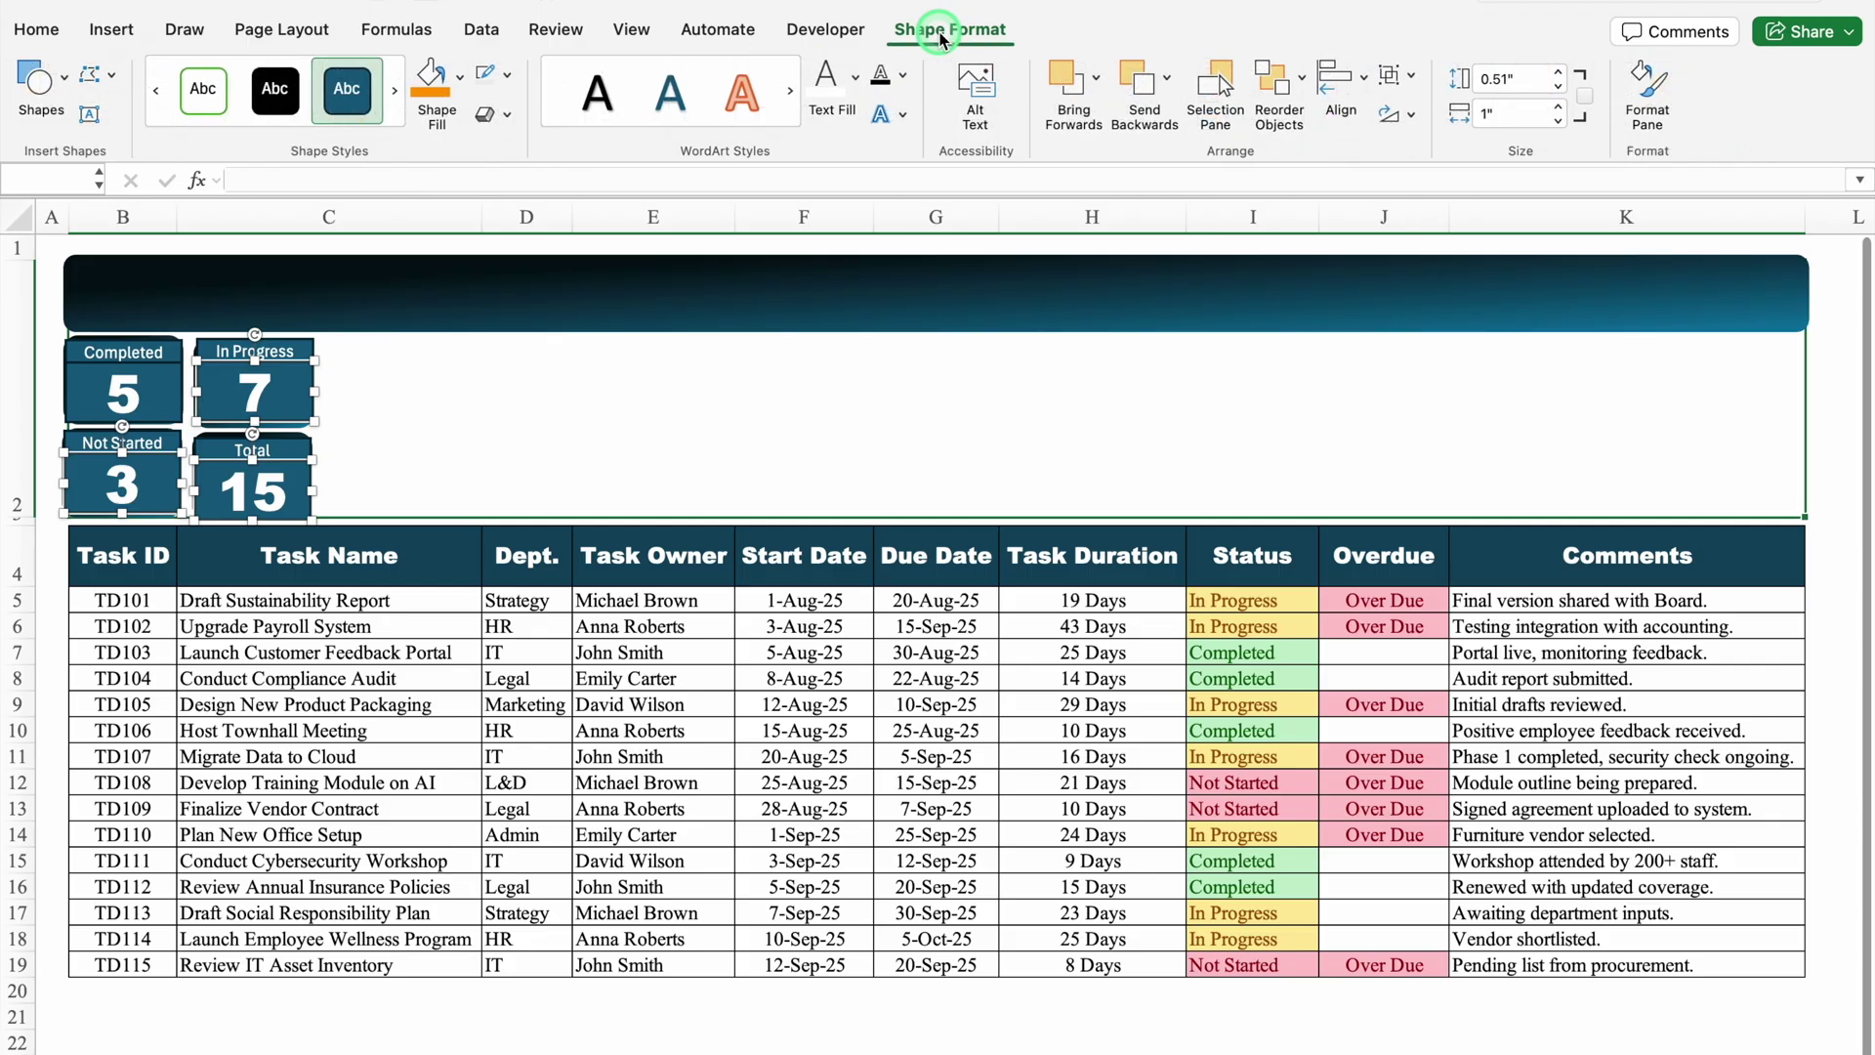
pyautogui.click(461, 76)
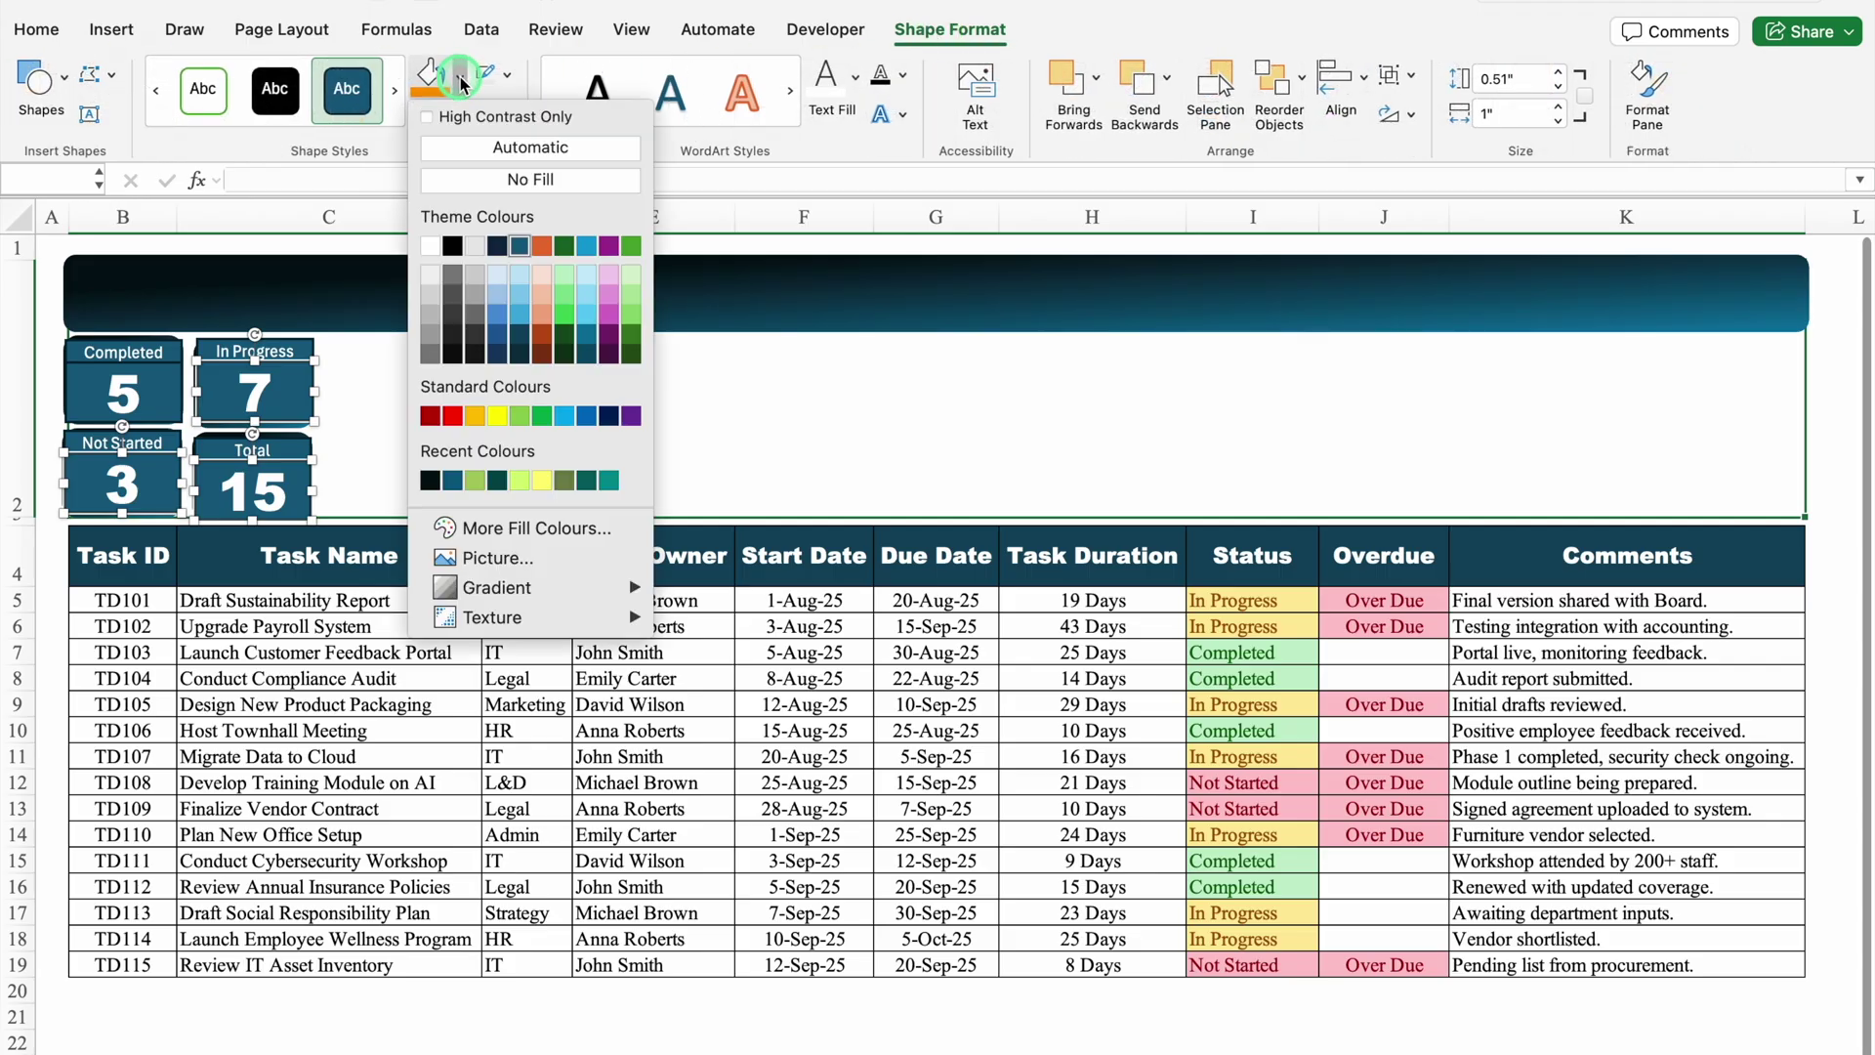
pyautogui.click(473, 180)
pyautogui.click(507, 74)
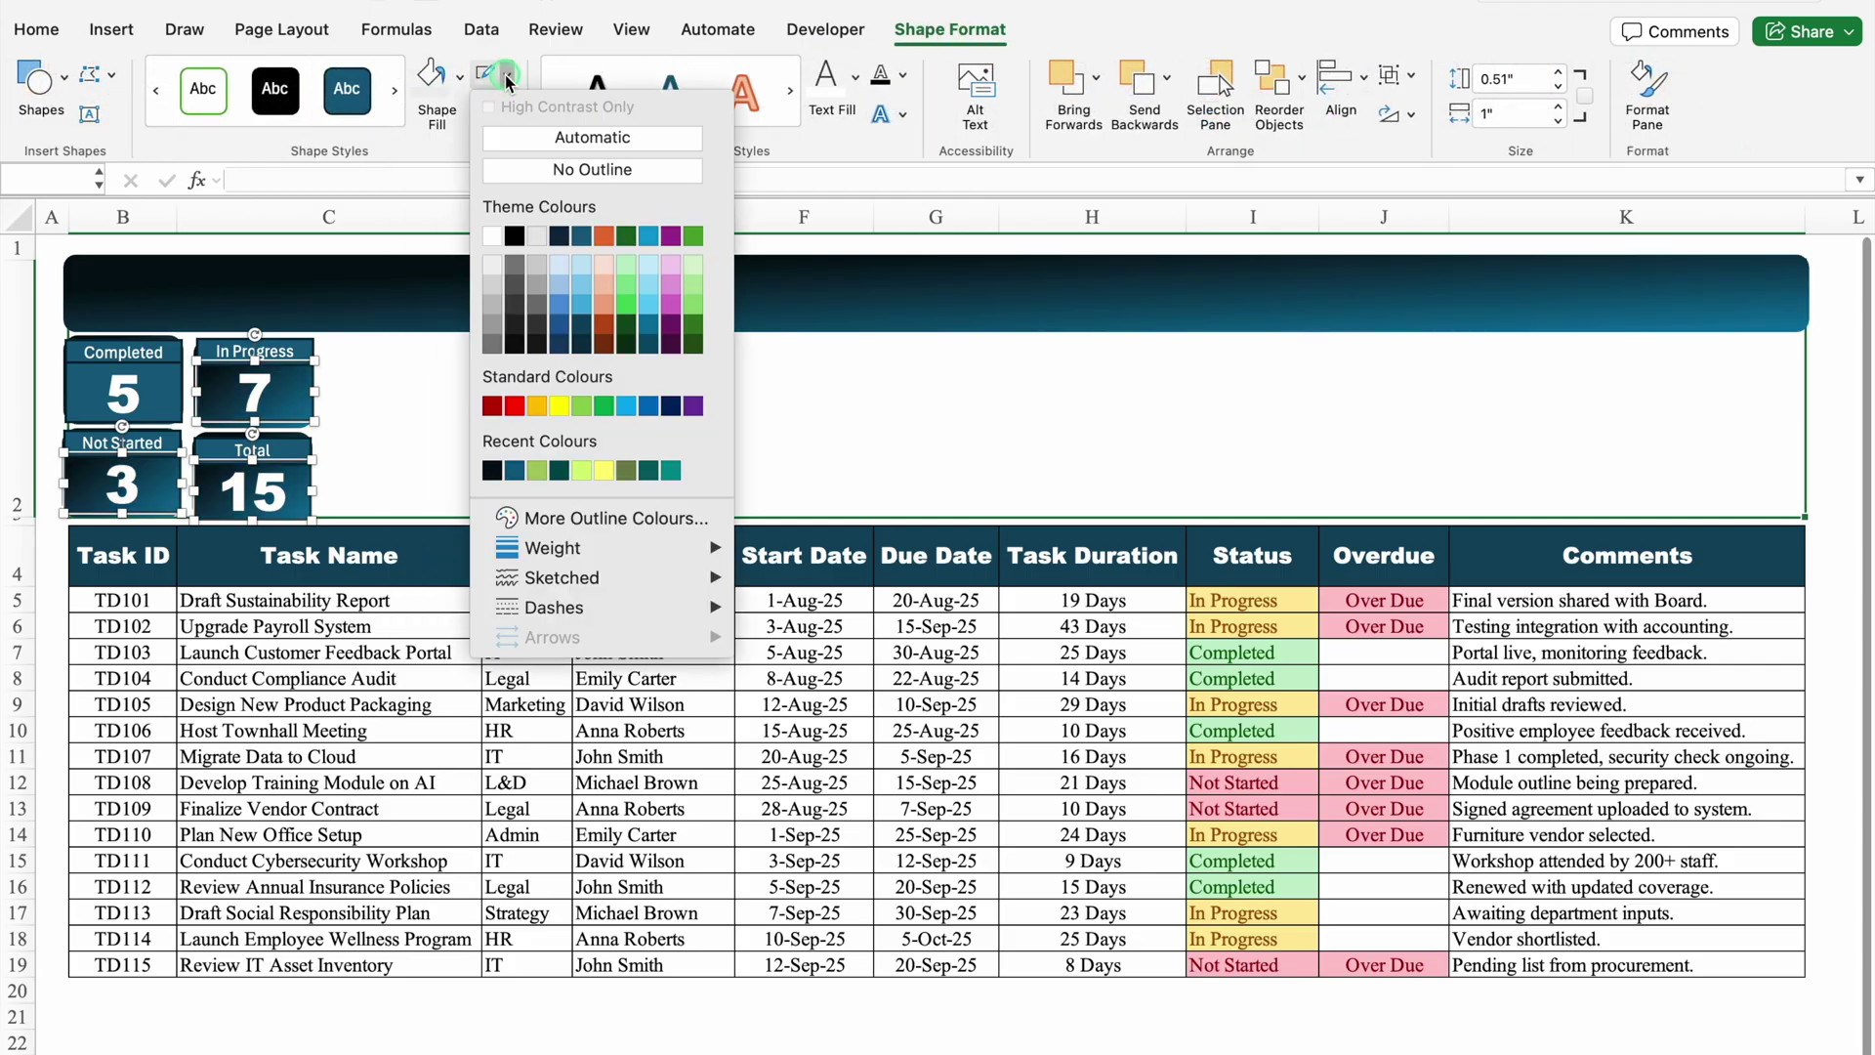
pyautogui.click(526, 168)
pyautogui.click(461, 469)
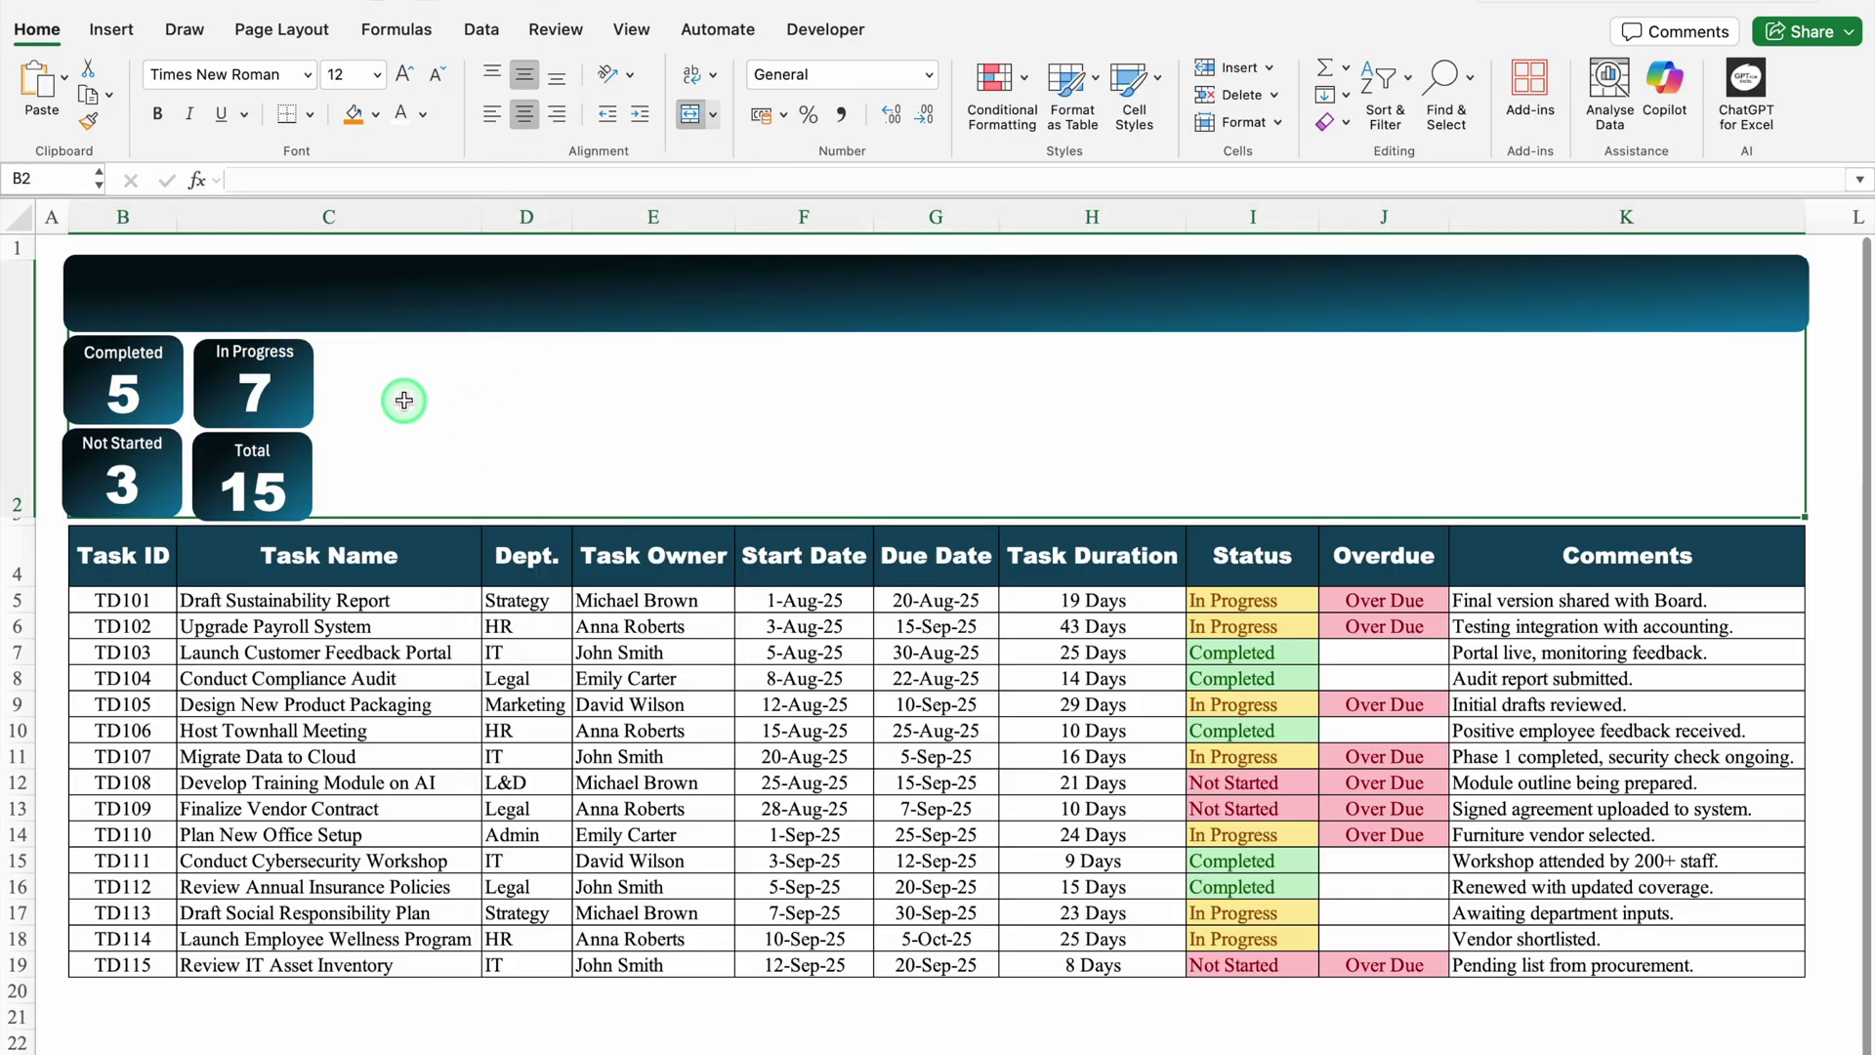
# - Copy the banner, resize the copy into a panel about 1.55" by 4.65" beside the status cards, and duplicate that panel along the same row
pyautogui.click(493, 303)
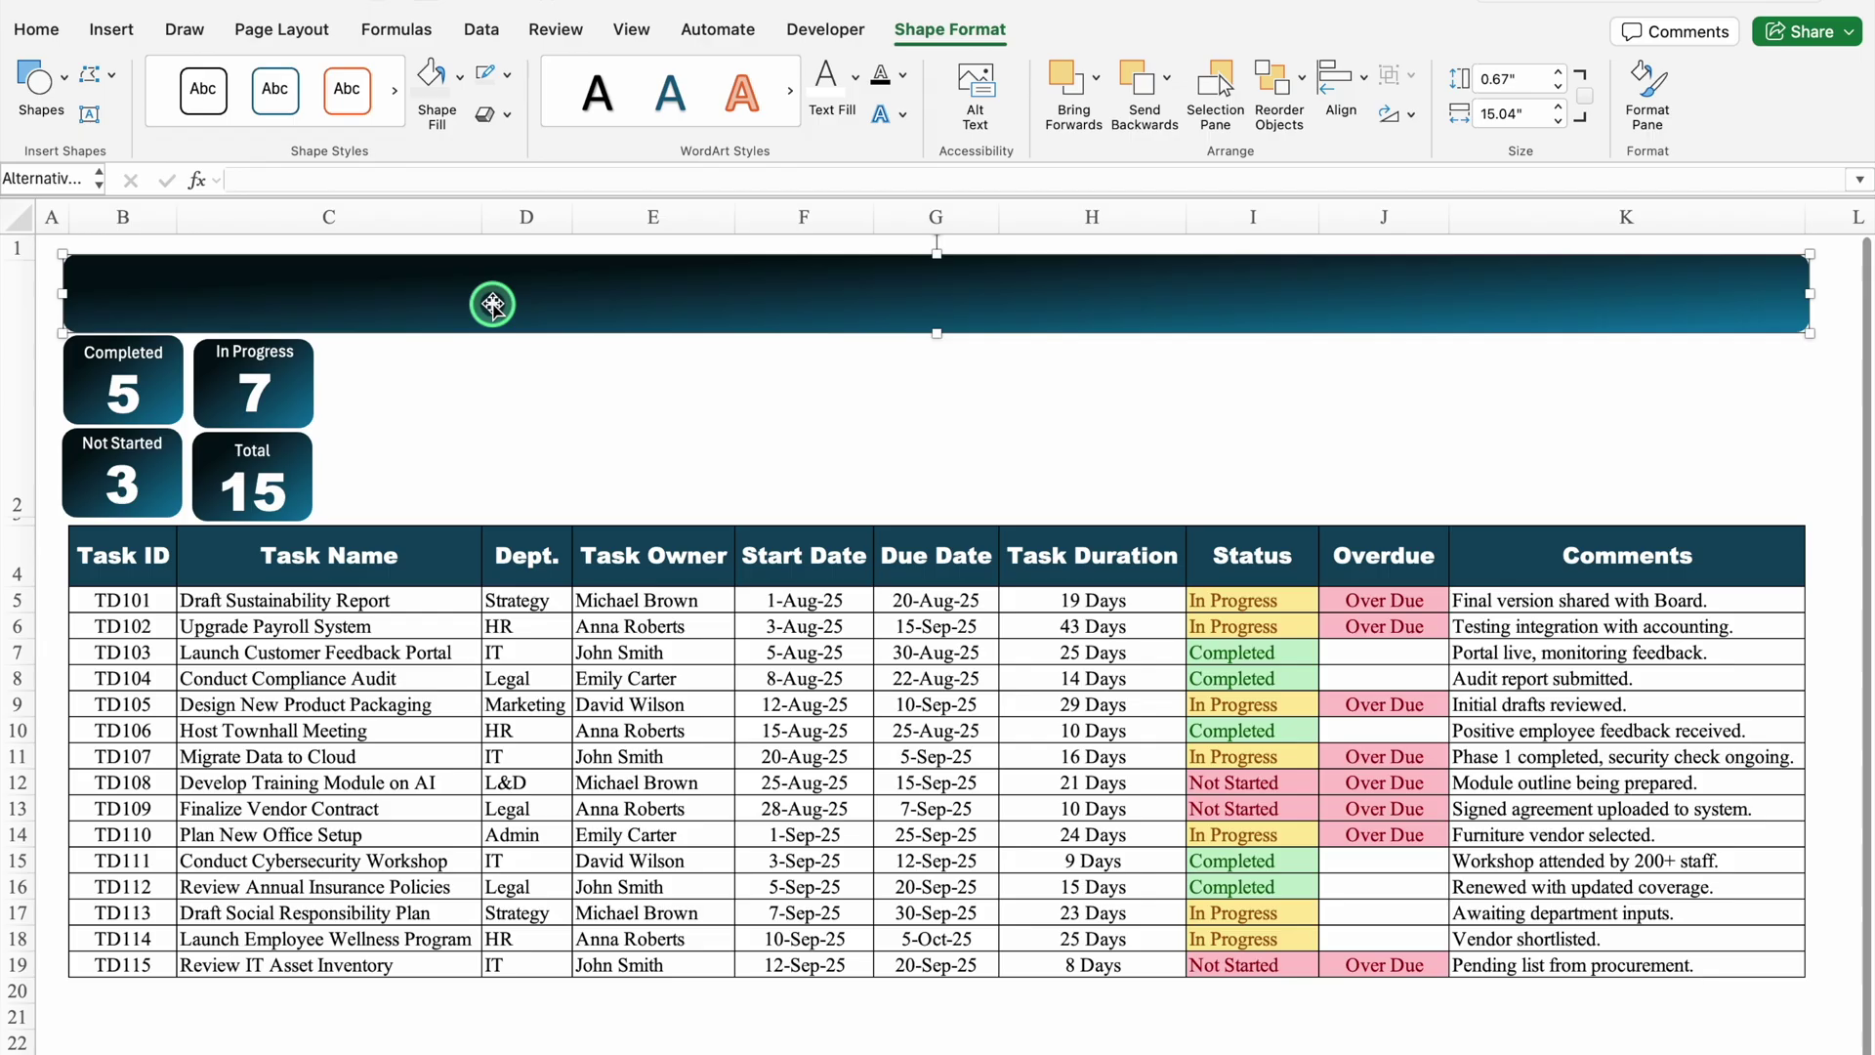
pyautogui.moveTo(493, 304); pyautogui.dragTo(491, 408)
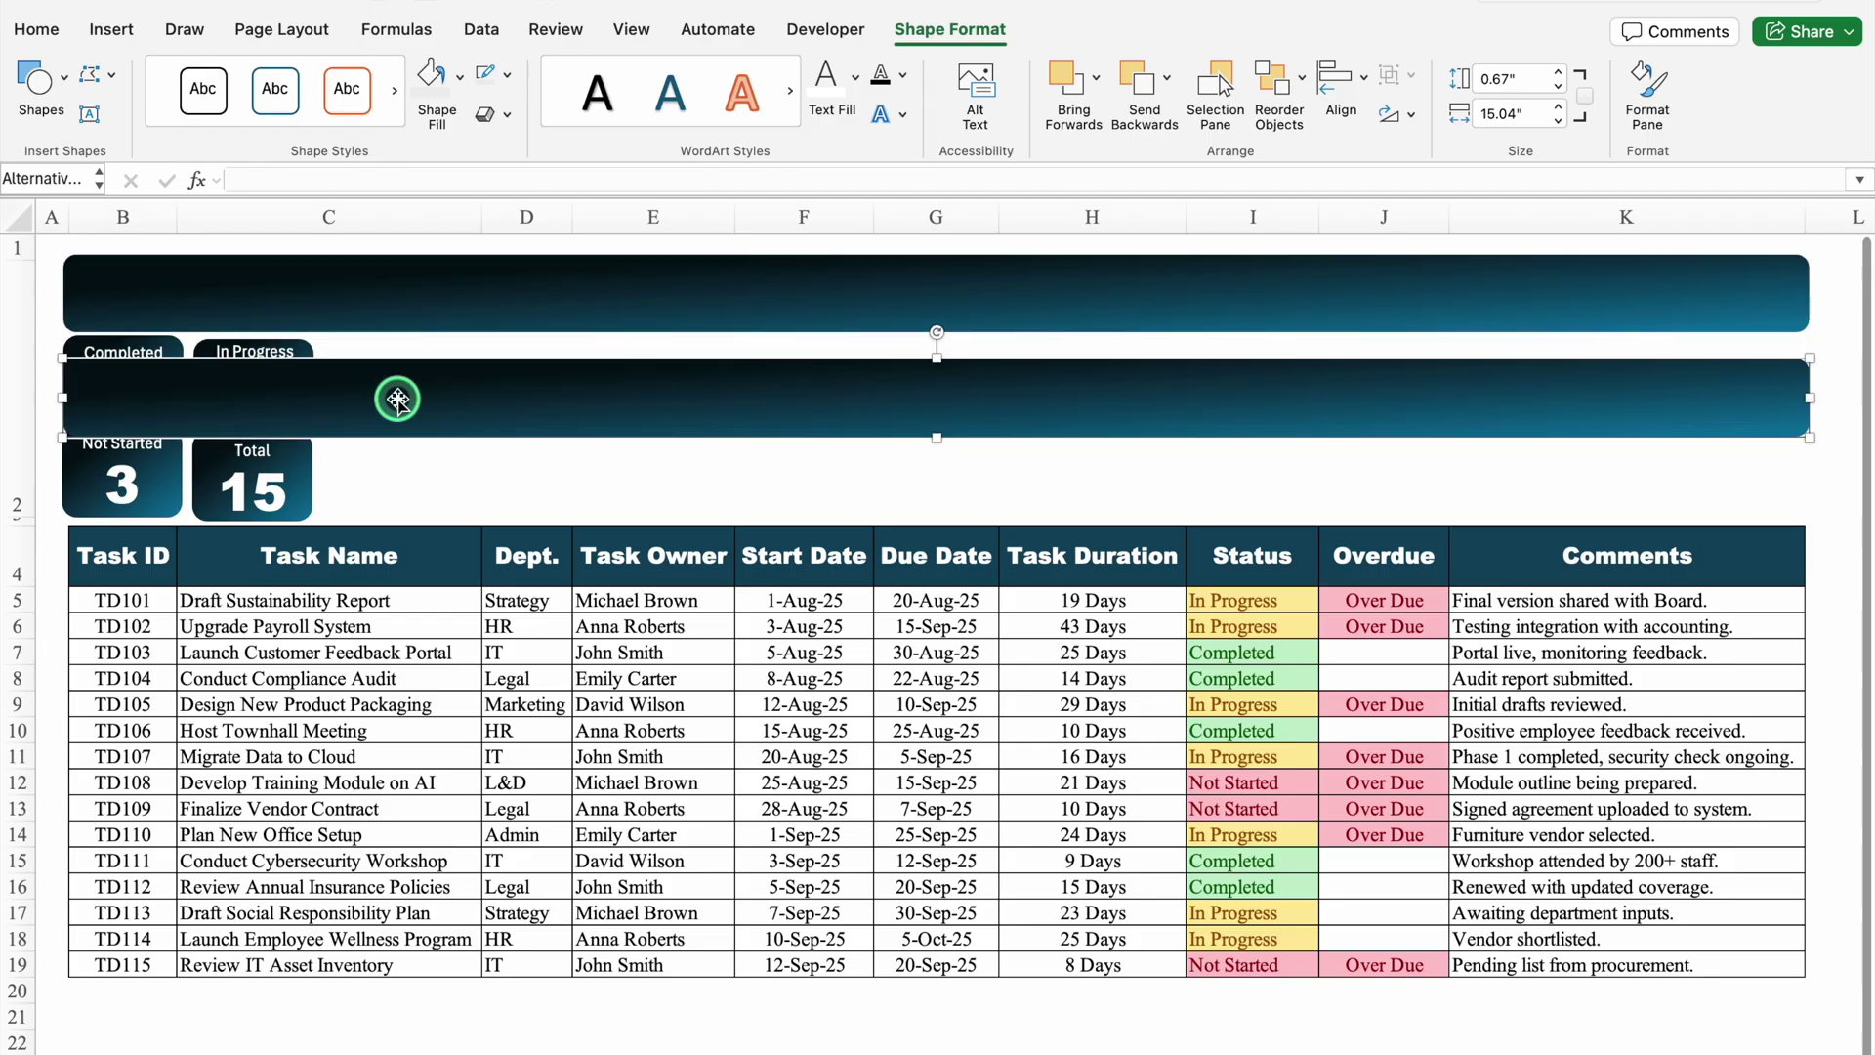
pyautogui.moveTo(63, 398); pyautogui.dragTo(323, 398)
pyautogui.moveTo(1810, 398); pyautogui.dragTo(804, 405)
pyautogui.moveTo(594, 421); pyautogui.dragTo(1273, 472)
# - Widen the two panels to about 4.95" and add a third copy about 2.48" wide at the end of the row above Comments
pyautogui.click(860, 427)
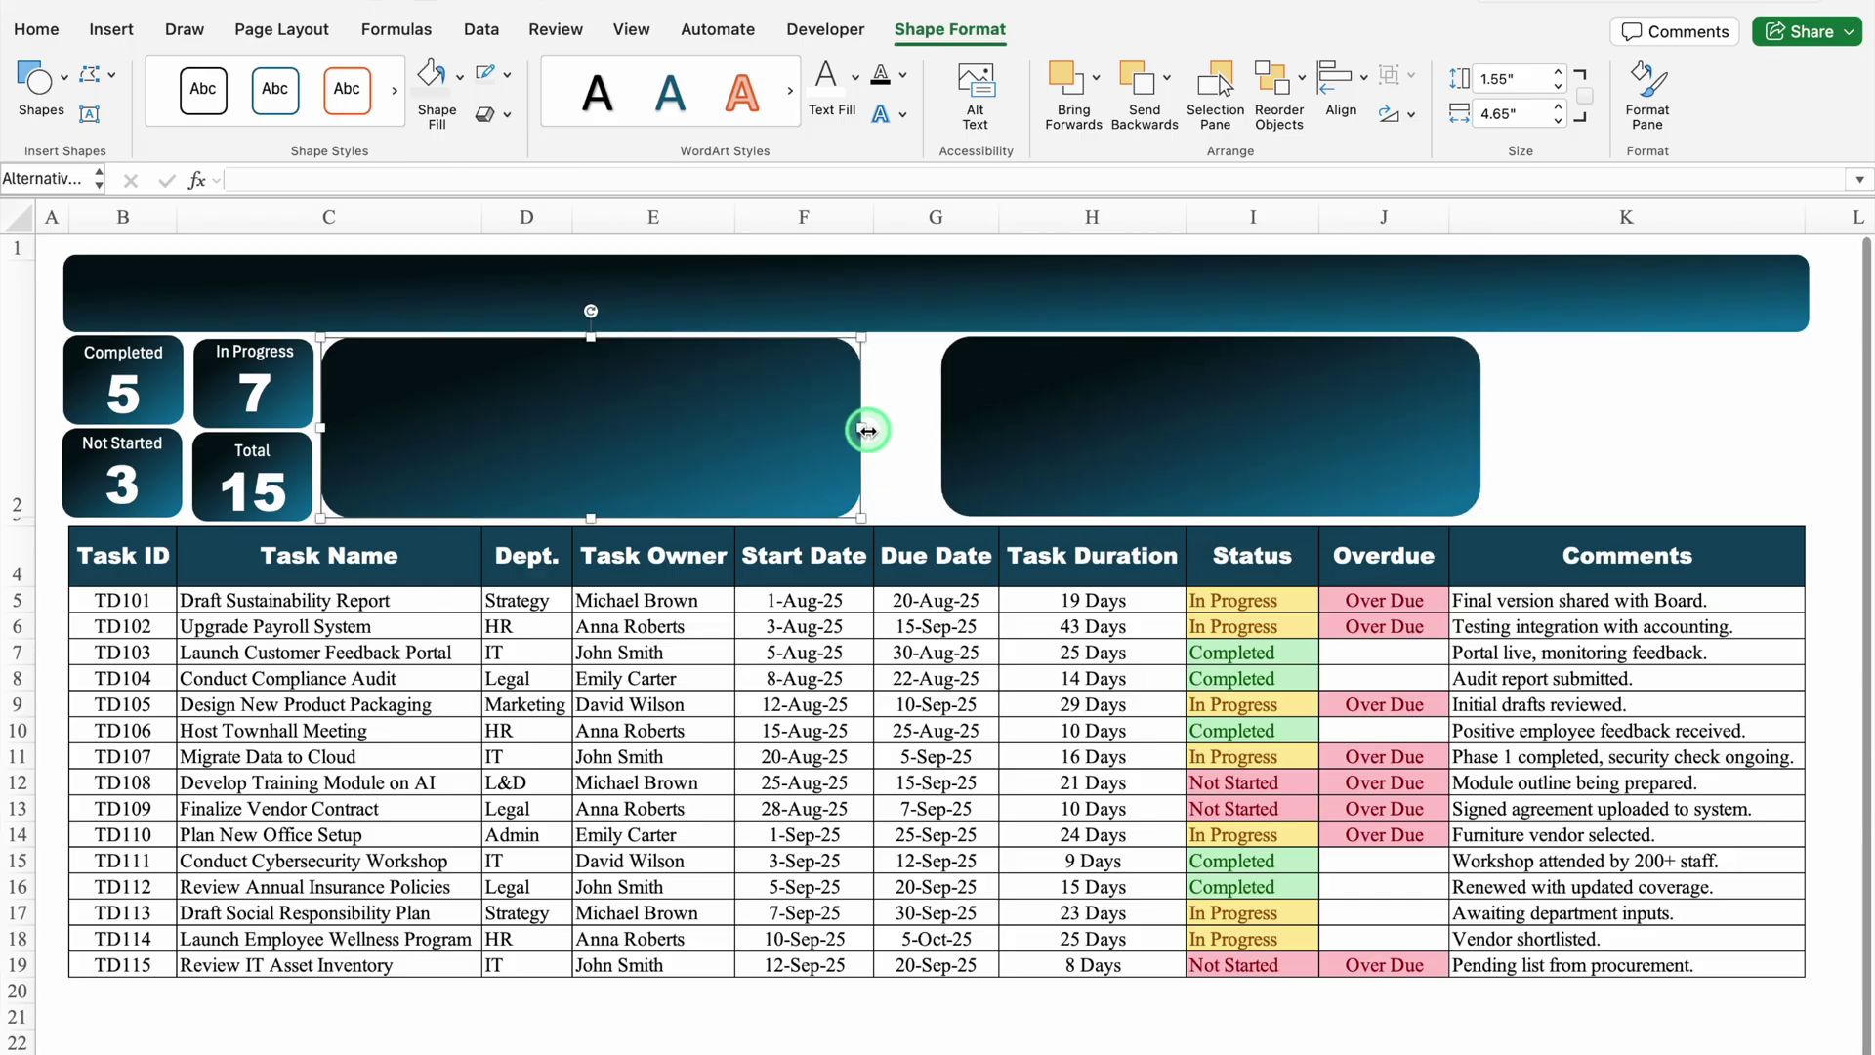
pyautogui.moveTo(860, 427); pyautogui.dragTo(921, 427)
pyautogui.click(1040, 424)
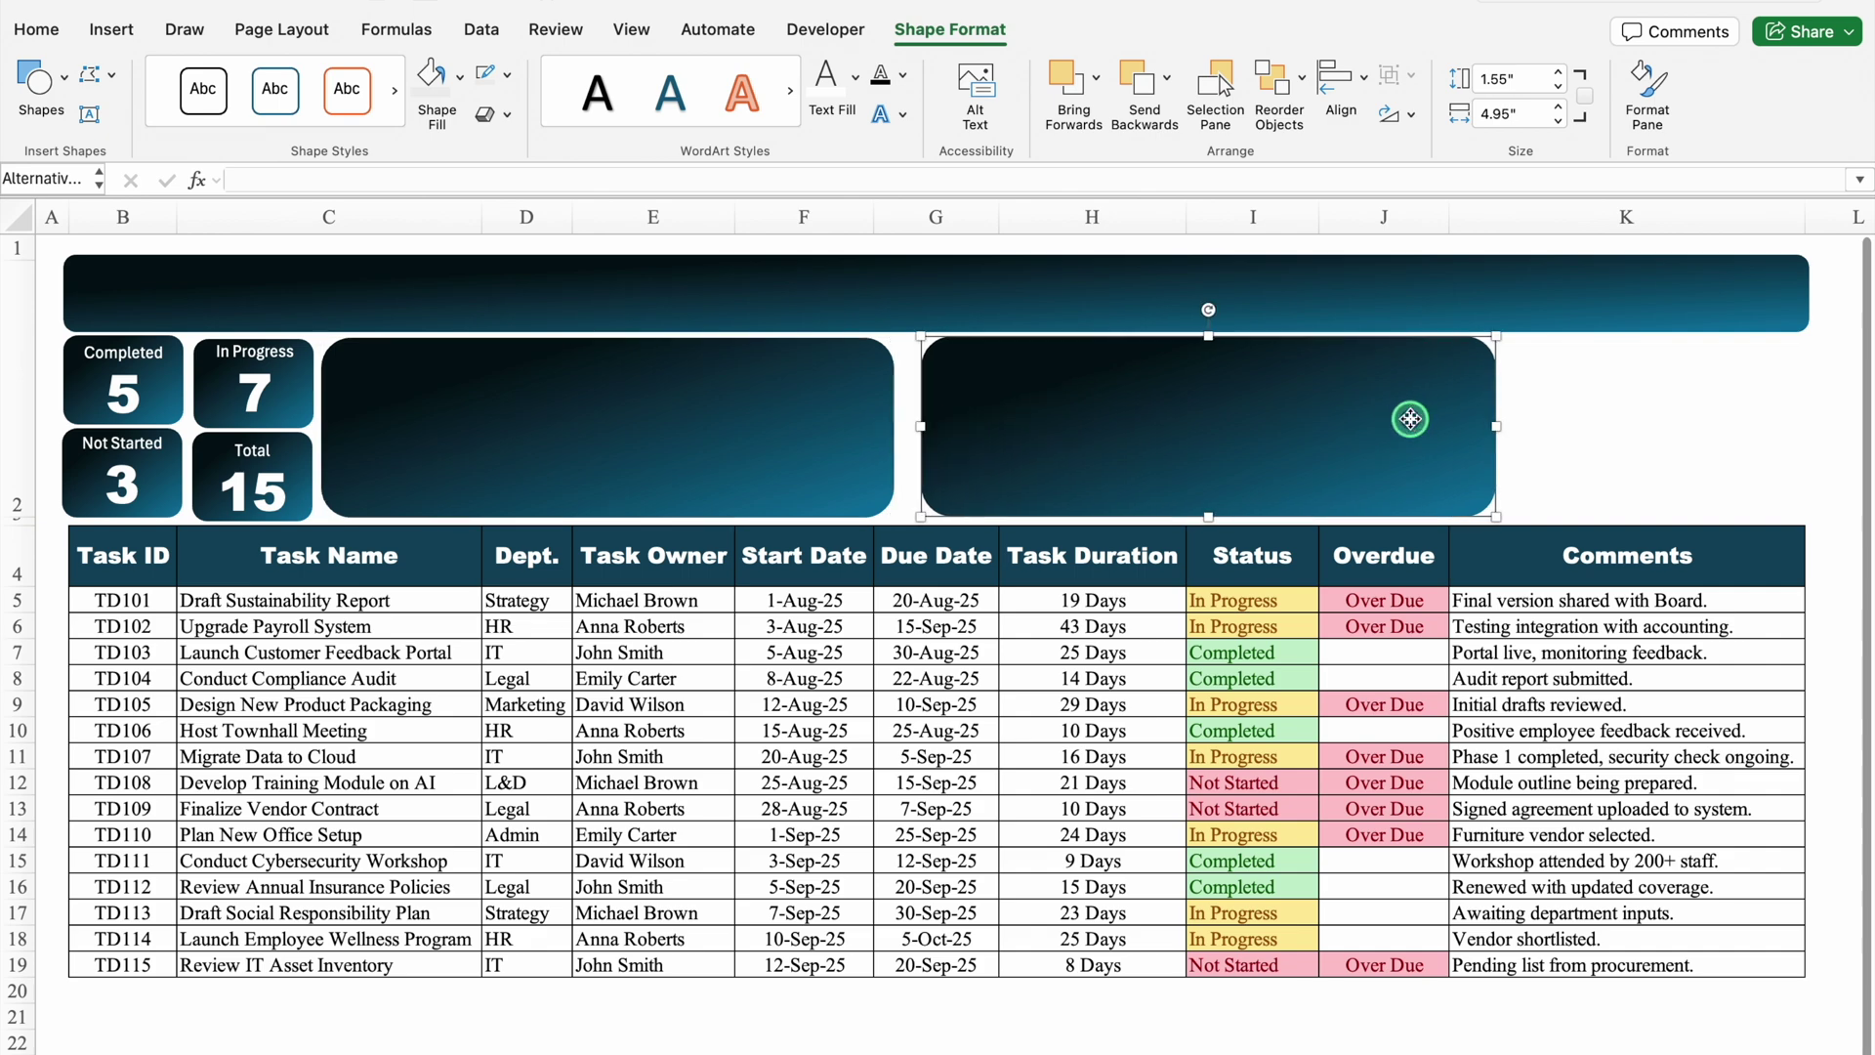
pyautogui.moveTo(1411, 419); pyautogui.dragTo(1726, 420)
pyautogui.moveTo(1237, 425); pyautogui.dragTo(1515, 421)
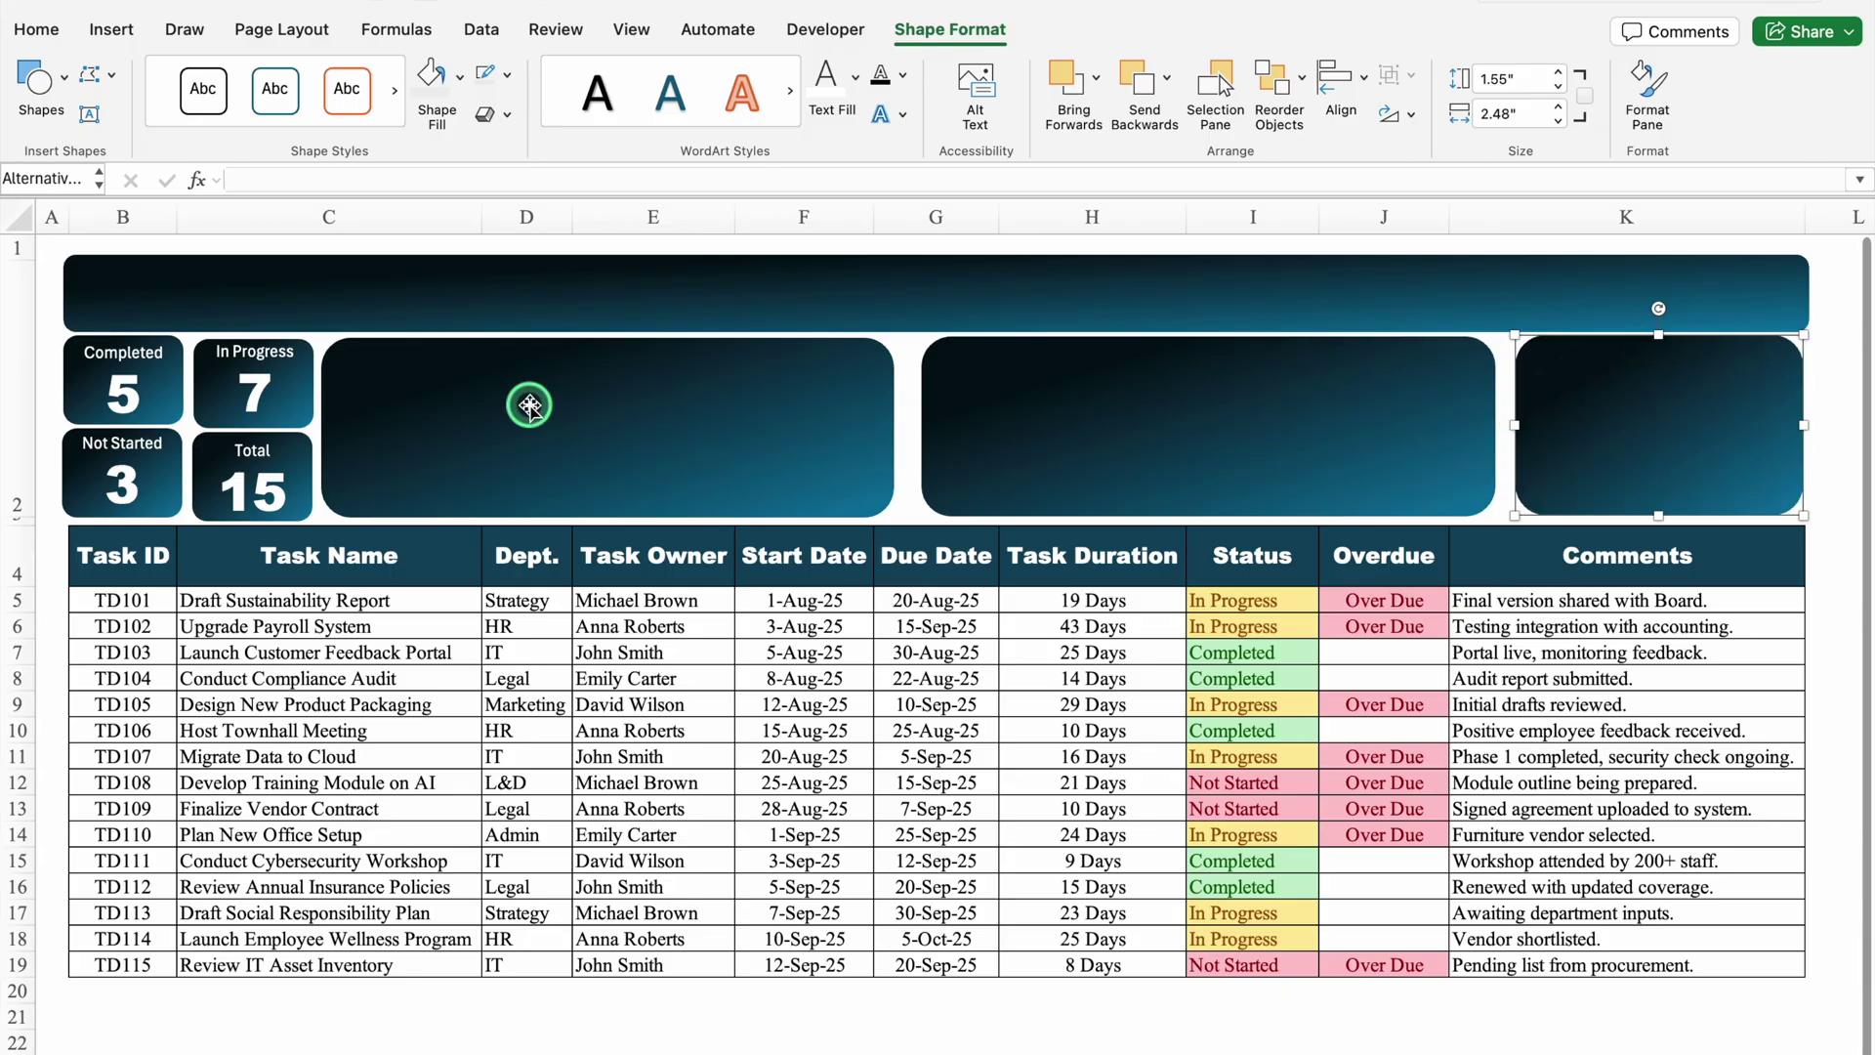
# - Copy the In Progress label and number onto the narrow third panel and move the copied number down within it
pyautogui.click(278, 351)
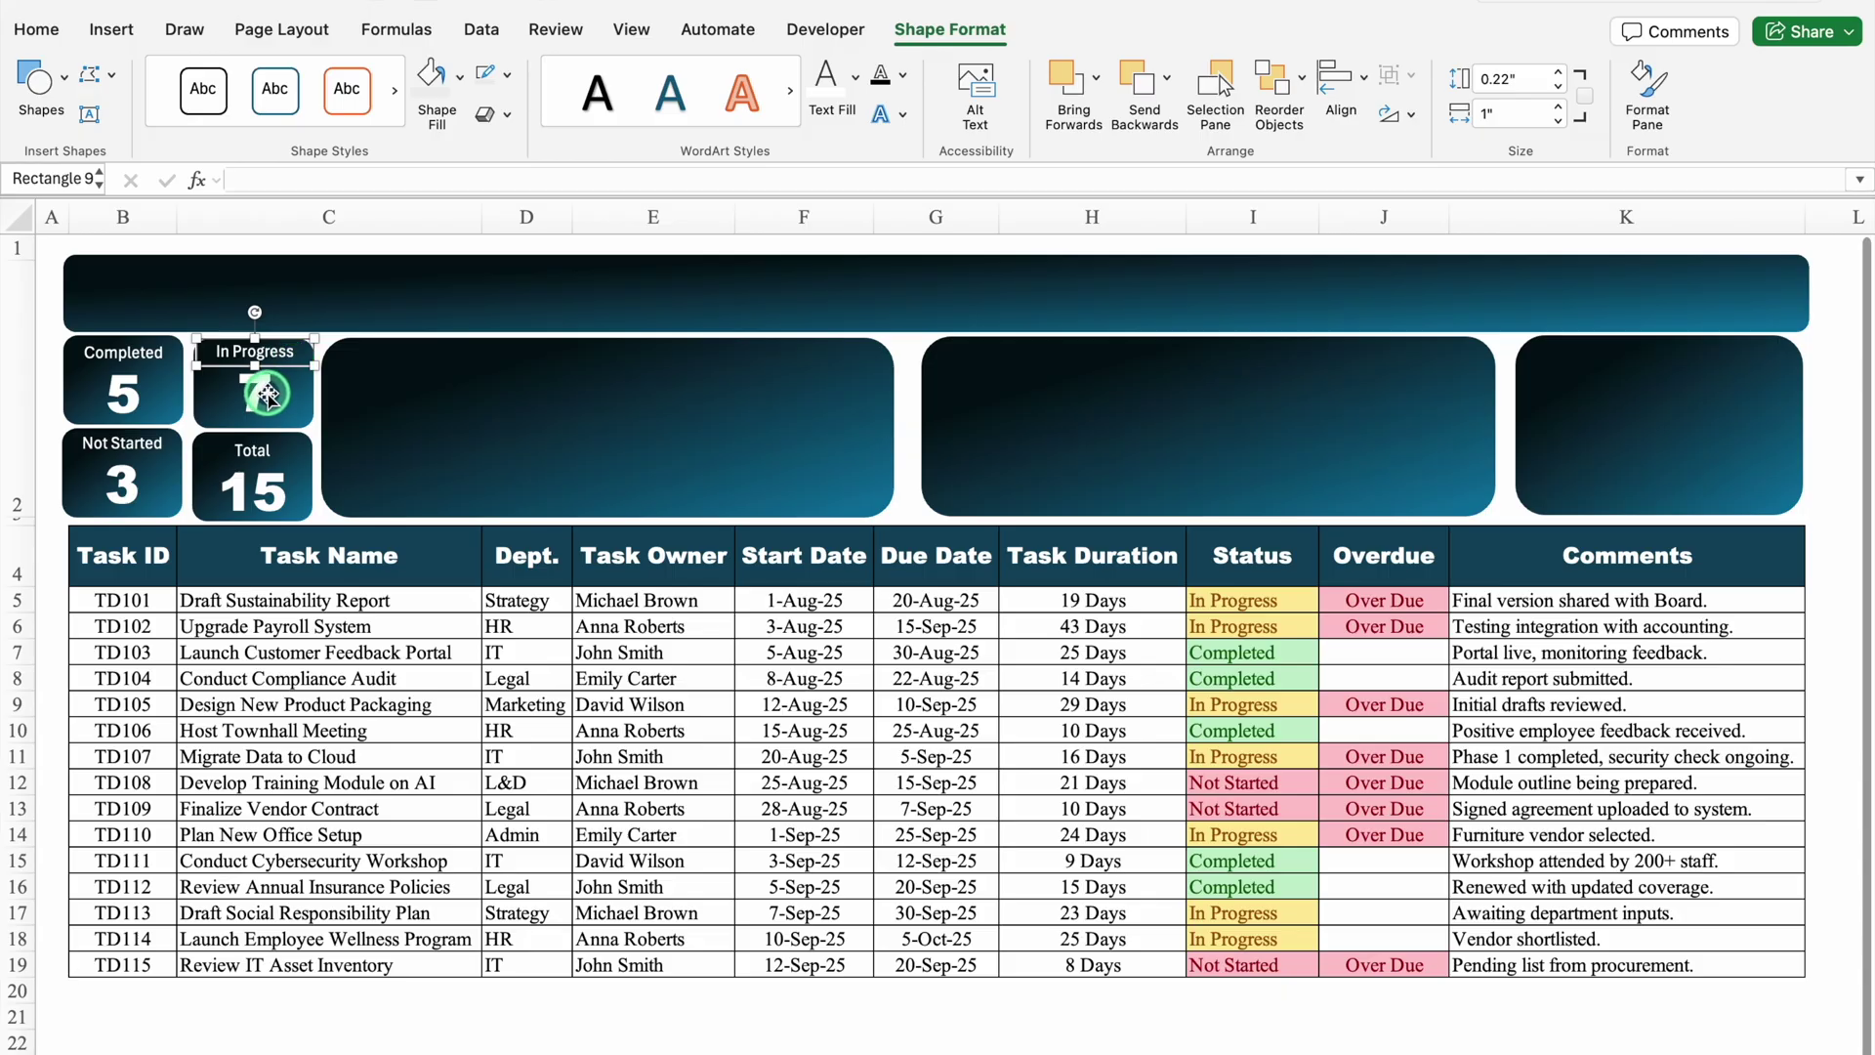
pyautogui.keyDown('shift'); pyautogui.click(268, 394); pyautogui.keyUp('shift')
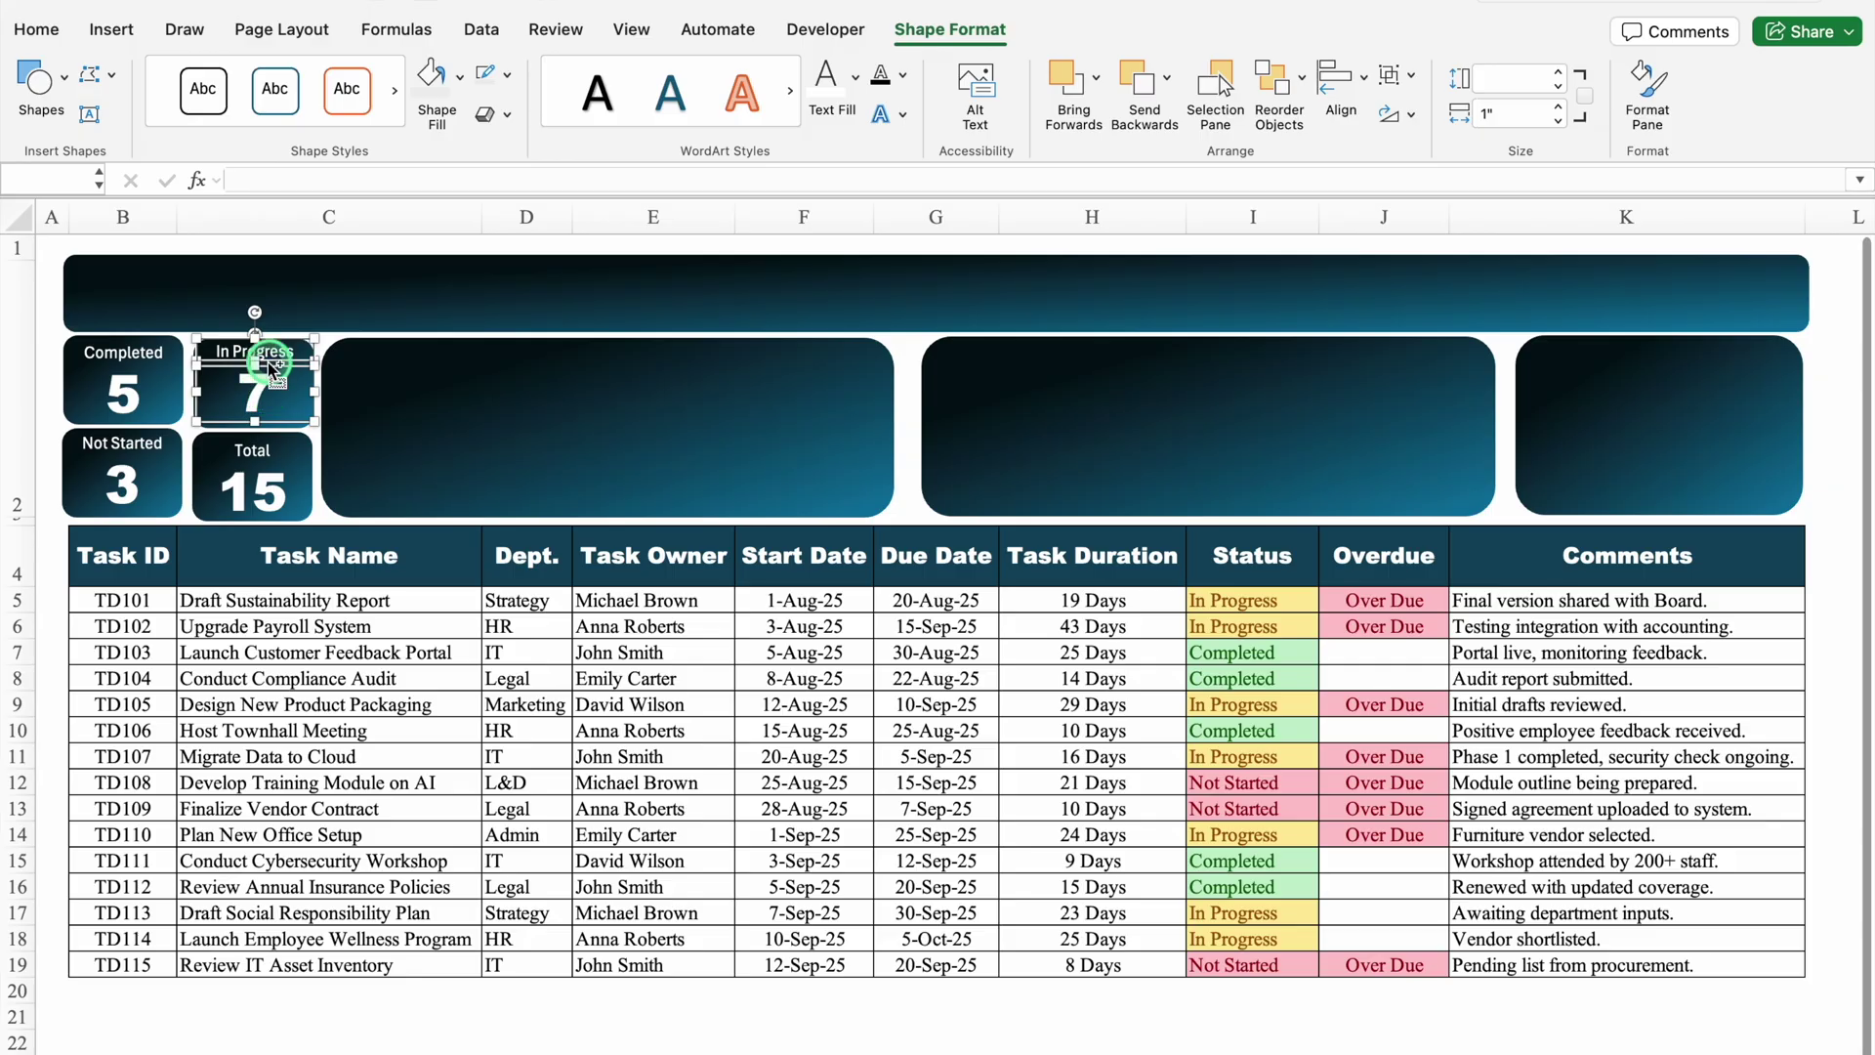
pyautogui.moveTo(275, 362); pyautogui.dragTo(1694, 441)
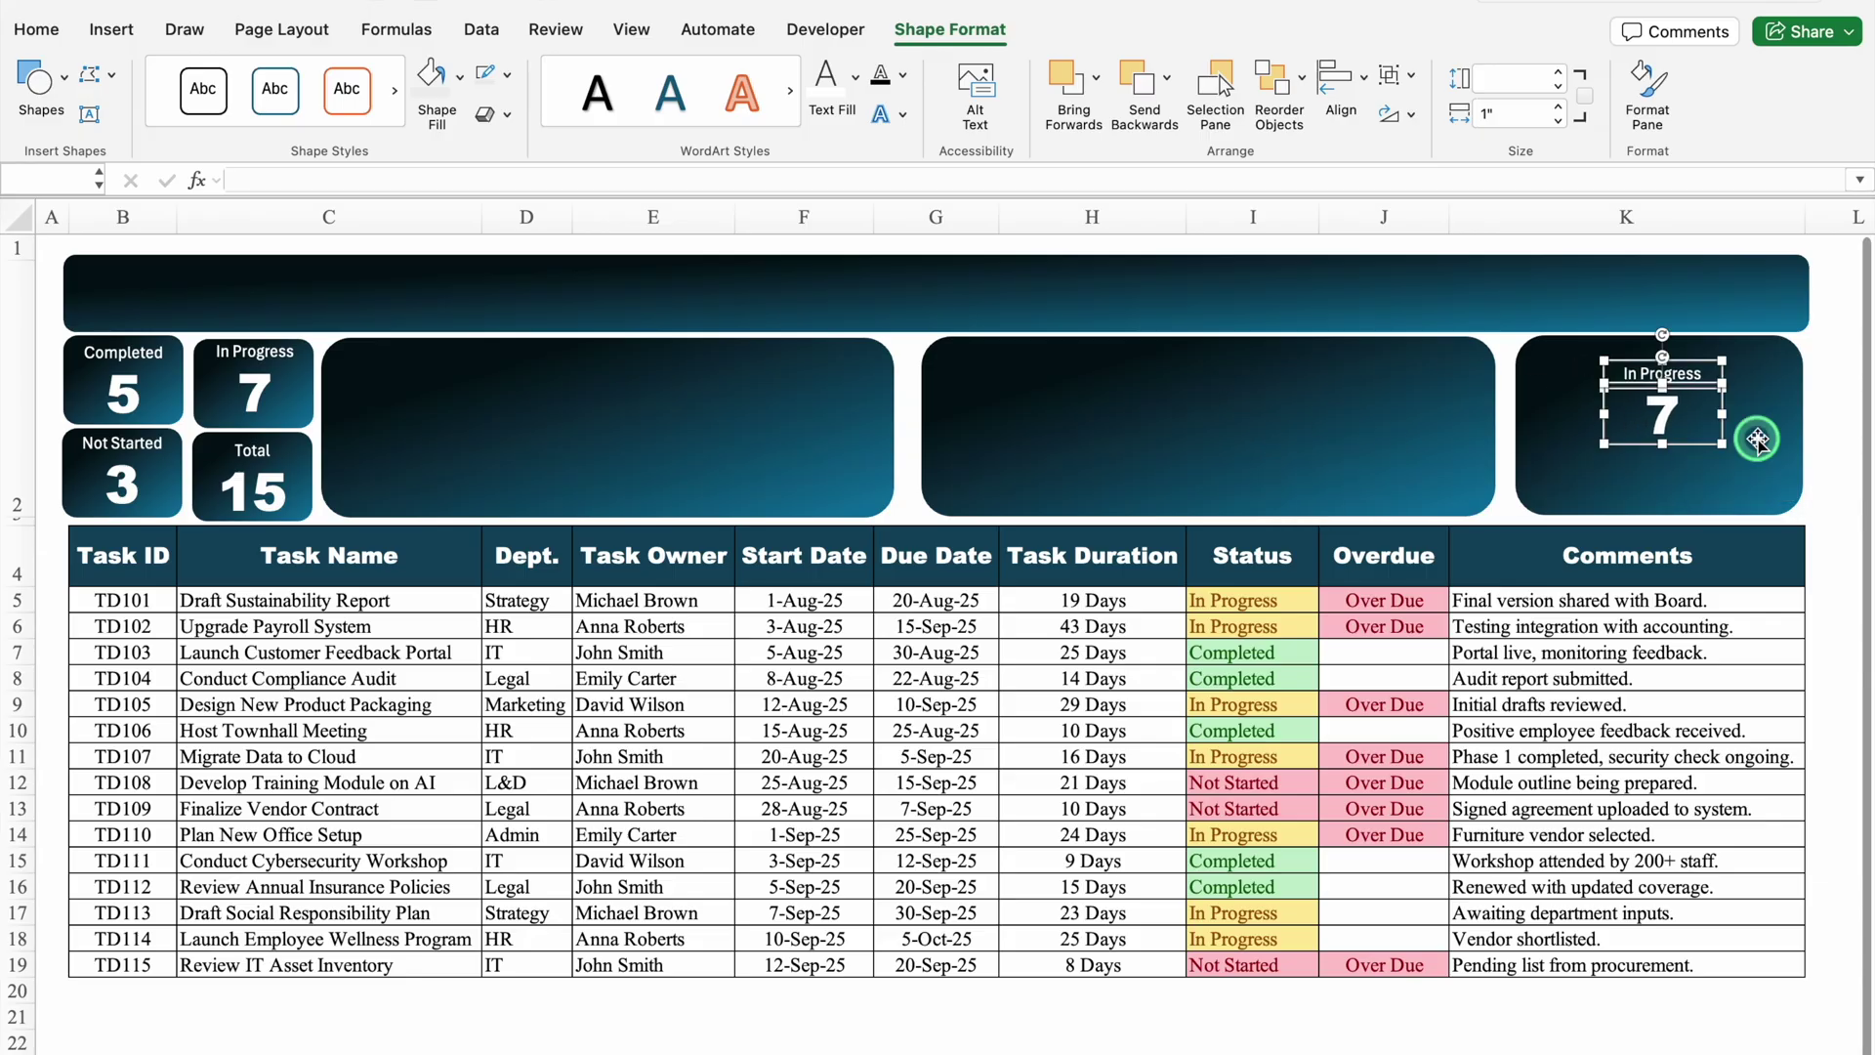
pyautogui.click(1666, 413)
pyautogui.click(1691, 449)
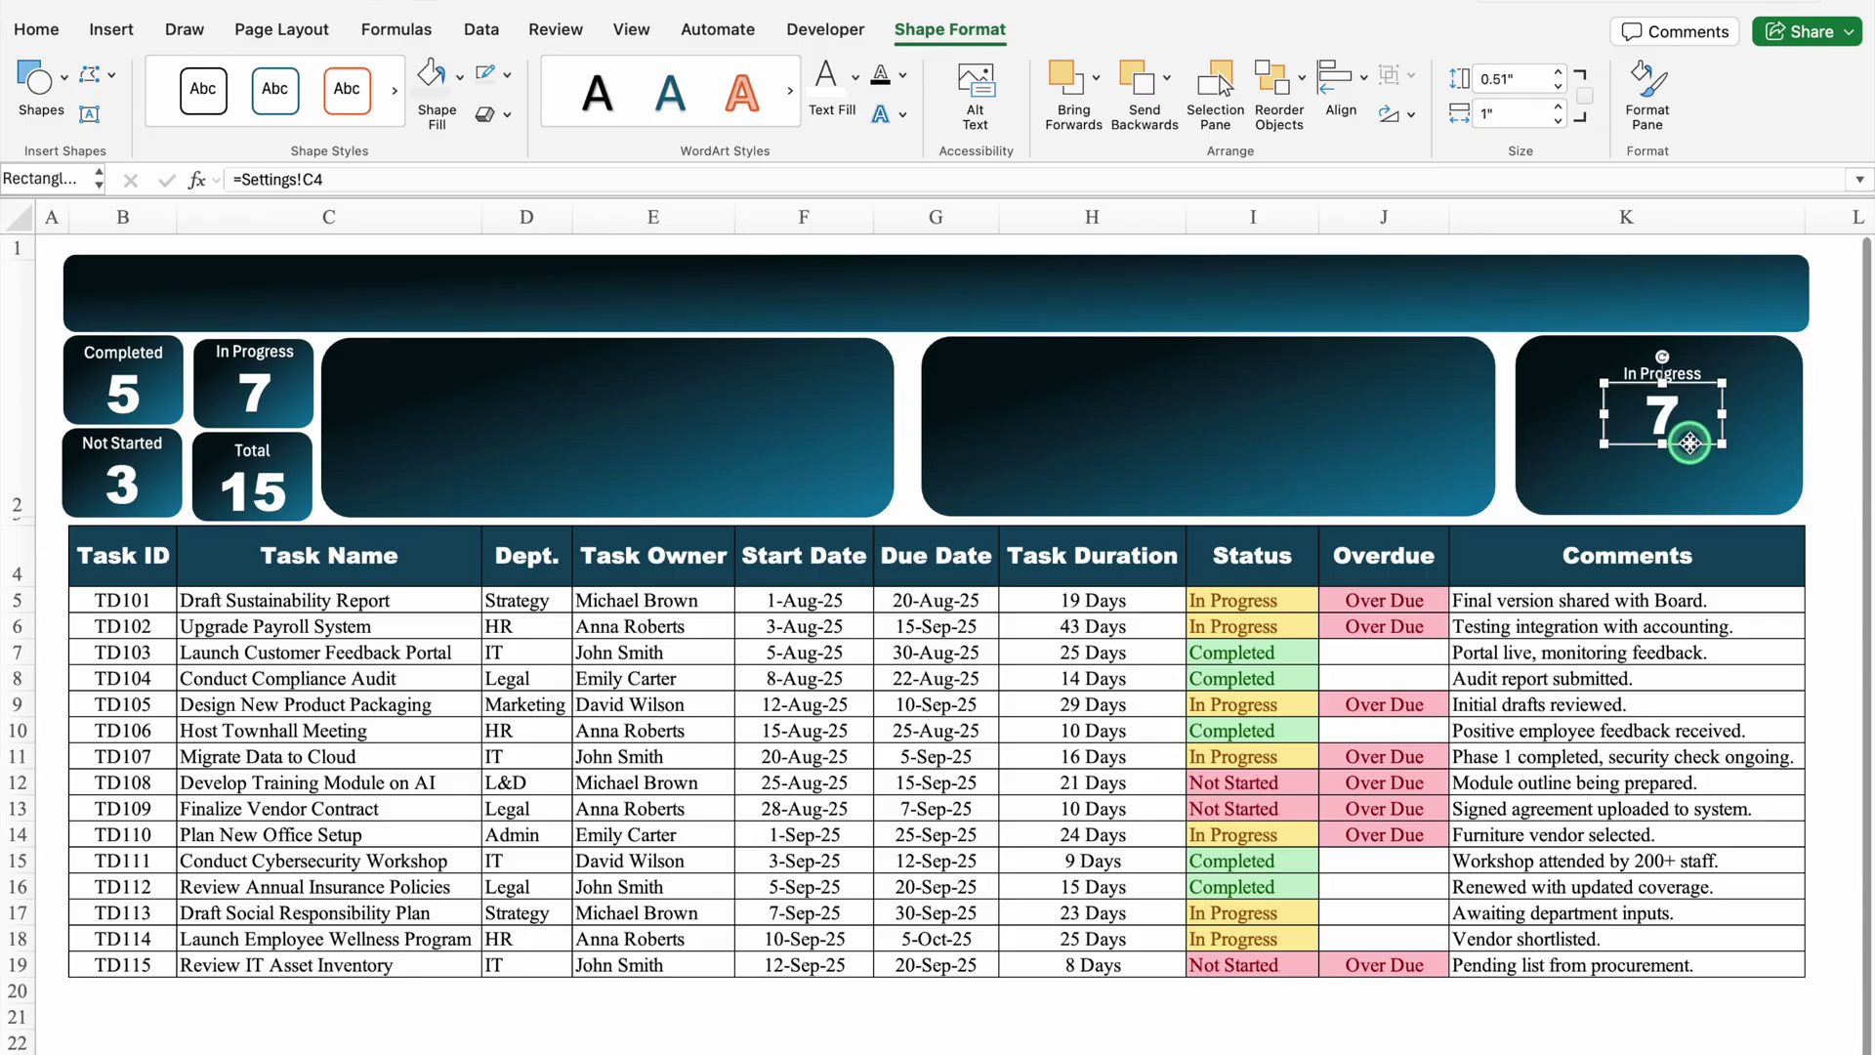
pyautogui.moveTo(1691, 448); pyautogui.dragTo(1691, 504)
# - Change the copied label on the narrow panel to "OVER DUE"
pyautogui.click(1696, 376)
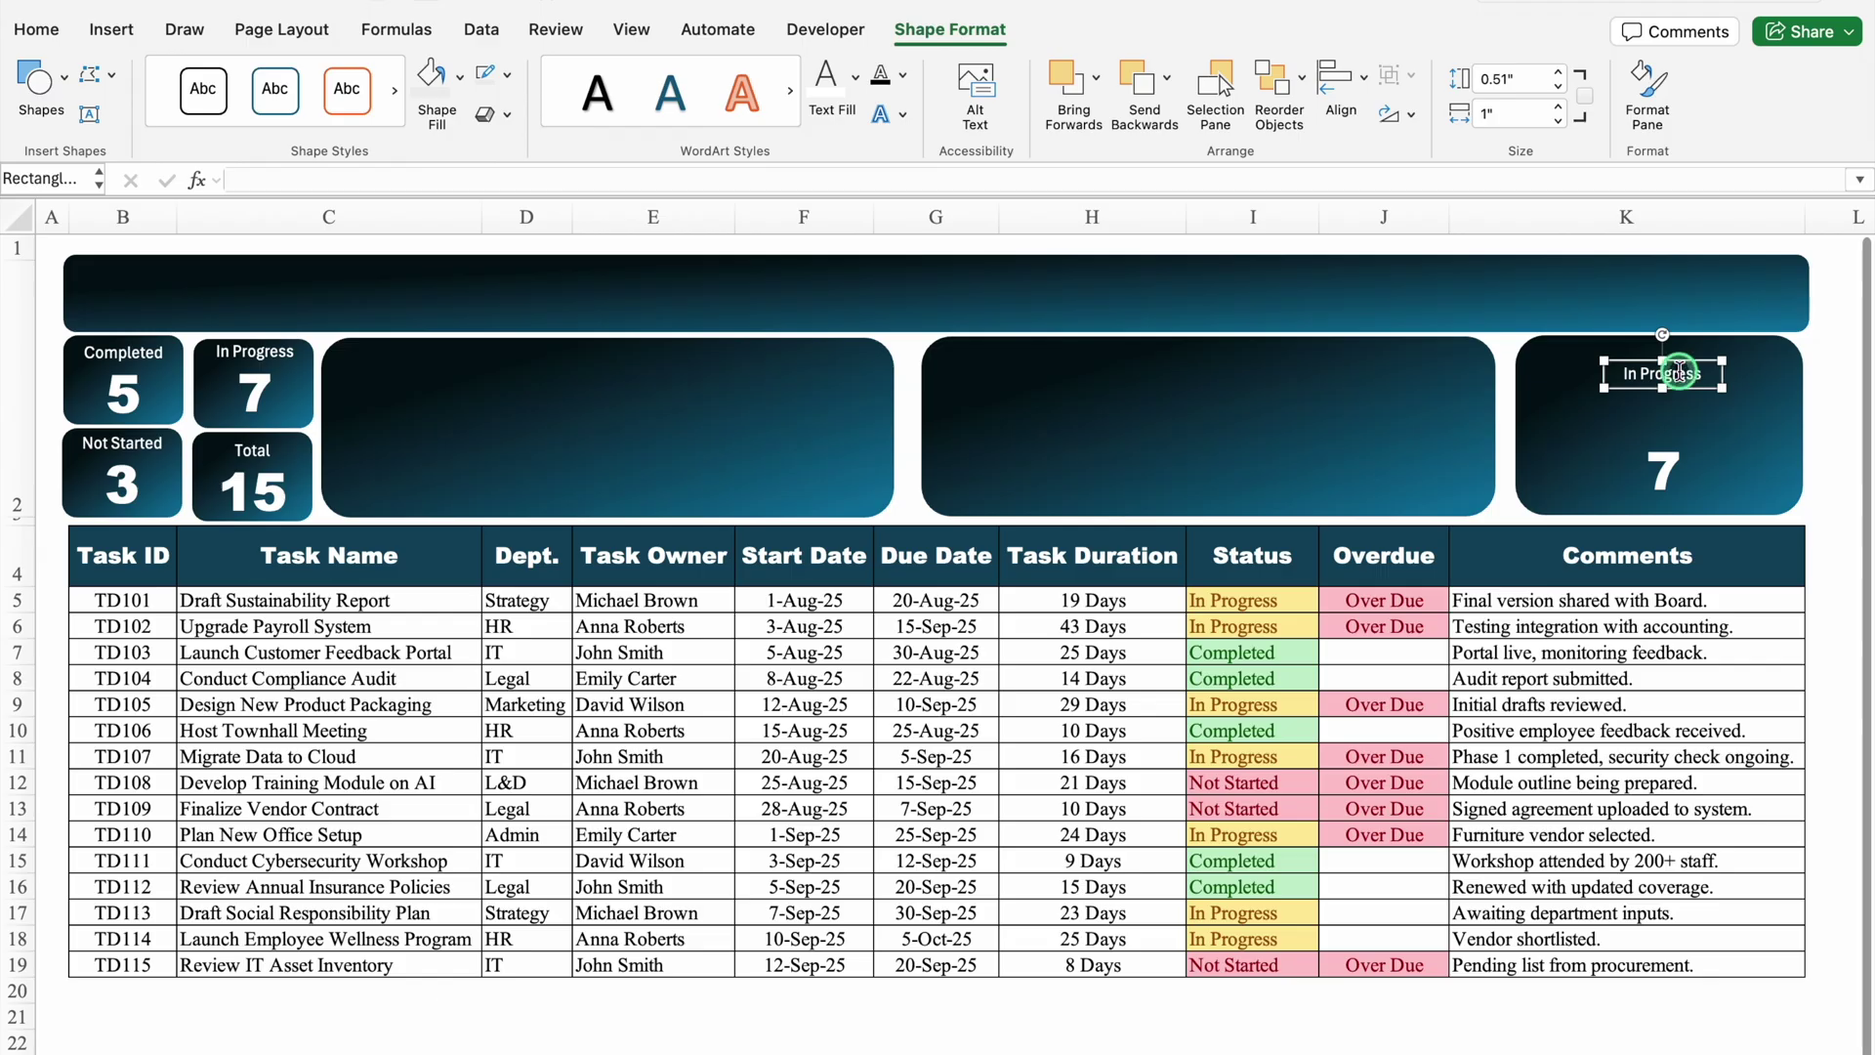
pyautogui.moveTo(1695, 378); pyautogui.dragTo(1602, 376)
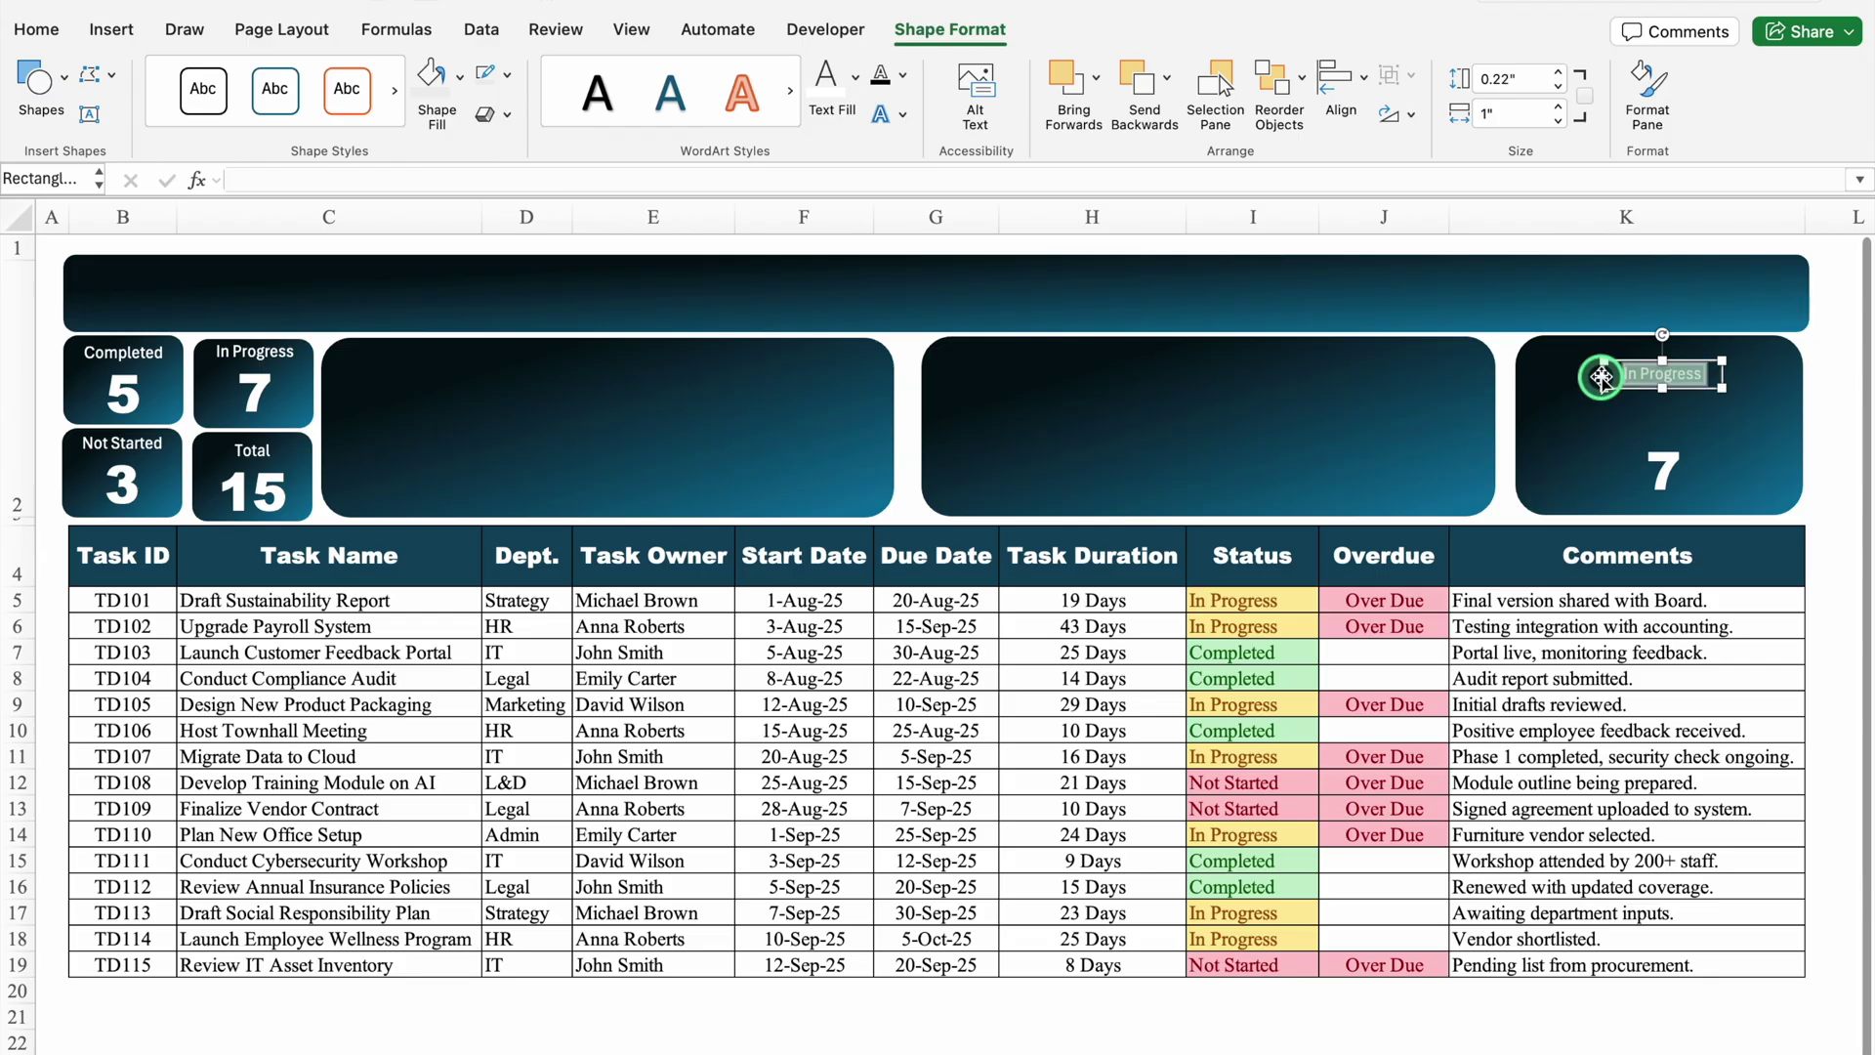
pyautogui.write('OVER DUE')
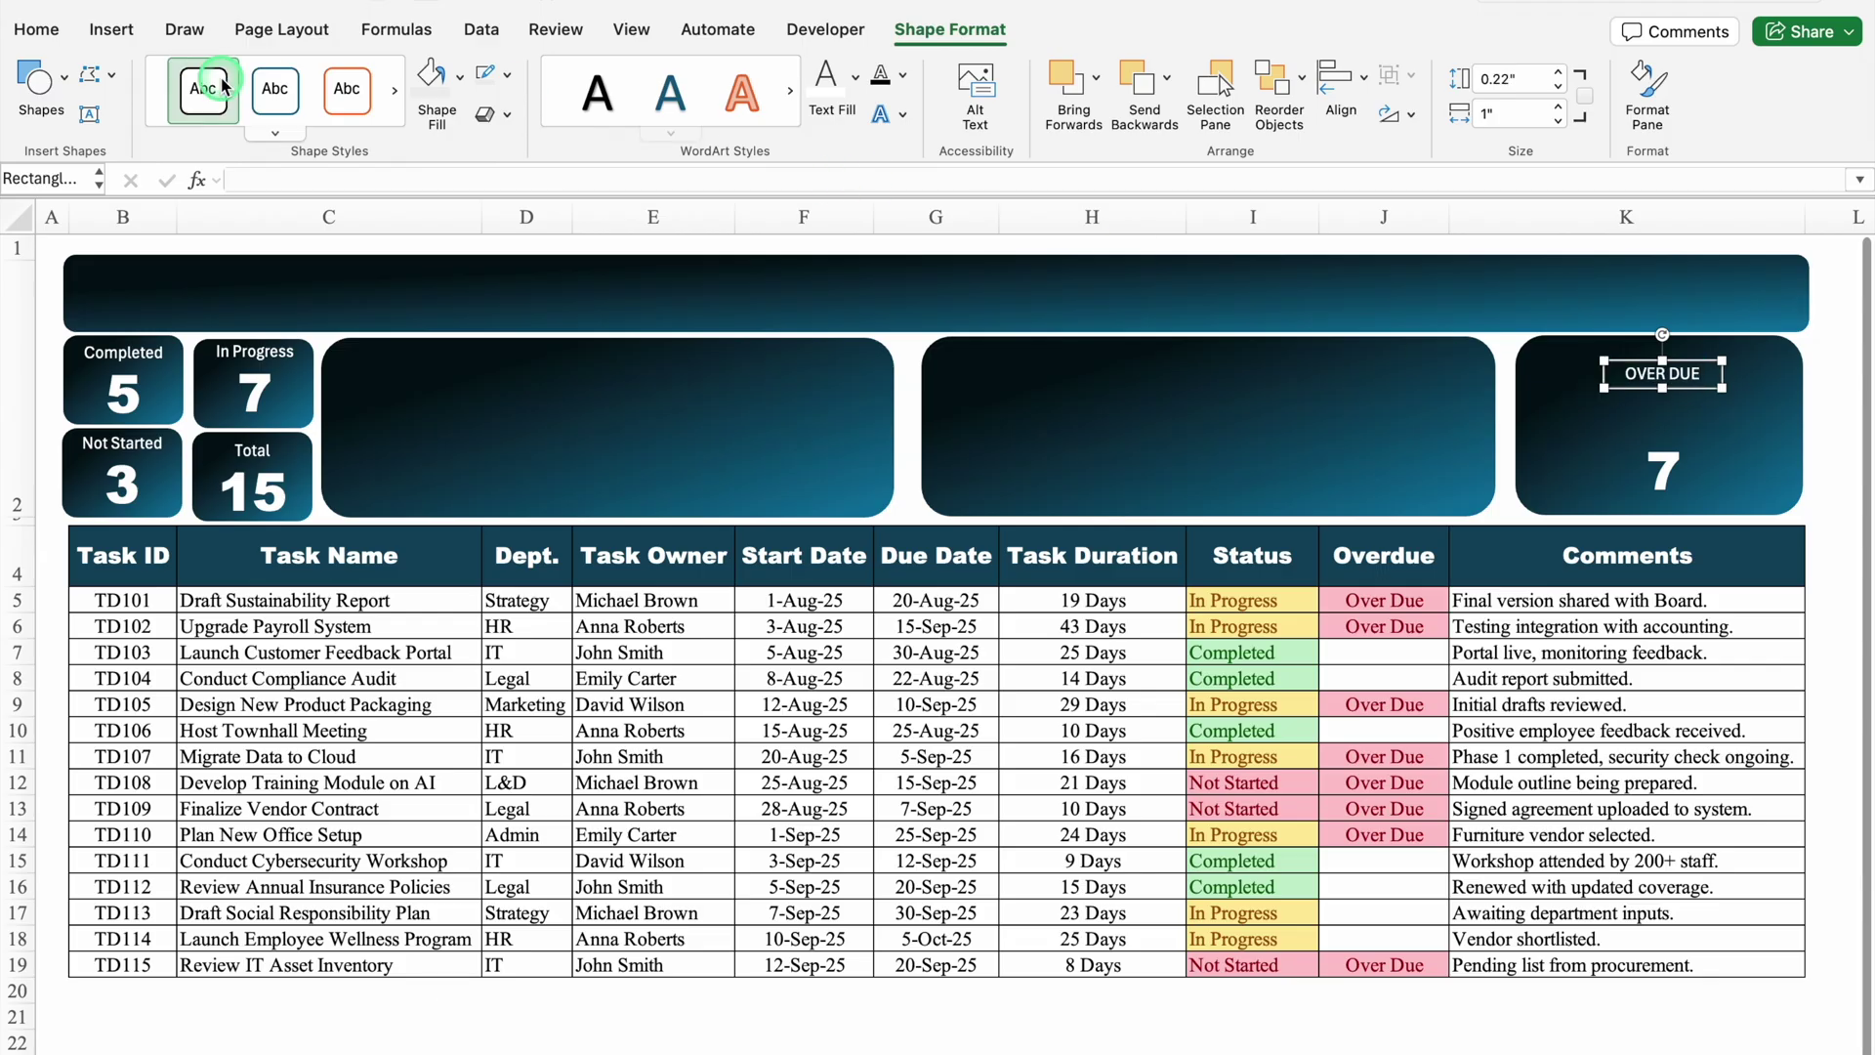
# - Format the OVER DUE label in Arial Black, size 18
pyautogui.click(36, 29)
pyautogui.click(309, 74)
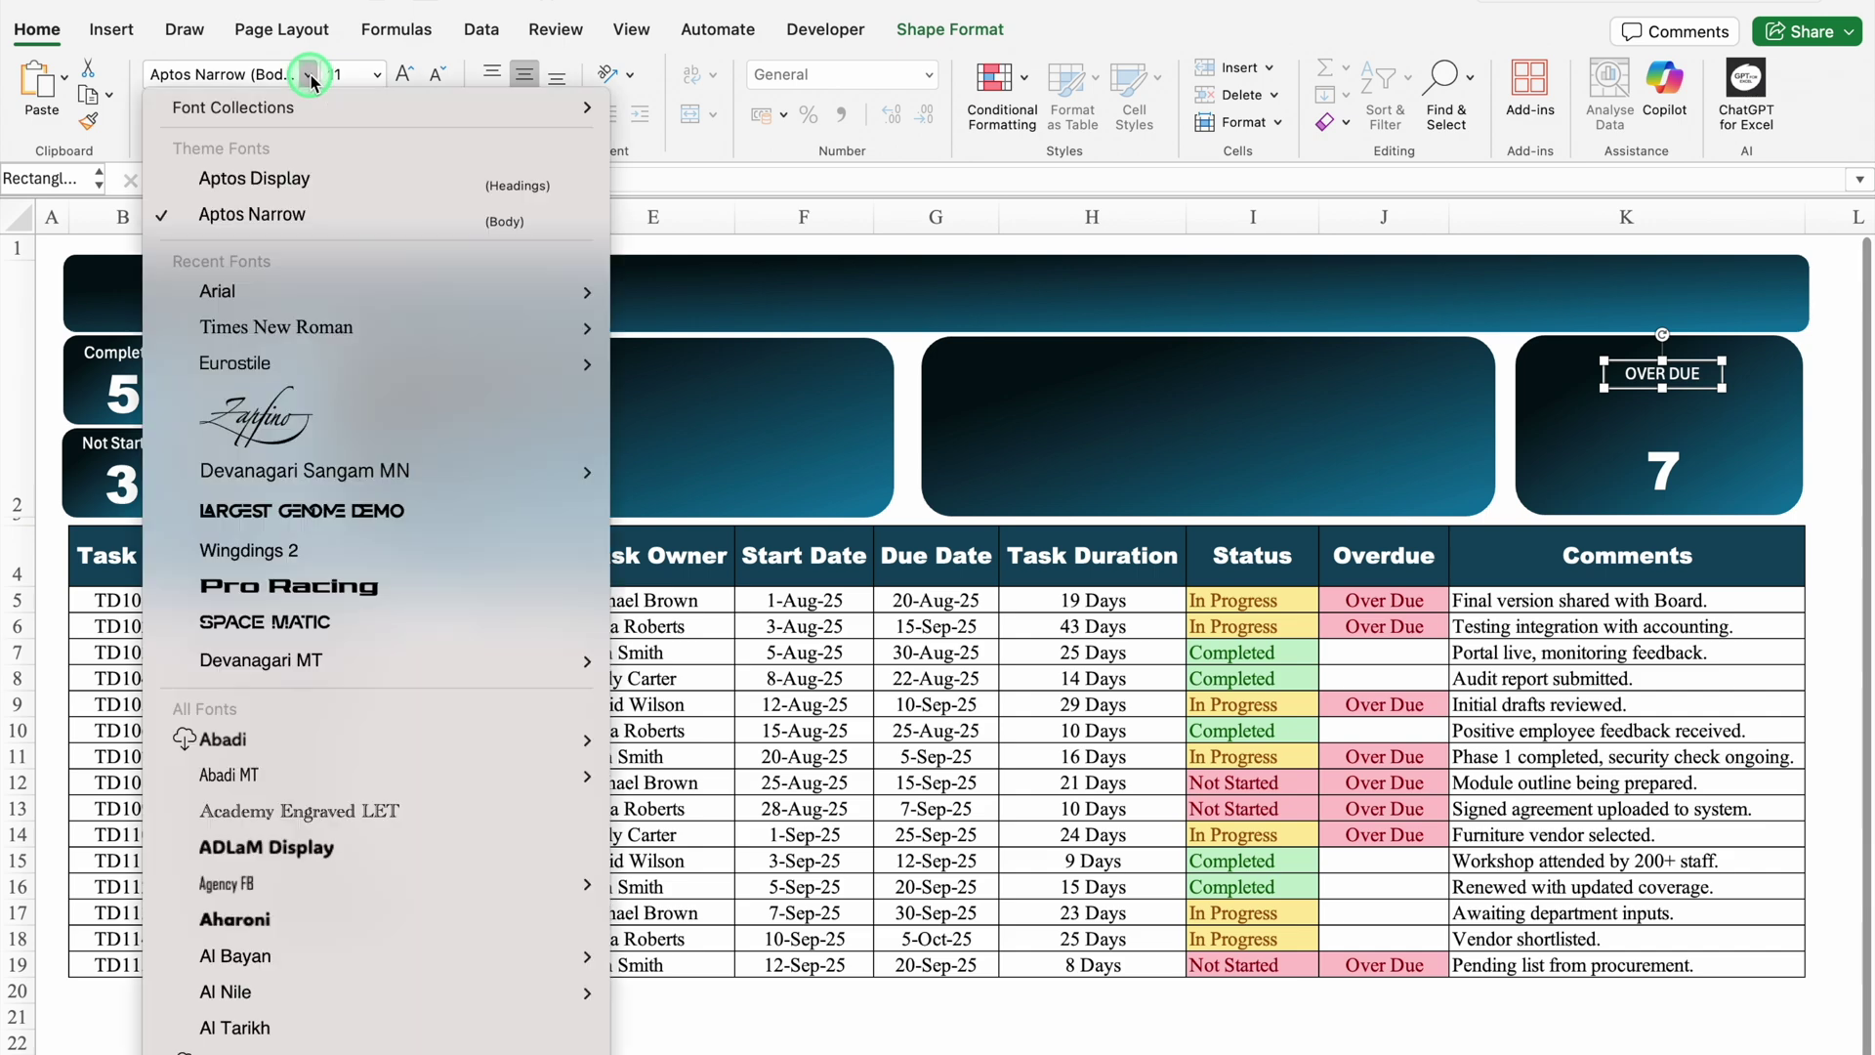
pyautogui.moveTo(298, 283)
pyautogui.click(727, 628)
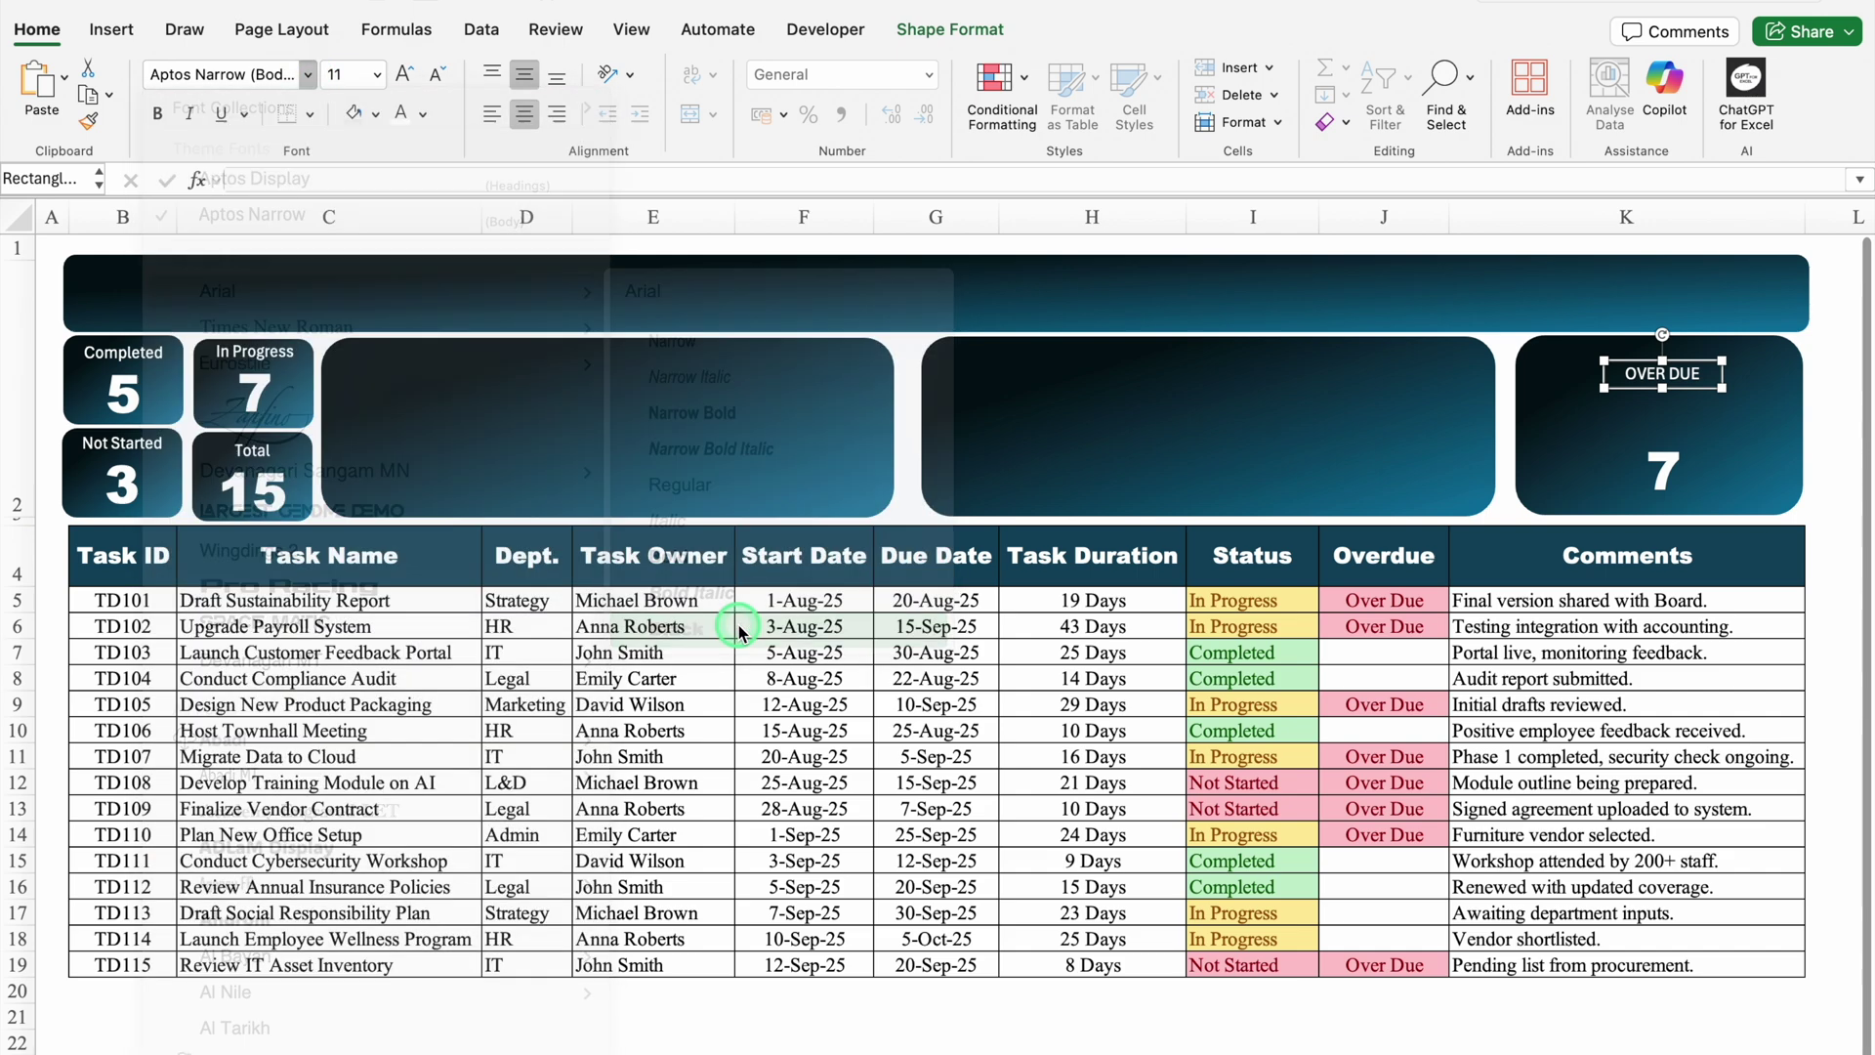
pyautogui.click(403, 77)
pyautogui.click(404, 76)
pyautogui.click(403, 76)
pyautogui.click(403, 76)
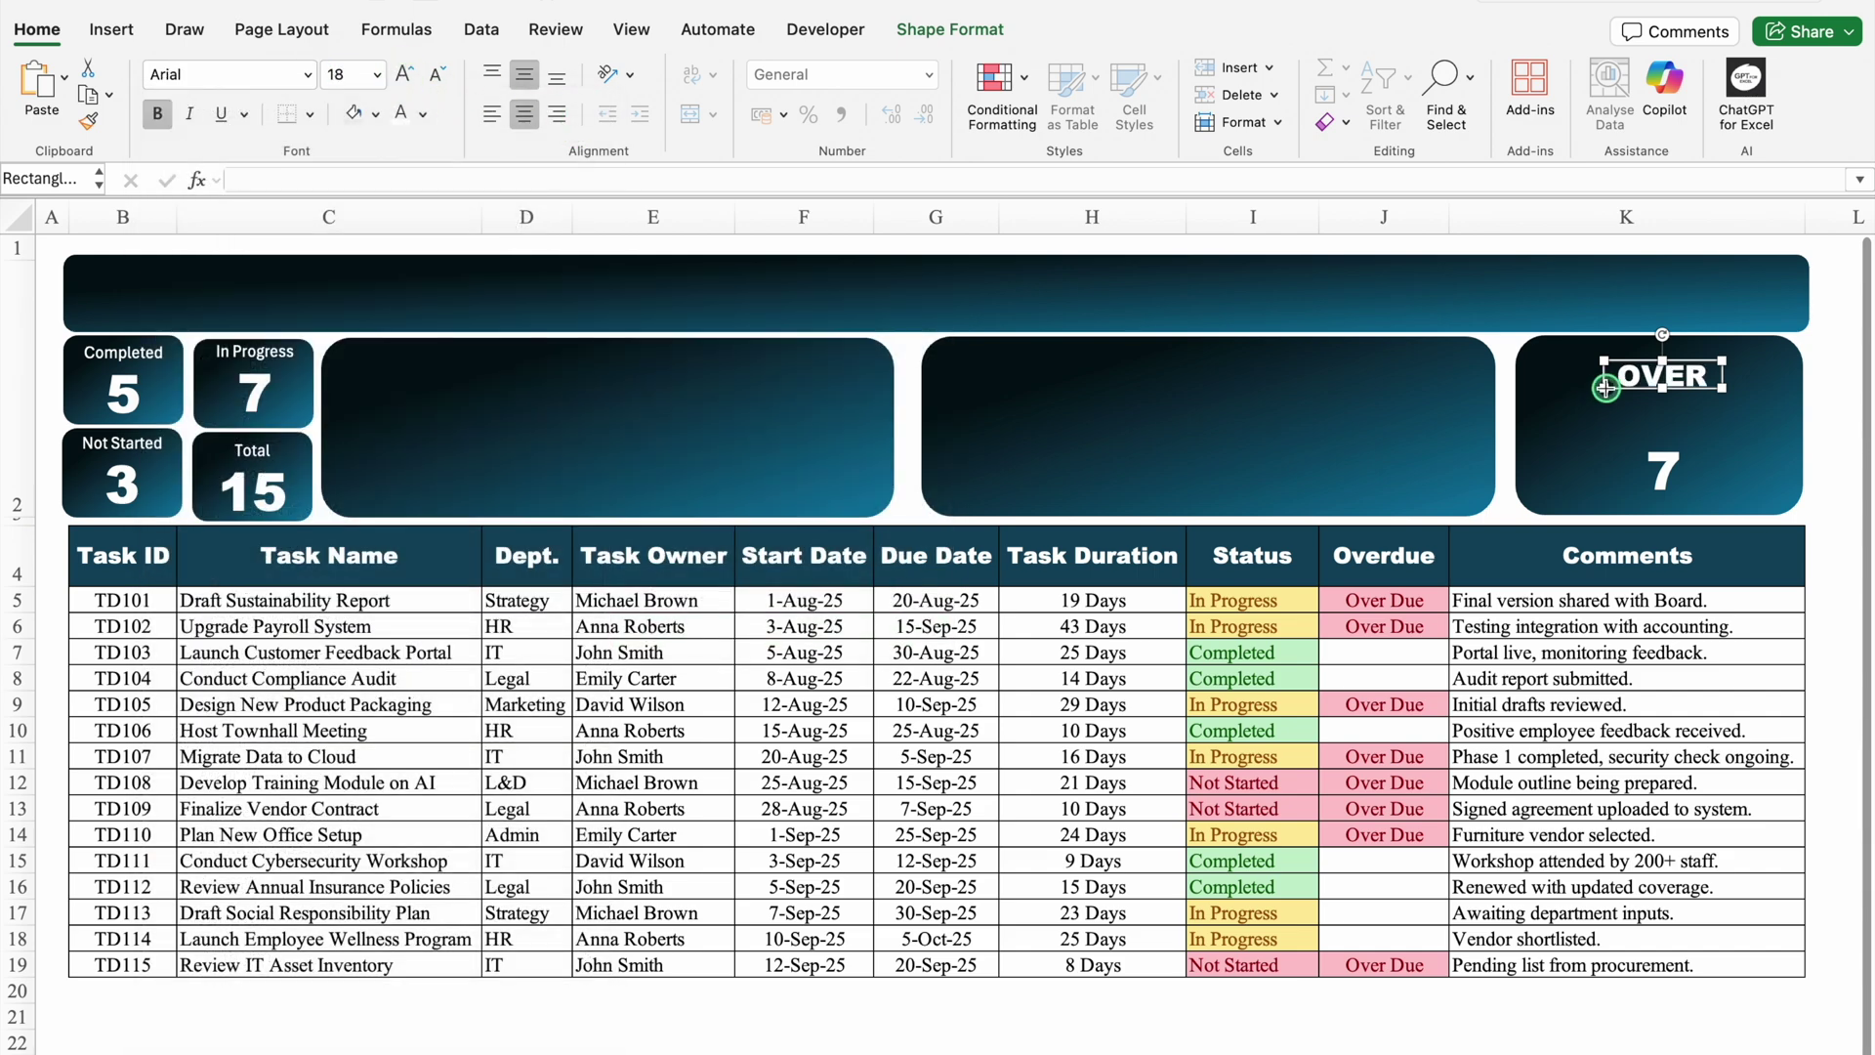
# - Widen the OVER DUE label box to fit its text on one line and move it to the panel's upper edge
pyautogui.moveTo(1604, 388); pyautogui.dragTo(1538, 390)
pyautogui.moveTo(1722, 391); pyautogui.dragTo(1780, 391)
pyautogui.moveTo(1662, 398); pyautogui.dragTo(1724, 382)
# - Link the number box on the OVER DUE panel to the overdue count with the formula =Settings!K3
pyautogui.click(1663, 466)
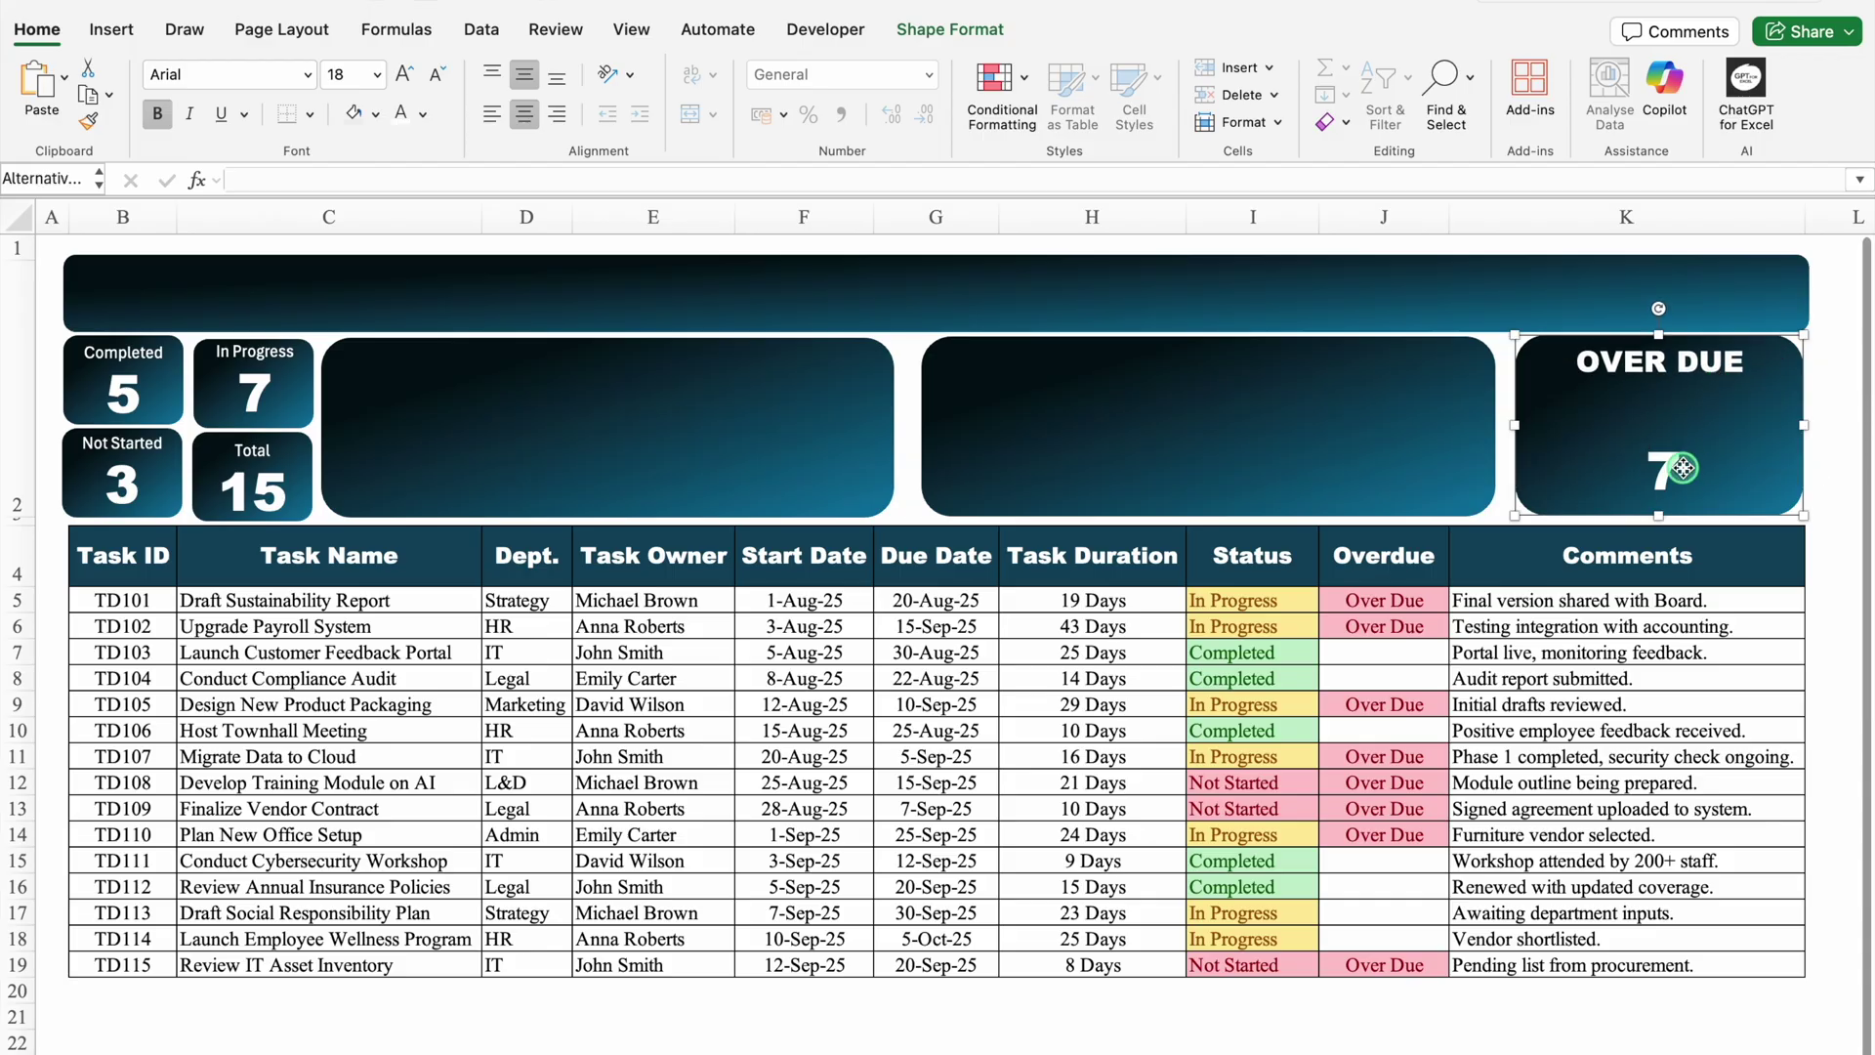
pyautogui.press('super+v')
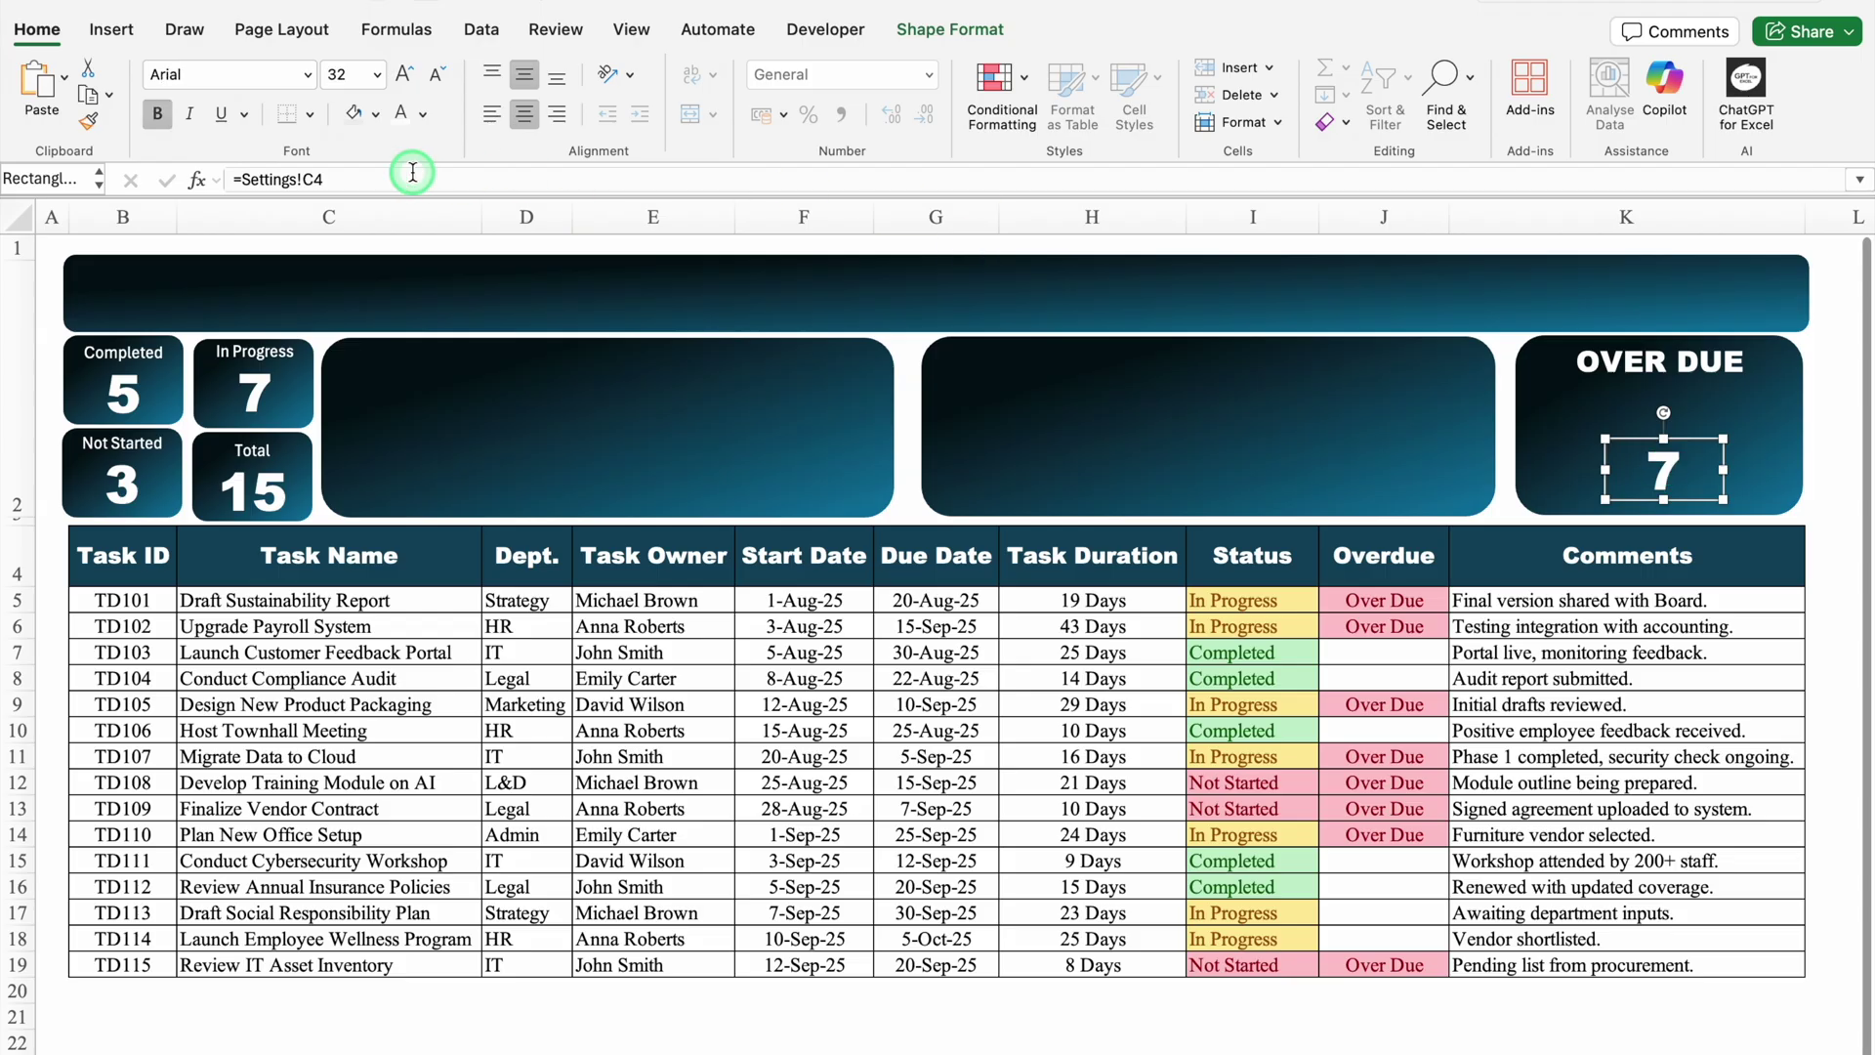
pyautogui.click(413, 174)
pyautogui.moveTo(413, 174); pyautogui.dragTo(214, 174)
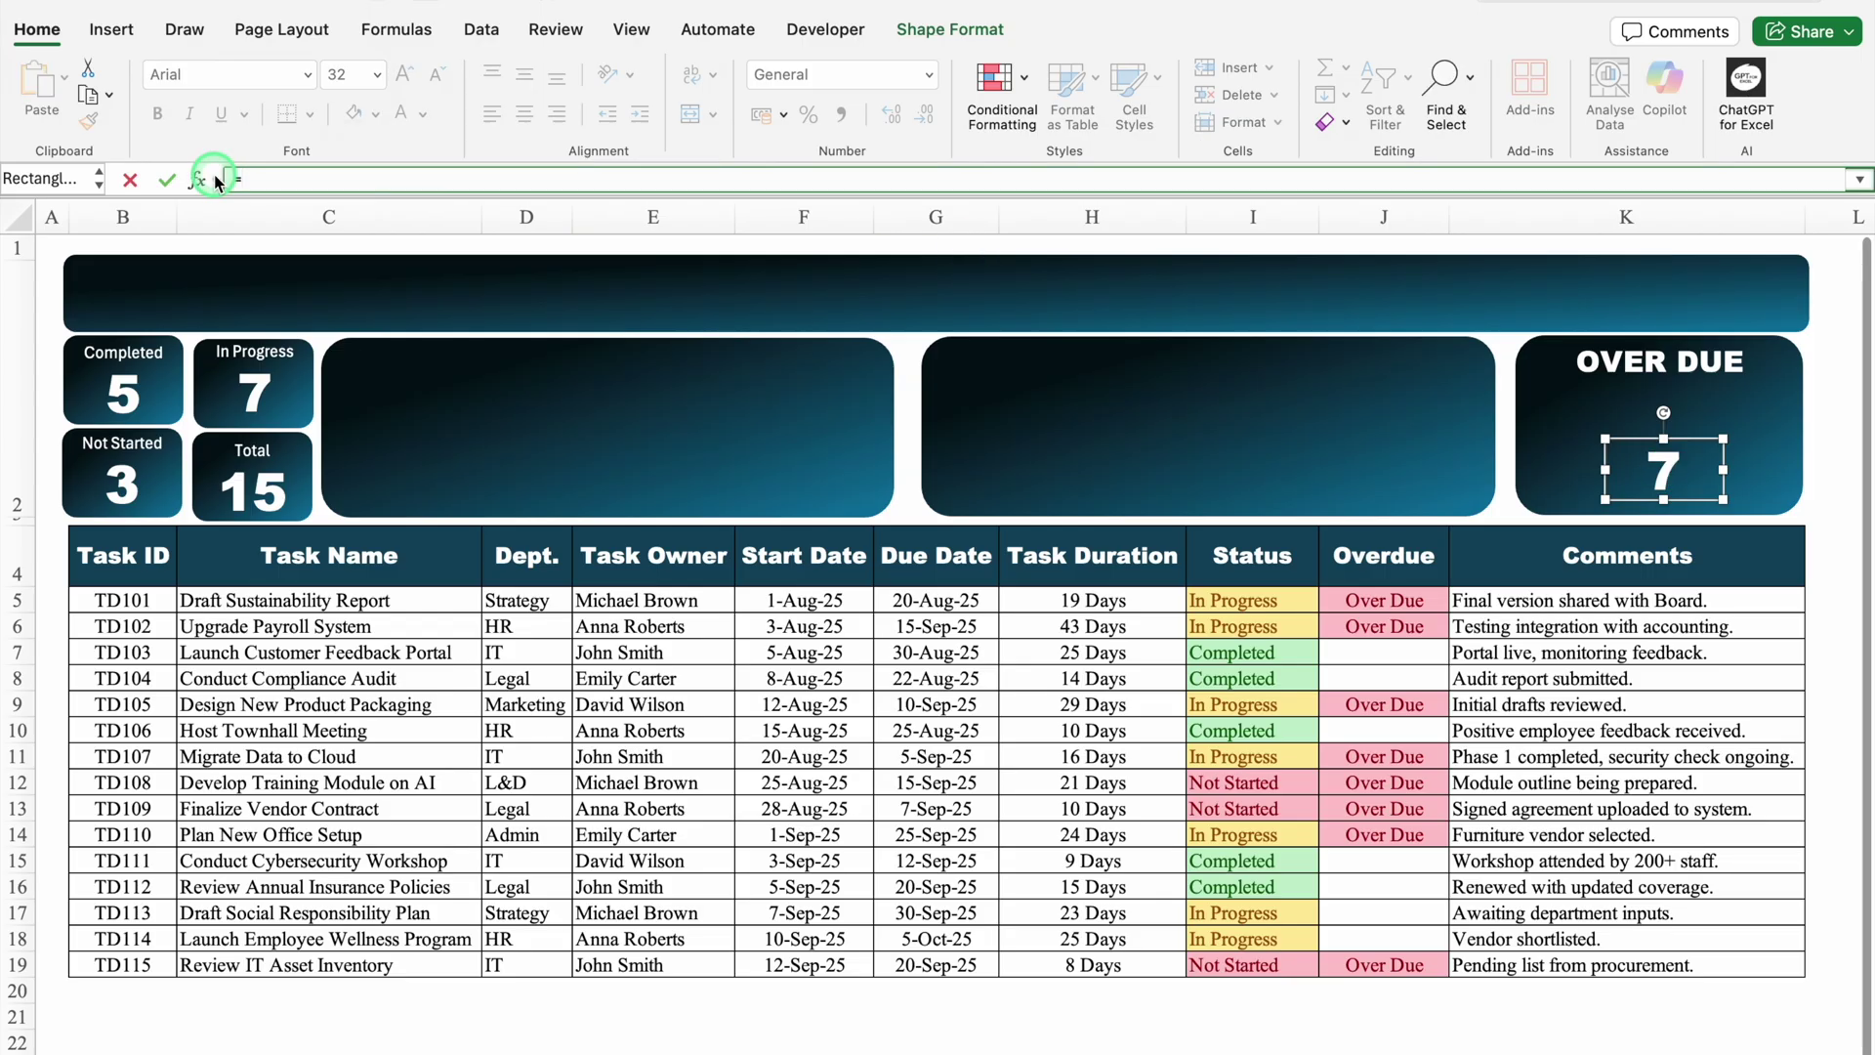
pyautogui.write('=')
pyautogui.click(124, 1039)
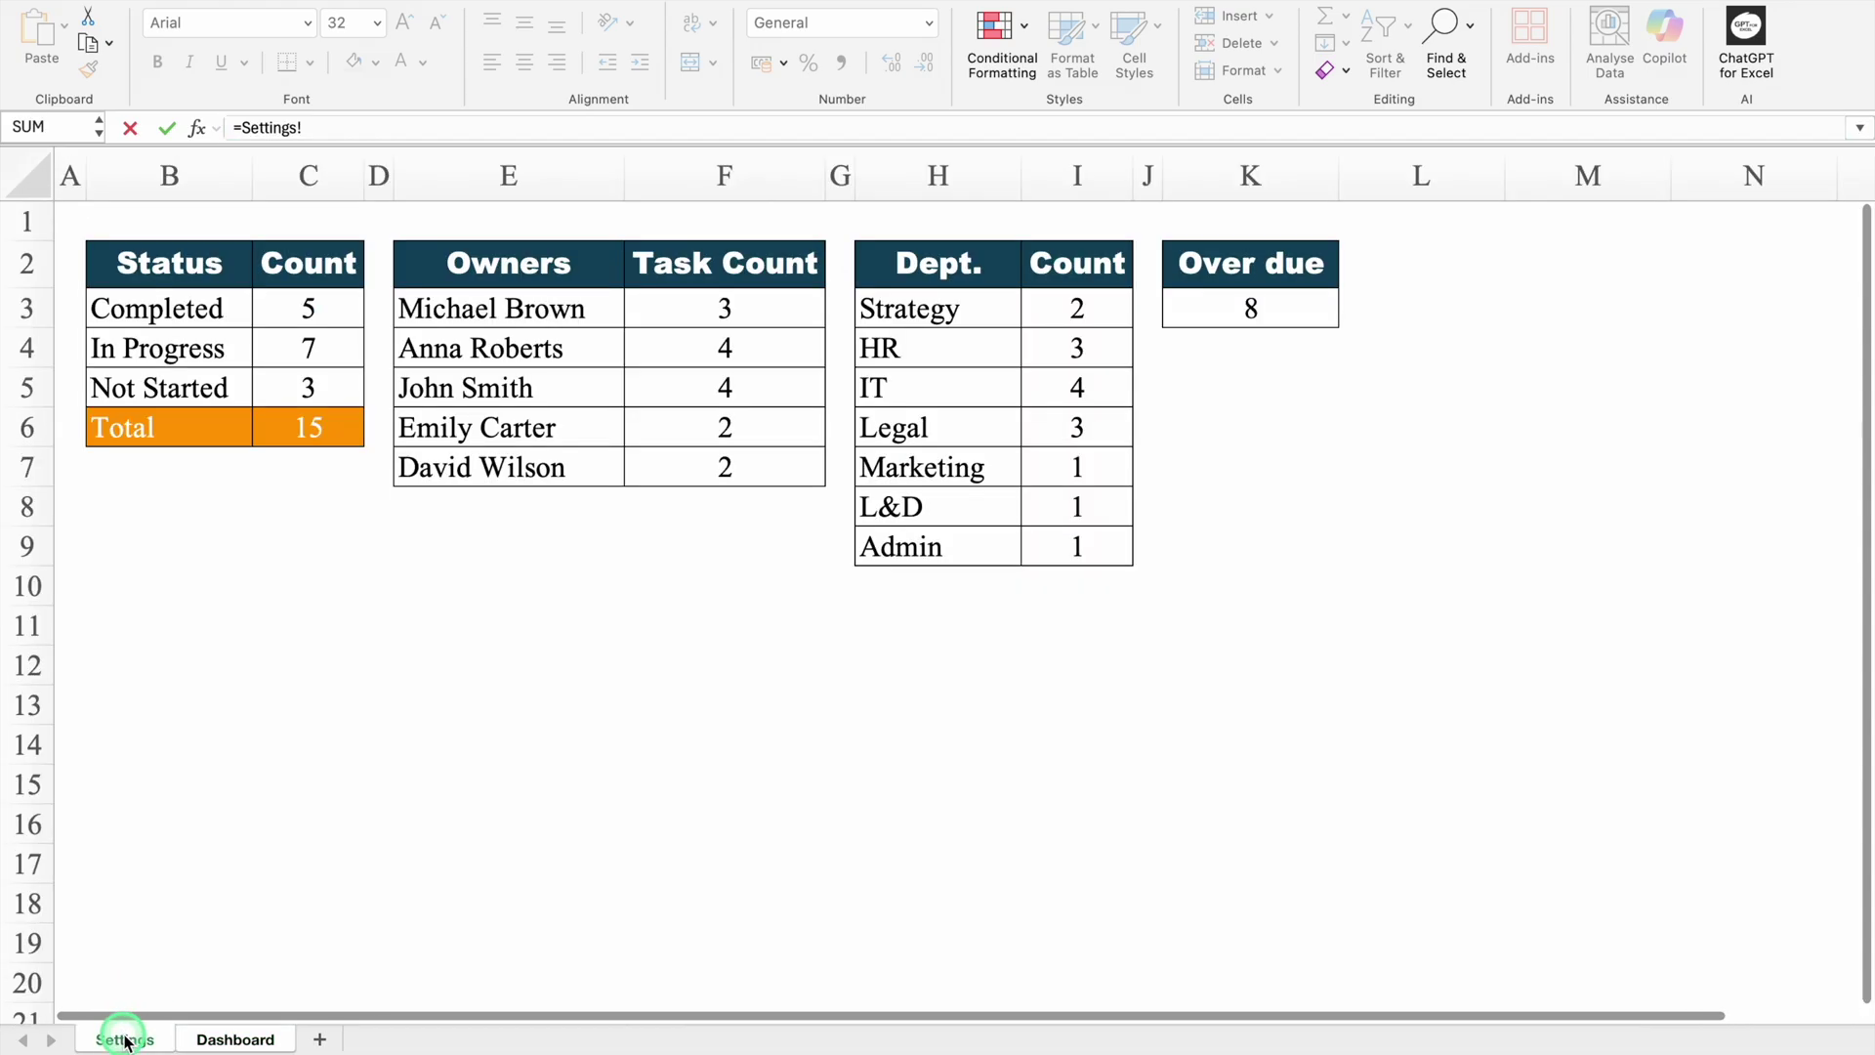
pyautogui.click(1293, 296)
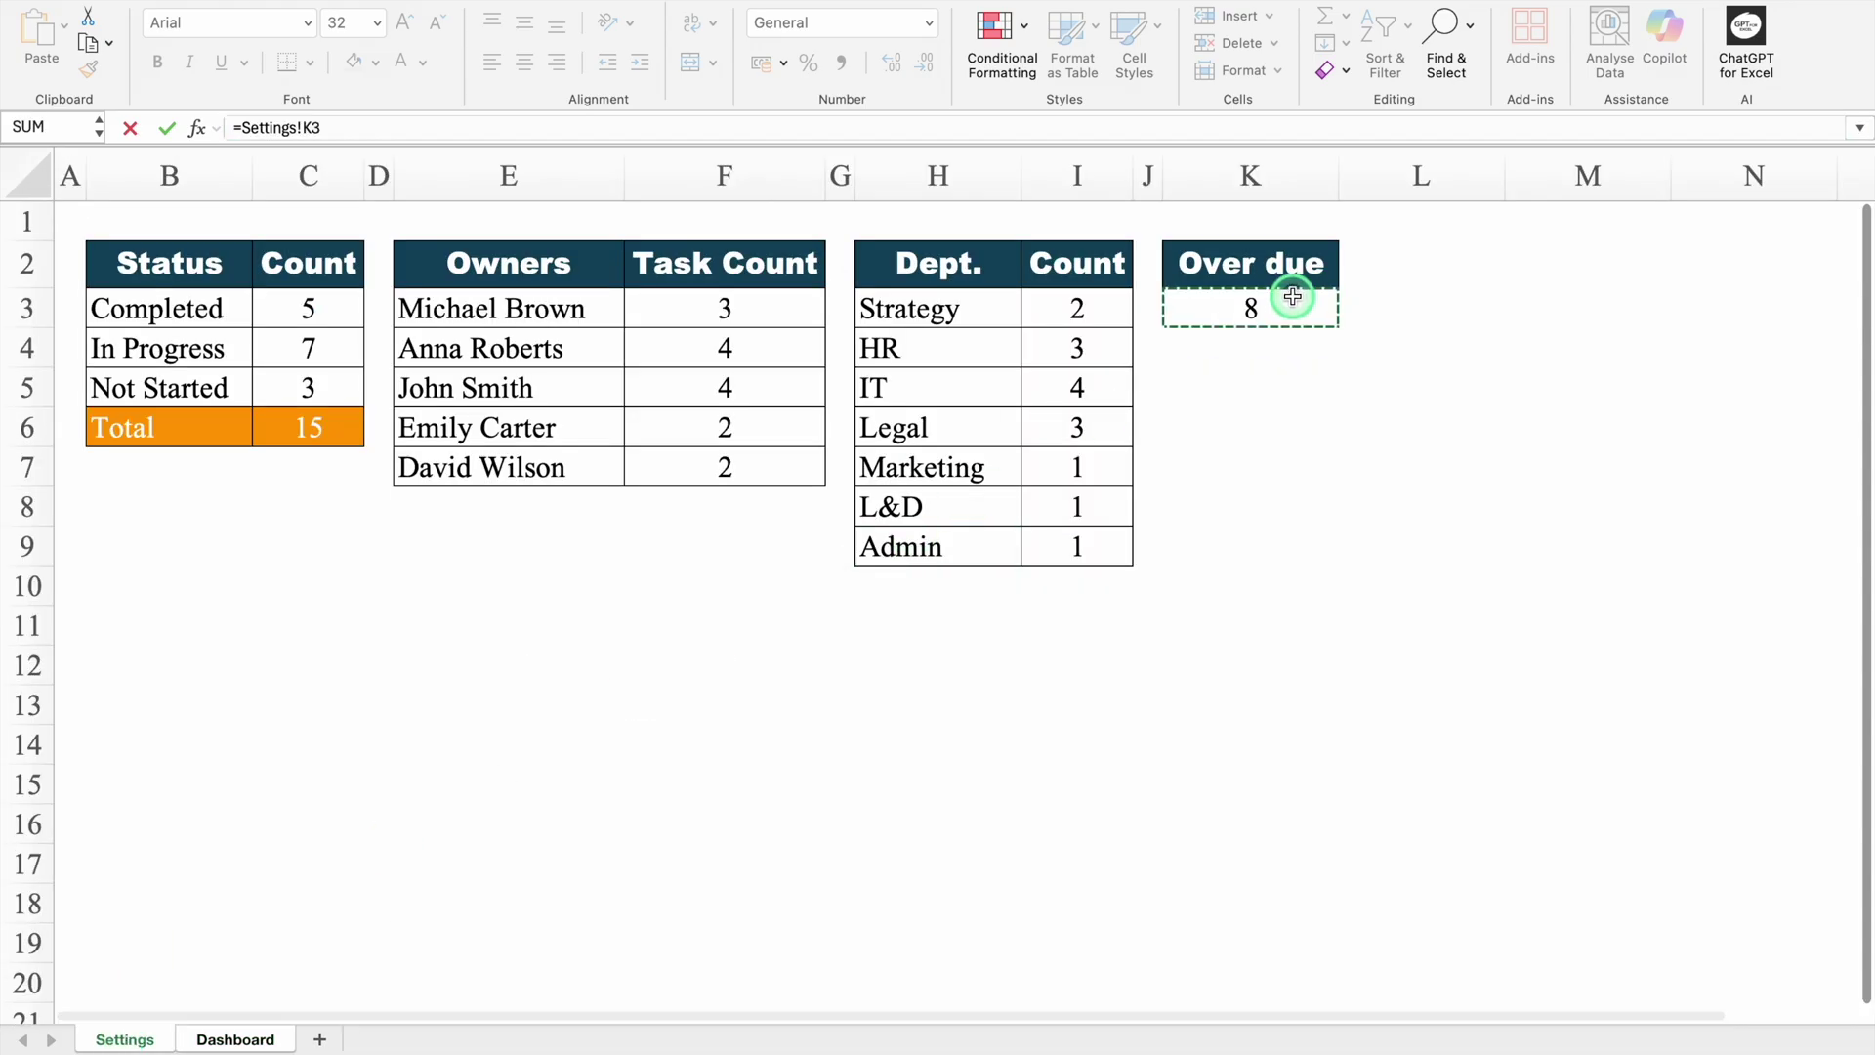
pyautogui.press('Return')
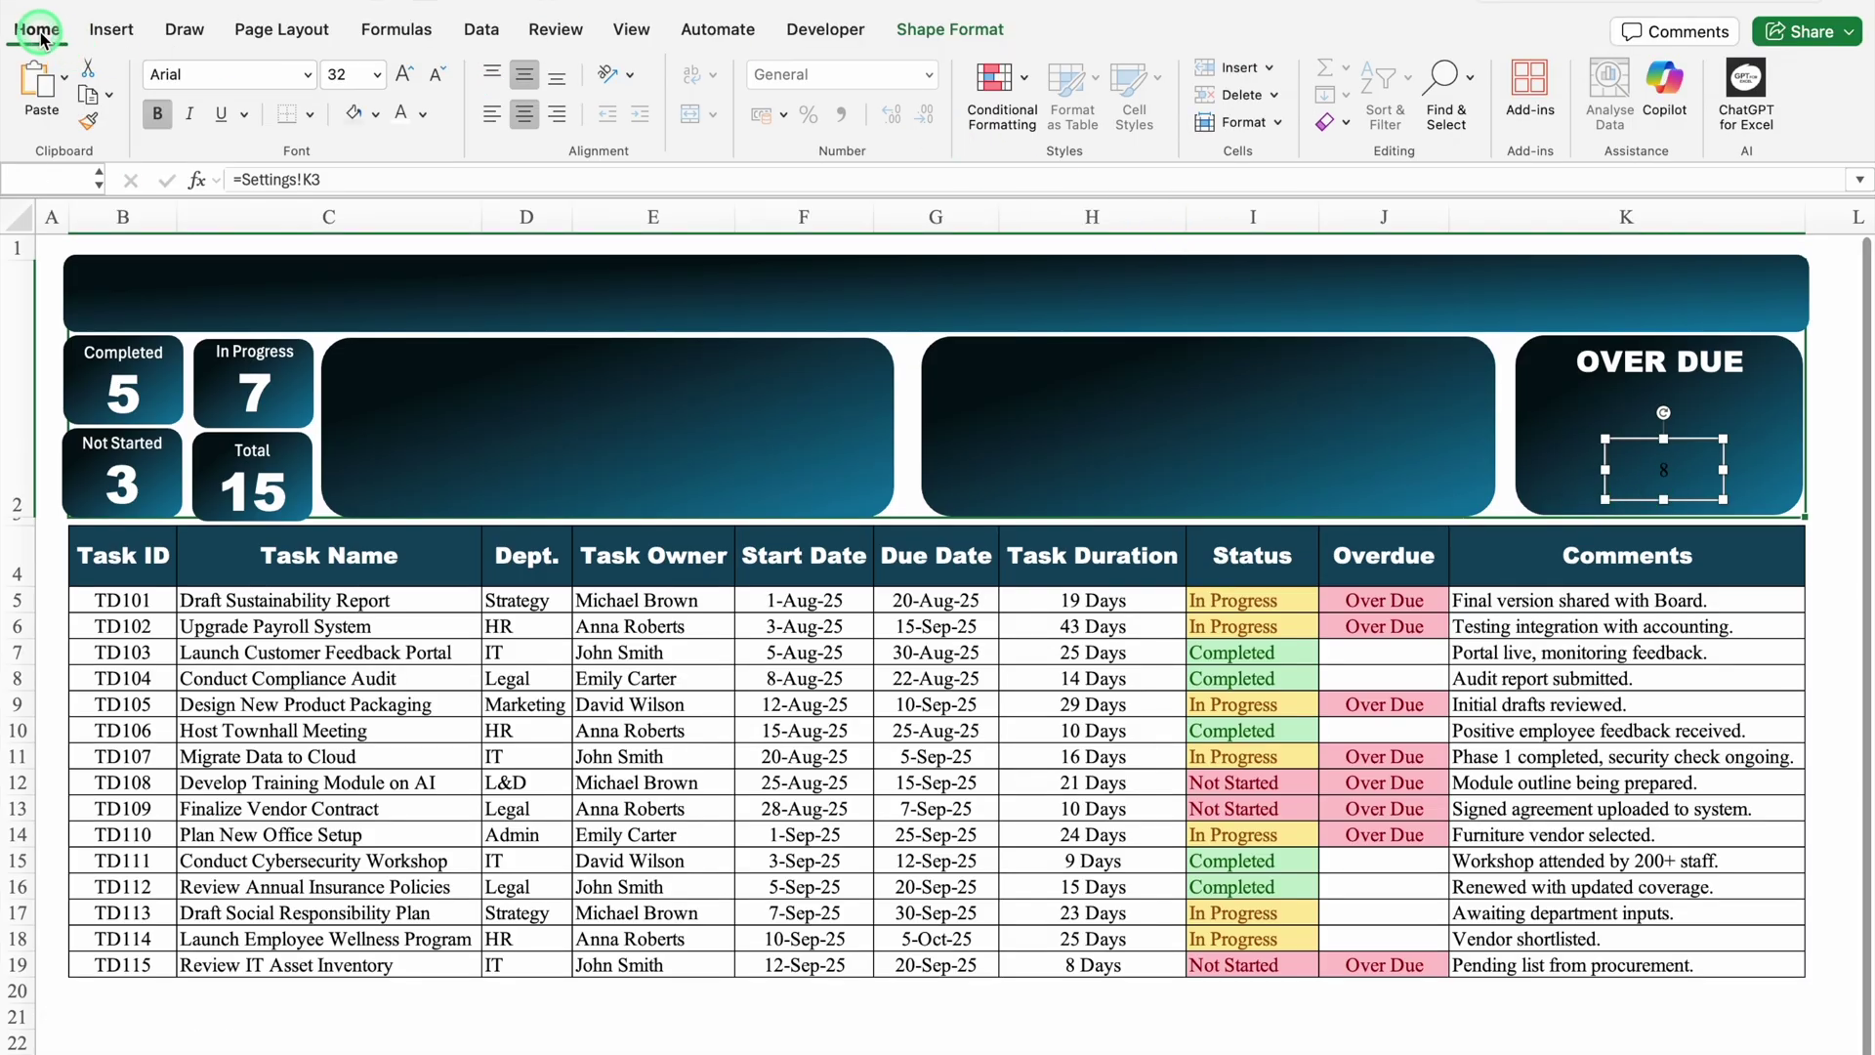
# - Format the linked OVER DUE number in white Arial Black
pyautogui.click(309, 80)
pyautogui.moveTo(293, 290)
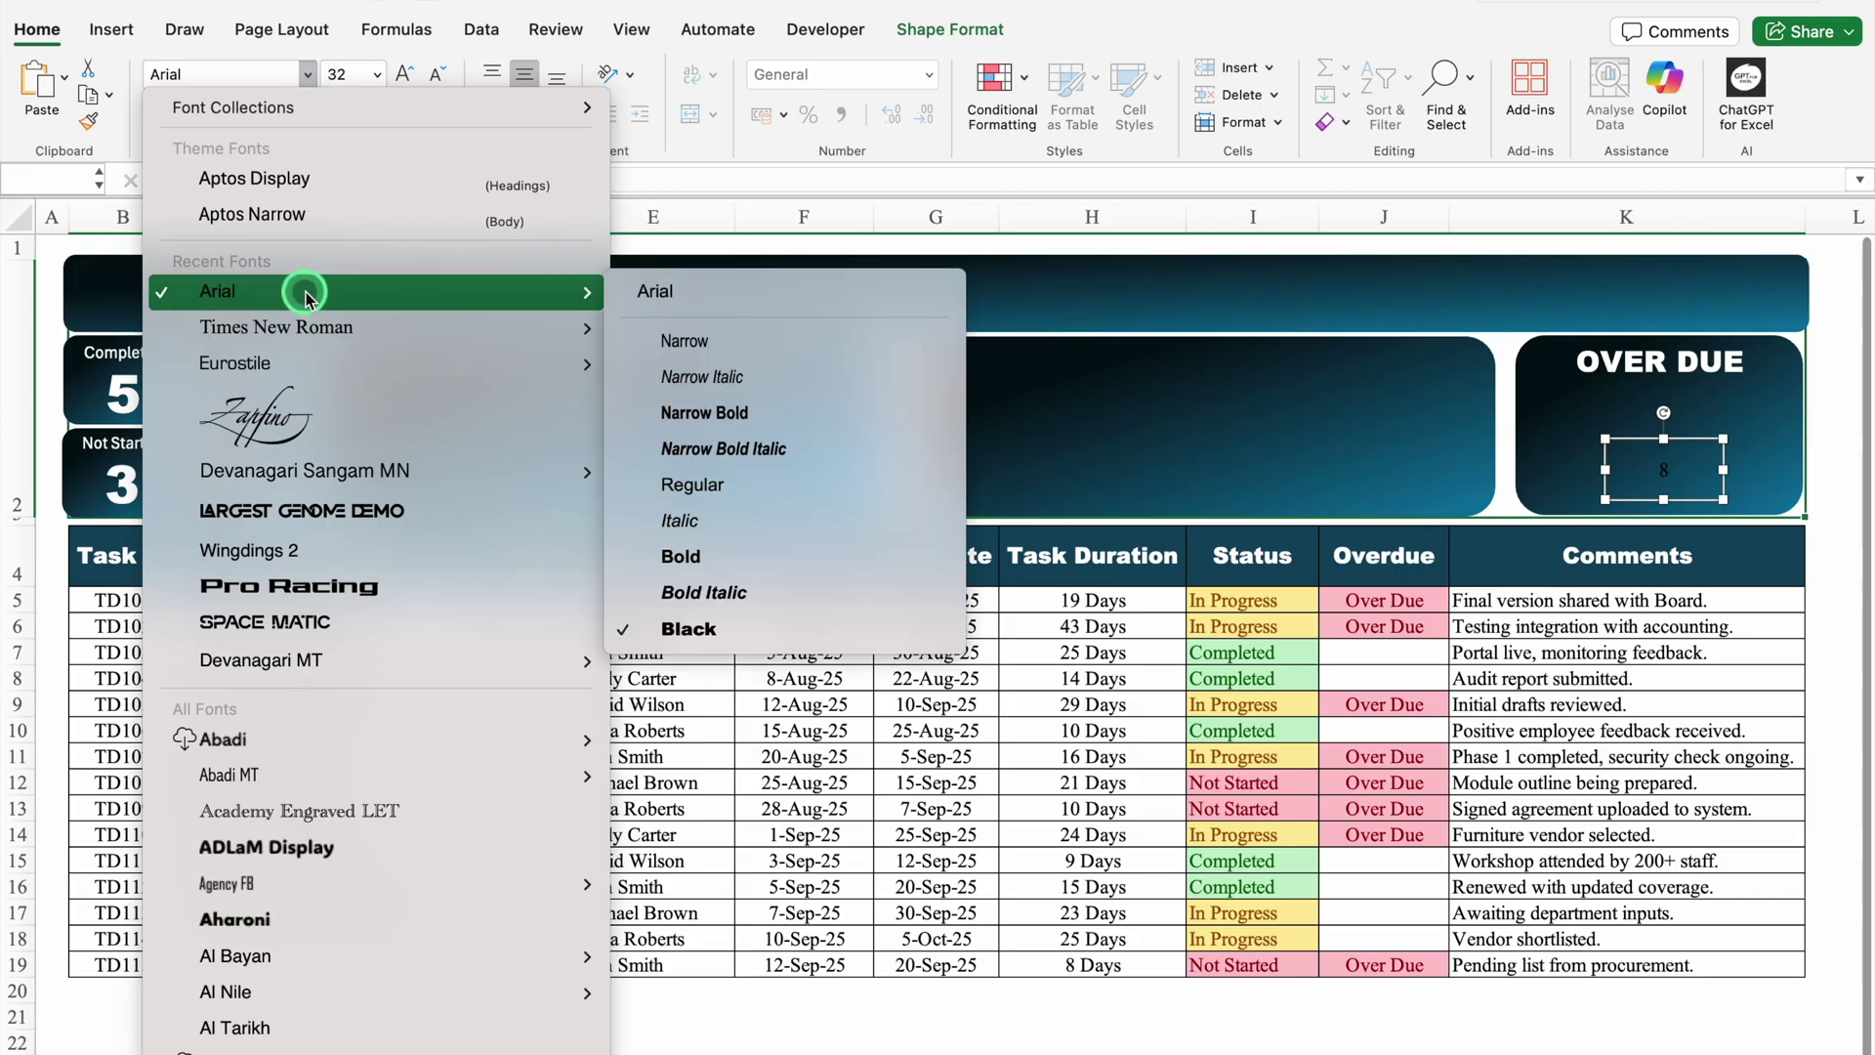
pyautogui.click(701, 630)
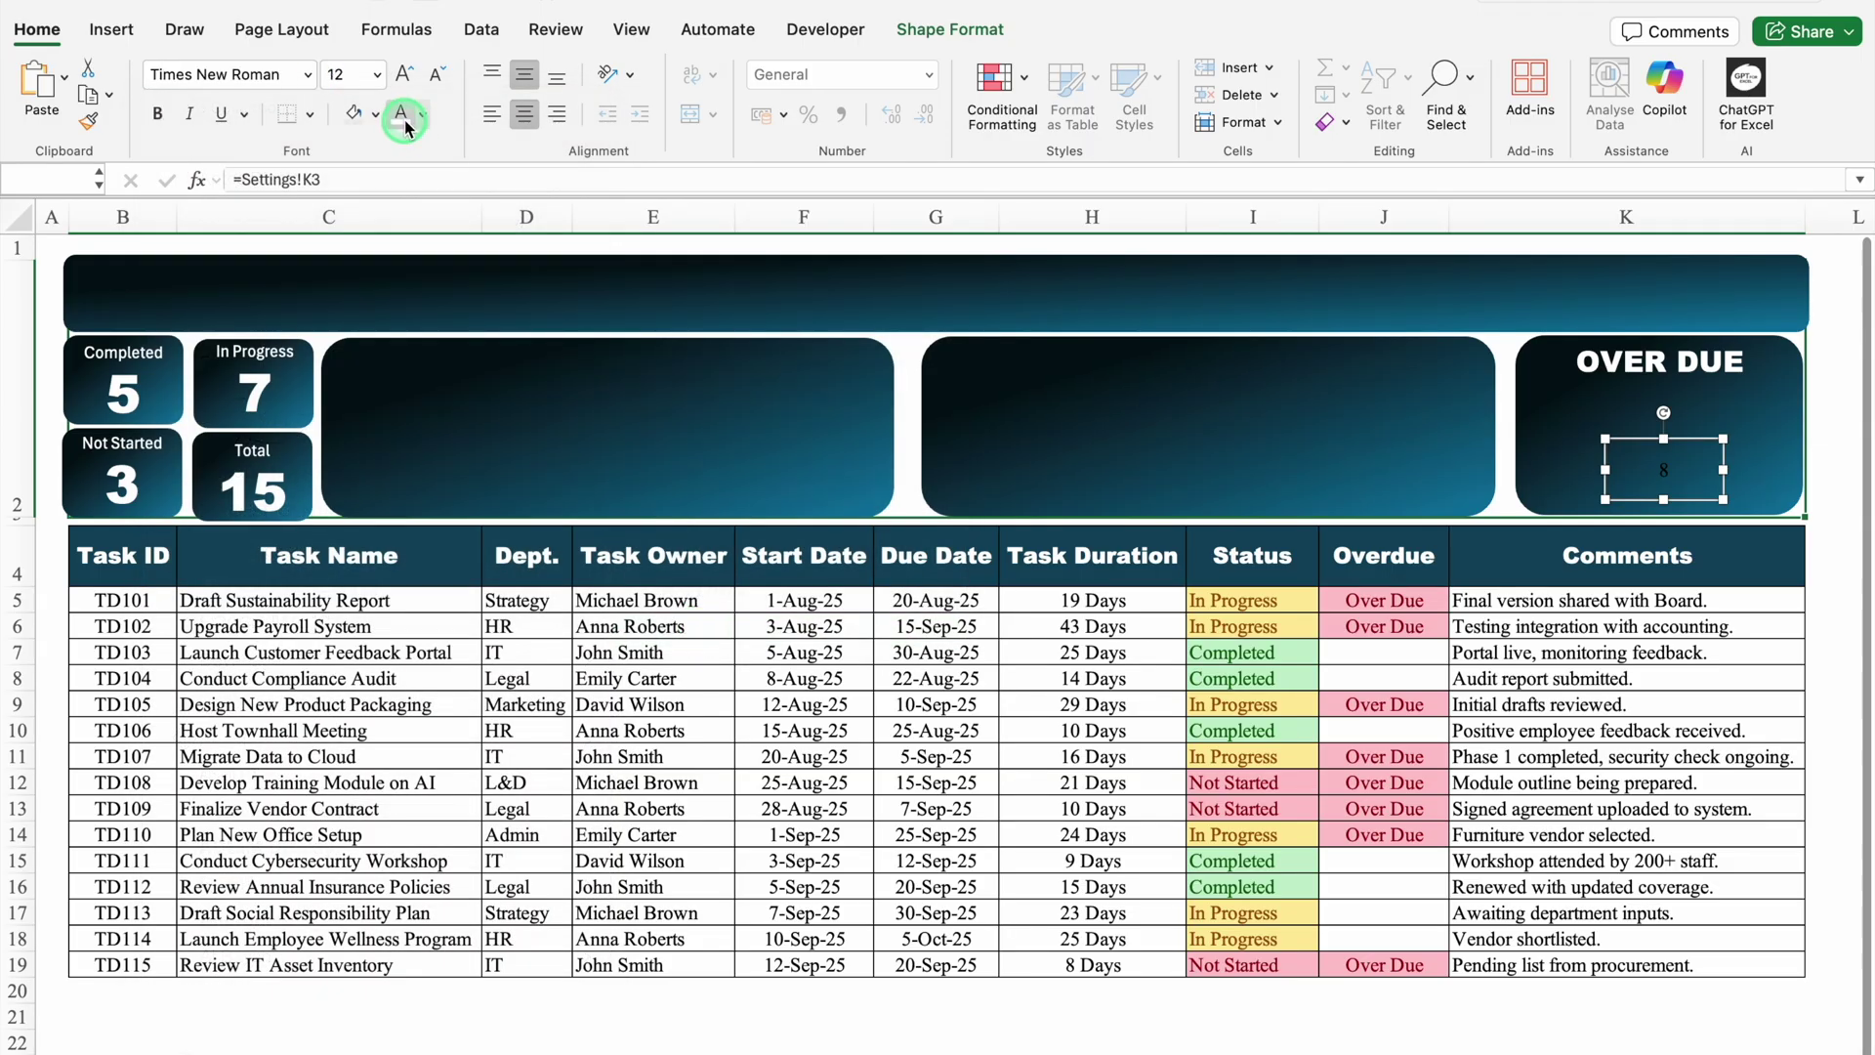
pyautogui.click(308, 74)
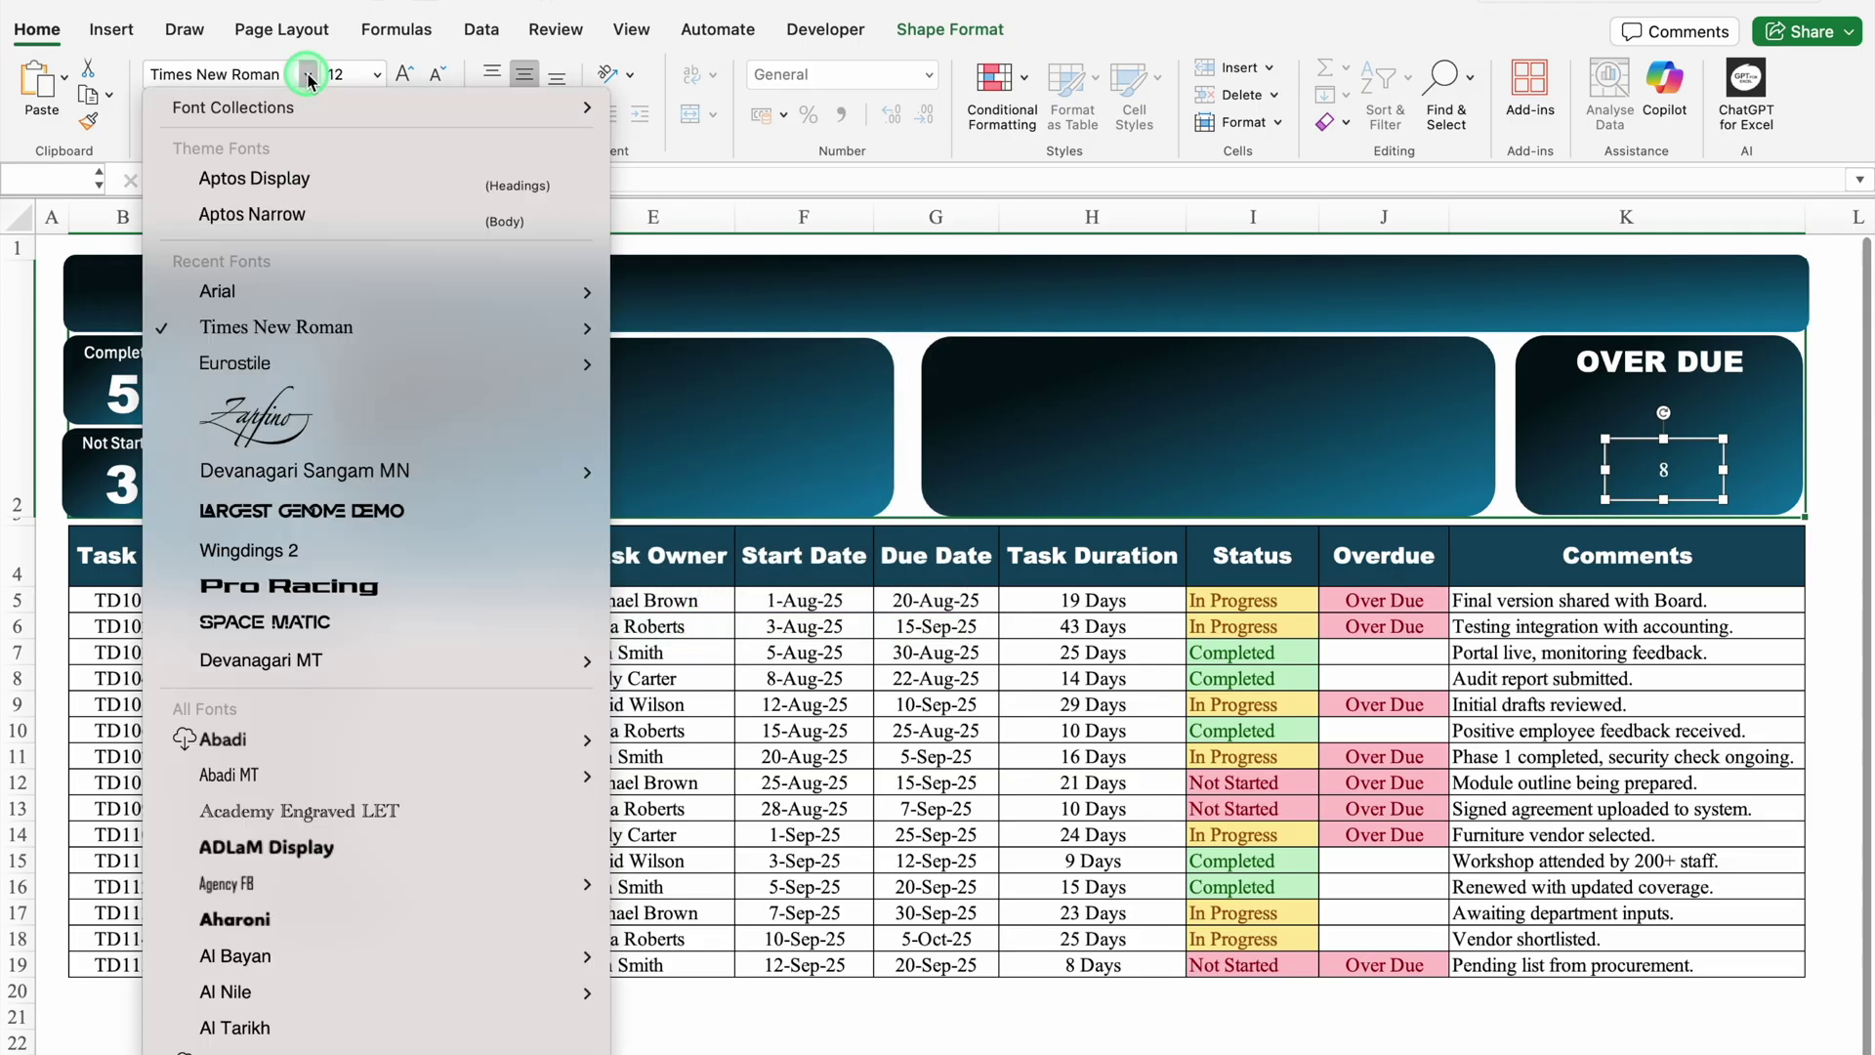
pyautogui.moveTo(460, 290)
pyautogui.click(748, 633)
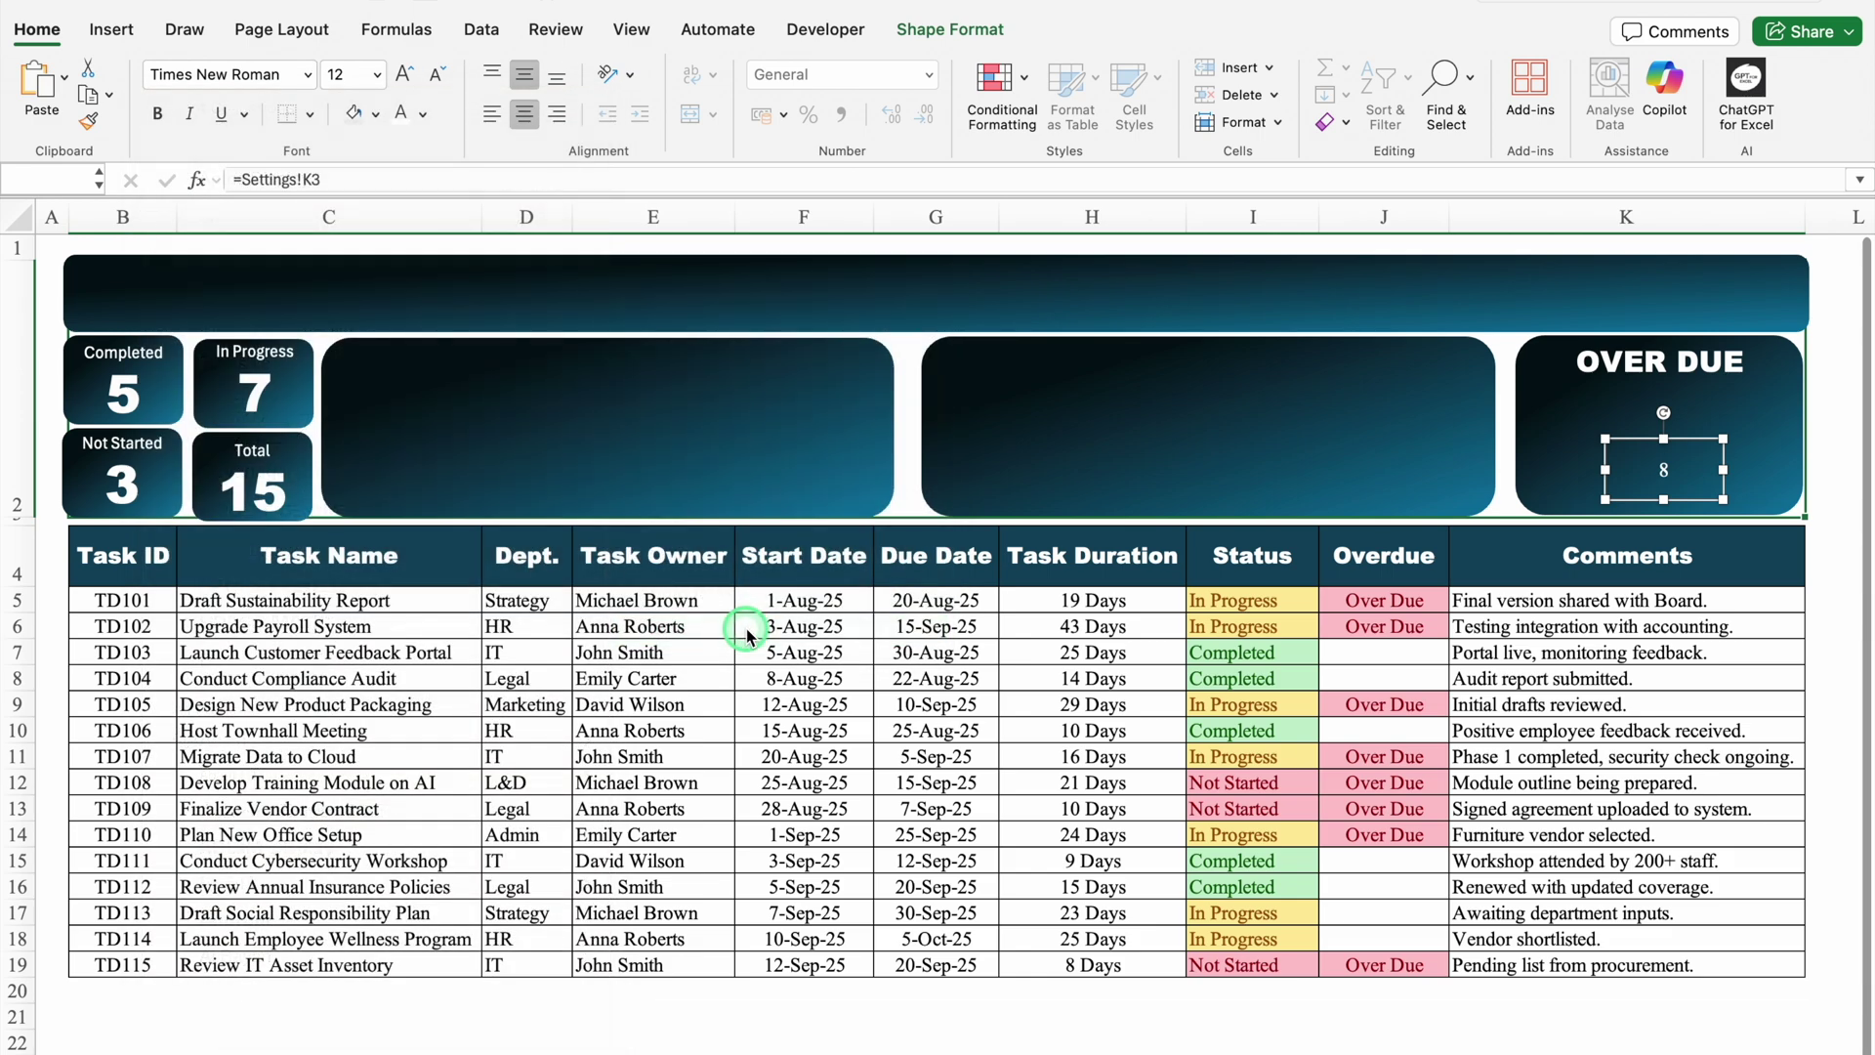
# - Enlarge the OVER DUE number to size 88, extending its box upward to fit and nudging it into place under the label
pyautogui.click(405, 75)
pyautogui.click(405, 74)
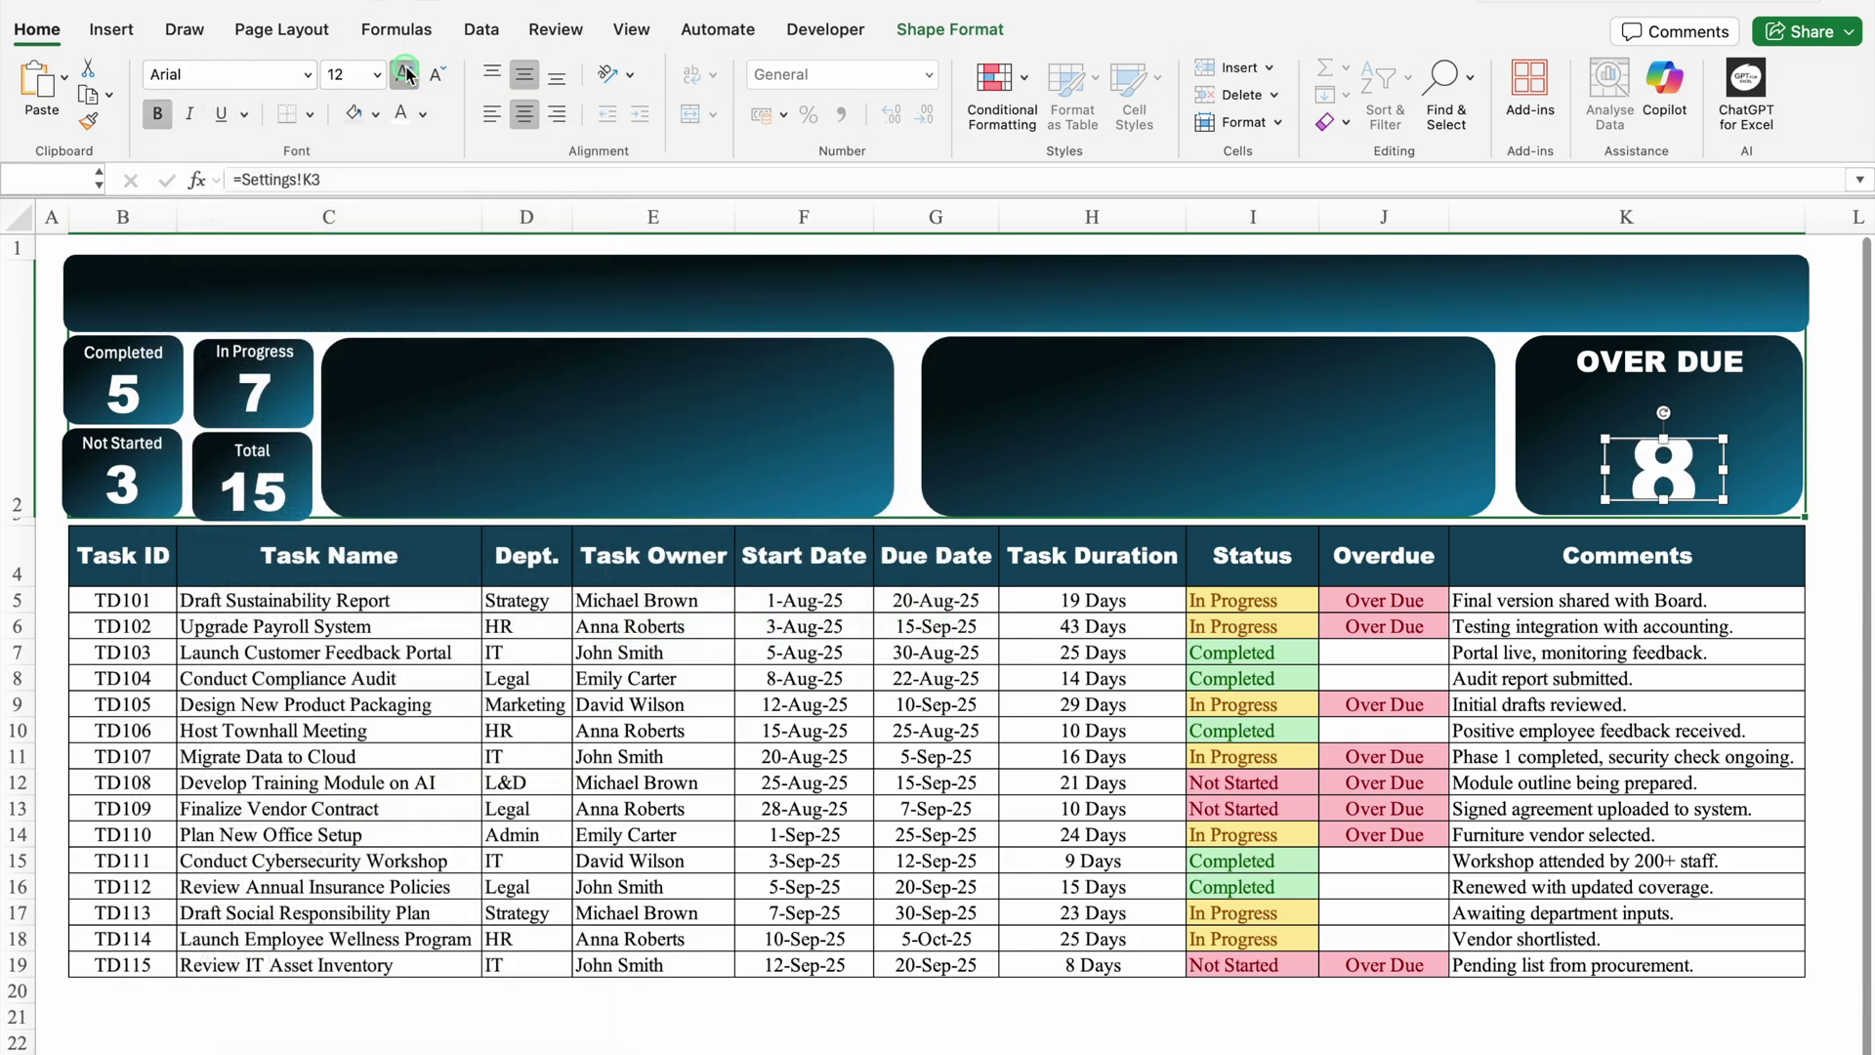
pyautogui.click(405, 74)
pyautogui.moveTo(1663, 441); pyautogui.dragTo(1663, 378)
pyautogui.click(437, 74)
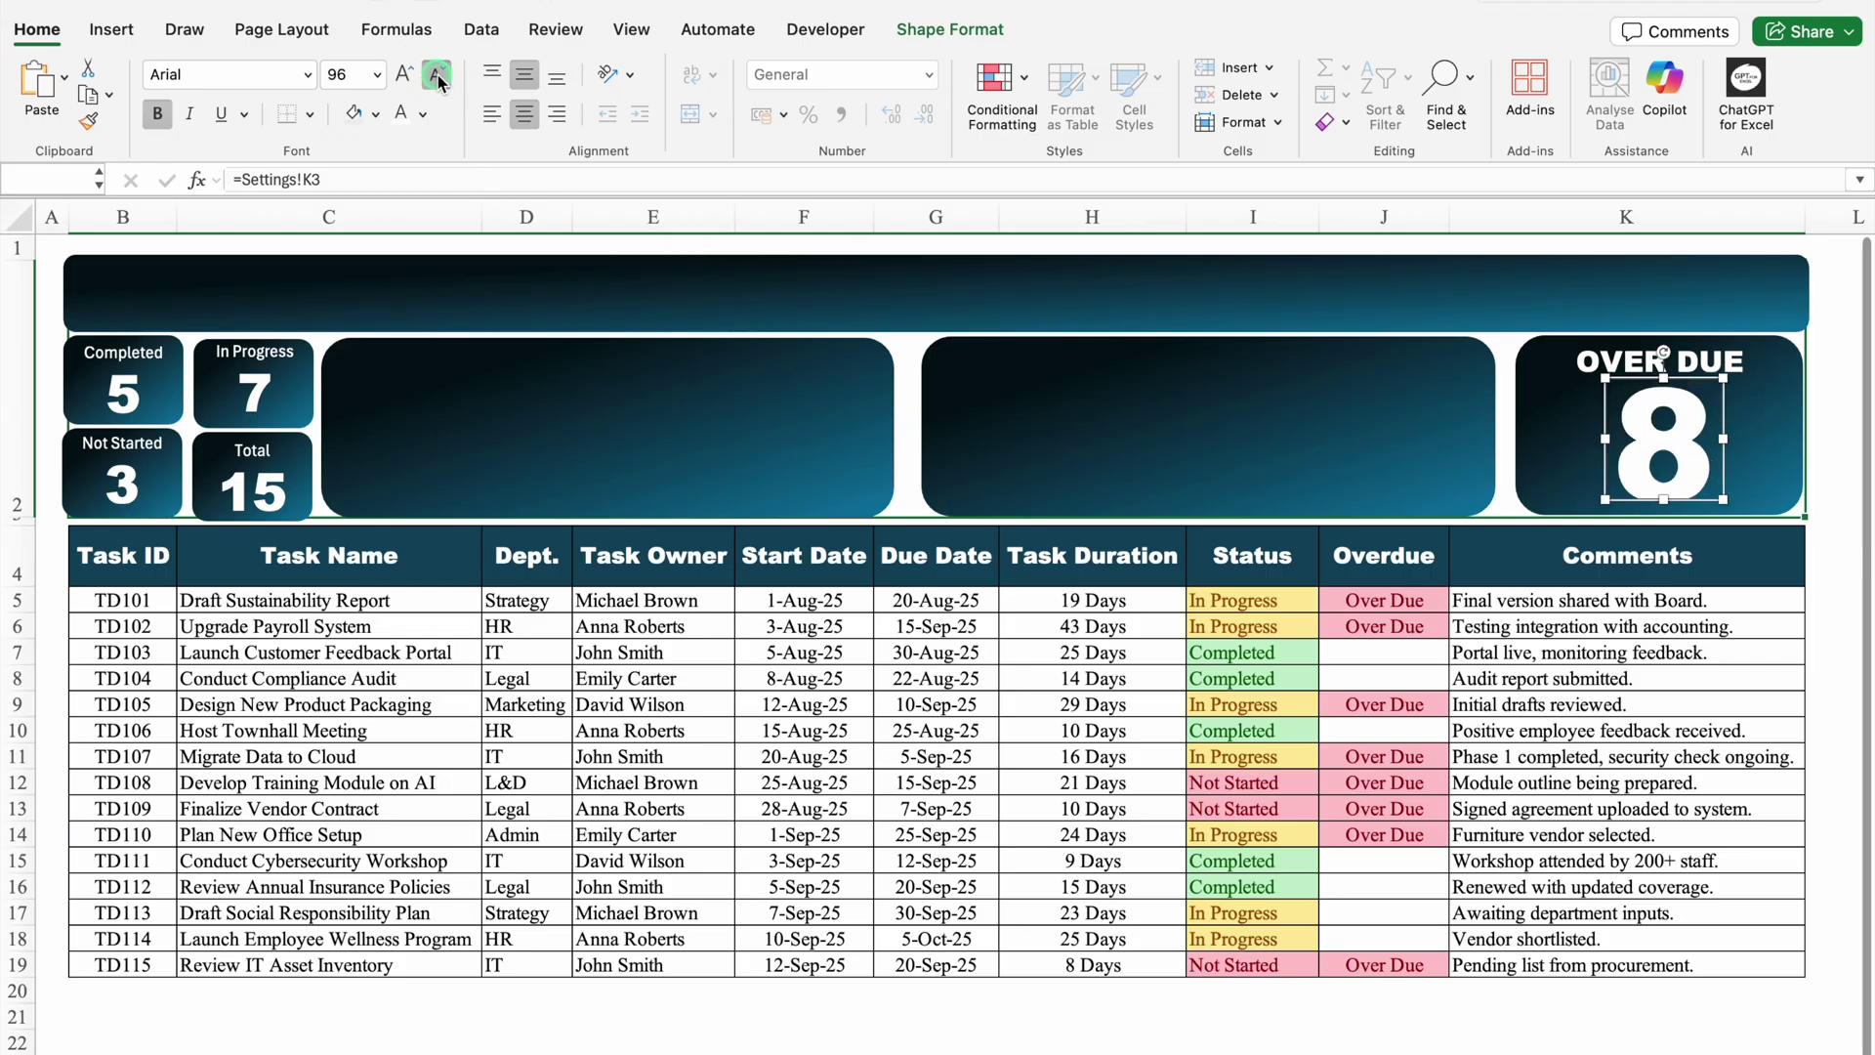
pyautogui.click(438, 74)
pyautogui.click(1705, 481)
pyautogui.moveTo(1725, 479); pyautogui.dragTo(1723, 477)
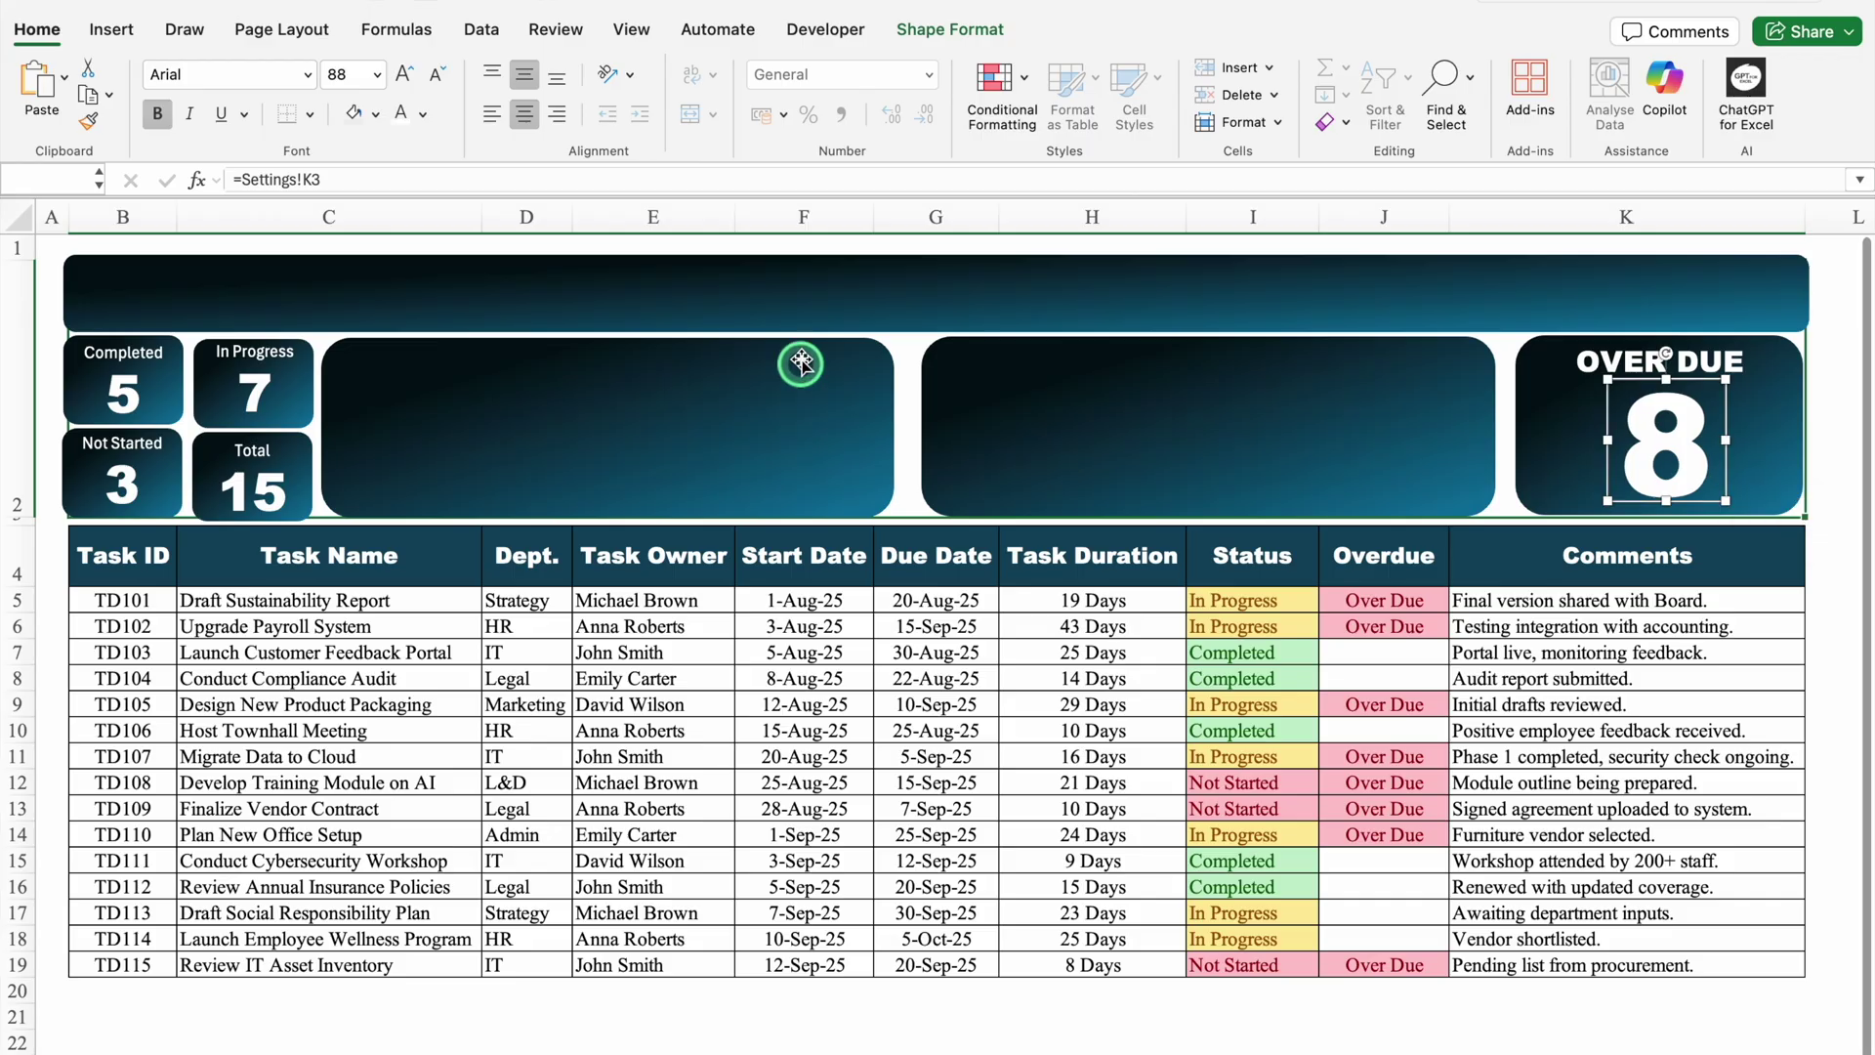
# - Enter the title "Project Management Tracker" in the banner shape and centre it horizontally and vertically
pyautogui.click(792, 293)
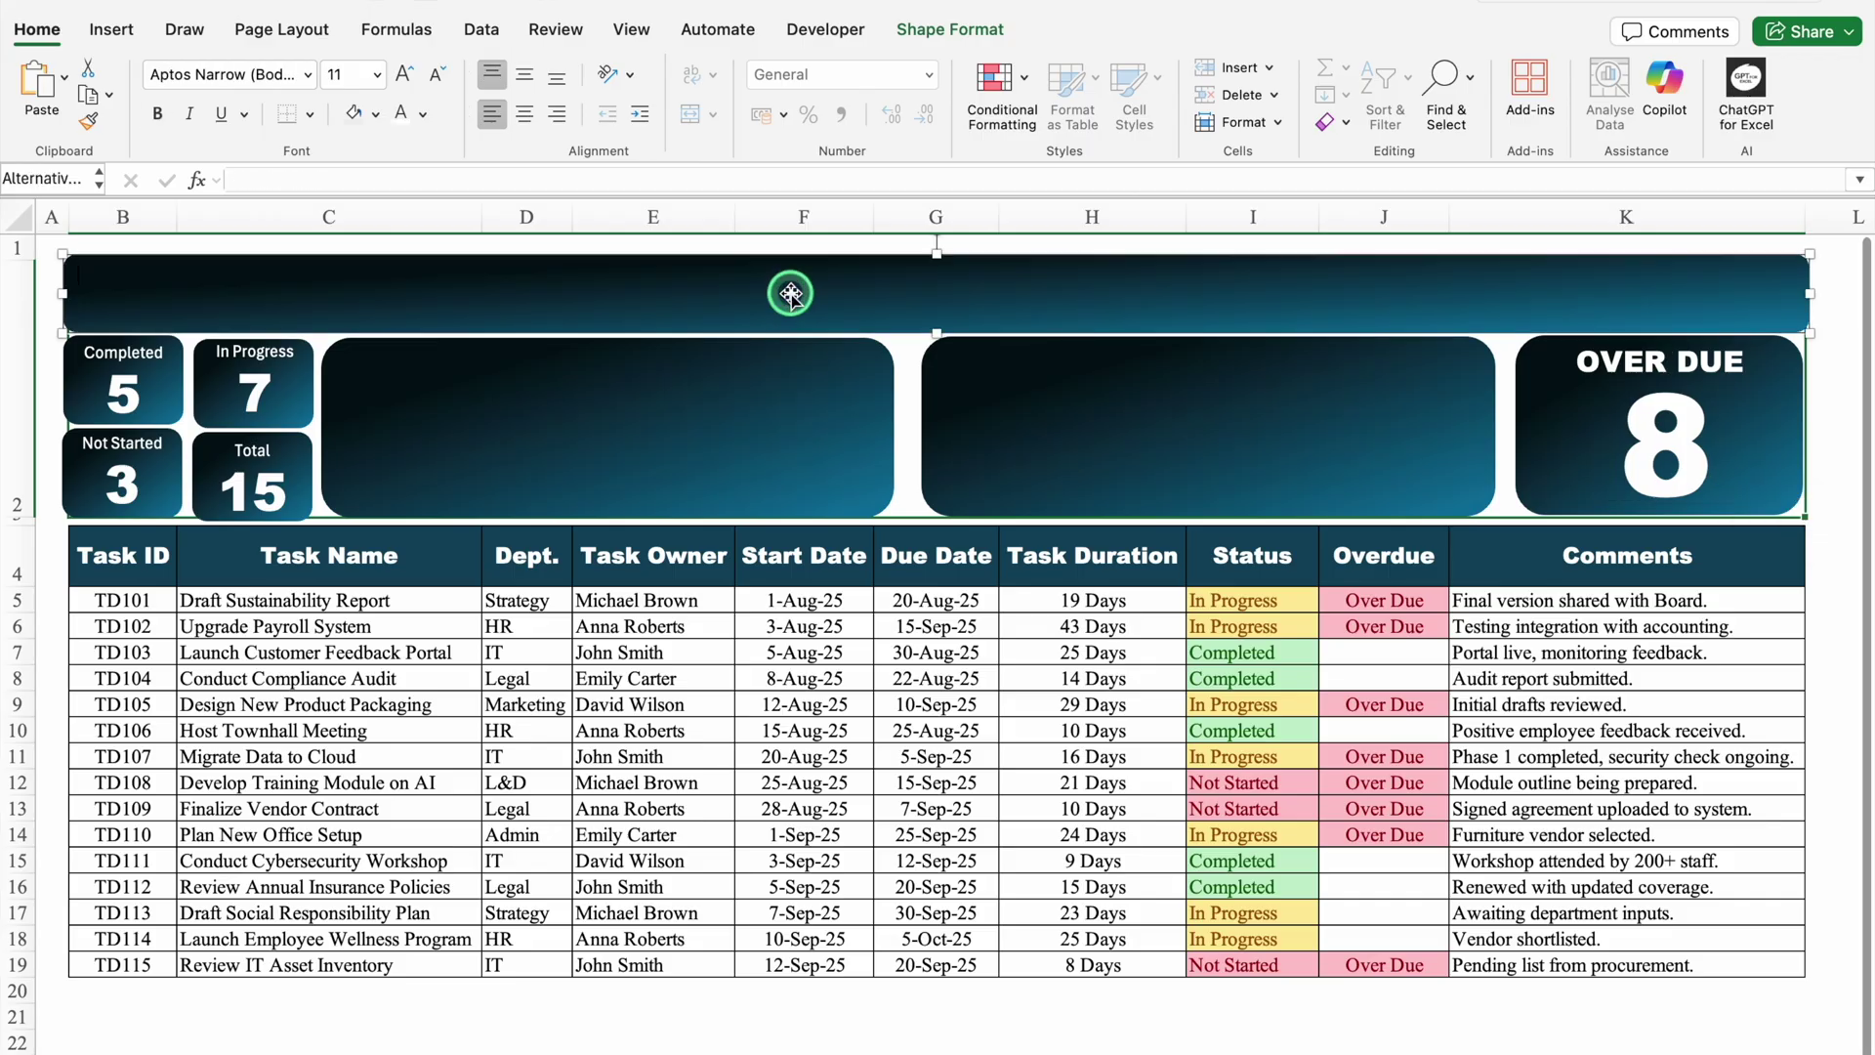
pyautogui.click(566, 227)
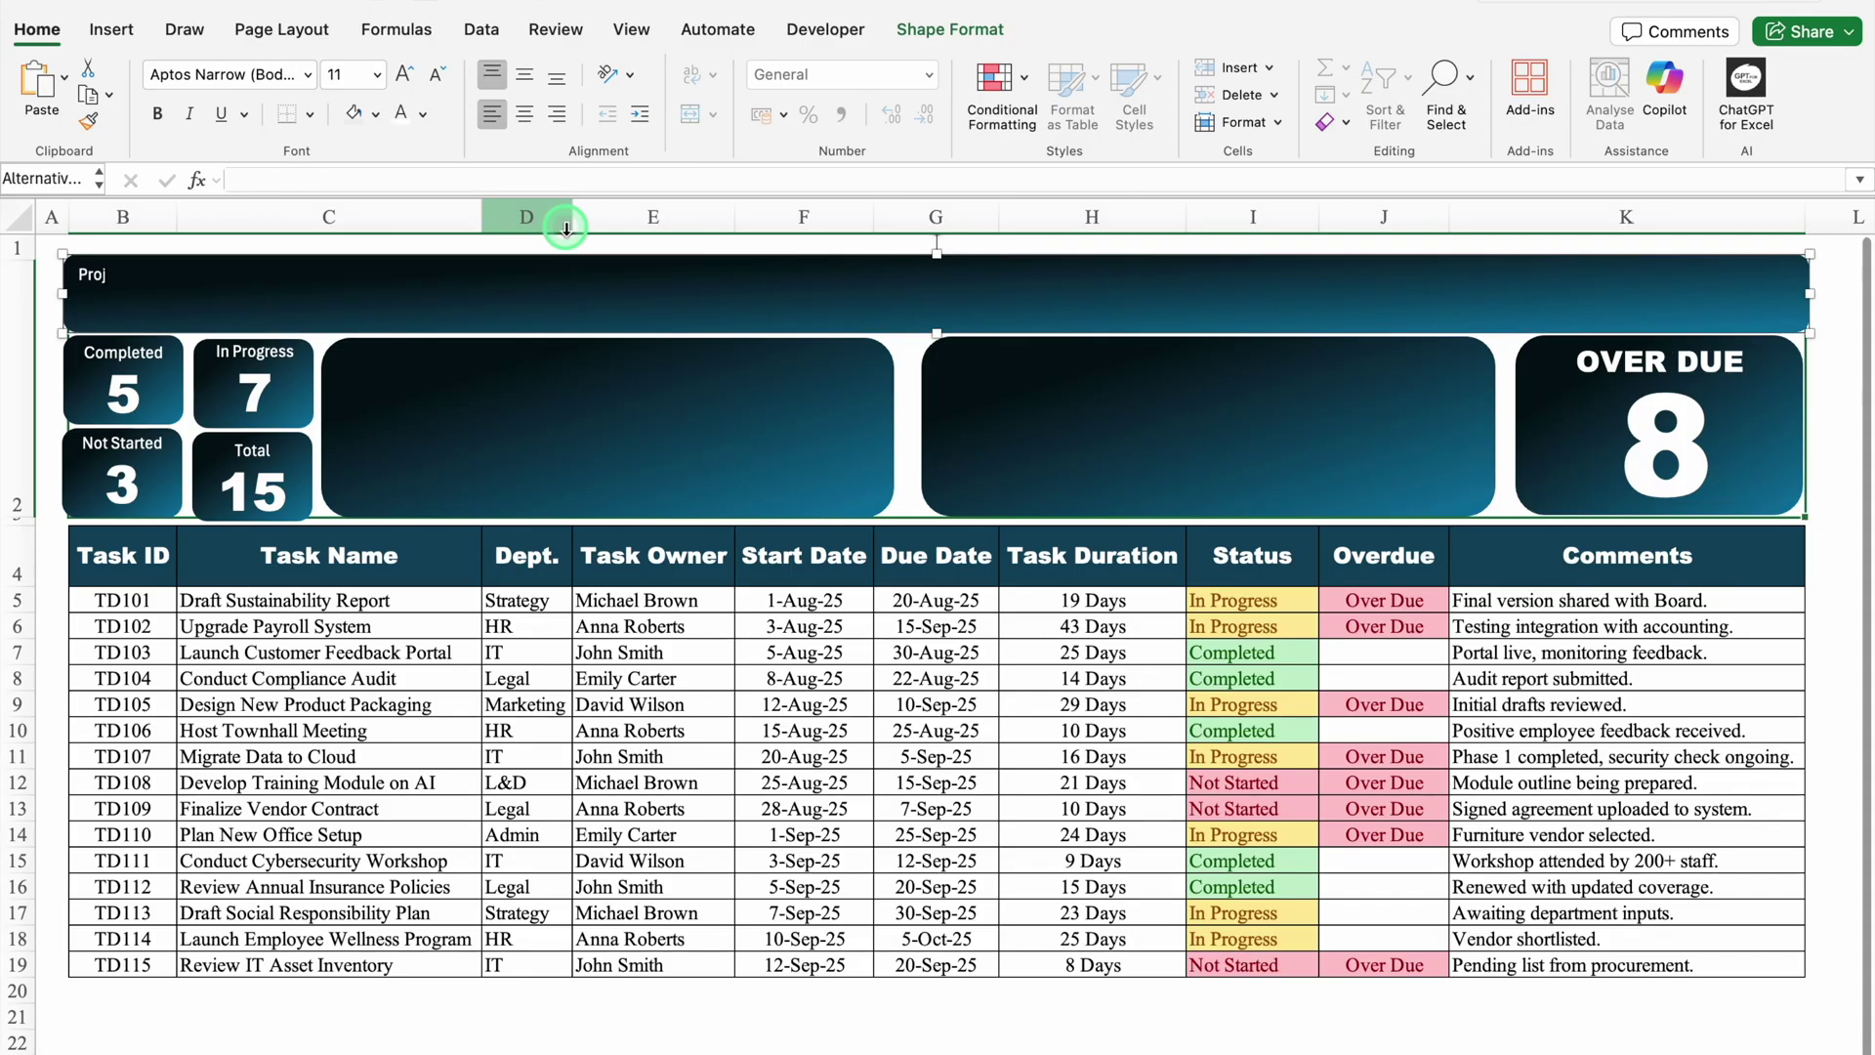
pyautogui.write('Tracker')
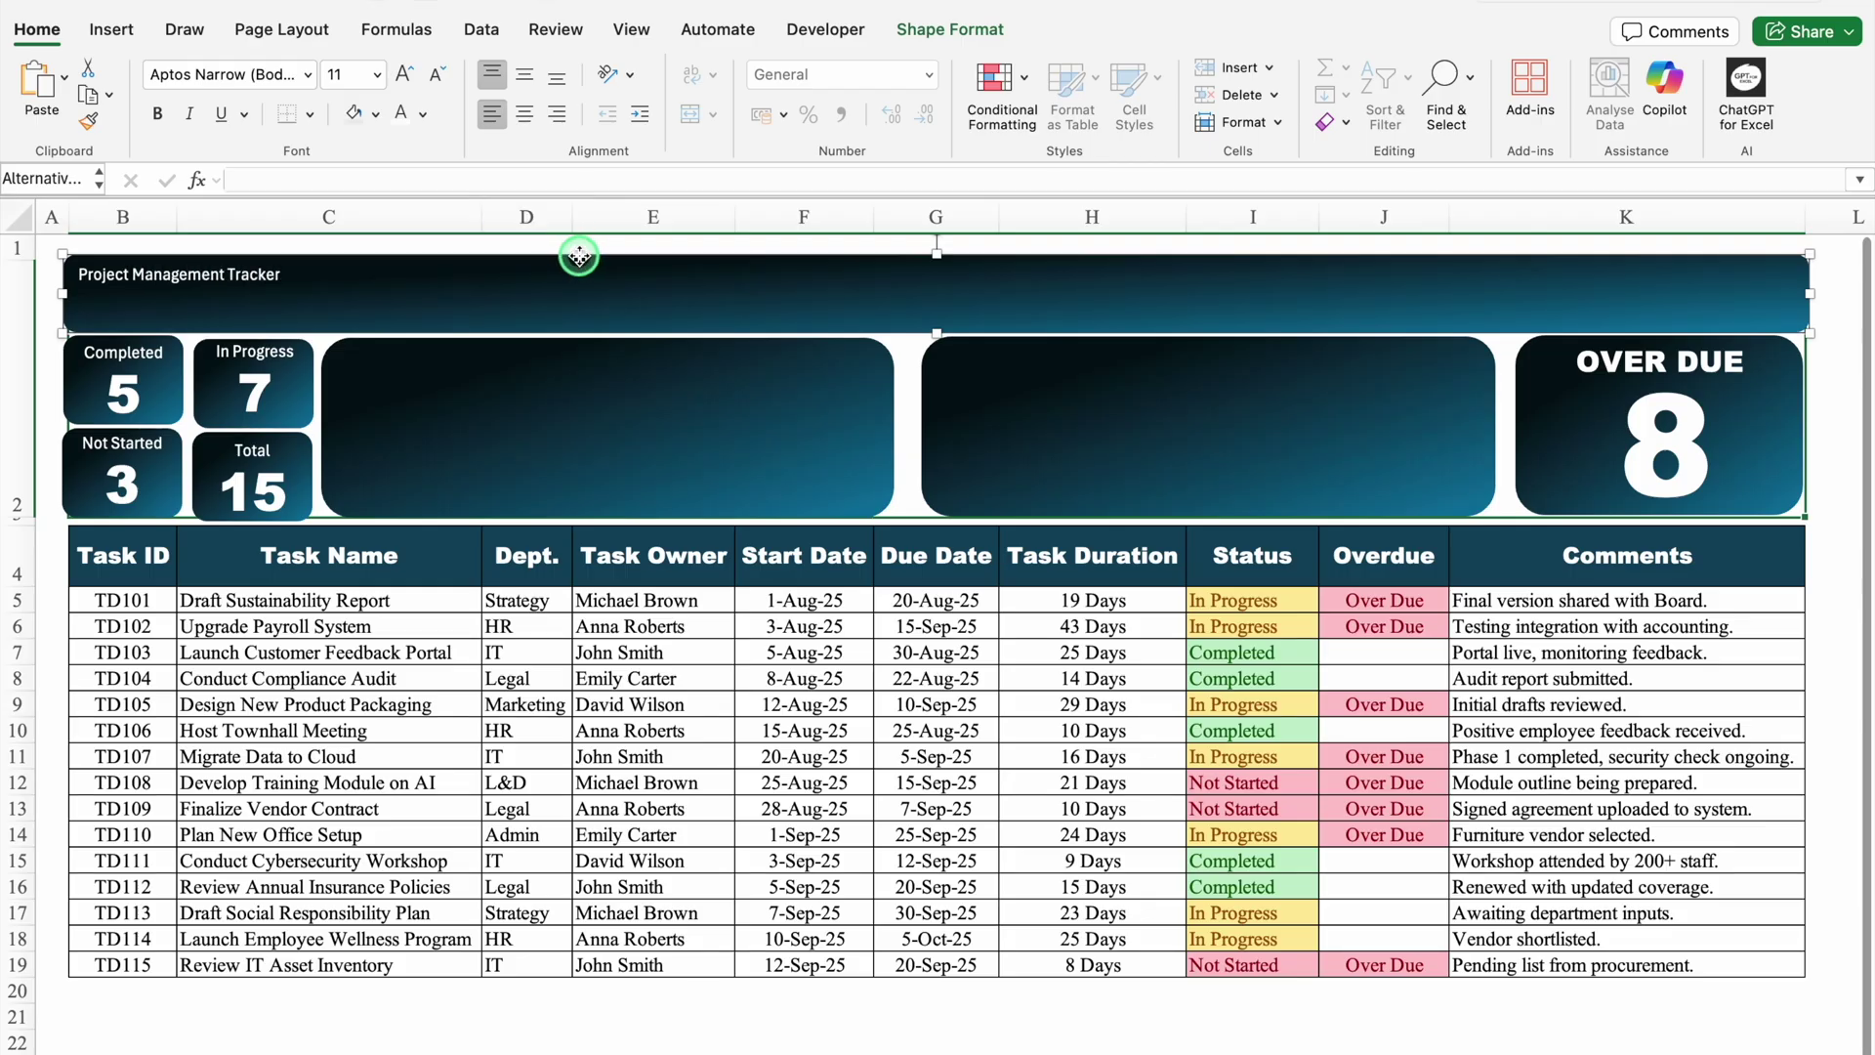
pyautogui.click(524, 115)
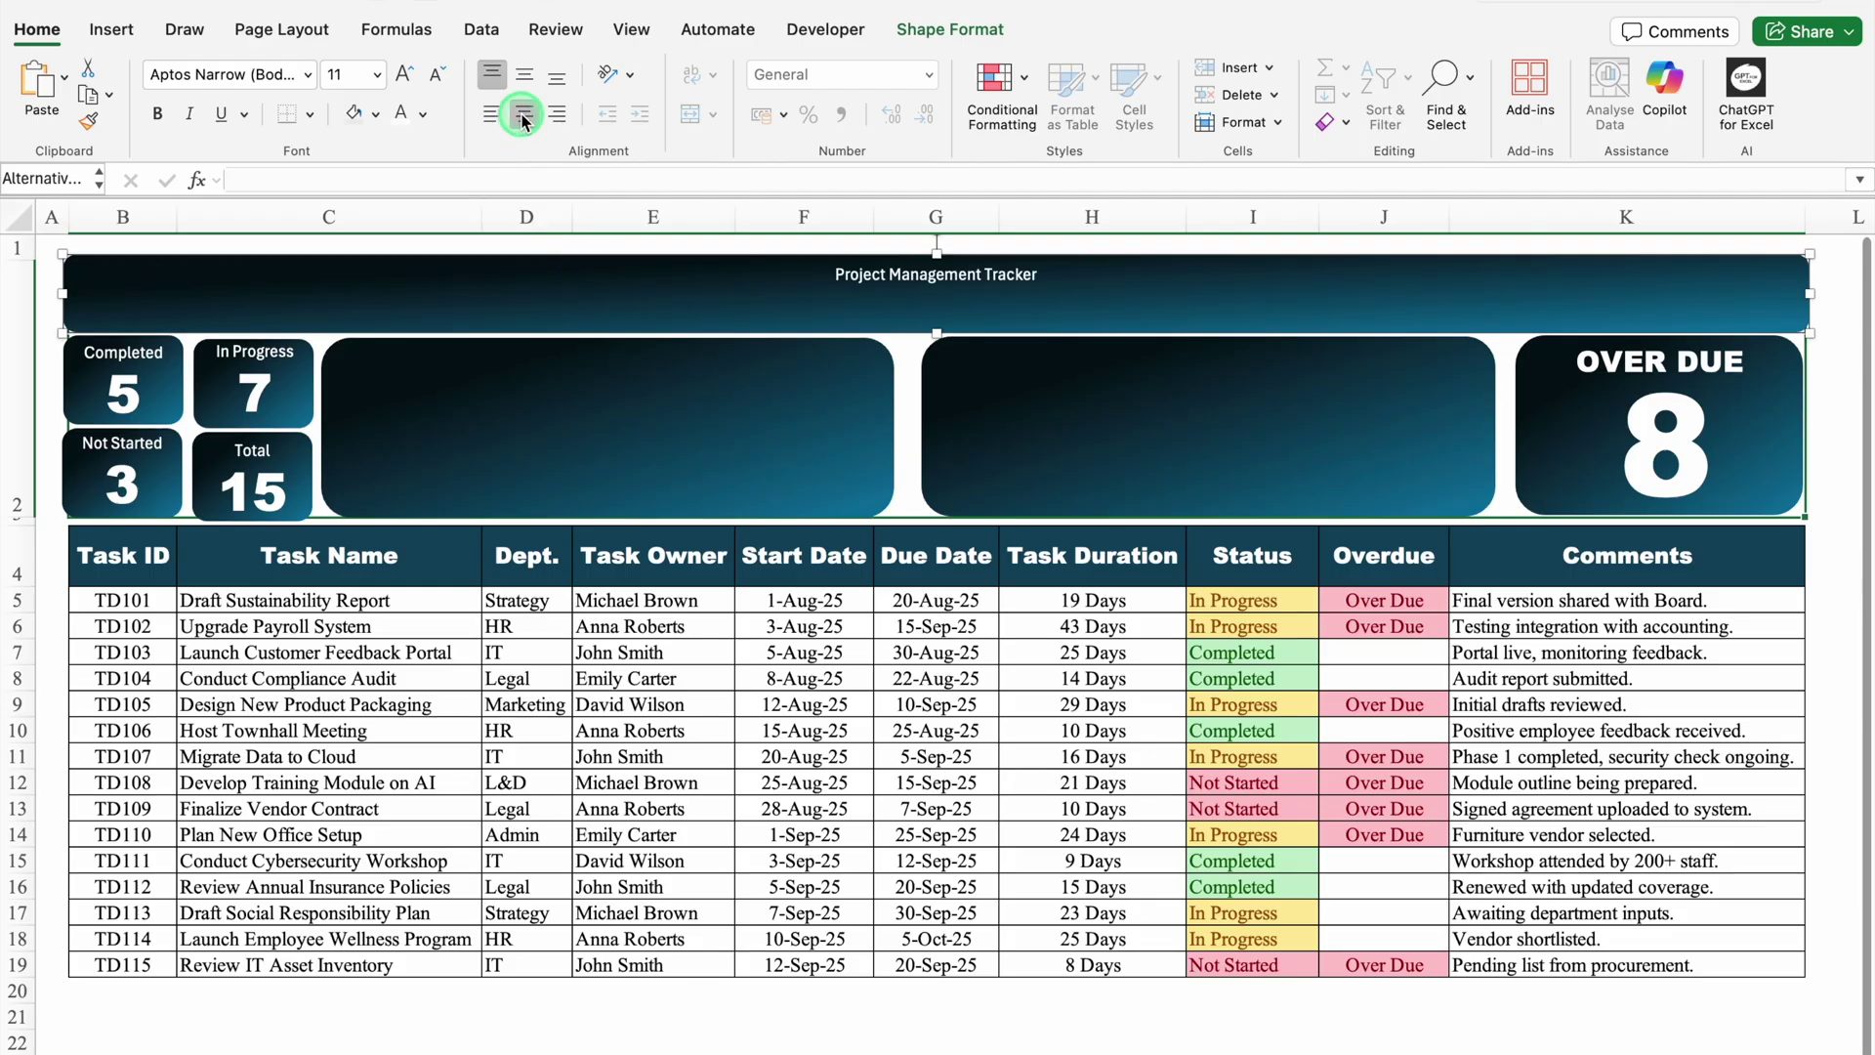
pyautogui.click(526, 80)
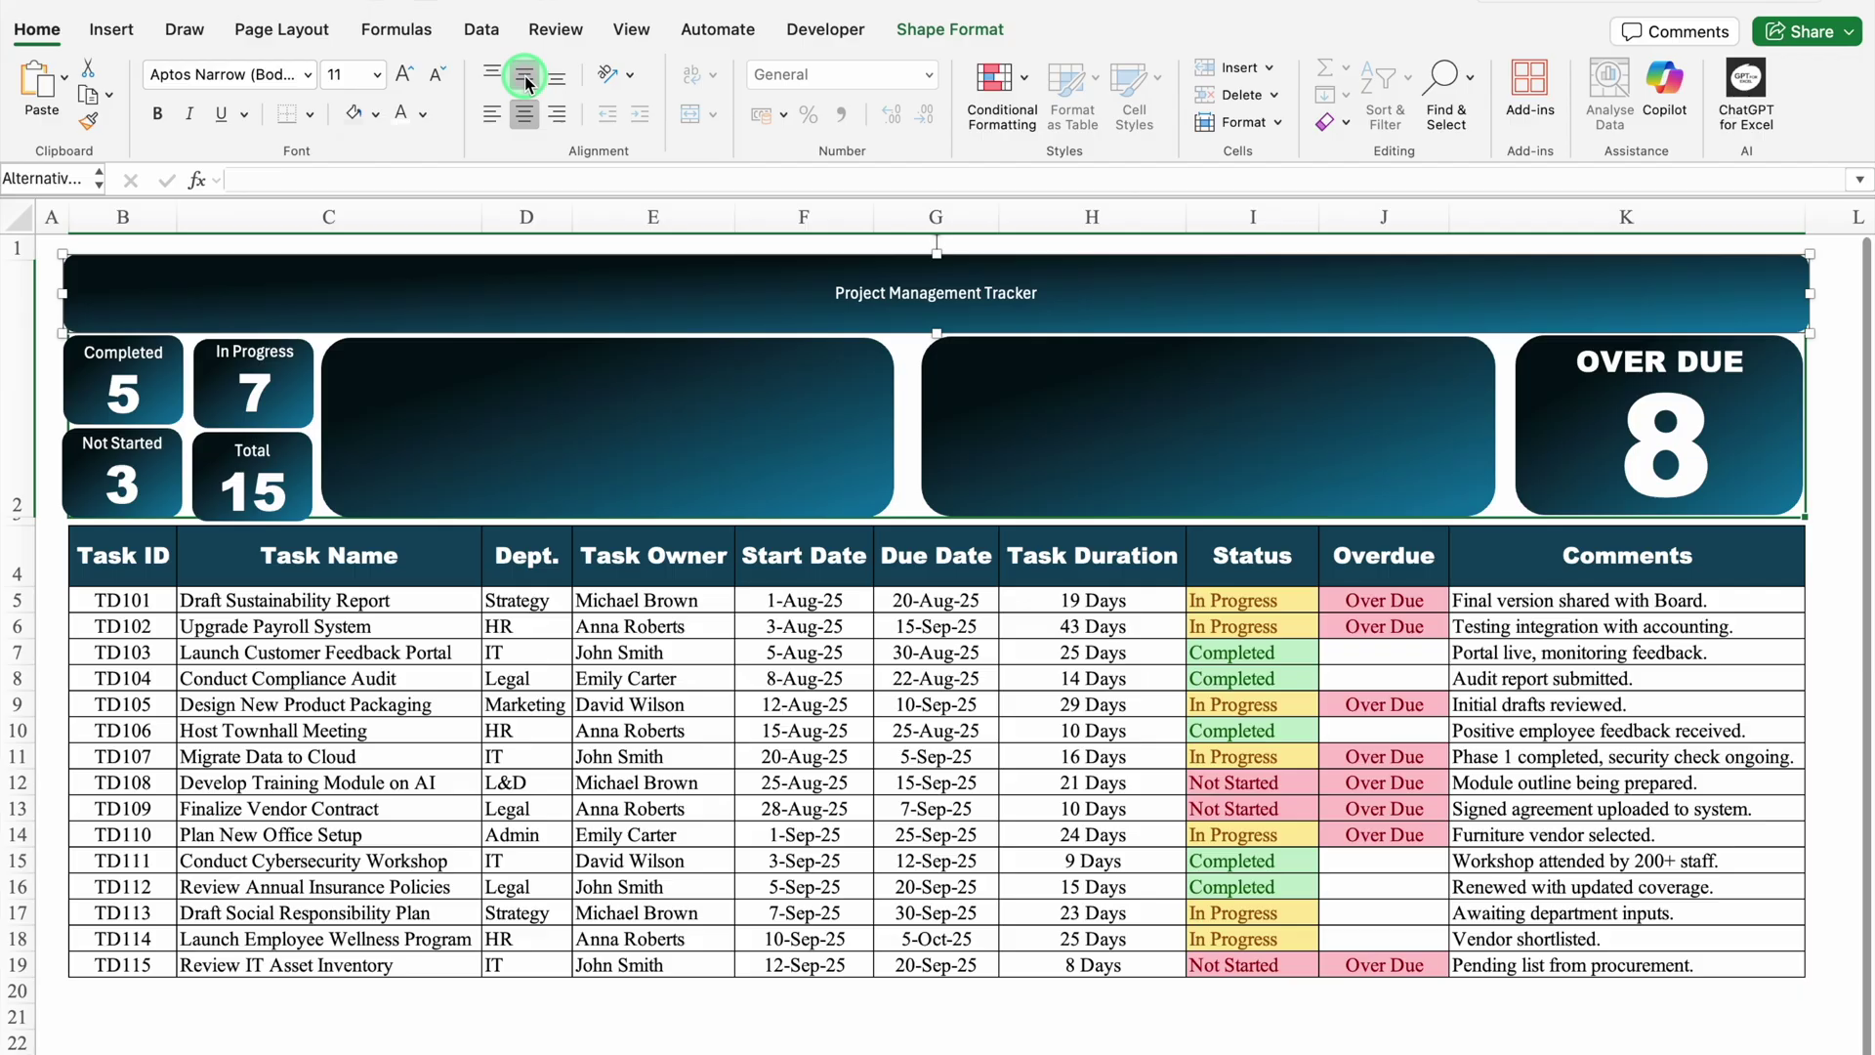
# - Format the banner title in Arial Black, size 36
pyautogui.click(308, 74)
pyautogui.click(332, 299)
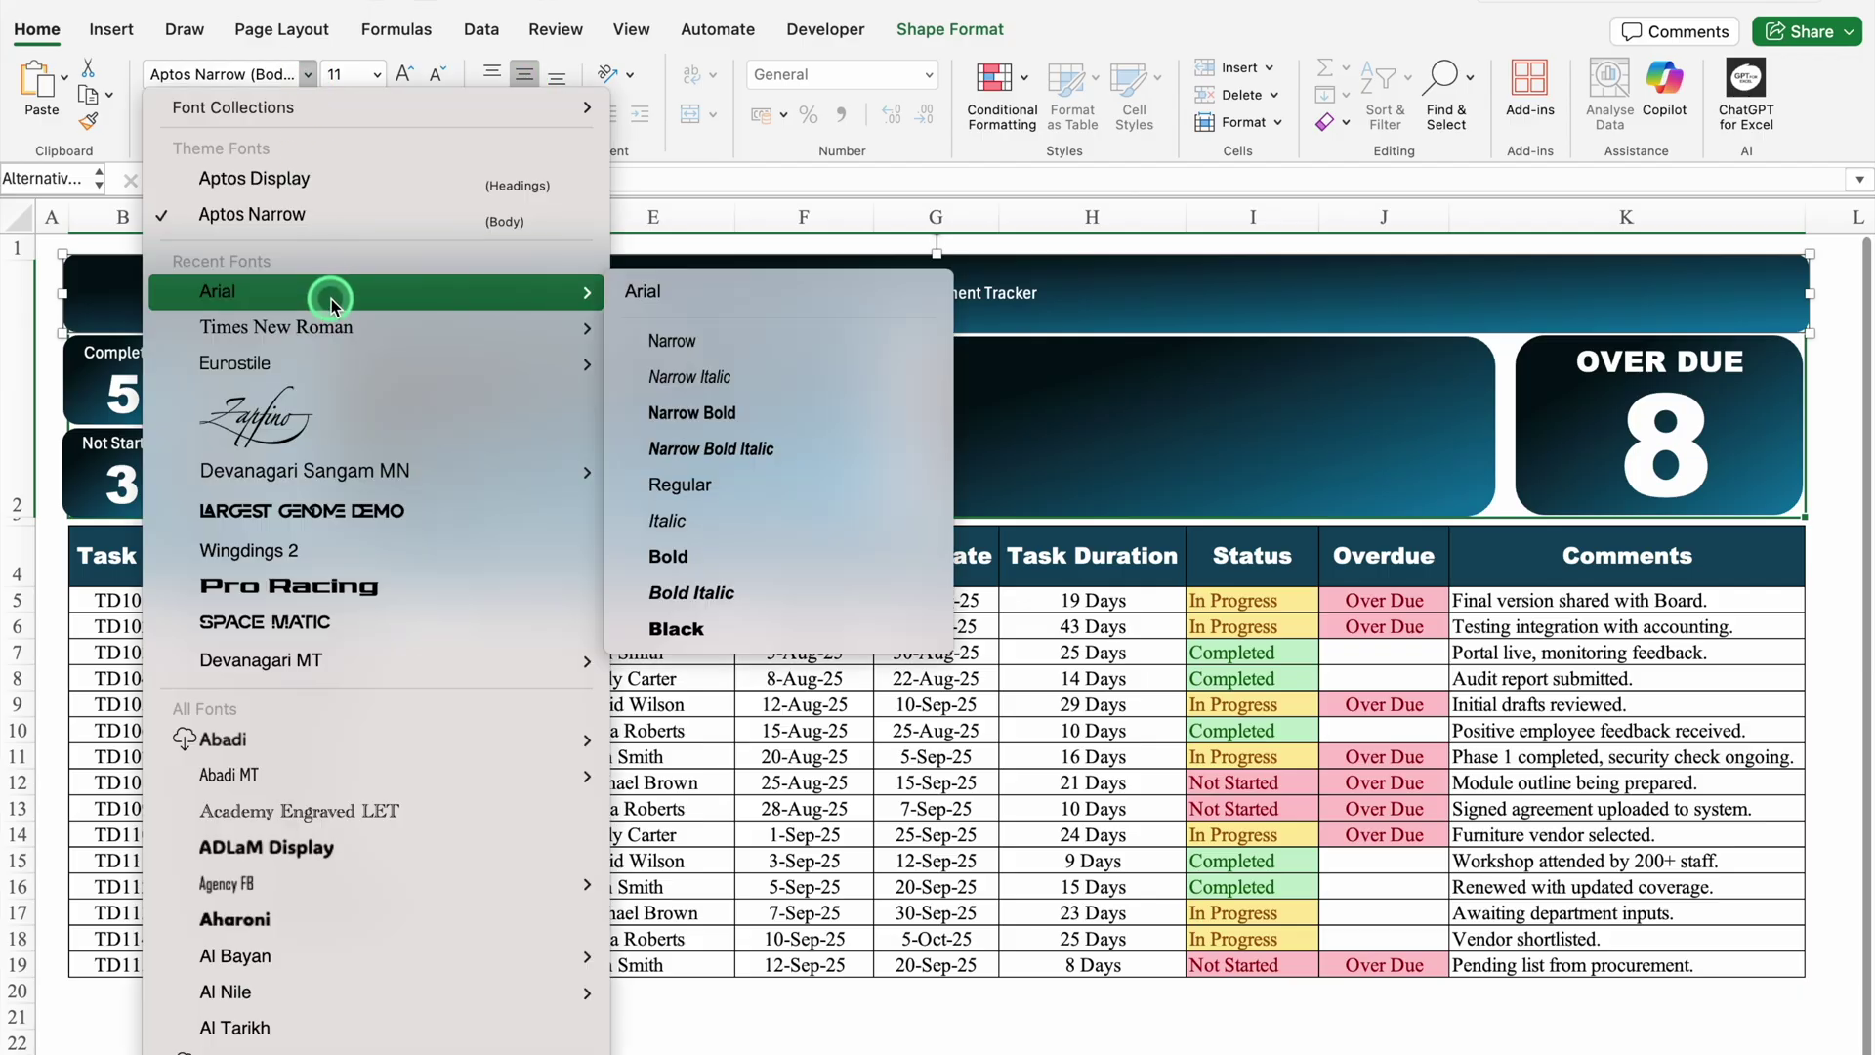
pyautogui.click(716, 628)
pyautogui.click(437, 80)
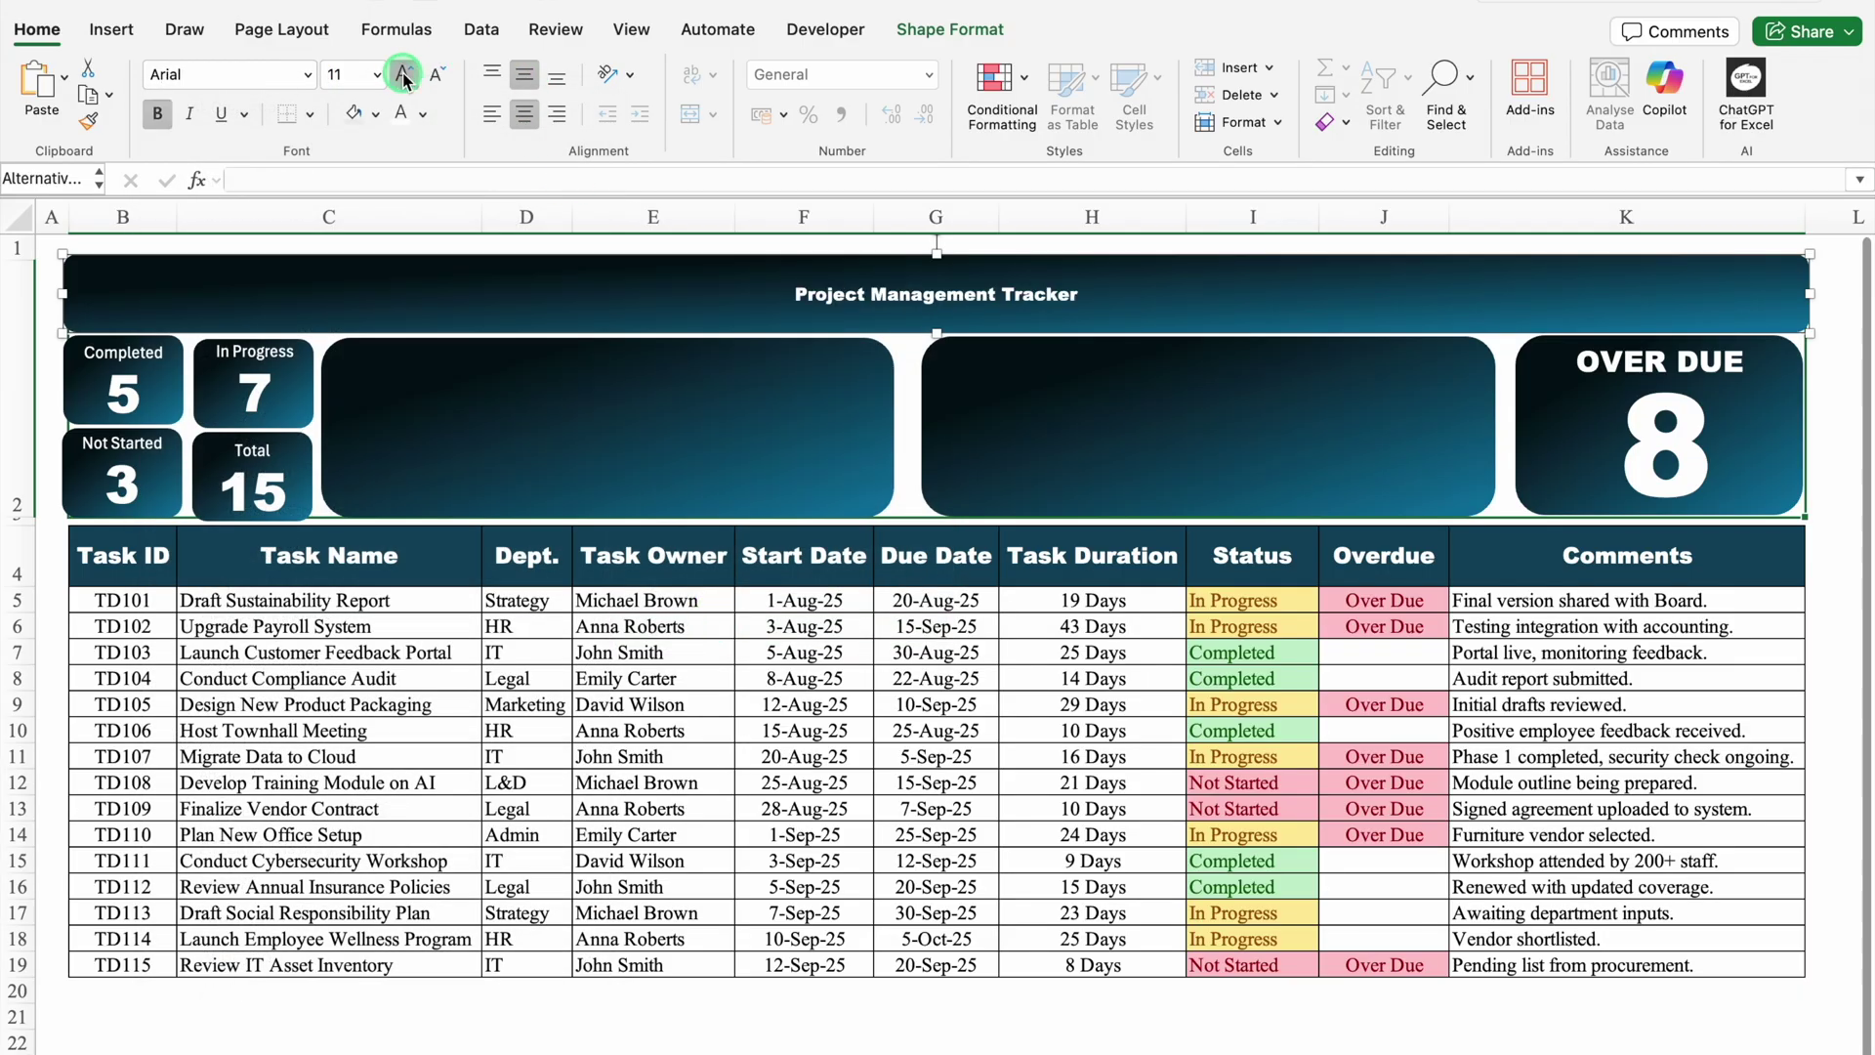
pyautogui.click(404, 78)
pyautogui.click(404, 79)
pyautogui.click(404, 78)
pyautogui.click(404, 78)
pyautogui.click(404, 78)
pyautogui.click(405, 78)
pyautogui.click(404, 79)
pyautogui.click(405, 78)
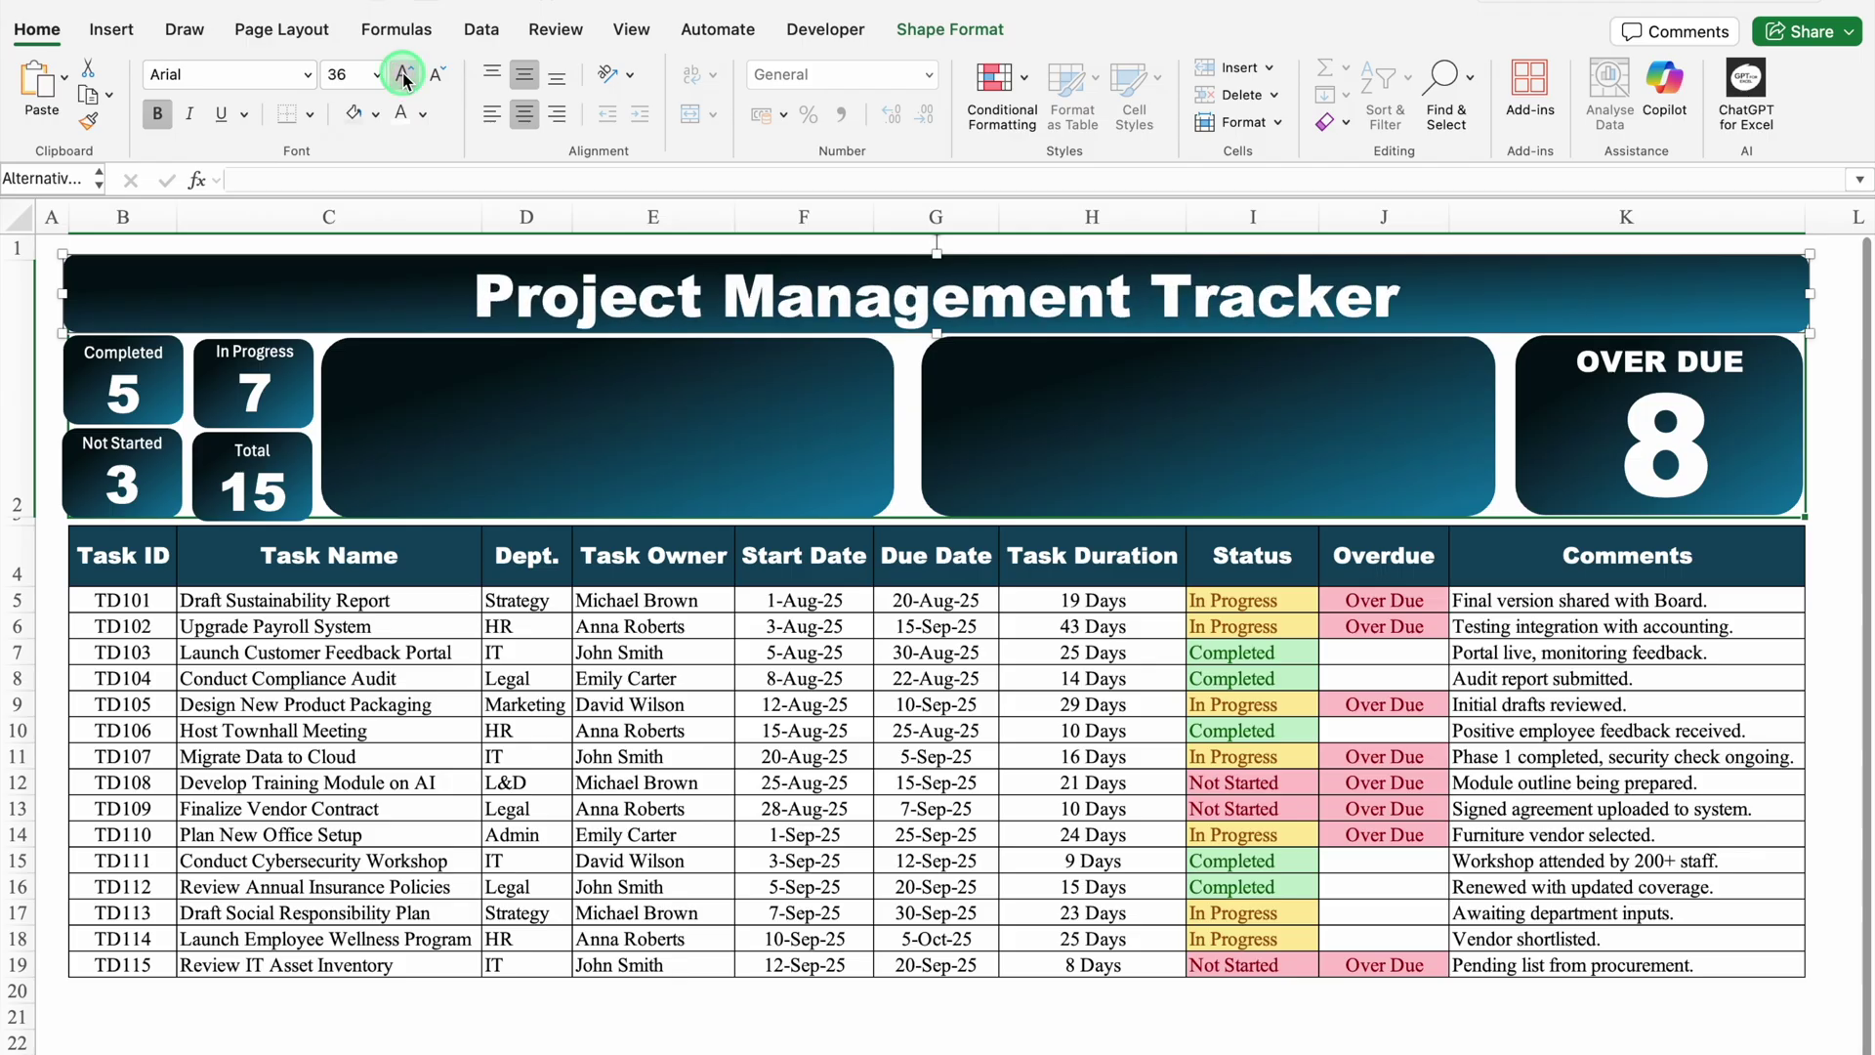
# - Widen the two large empty panels to narrow the gaps between them and the OVER DUE panel
pyautogui.click(461, 405)
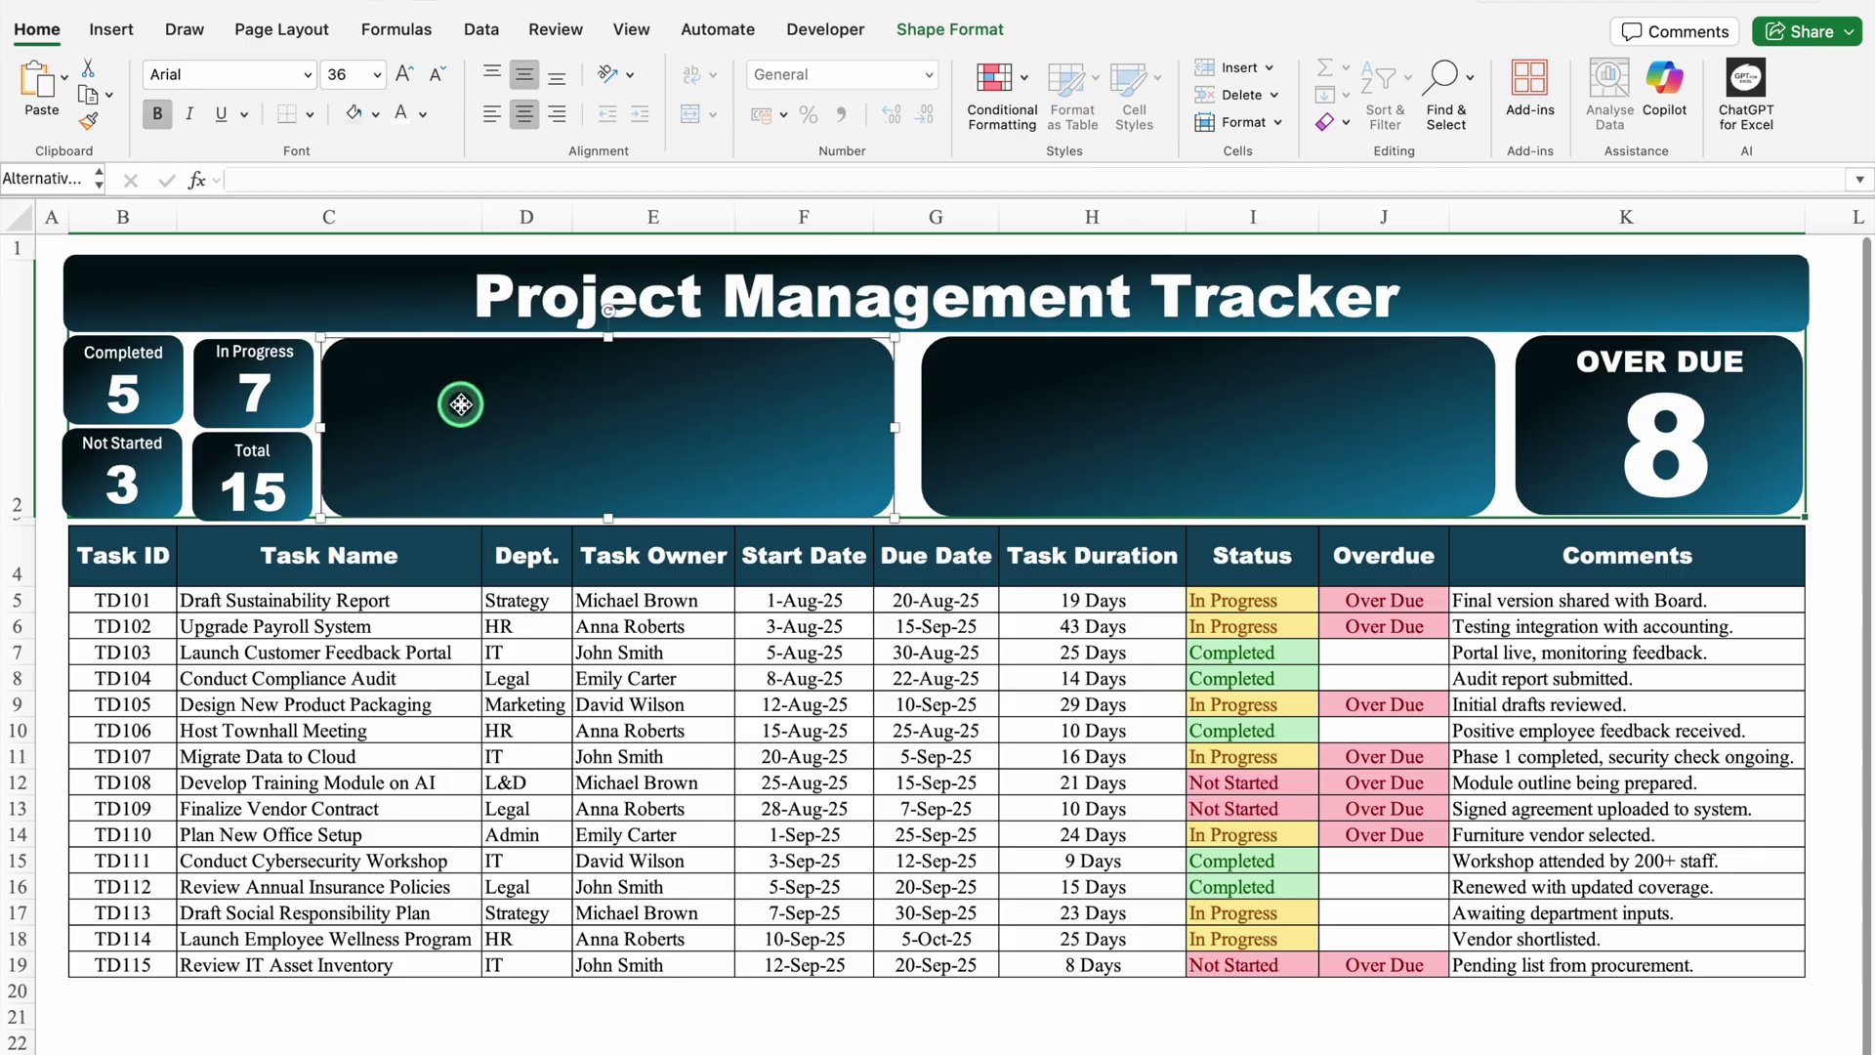
pyautogui.click(1067, 433)
pyautogui.moveTo(1496, 426)
pyautogui.mouseDown()
pyautogui.moveTo(1617, 430)
pyautogui.moveTo(1511, 427)
pyautogui.mouseUp()
pyautogui.click(900, 426)
pyautogui.moveTo(901, 426); pyautogui.dragTo(908, 426)
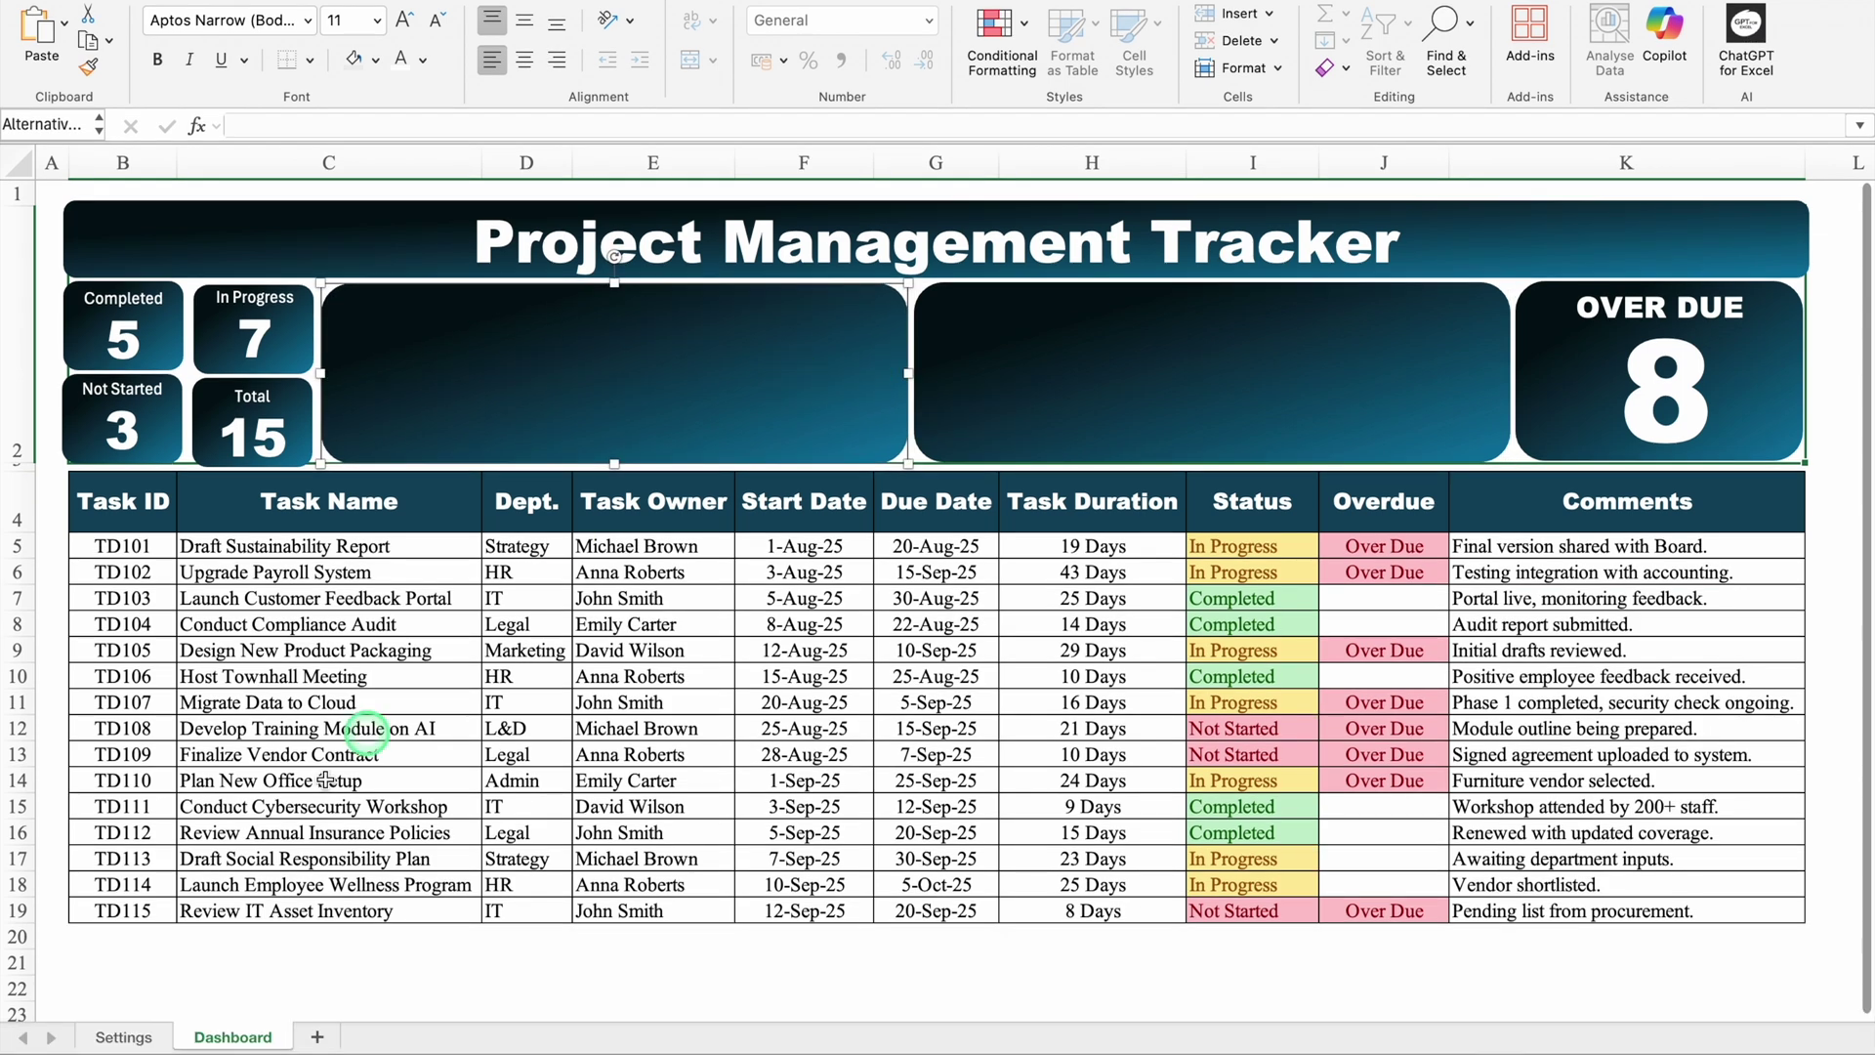
# - Insert a clustered bar chart from the Owners and Task Count table on the Settings sheet, shrink it and move it clear of the Dept. table
pyautogui.click(125, 1037)
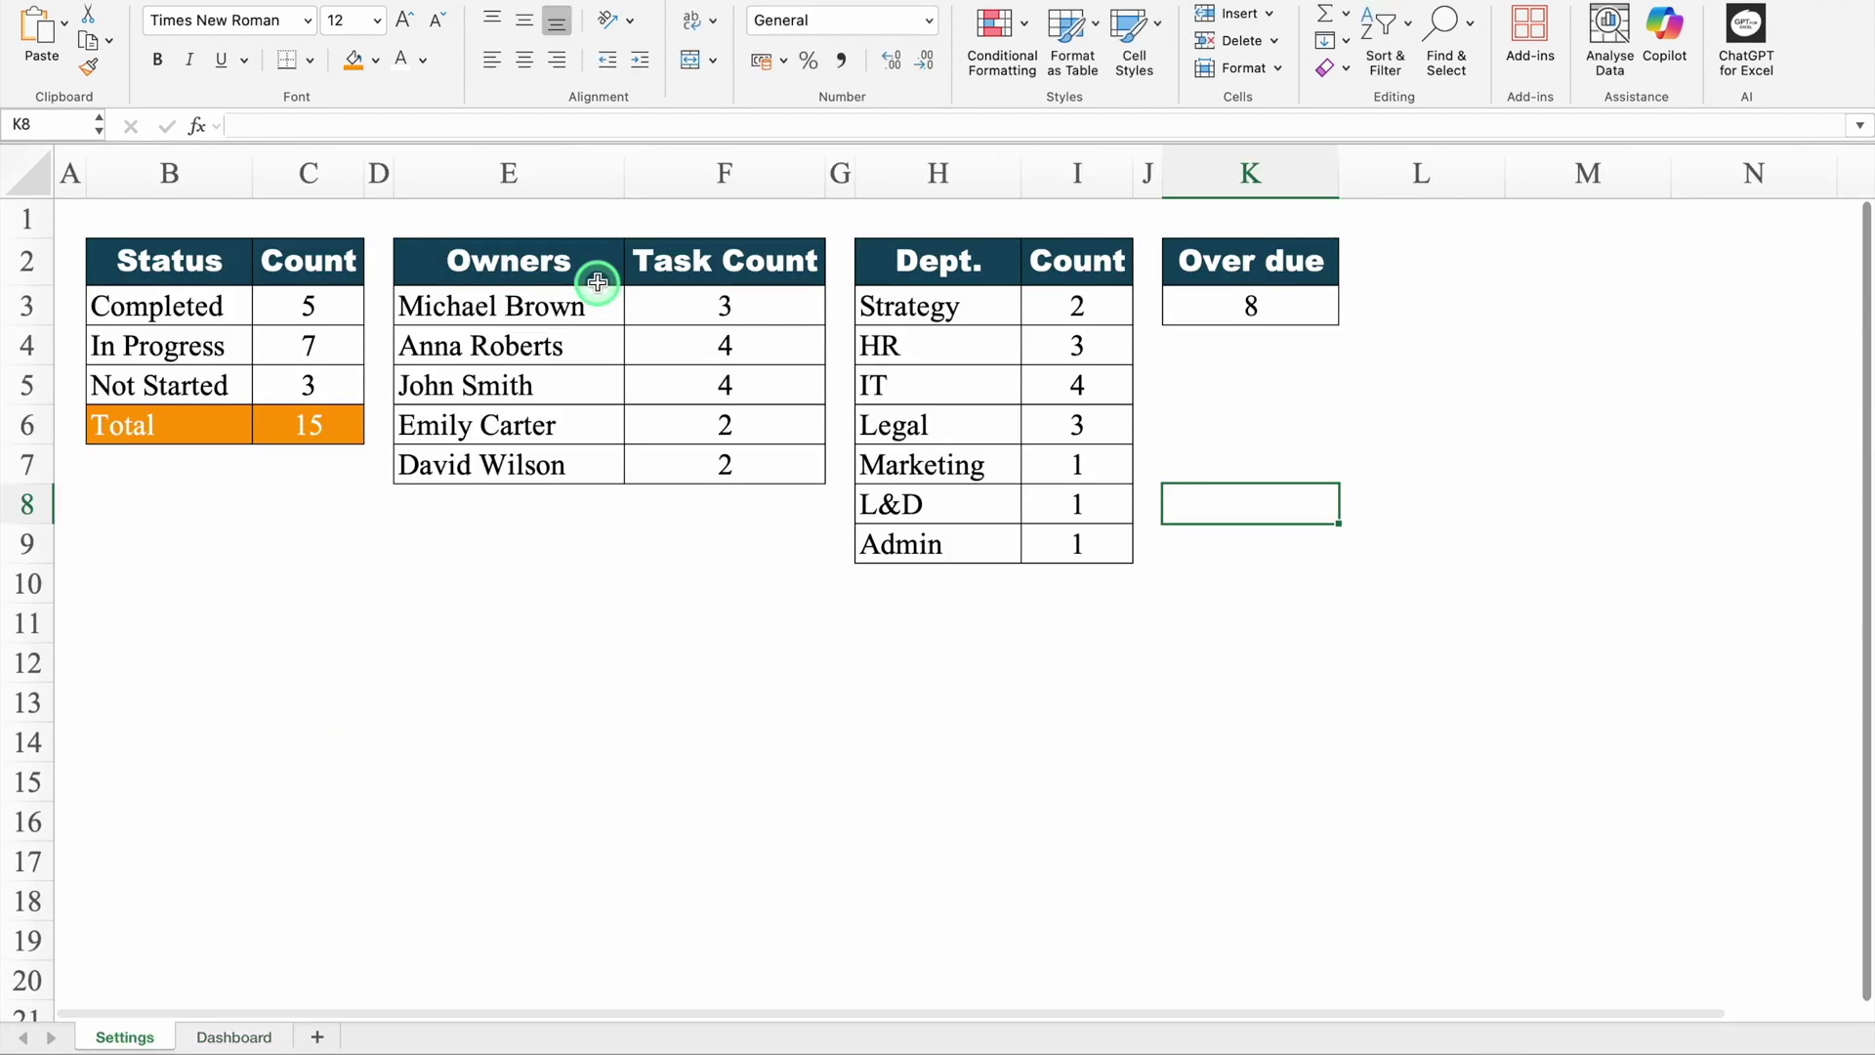
pyautogui.click(537, 261)
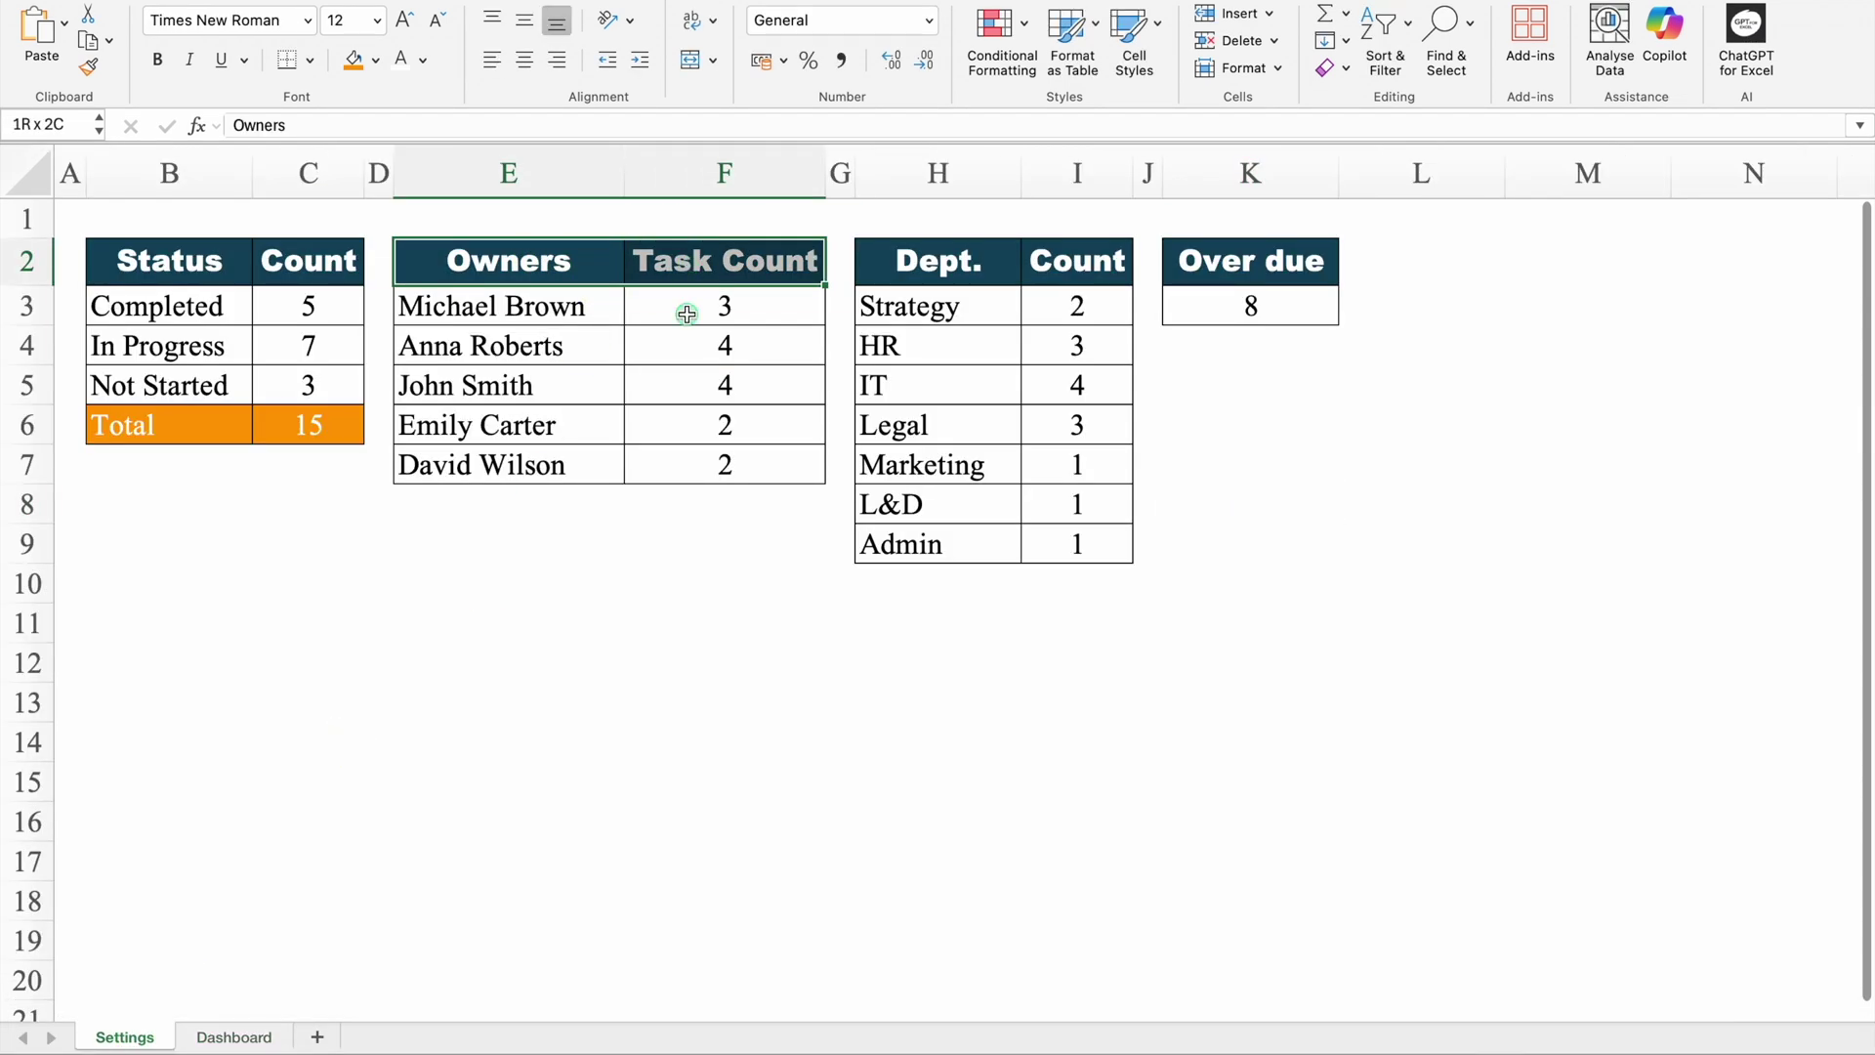
pyautogui.moveTo(687, 314); pyautogui.dragTo(682, 457)
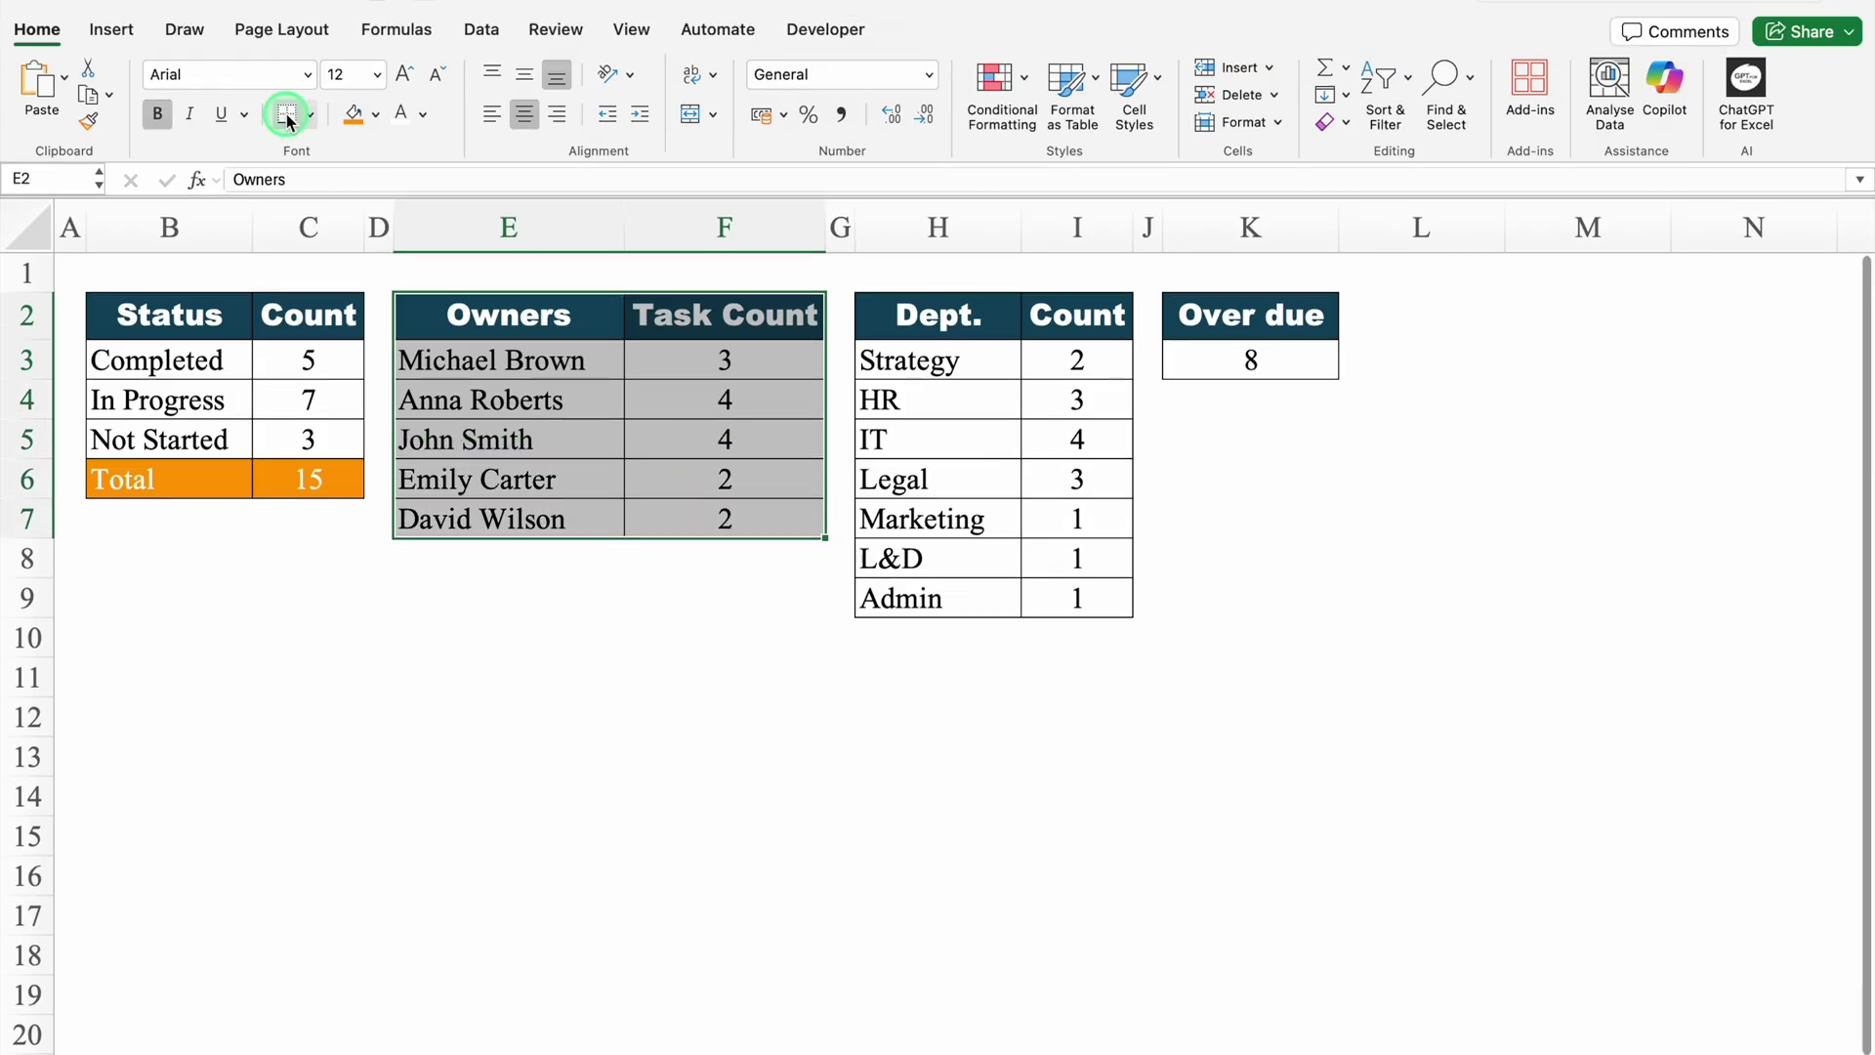
pyautogui.click(111, 31)
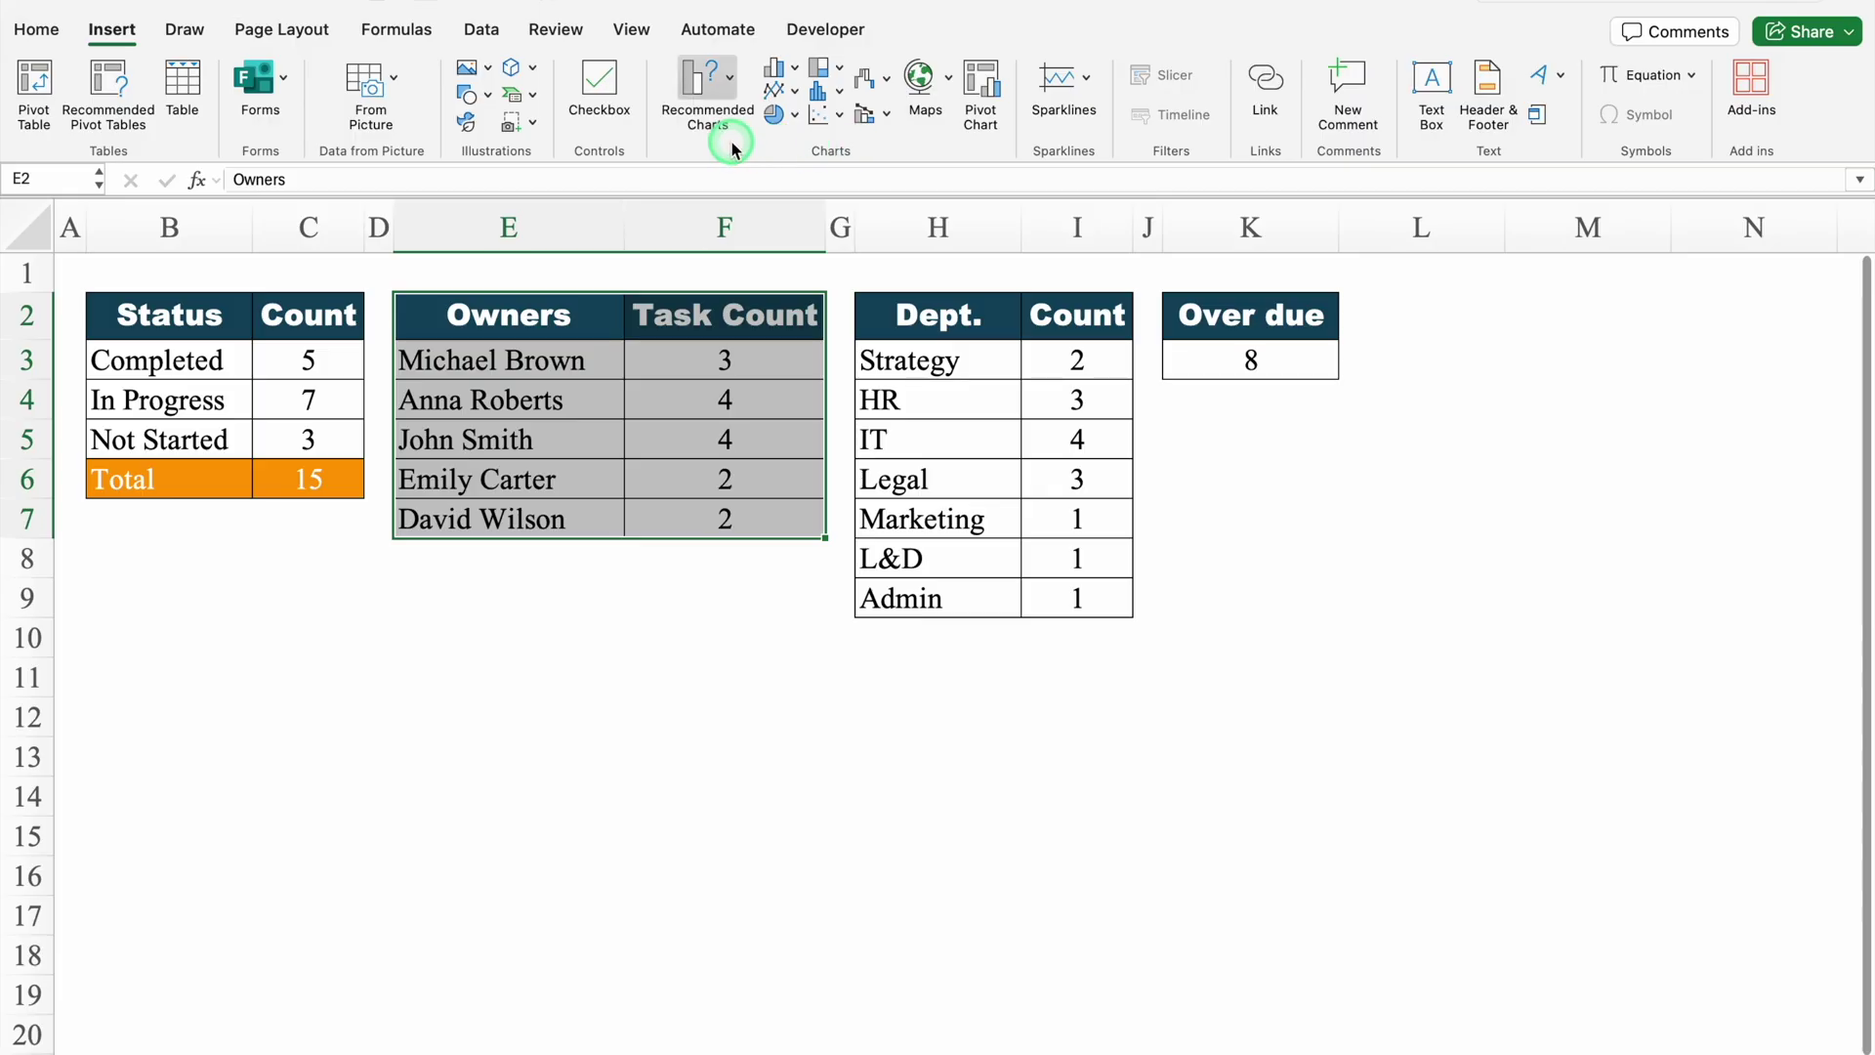
pyautogui.click(731, 82)
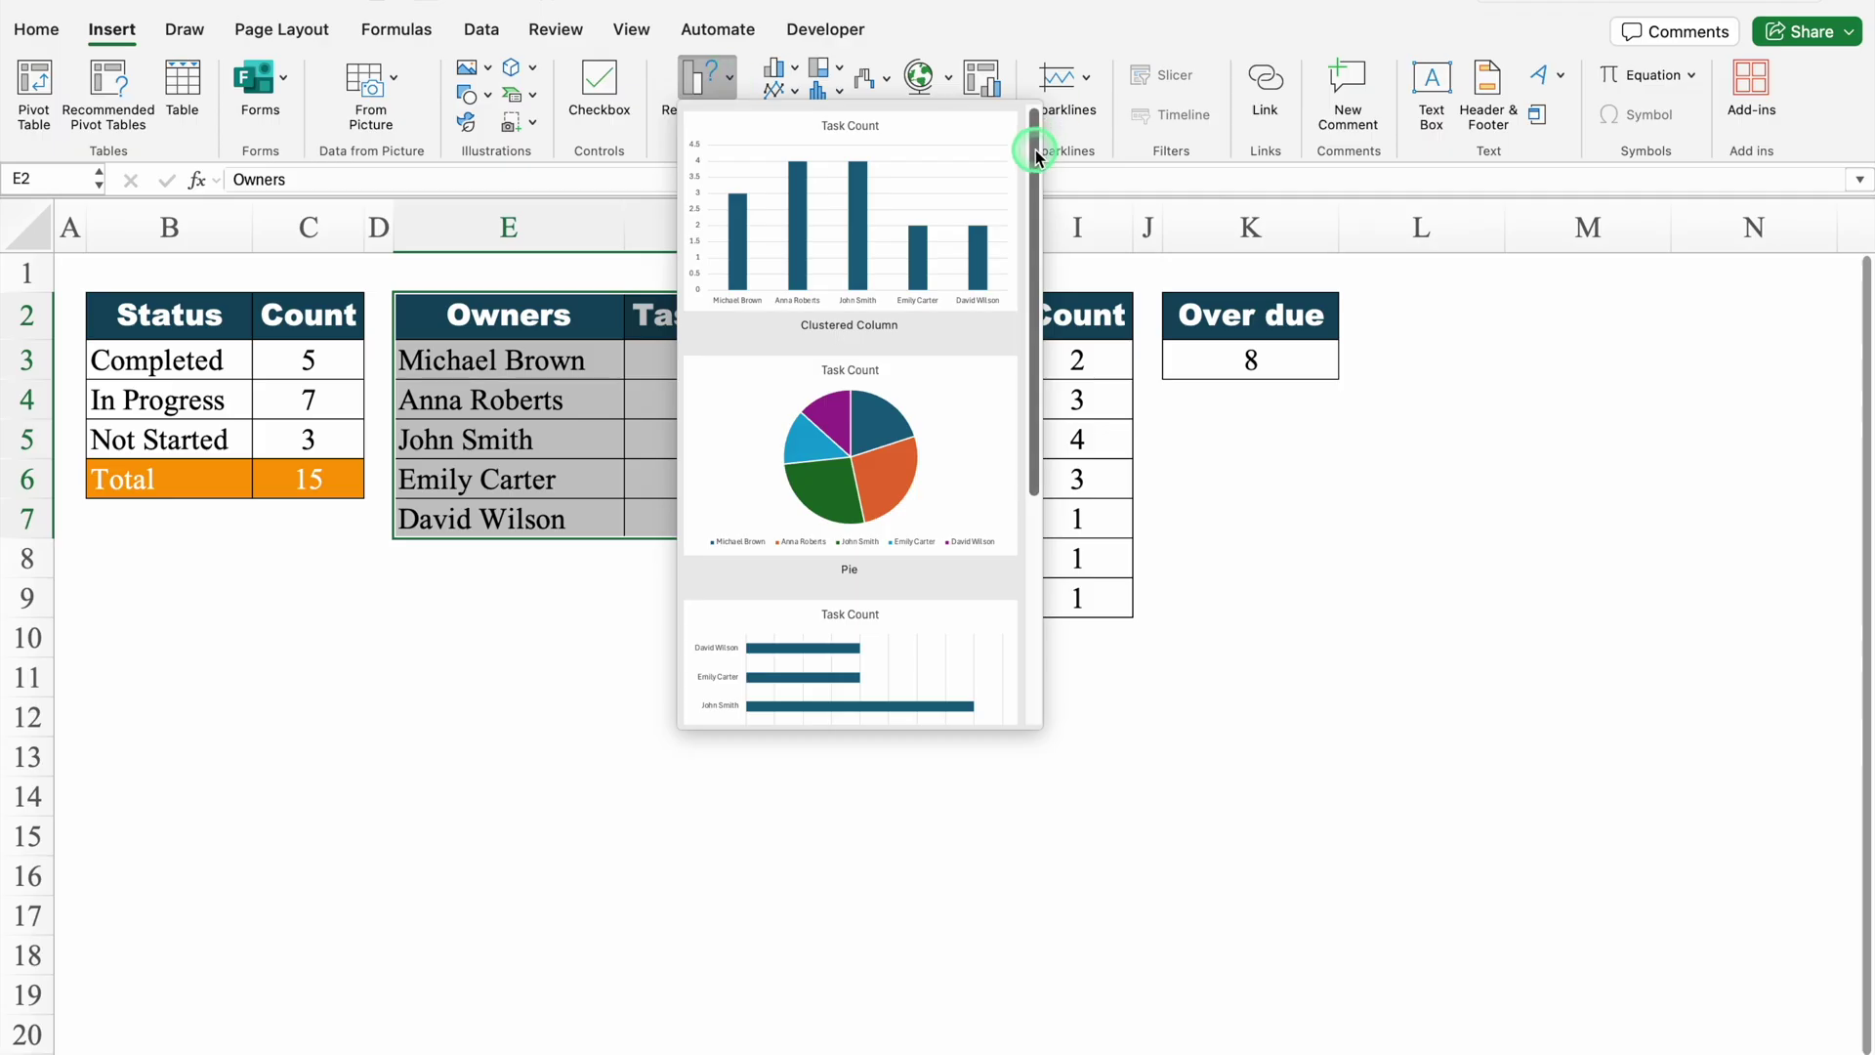
pyautogui.moveTo(1037, 157); pyautogui.dragTo(1039, 337)
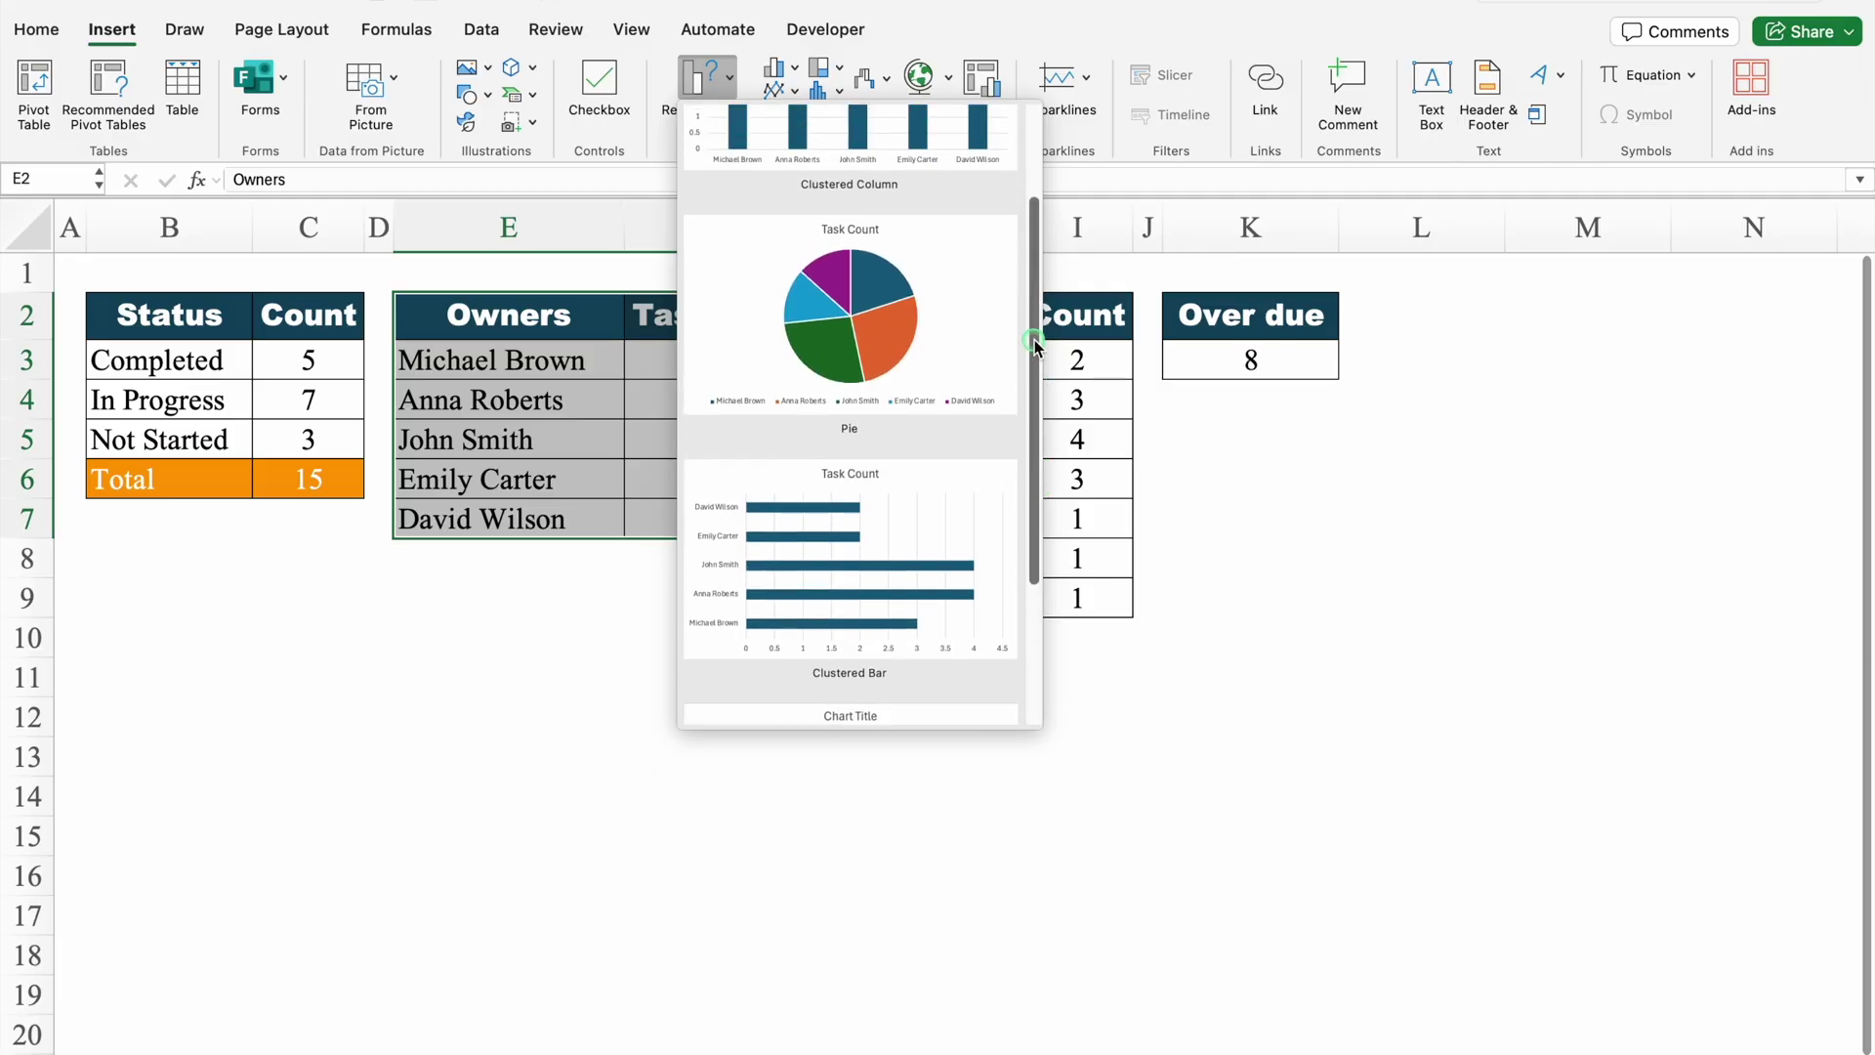
pyautogui.click(893, 517)
pyautogui.moveTo(1417, 936); pyautogui.dragTo(1220, 838)
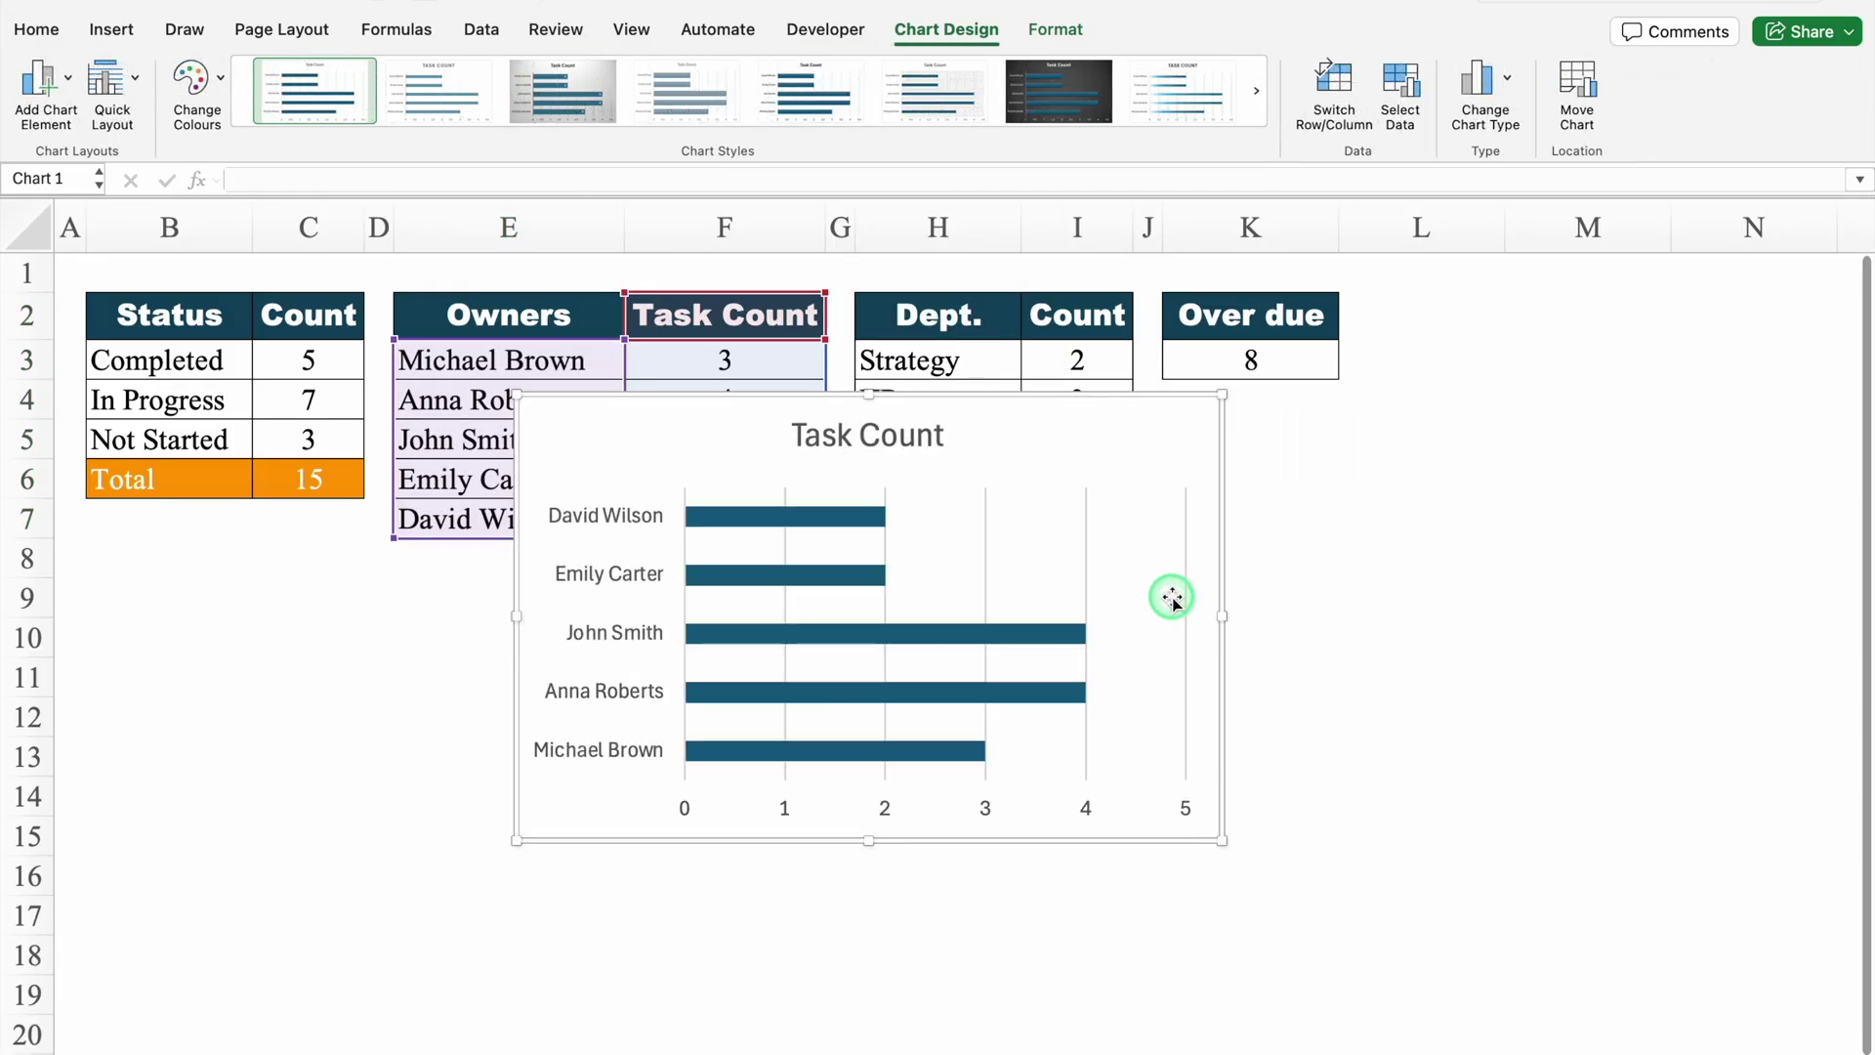
pyautogui.moveTo(1221, 554); pyautogui.dragTo(804, 617)
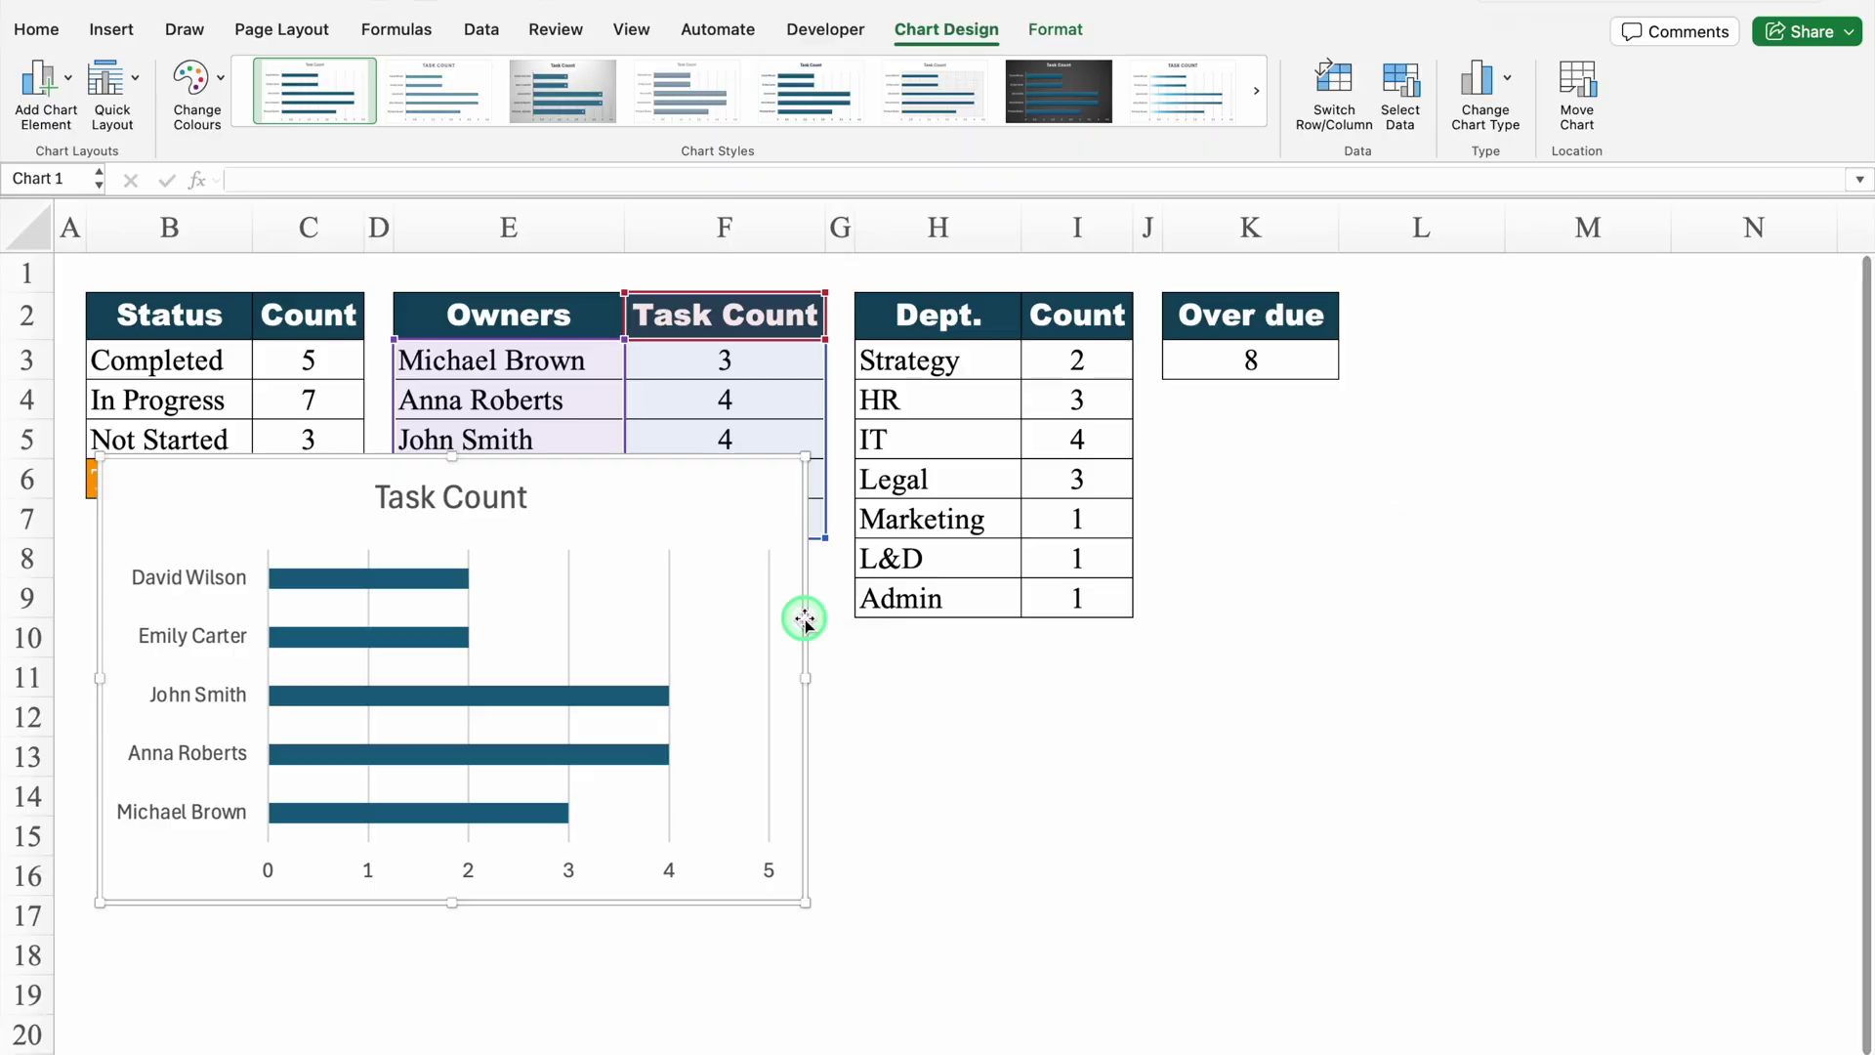
# - Insert a clustered column chart from the Dept. and Count table
pyautogui.click(936, 314)
pyautogui.moveTo(936, 315); pyautogui.dragTo(1035, 584)
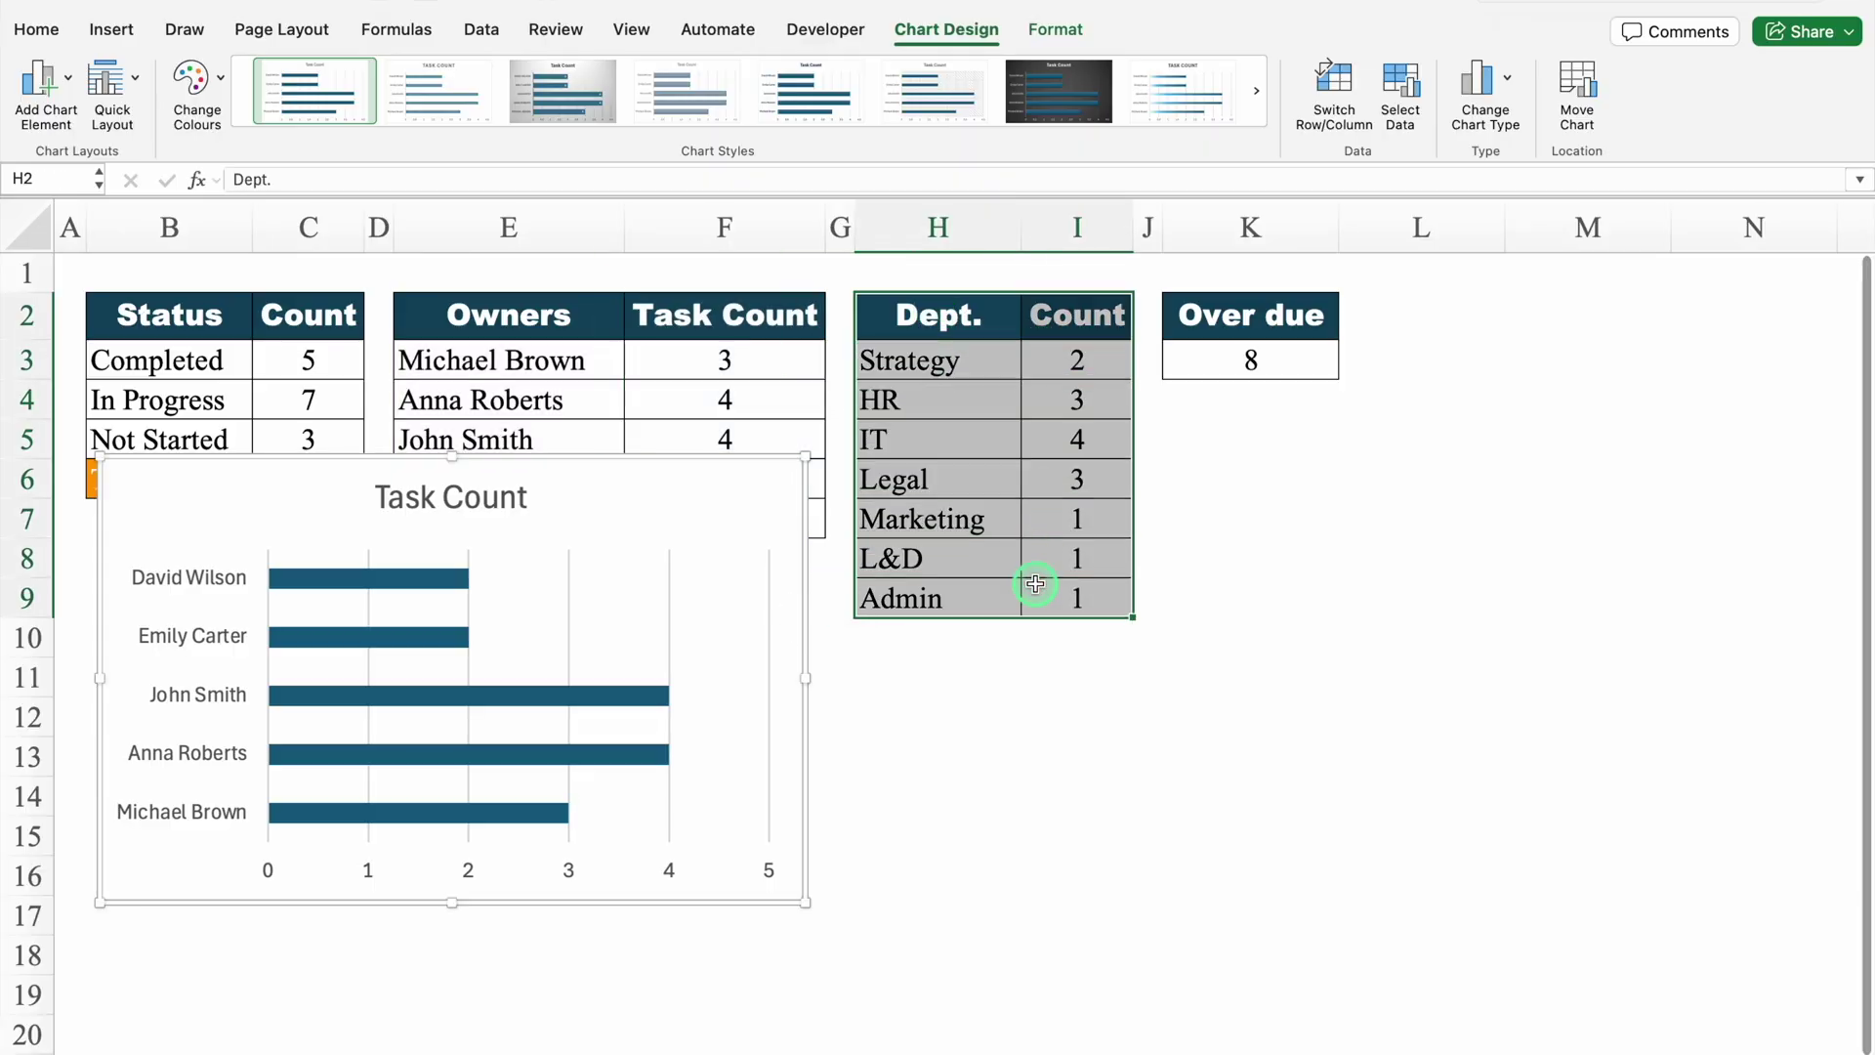
pyautogui.click(111, 29)
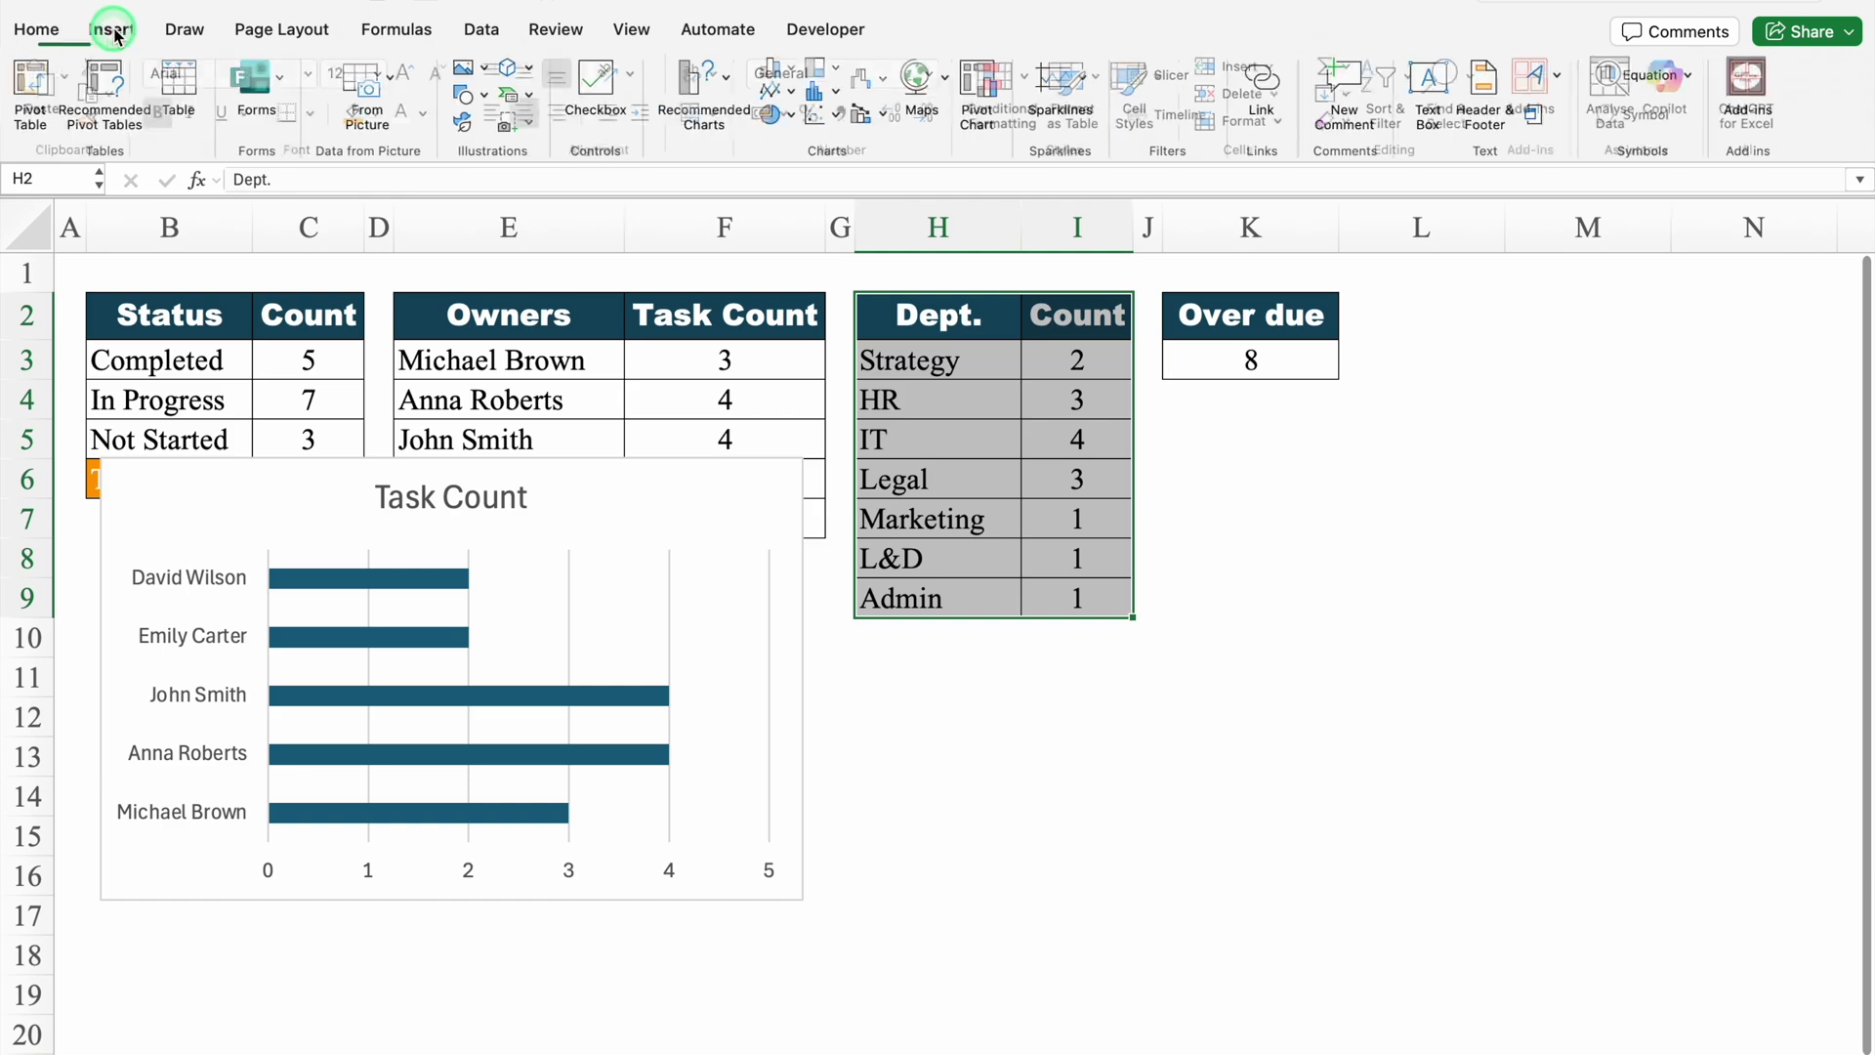
pyautogui.click(730, 80)
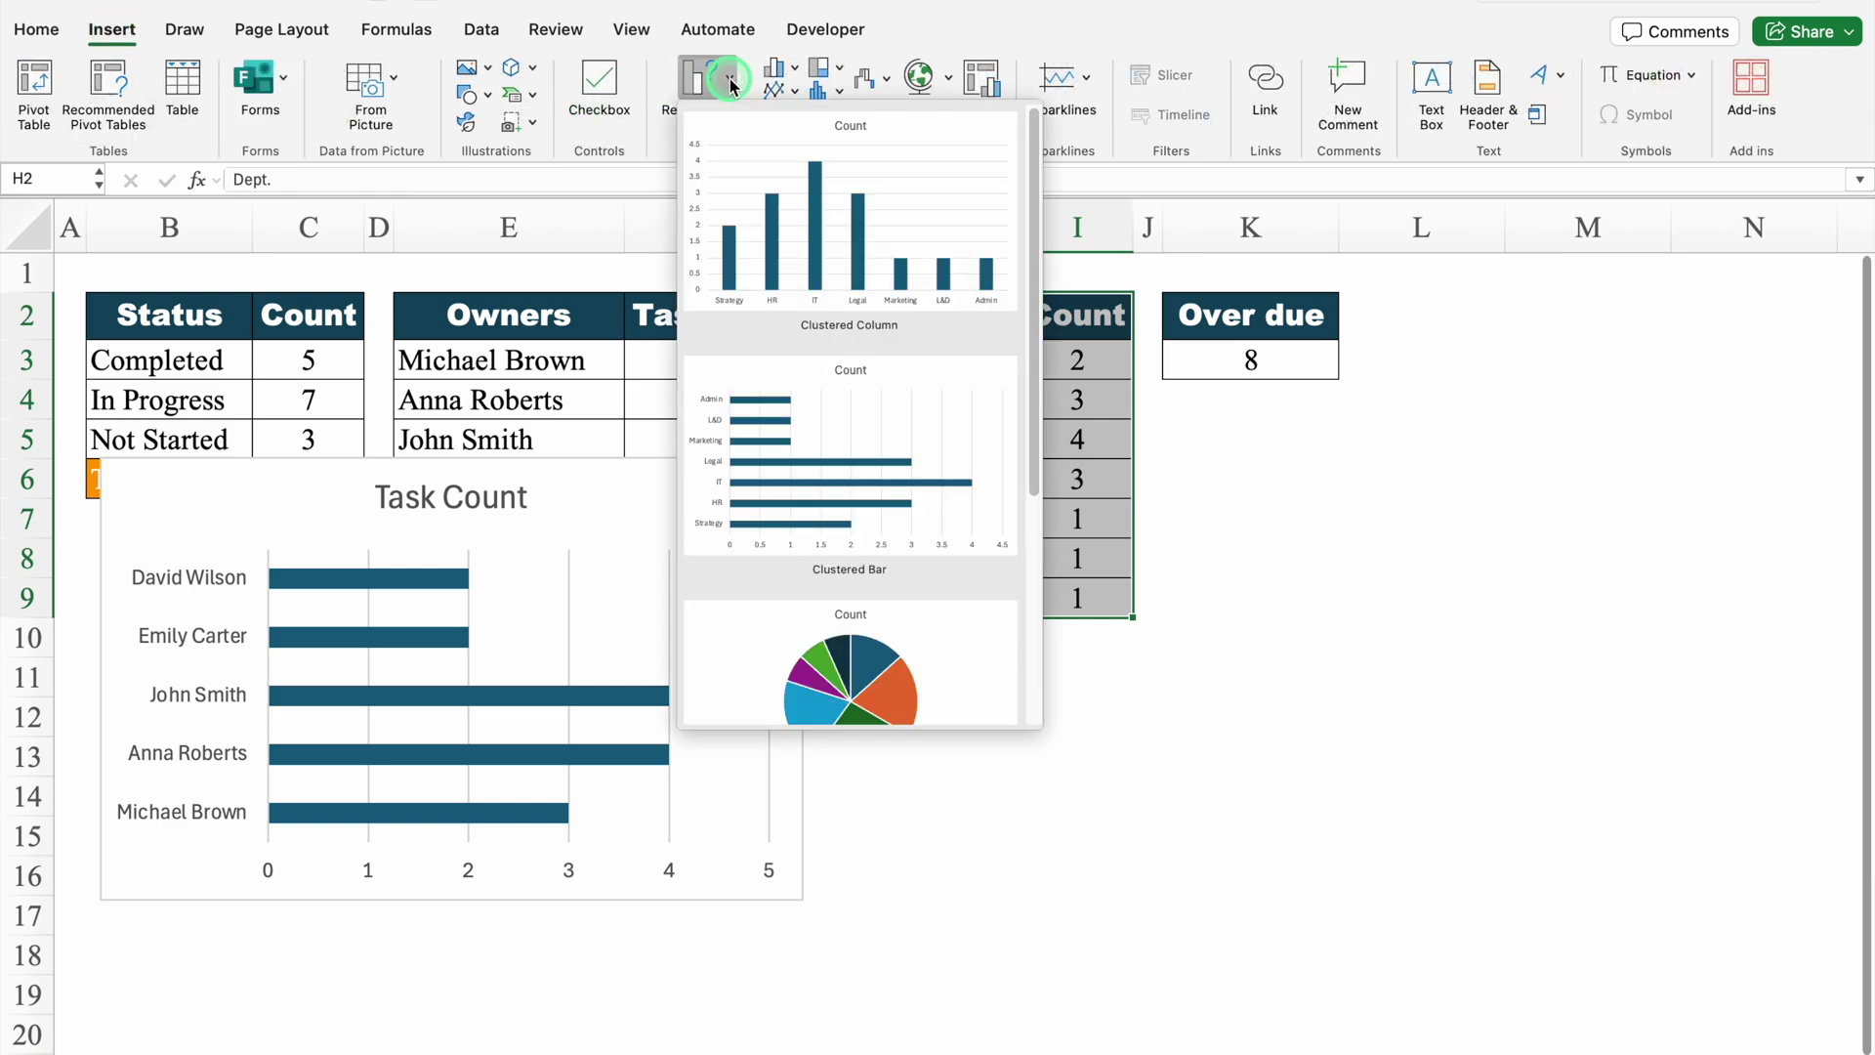
pyautogui.click(826, 207)
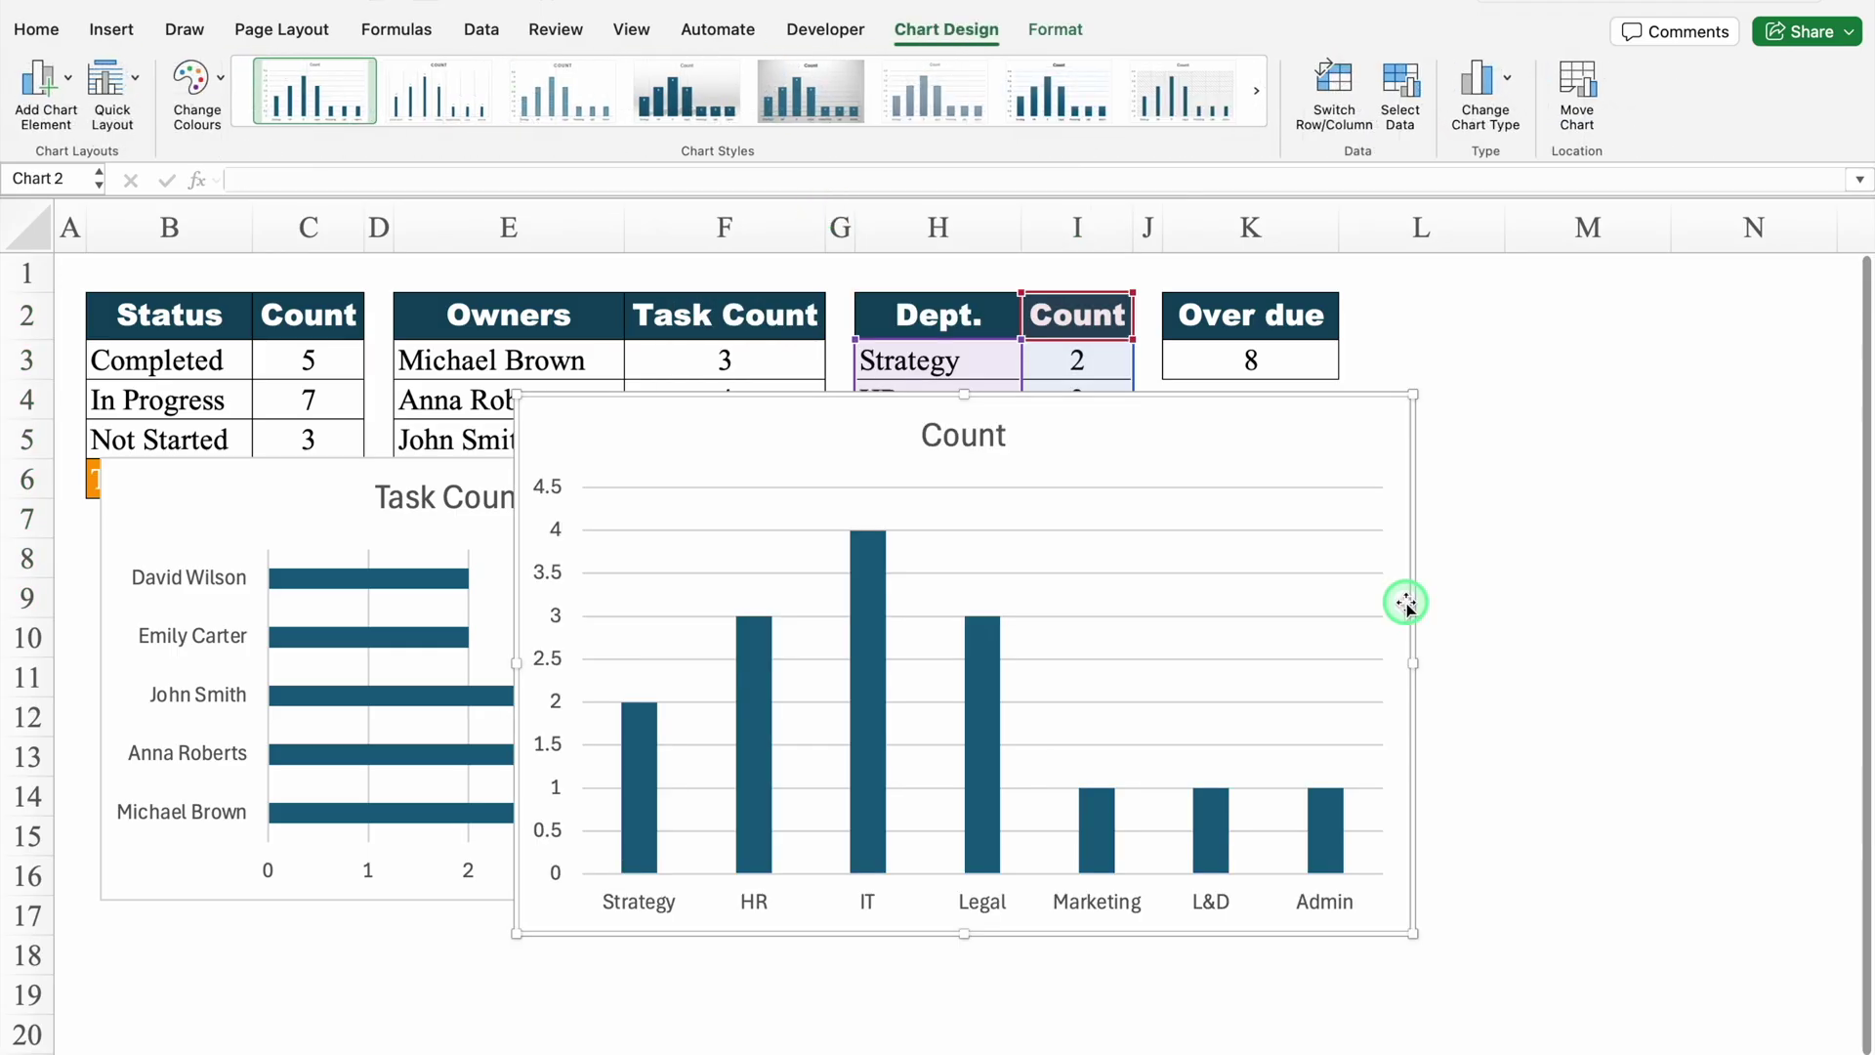
# - Shrink the Count column chart and move it beside the Task Count bar chart so the two no longer overlap
pyautogui.moveTo(1405, 602); pyautogui.dragTo(1570, 599)
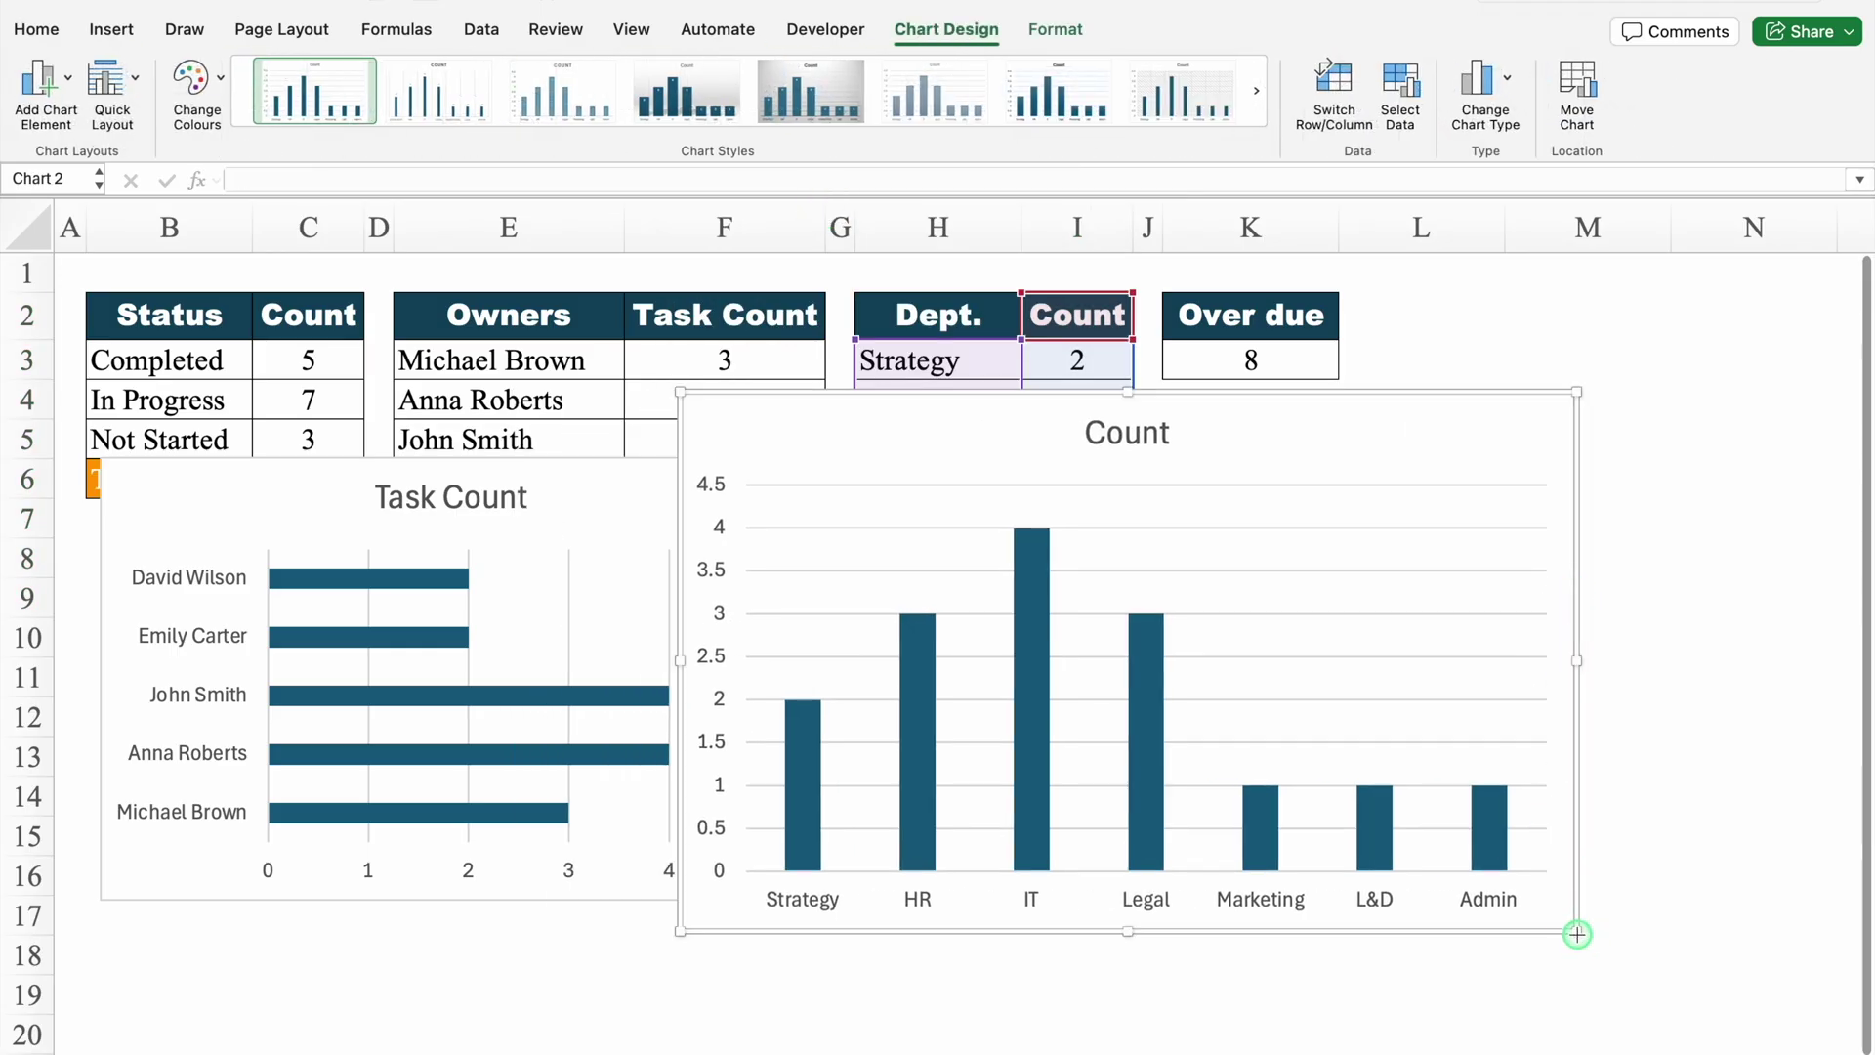
pyautogui.moveTo(1578, 935); pyautogui.dragTo(1465, 895)
pyautogui.moveTo(1084, 641); pyautogui.dragTo(1260, 641)
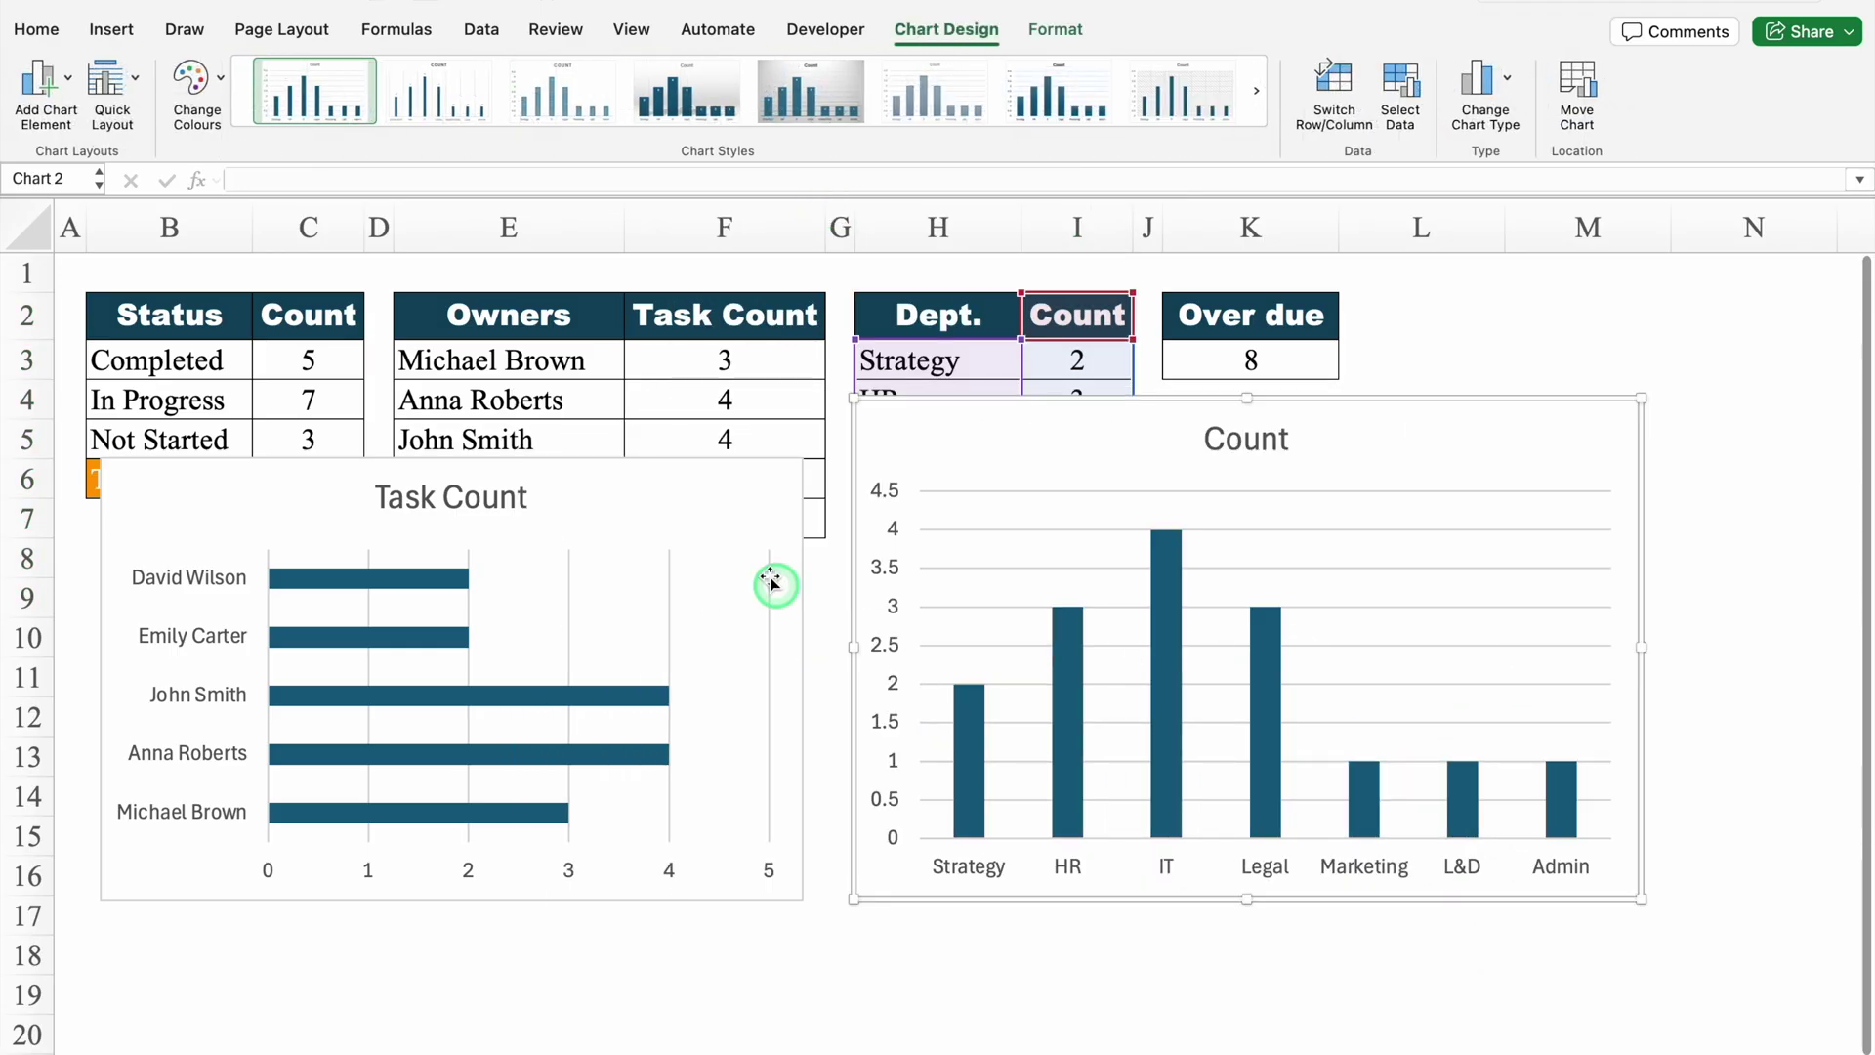
# - Delete the major gridlines from the Task Count bar chart and the Count column chart
pyautogui.click(656, 467)
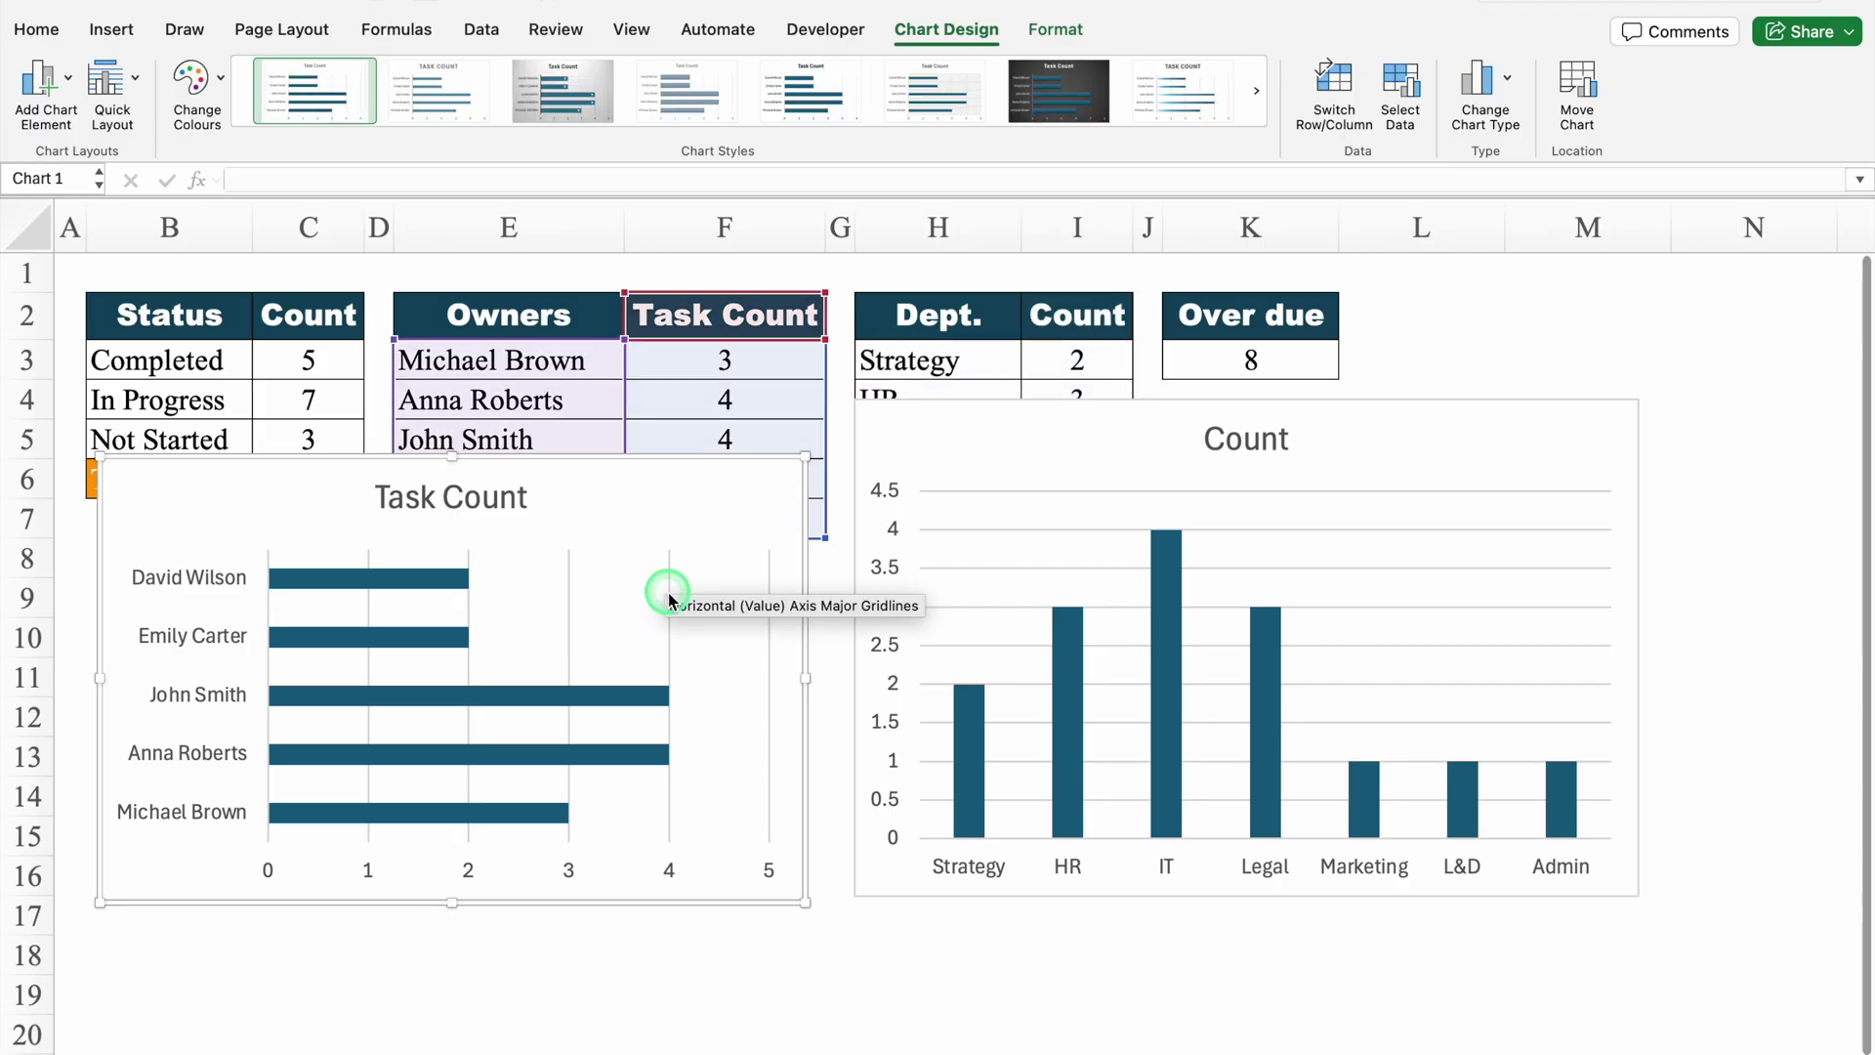
pyautogui.click(569, 614)
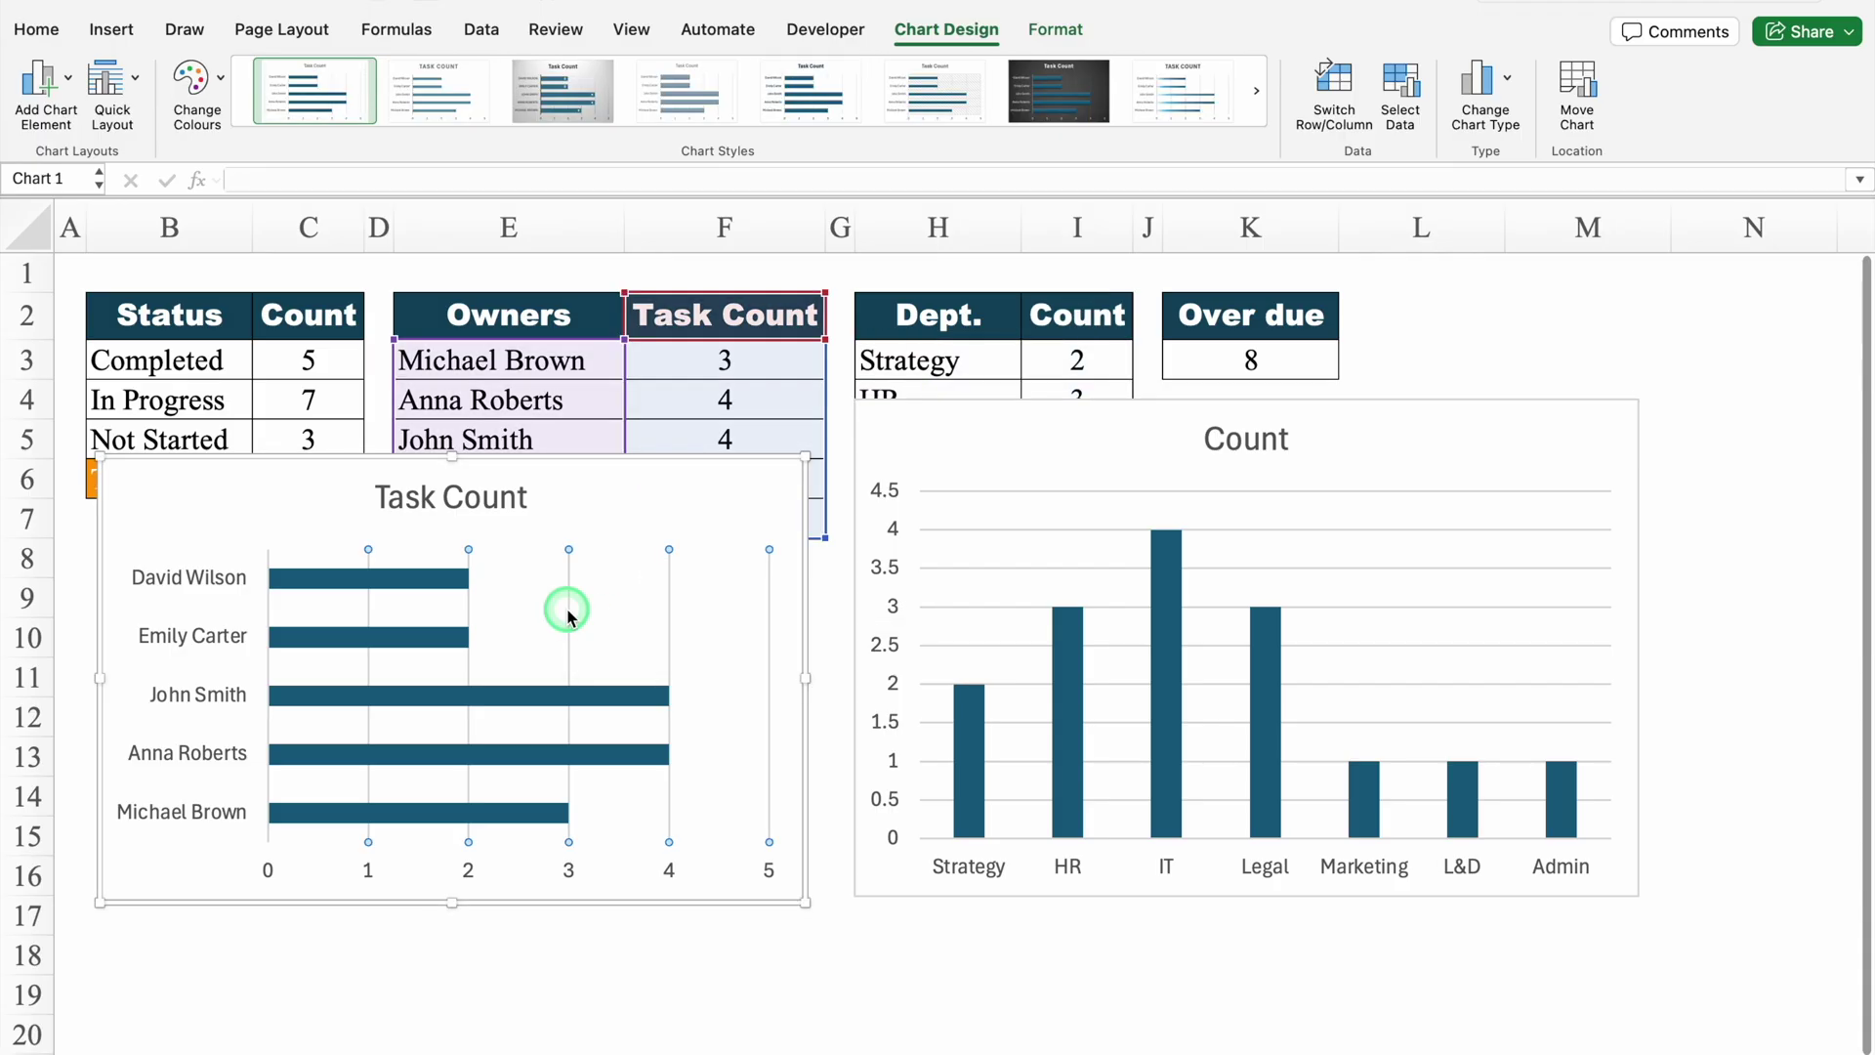
pyautogui.click(1351, 532)
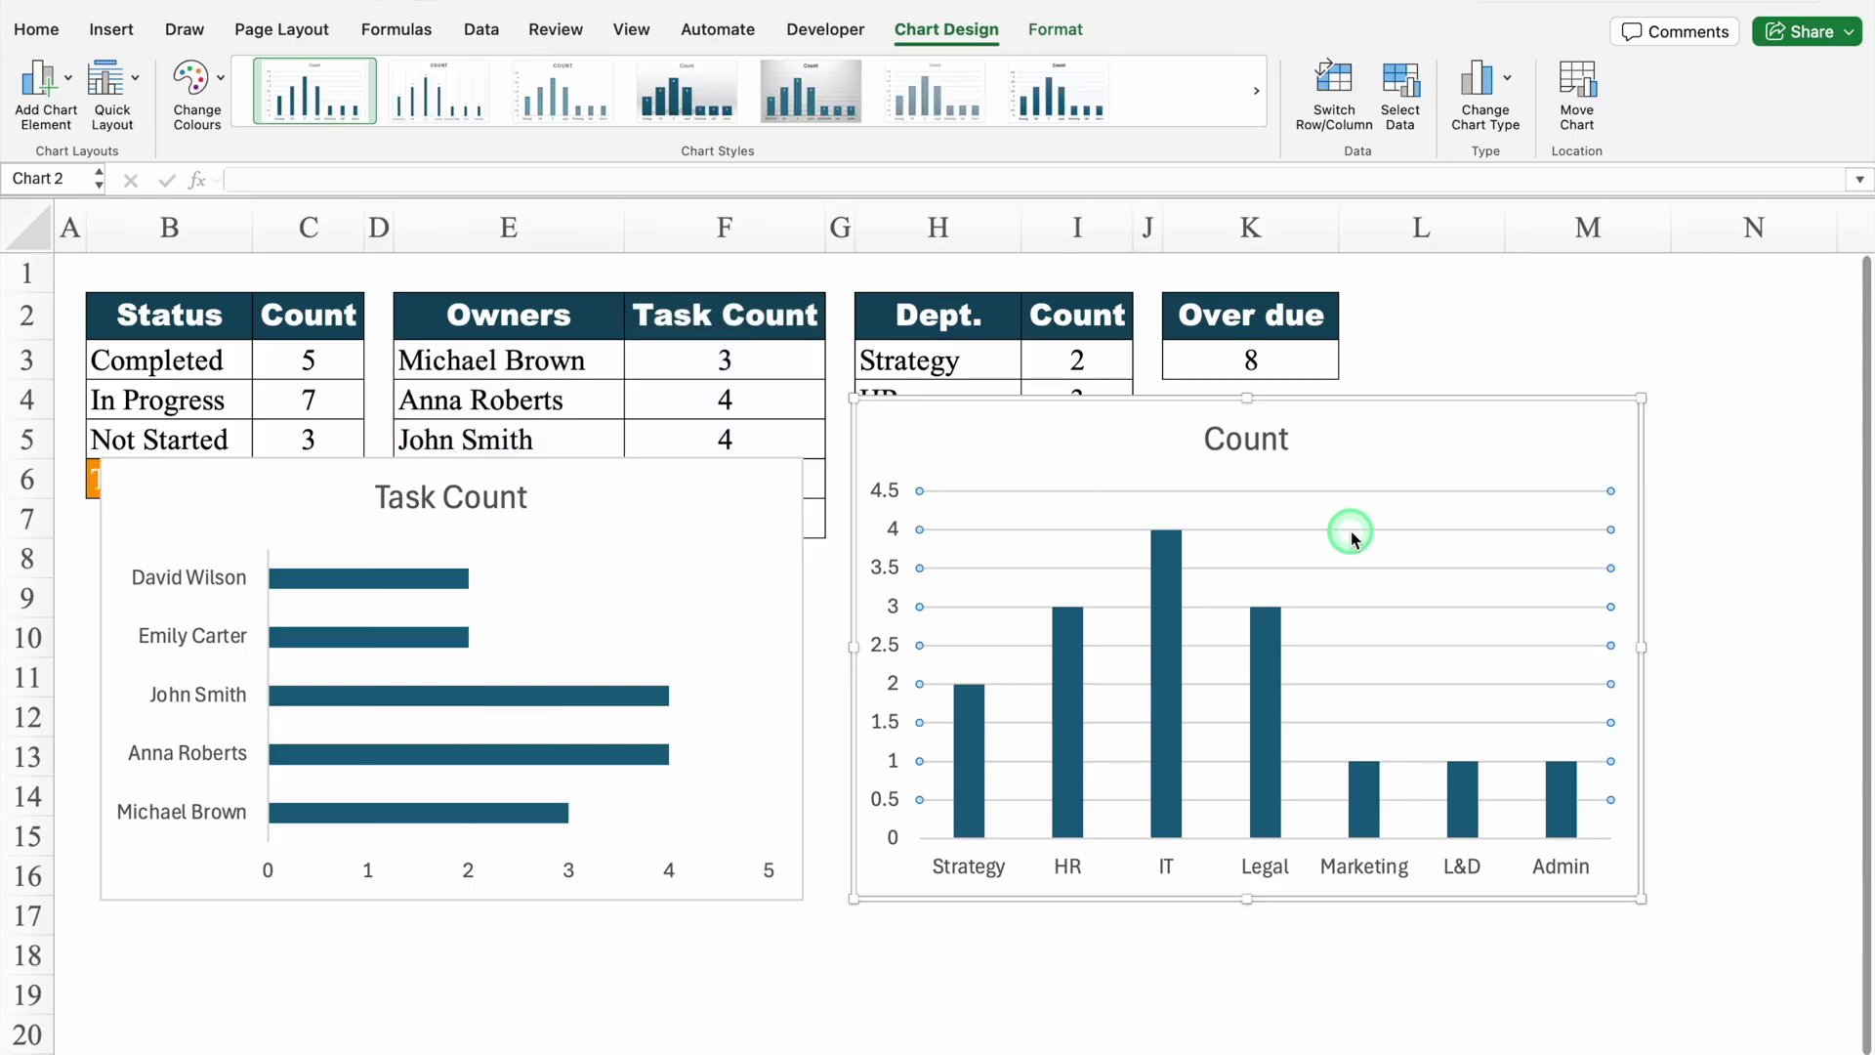
# - Delete the value axis from the Count column chart and from the Task Count bar chart
pyautogui.click(889, 524)
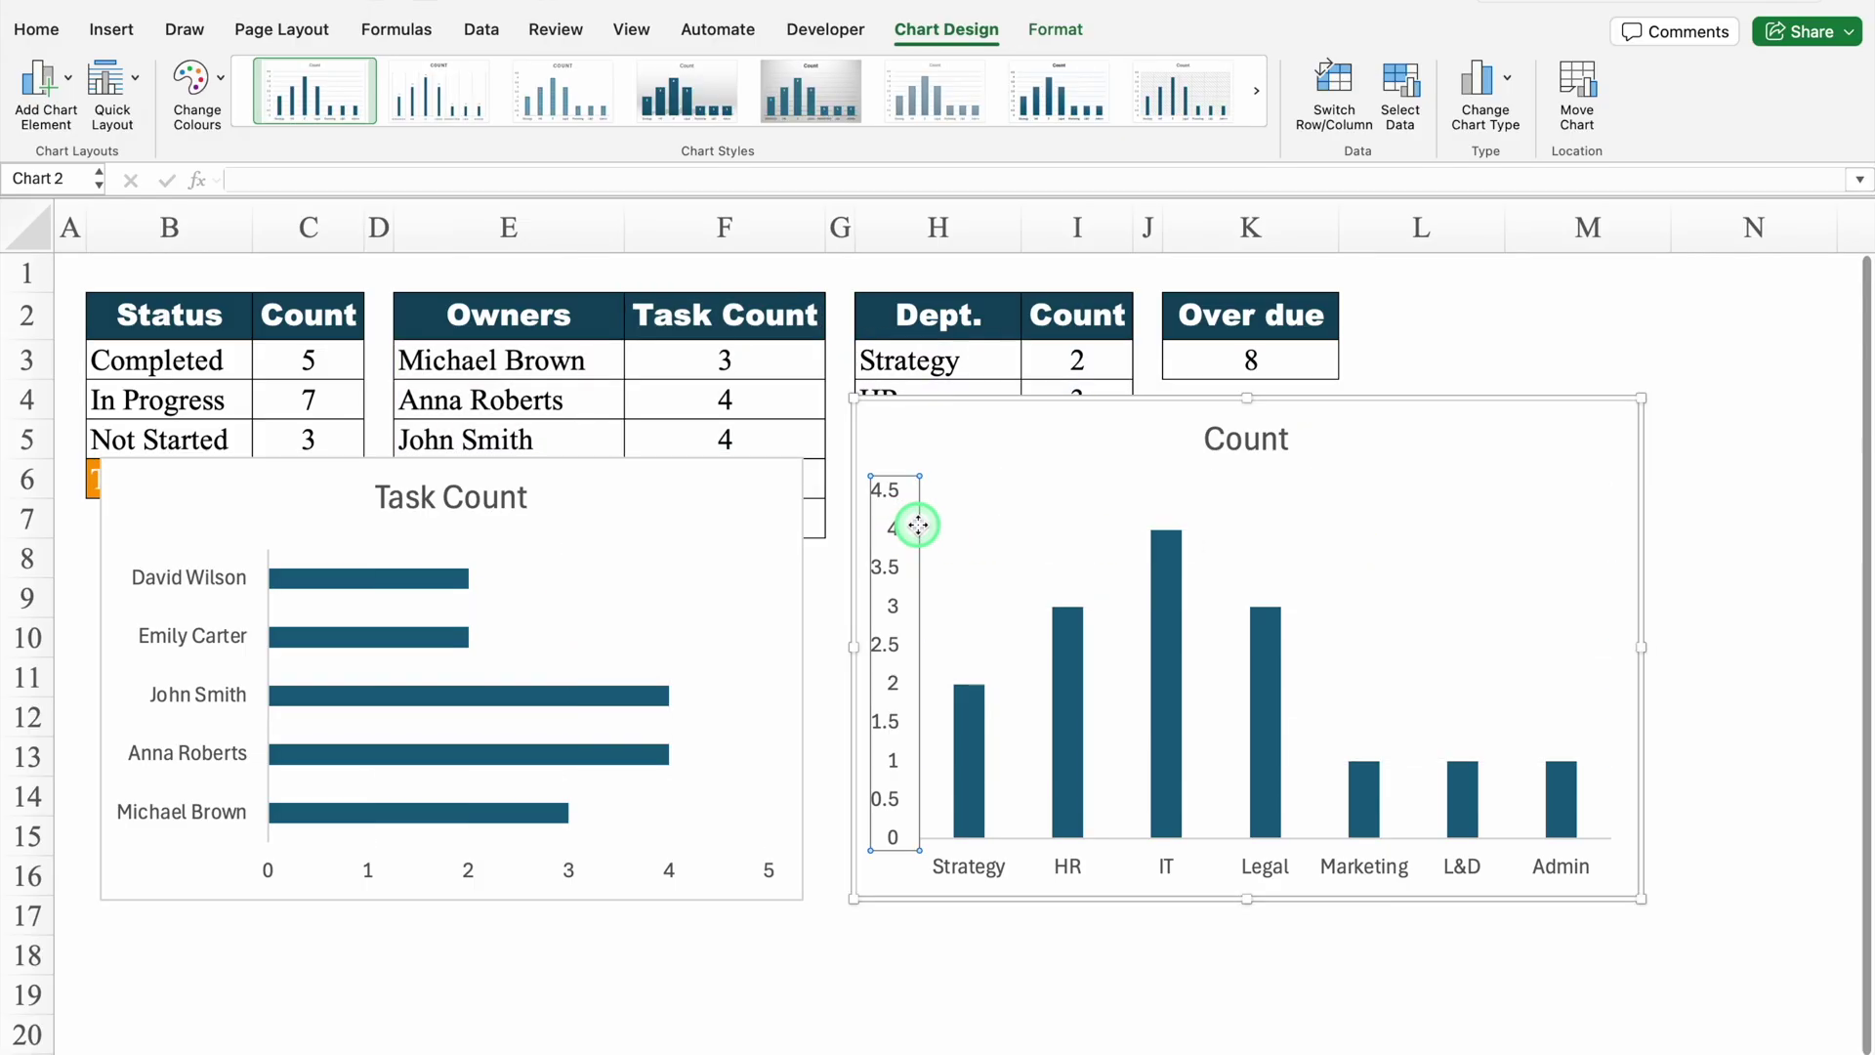
pyautogui.press('Delete')
pyautogui.click(758, 756)
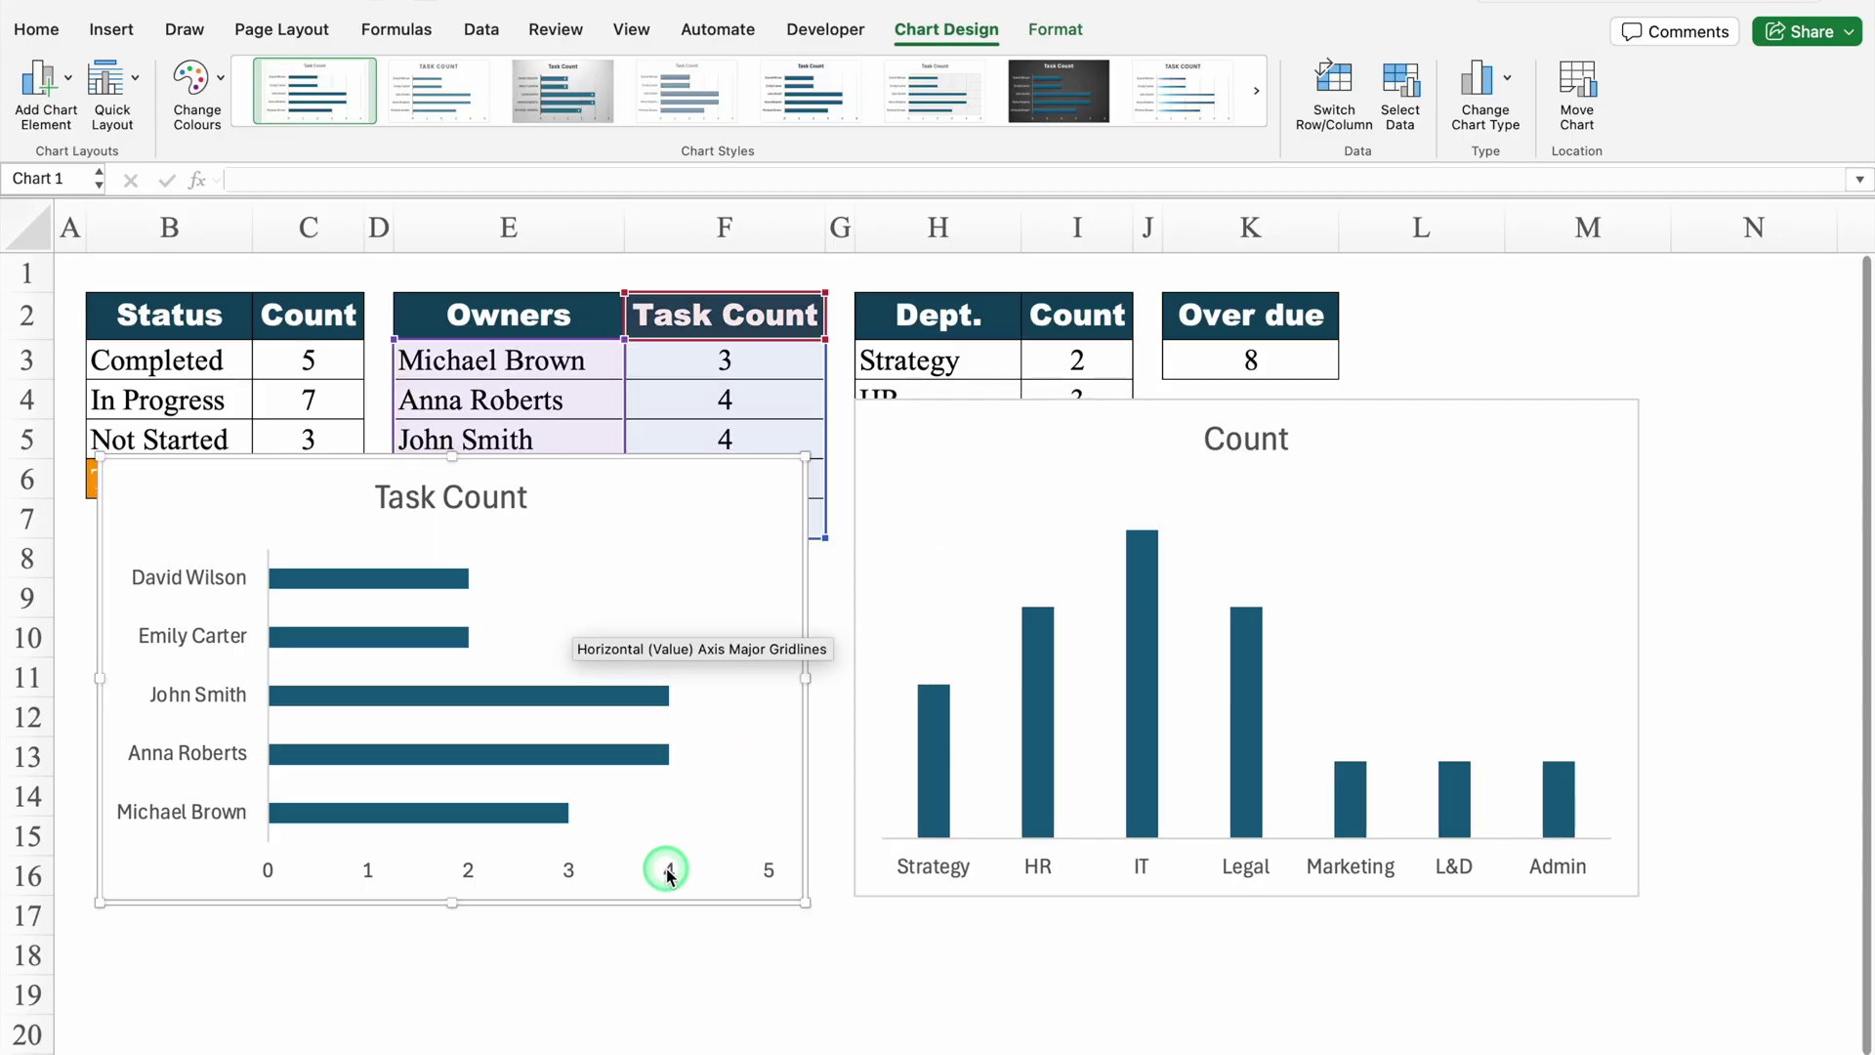
pyautogui.click(668, 873)
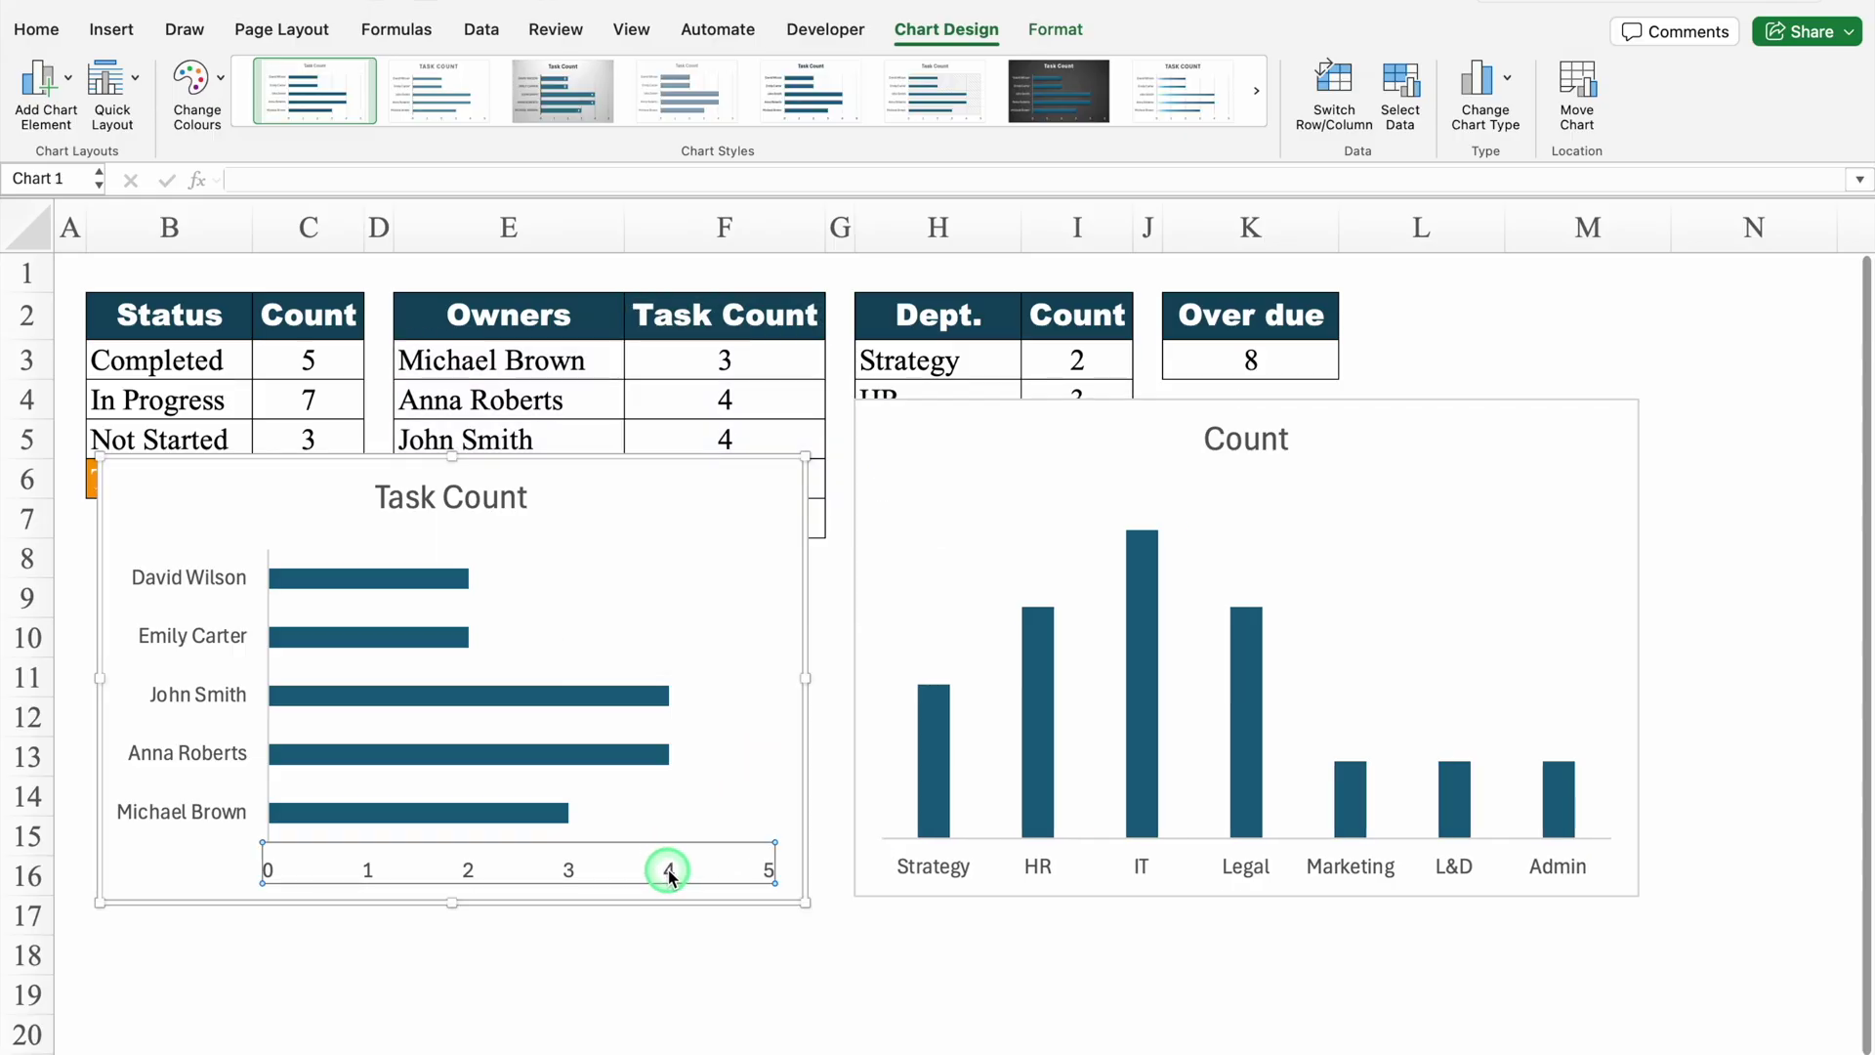
pyautogui.press('Delete')
# - Change the bar chart's title to "Task - Owner"
pyautogui.click(516, 503)
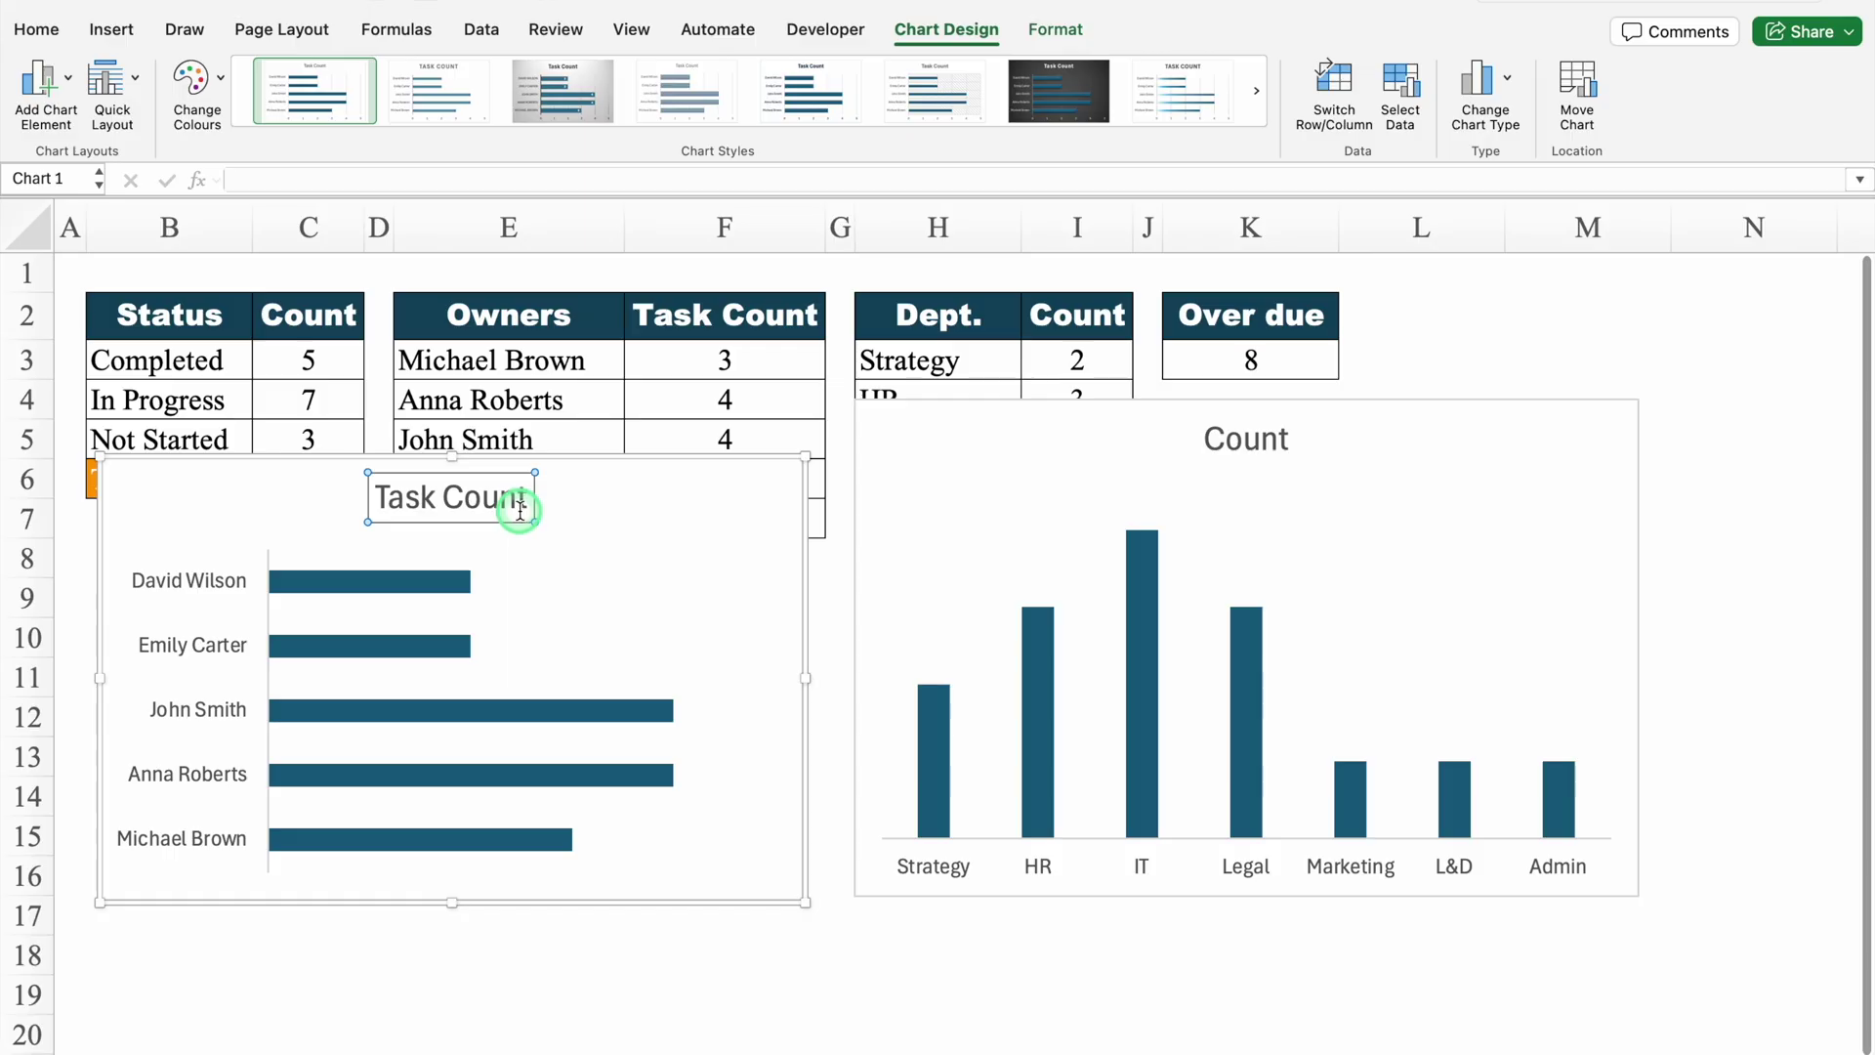
pyautogui.moveTo(523, 500); pyautogui.dragTo(459, 498)
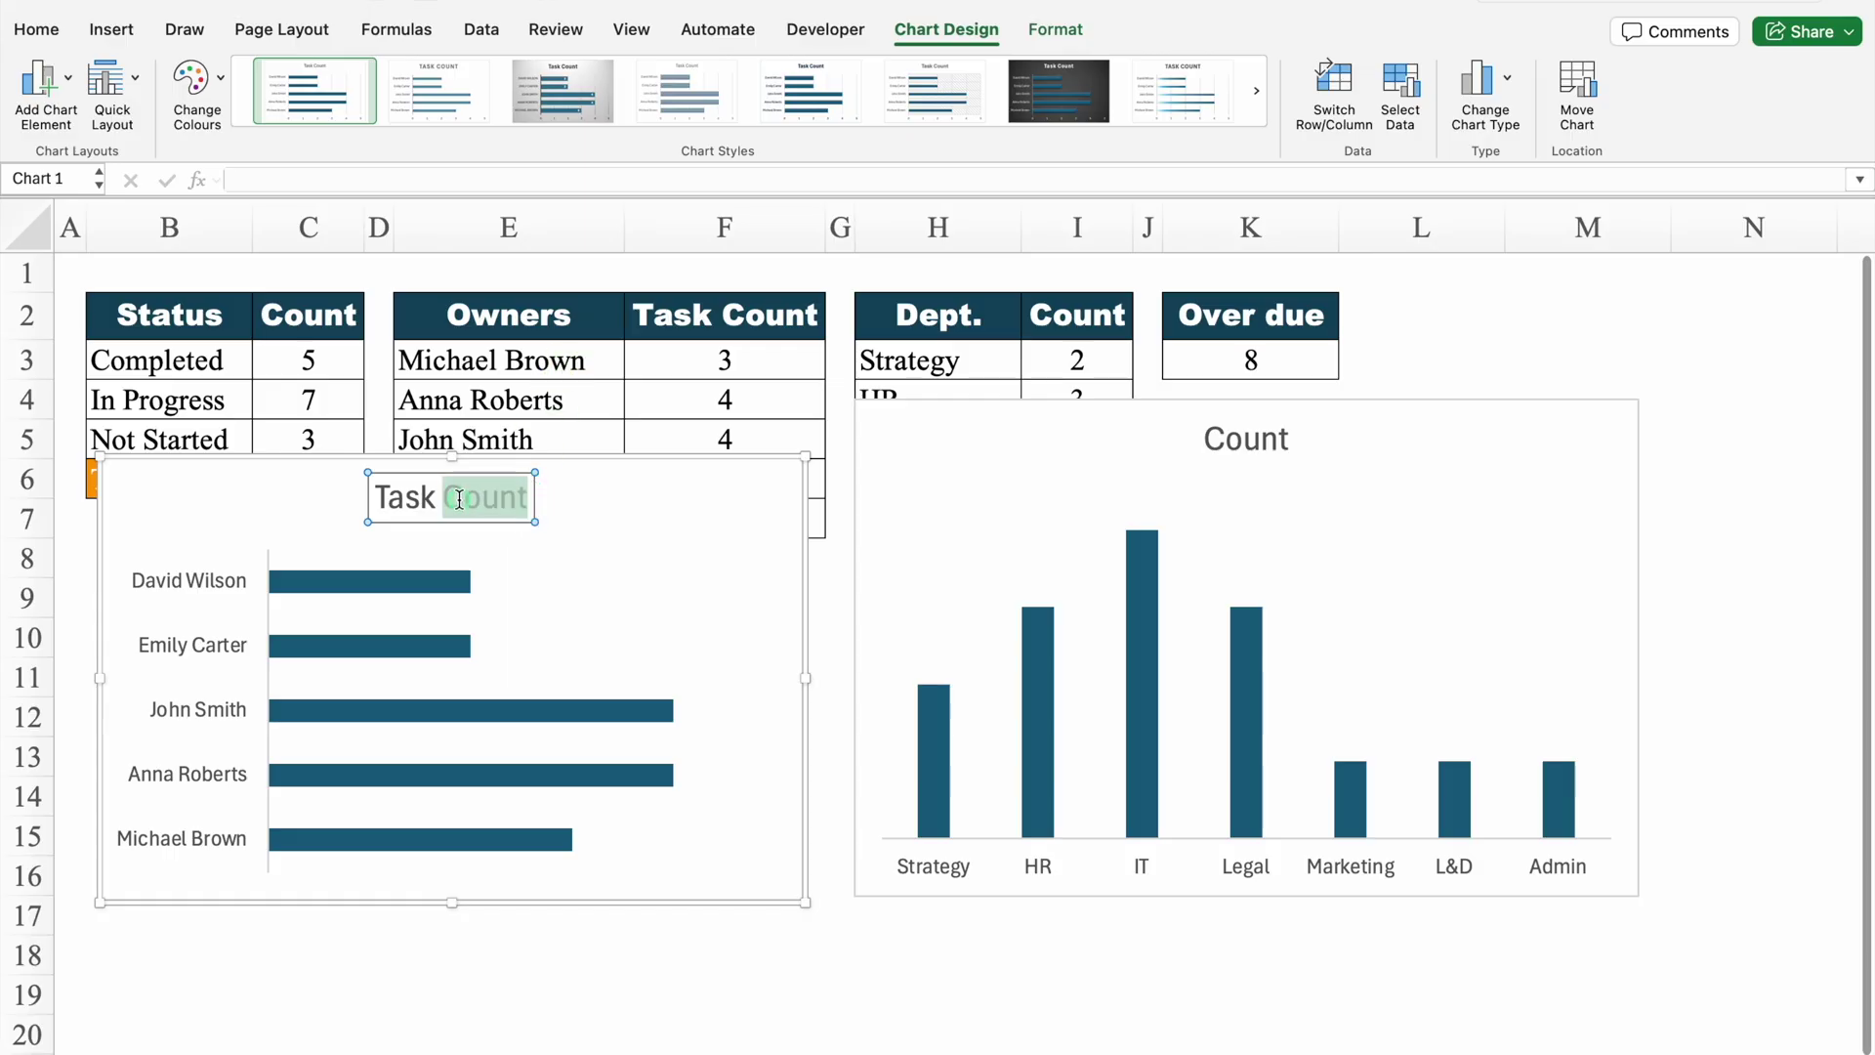
pyautogui.press('BackSpace')
pyautogui.write('-')
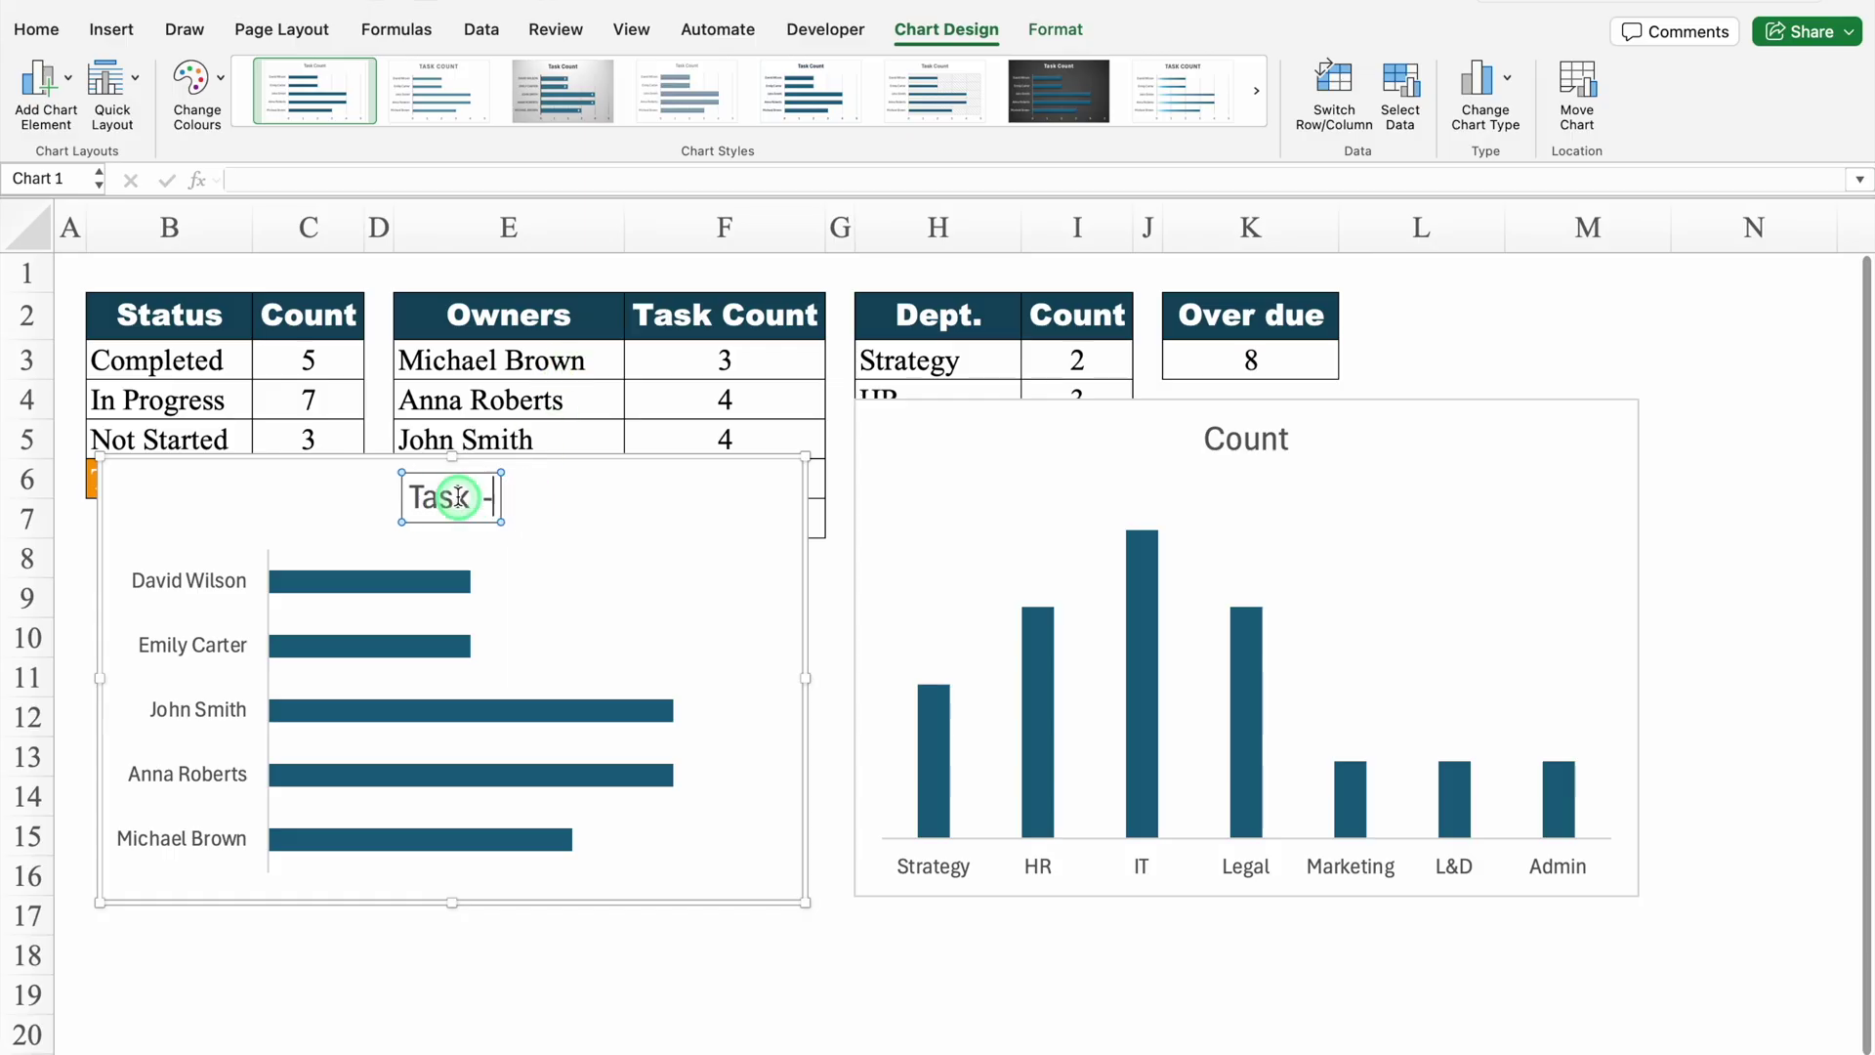
pyautogui.write(' Owner')
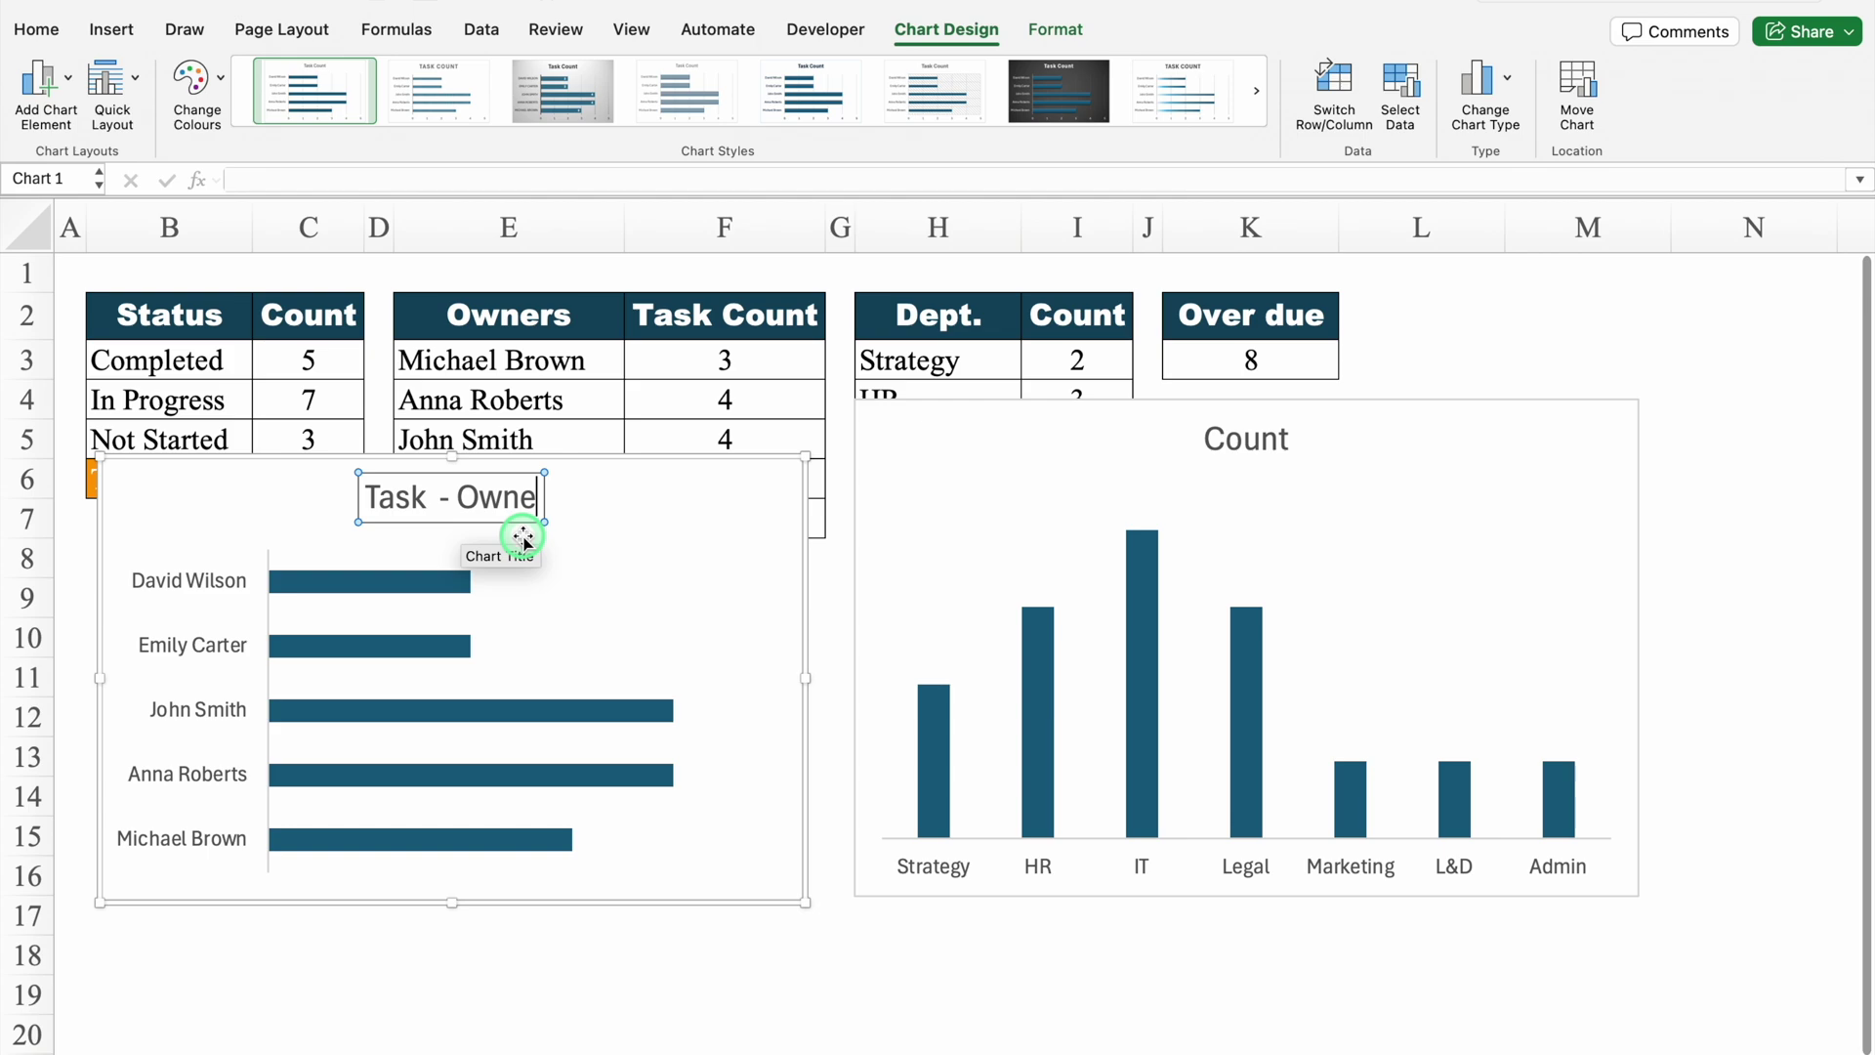
# - Change the column chart's title to "Task - Team"
pyautogui.click(1249, 439)
pyautogui.click(1289, 438)
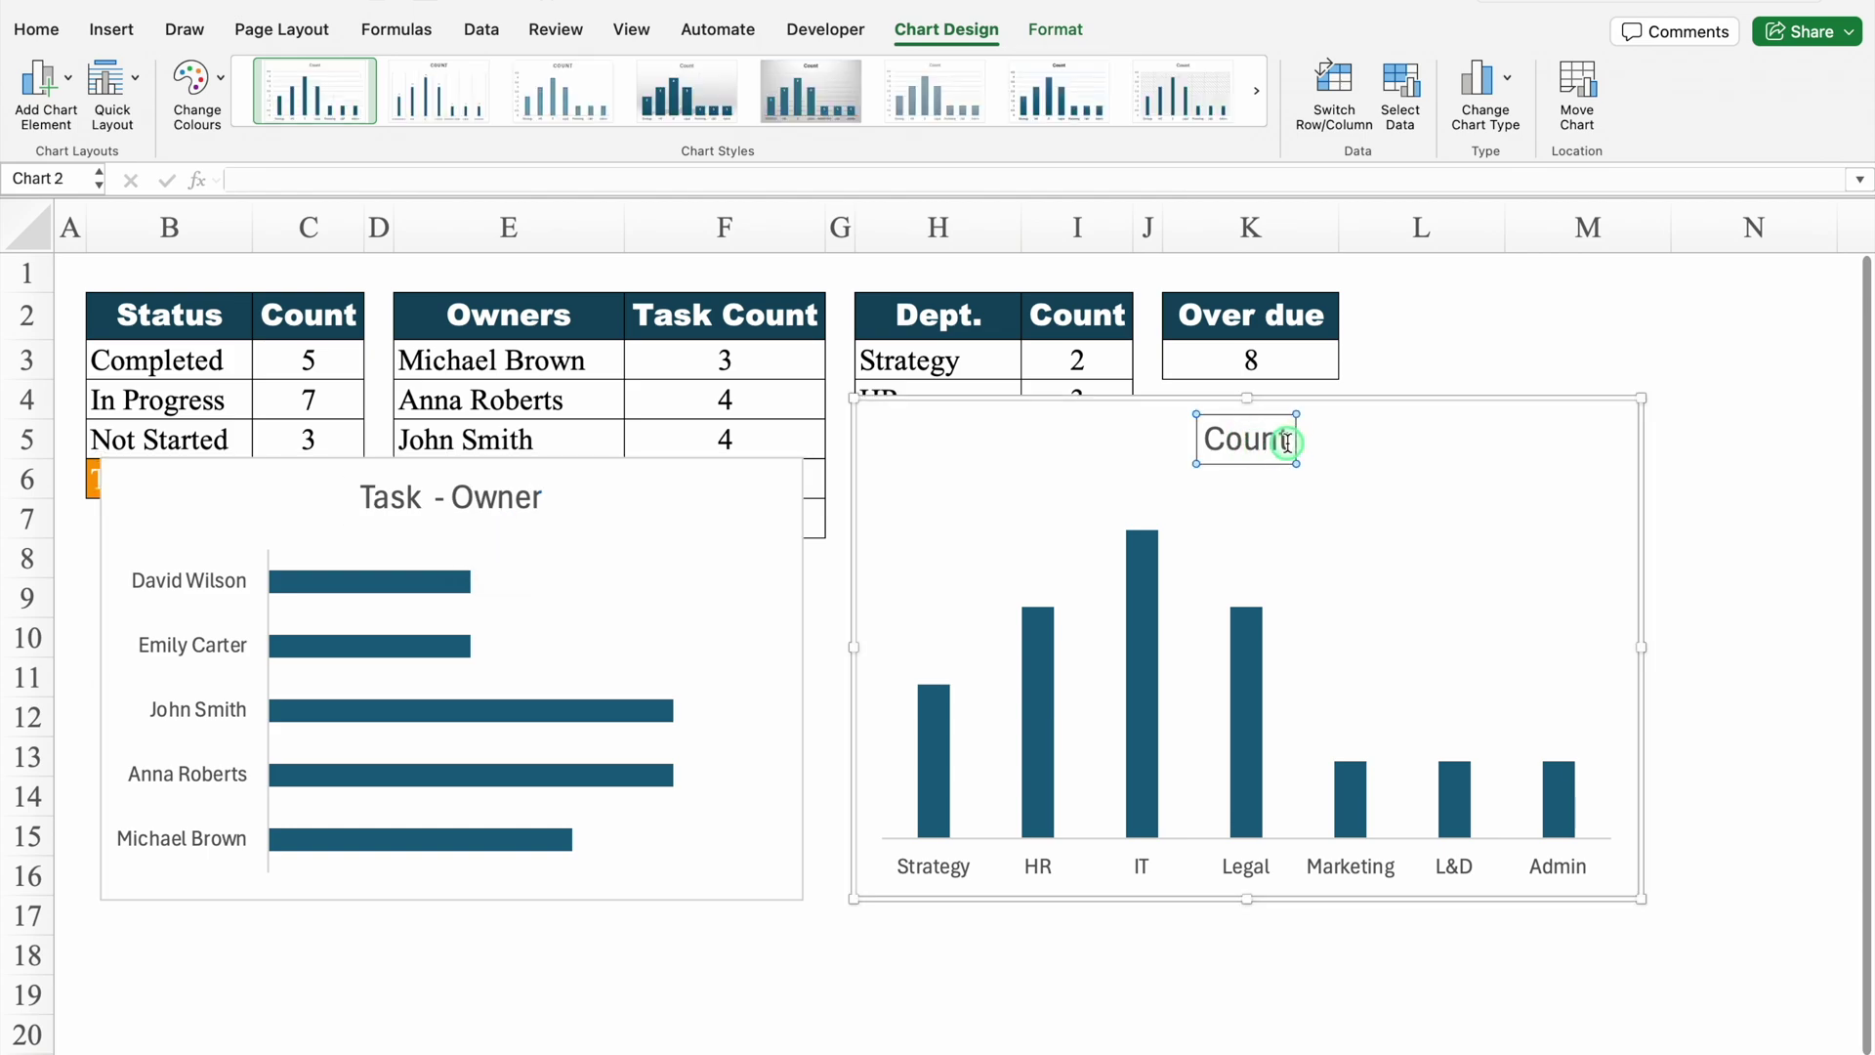
pyautogui.moveTo(1297, 437); pyautogui.dragTo(1217, 439)
pyautogui.write('Ta')
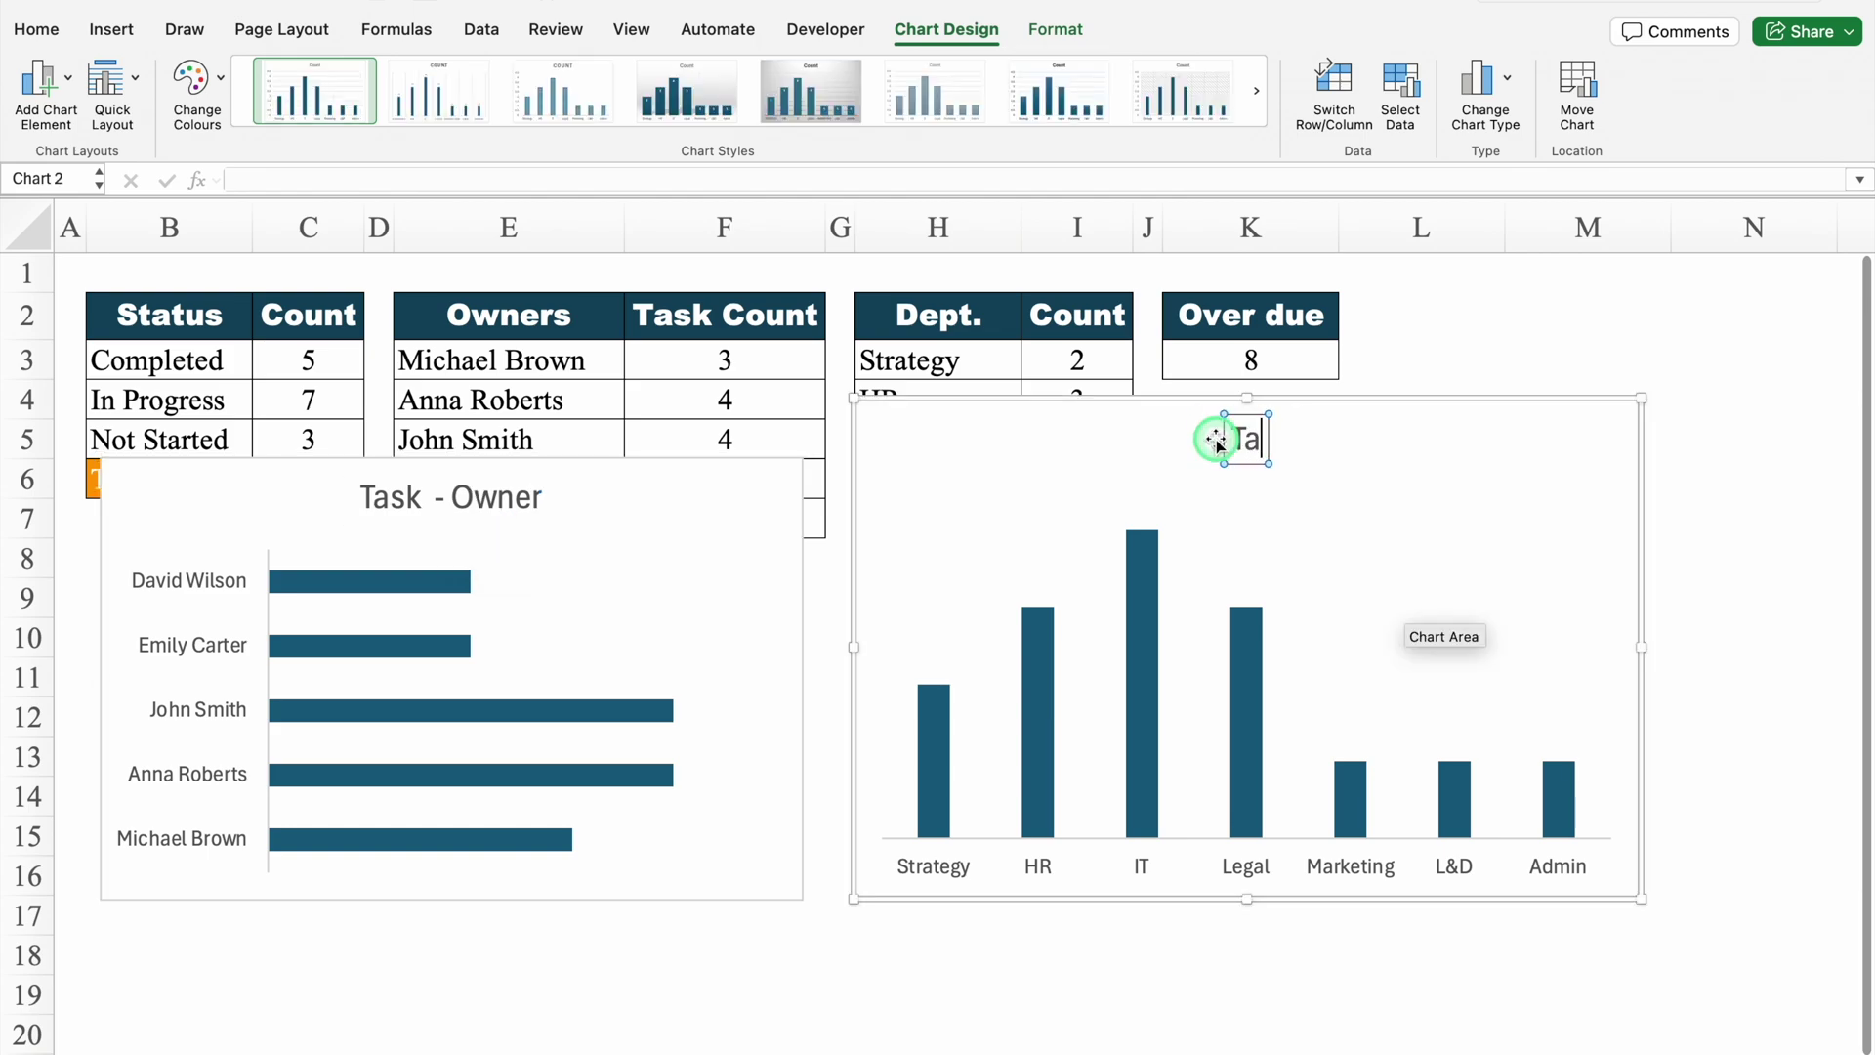
pyautogui.write('sk - Team')
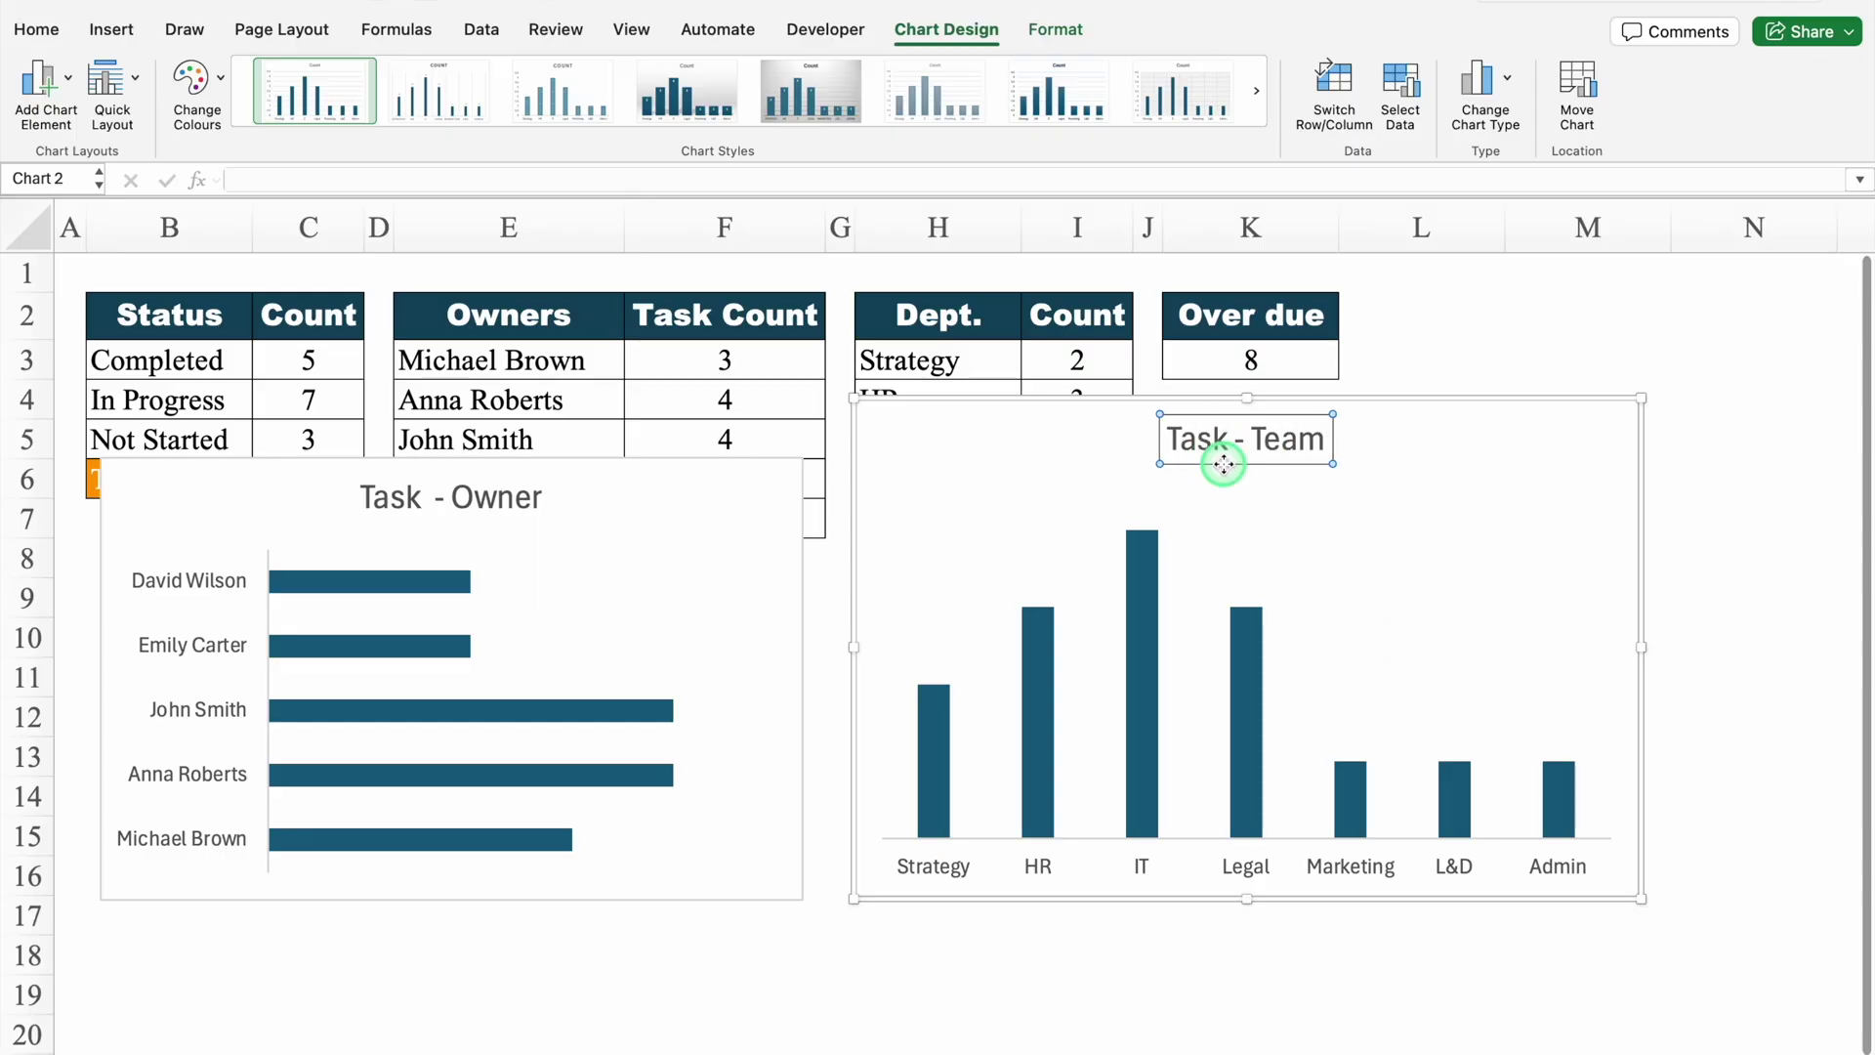
# - Set the titles of the Task - Team and Task - Owner charts in Arial Black
pyautogui.click(1224, 464)
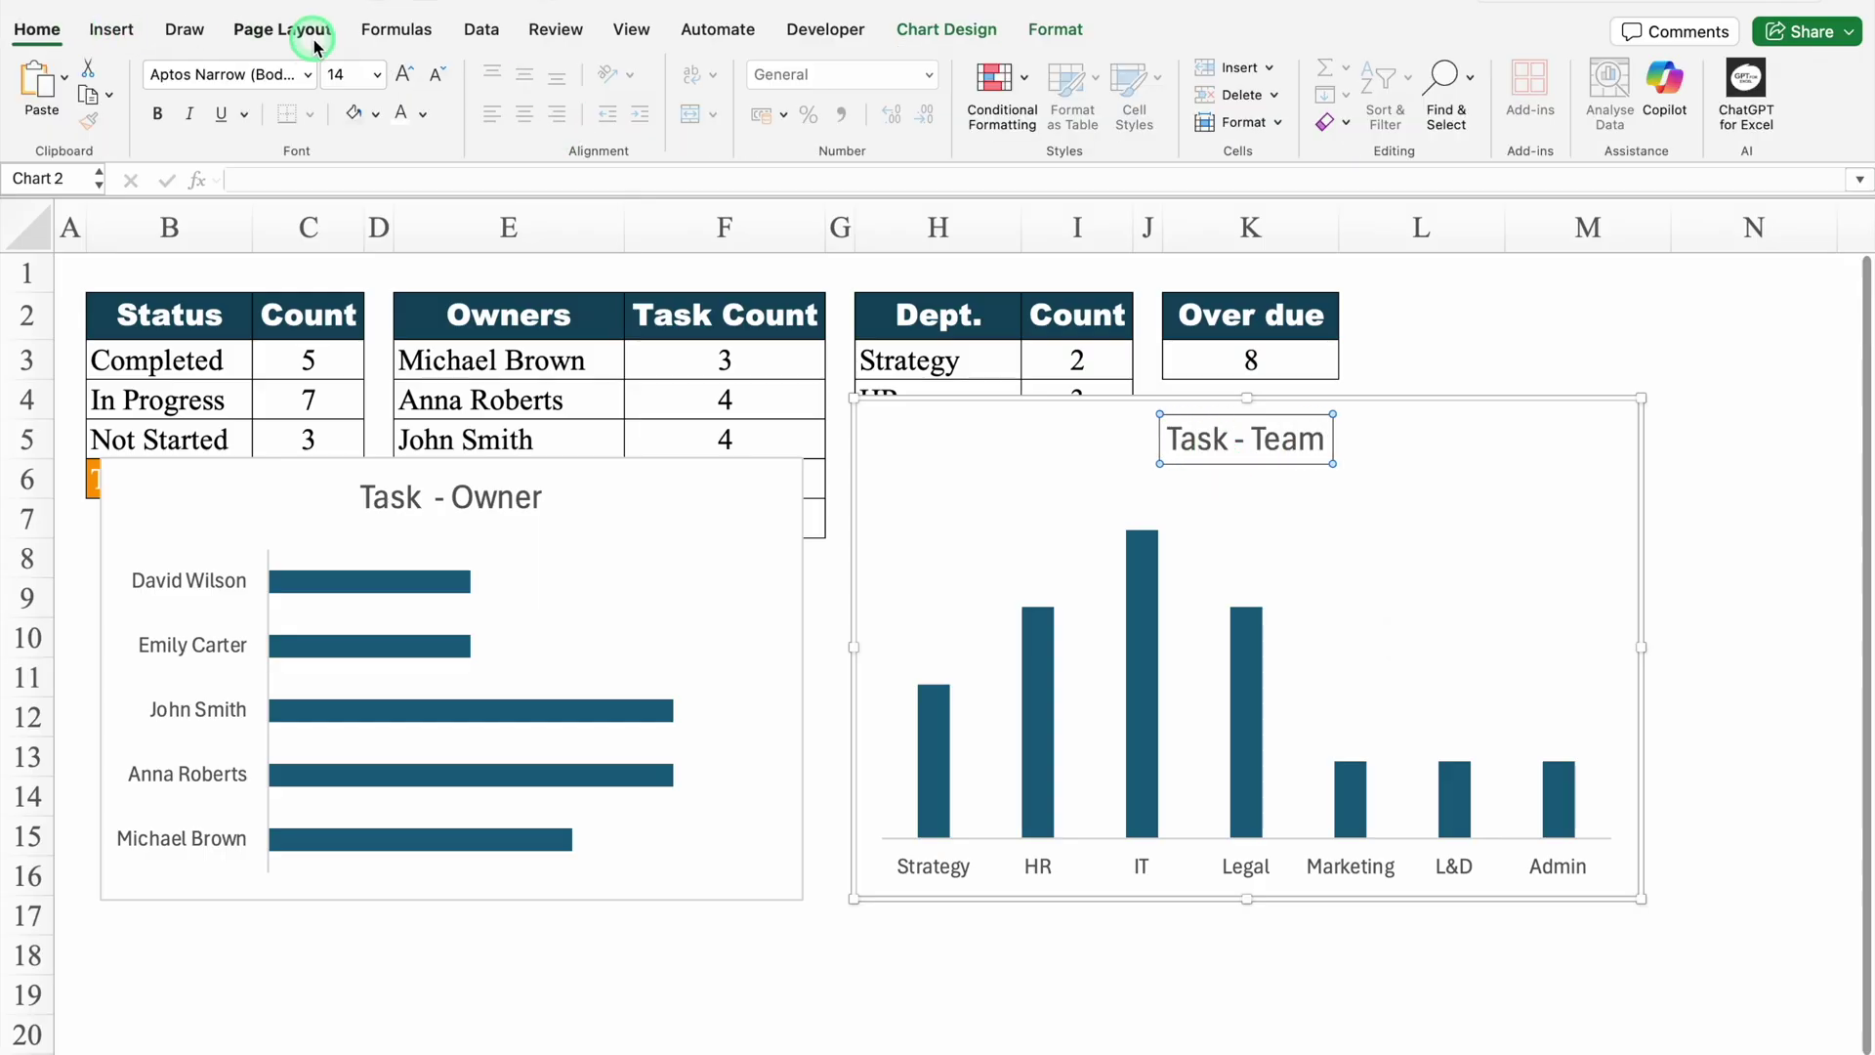
pyautogui.click(309, 75)
pyautogui.moveTo(314, 288)
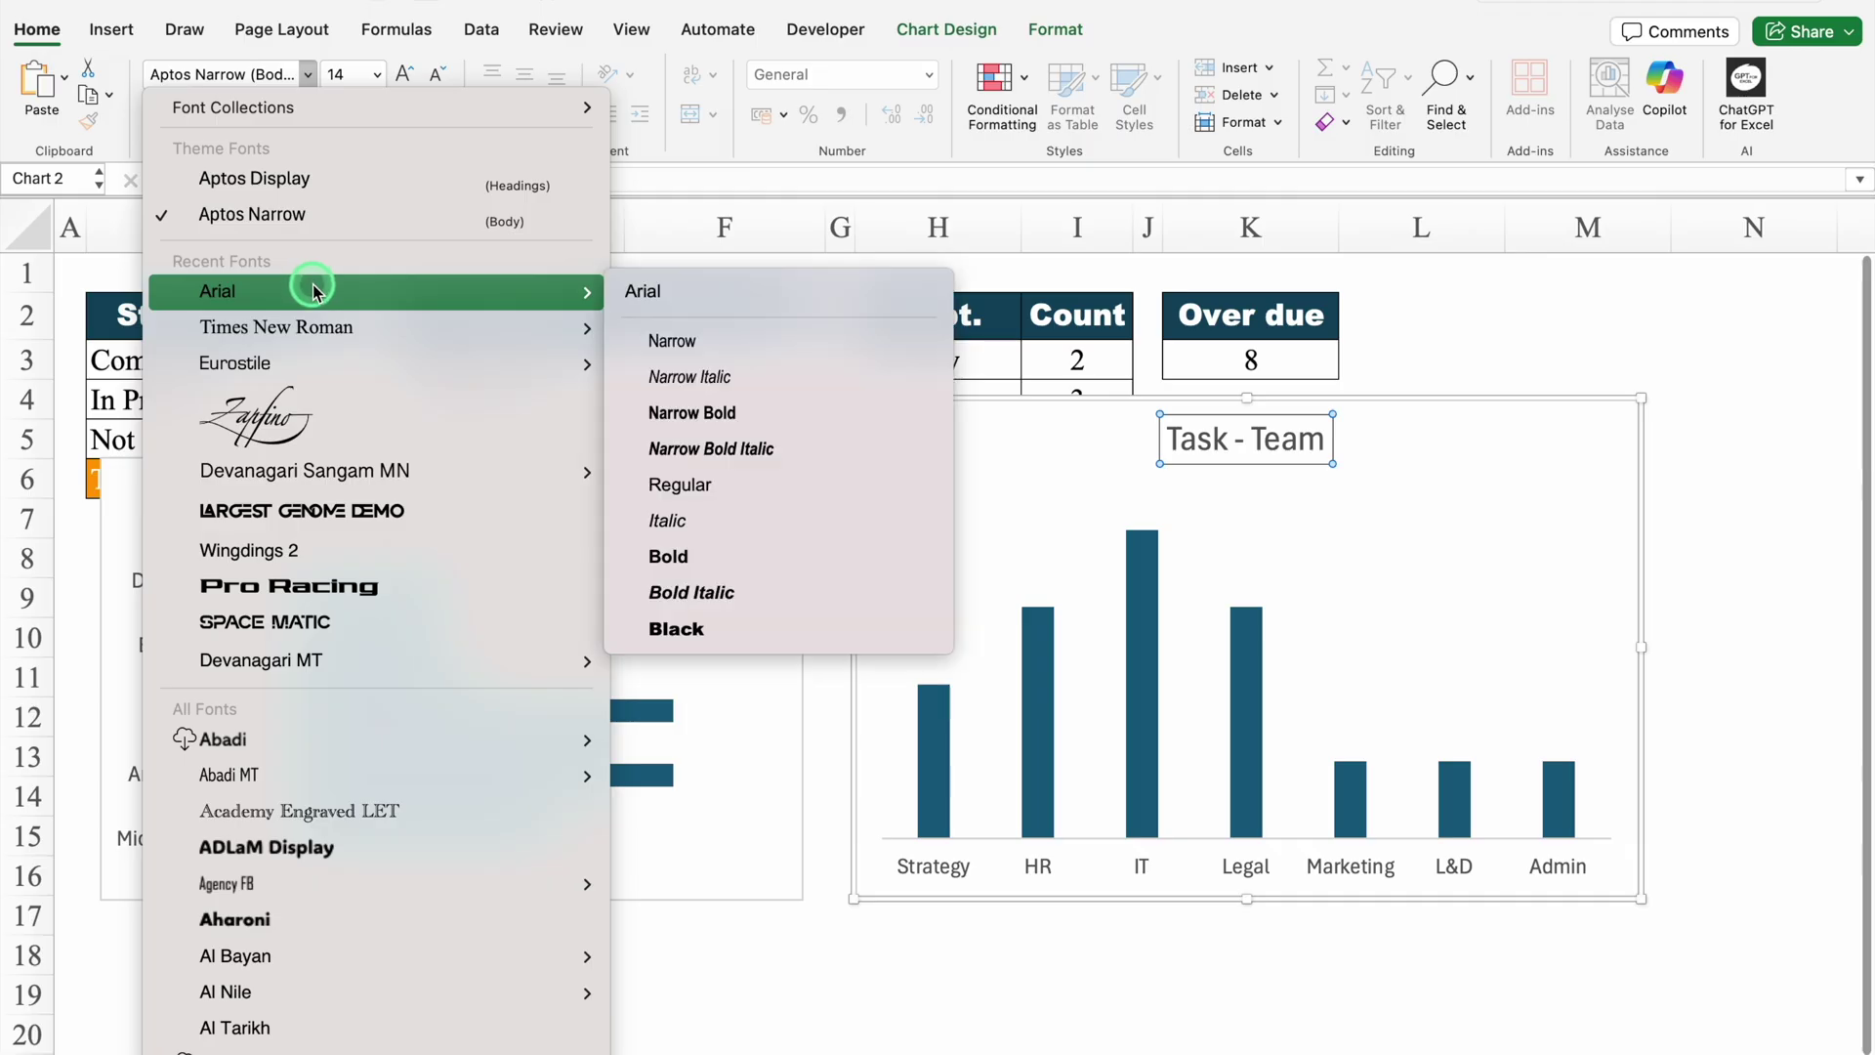
pyautogui.click(700, 625)
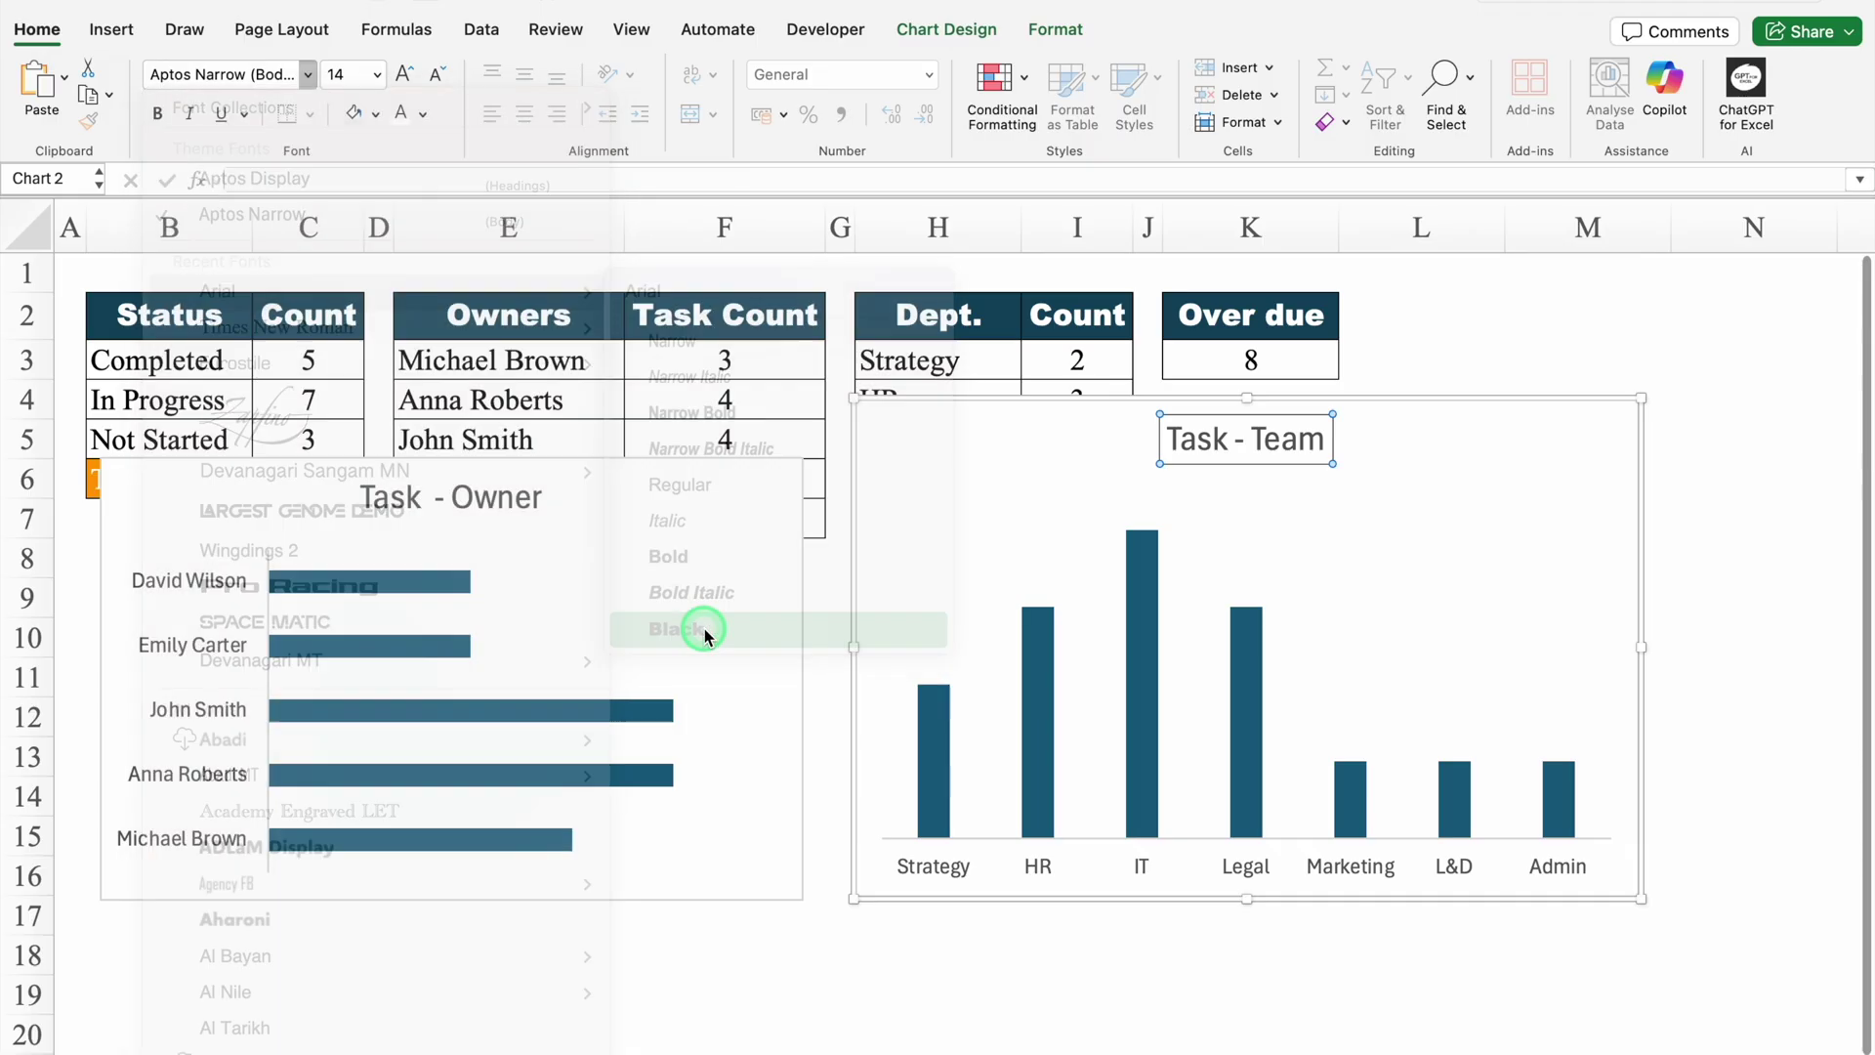
pyautogui.click(527, 504)
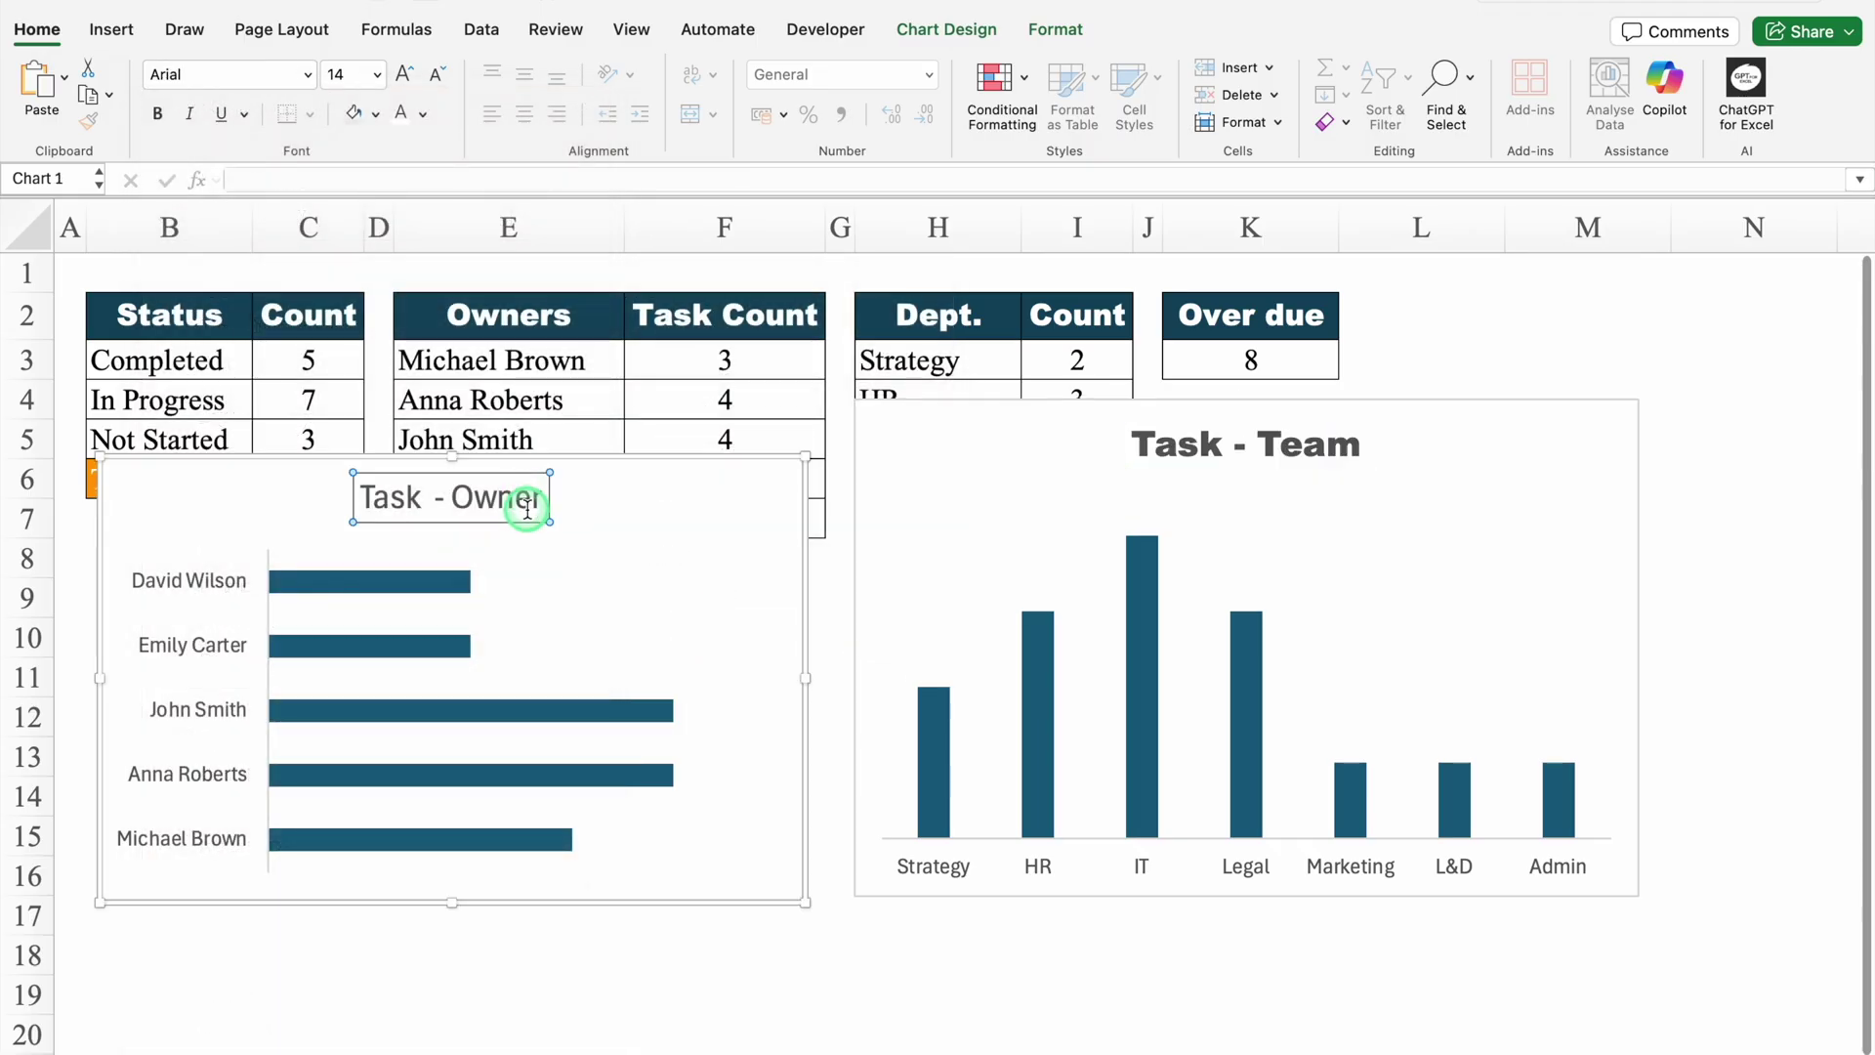
pyautogui.click(309, 75)
pyautogui.moveTo(335, 290)
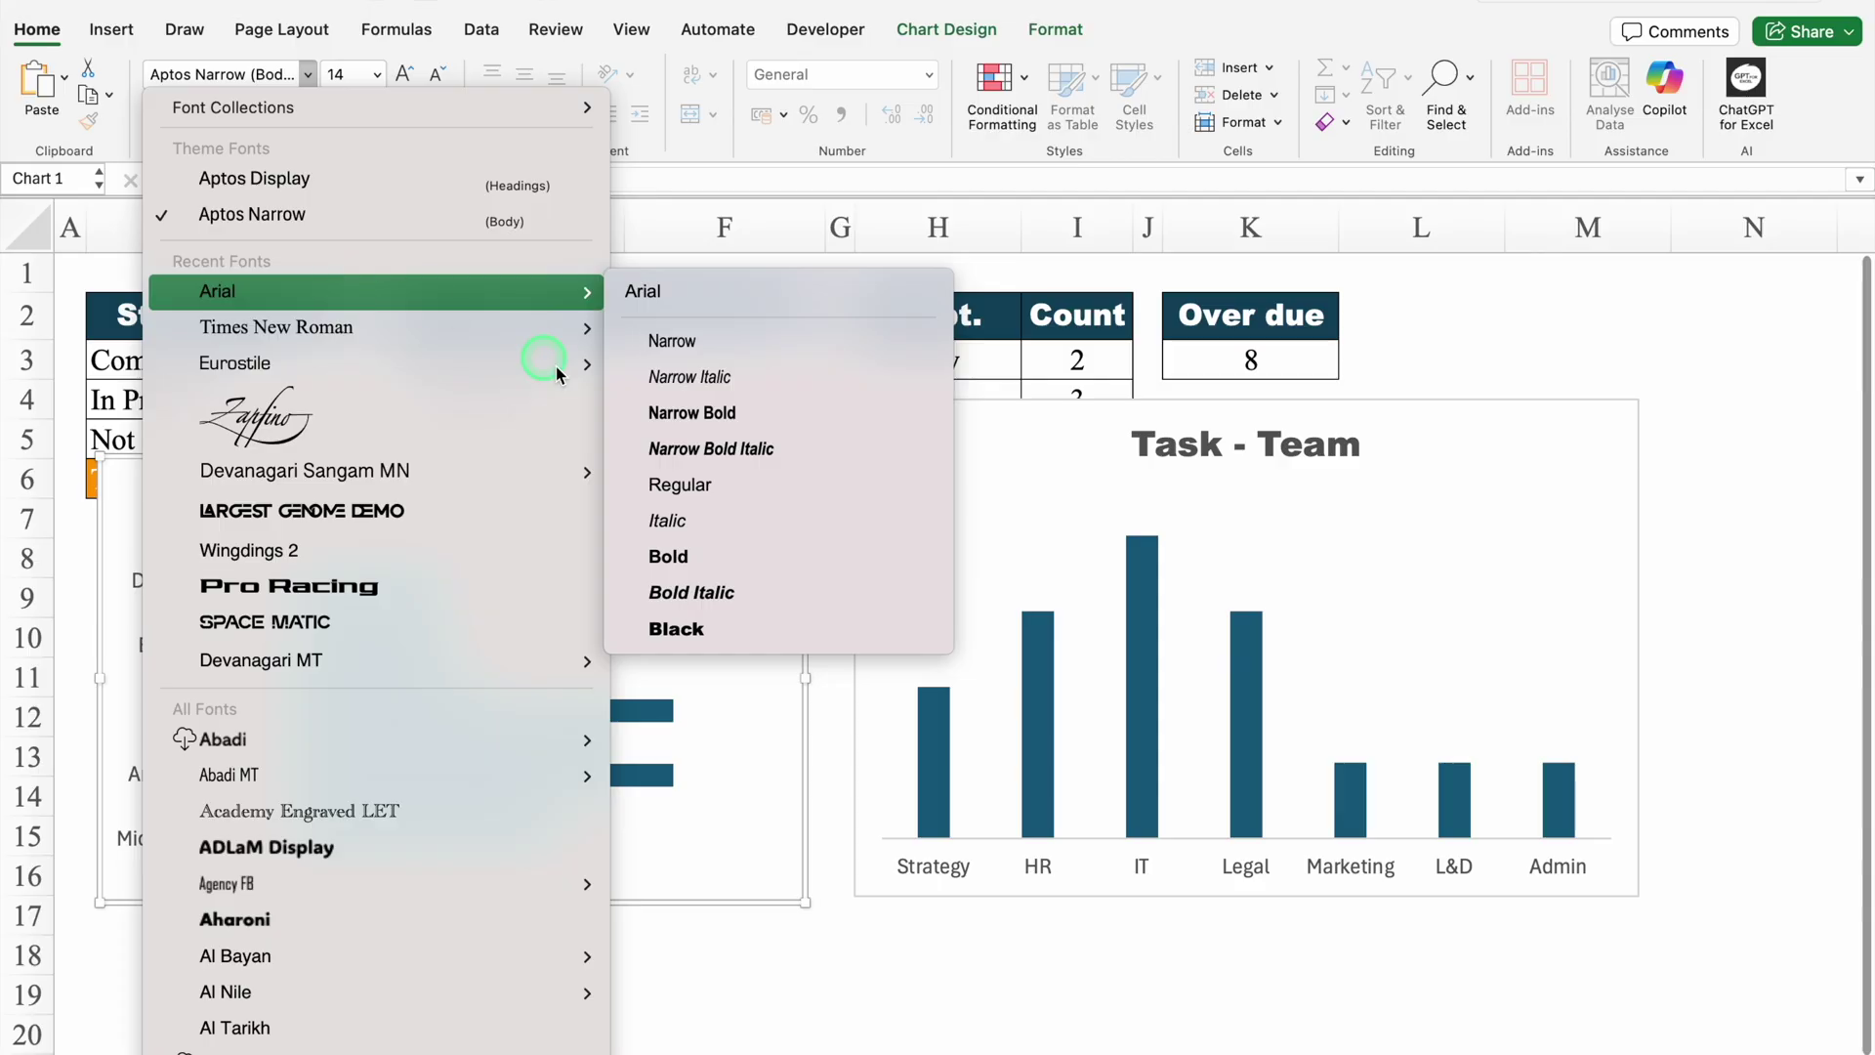
pyautogui.click(705, 628)
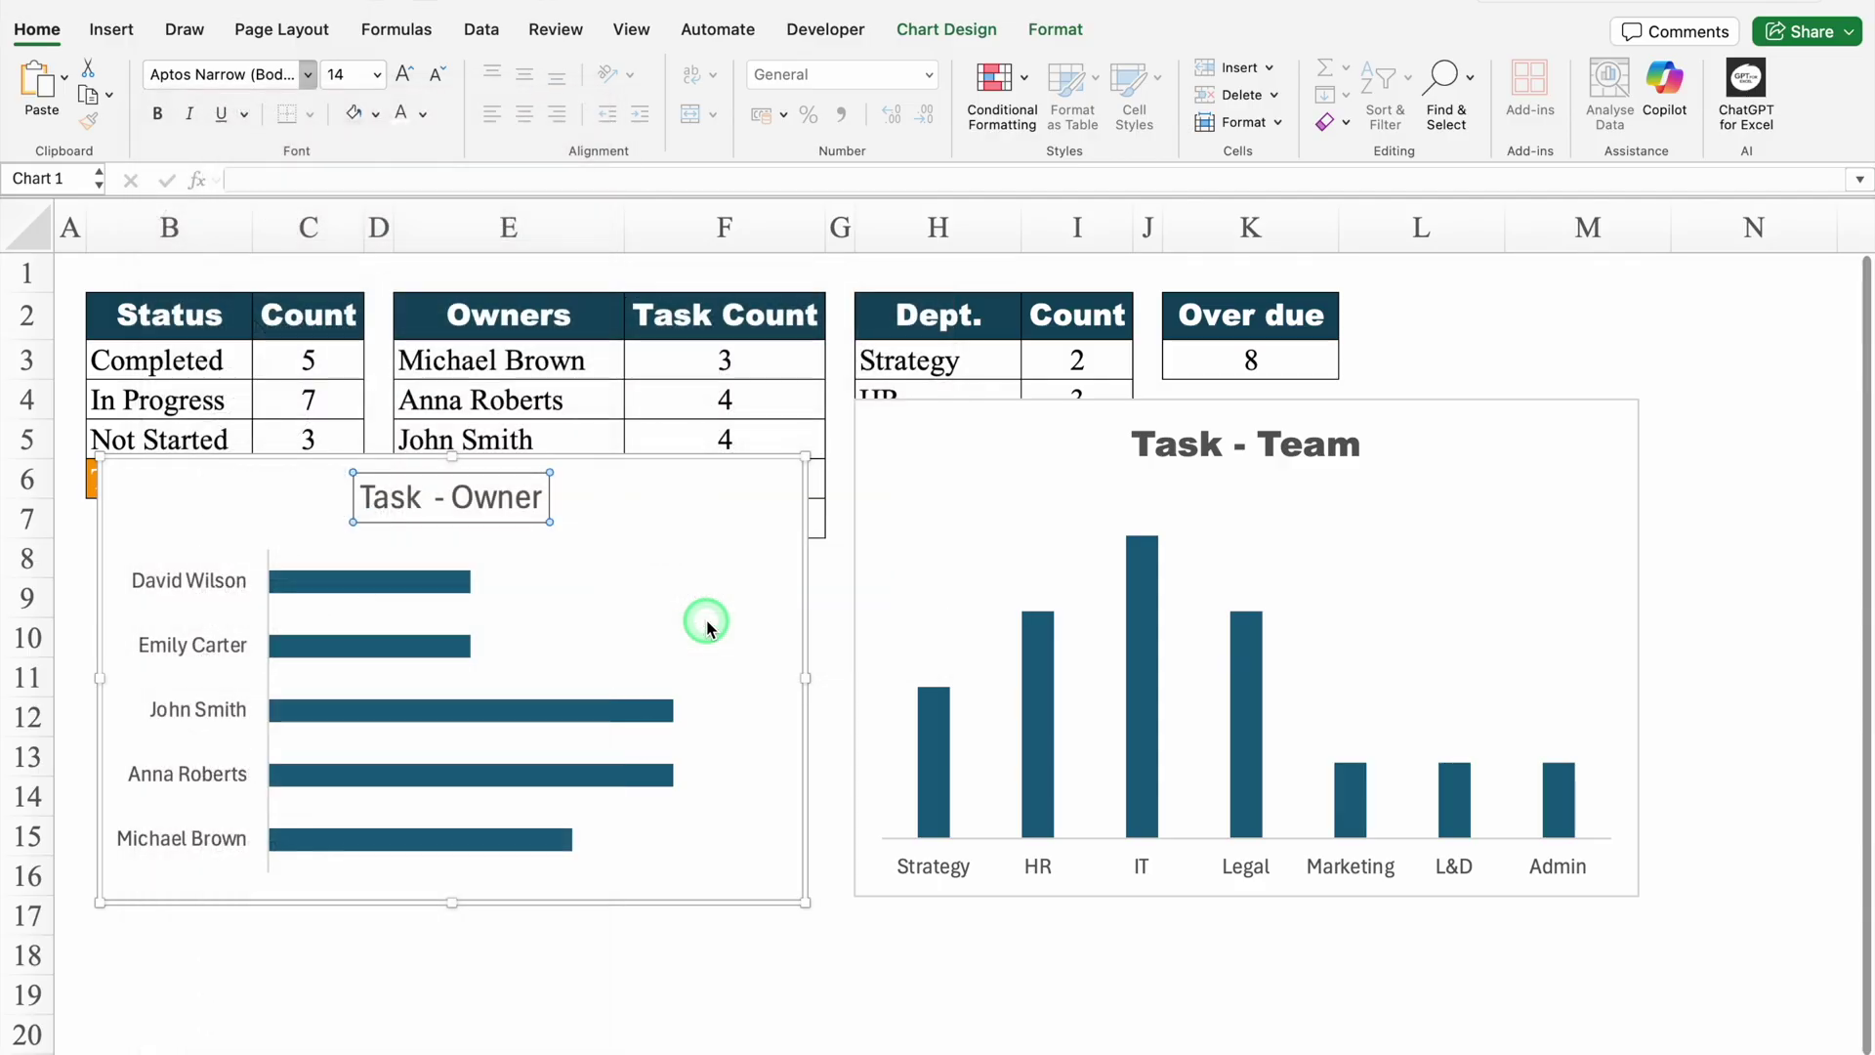
# - Add data labels to the bars of the Task - Owner chart and the columns of the Task - Team chart
pyautogui.rightClick(410, 592)
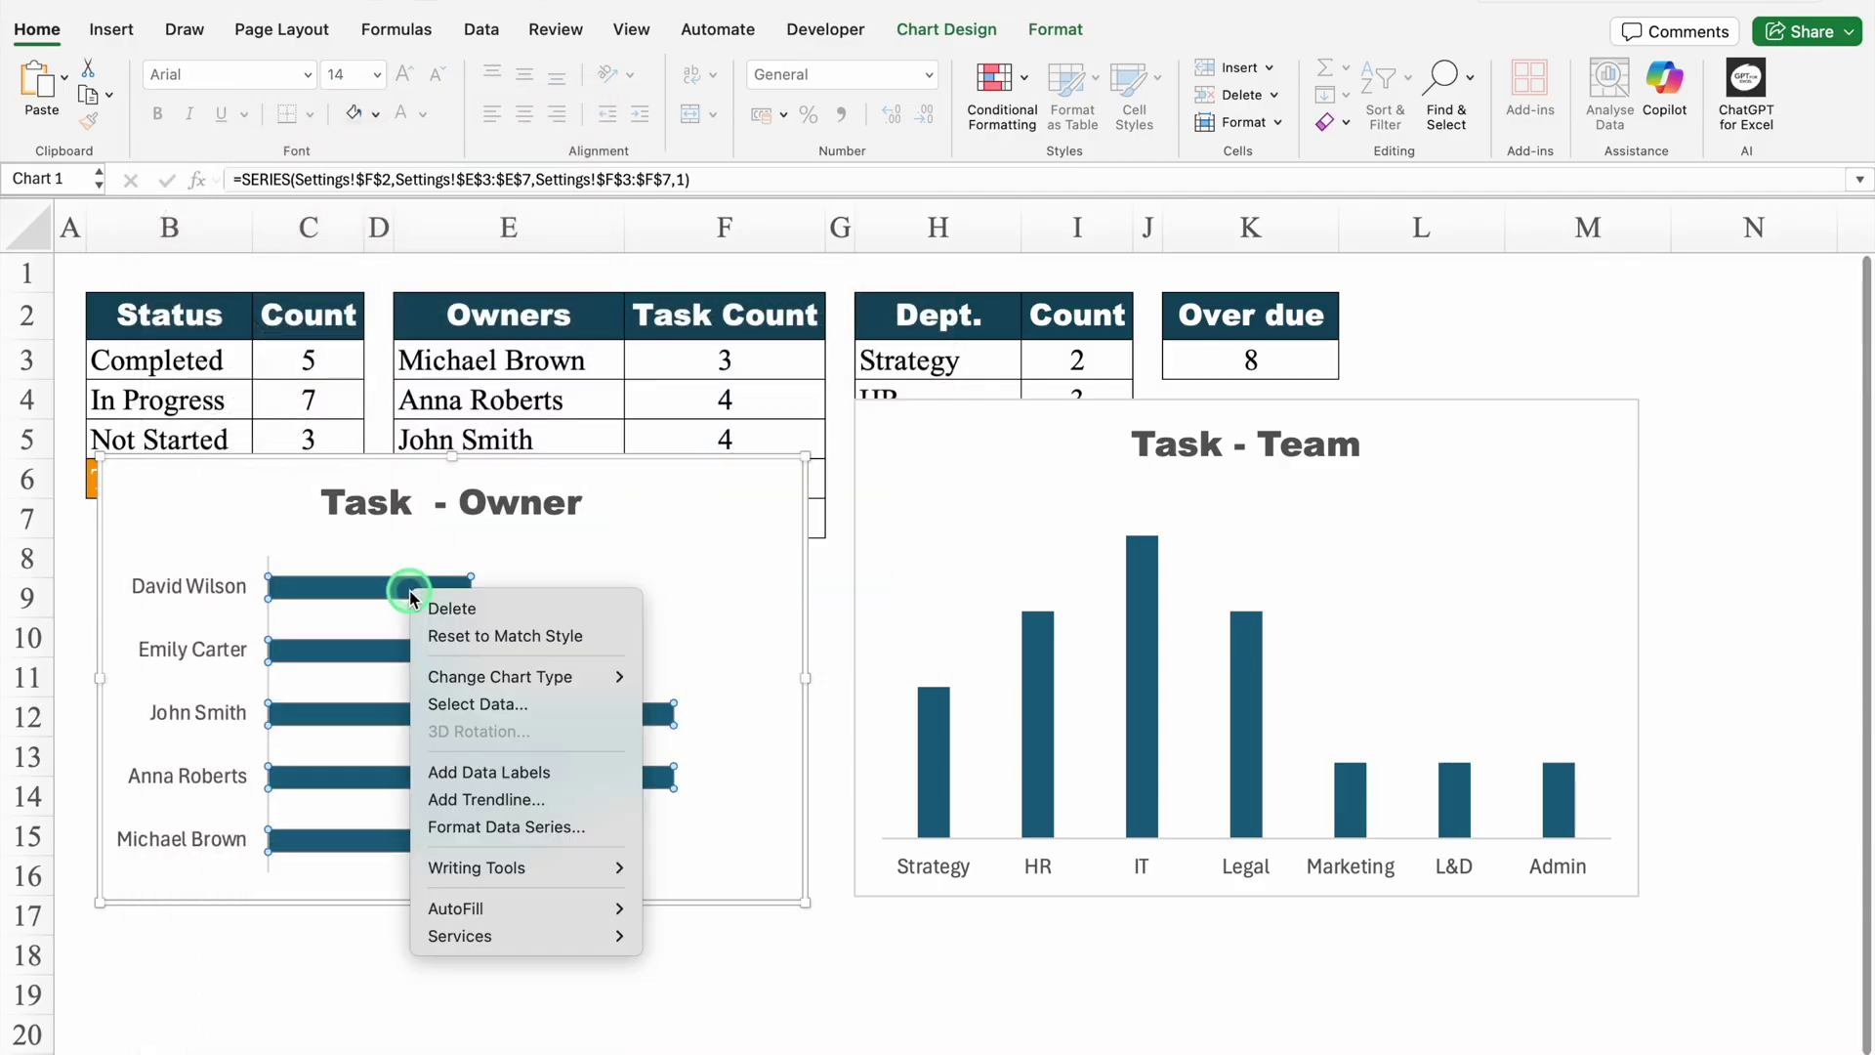
pyautogui.click(462, 773)
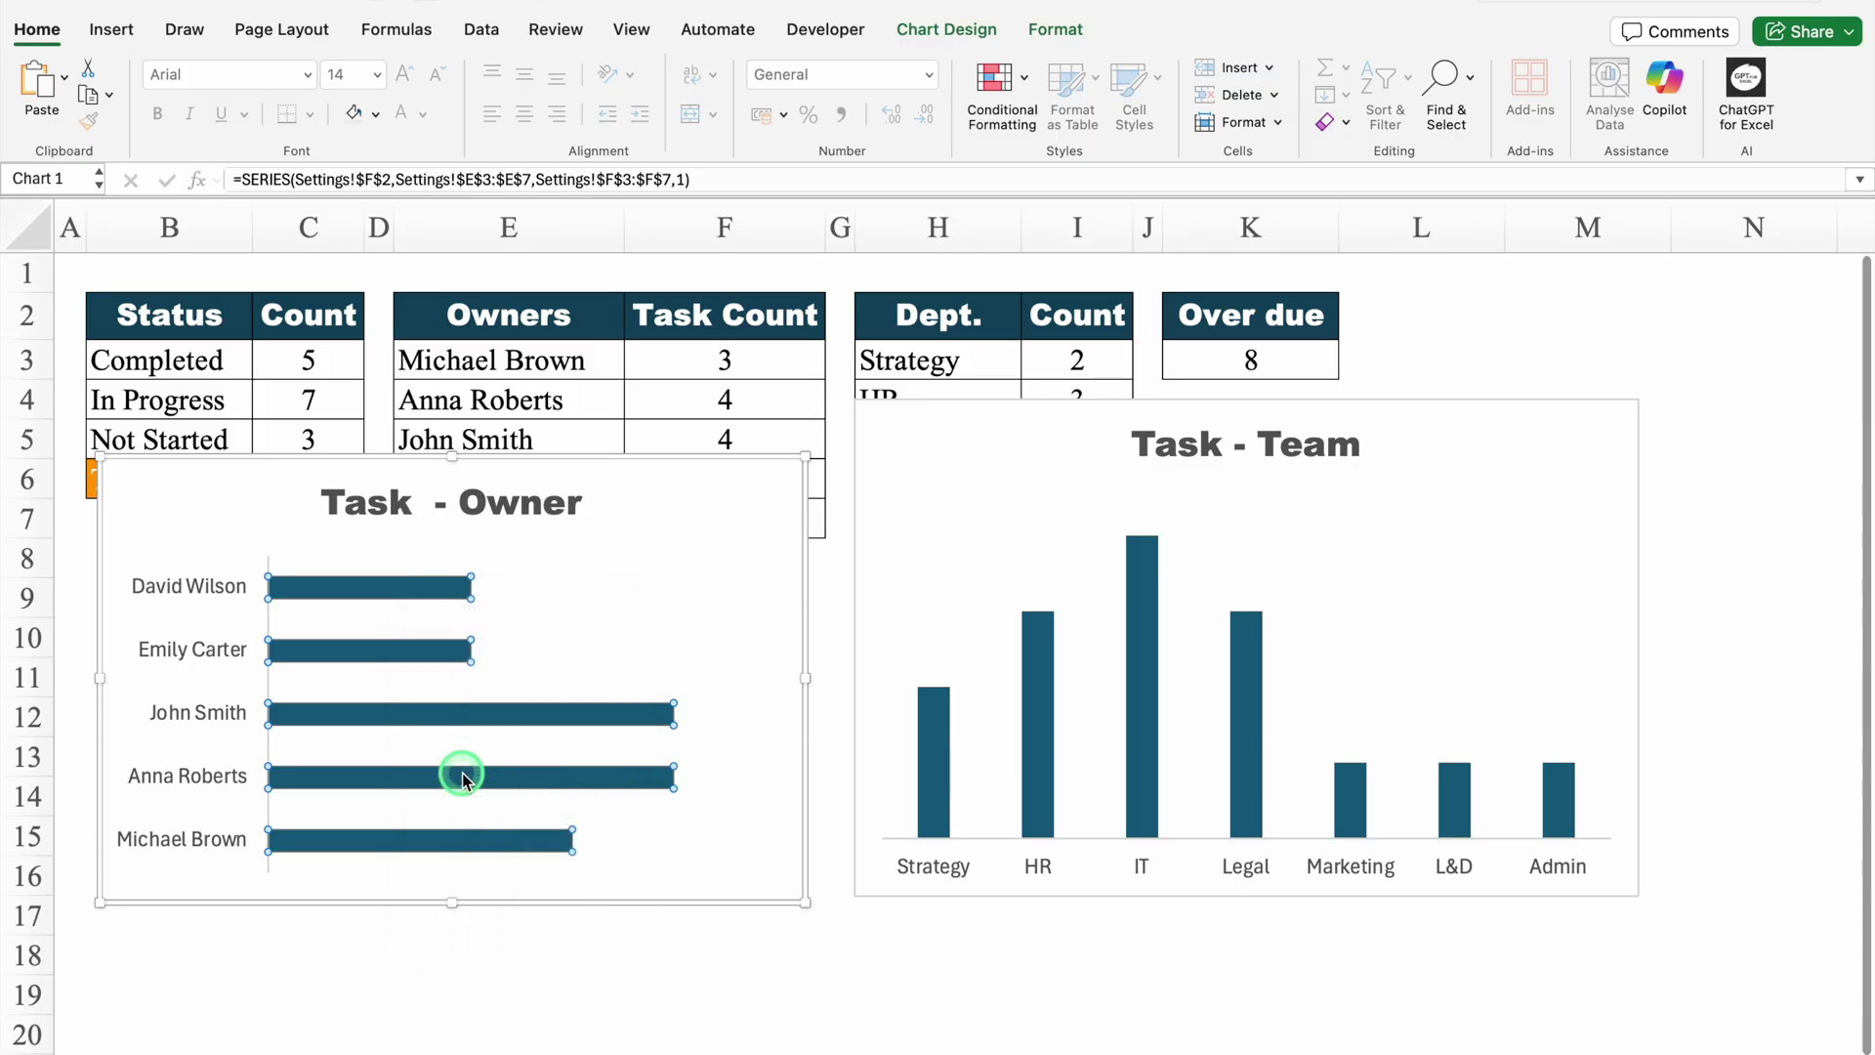
pyautogui.click(1141, 612)
pyautogui.rightClick(1141, 611)
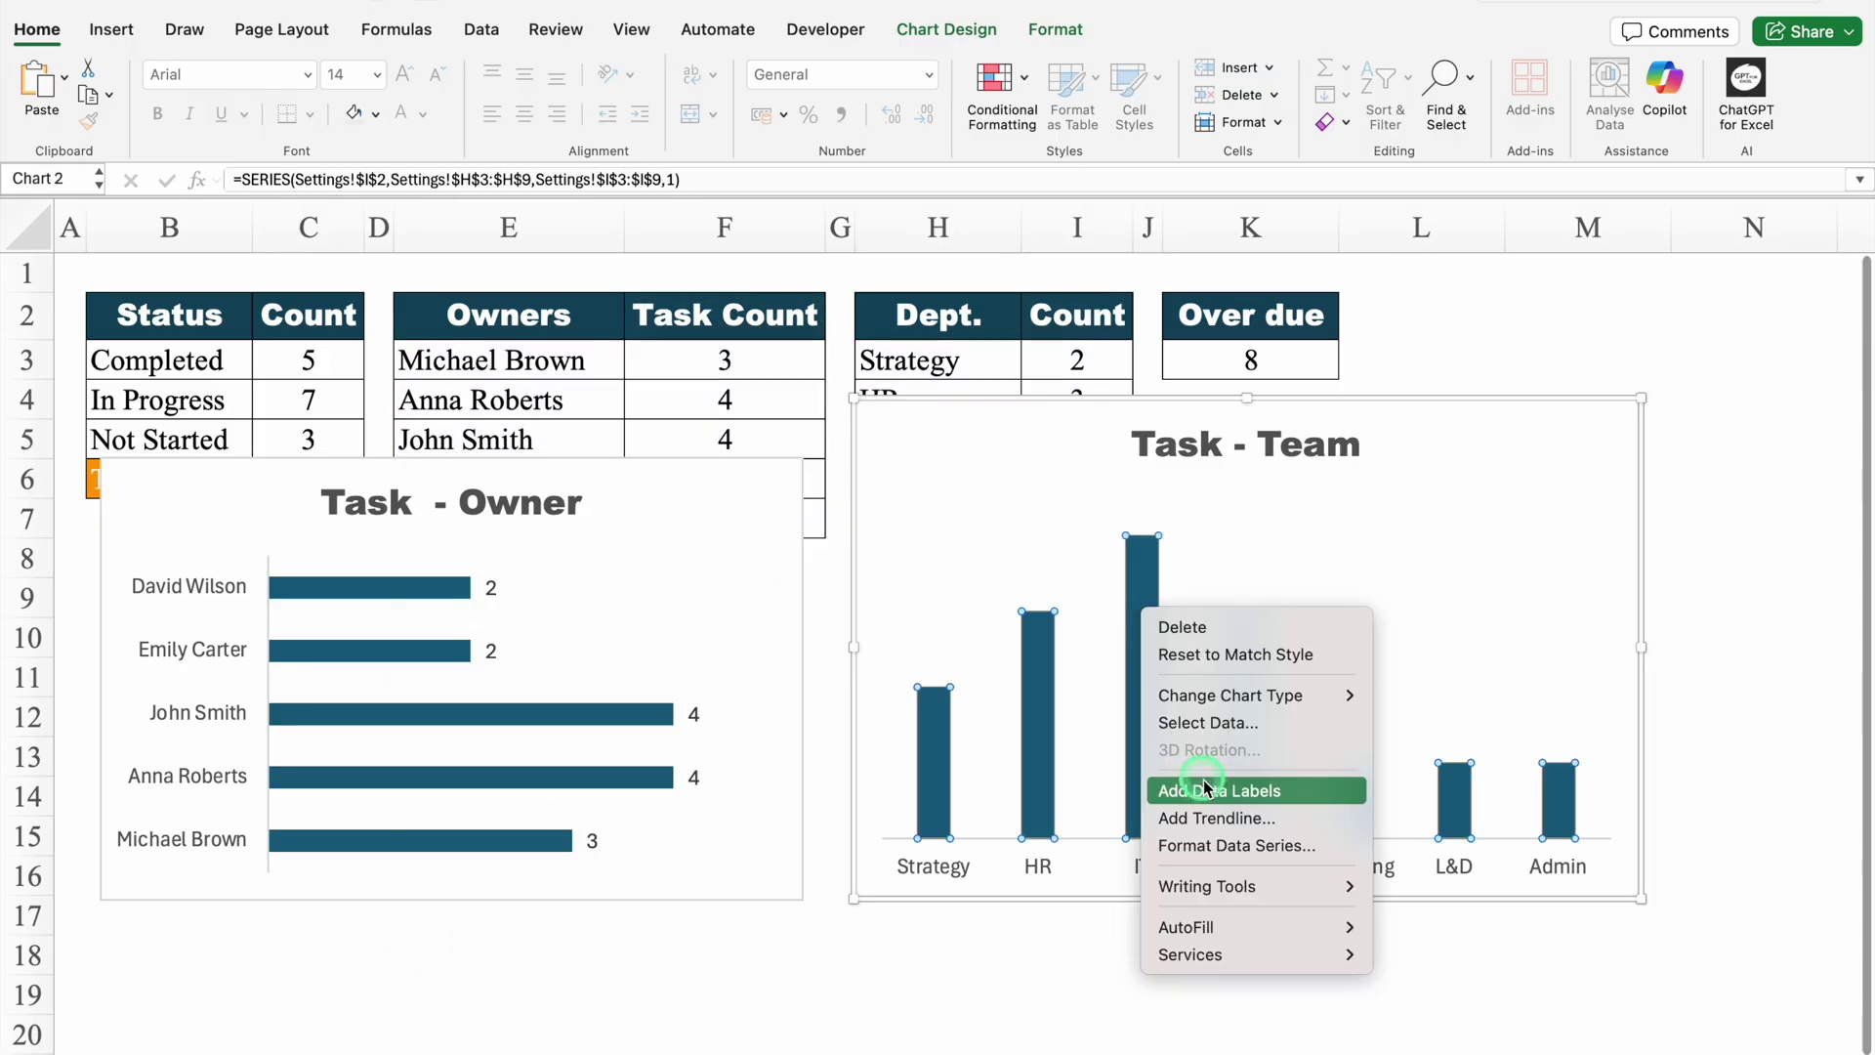
pyautogui.click(1205, 787)
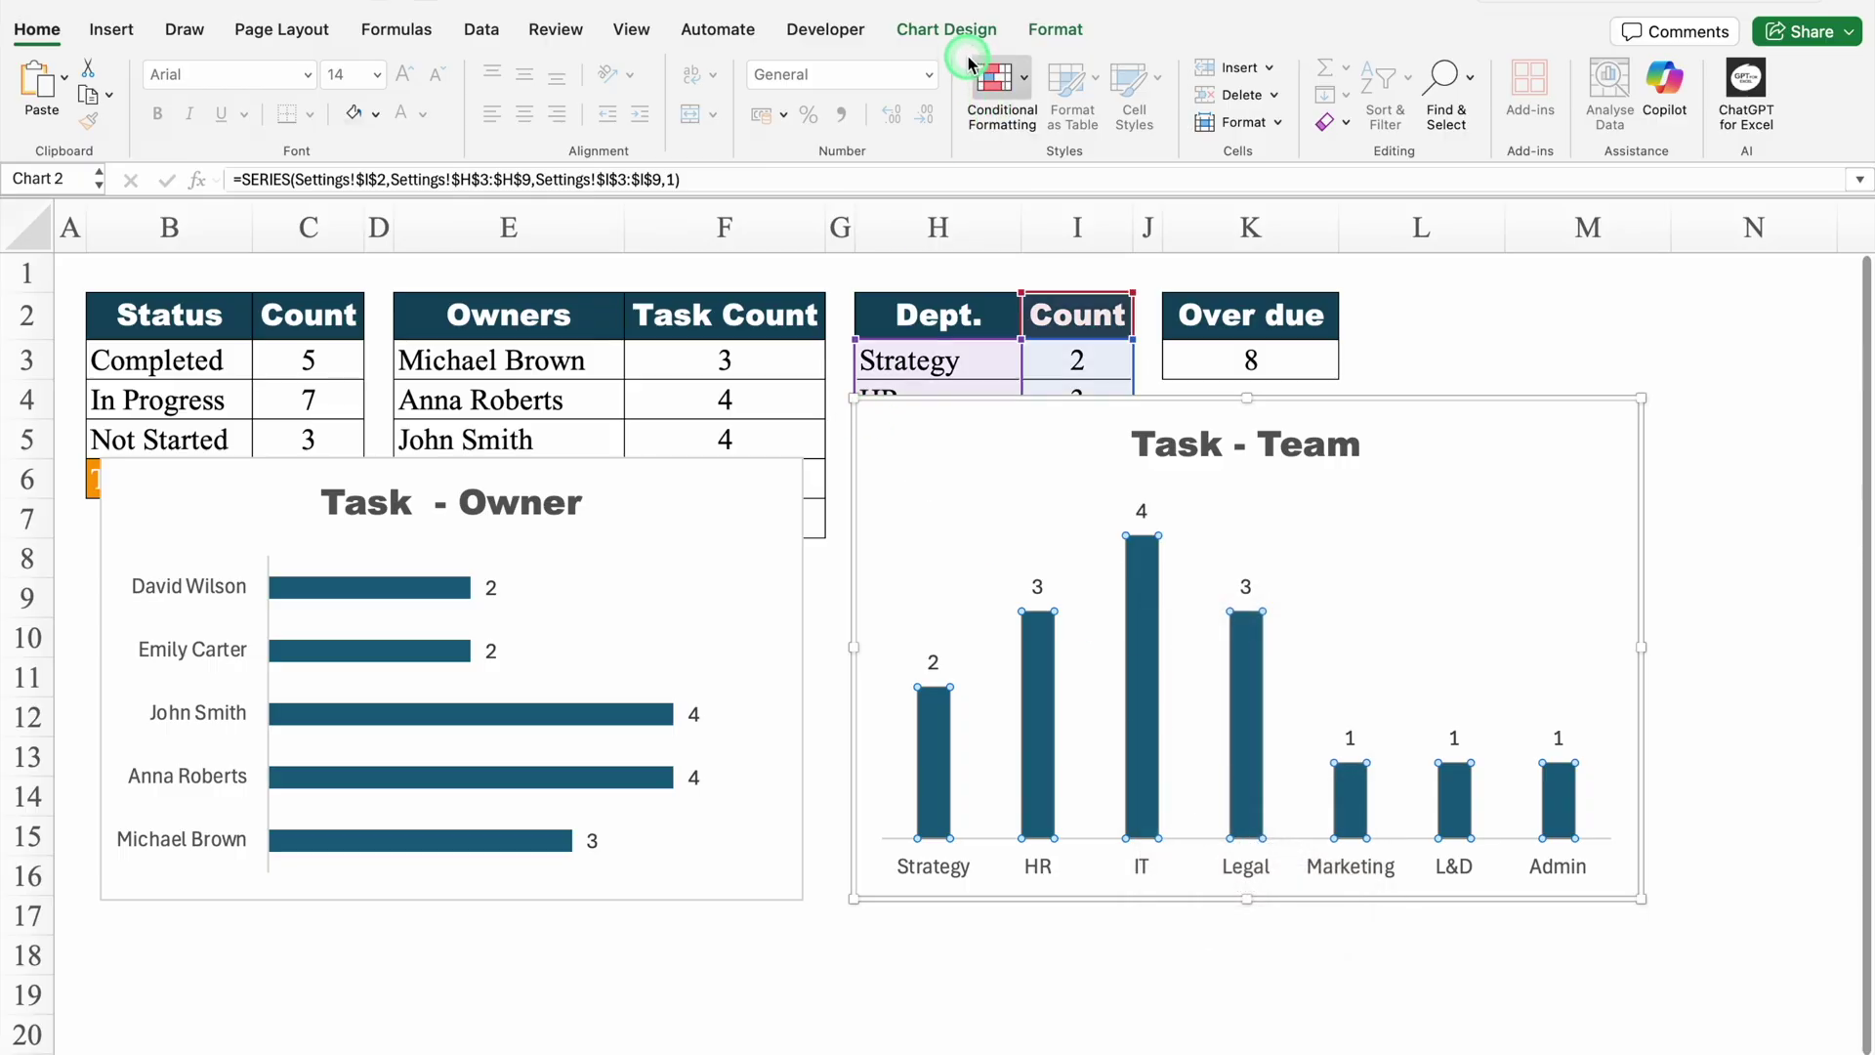
# - Fill the columns of the Task - Team chart and the bars of the Task - Owner chart with orange
pyautogui.click(1045, 29)
pyautogui.click(752, 76)
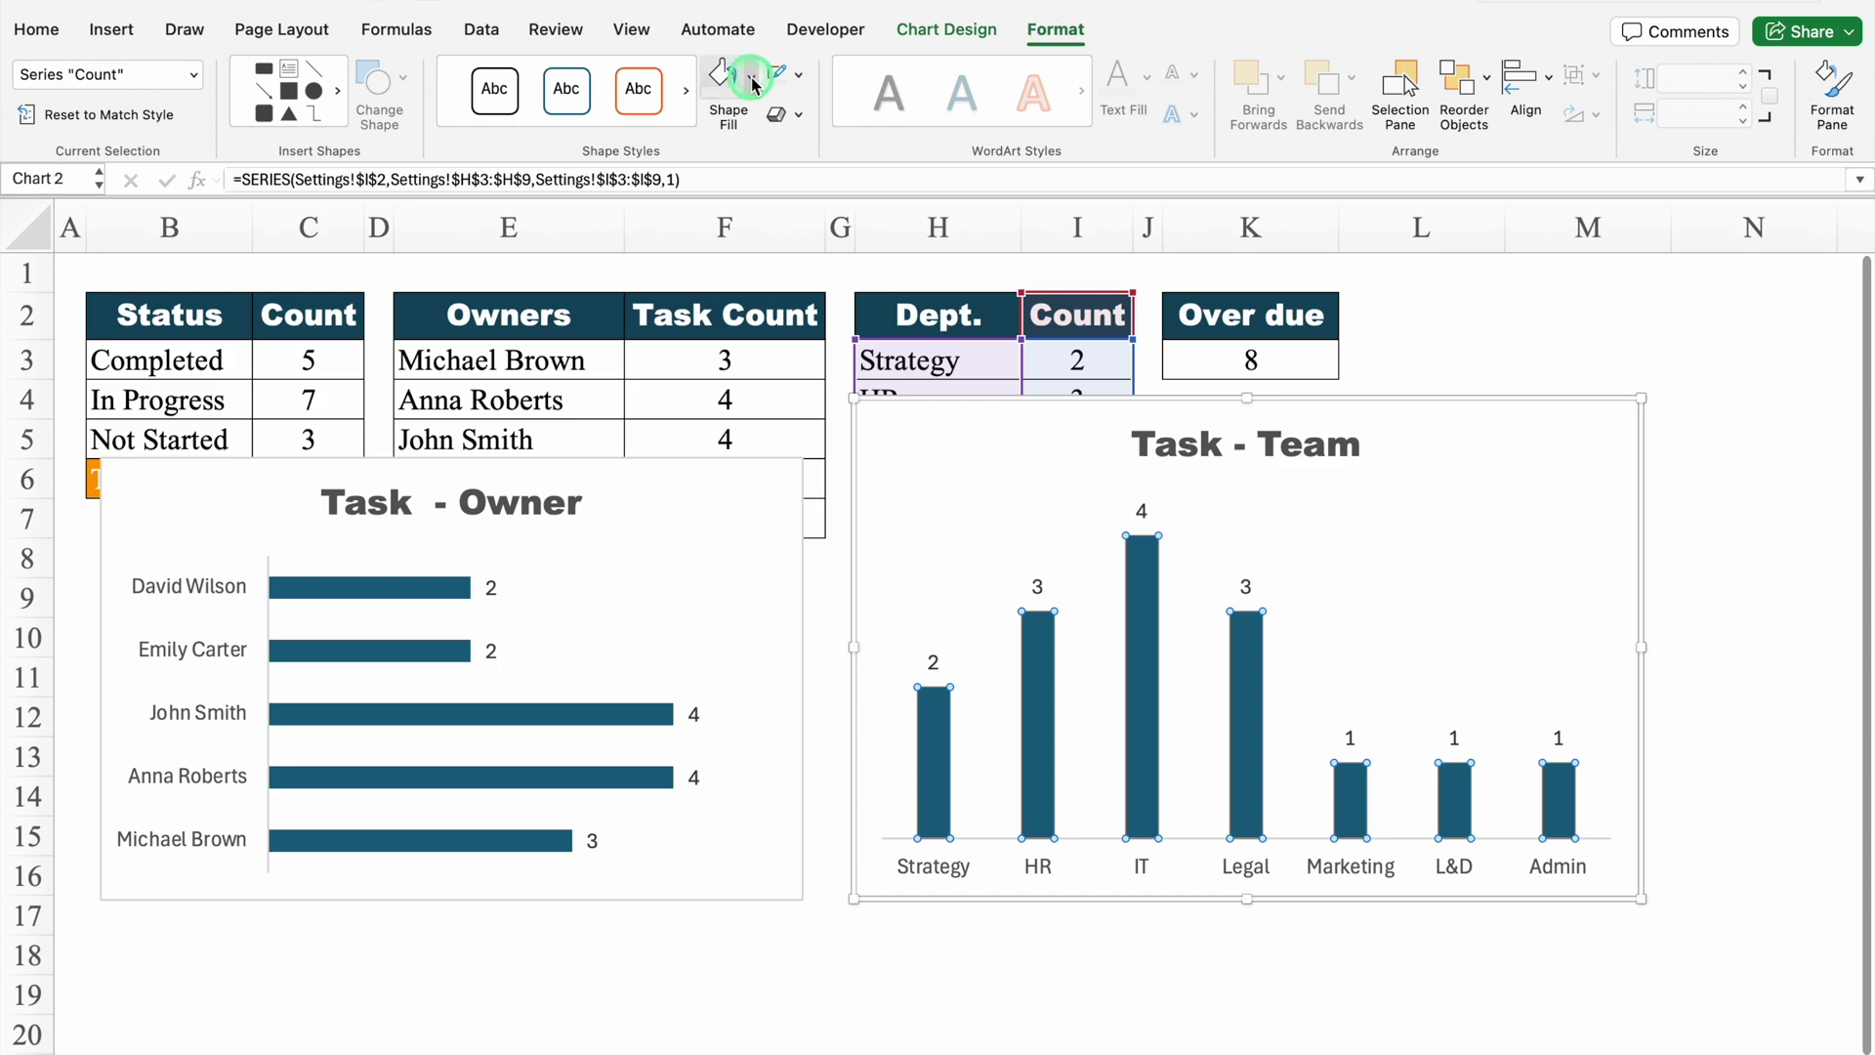
pyautogui.click(833, 245)
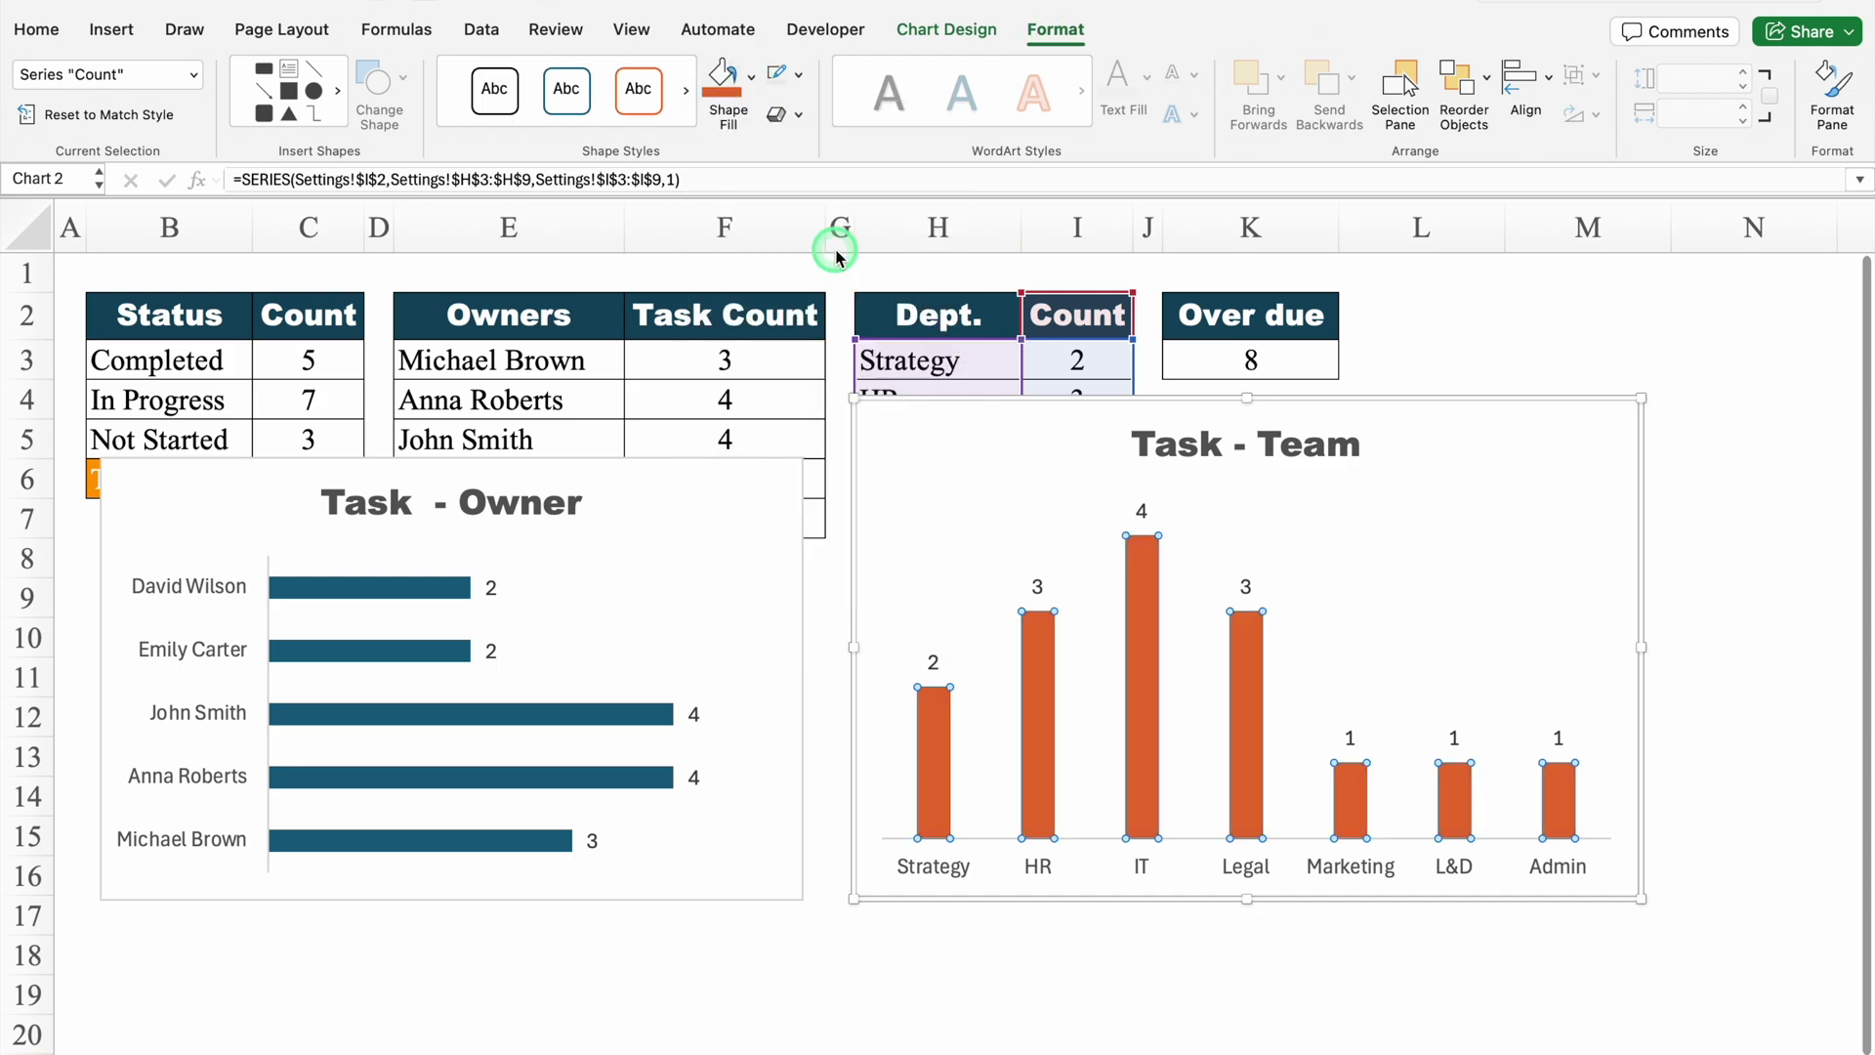
pyautogui.click(402, 590)
pyautogui.click(402, 589)
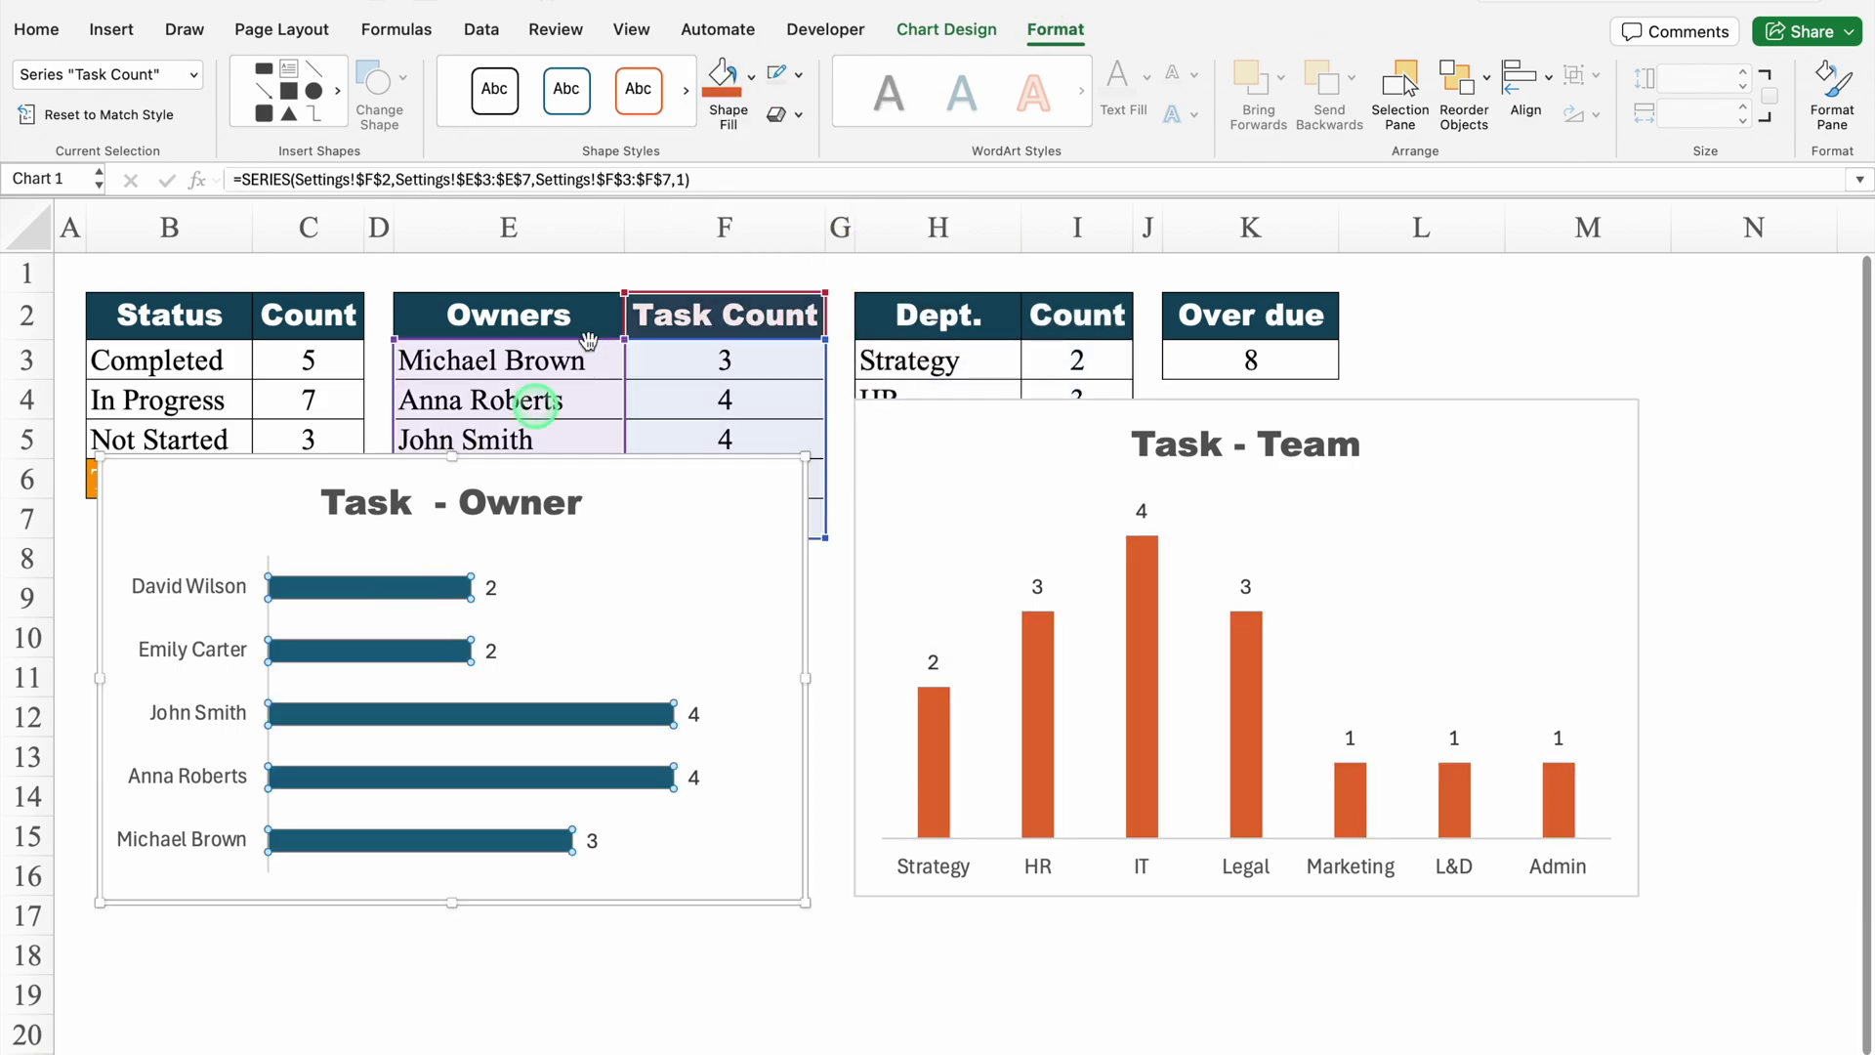
pyautogui.click(710, 142)
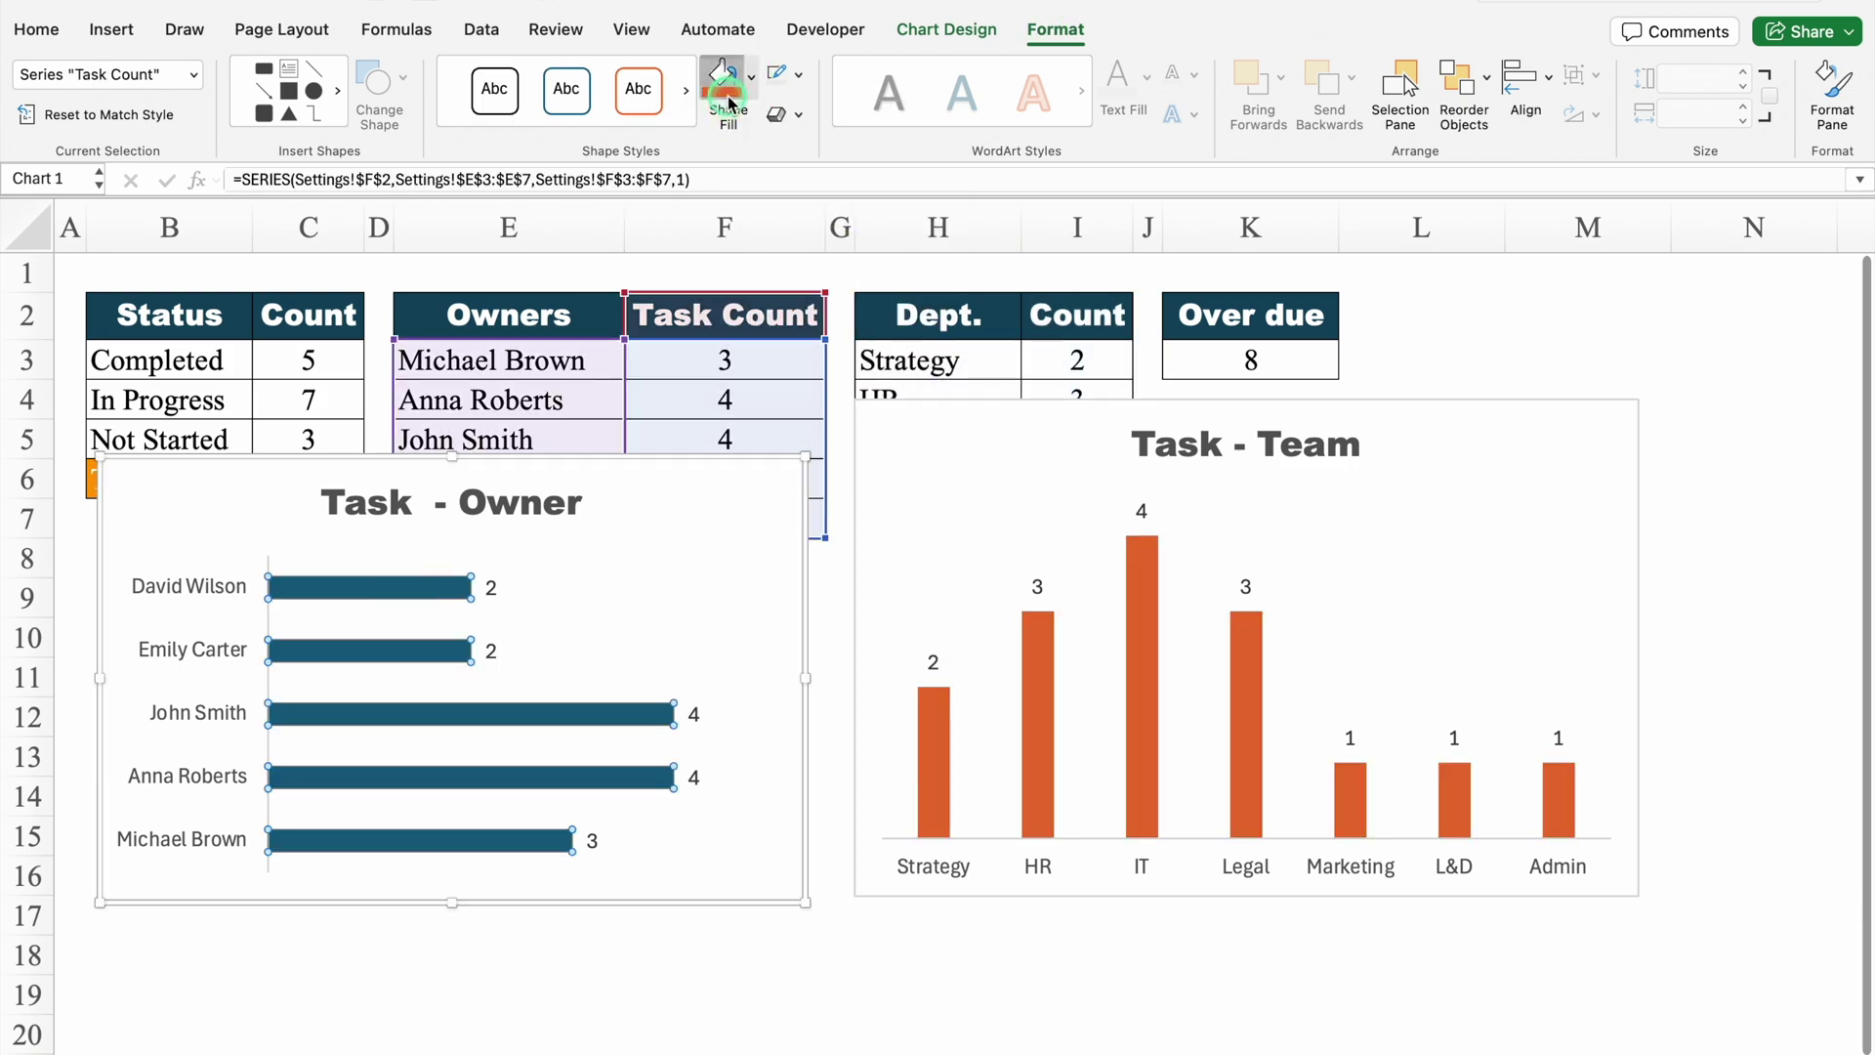
# - Reduce the series gap width to 22% in the Task - Owner chart and 34% in the Task - Team chart
pyautogui.rightClick(437, 598)
pyautogui.click(523, 828)
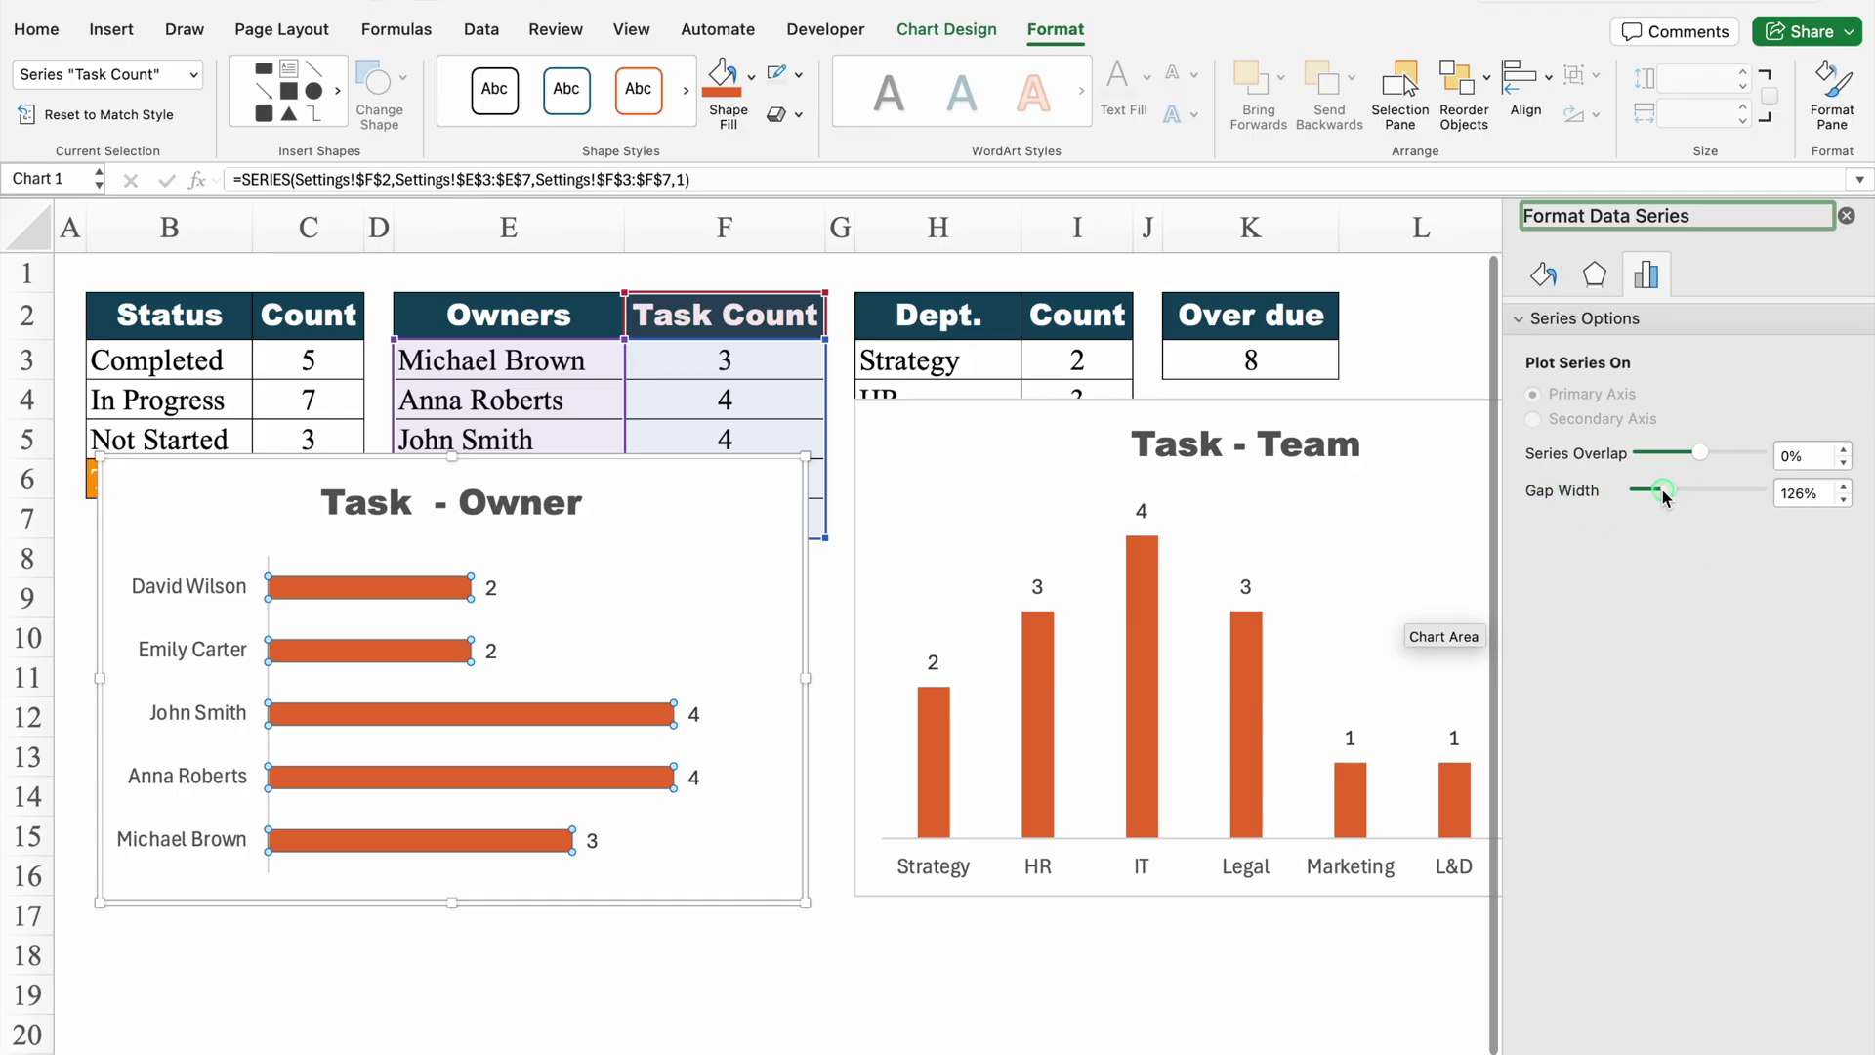
pyautogui.moveTo(1641, 495); pyautogui.dragTo(1638, 494)
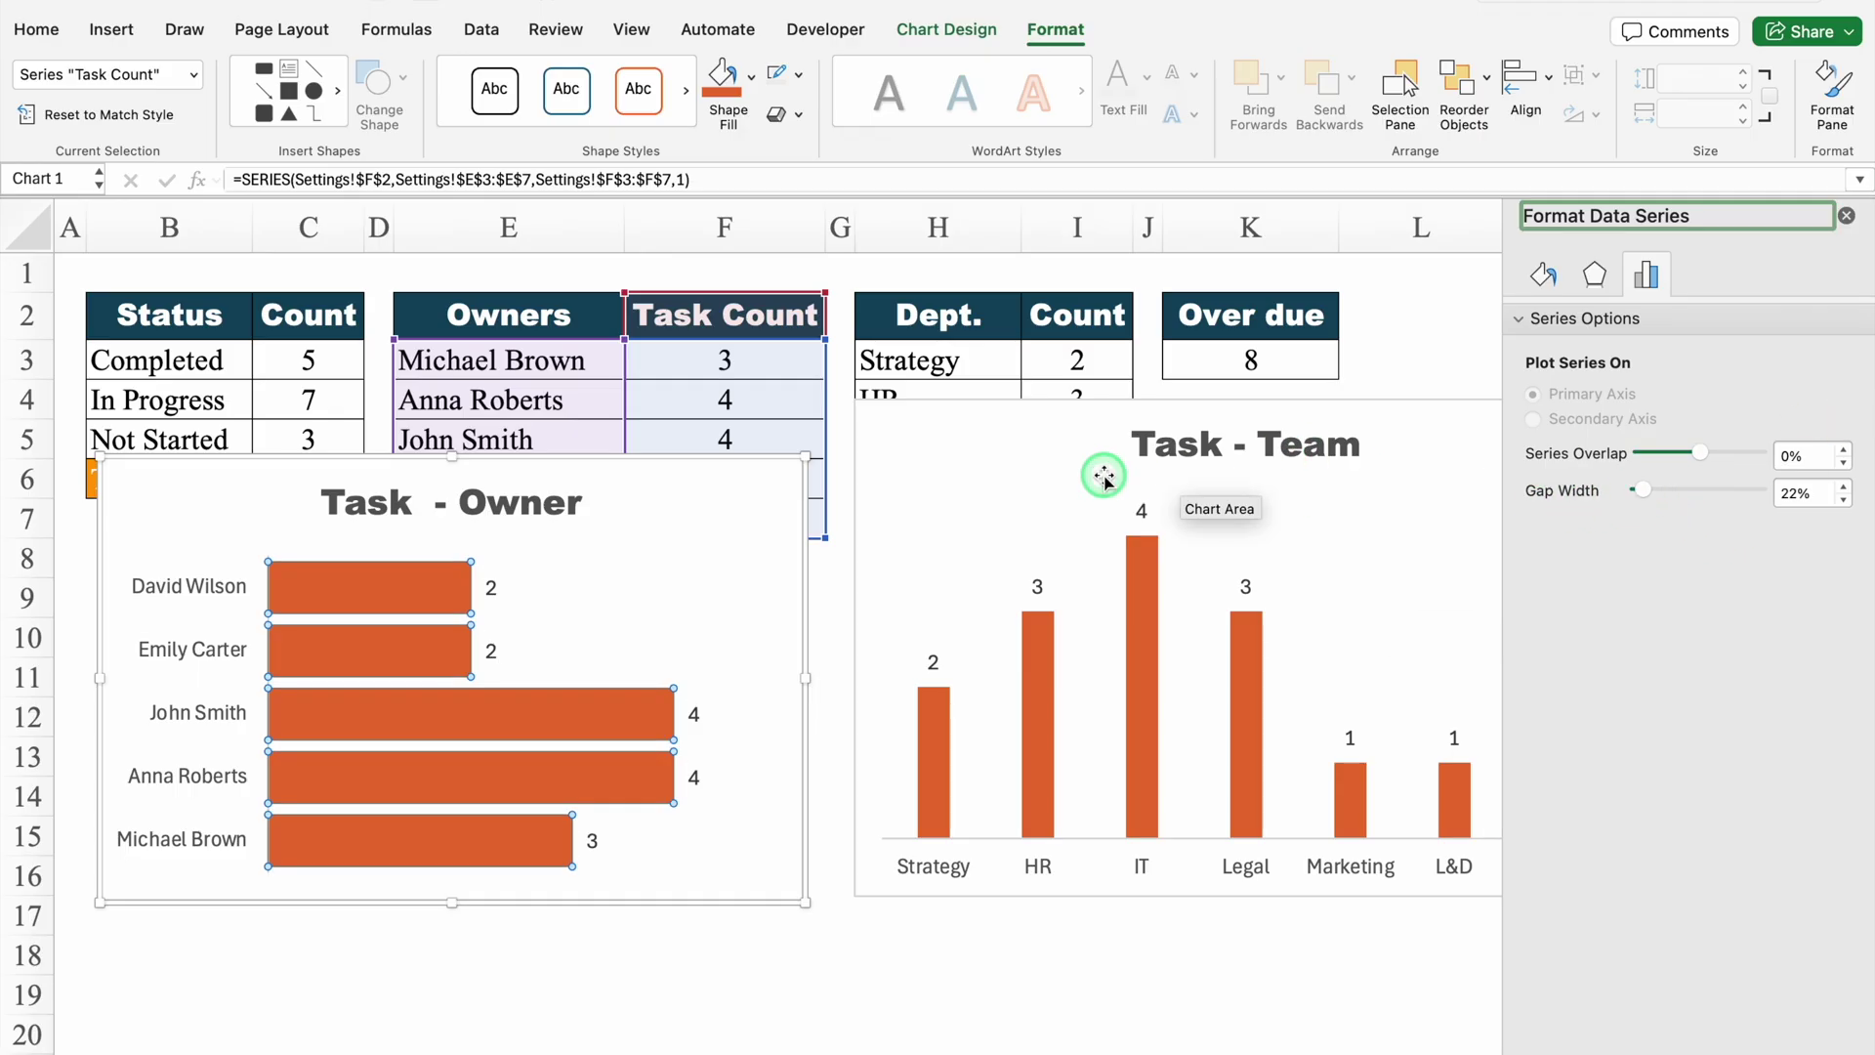
pyautogui.click(1143, 562)
pyautogui.moveTo(1690, 490); pyautogui.dragTo(1645, 495)
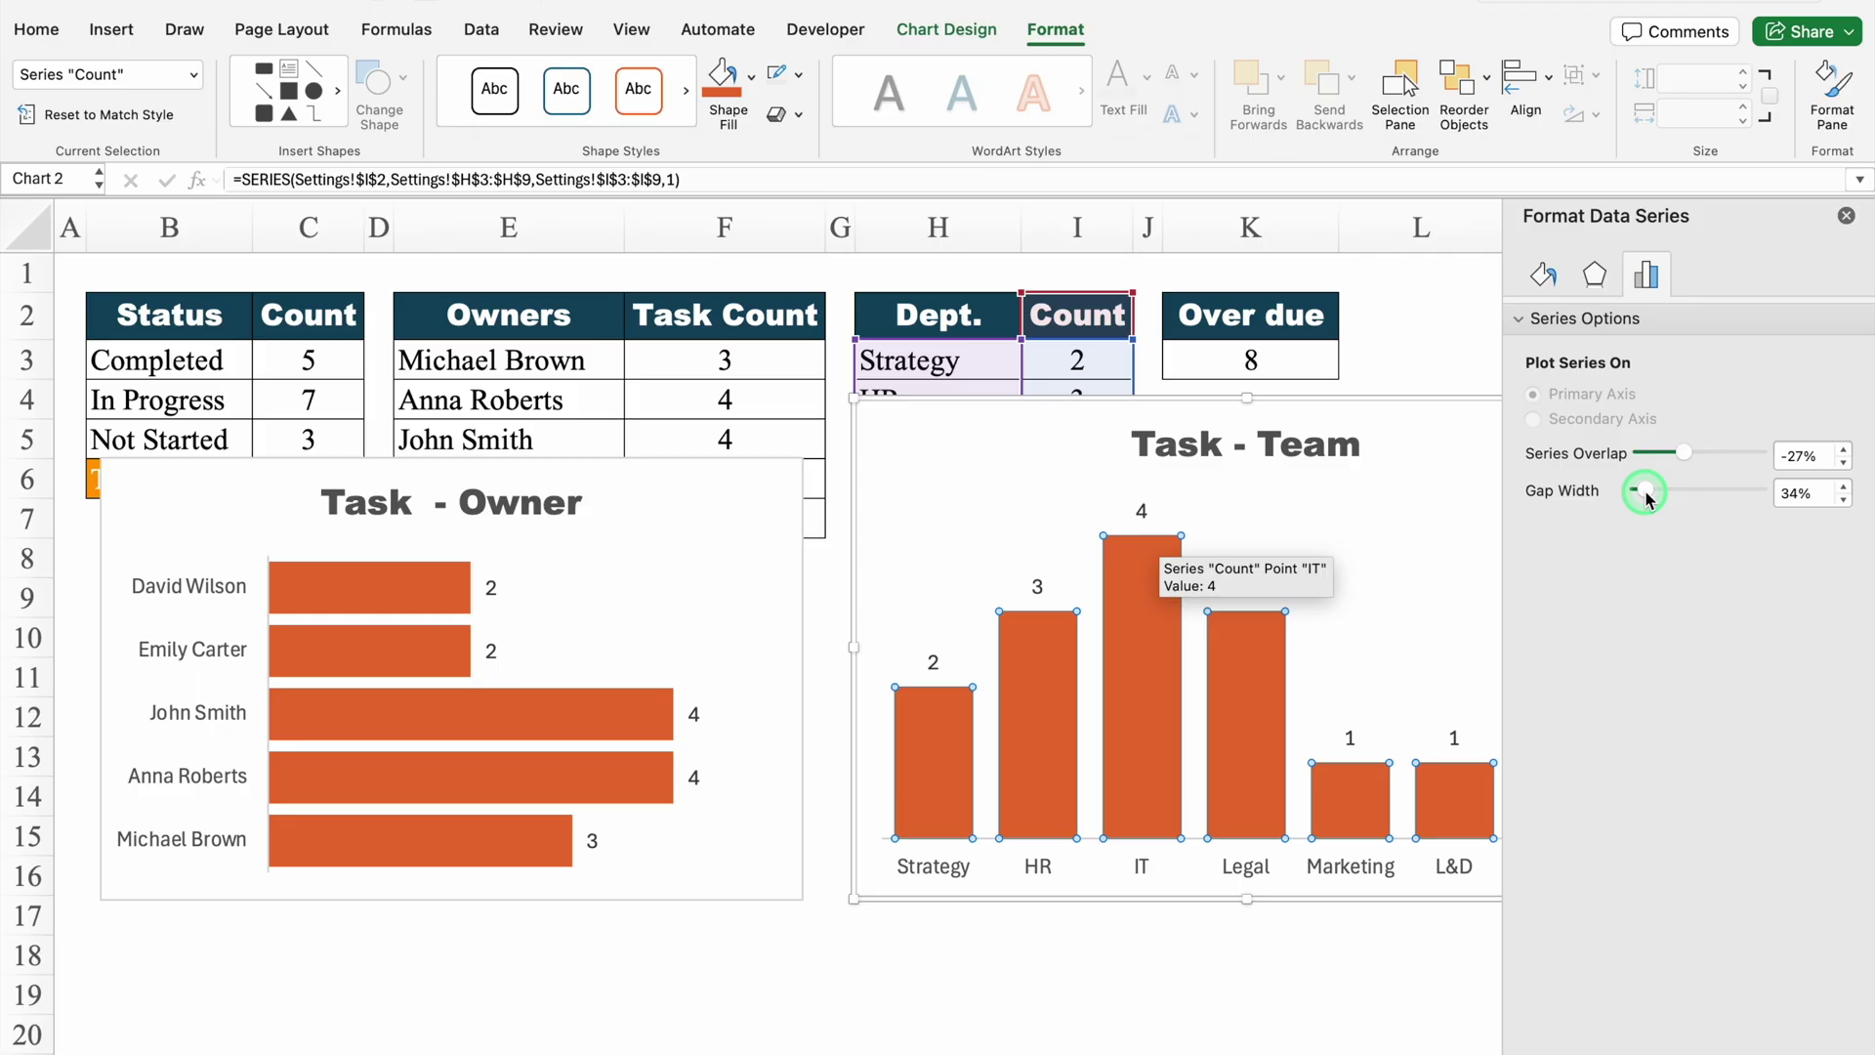
pyautogui.click(1848, 218)
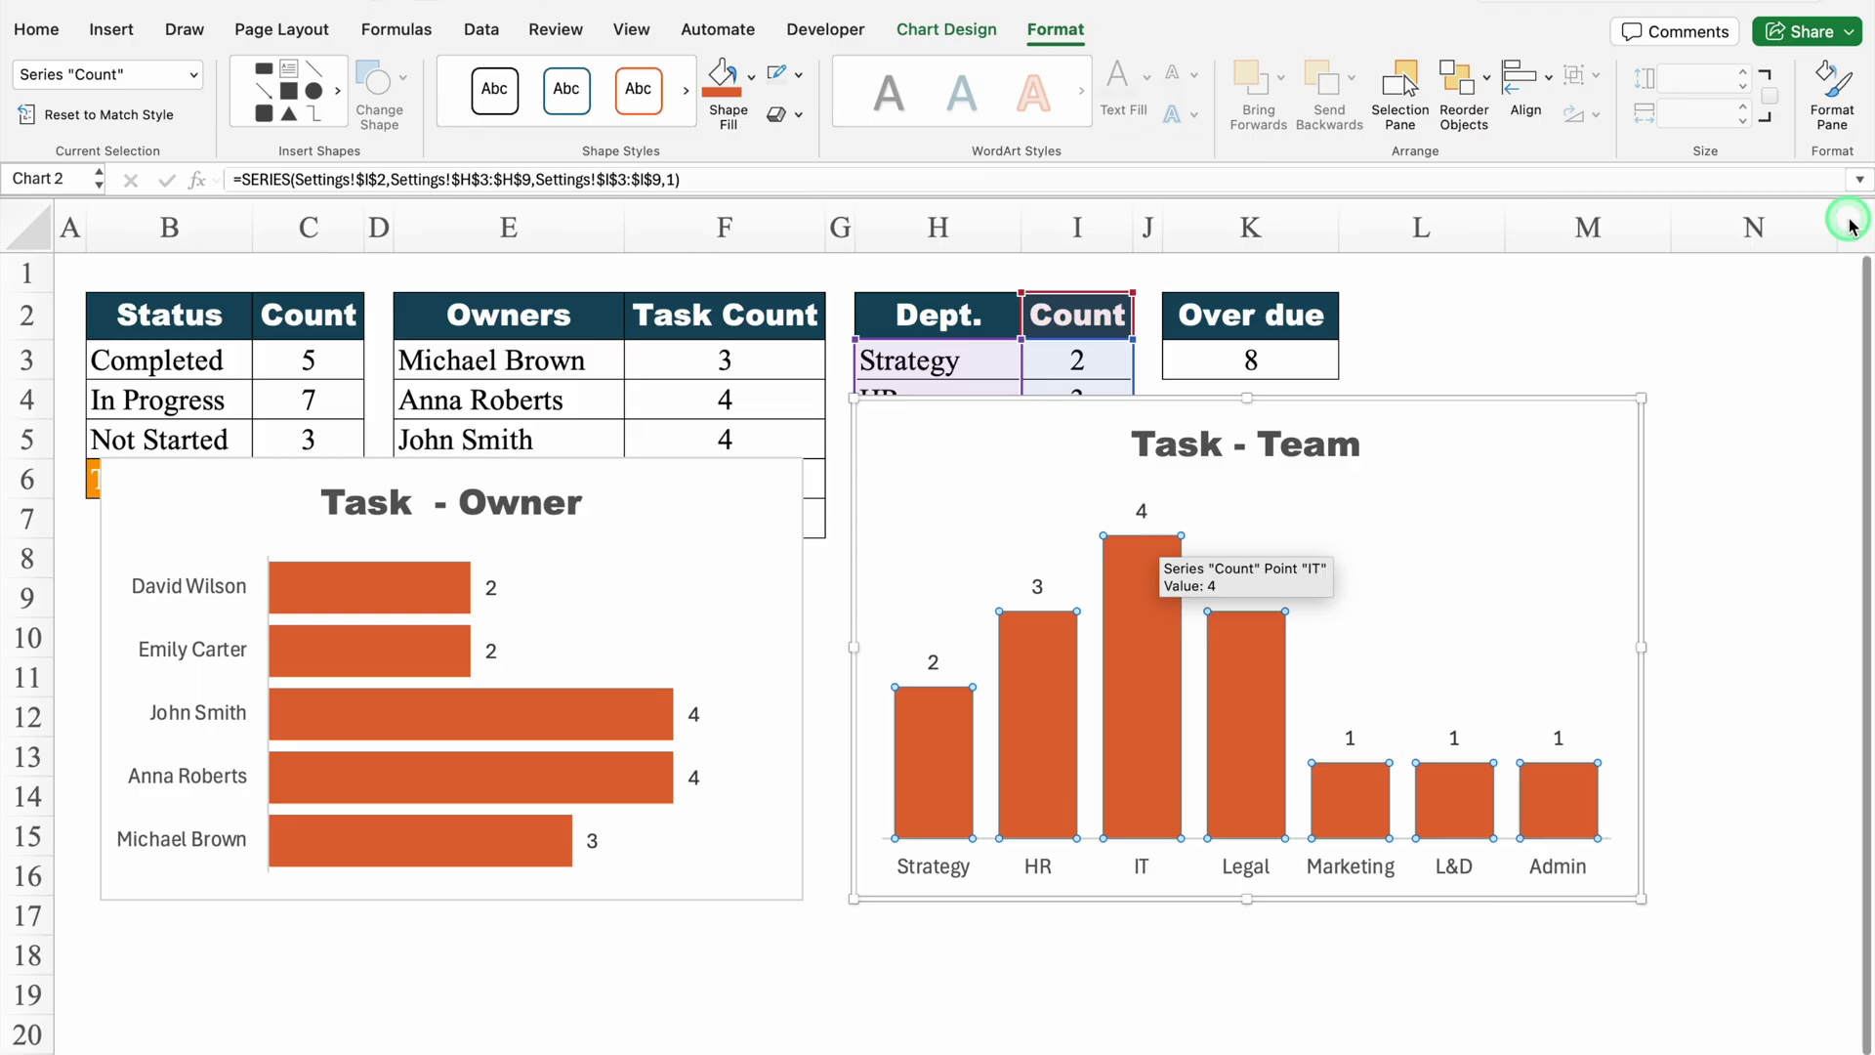
# - Move the Task - Owner chart from the Settings sheet to the Dashboard and resize it to cover the blank card beside the status cards
pyautogui.click(690, 467)
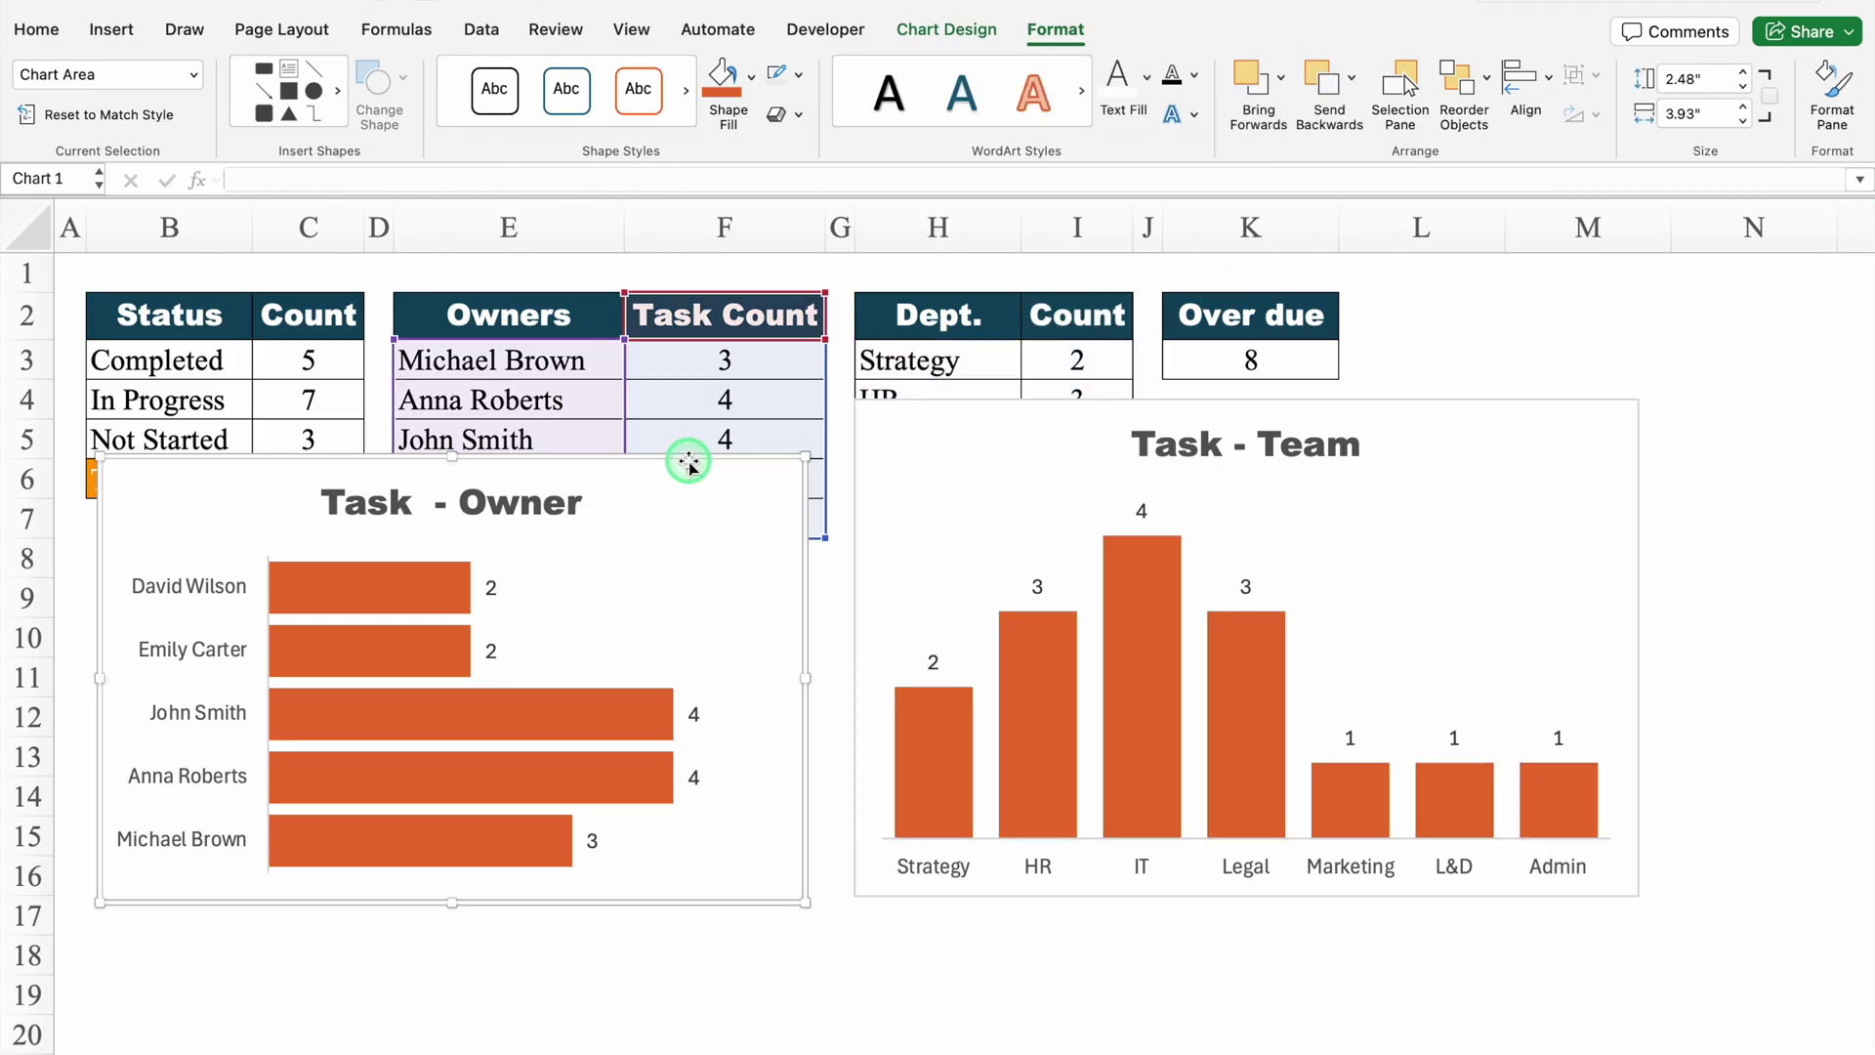
pyautogui.press('super+x')
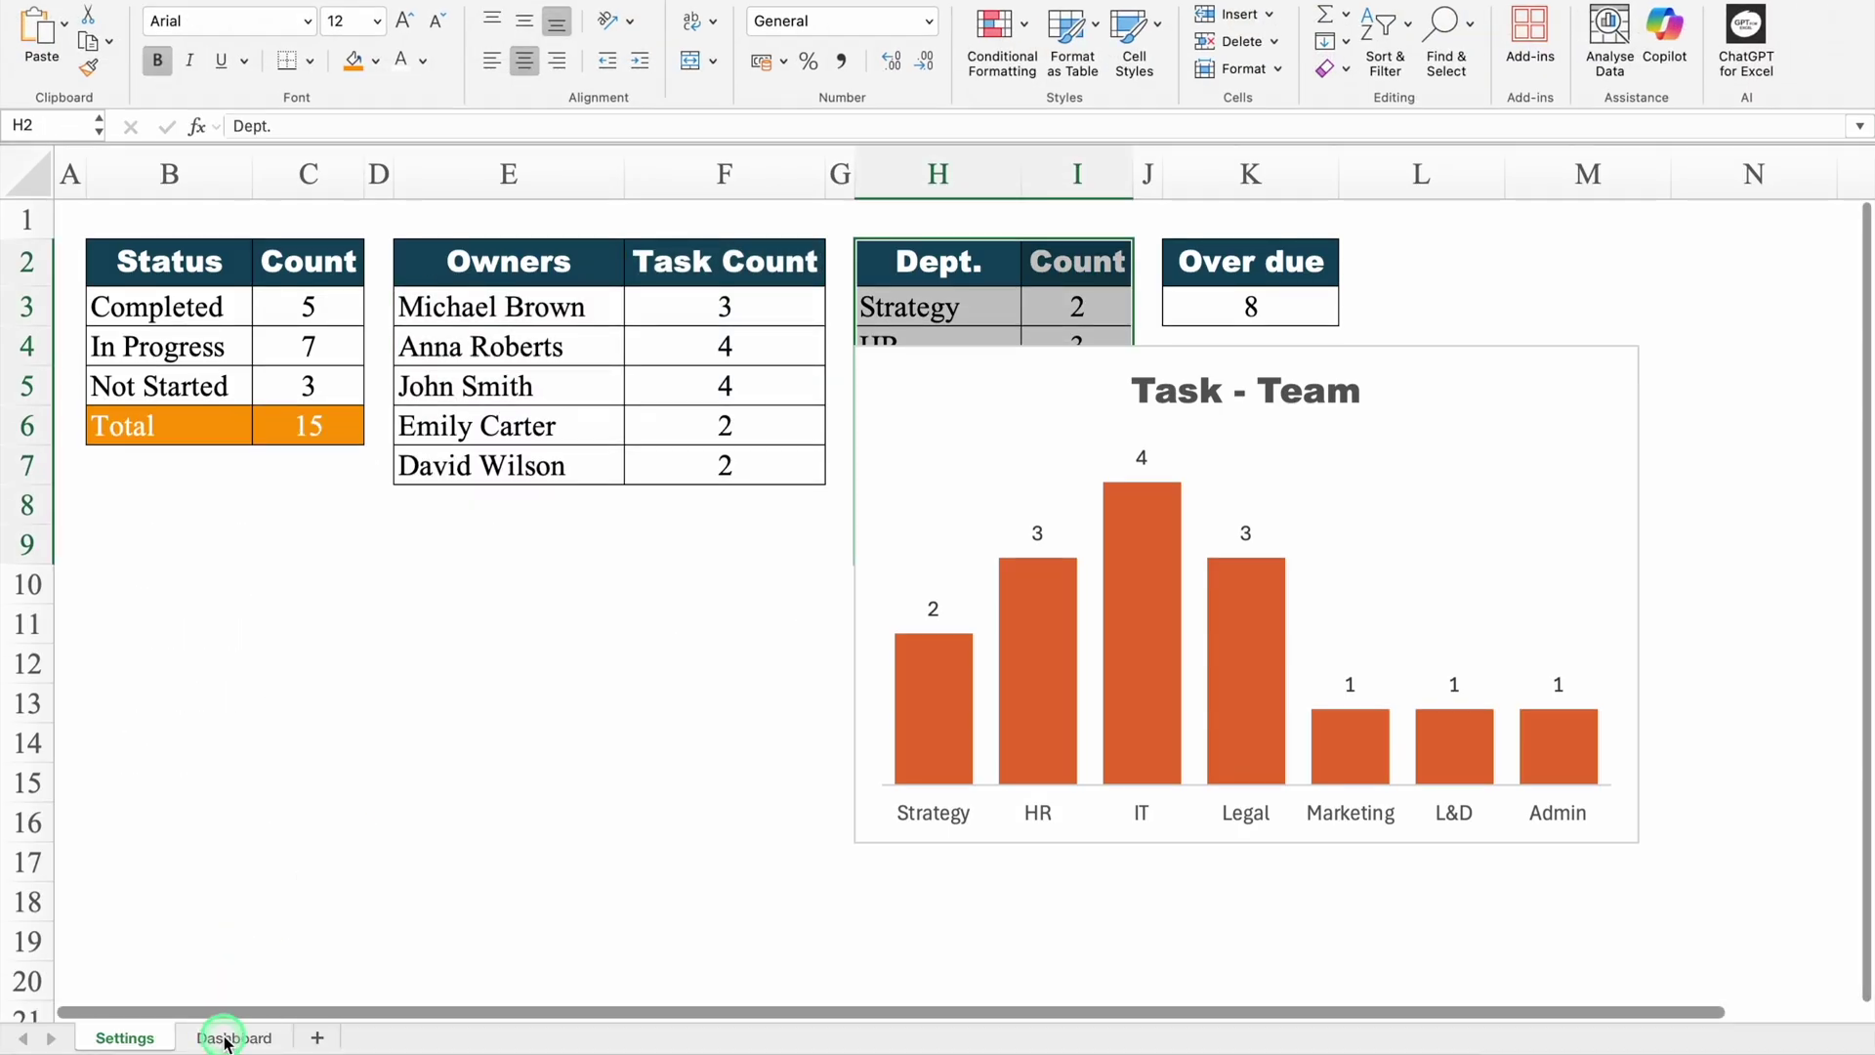
pyautogui.click(224, 1038)
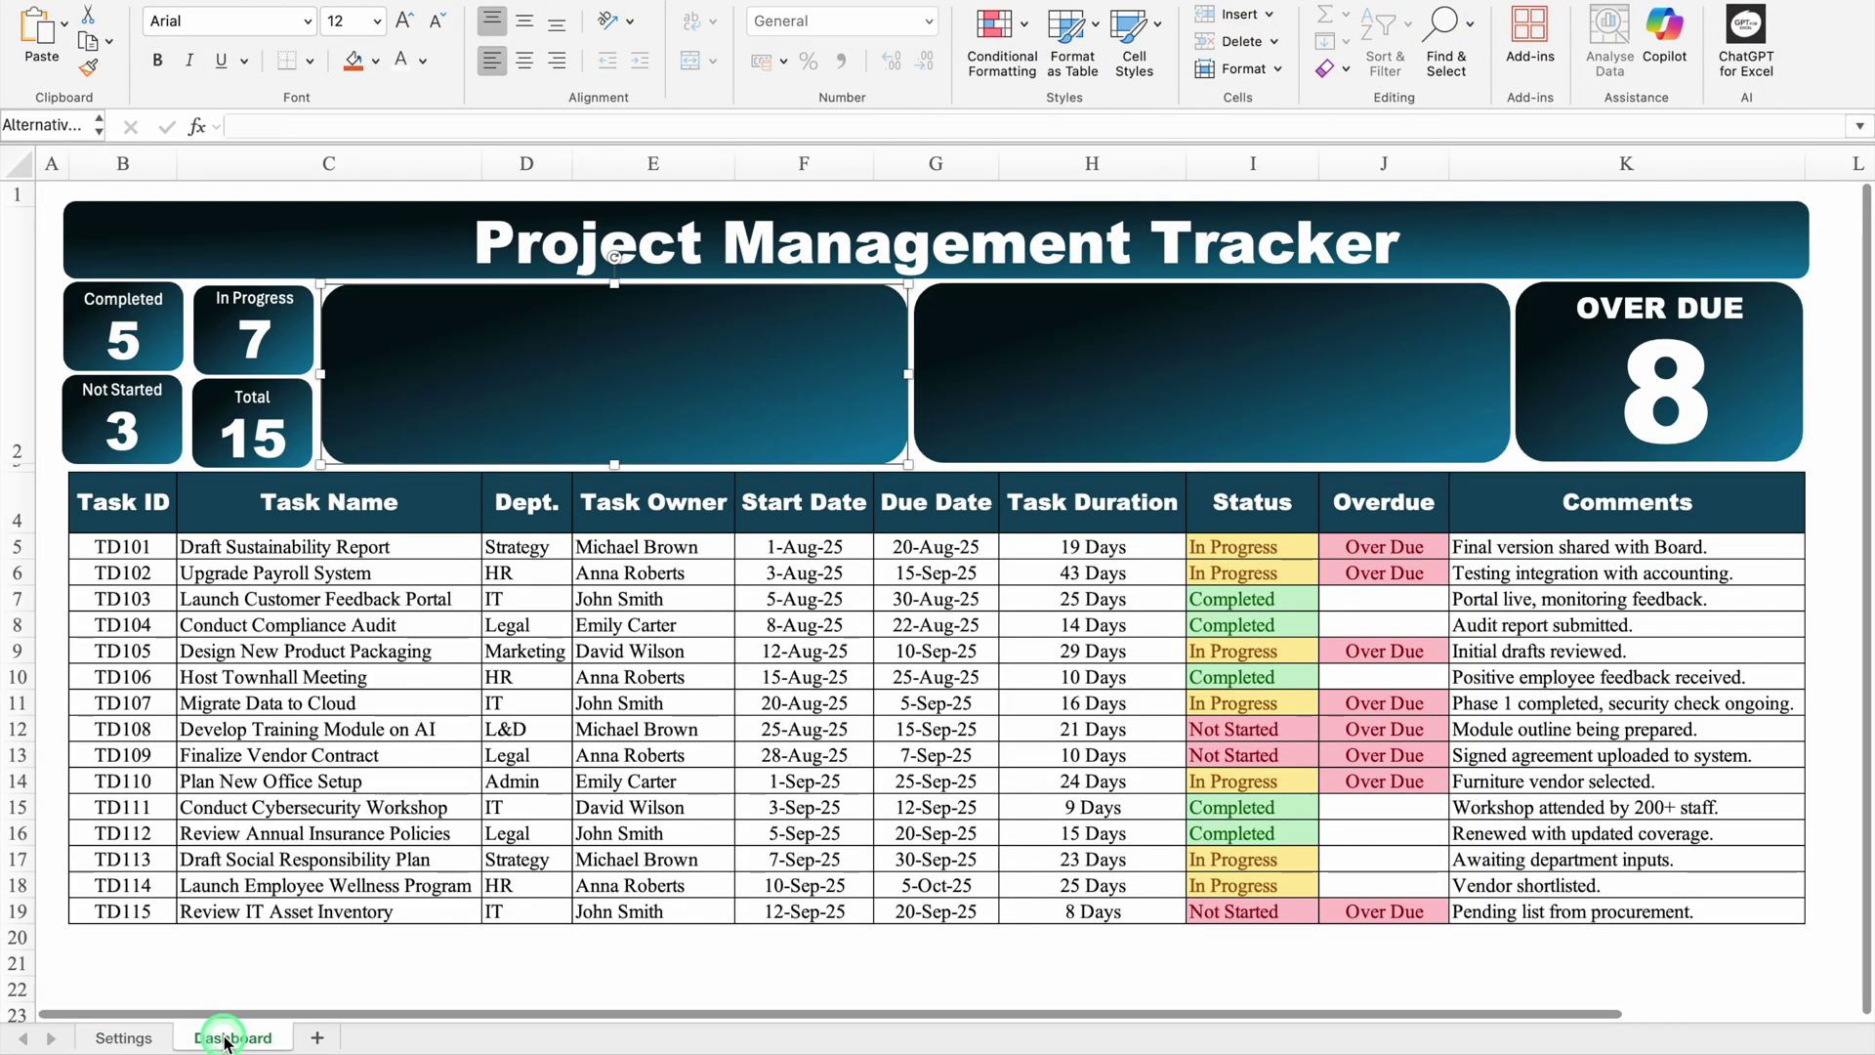
pyautogui.click(648, 431)
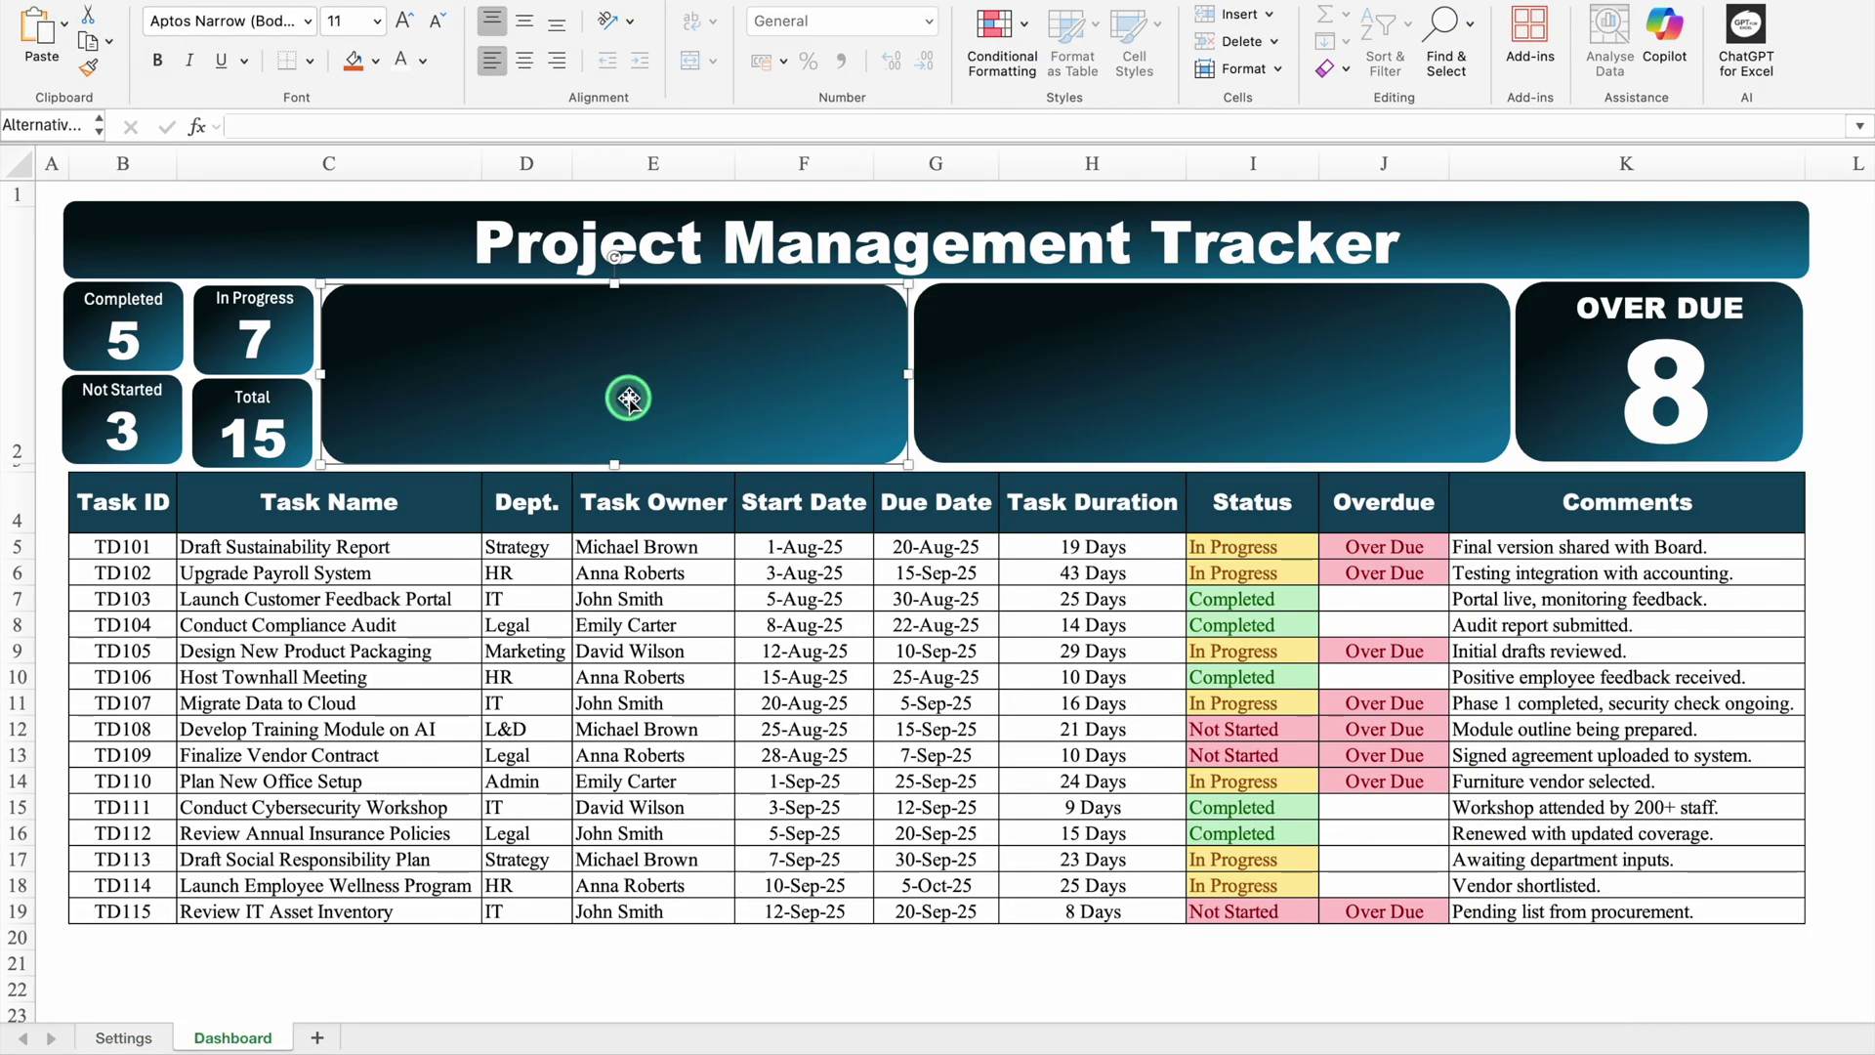
pyautogui.press('super+v')
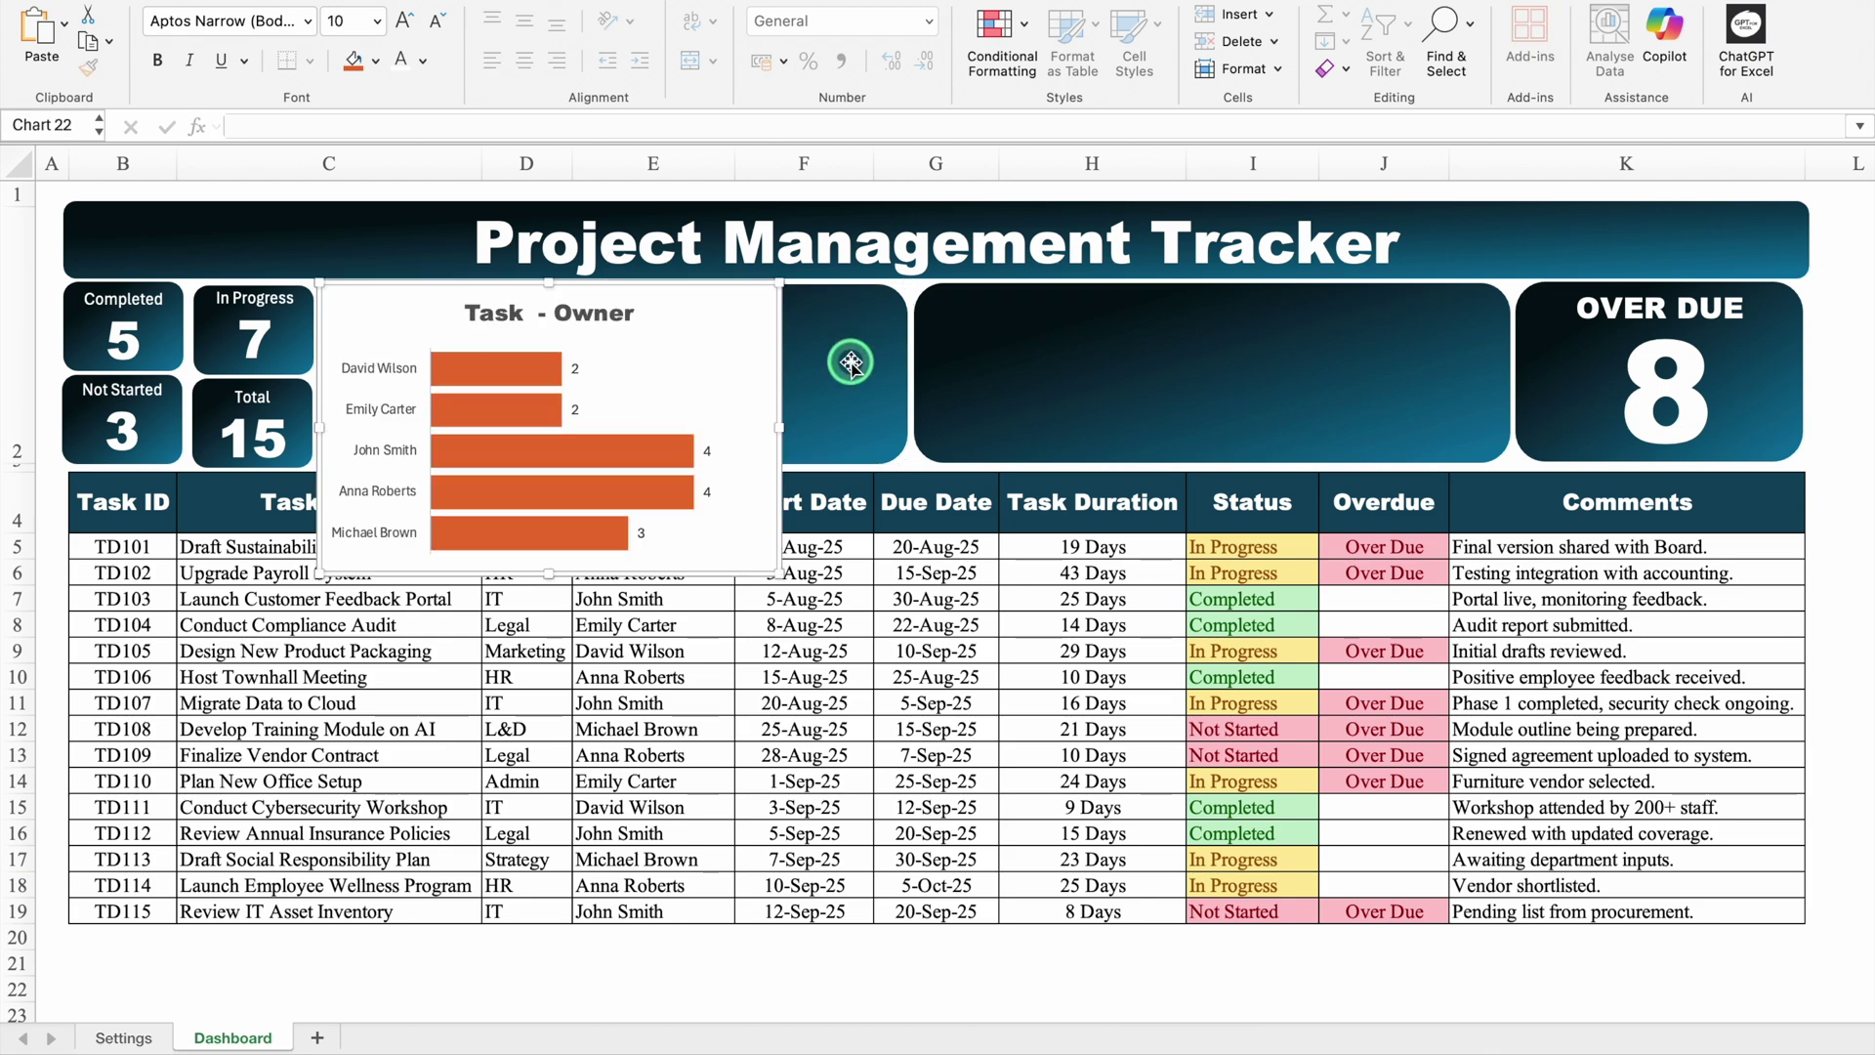
pyautogui.moveTo(910, 430); pyautogui.dragTo(896, 427)
pyautogui.moveTo(598, 559); pyautogui.dragTo(611, 465)
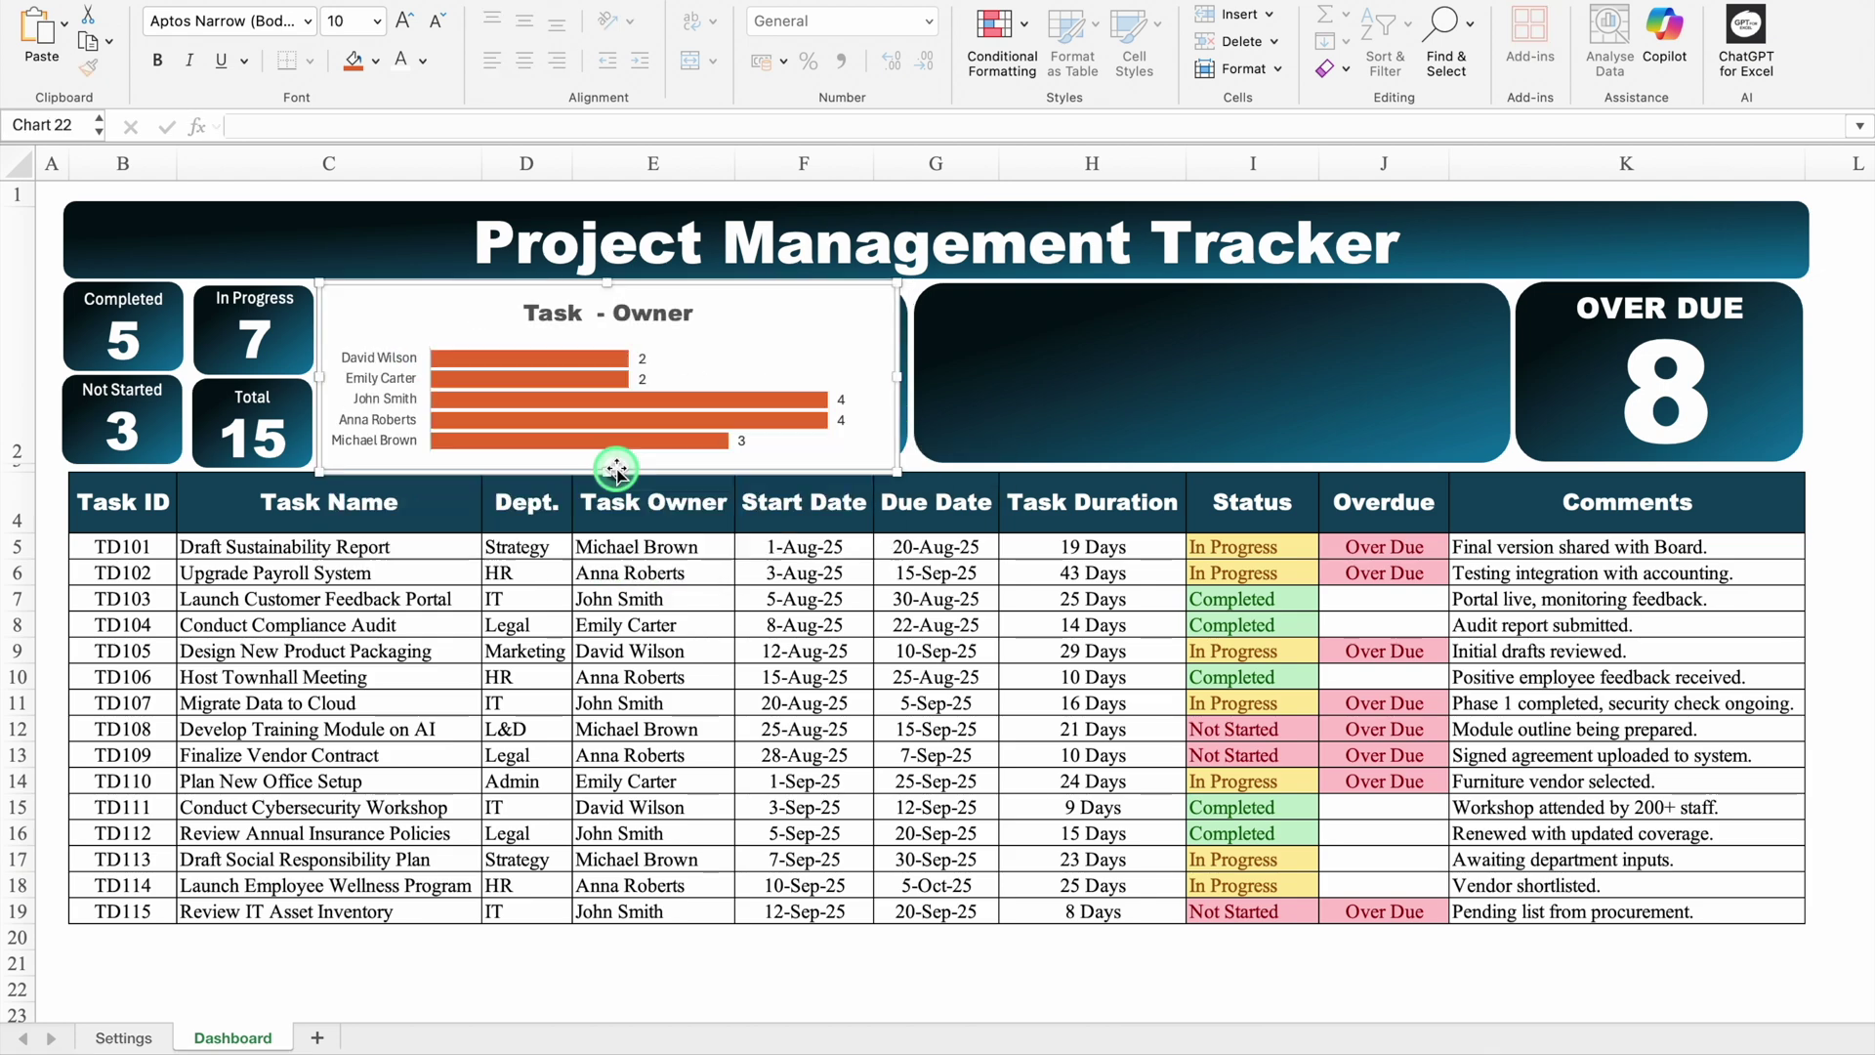
pyautogui.moveTo(324, 366); pyautogui.dragTo(329, 367)
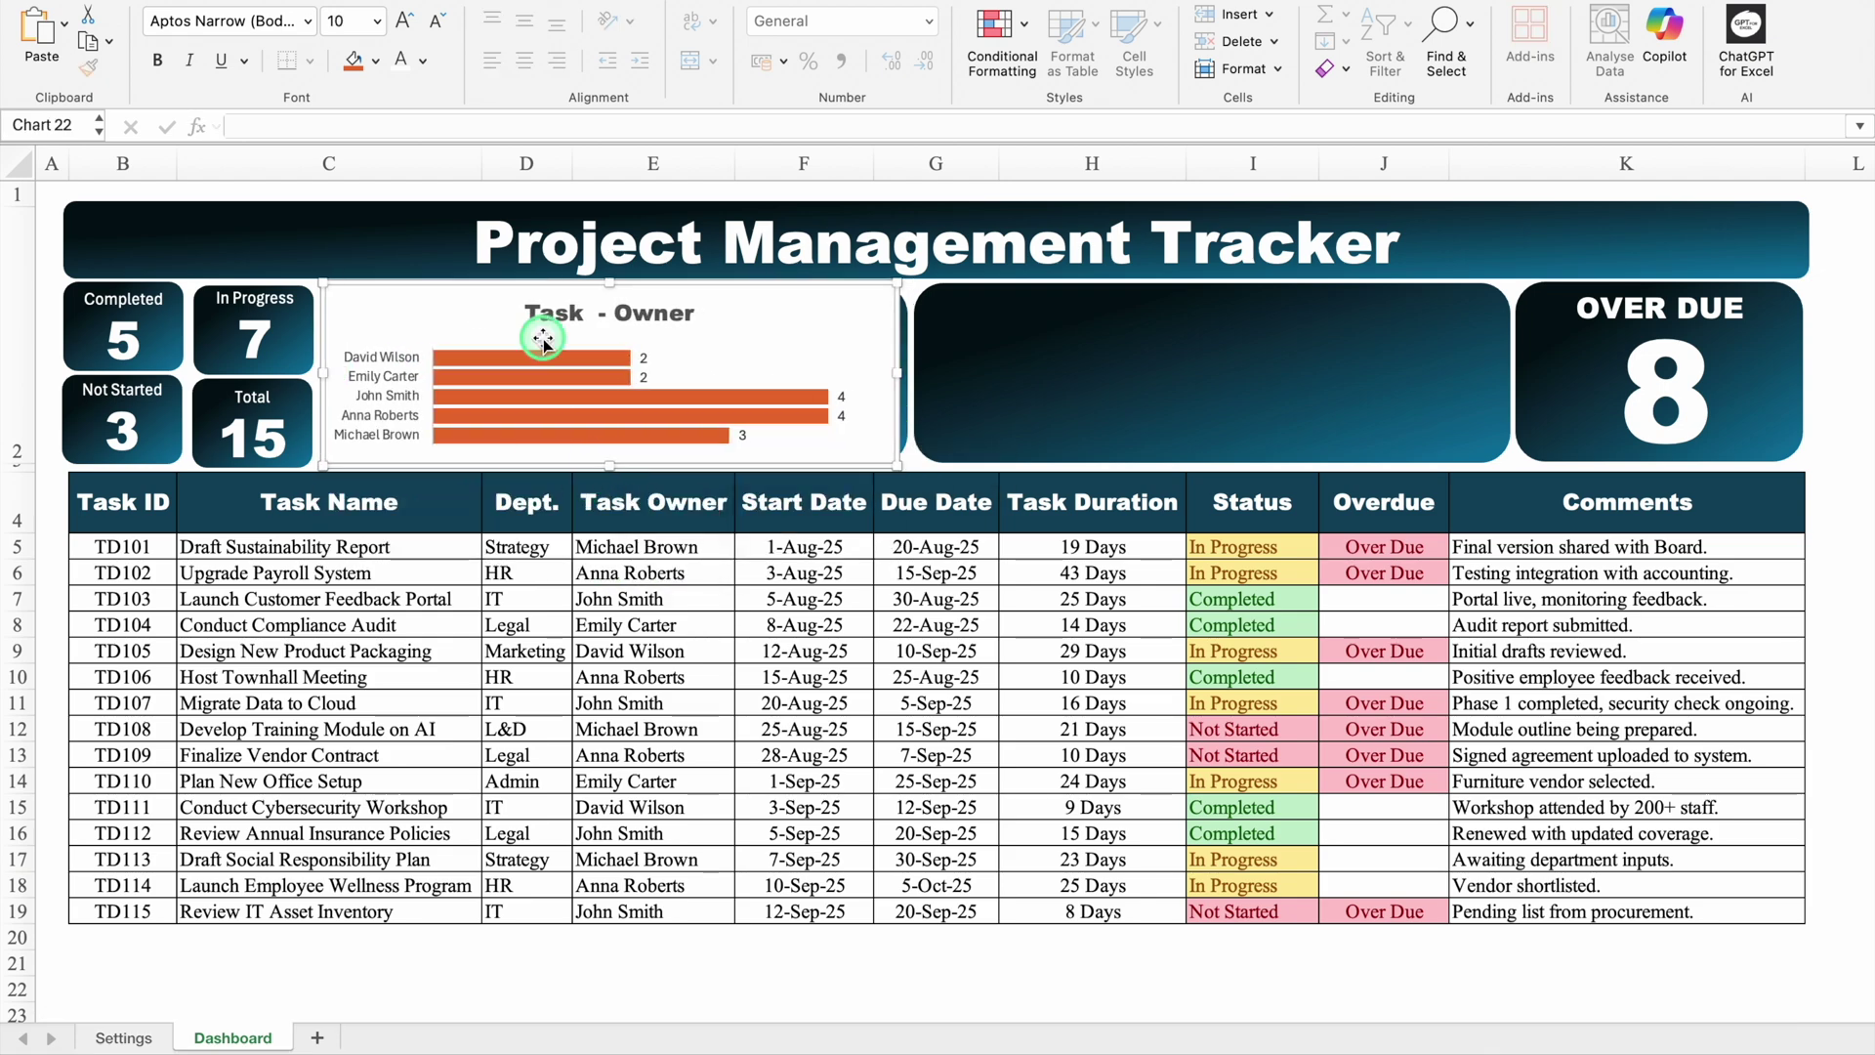
# - Move the Task - Team chart from the Settings sheet to the Dashboard and resize it to cover the blank card beside OVER DUE
pyautogui.click(121, 1038)
pyautogui.click(1387, 387)
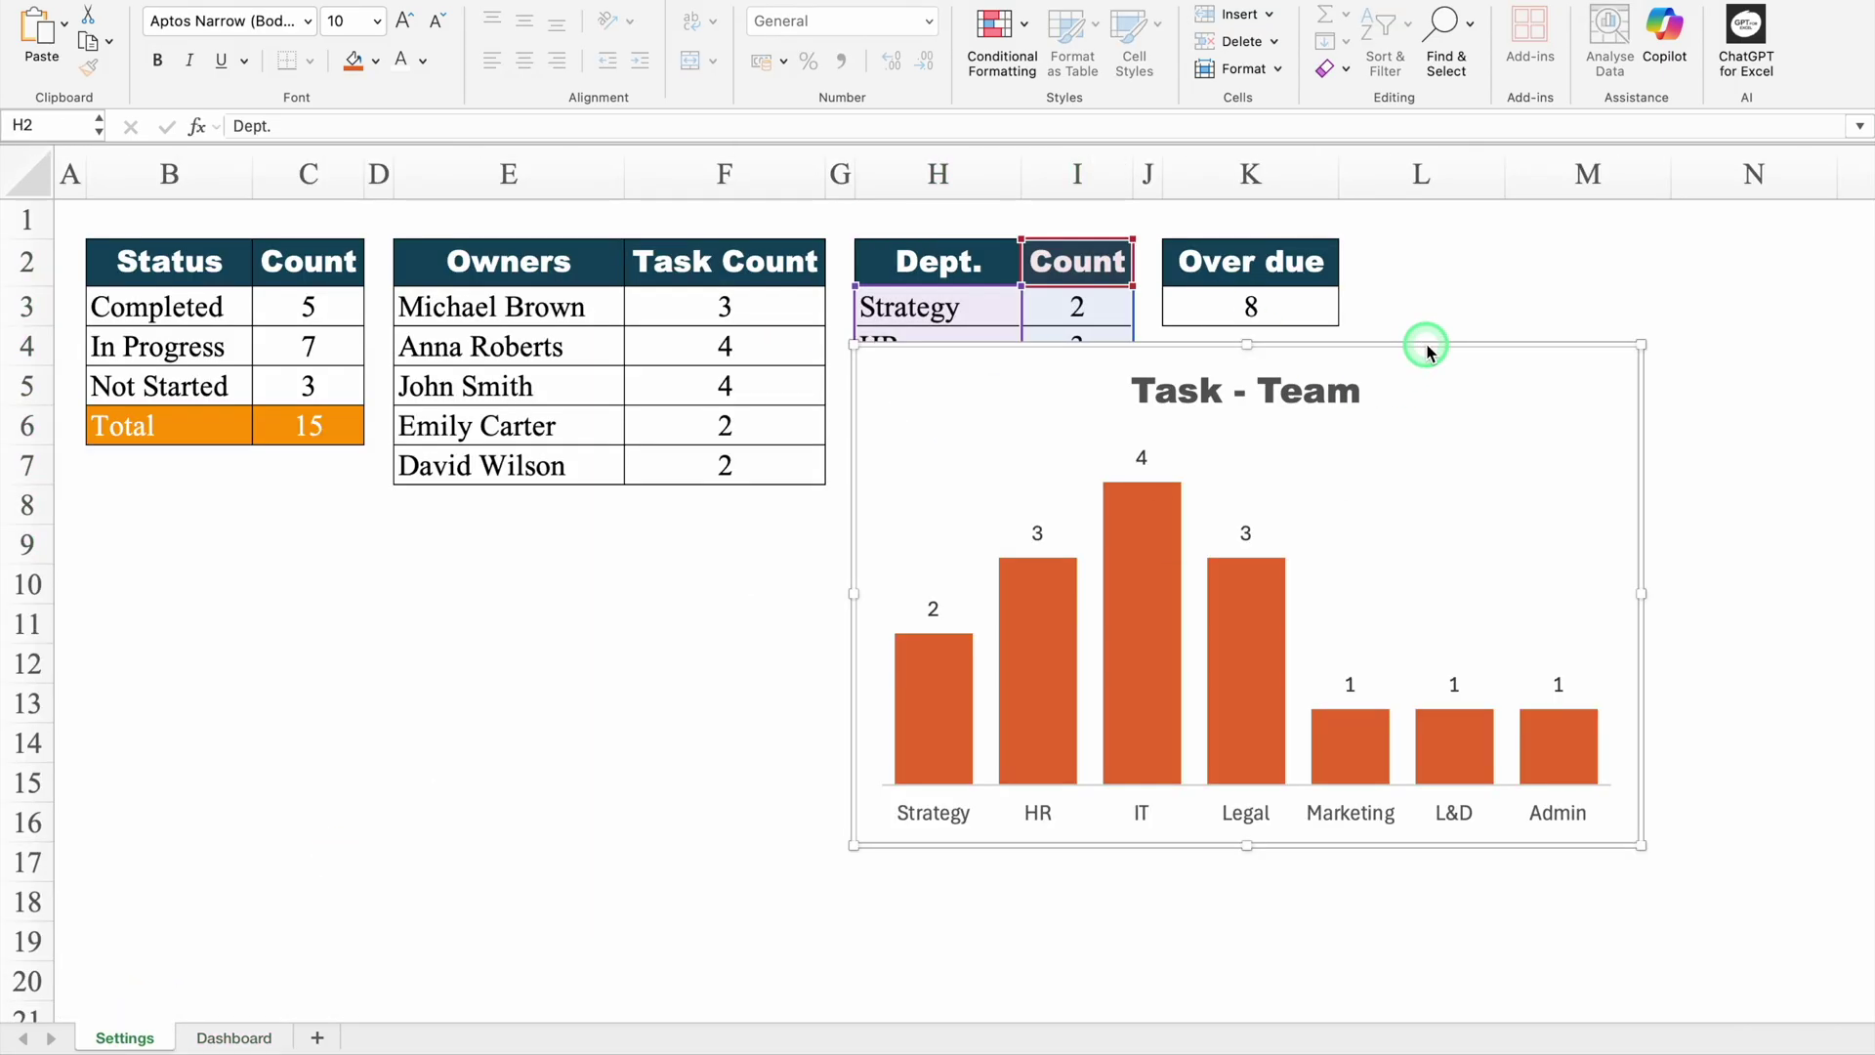
pyautogui.hotkey('ctrl', 'x')
pyautogui.click(249, 1034)
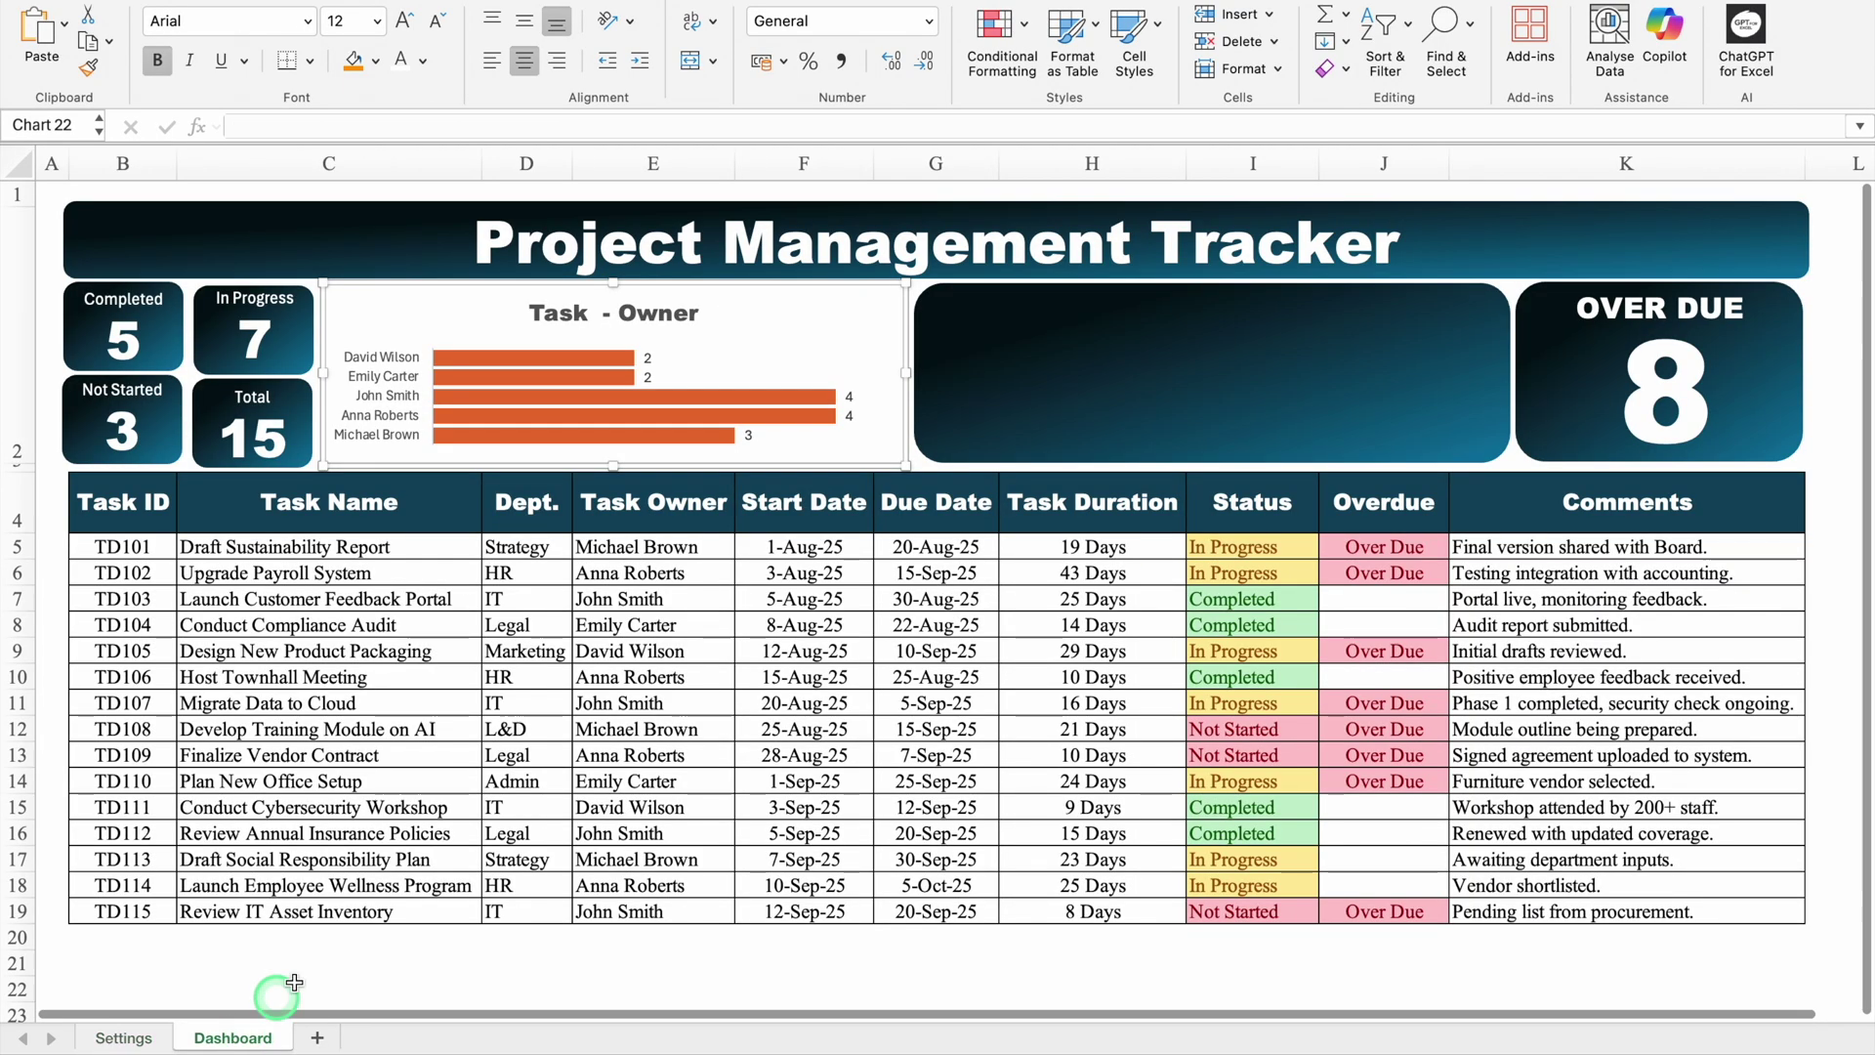
pyautogui.click(992, 385)
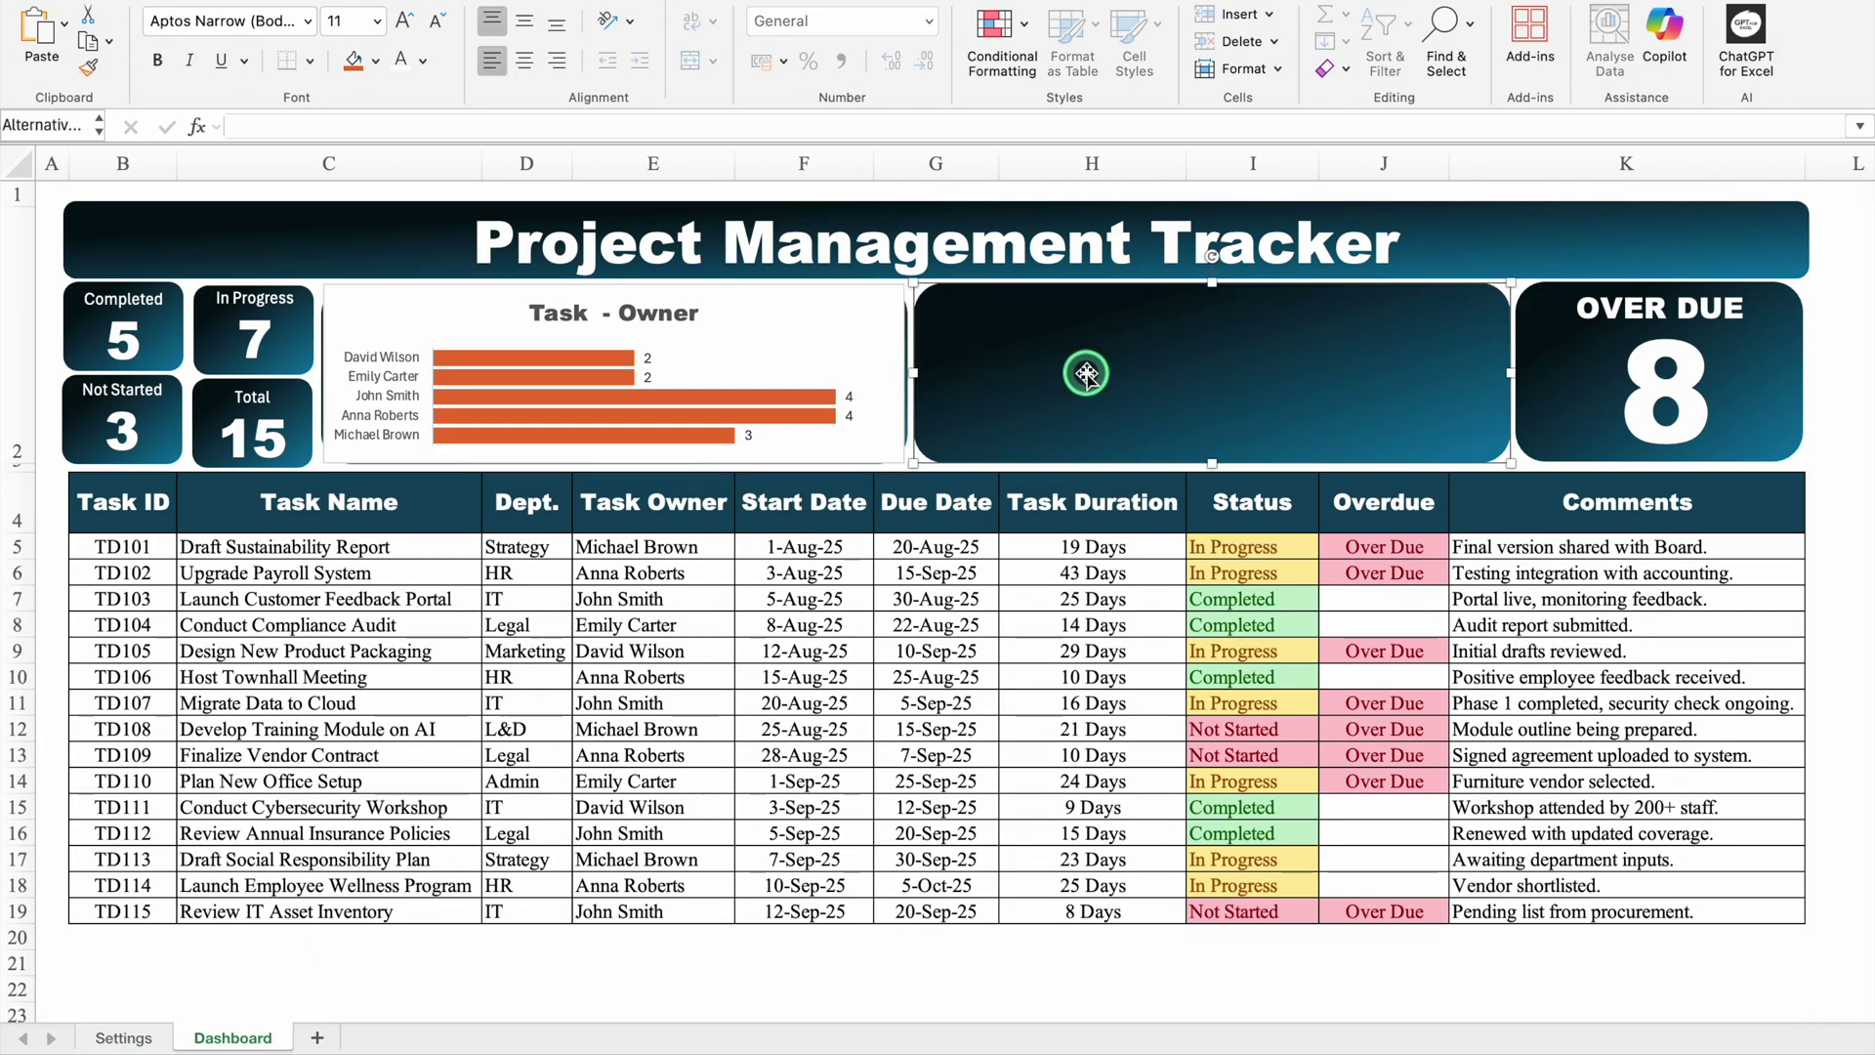
pyautogui.hotkey('ctrl', 'v')
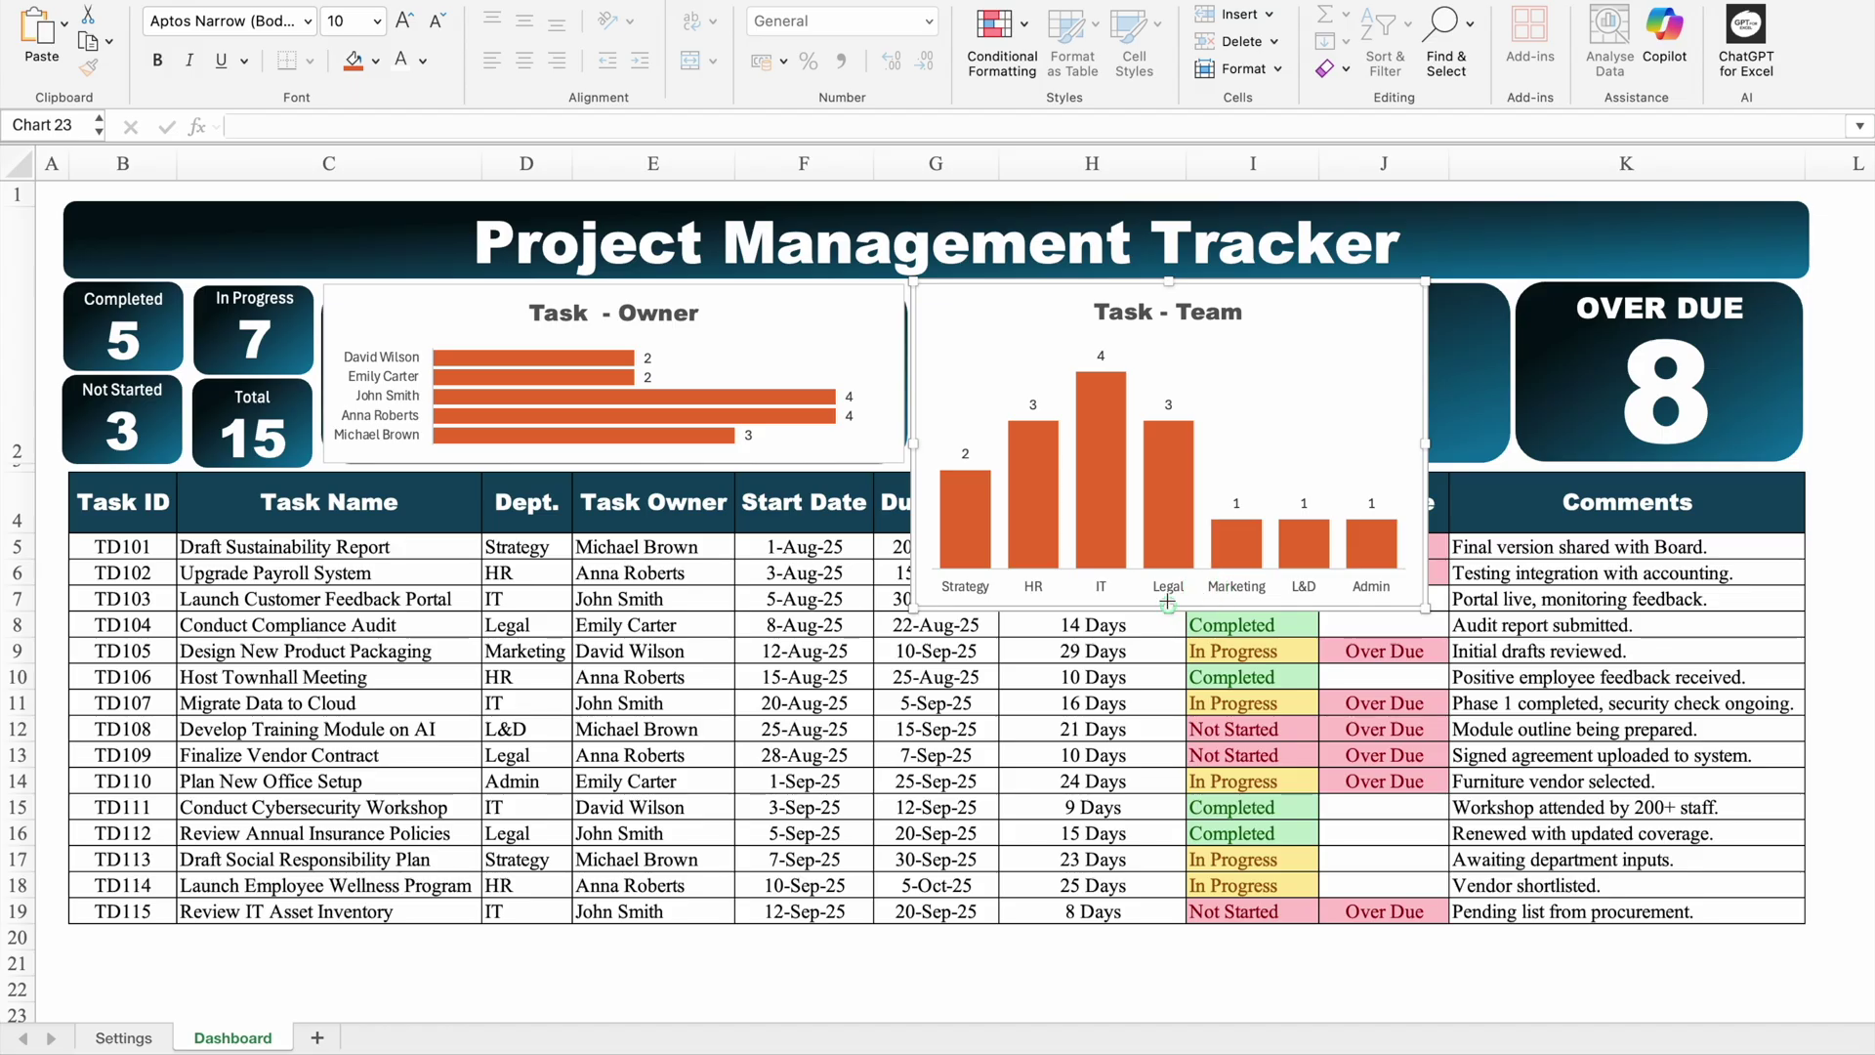
pyautogui.moveTo(1169, 608); pyautogui.dragTo(1172, 461)
pyautogui.moveTo(1426, 371); pyautogui.dragTo(1509, 374)
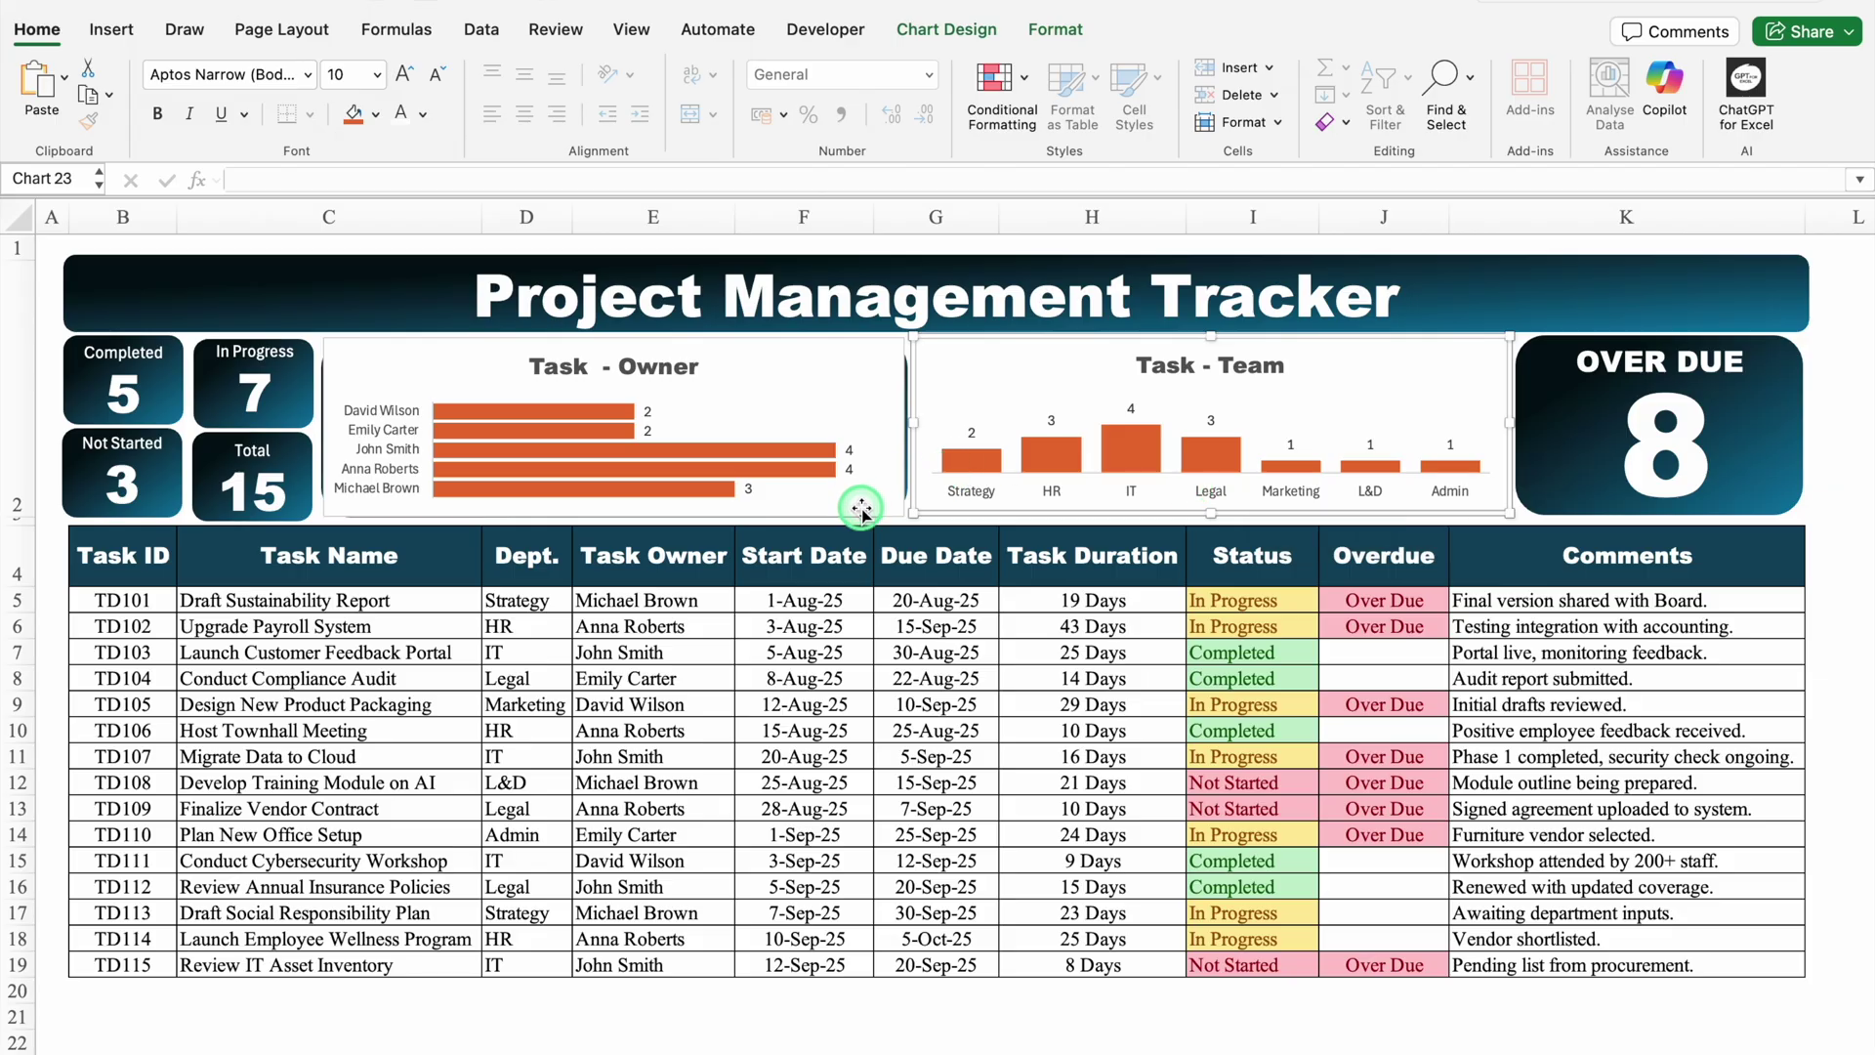
# - Format the Dashboard's Task - Owner chart with no fill, no outline and white text
pyautogui.click(850, 464)
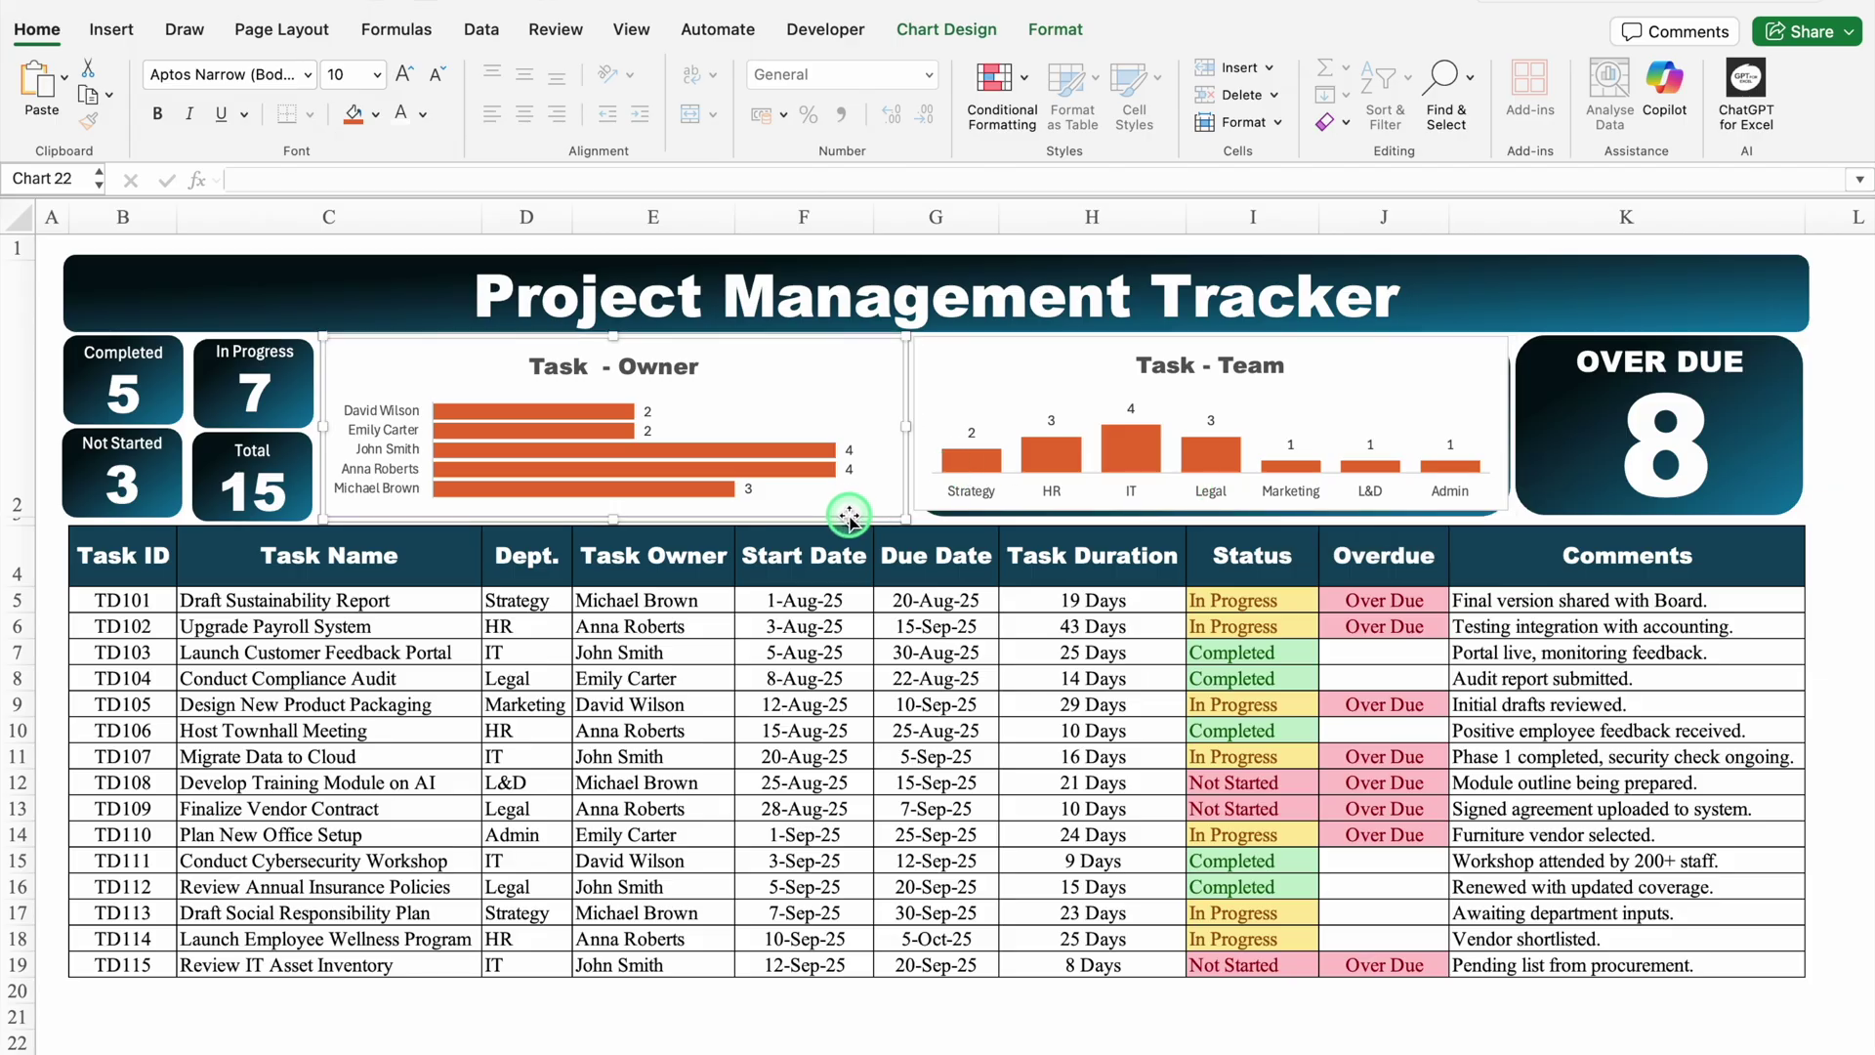
pyautogui.click(1054, 29)
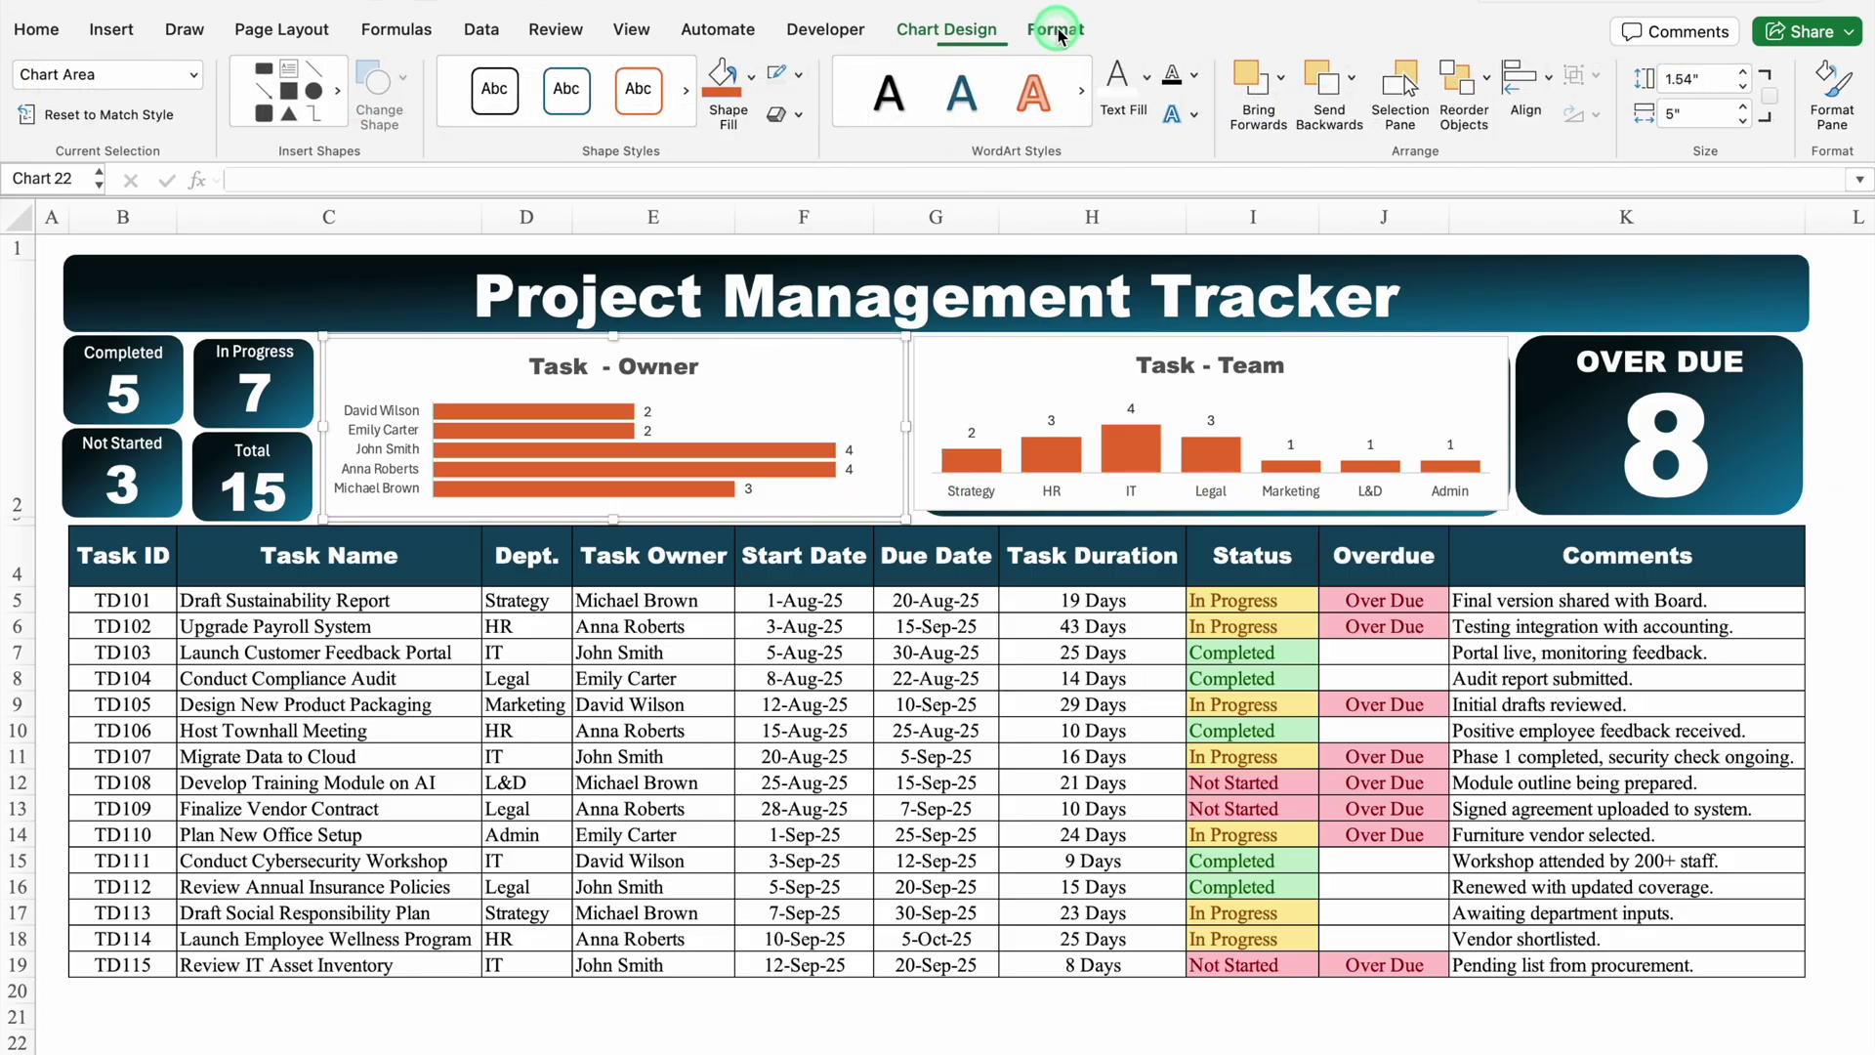
pyautogui.click(751, 76)
pyautogui.click(768, 184)
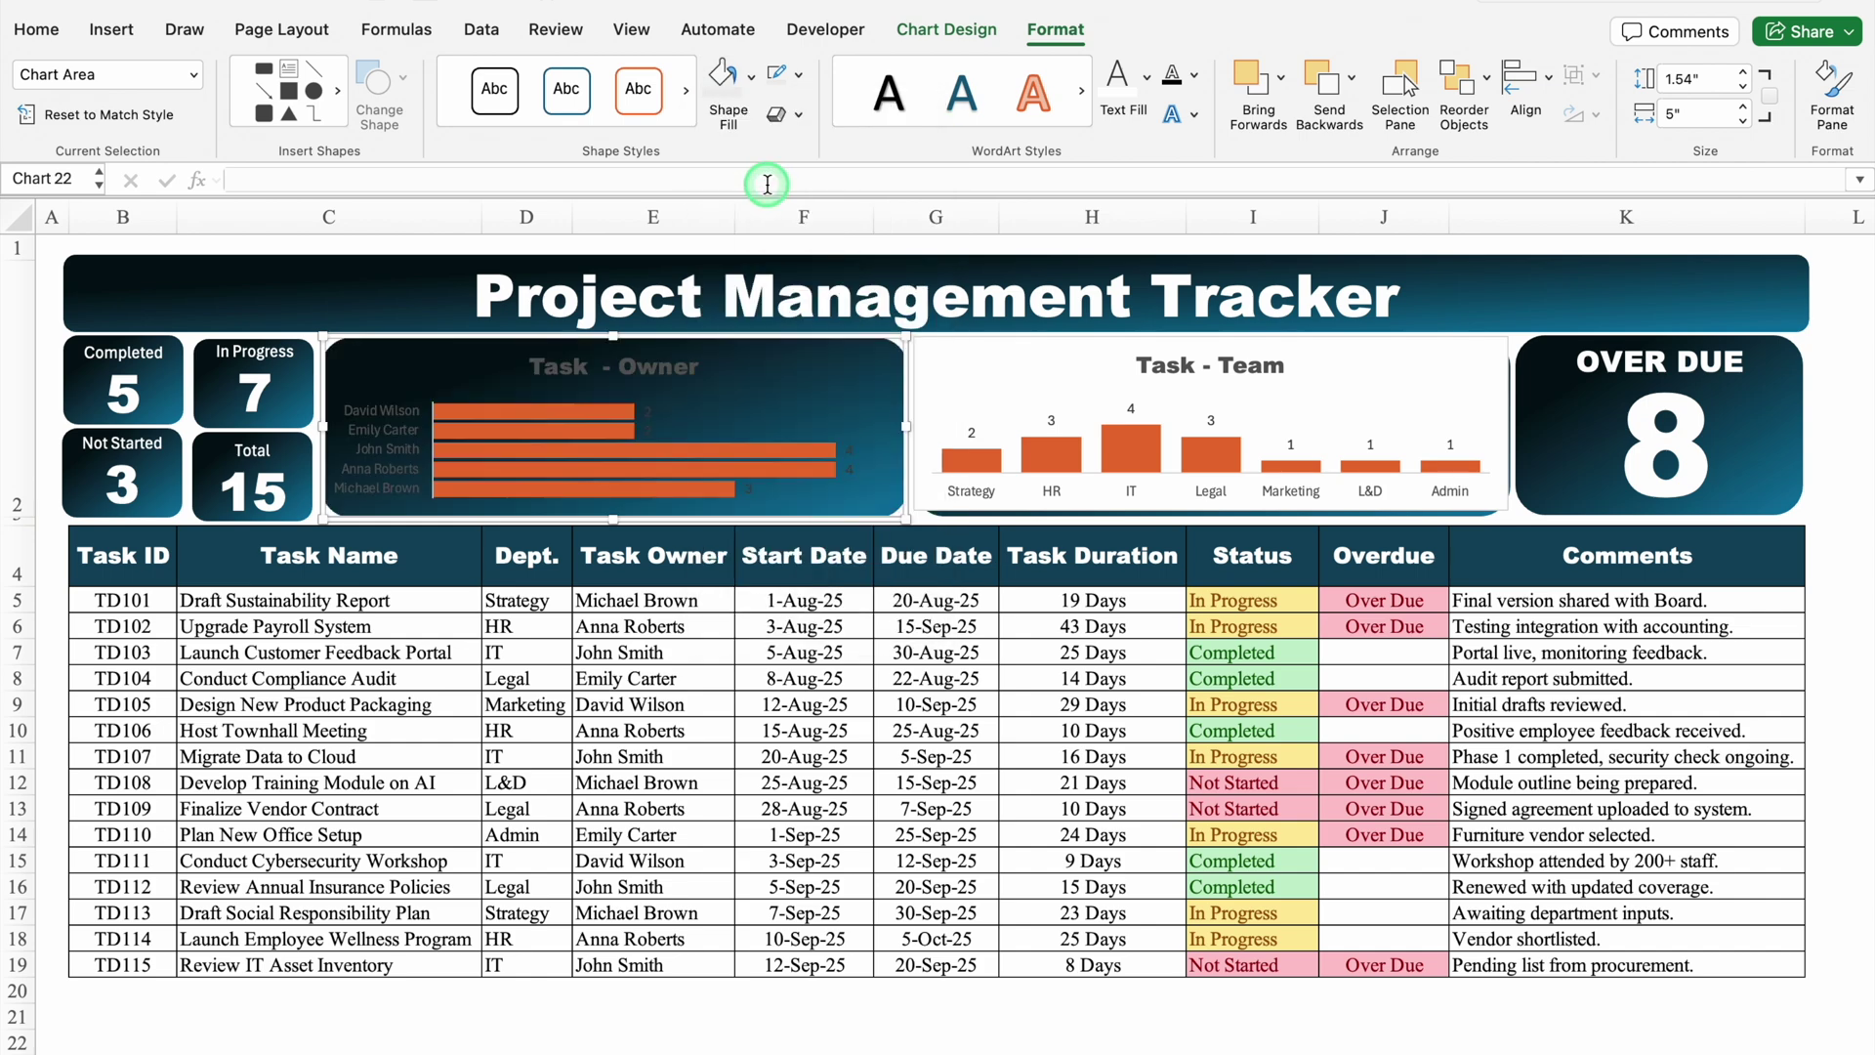
pyautogui.click(801, 74)
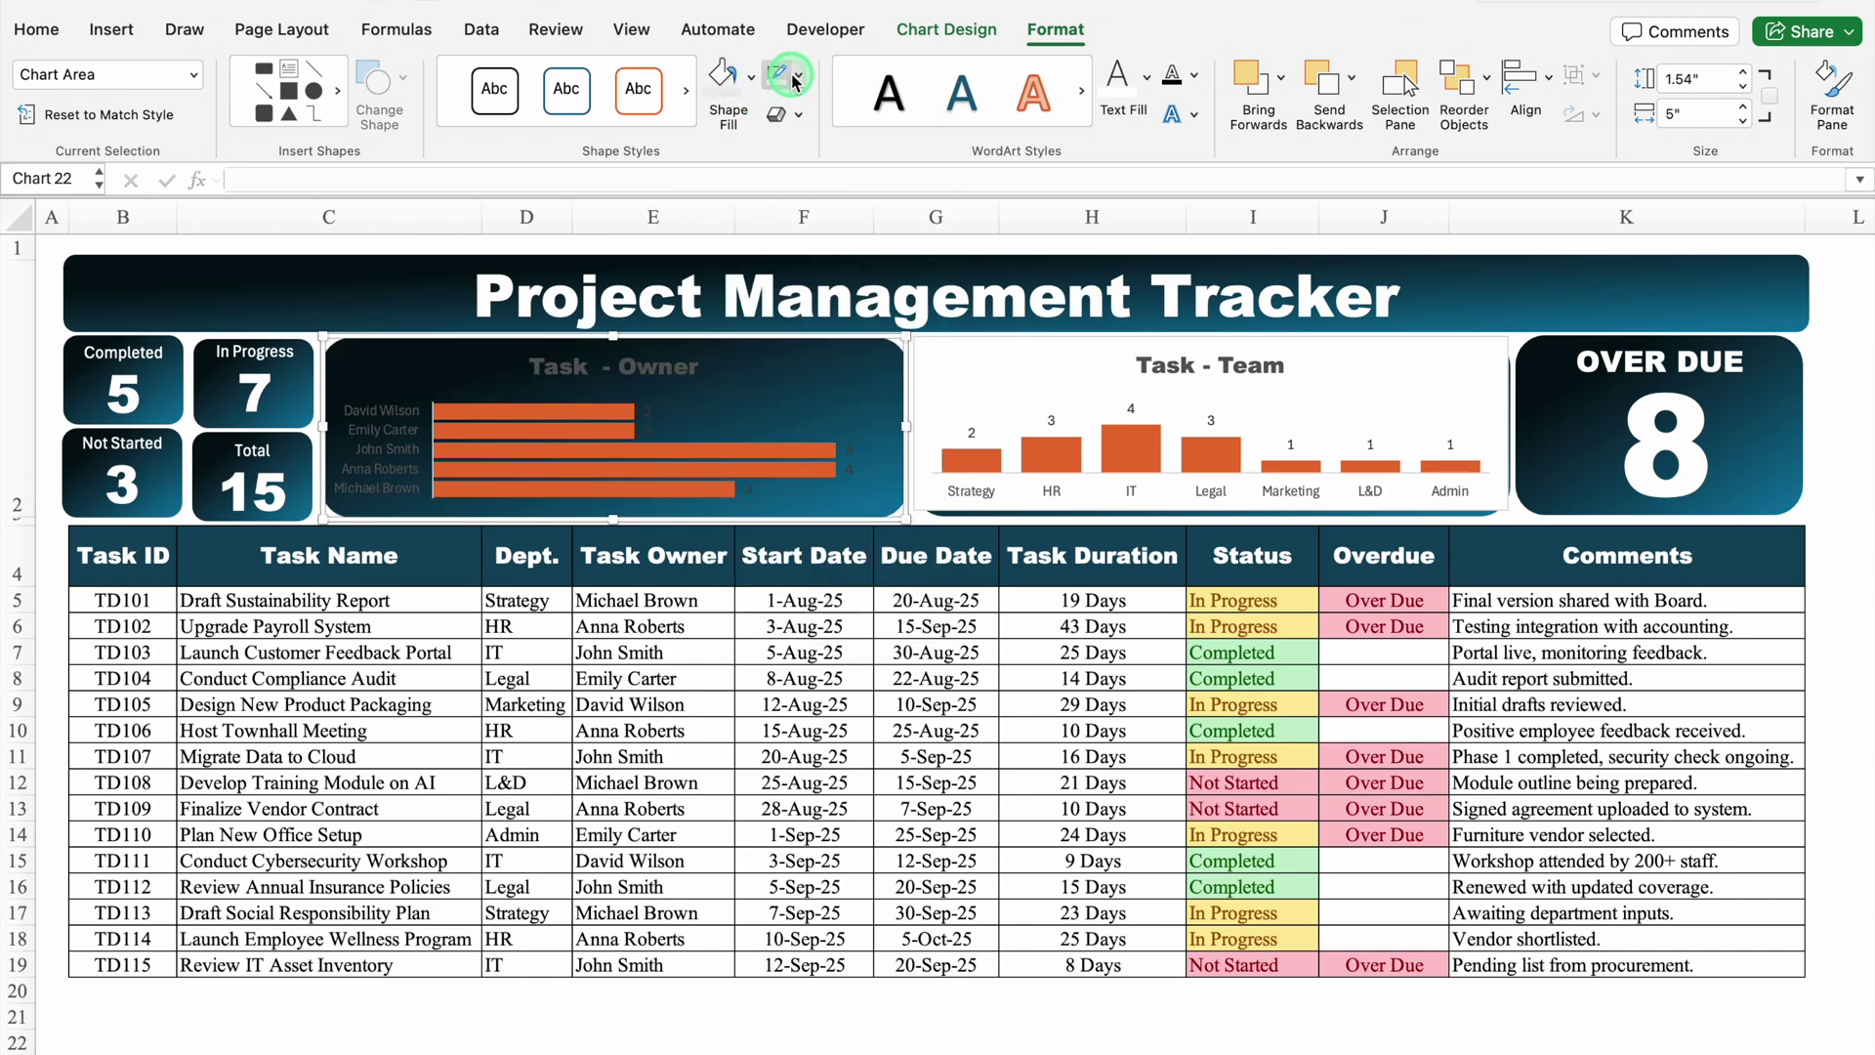
pyautogui.click(823, 164)
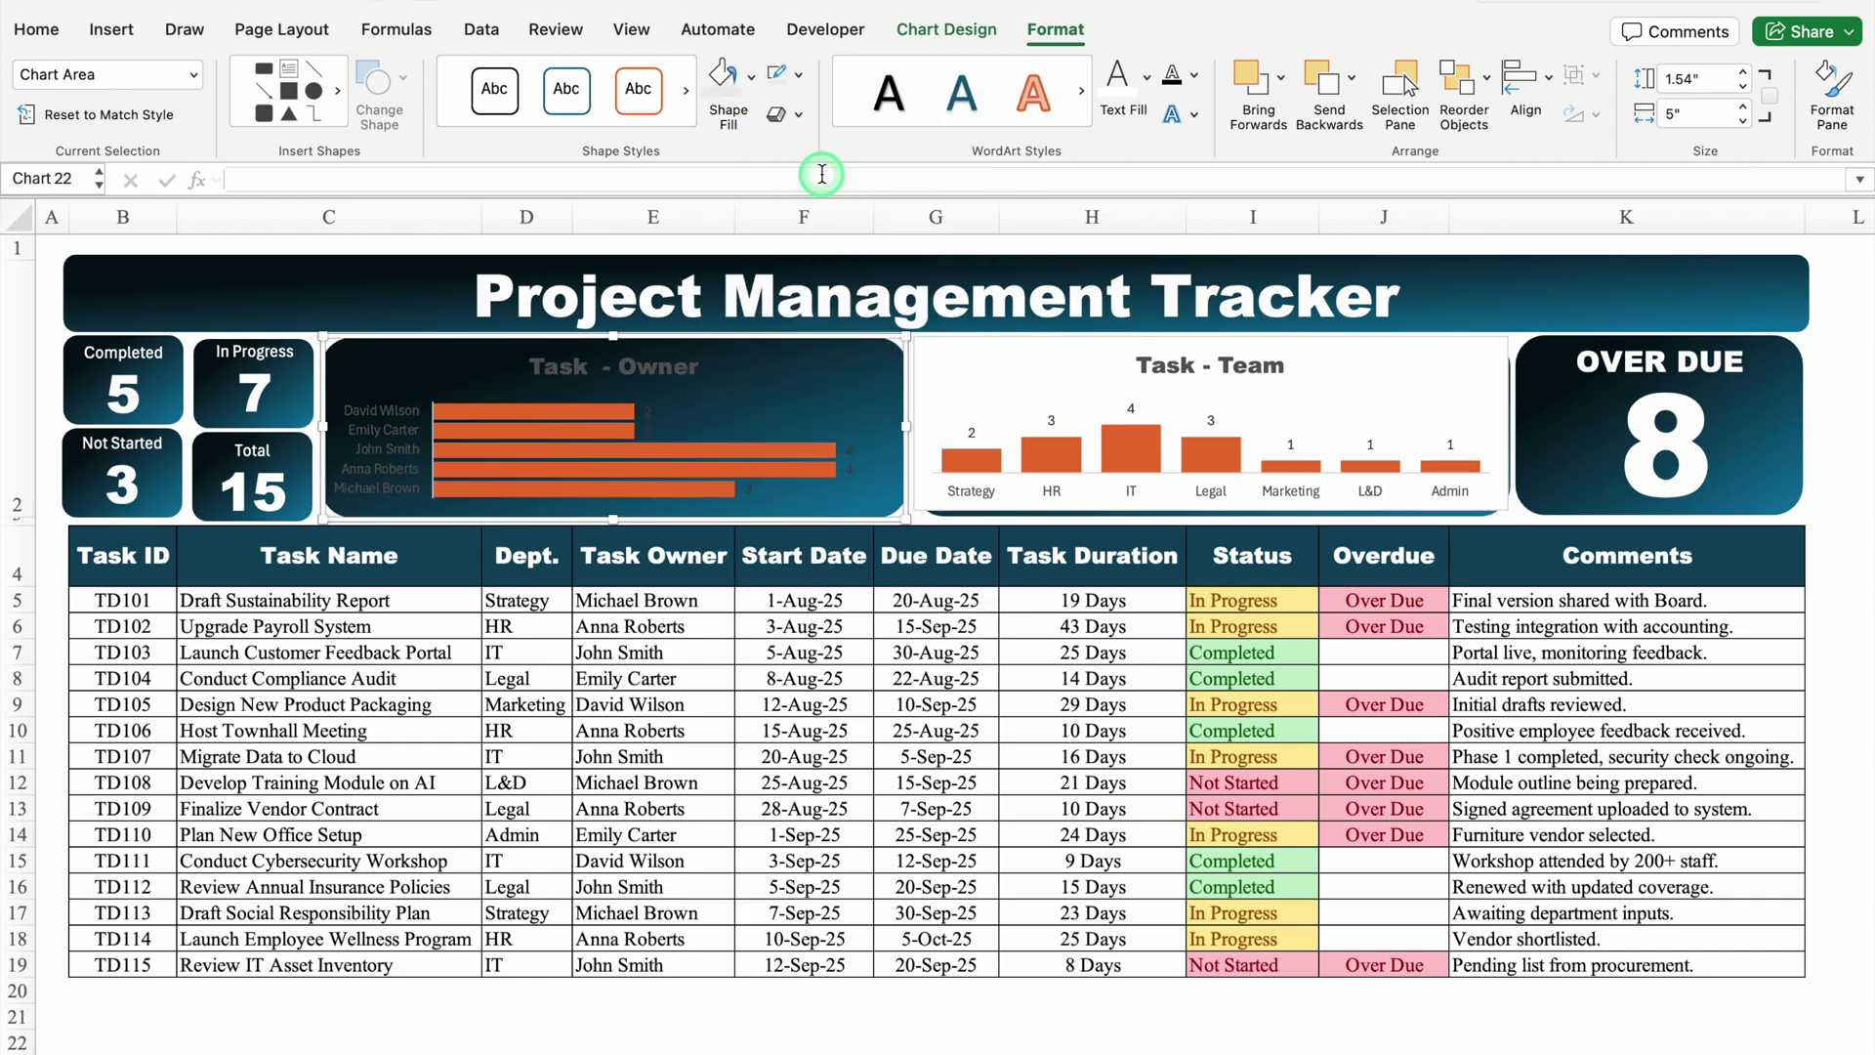
pyautogui.click(1133, 88)
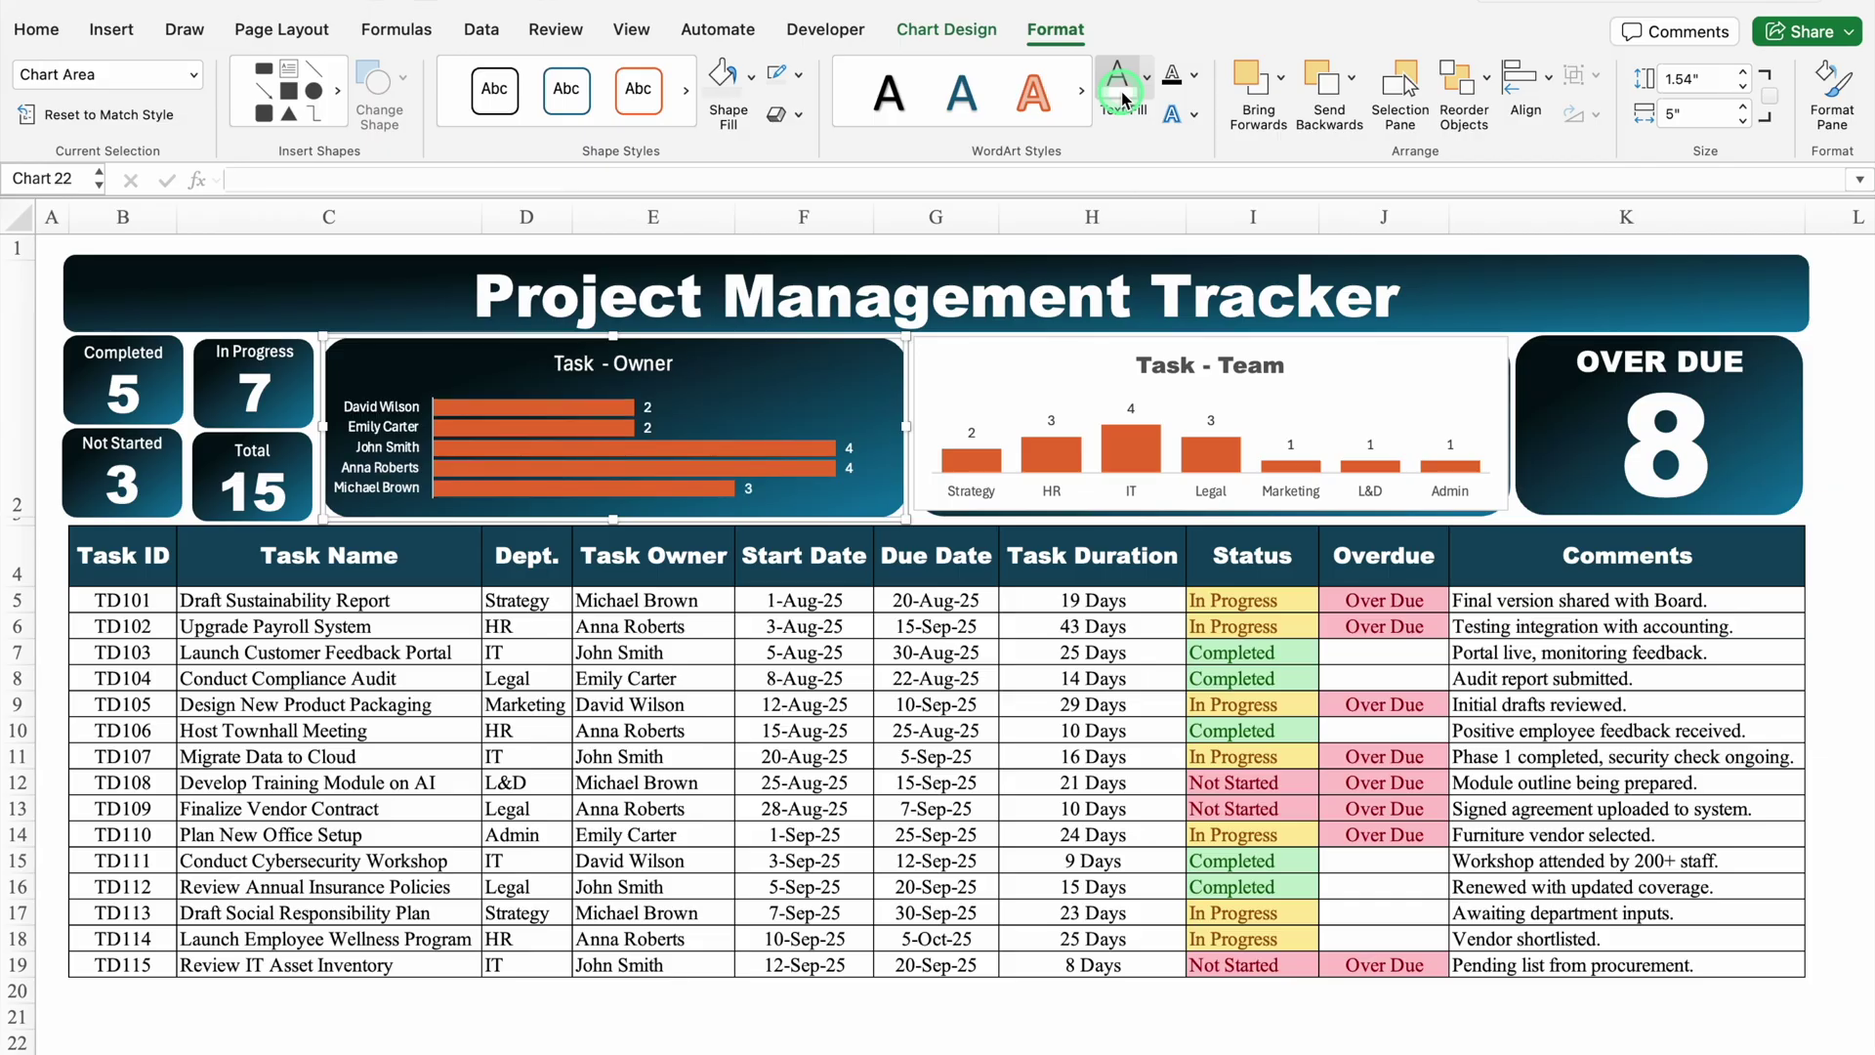
# - Format the Dashboard's Task - Team chart with no fill, no outline and white text
pyautogui.click(1250, 437)
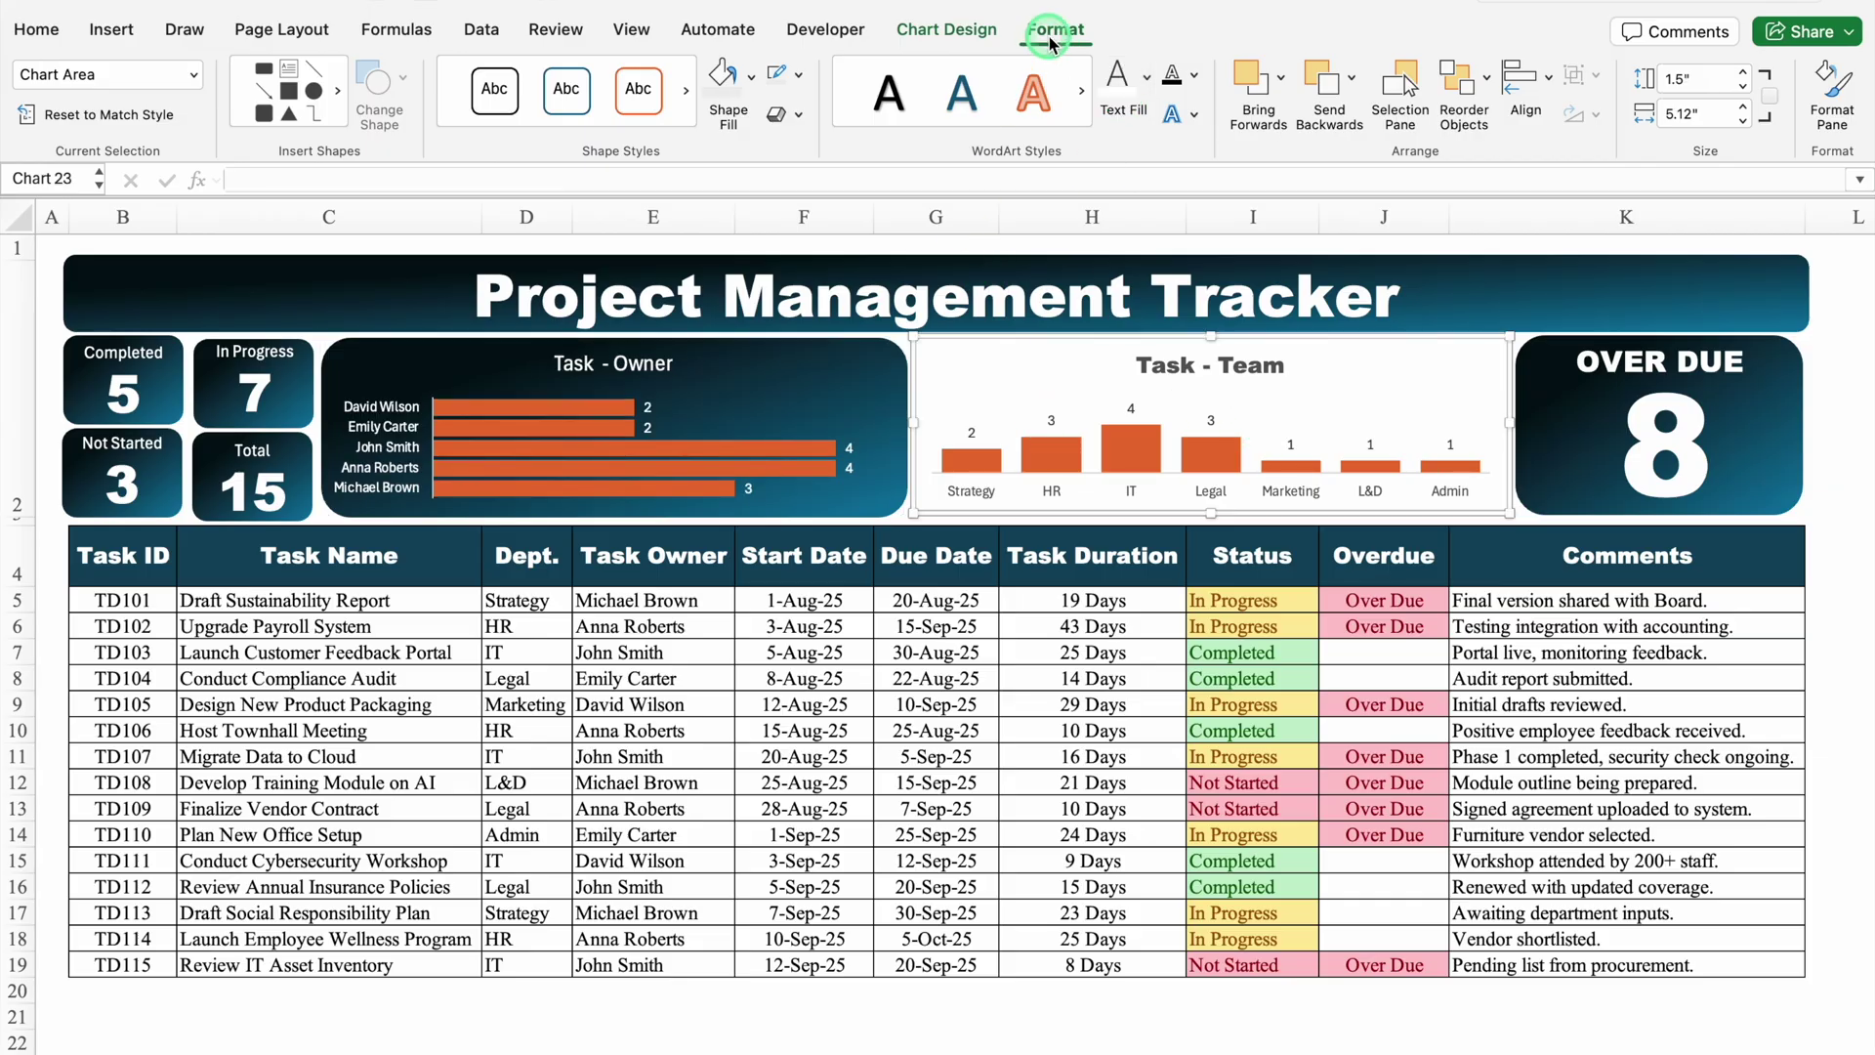
pyautogui.click(750, 76)
pyautogui.click(782, 172)
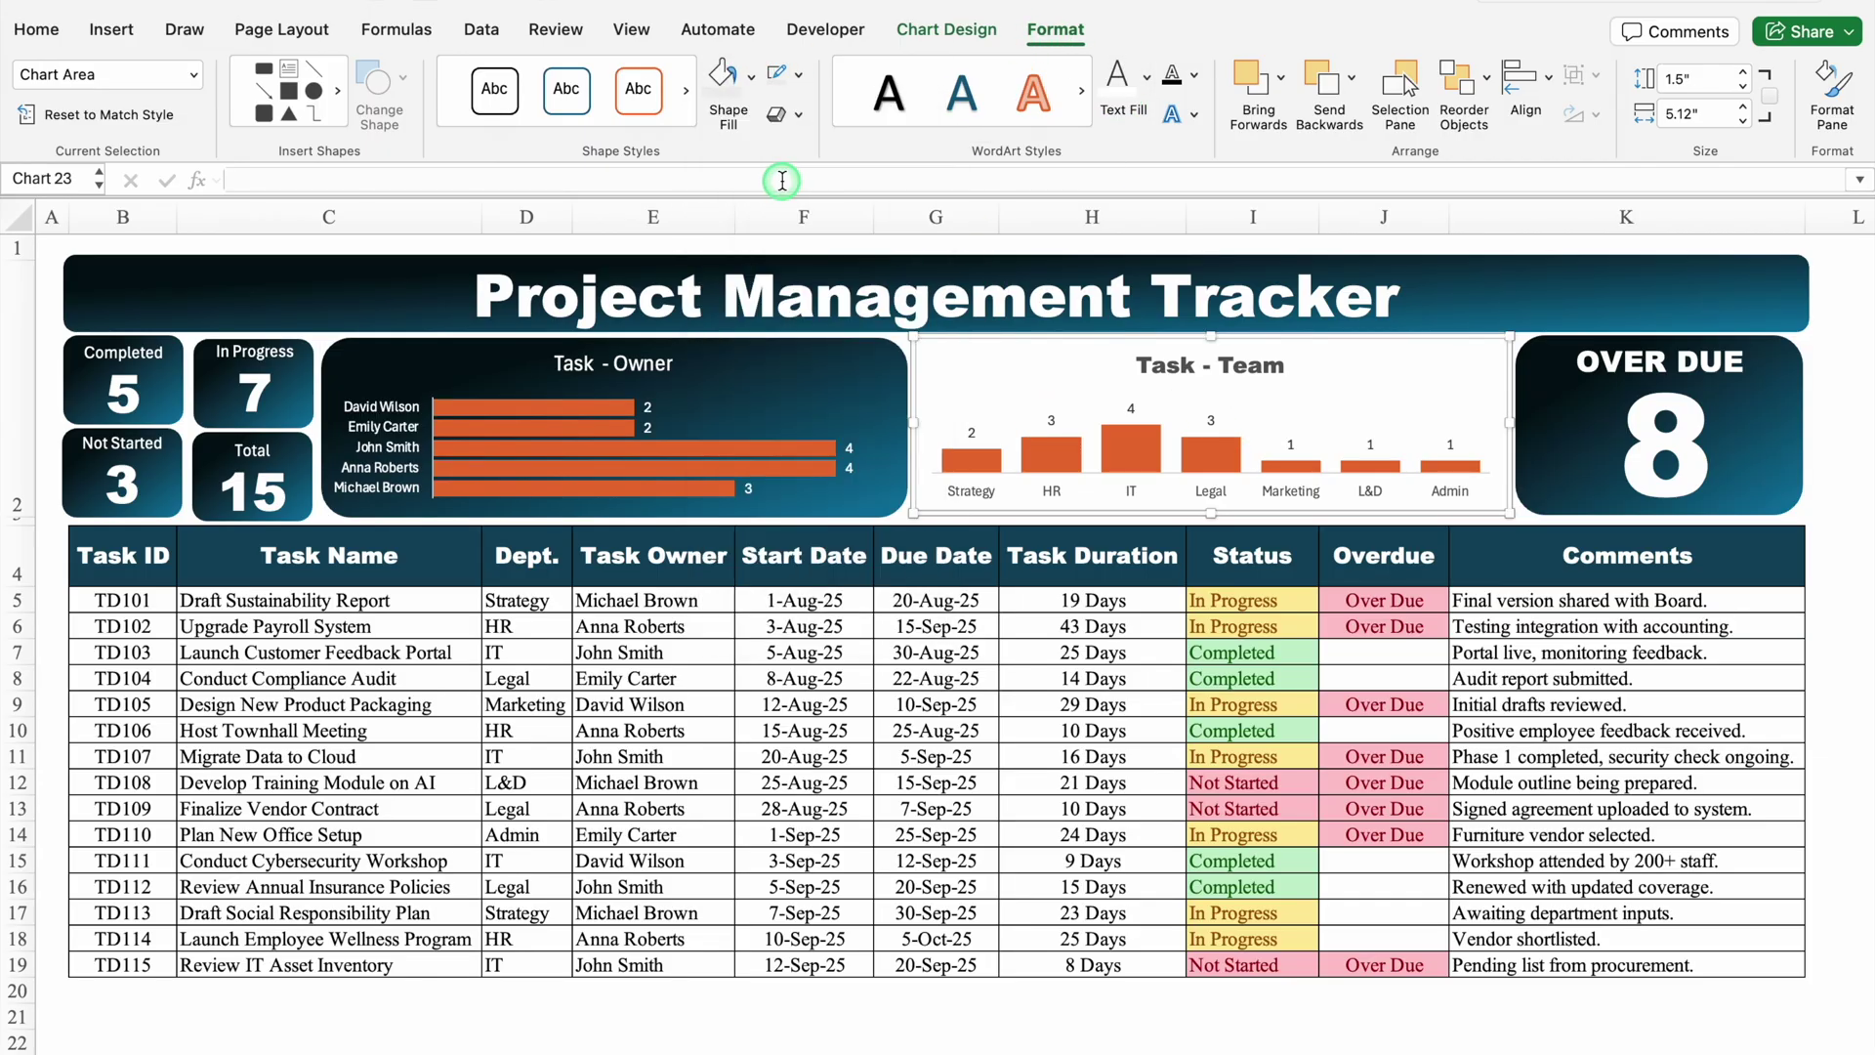
pyautogui.click(798, 75)
pyautogui.click(823, 172)
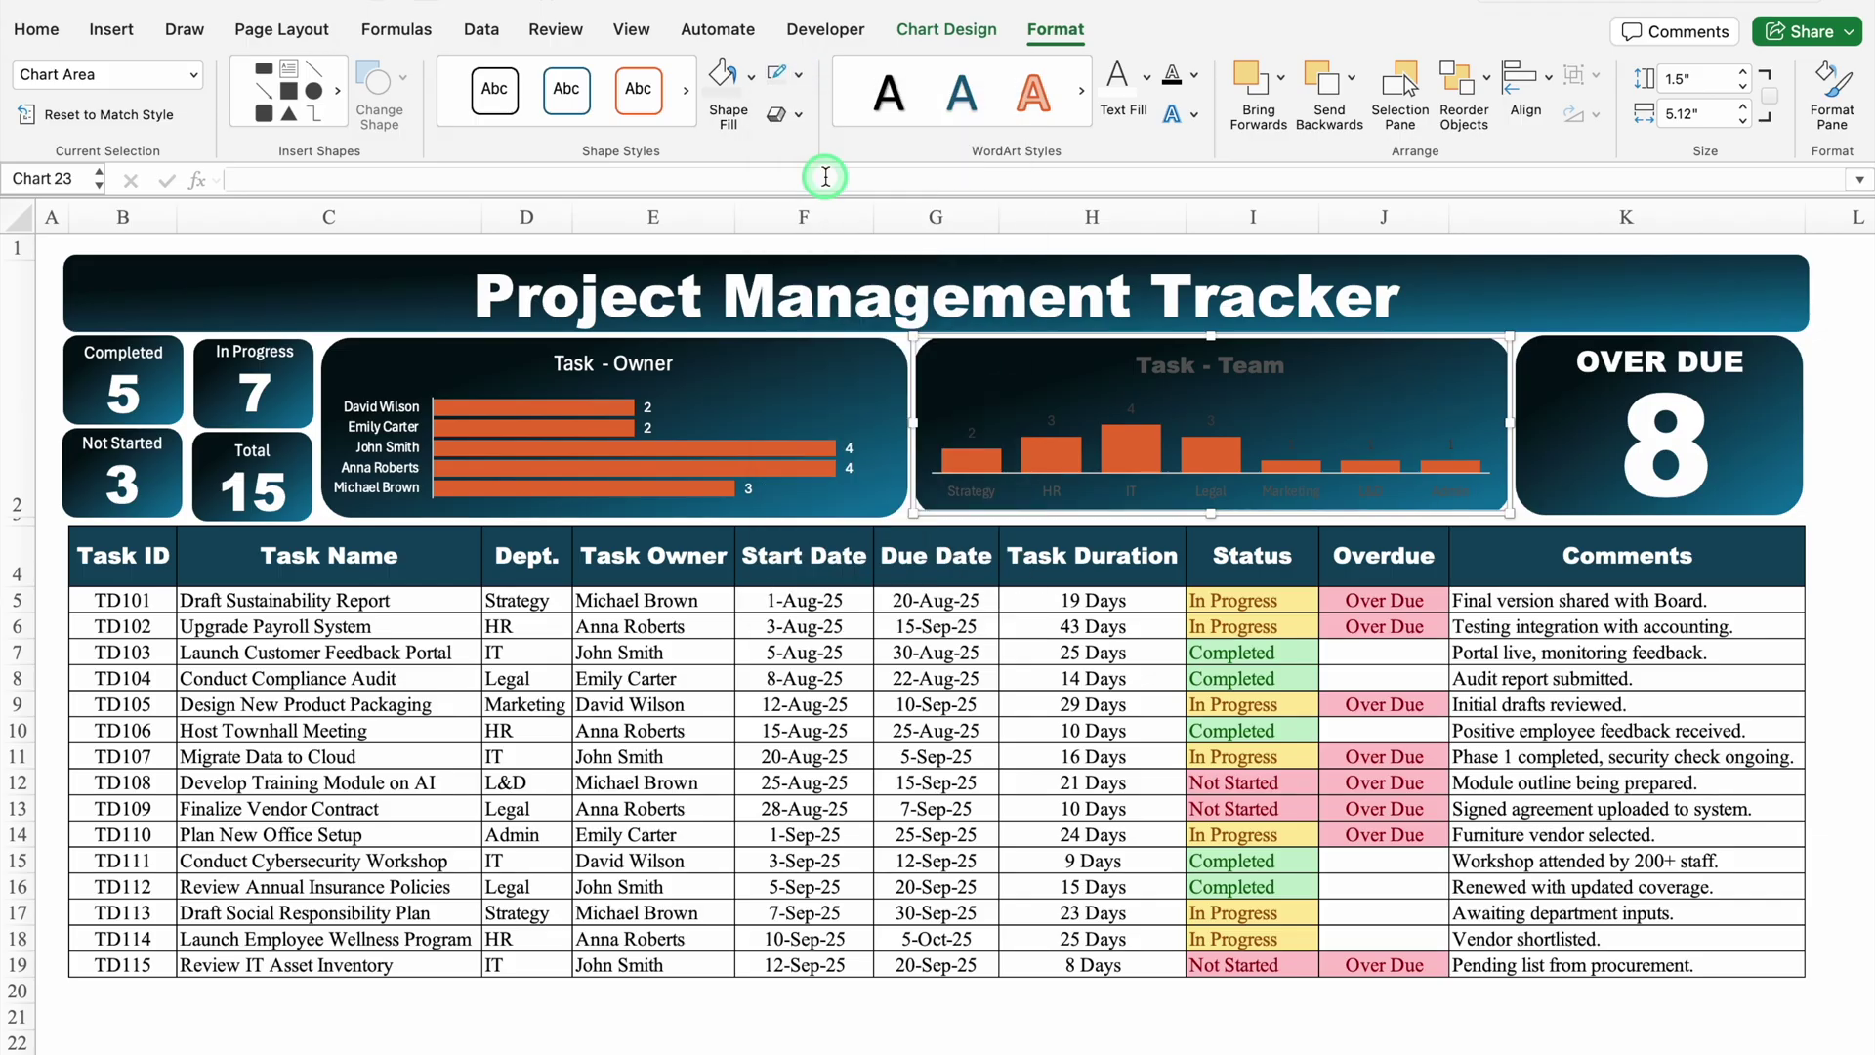
pyautogui.click(1120, 94)
pyautogui.press('Escape')
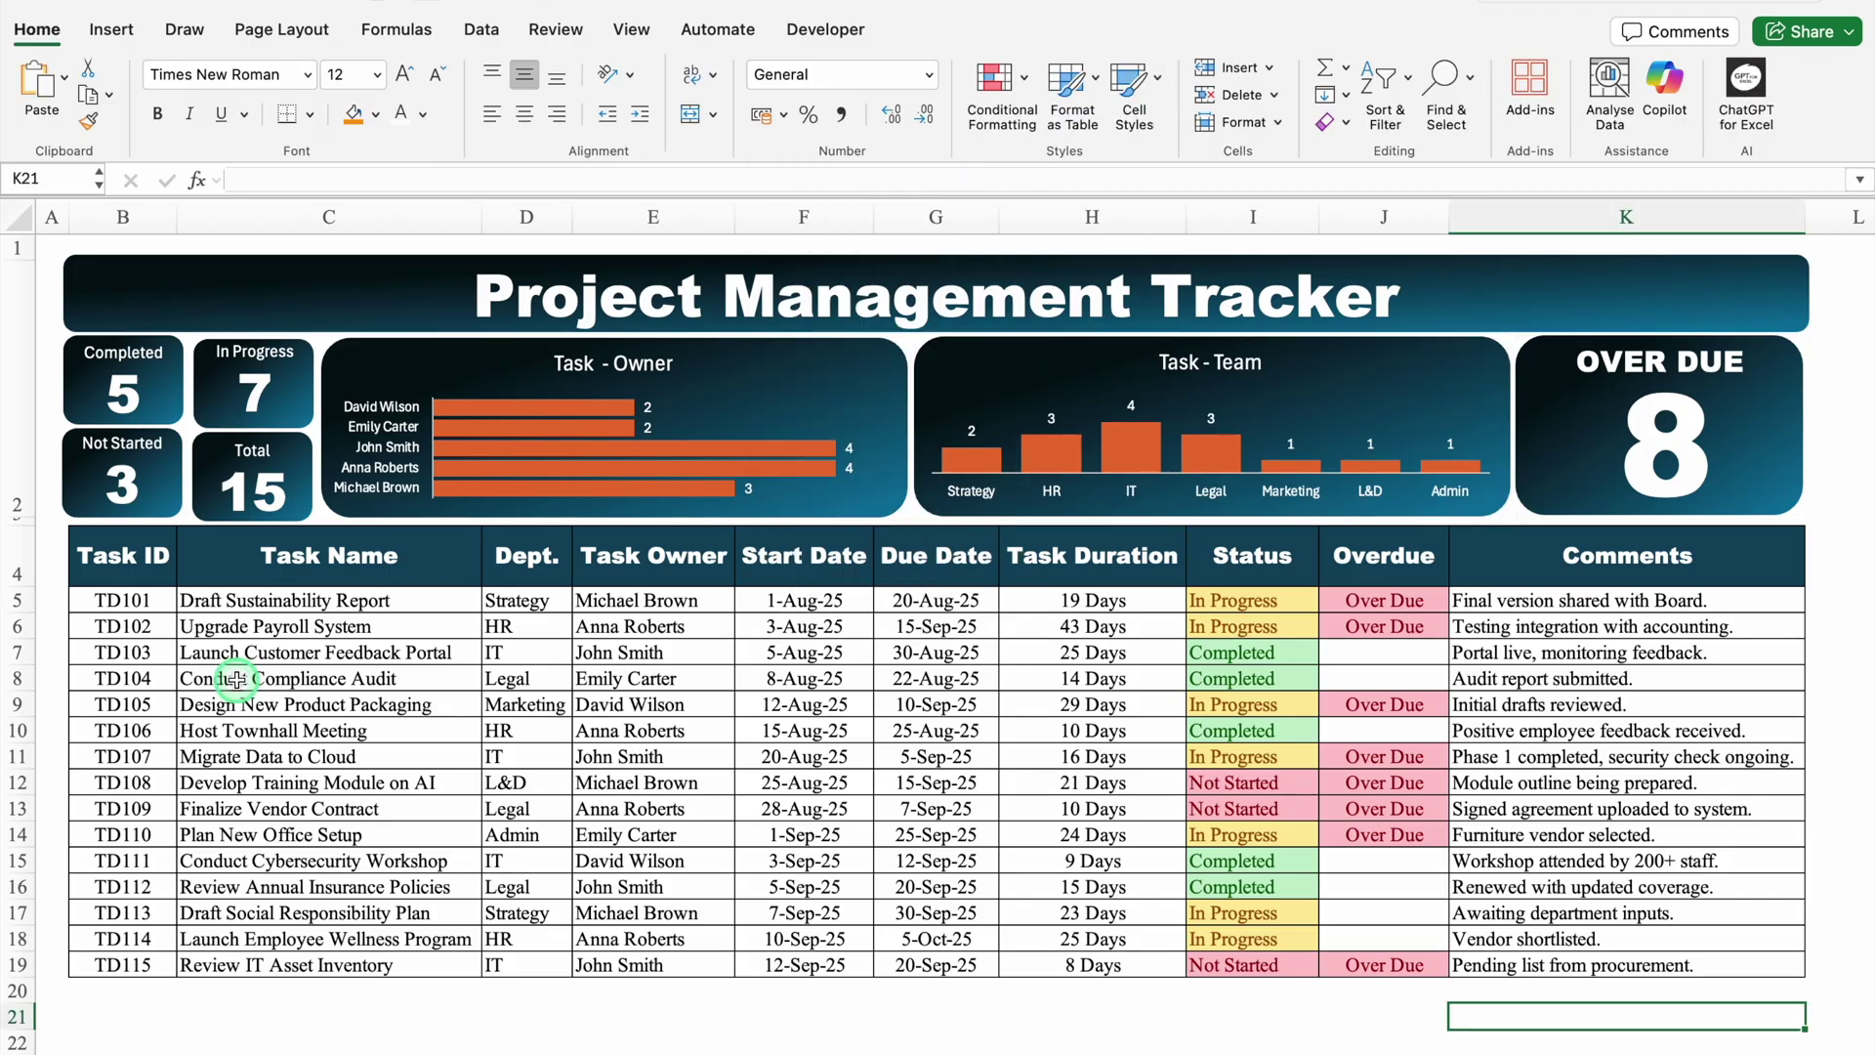
# - Freeze the panes at cell A5 so the banner, cards, charts and table header row stay fixed
pyautogui.click(52, 594)
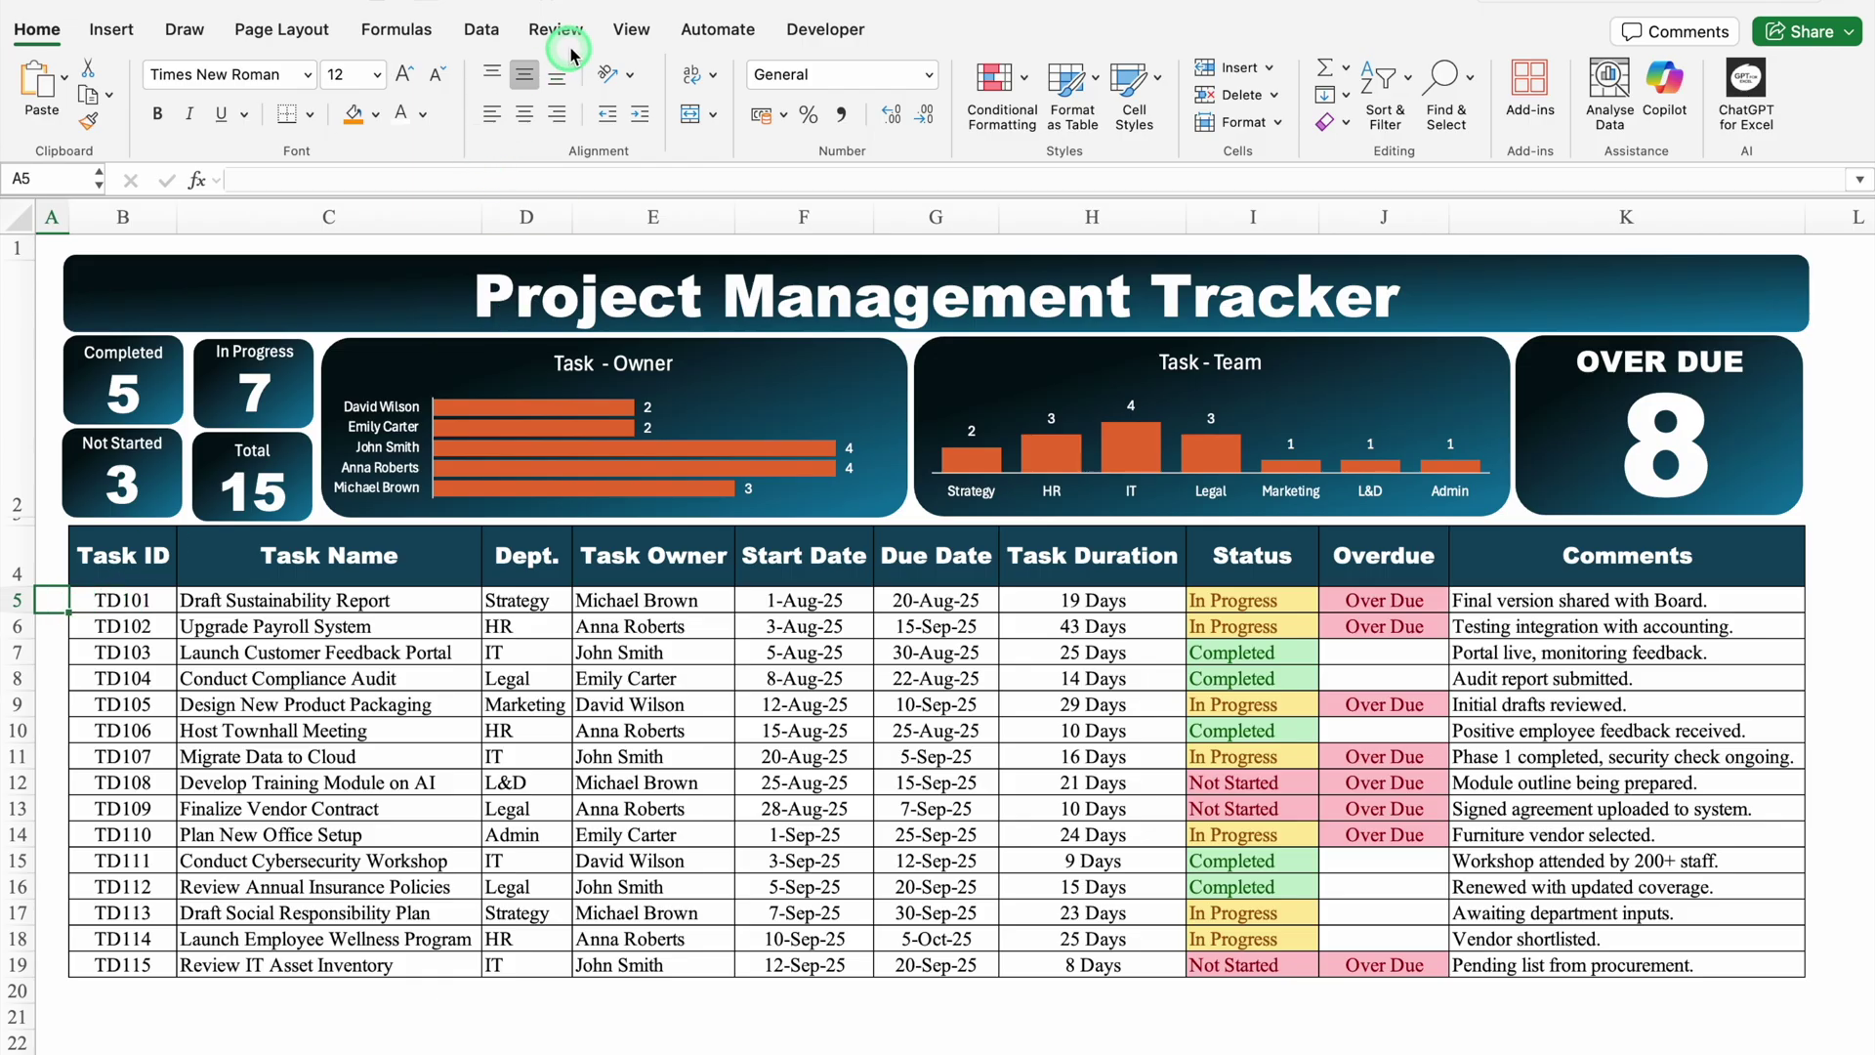
pyautogui.click(629, 33)
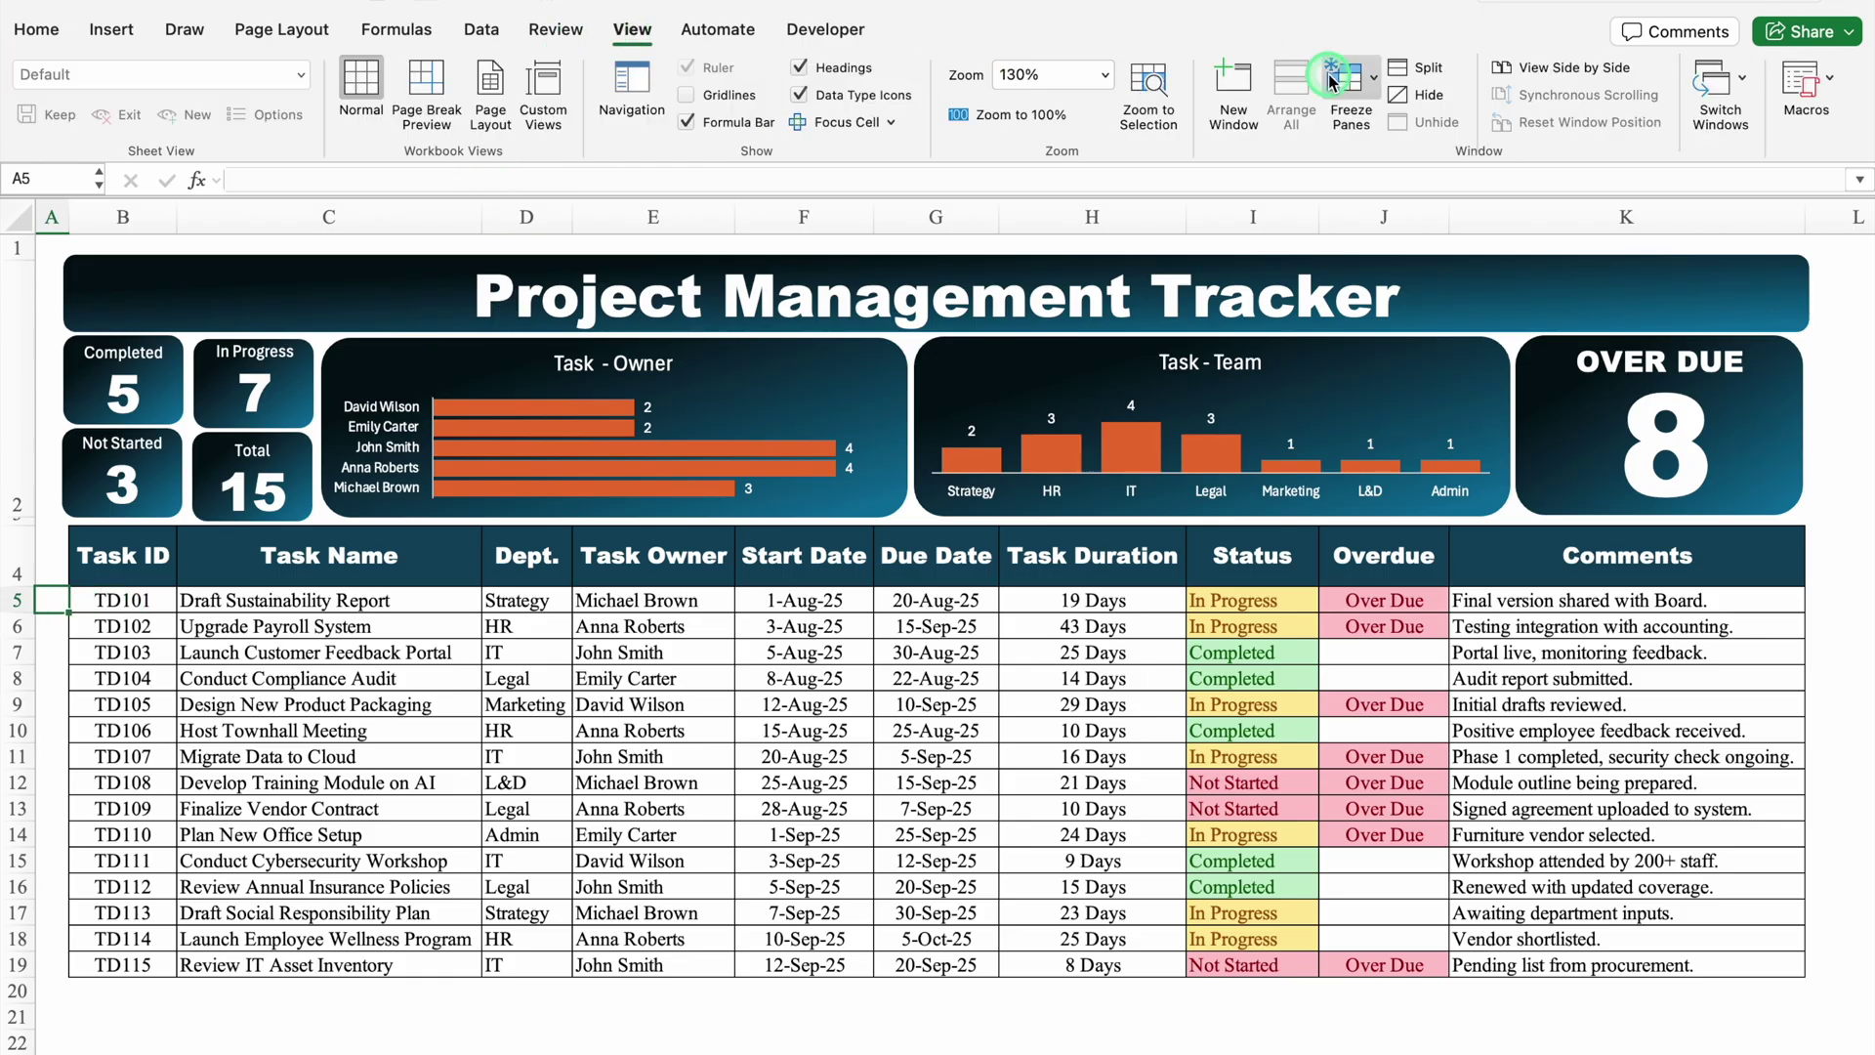
pyautogui.click(1372, 86)
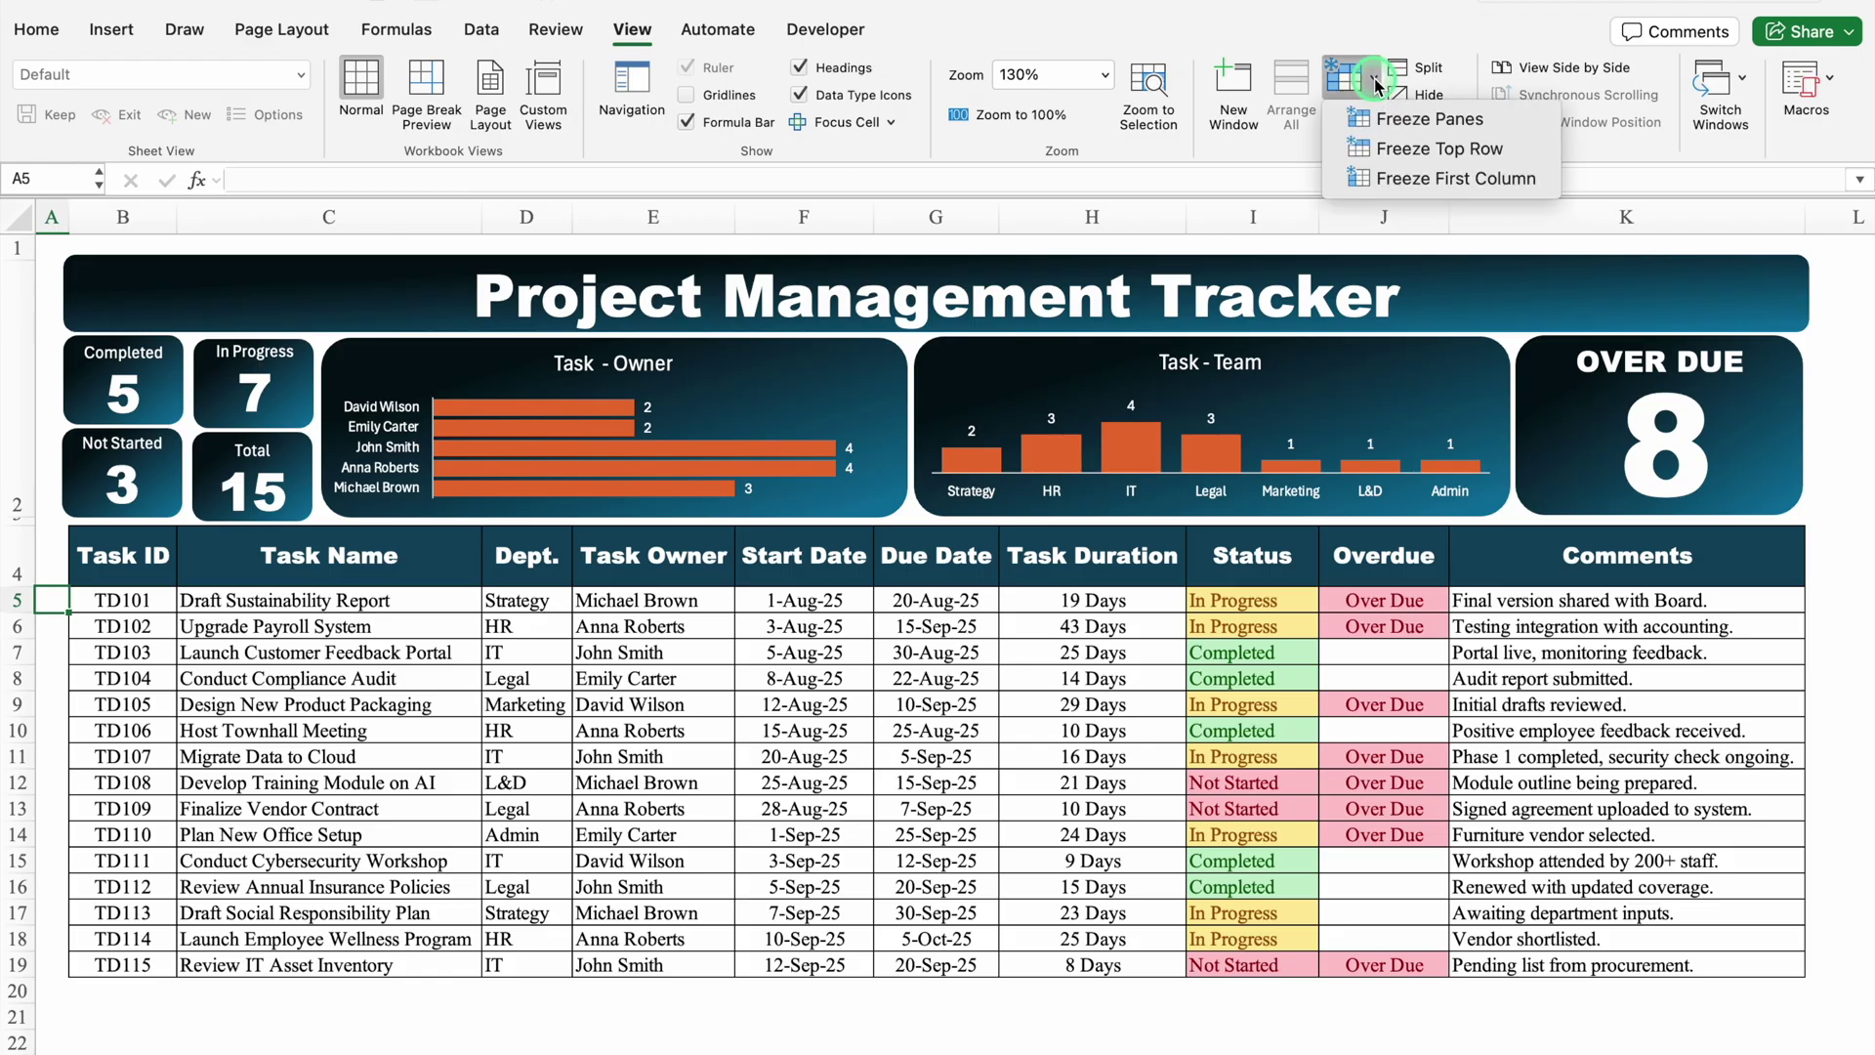
pyautogui.click(1428, 119)
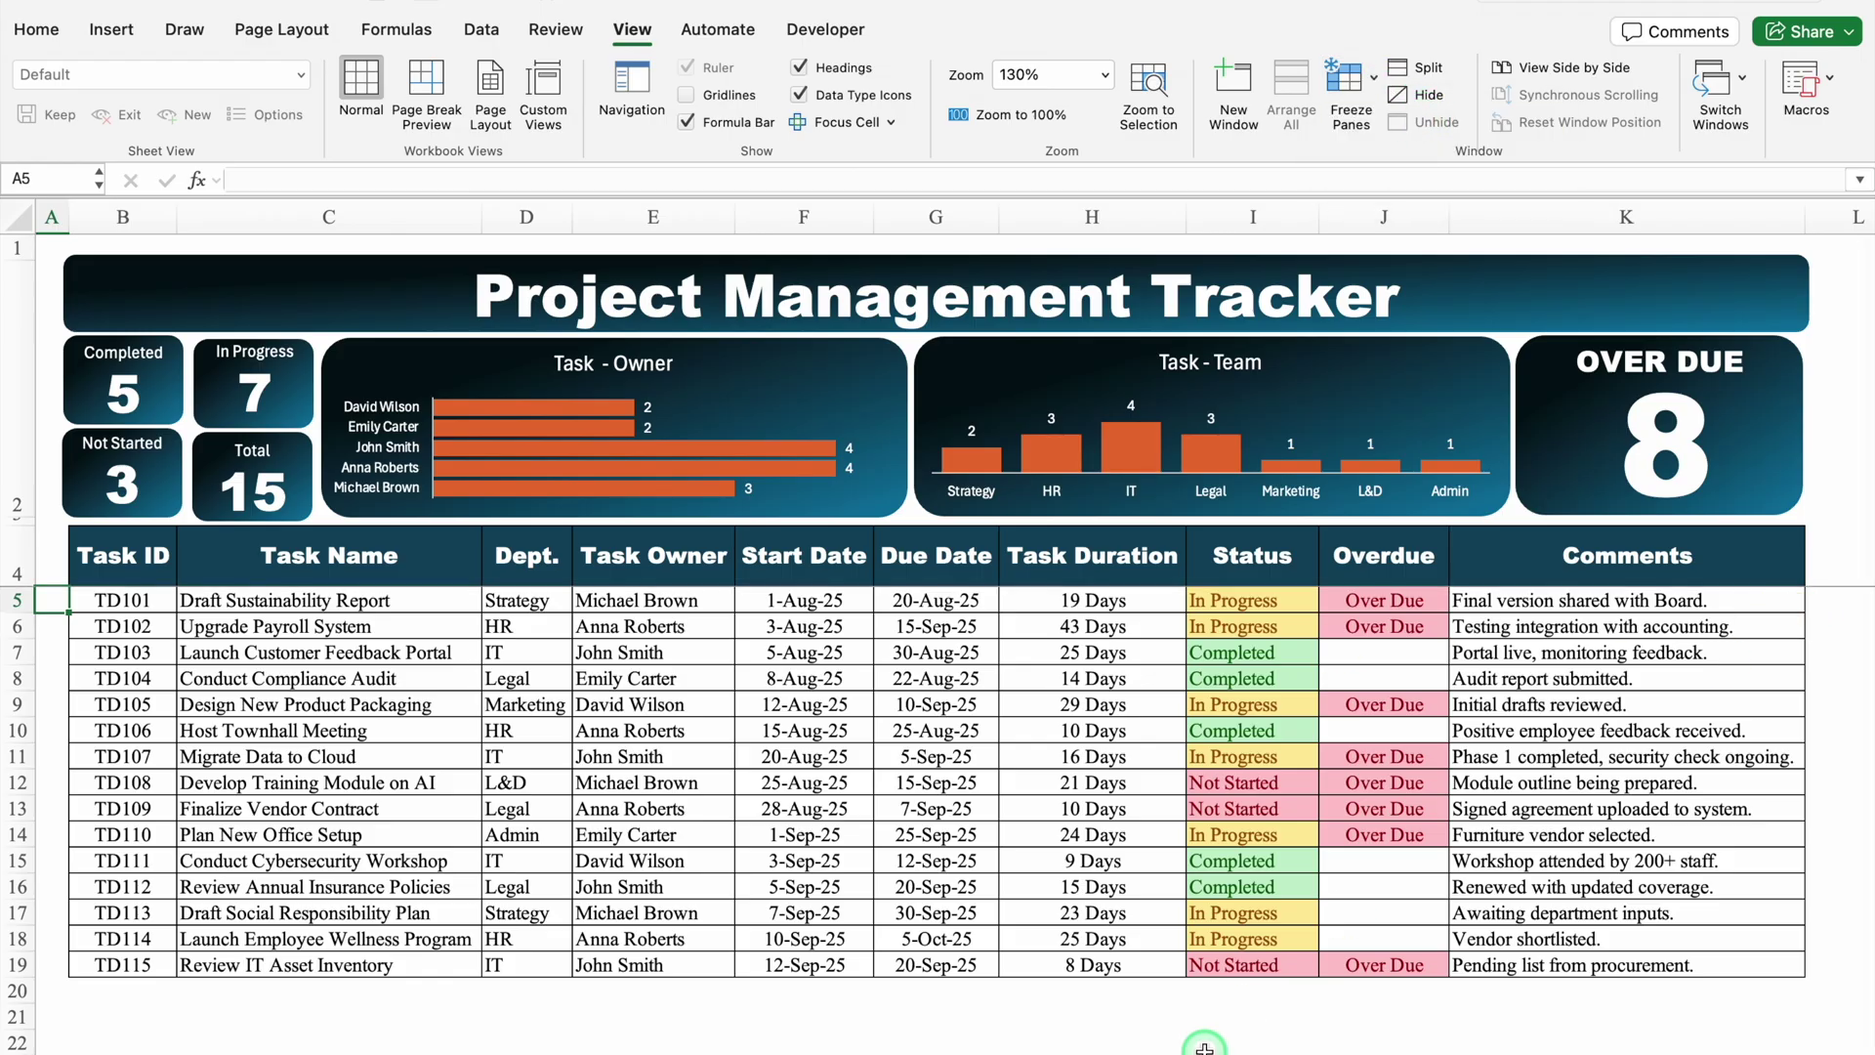
# - Check the frozen Dashboard header by moving down past the task table's last row and back to its first row
pyautogui.click(1144, 1023)
pyautogui.press('Down')
pyautogui.press('Down')
pyautogui.press('Down')
pyautogui.press('Down')
pyautogui.press('Down')
pyautogui.press('Down')
pyautogui.press('Down')
pyautogui.press('Down')
pyautogui.press('Down')
pyautogui.press('Down')
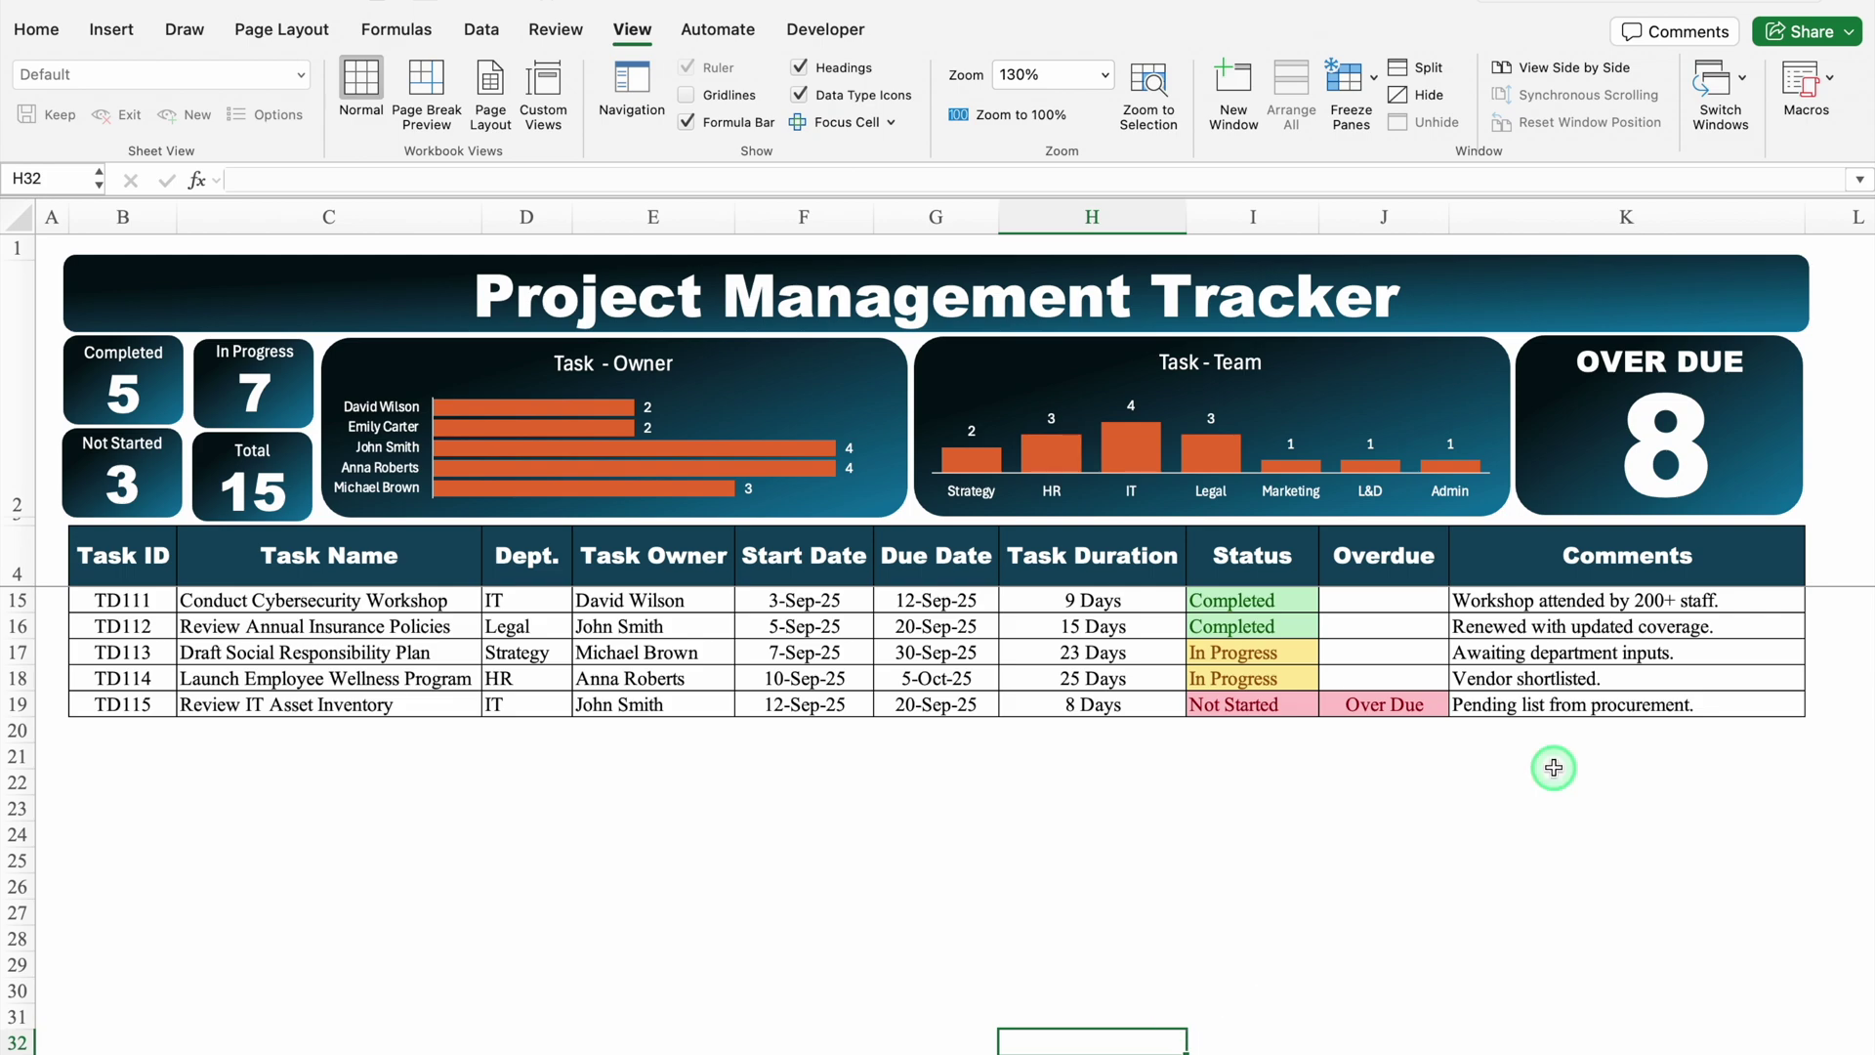
pyautogui.scroll(5, 1554, 768)
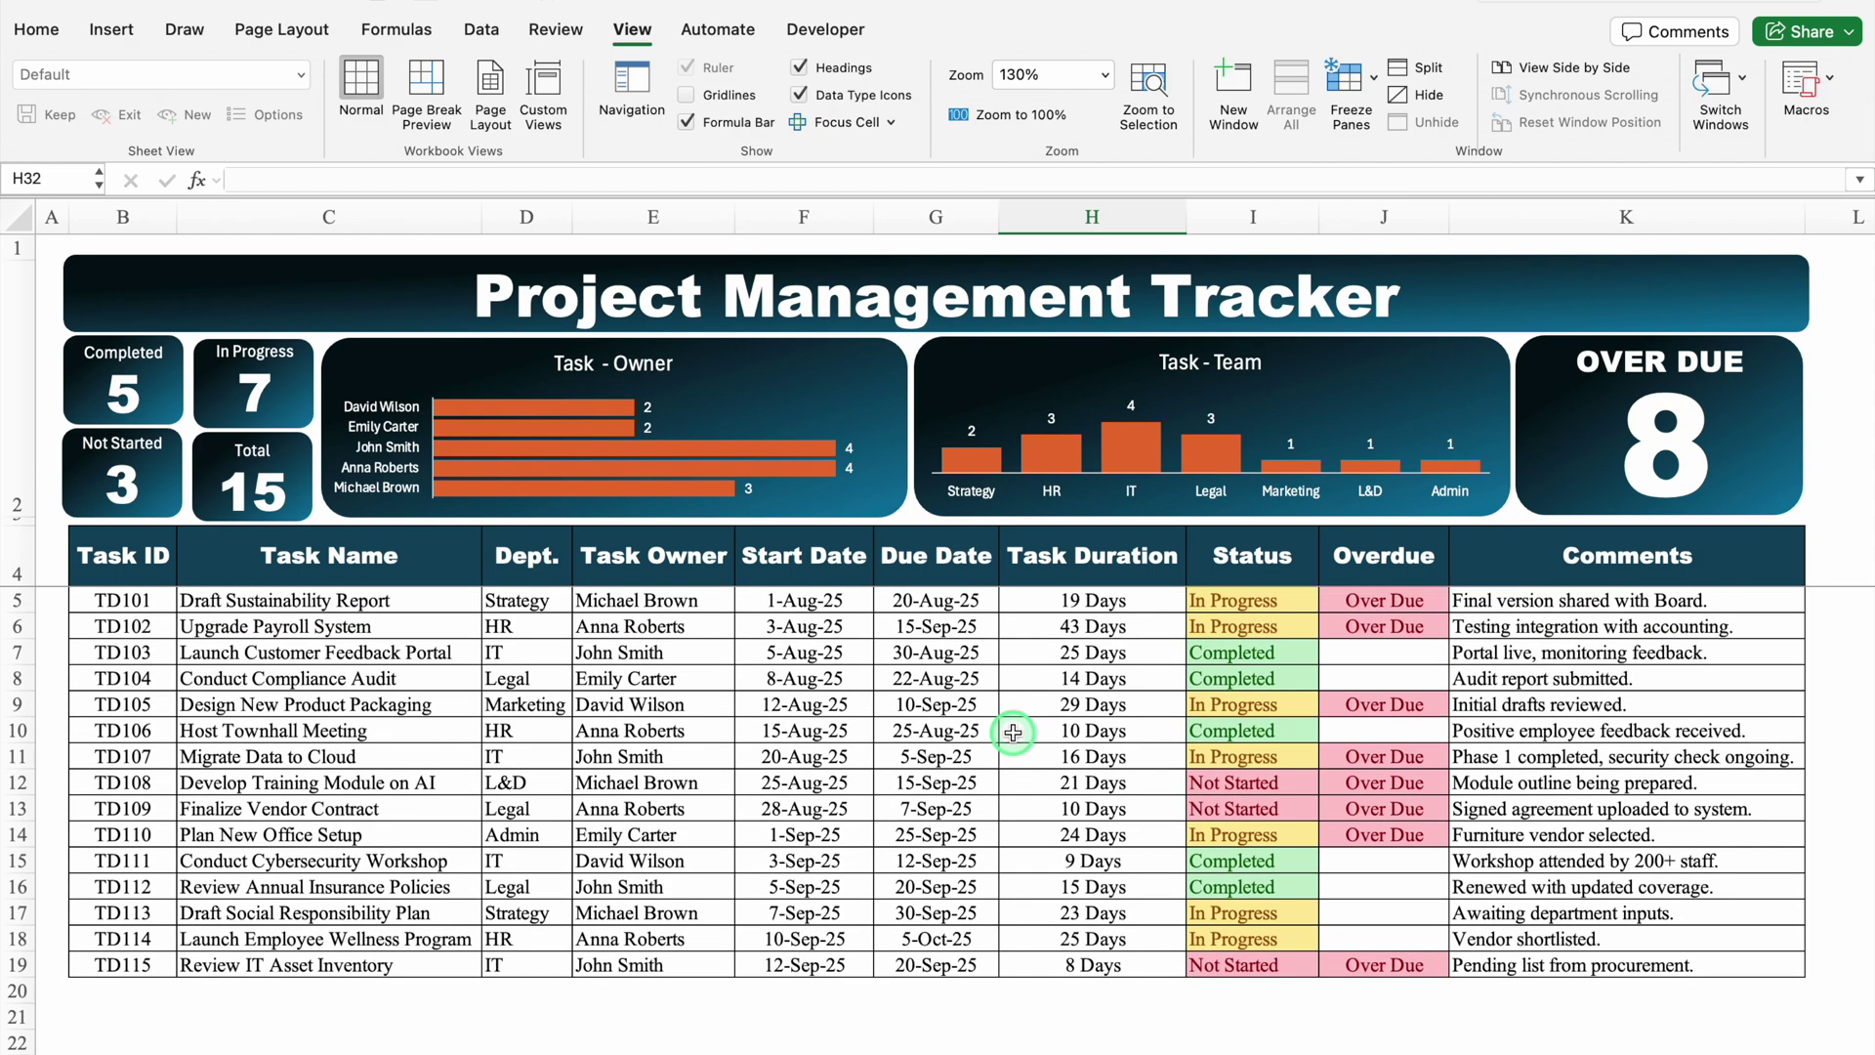